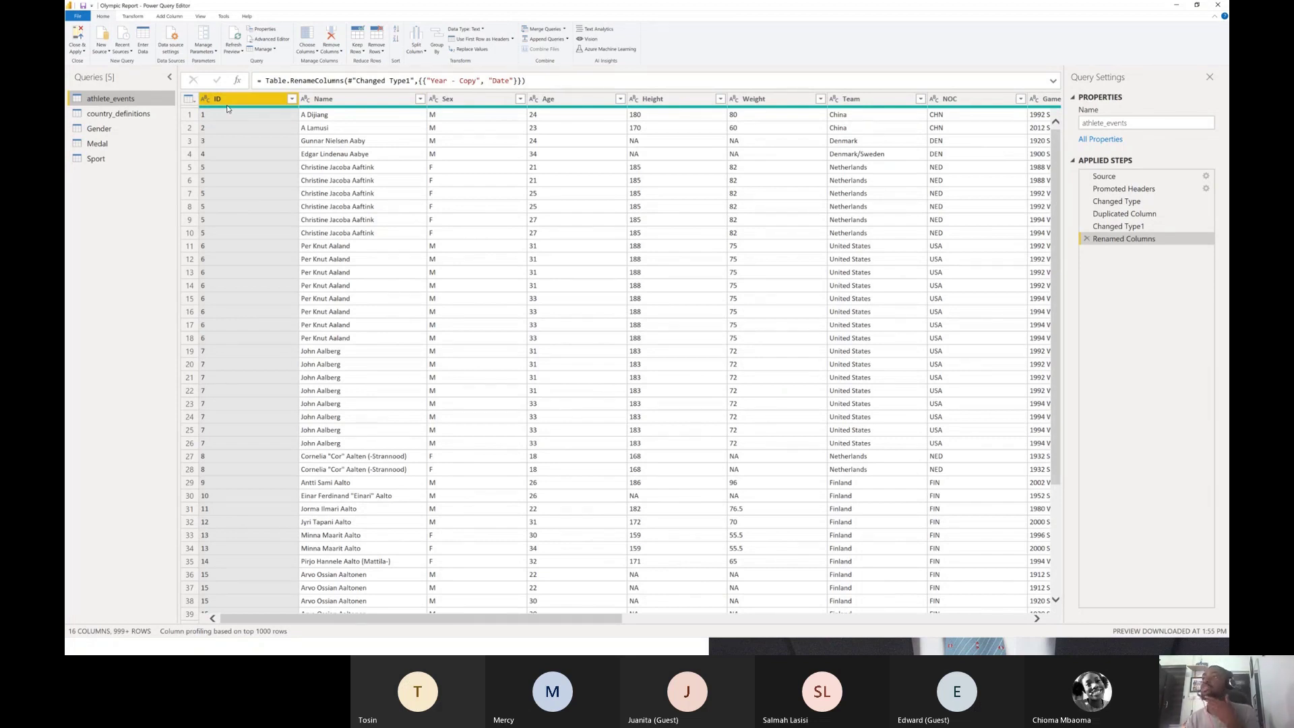
Switch to the Power BI Desktop report and browse the full Get Data connector list, including the File and Database categories
{"action": "mouse_move", "coordinate": [248, 111]}
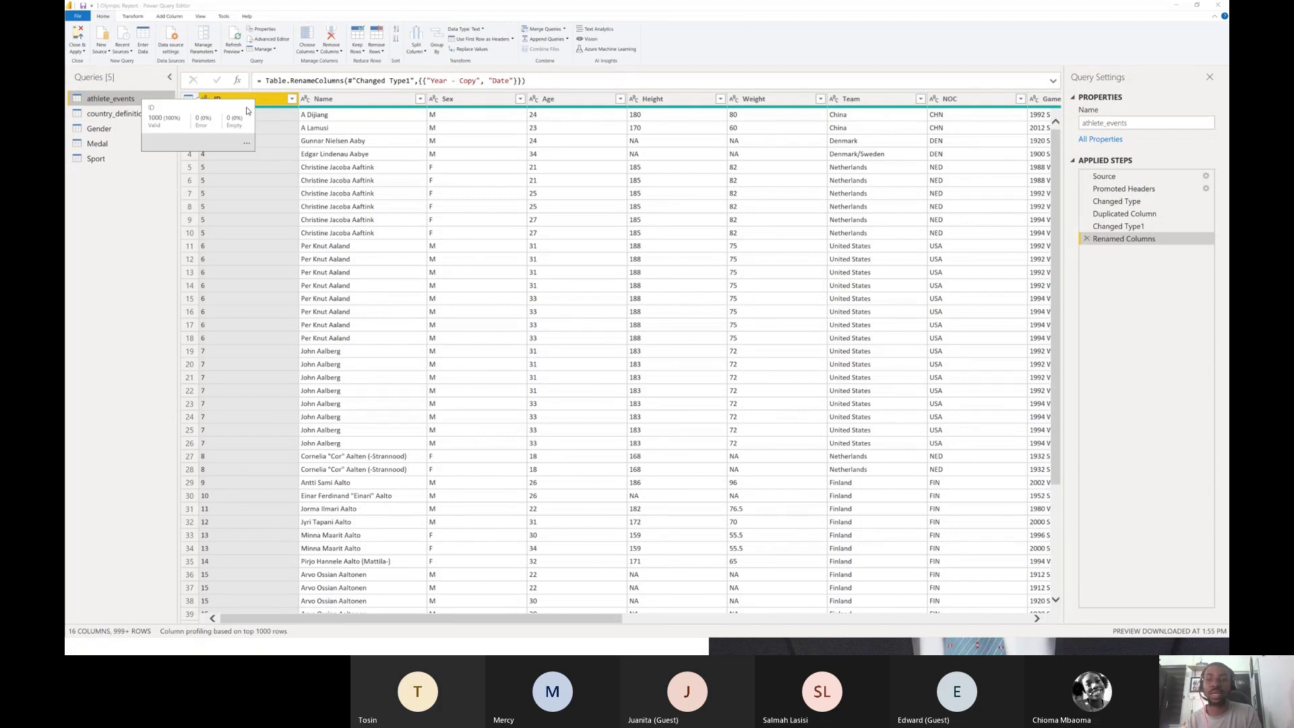
{"action": "key", "text": "alt+Tab"}
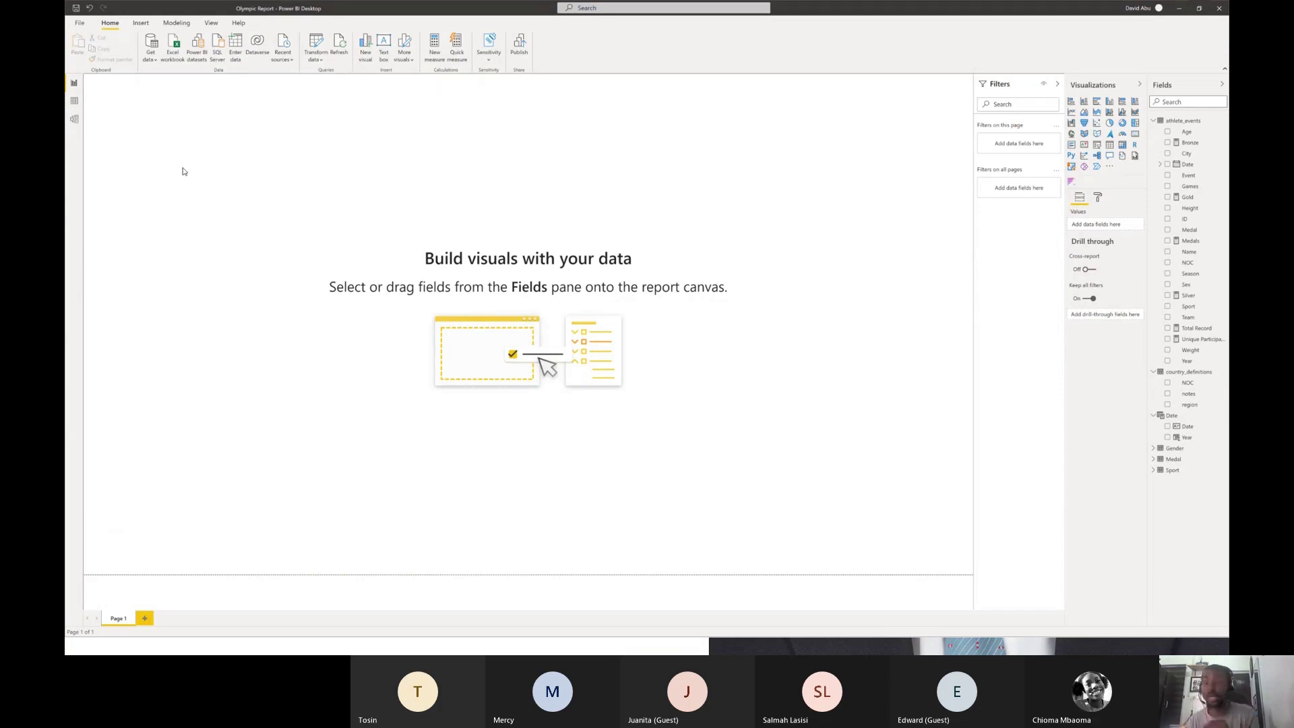
{"action": "left_click", "coordinate": [151, 60]}
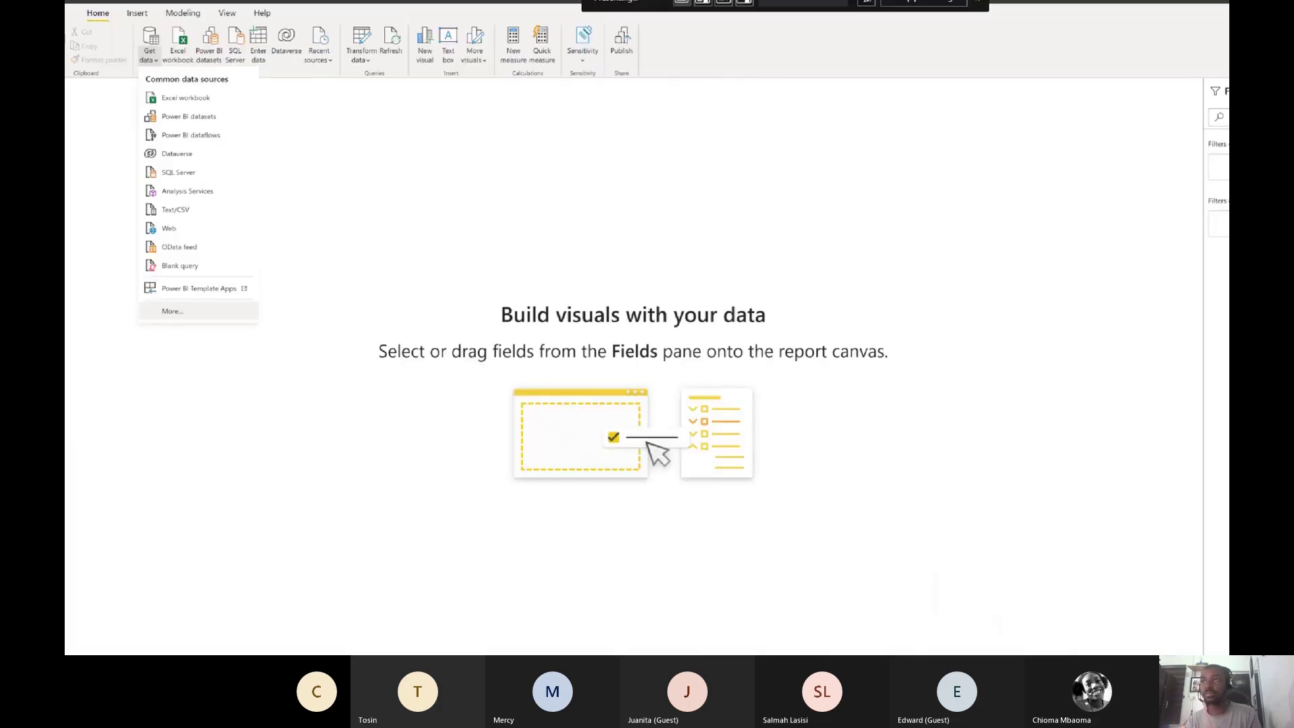
{"action": "left_click", "coordinate": [192, 317]}
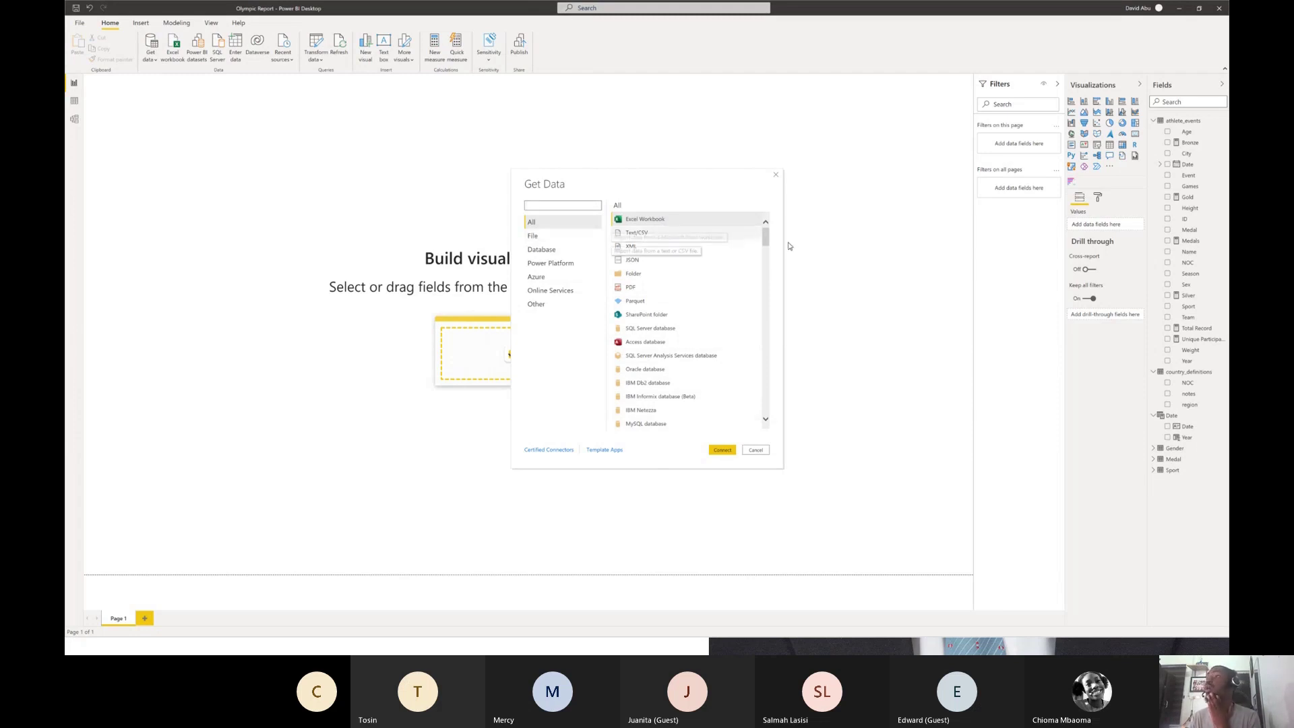
{"action": "left_click_drag", "start_coordinate": [769, 239], "coordinate": [760, 329]}
{"action": "left_click", "coordinate": [533, 235]}
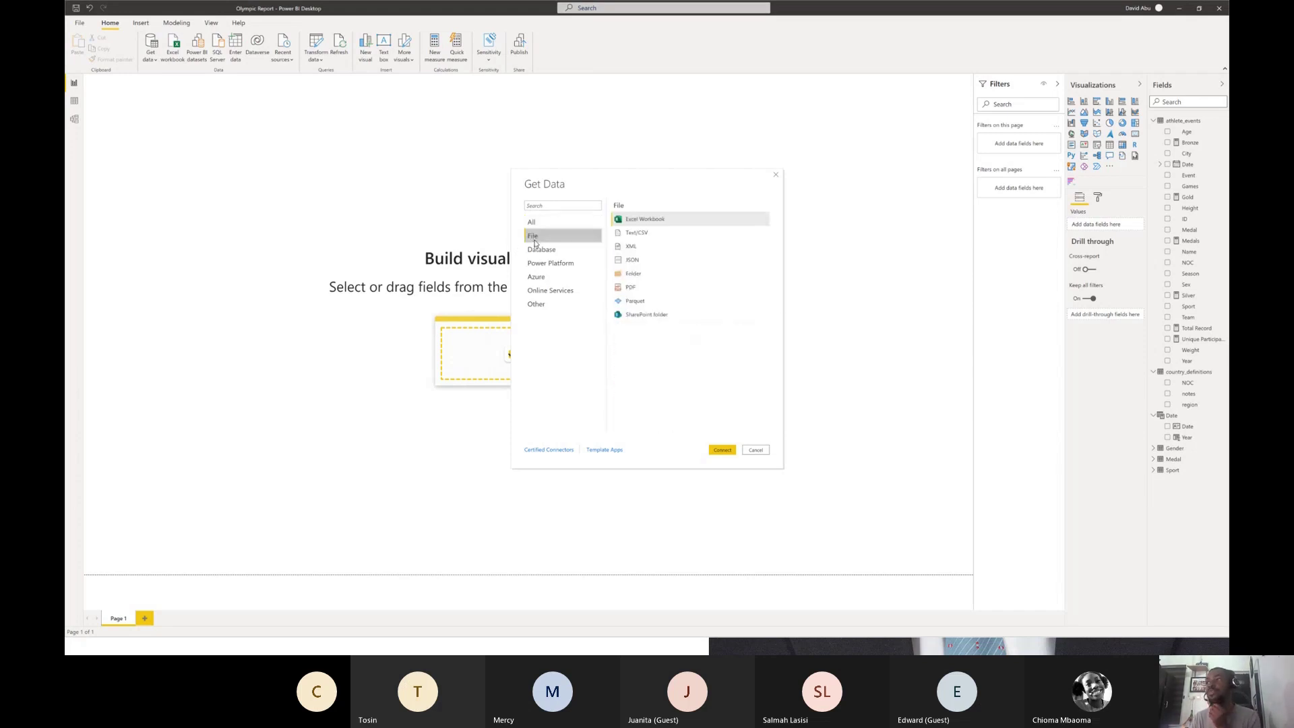
{"action": "left_click", "coordinate": [539, 251]}
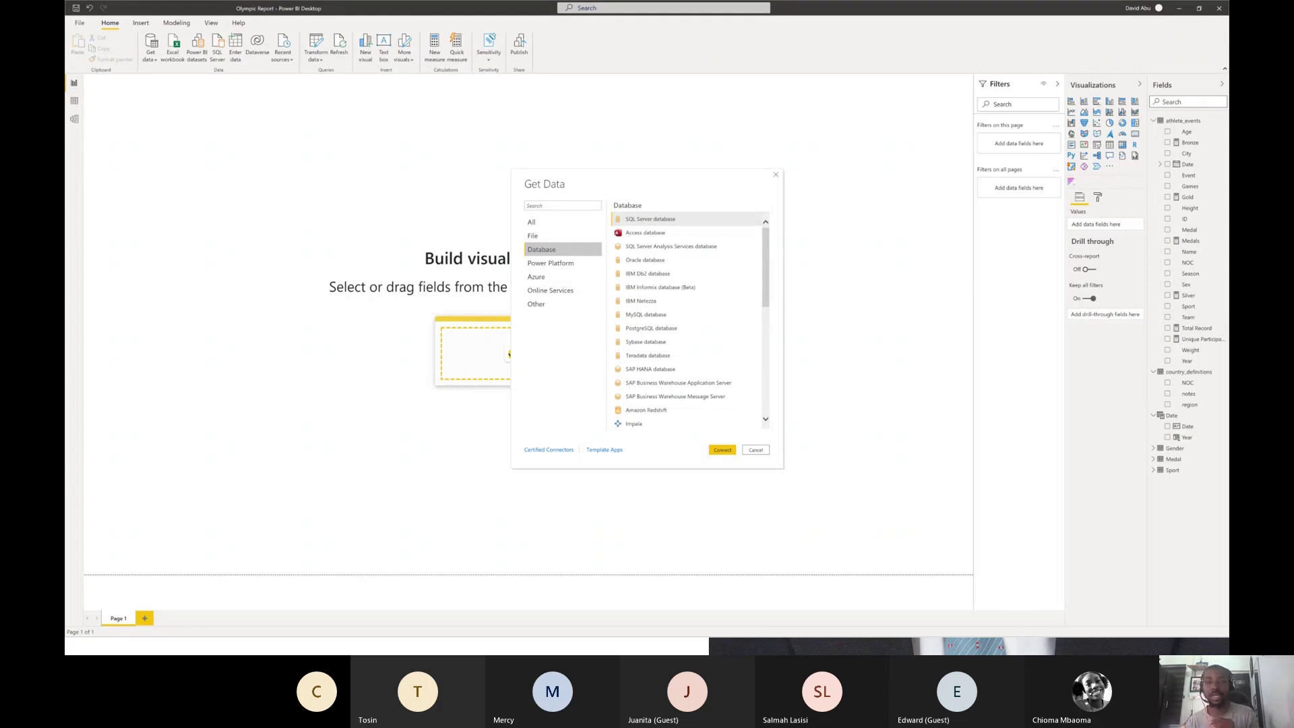
Switch to File Explorer's Olympic folder and widen the Type column to read the source files' full types
{"action": "key", "text": "super+d"}
{"action": "key", "text": "super+d"}
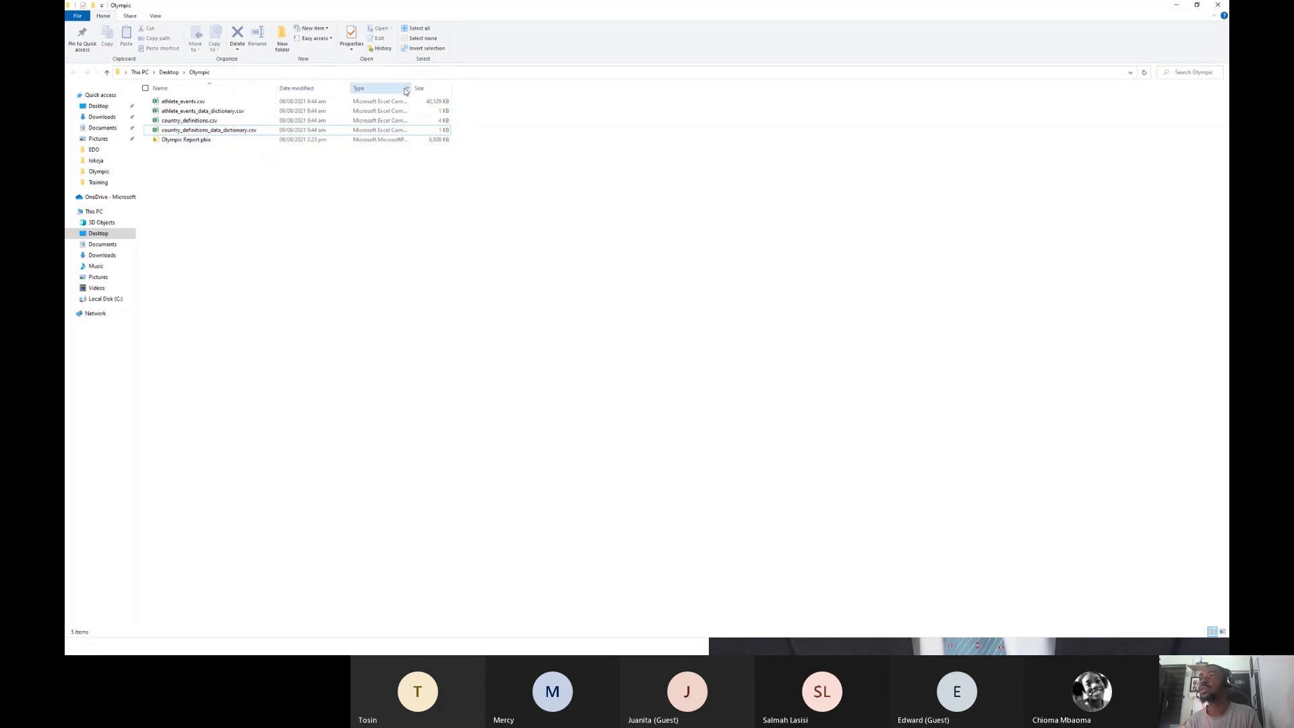
{"action": "left_click_drag", "start_coordinate": [412, 89], "coordinate": [531, 100]}
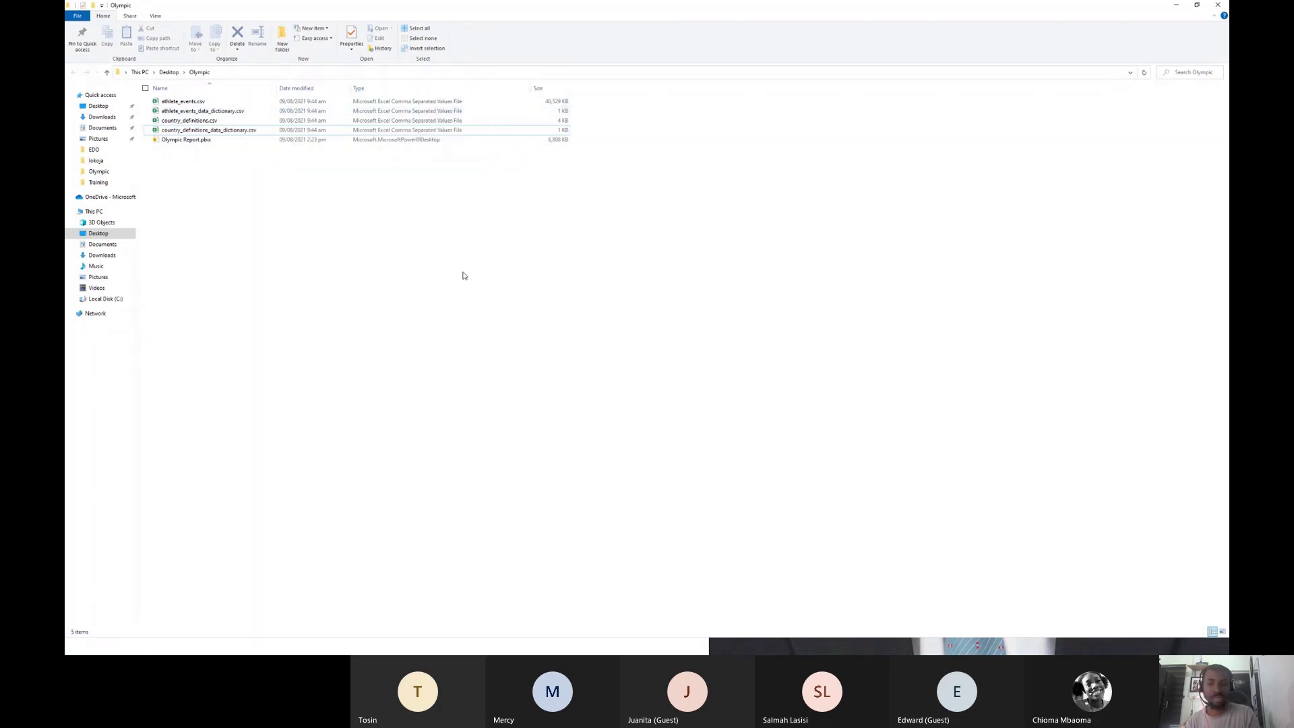
{"action": "key", "text": "super+plus"}
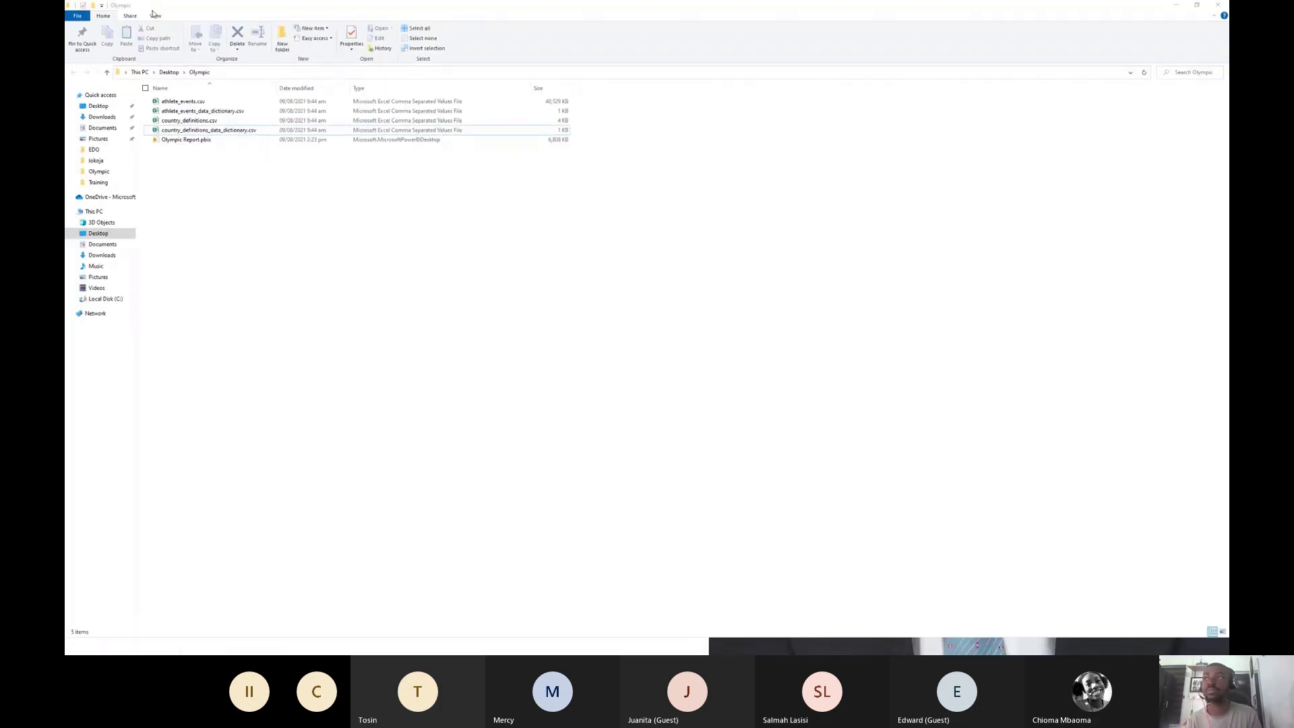
Return to Power BI Desktop, check the size of athlete_events.csv through the Text/CSV connector, and cancel the import
{"action": "key", "text": "alt+Tab"}
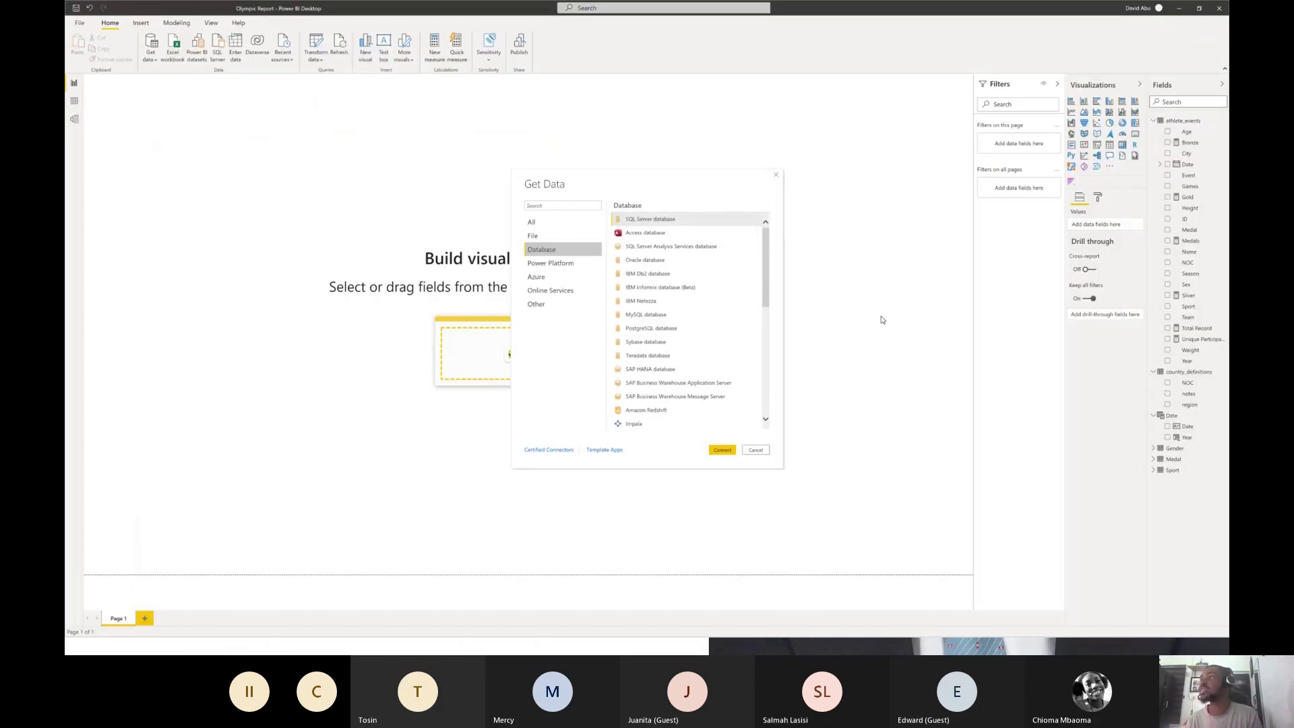
{"action": "left_click", "coordinate": [541, 224]}
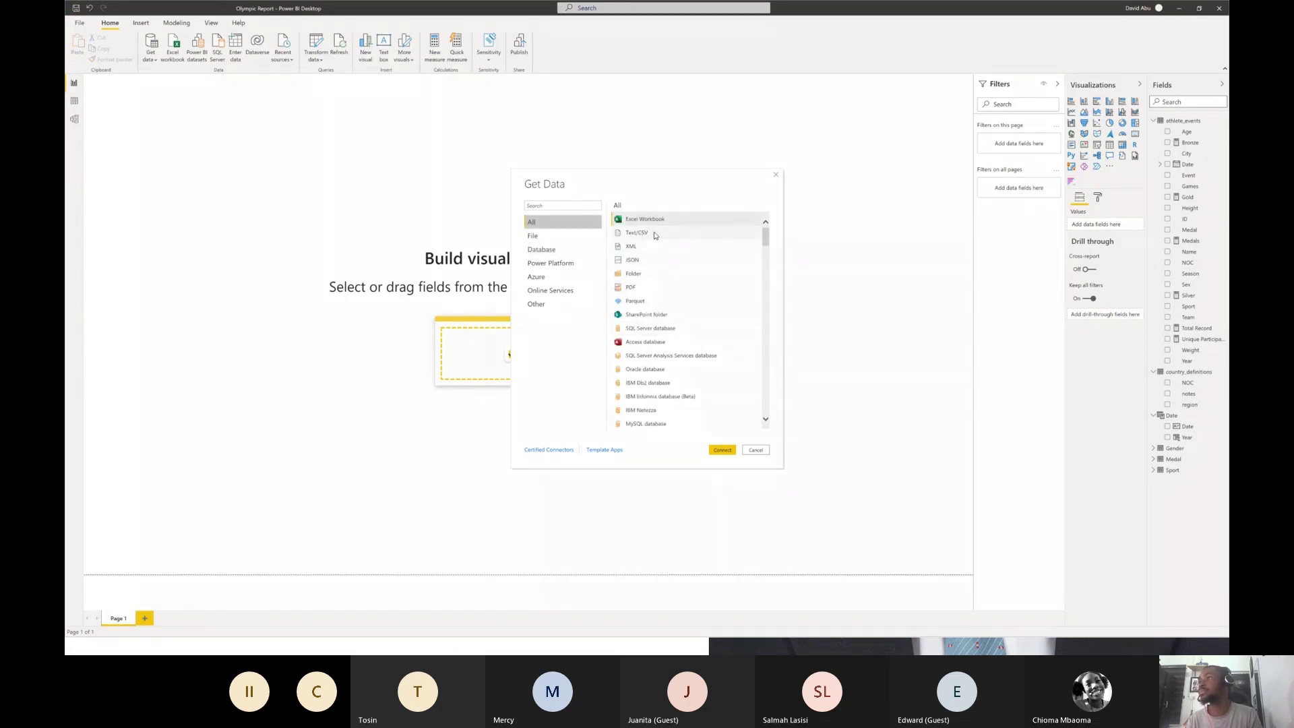
{"action": "left_click", "coordinate": [648, 236]}
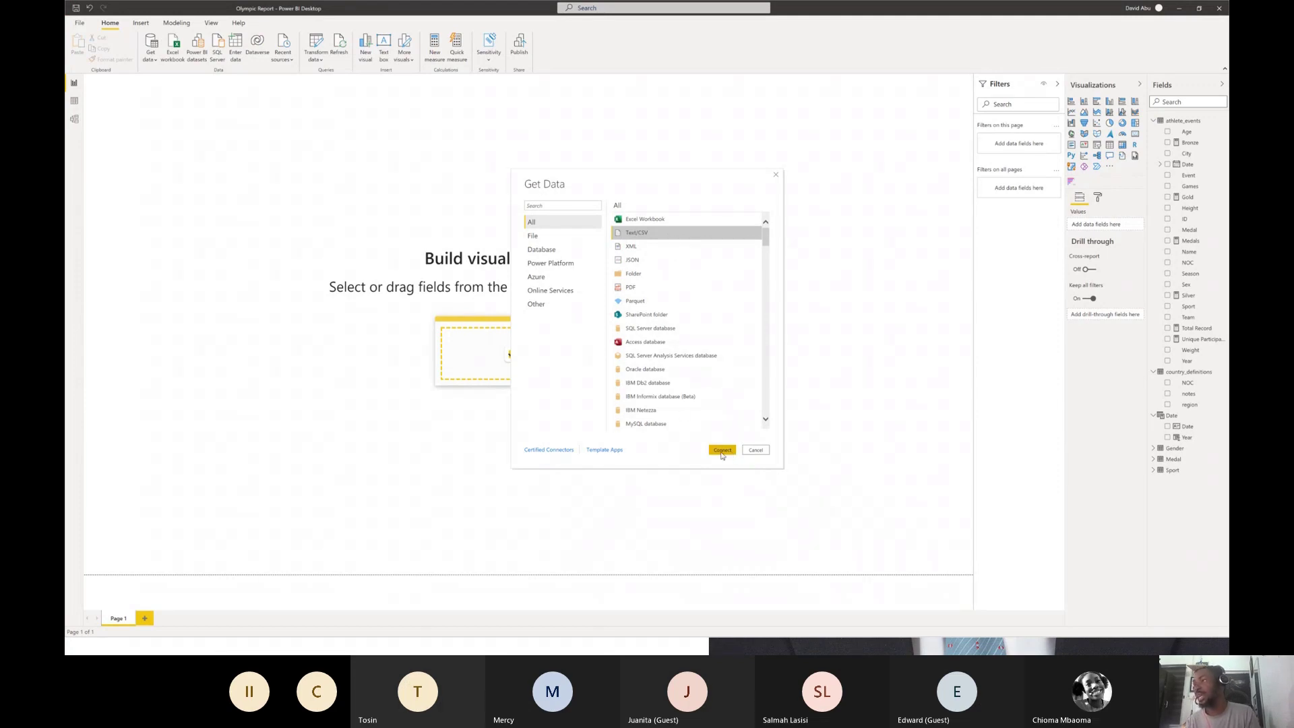
{"action": "left_click", "coordinate": [721, 455]}
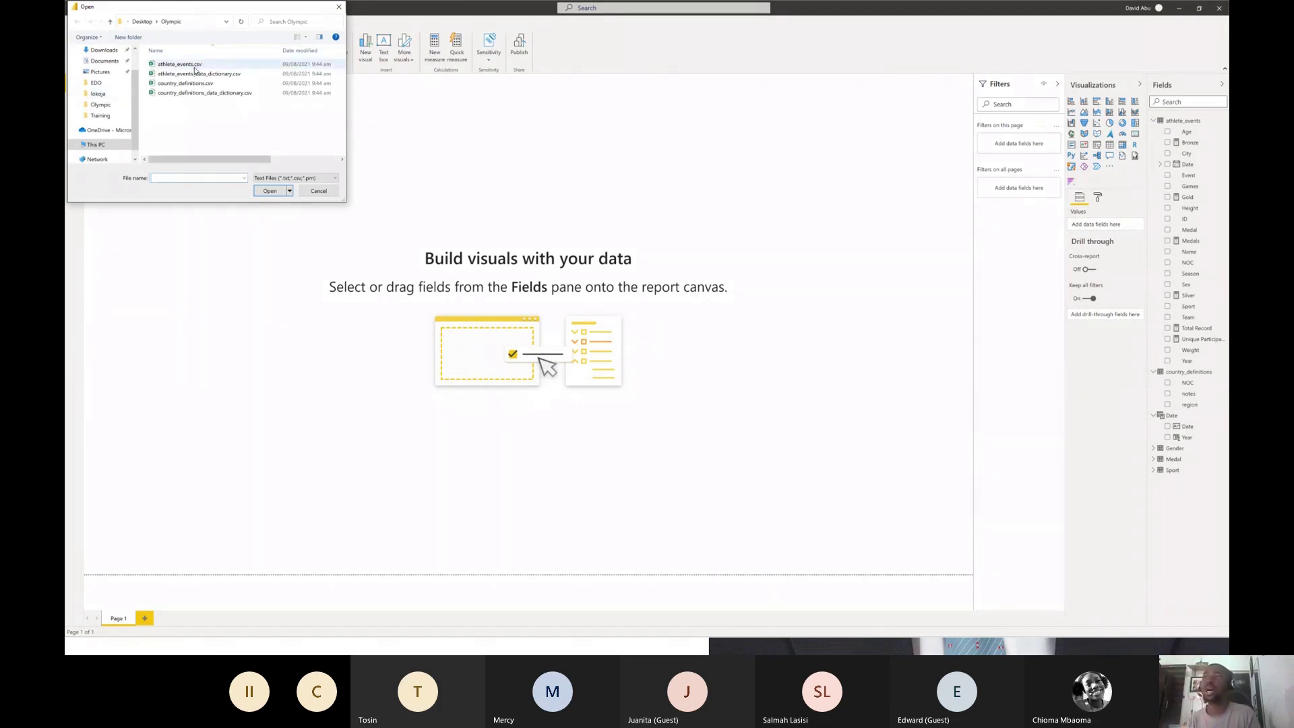
{"action": "left_click", "coordinate": [161, 63]}
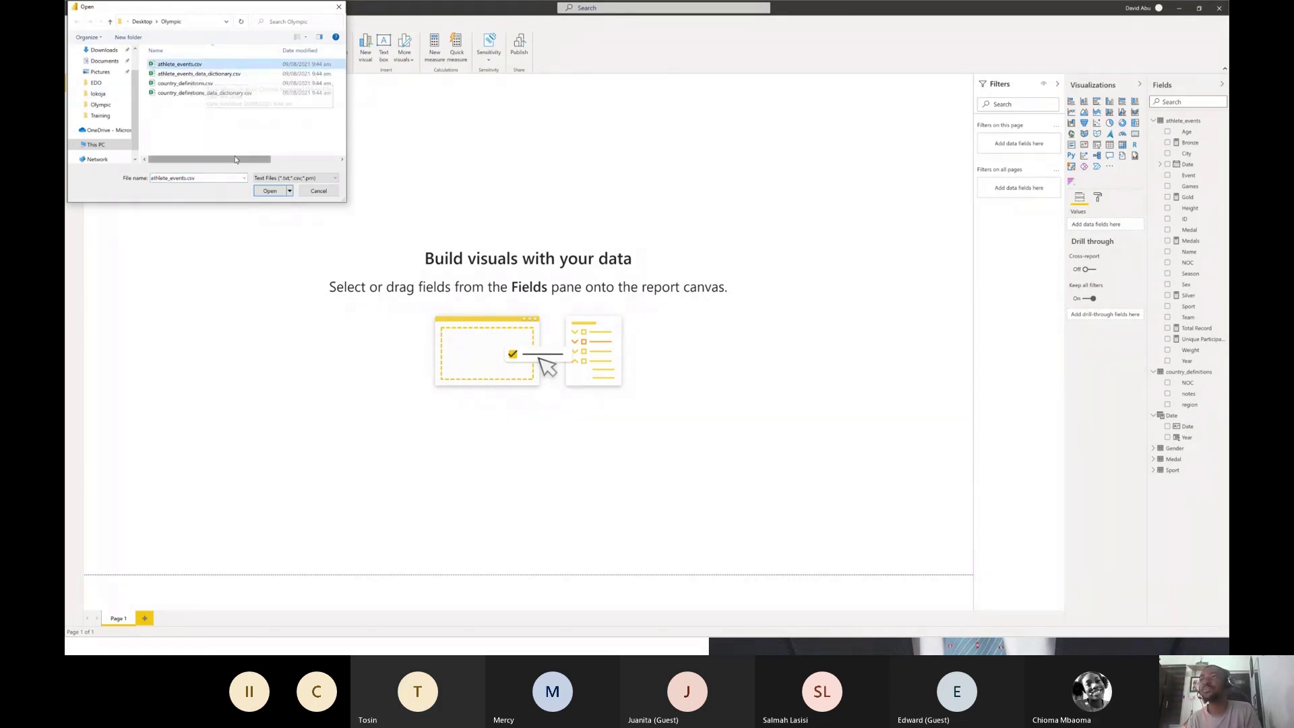
{"action": "scroll", "coordinate": [269, 69], "scroll_direction": "right", "scroll_amount": 3}
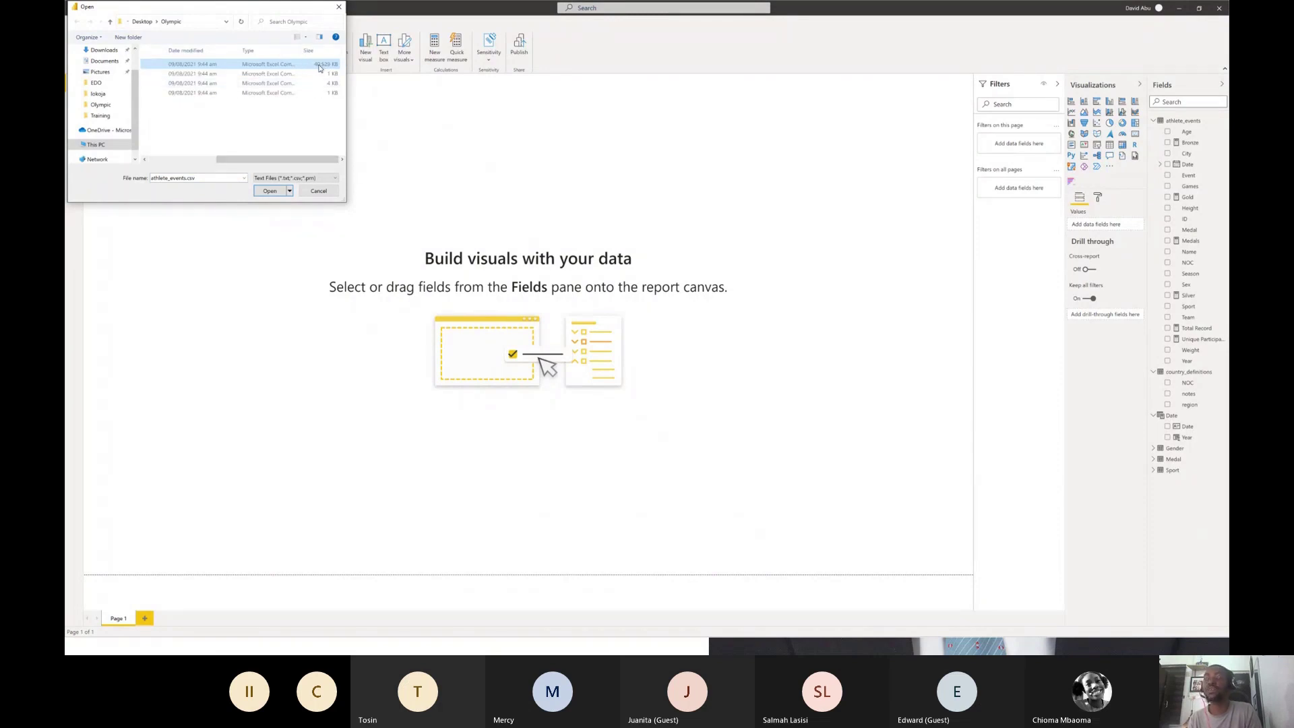
{"action": "left_click_drag", "start_coordinate": [307, 160], "coordinate": [229, 160]}
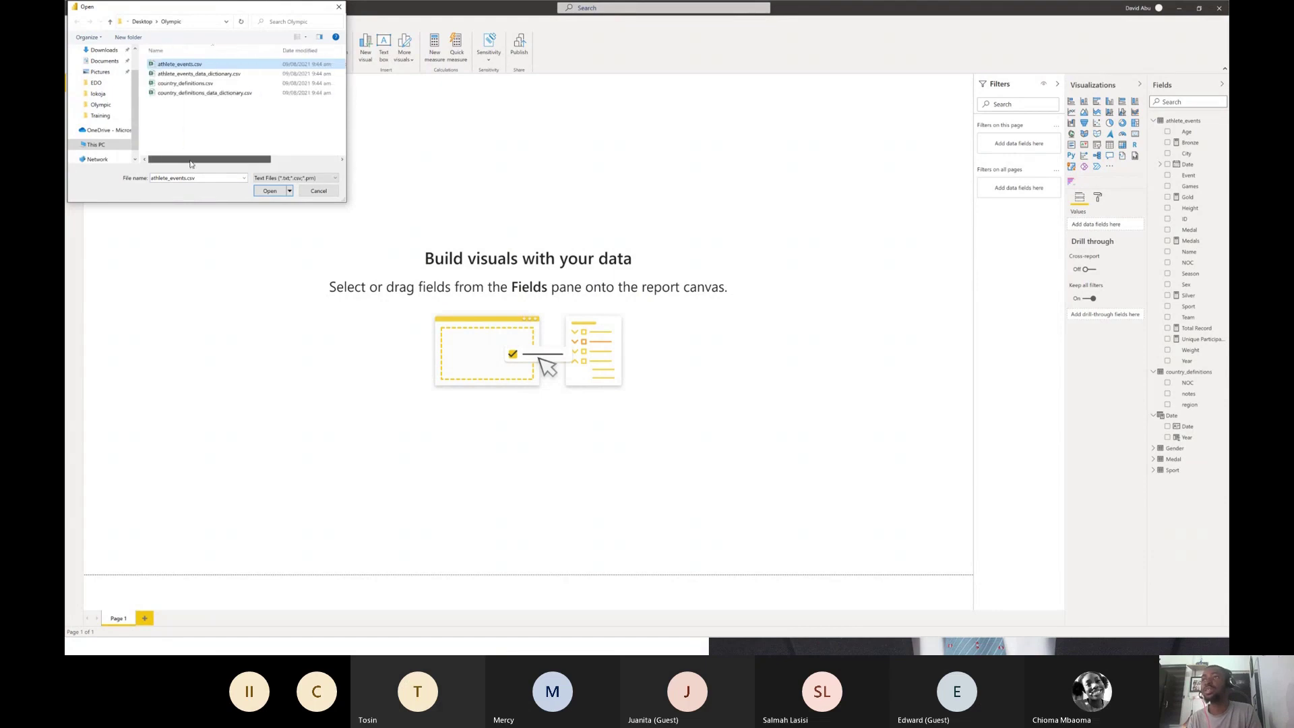
{"action": "left_click", "coordinate": [325, 192]}
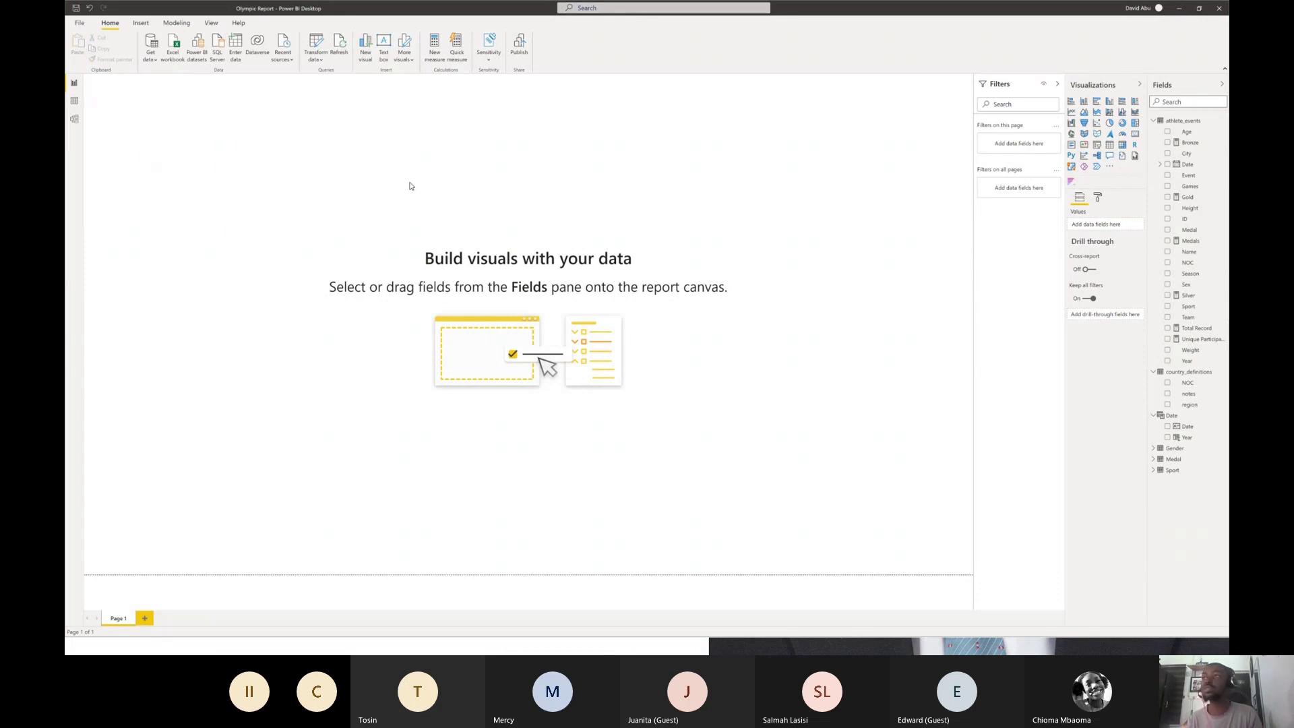
Switch to the Power Query Editor and review the athlete_events columns from ID through to Date at a larger zoom
{"action": "key", "text": "alt+Tab"}
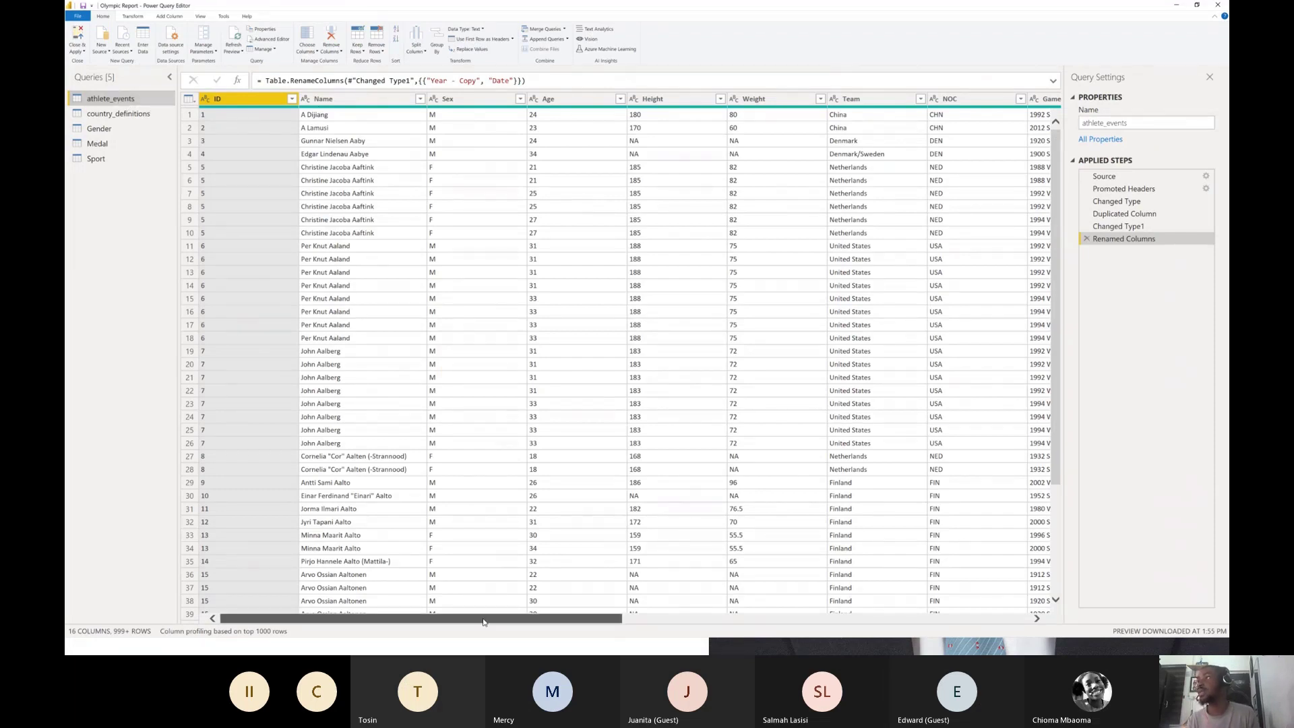
{"action": "left_click_drag", "start_coordinate": [445, 618], "coordinate": [111, 523]}
{"action": "key", "text": "ctrl+plus"}
{"action": "key", "text": "ctrl+plus"}
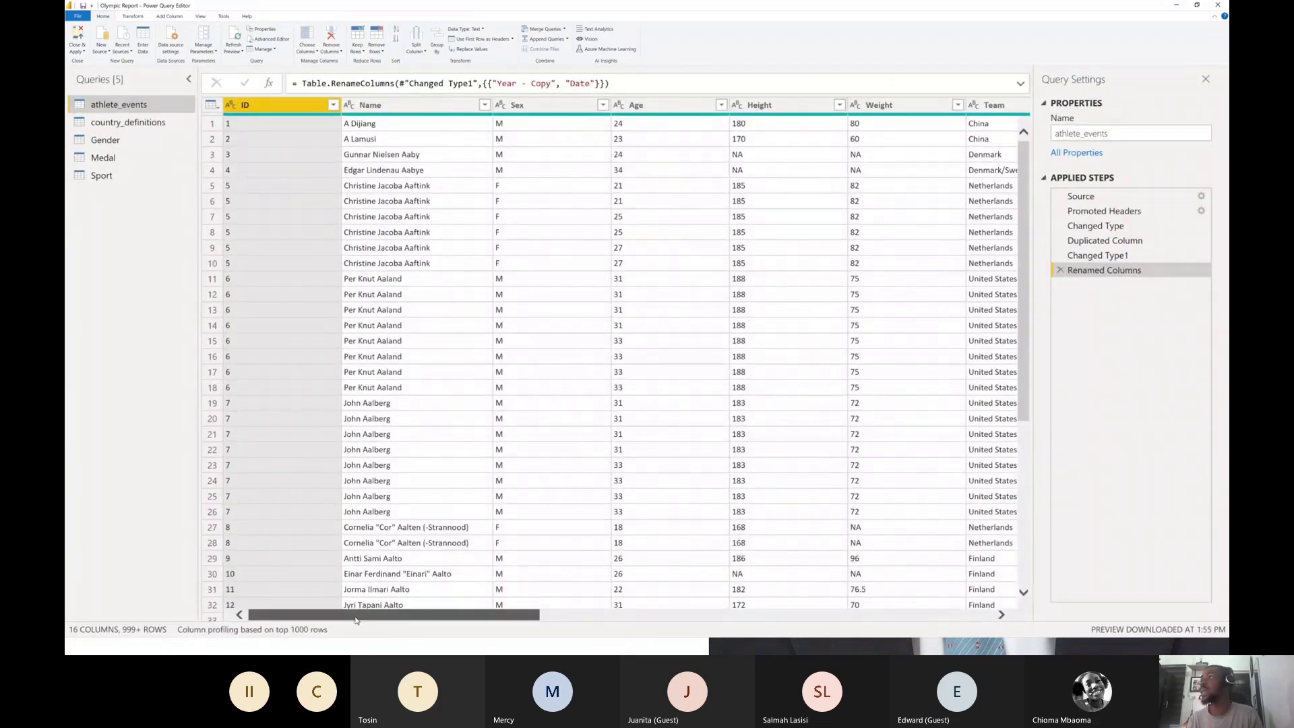
{"action": "mouse_move", "coordinate": [357, 615]}
{"action": "left_mouse_down"}
{"action": "mouse_move", "coordinate": [535, 614]}
{"action": "mouse_move", "coordinate": [357, 615]}
{"action": "left_mouse_up"}
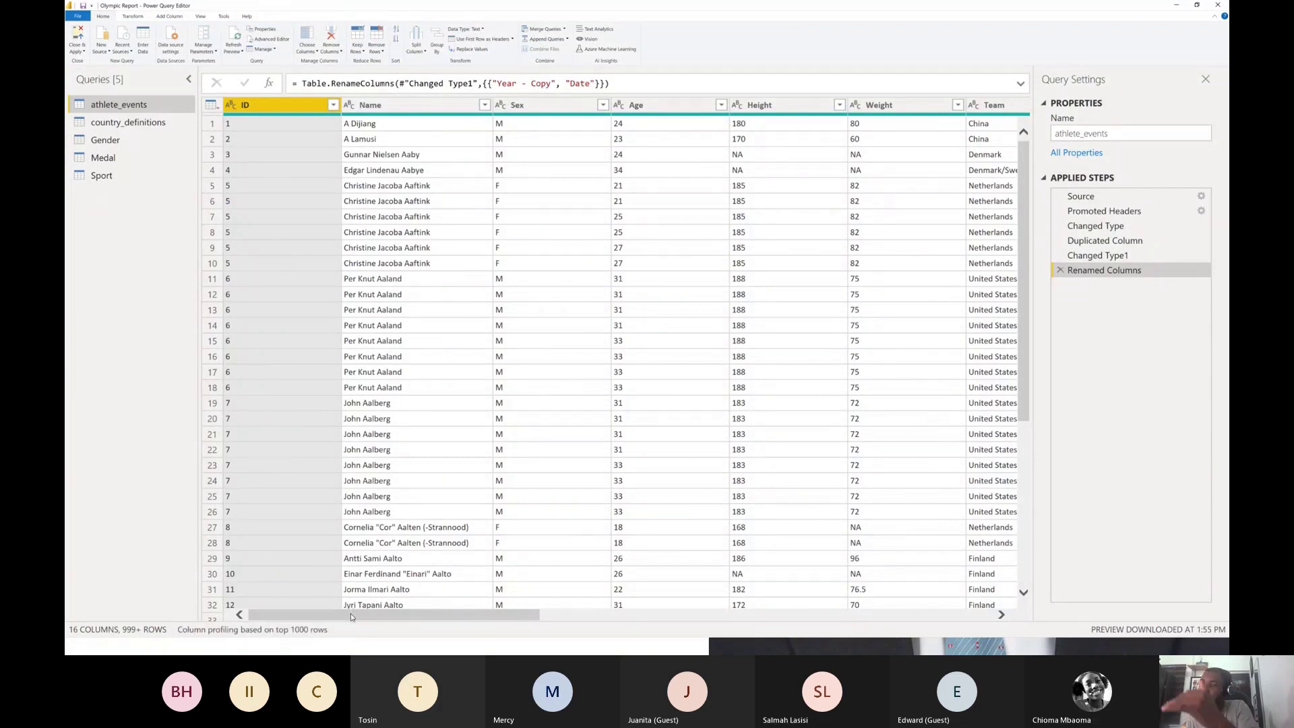
{"action": "left_click_drag", "start_coordinate": [352, 621], "coordinate": [846, 603]}
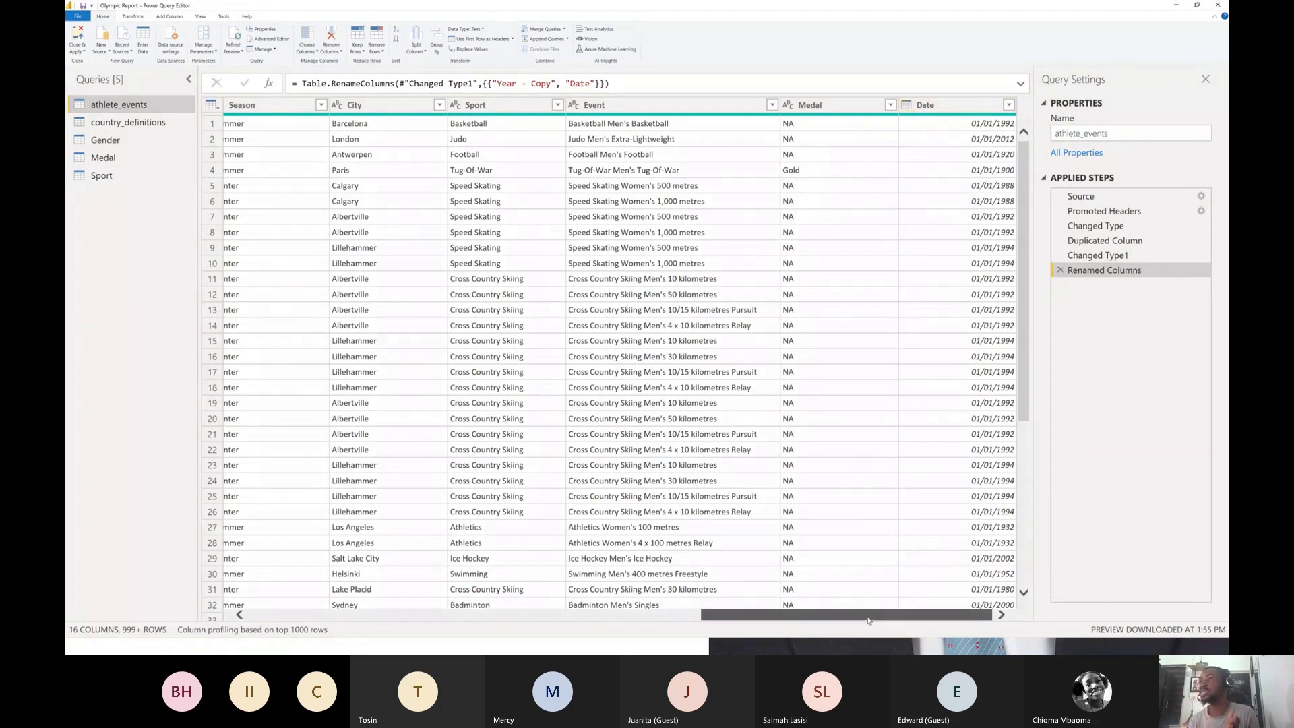
Load the complete list of values in the Year column's filter and apply it with all years selected
{"action": "scroll", "coordinate": [833, 629], "scroll_direction": "left", "scroll_amount": 4}
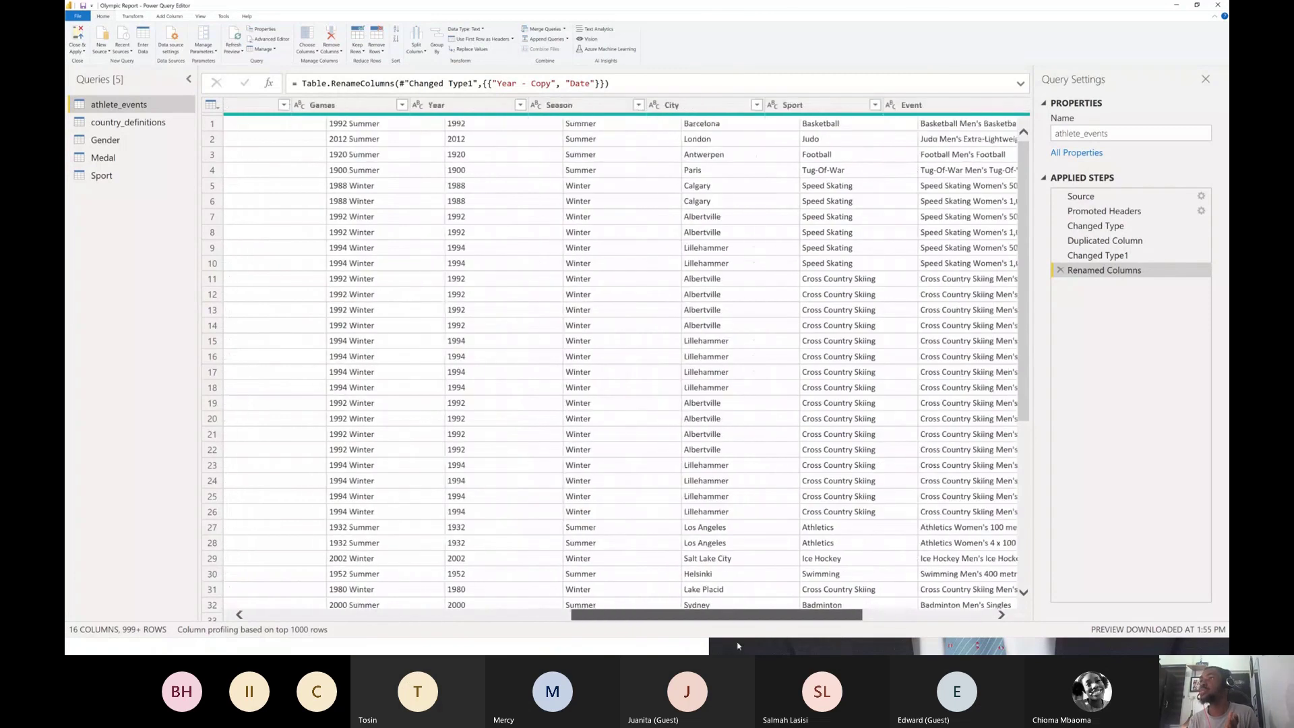
{"action": "left_click", "coordinate": [558, 105]}
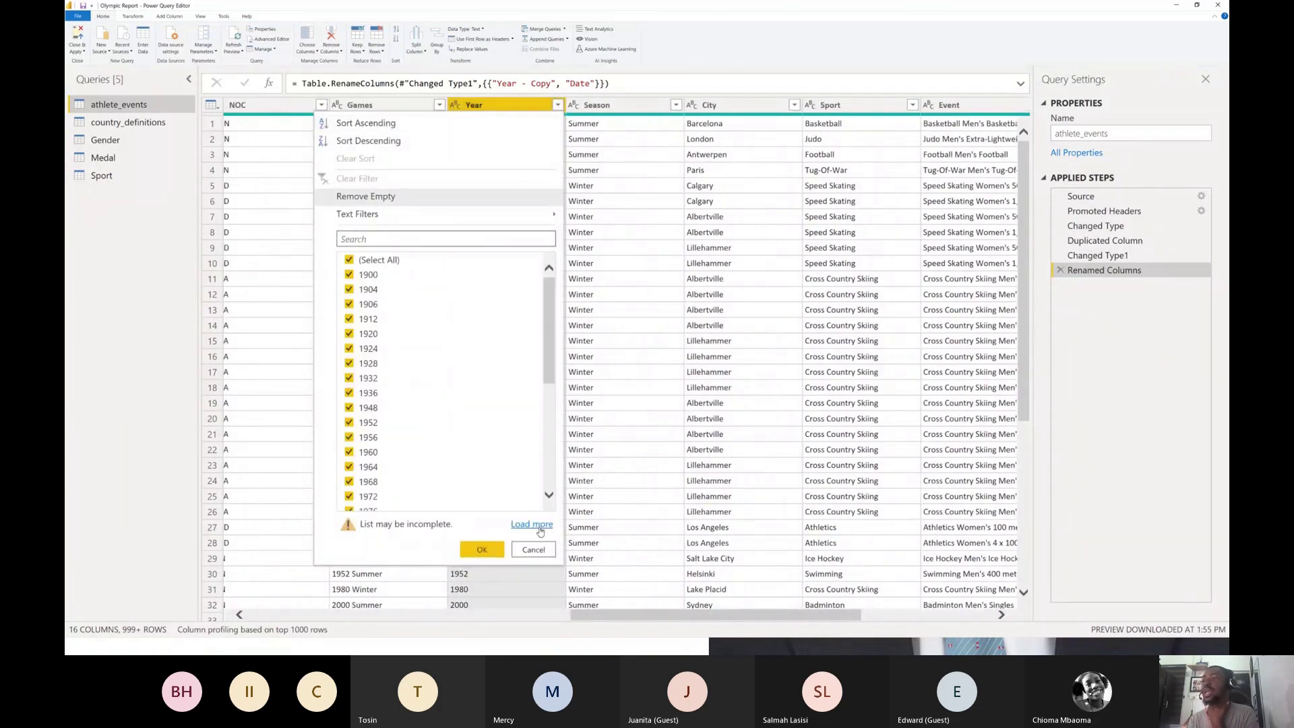
{"action": "left_click", "coordinate": [540, 525]}
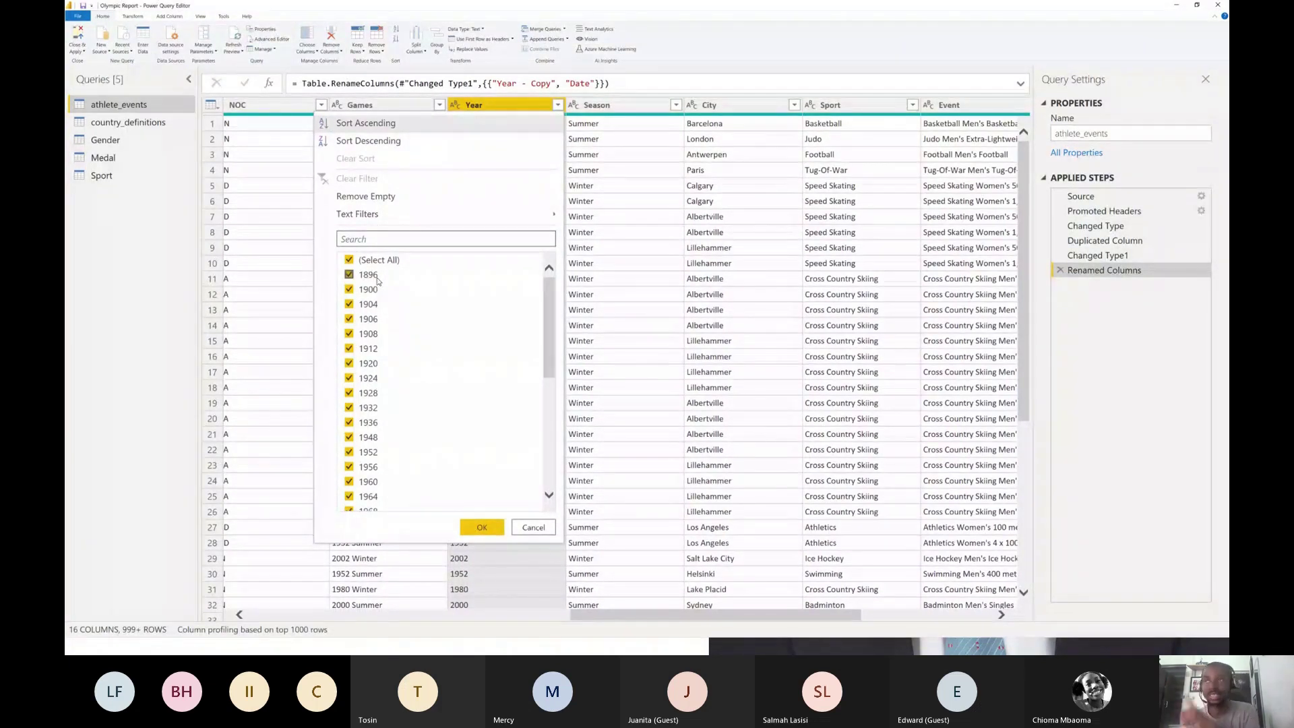
{"action": "left_click", "coordinate": [484, 529]}
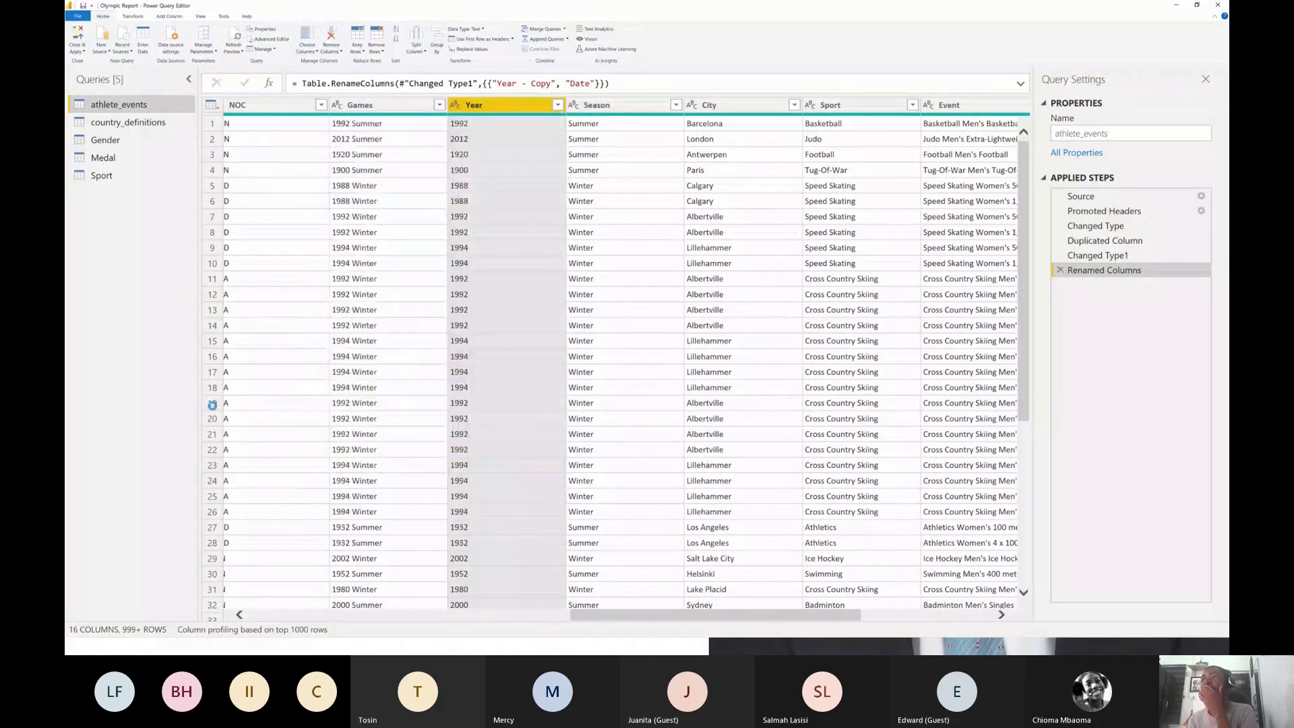
Review the country_definitions, Gender and Medal queries, and examine the Medal column in athlete_events
{"action": "left_click", "coordinate": [125, 122]}
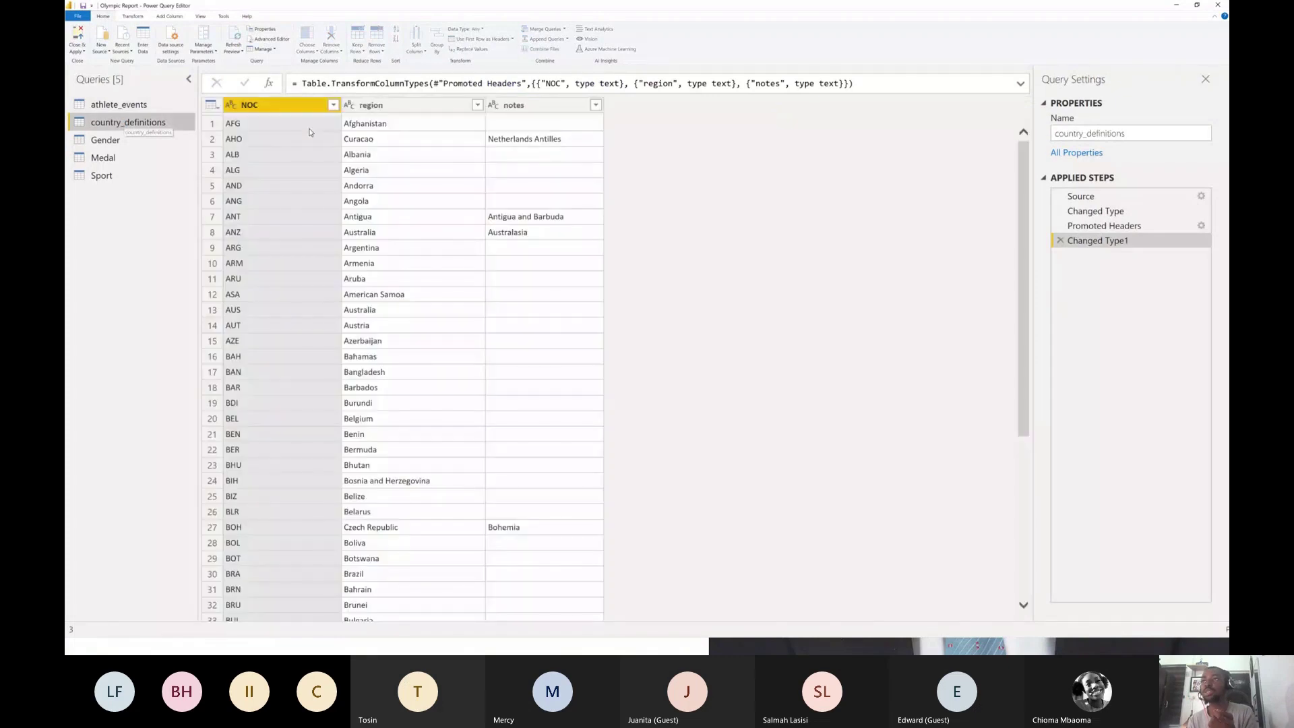
{"action": "left_click", "coordinate": [250, 106]}
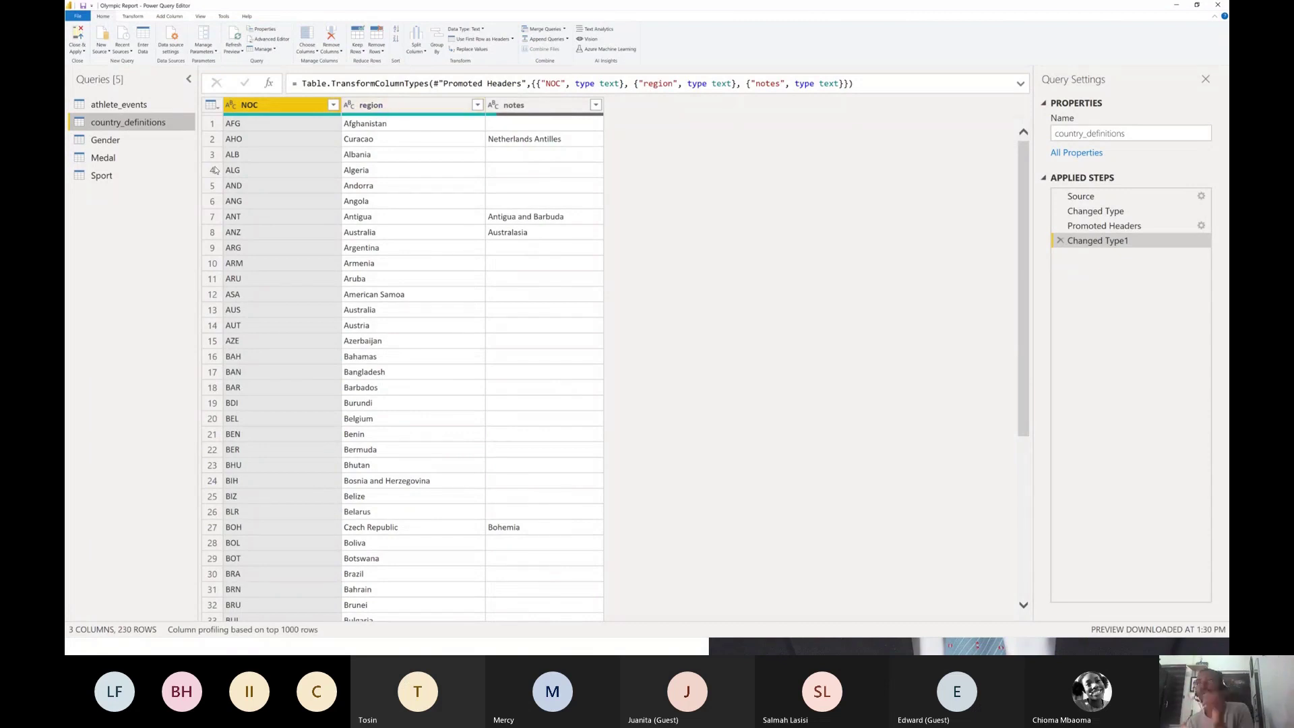
{"action": "left_click", "coordinate": [106, 140]}
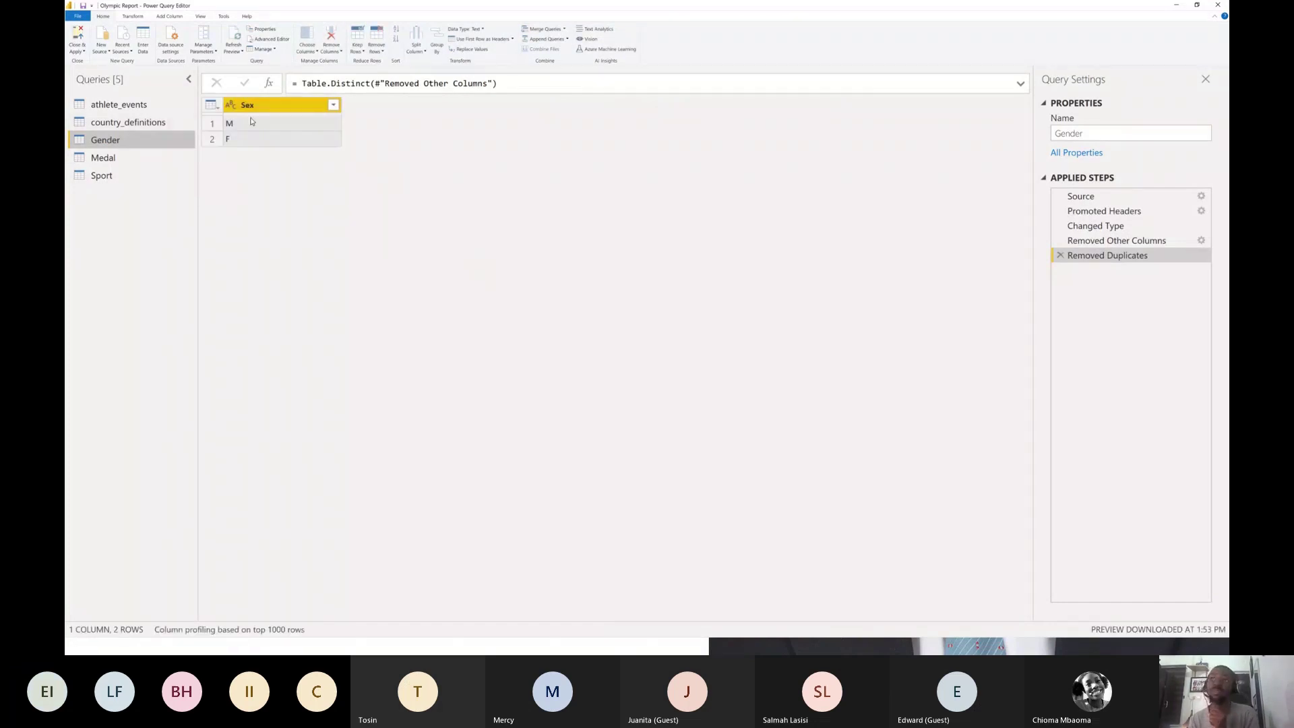
{"action": "left_click", "coordinate": [111, 157]}
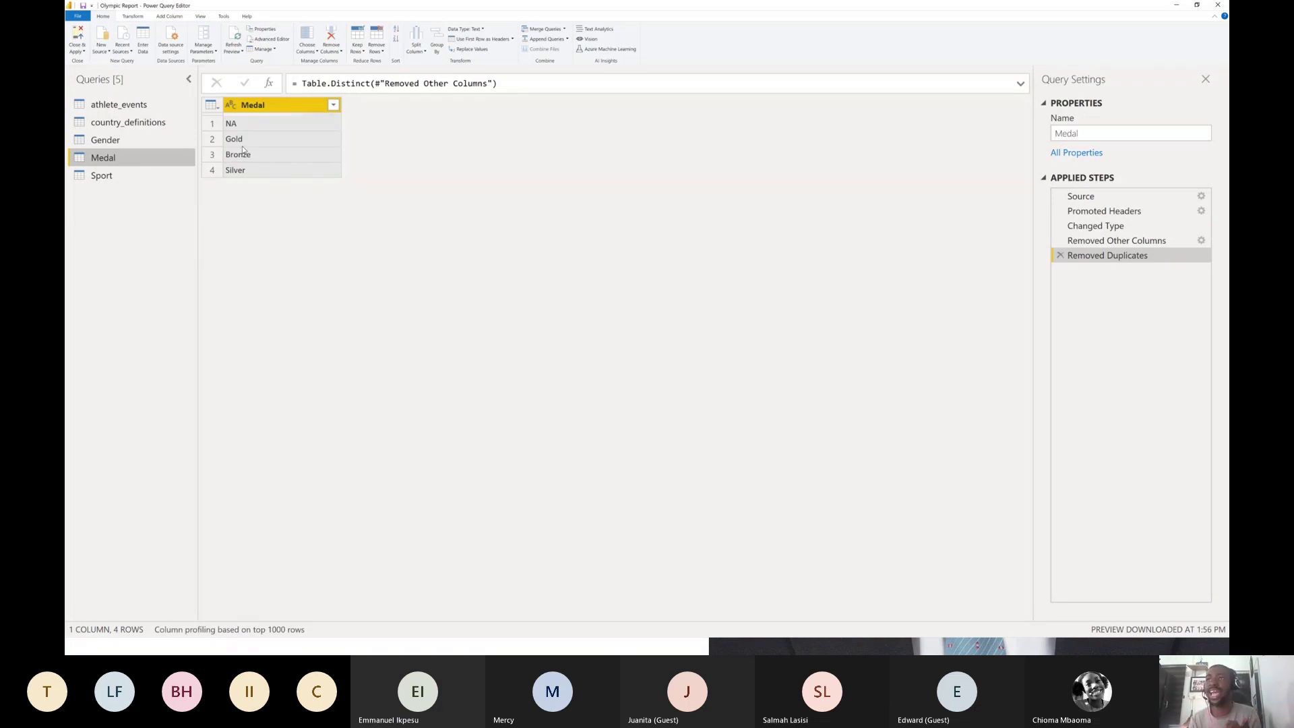
{"action": "left_click", "coordinate": [135, 107]}
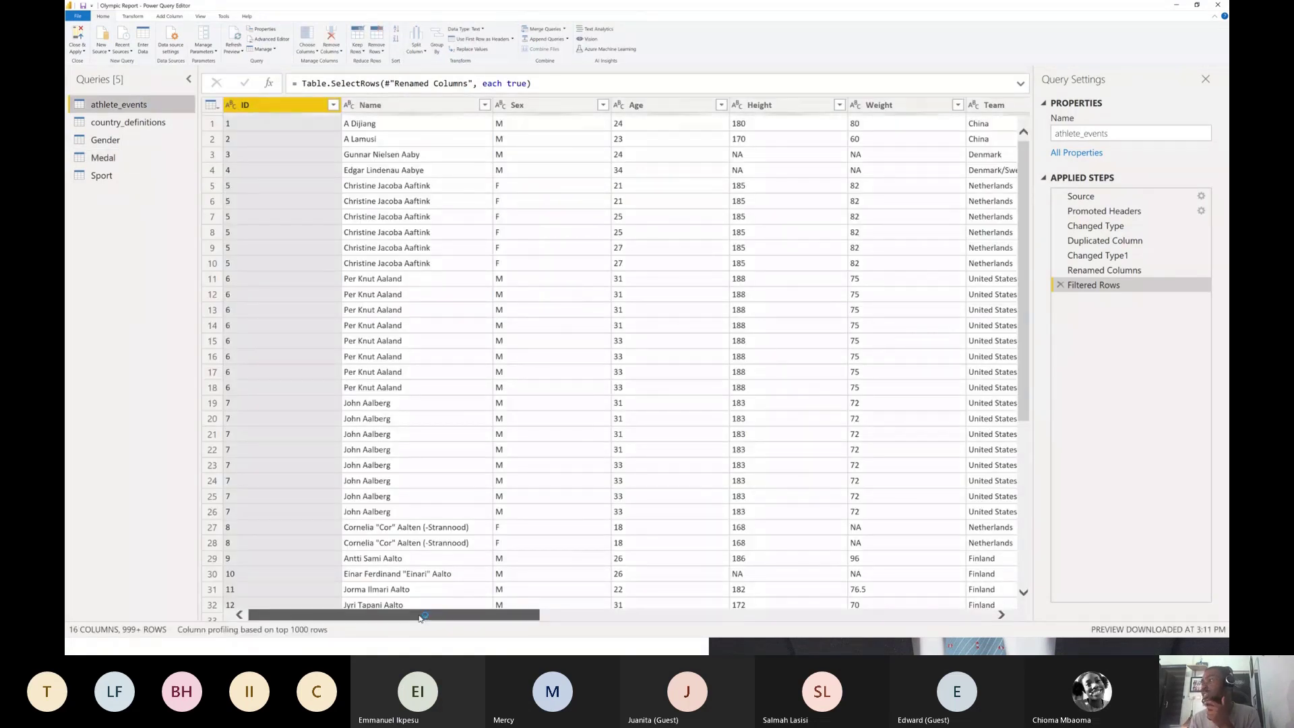
{"action": "left_click_drag", "start_coordinate": [420, 618], "coordinate": [1000, 607]}
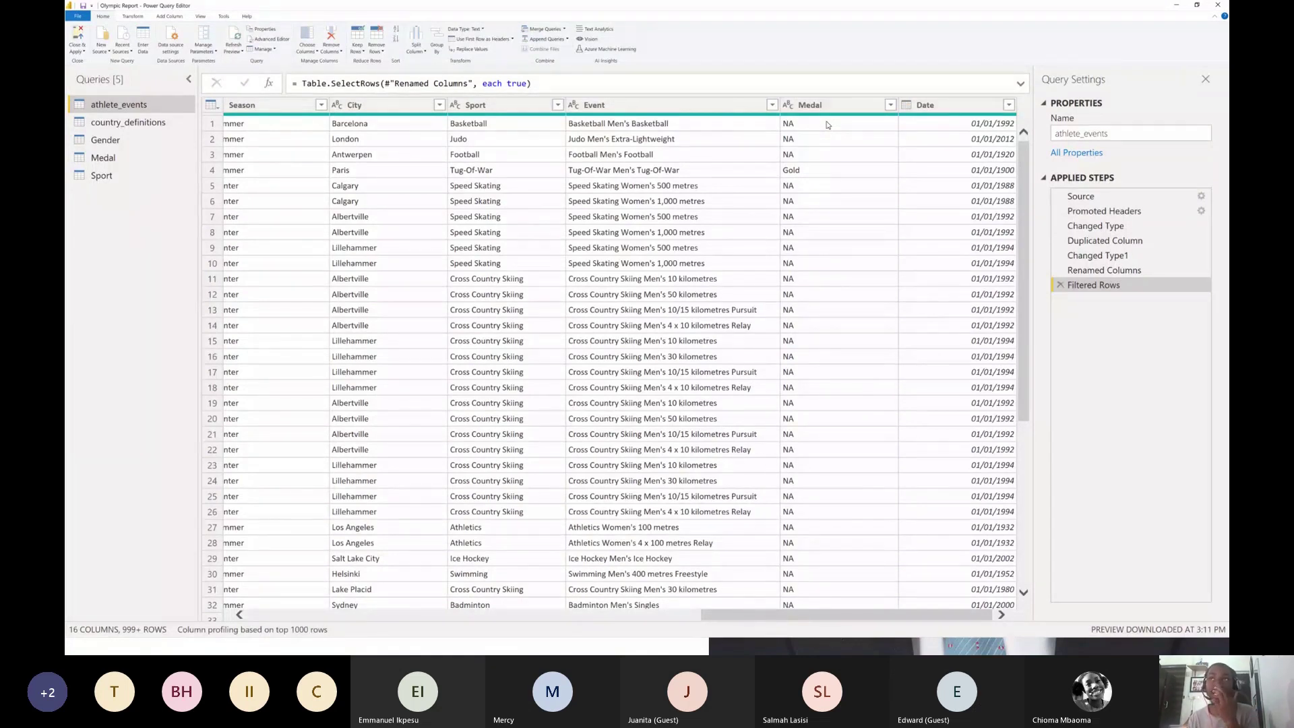
Read through the Sport query's full list of sports and switch back to the Power BI Desktop report
{"action": "left_click", "coordinate": [111, 176]}
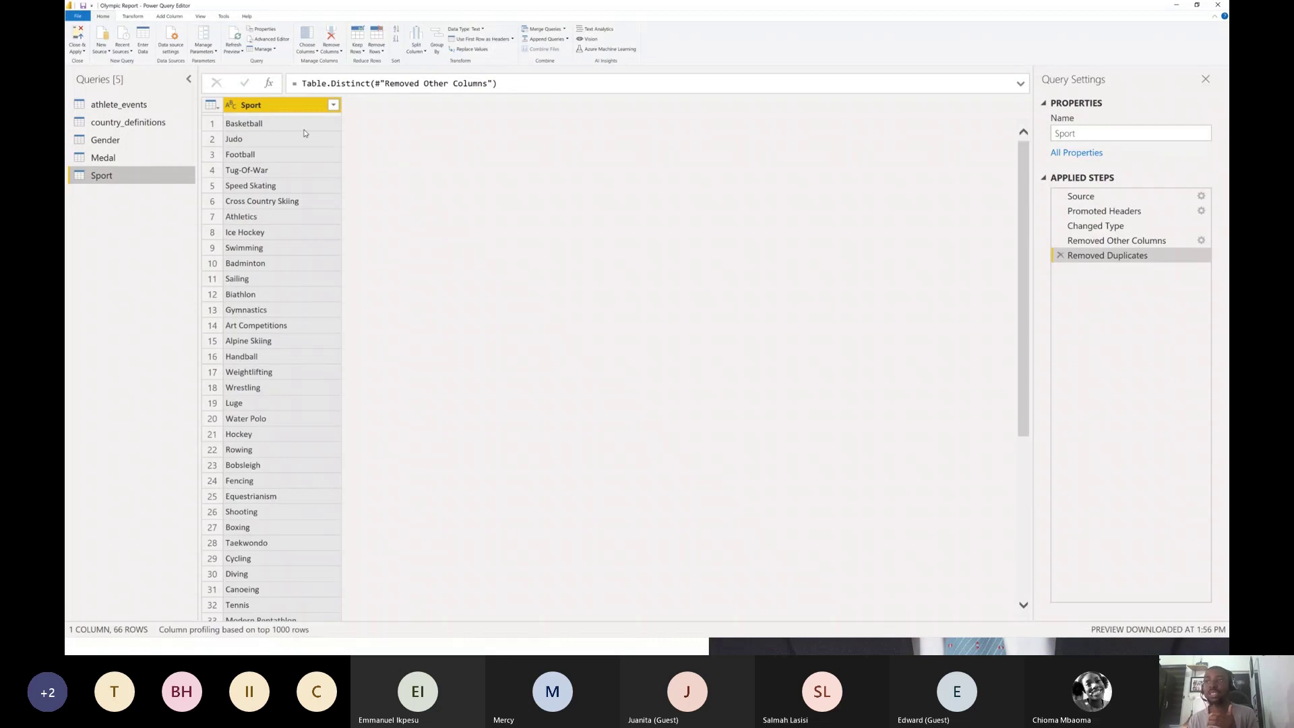
{"action": "scroll", "coordinate": [278, 379], "scroll_direction": "down", "scroll_amount": 2}
{"action": "scroll", "coordinate": [278, 380], "scroll_direction": "down", "scroll_amount": 4}
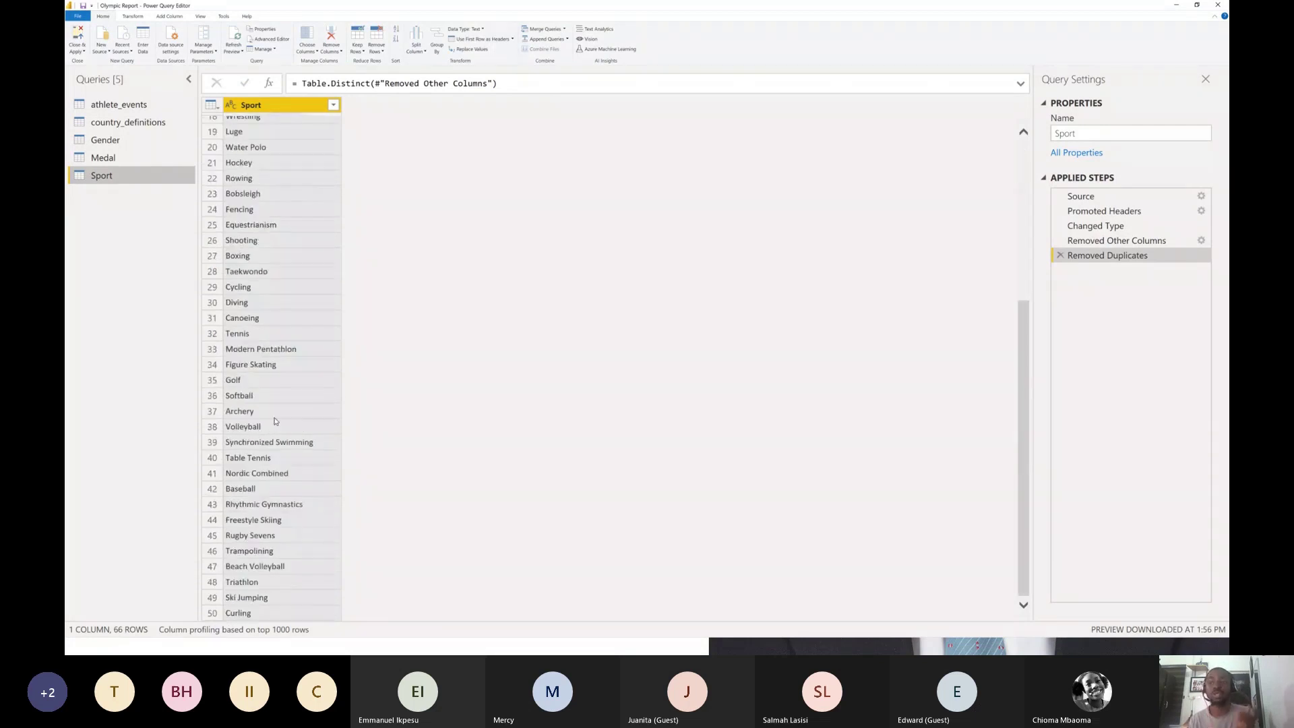
{"action": "scroll", "coordinate": [275, 421], "scroll_direction": "down", "scroll_amount": 5}
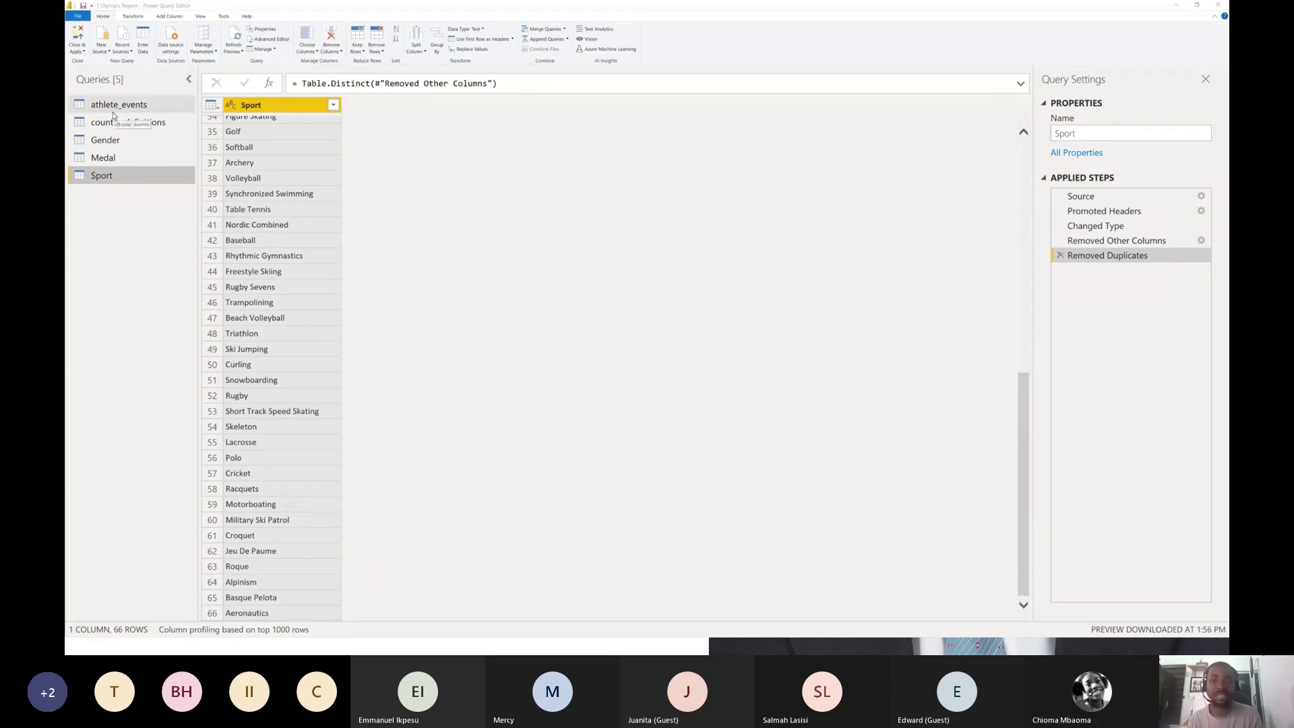
{"action": "key", "text": "alt+Tab"}
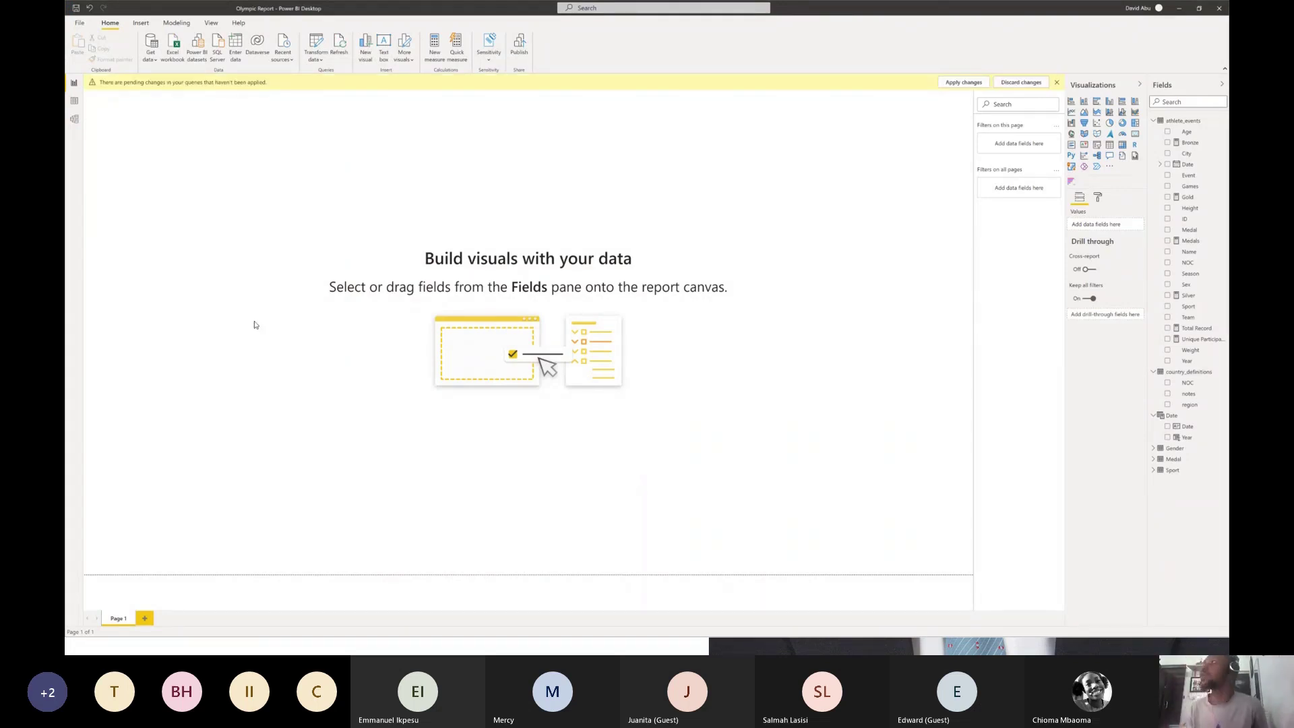
Apply the pending query changes and show the model diagram with the Properties and Fields panes collapsed
{"action": "left_click", "coordinate": [963, 83]}
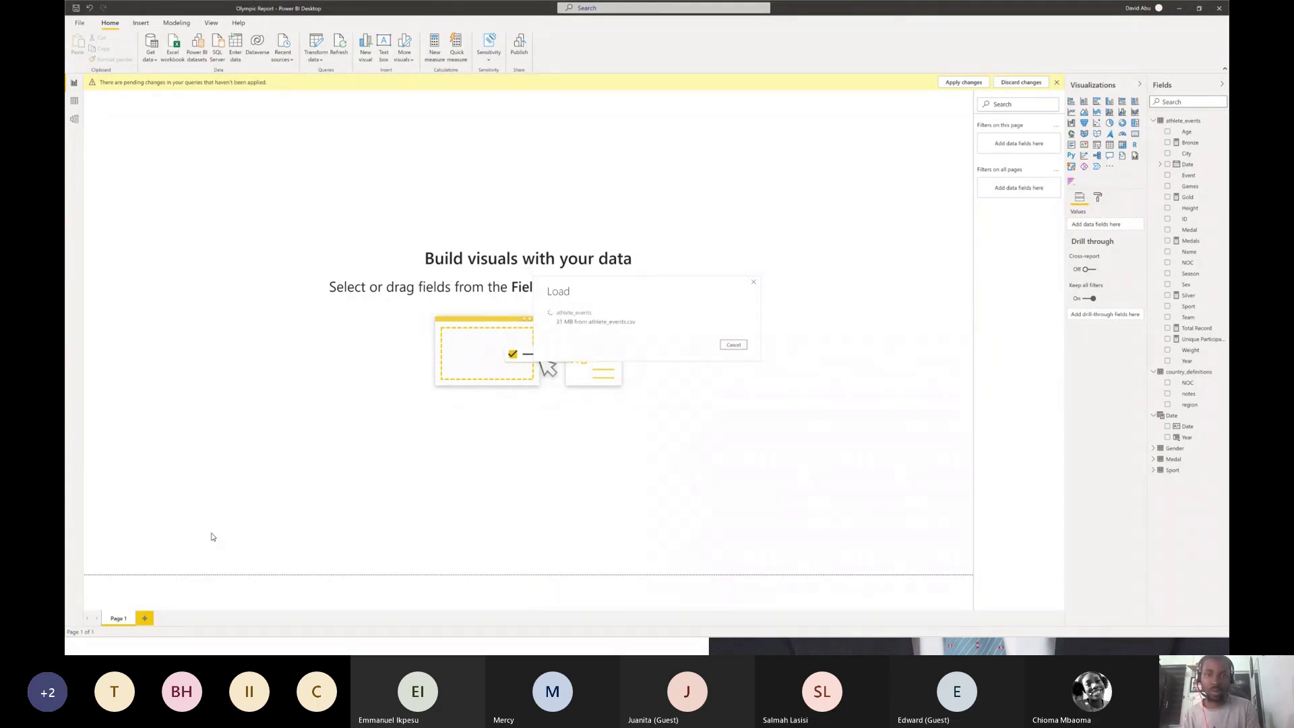
{"action": "key", "text": "alt+Tab"}
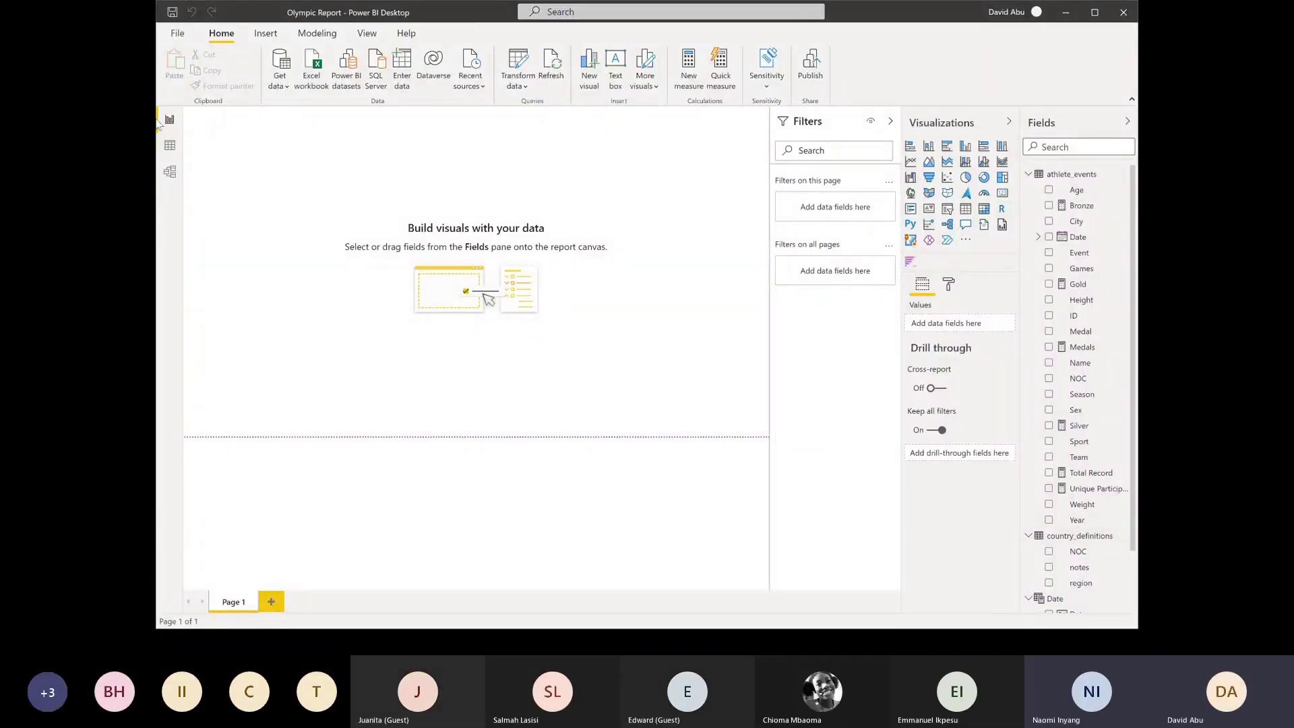
{"action": "left_click", "coordinate": [170, 172]}
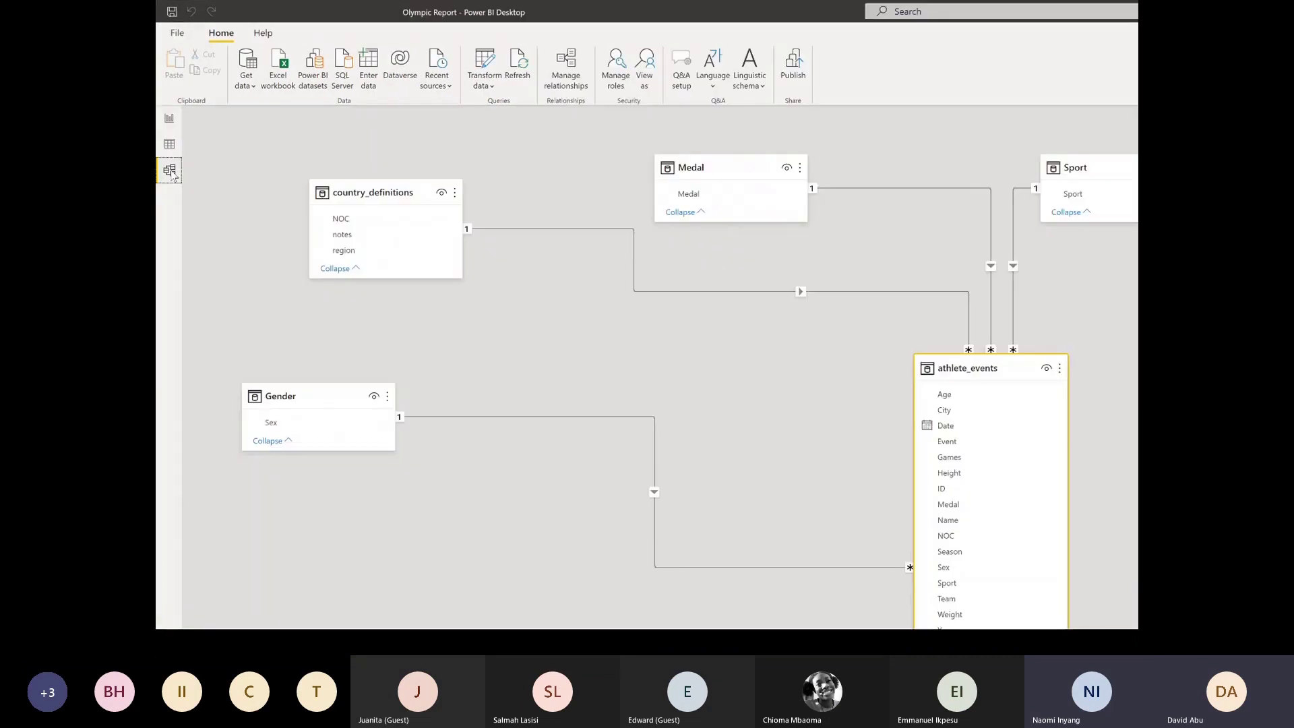
{"action": "left_click", "coordinate": [948, 120]}
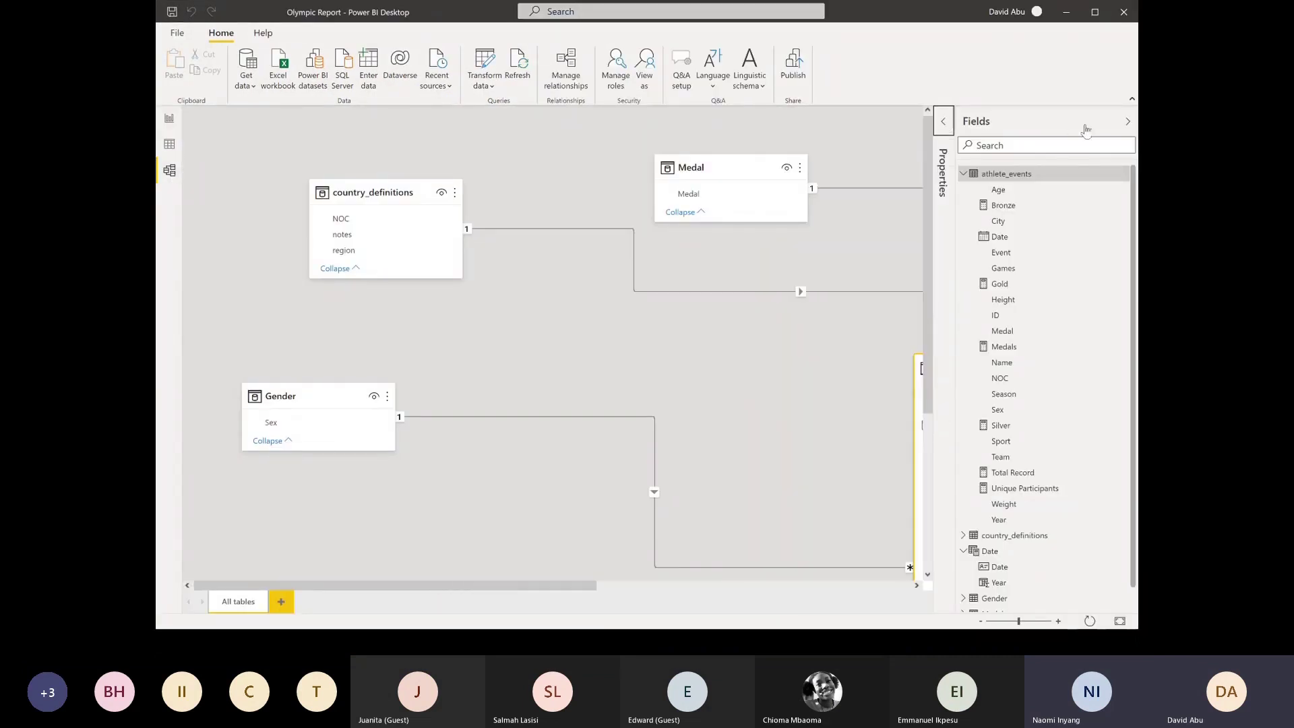
{"action": "left_click", "coordinate": [1118, 124]}
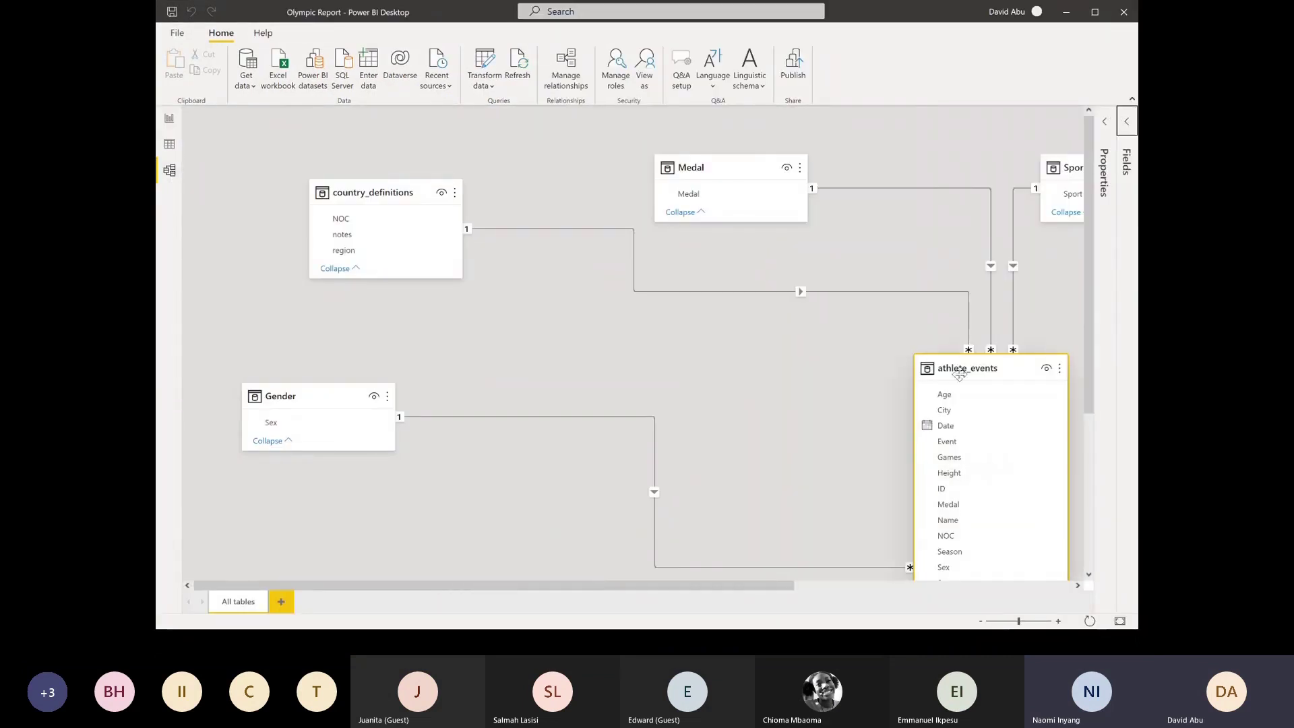
Move the athlete_events table between the country_definitions and Medal tables, and stack country_definitions and Gender to its left
{"action": "left_click_drag", "start_coordinate": [977, 371], "coordinate": [611, 270]}
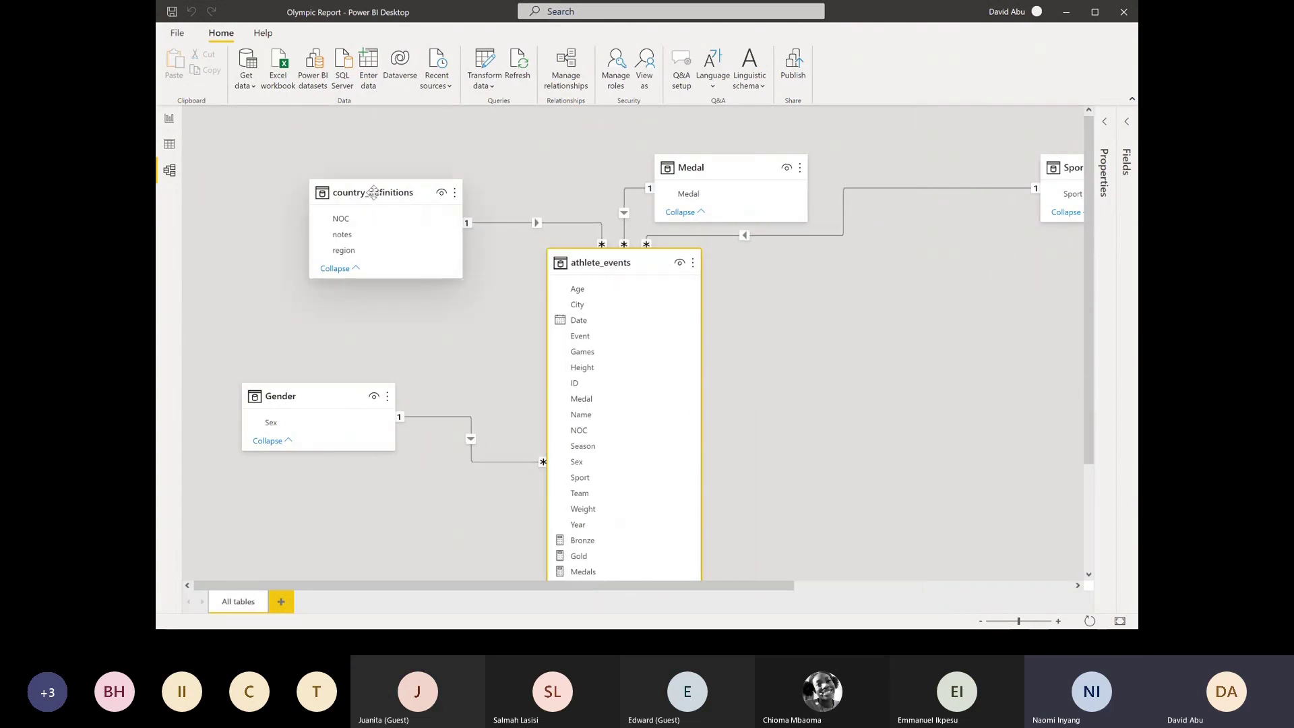
{"action": "left_click_drag", "start_coordinate": [374, 192], "coordinate": [295, 173]}
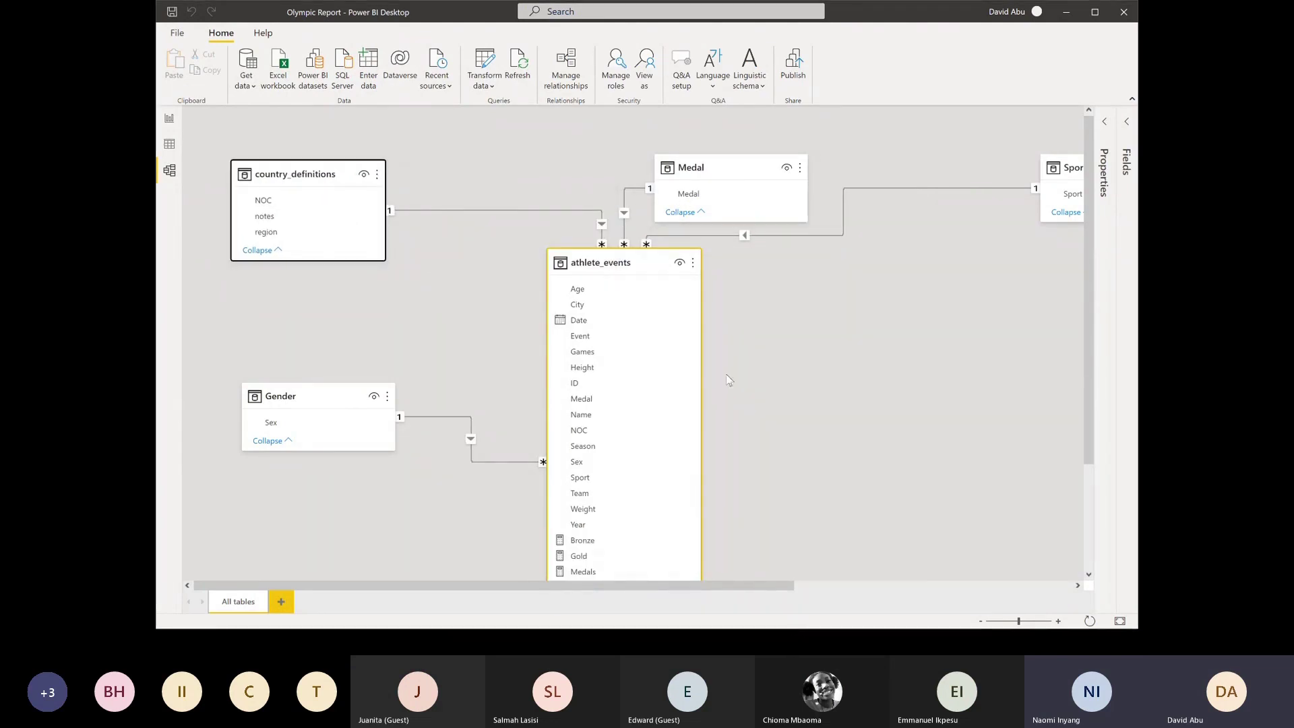
{"action": "left_click_drag", "start_coordinate": [291, 399], "coordinate": [282, 314]}
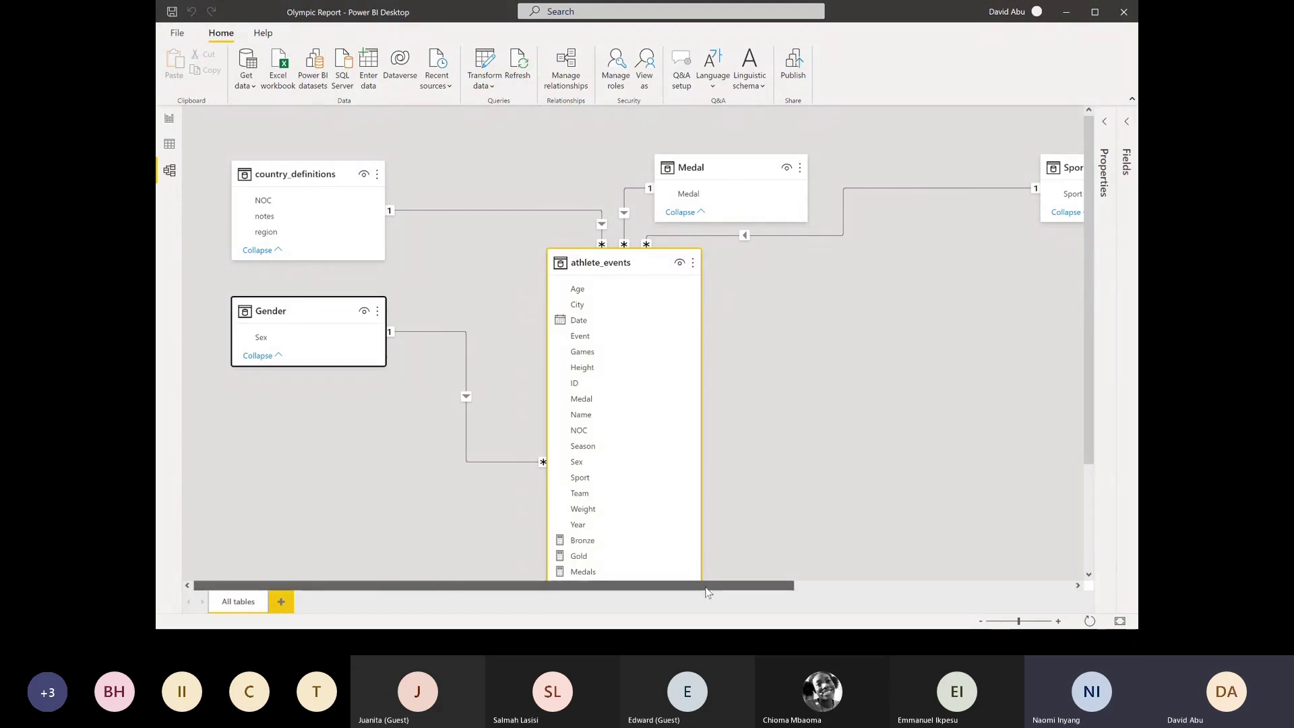
Place the Medal, Sport and Date tables in a column to the right of athlete_events in the model diagram
{"action": "left_click_drag", "start_coordinate": [708, 586], "coordinate": [979, 585]}
{"action": "left_click_drag", "start_coordinate": [684, 166], "coordinate": [379, 281]}
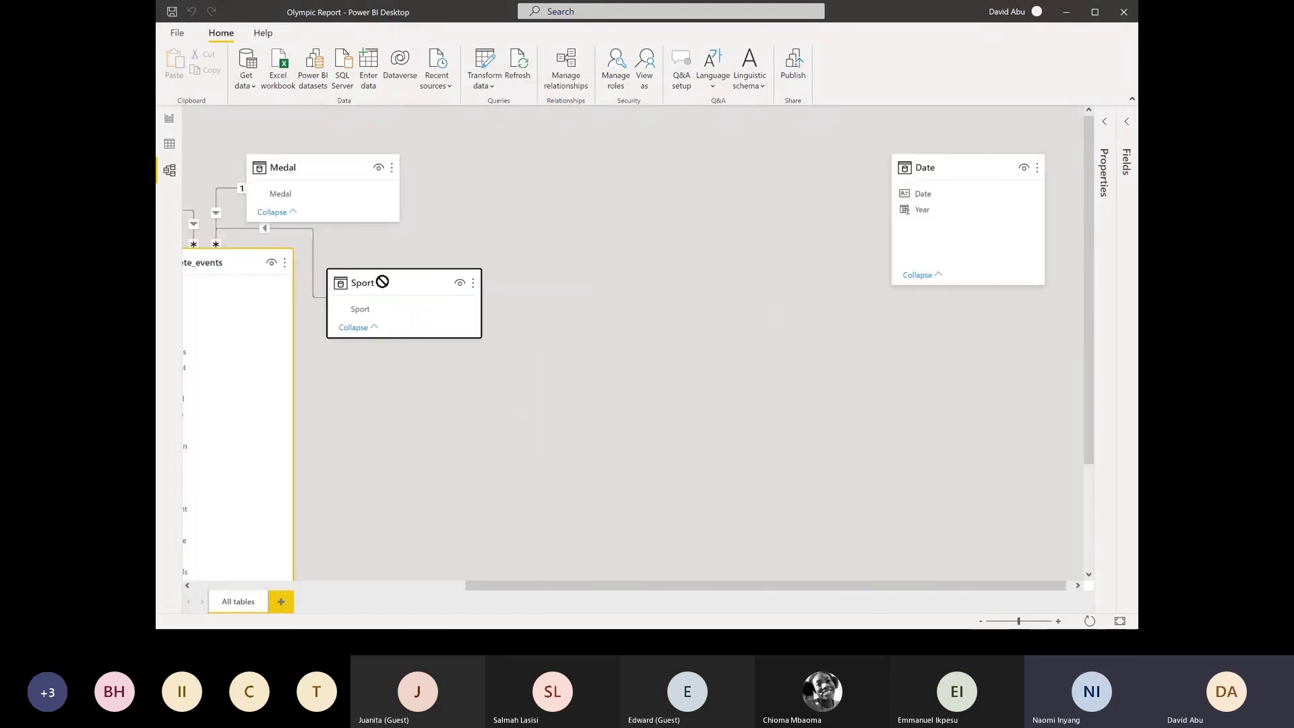
{"action": "left_click_drag", "start_coordinate": [951, 162], "coordinate": [838, 396]}
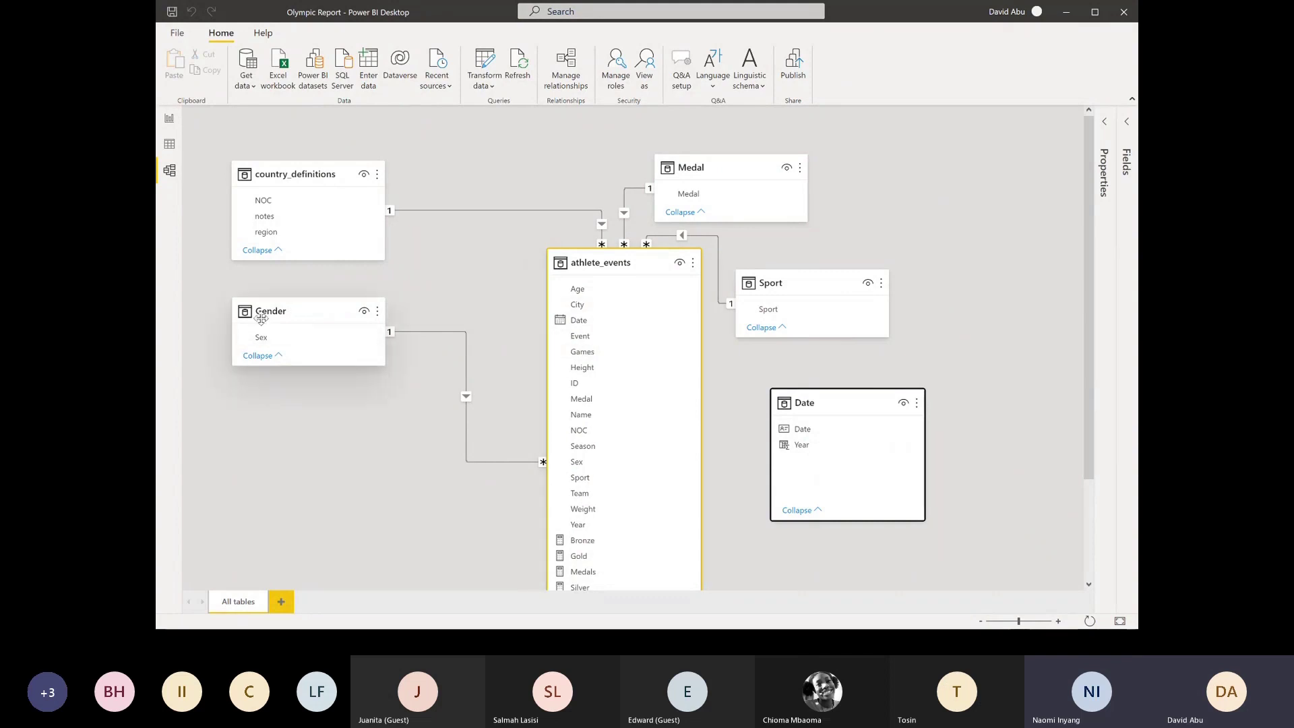
{"action": "left_click_drag", "start_coordinate": [714, 159], "coordinate": [817, 159]}
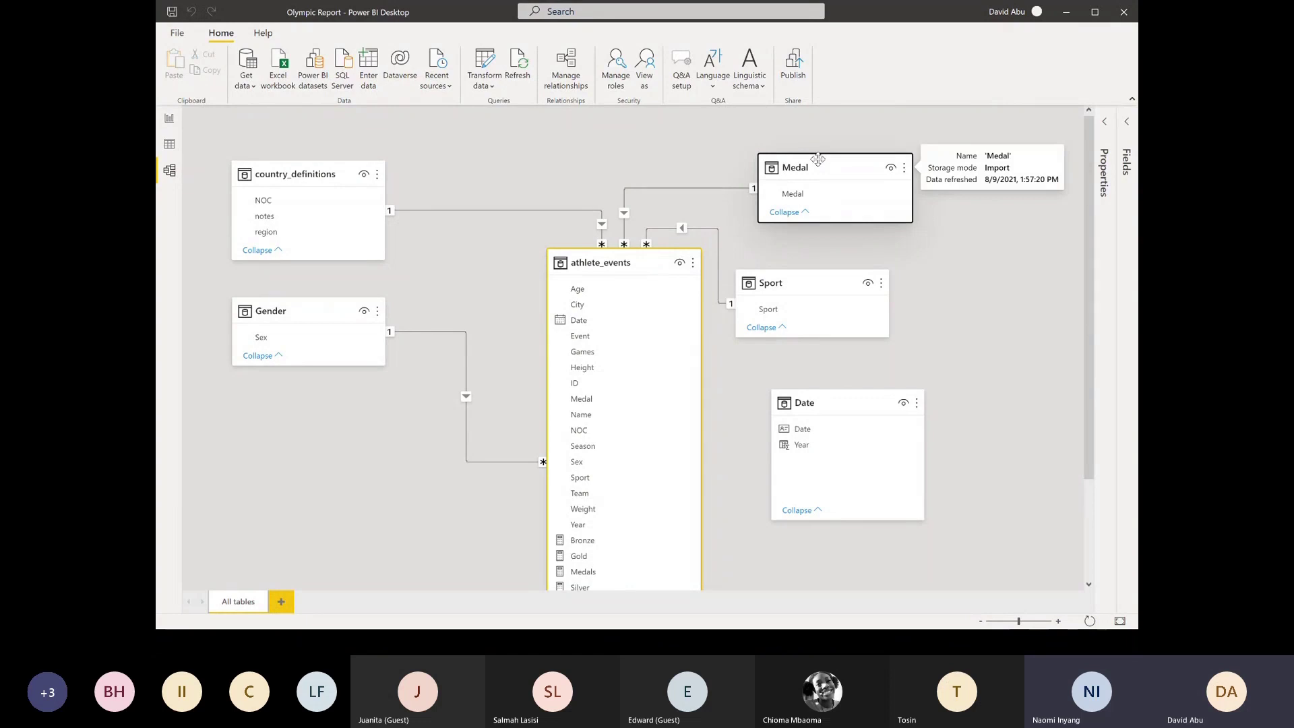
{"action": "left_click_drag", "start_coordinate": [786, 280], "coordinate": [884, 286]}
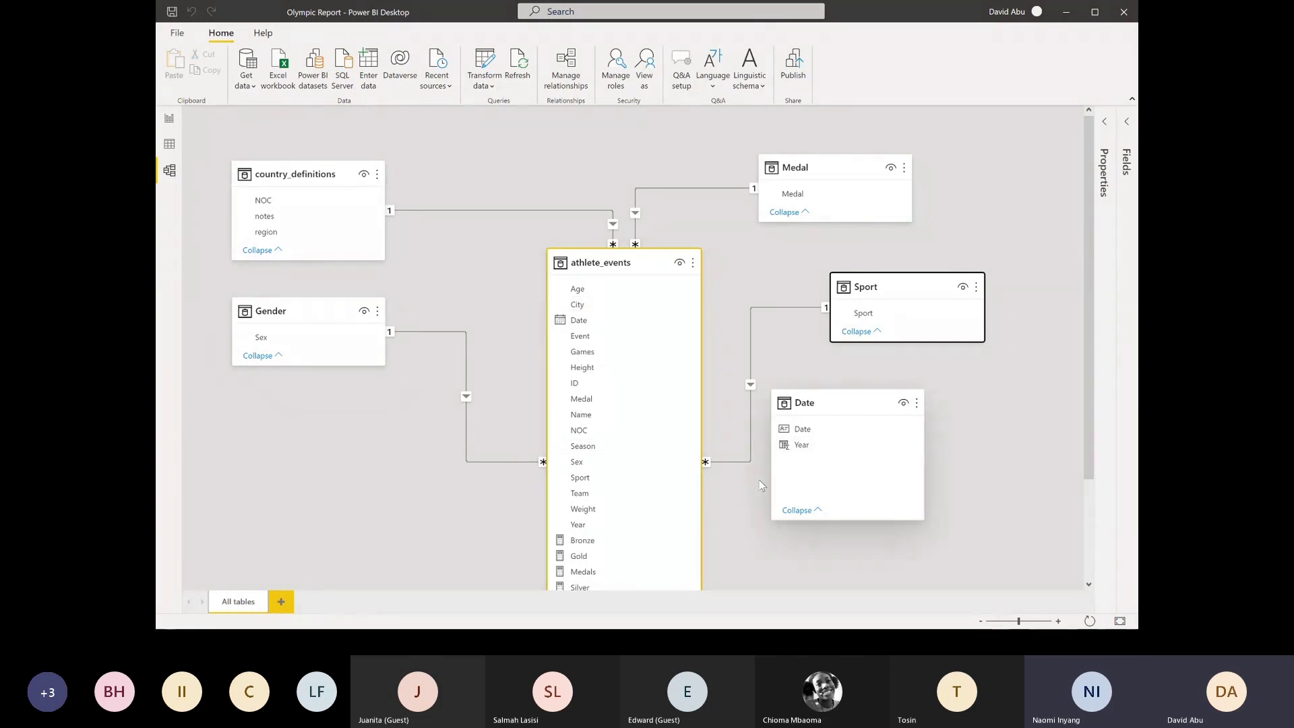
Relate the Date column of athlete_events to the Date column of the Date table, and move the Date table farther right
{"action": "left_click_drag", "start_coordinate": [602, 329], "coordinate": [803, 433]}
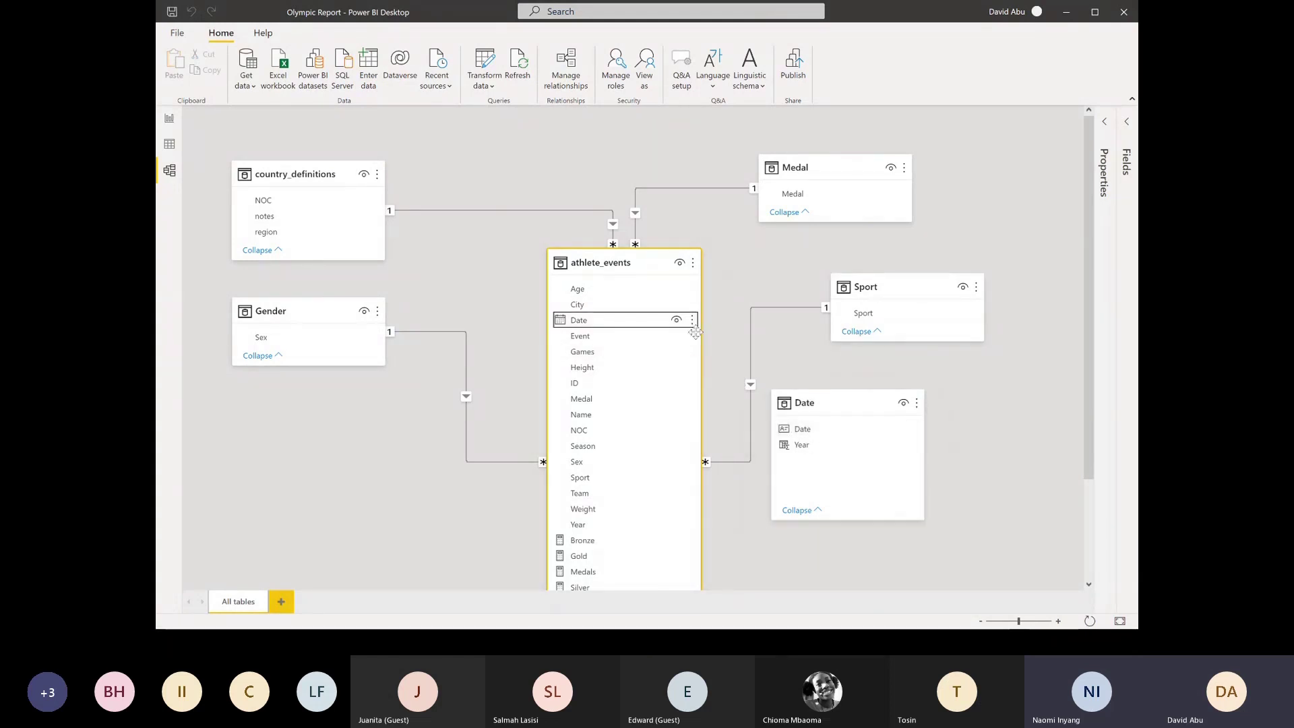
{"action": "scroll", "coordinate": [694, 358], "scroll_direction": "down", "scroll_amount": 2}
{"action": "left_click_drag", "start_coordinate": [675, 338], "coordinate": [799, 354]}
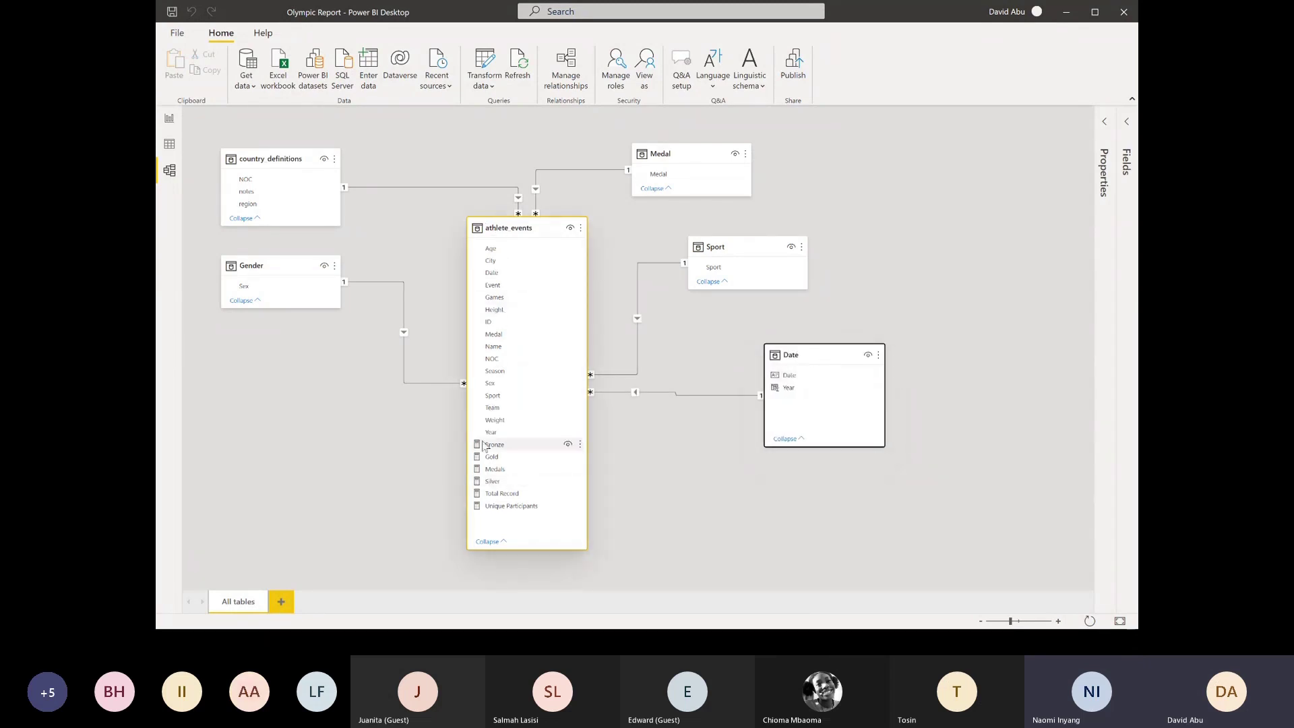
Return to the report canvas and collapse the athlete_events, Date and country_definitions tables in the field list
{"action": "left_click", "coordinate": [169, 119]}
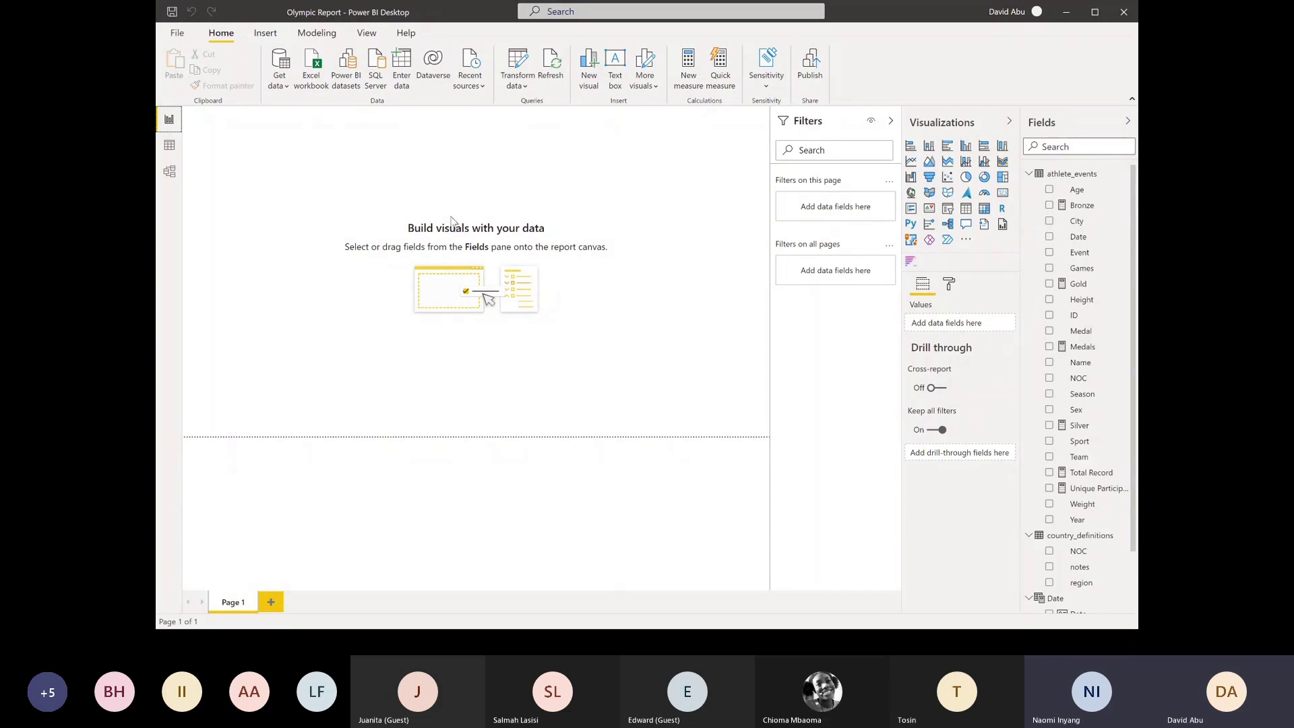
{"action": "left_click", "coordinate": [1030, 174]}
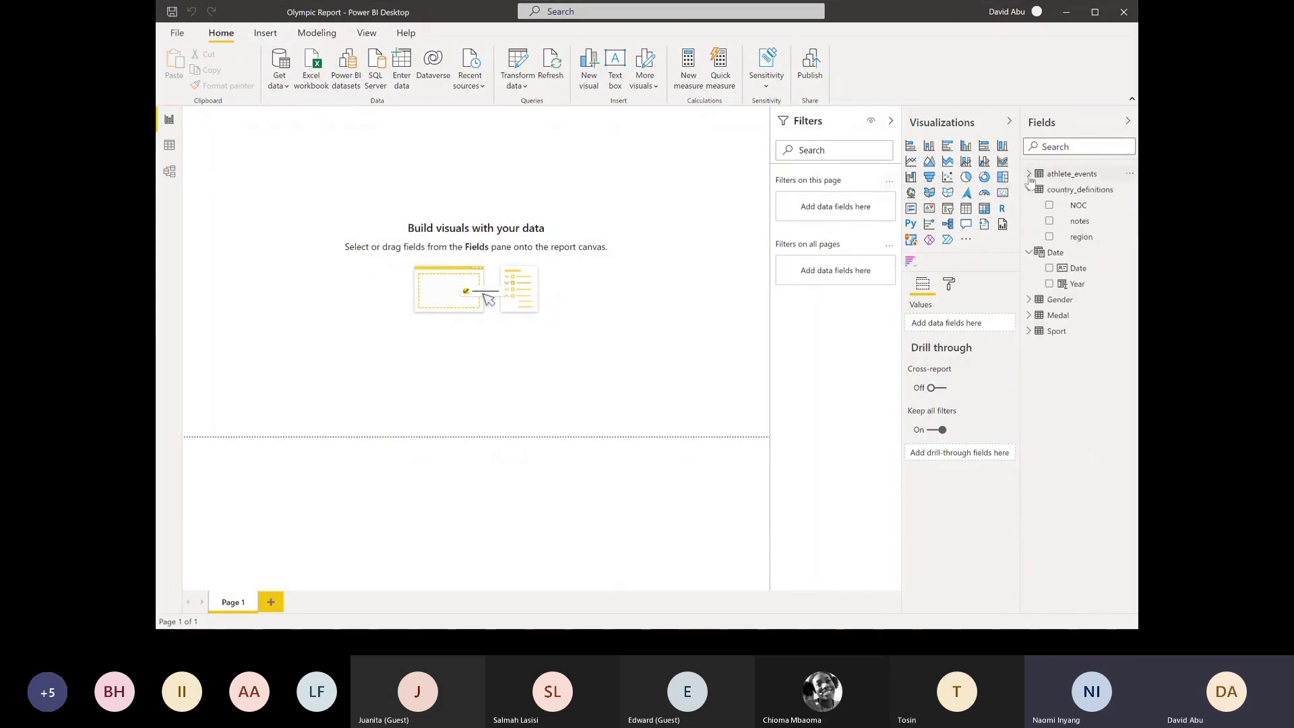
{"action": "left_click", "coordinate": [1029, 253]}
{"action": "left_click", "coordinate": [1029, 191]}
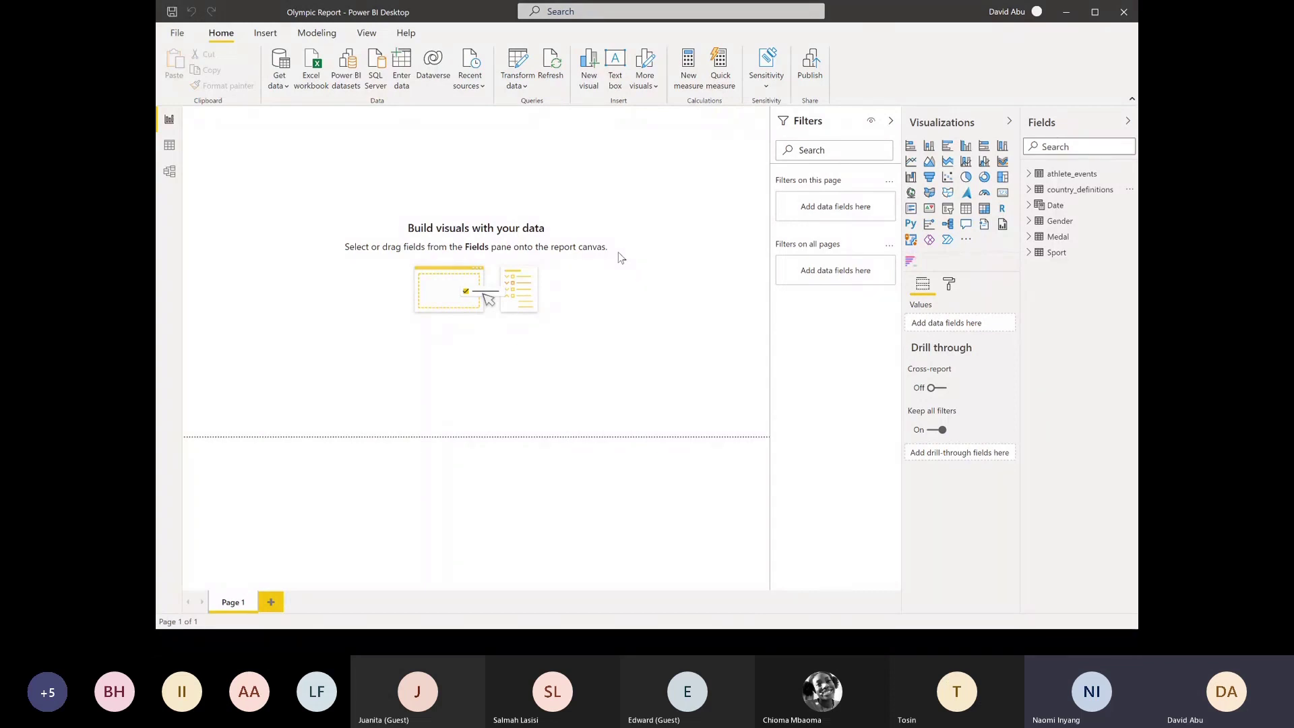
Open the formula of the Total Record measure in athlete_events and enlarge its text
{"action": "left_click", "coordinate": [1038, 175]}
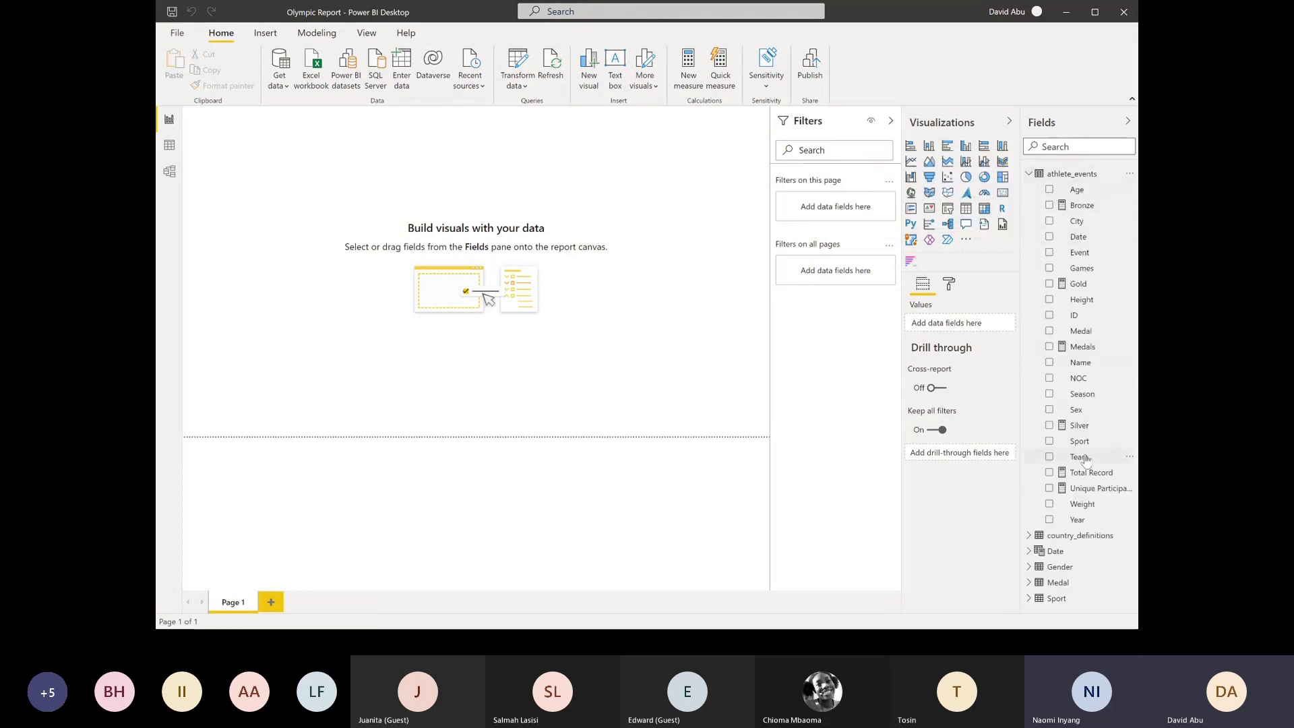
{"action": "left_click_drag", "start_coordinate": [1087, 476], "coordinate": [1087, 477]}
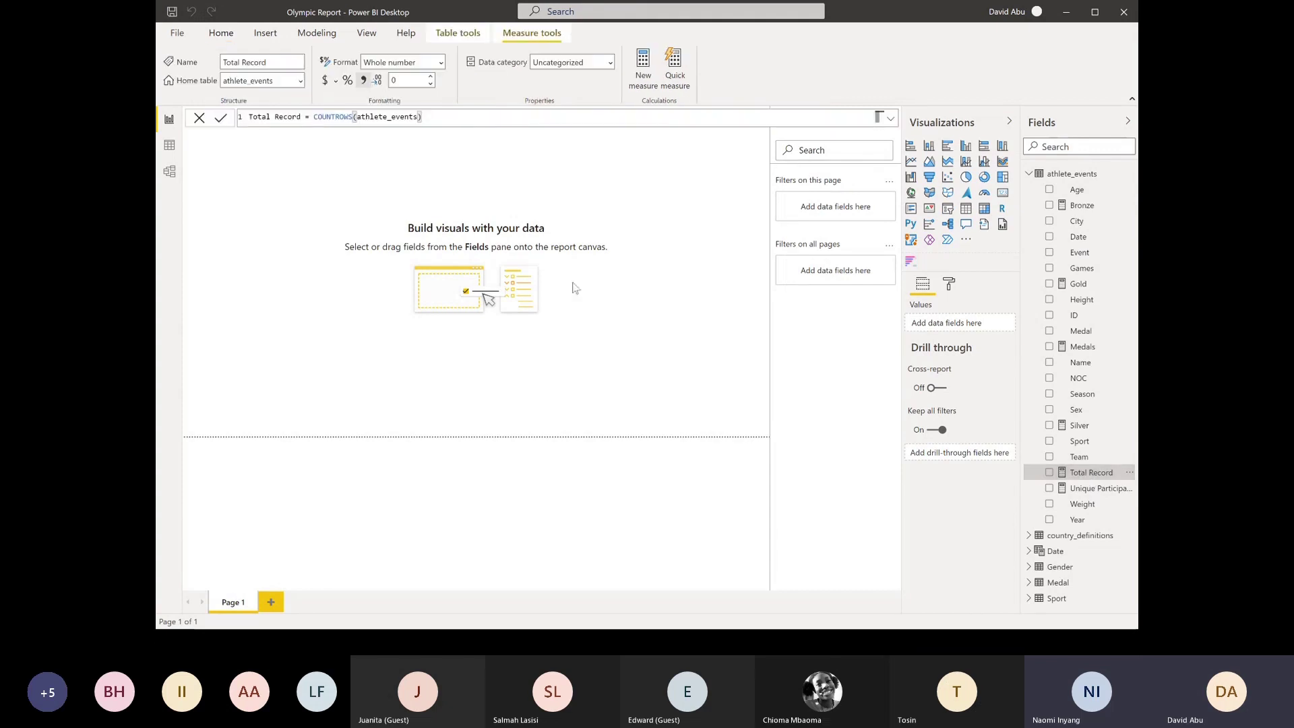
{"action": "left_click", "coordinate": [440, 118]}
{"action": "scroll", "coordinate": [441, 117], "scroll_direction": "up", "scroll_amount": 3, "text": "ctrl"}
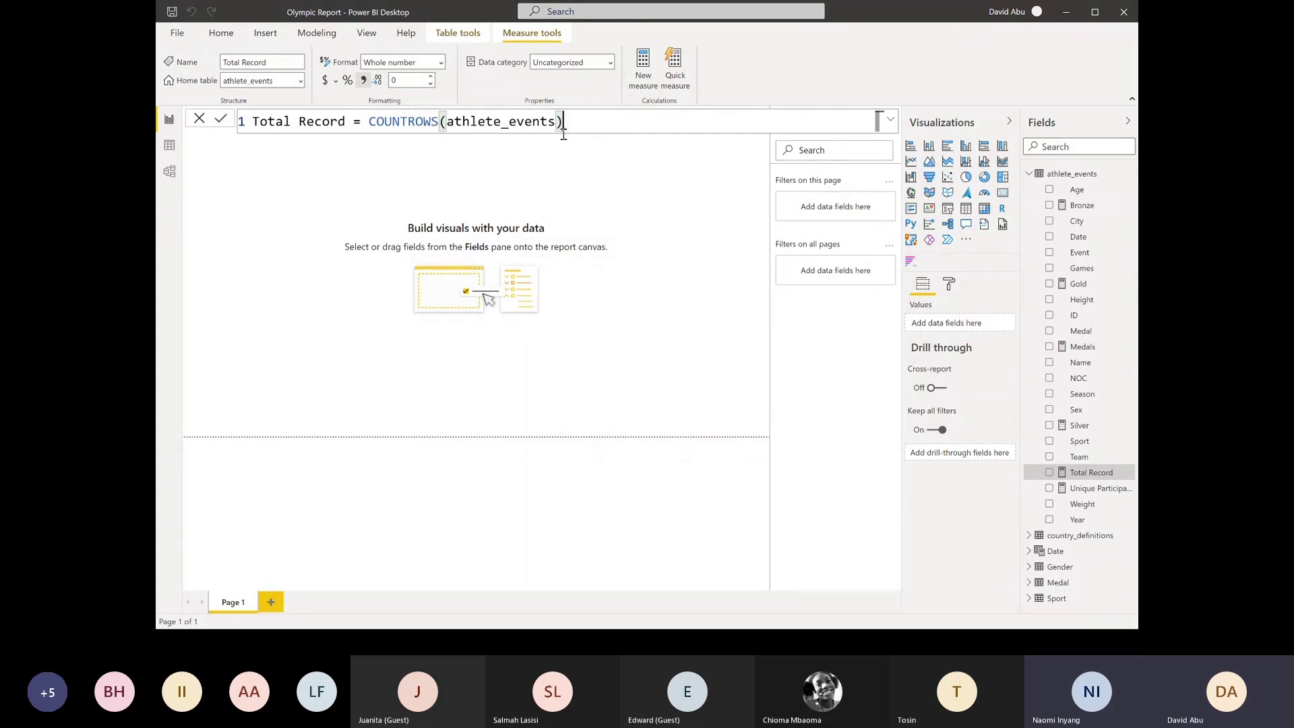
Delete the expression of the Total Record measure, keeping only its name and the equals sign
{"action": "key", "text": "BackSpace"}
{"action": "key", "text": "BackSpace"}
{"action": "key", "text": "BackSpace"}
{"action": "key", "text": "BackSpace"}
{"action": "key", "text": "BackSpace"}
{"action": "key", "text": "BackSpace"}
{"action": "key", "text": "BackSpace"}
{"action": "key", "text": "BackSpace"}
{"action": "key", "text": "BackSpace"}
{"action": "key", "text": "BackSpace"}
{"action": "key", "text": "BackSpace"}
{"action": "key", "text": "BackSpace"}
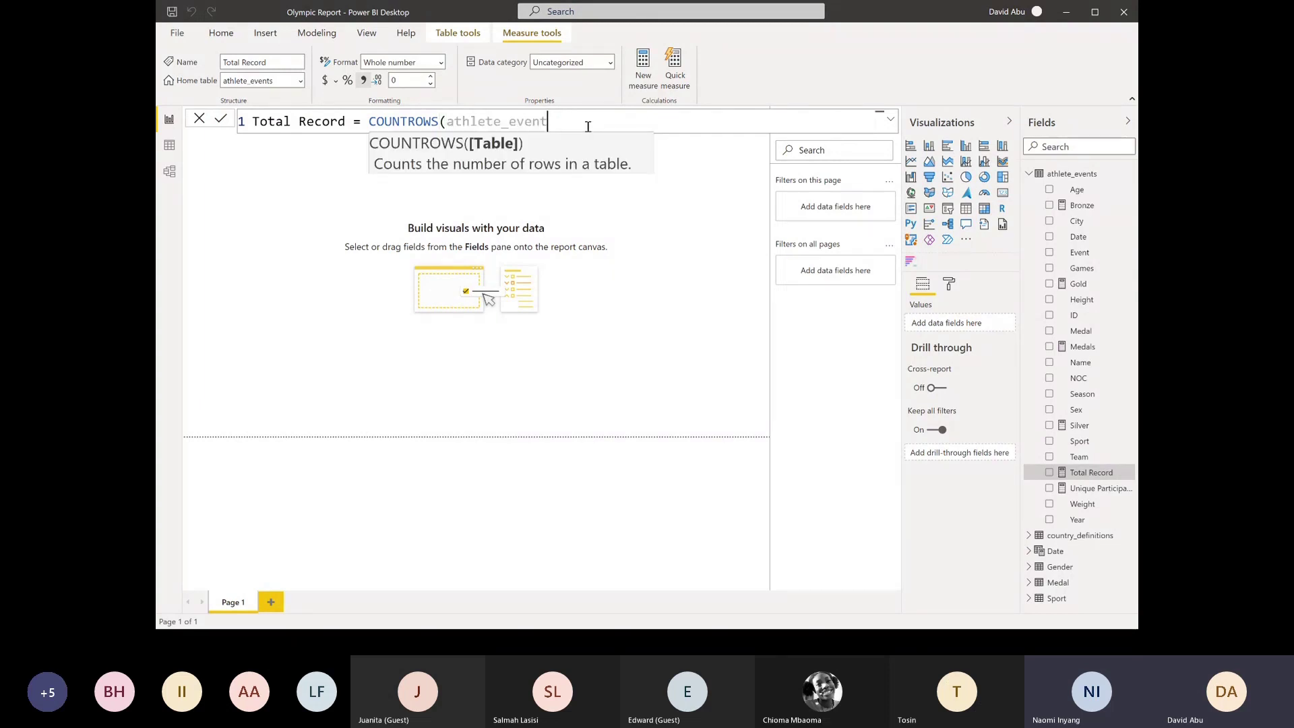
{"action": "key", "text": "BackSpace"}
{"action": "key", "text": "BackSpace"}
{"action": "key", "text": "BackSpace"}
{"action": "key", "text": "BackSpace"}
{"action": "key", "text": "BackSpace"}
{"action": "key", "text": "BackSpace"}
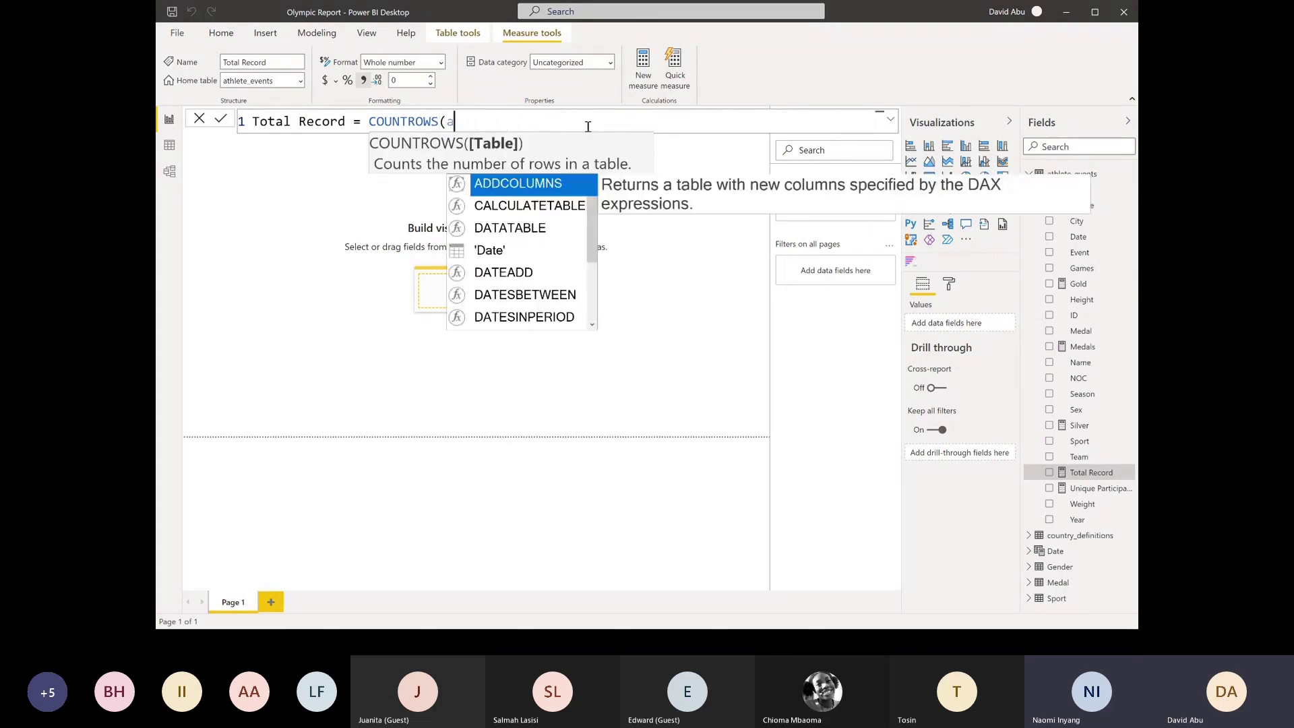
{"action": "key", "text": "BackSpace"}
{"action": "key", "text": "BackSpace"}
{"action": "key", "text": "BackSpace"}
{"action": "key", "text": "BackSpace"}
{"action": "key", "text": "BackSpace"}
{"action": "key", "text": "BackSpace"}
{"action": "key", "text": "BackSpace"}
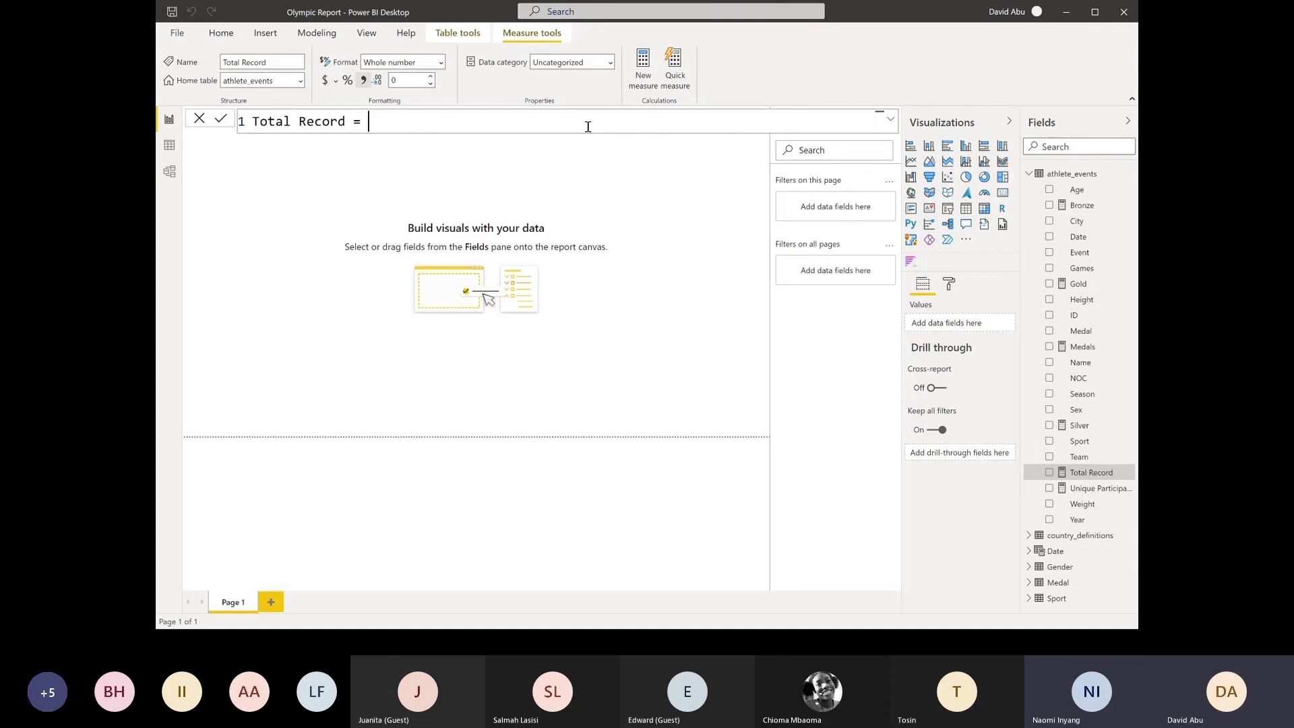
Define the Total Record measure as COUNTROWS(athlete_events) using the suggested function and table names, and leave the formula
{"action": "type", "text": "count"}
{"action": "key", "text": "Down"}
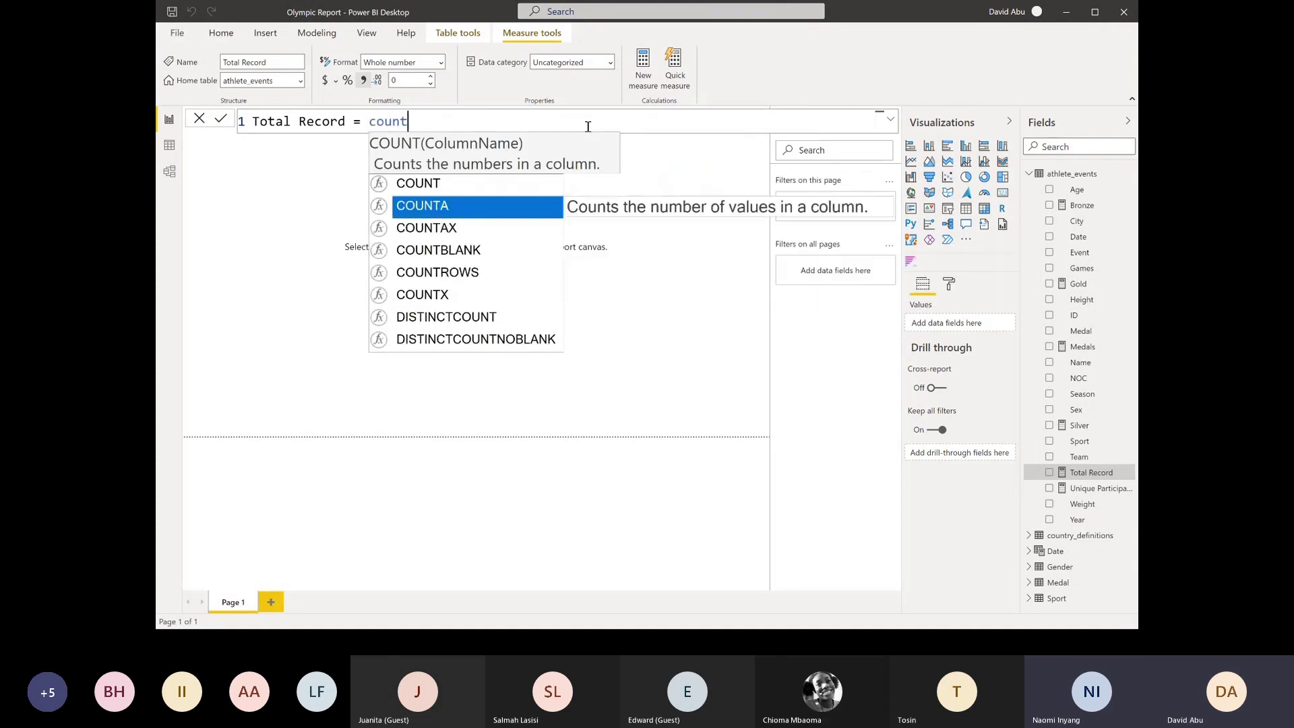
{"action": "key", "text": "Down"}
{"action": "key", "text": "Down"}
{"action": "key", "text": "Down"}
{"action": "key", "text": "Tab"}
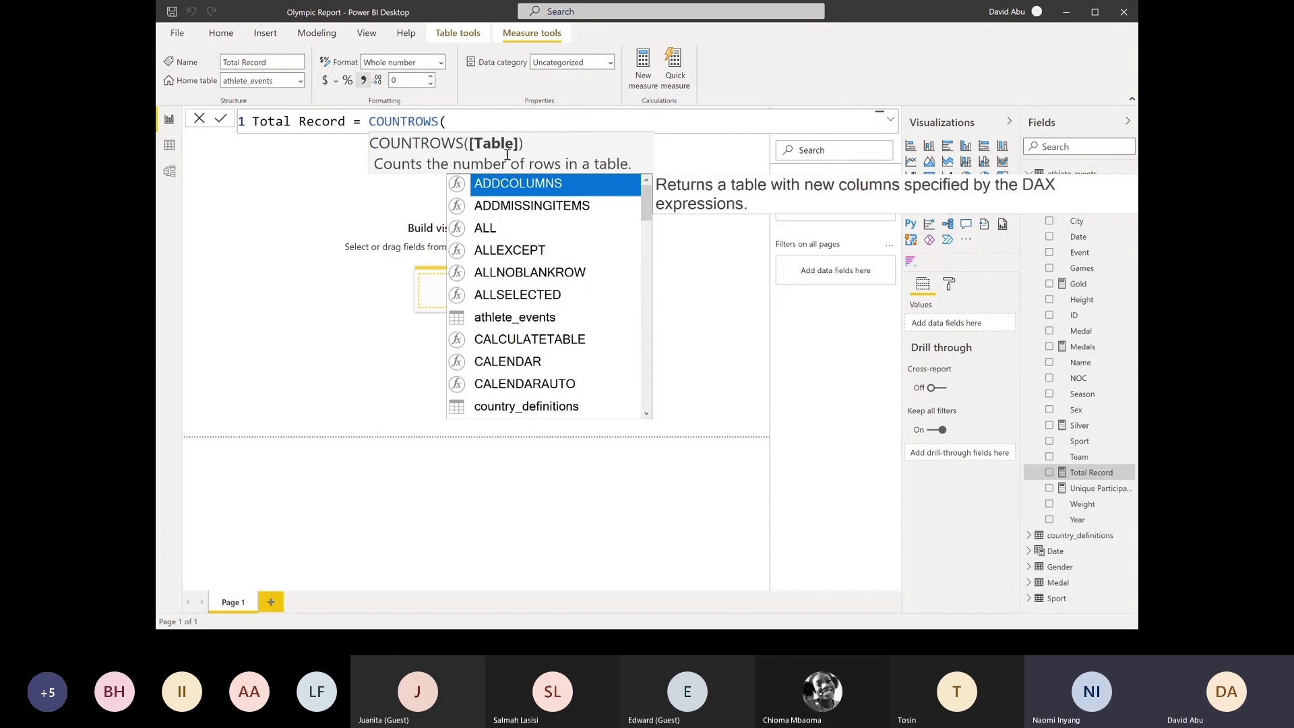
{"action": "type", "text": "ev"}
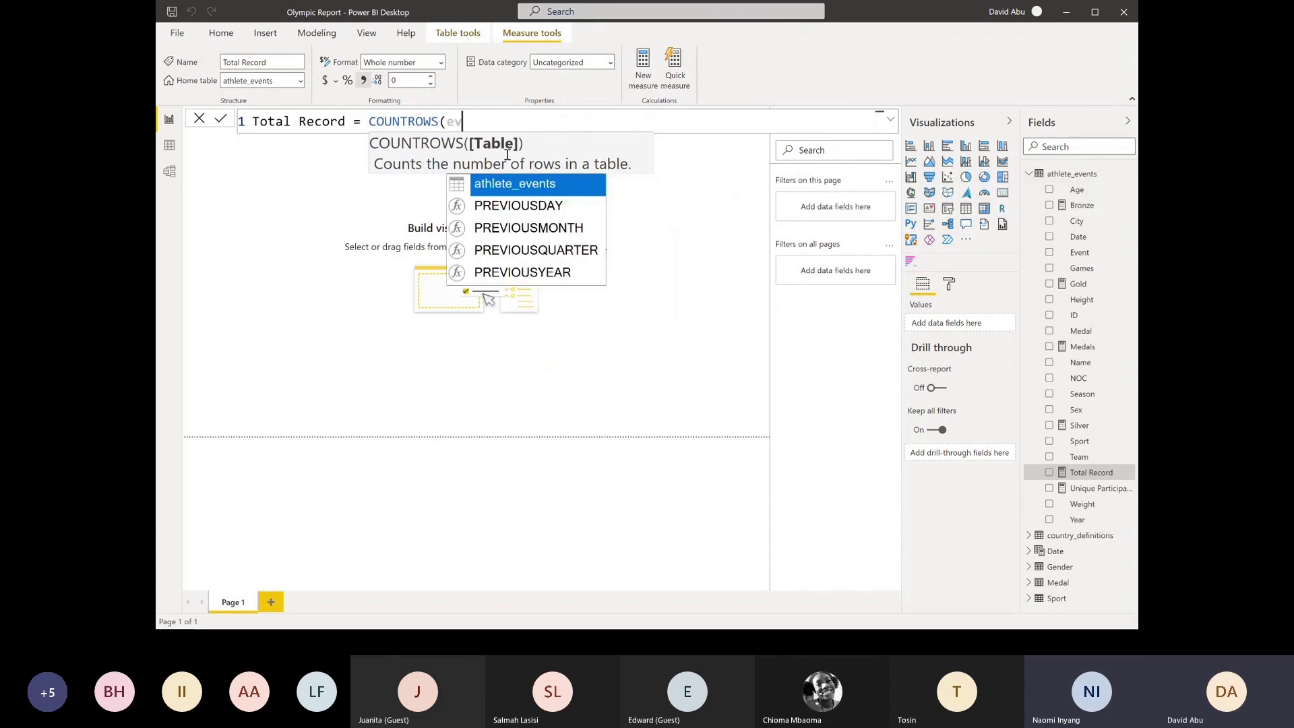
{"action": "left_click", "coordinate": [528, 193]}
{"action": "type", "text": ")"}
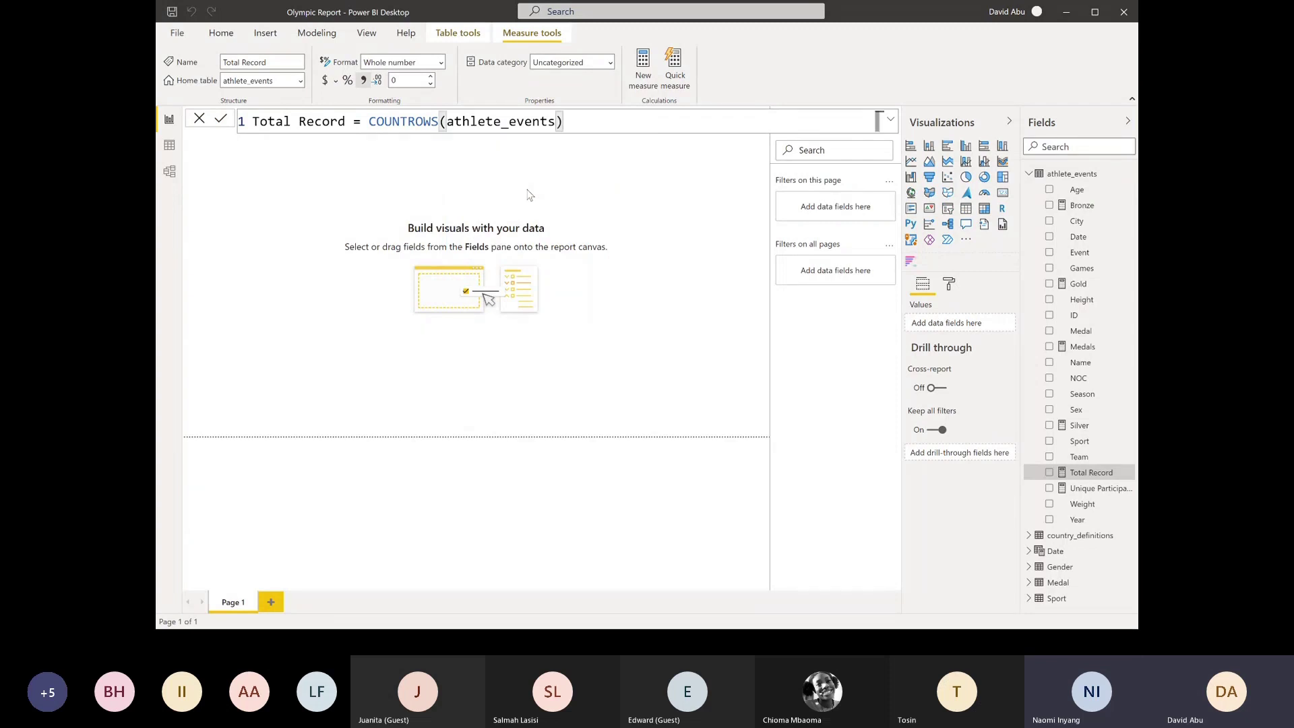
{"action": "left_click", "coordinate": [457, 143]}
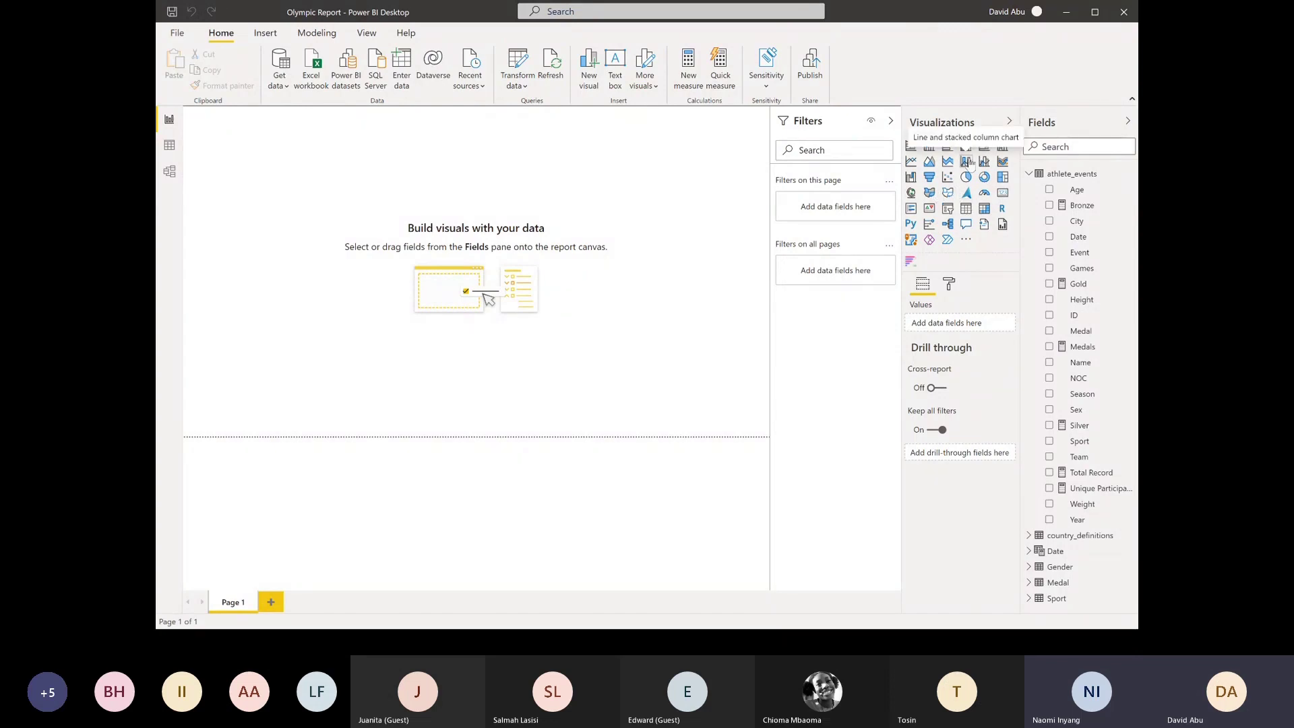
Add a card showing the Total Record measure, shrink it and place it near the upper edge of the page
{"action": "left_click", "coordinate": [1003, 194]}
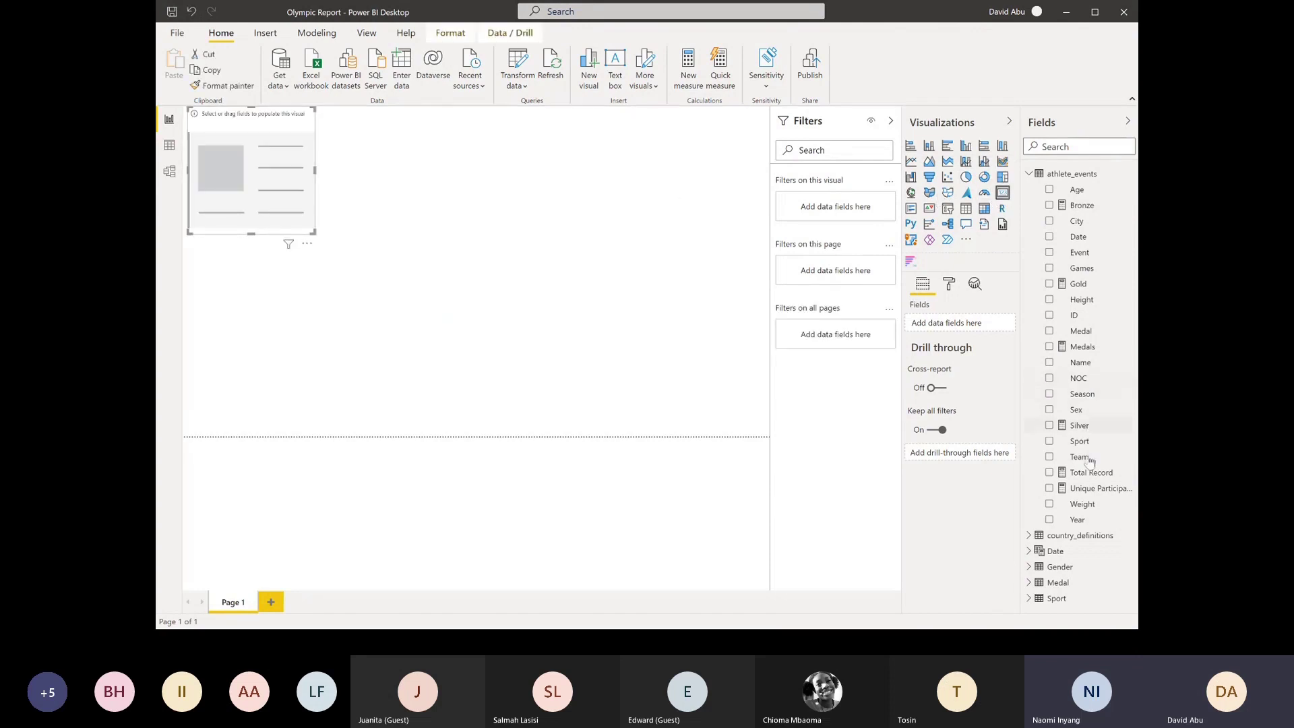
{"action": "left_click_drag", "start_coordinate": [1086, 475], "coordinate": [934, 334]}
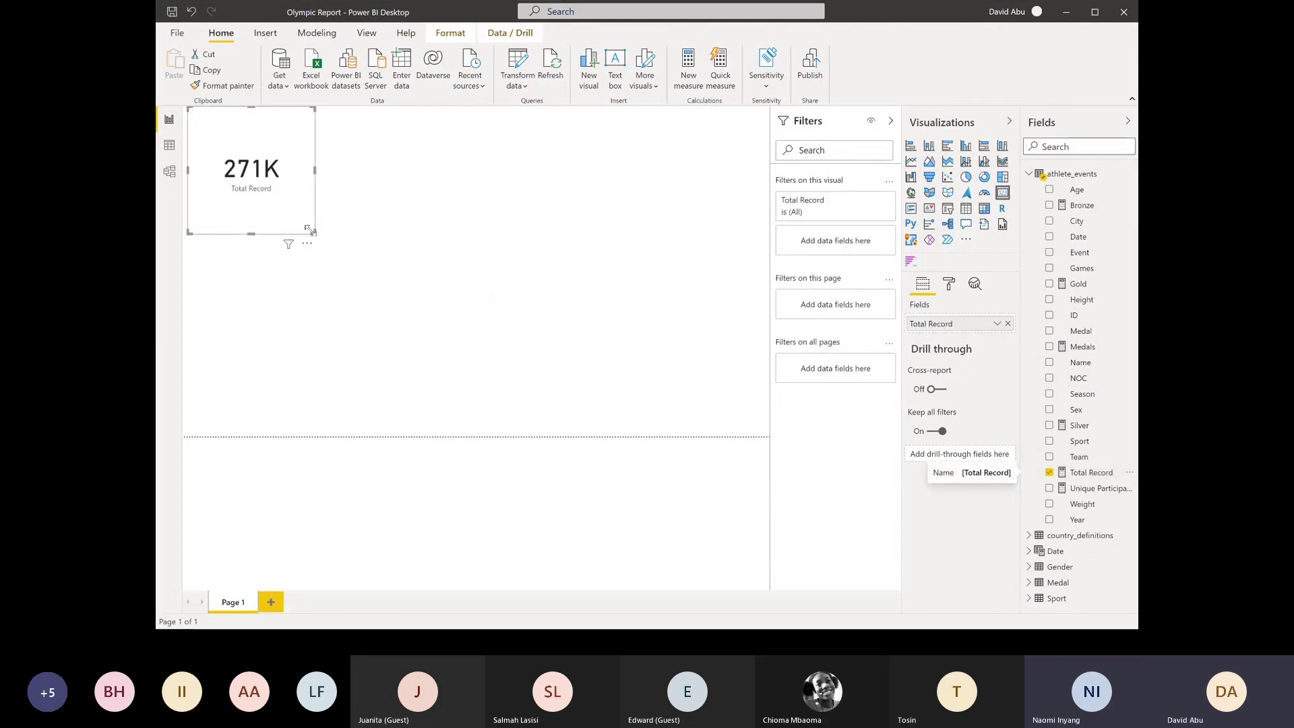
{"action": "left_click_drag", "start_coordinate": [313, 232], "coordinate": [330, 167]}
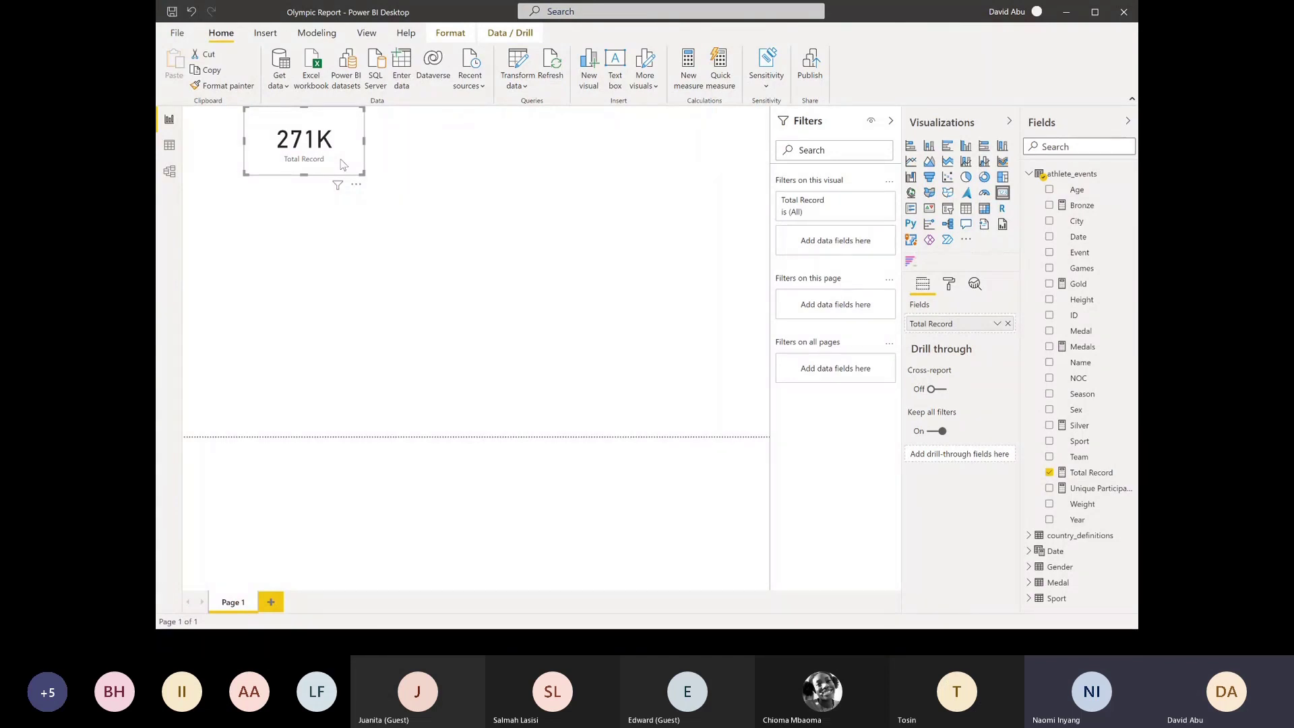
Check the row count of athlete_events in its data table, and open the Unique Participants measure's formula from the report
{"action": "left_click", "coordinate": [169, 148]}
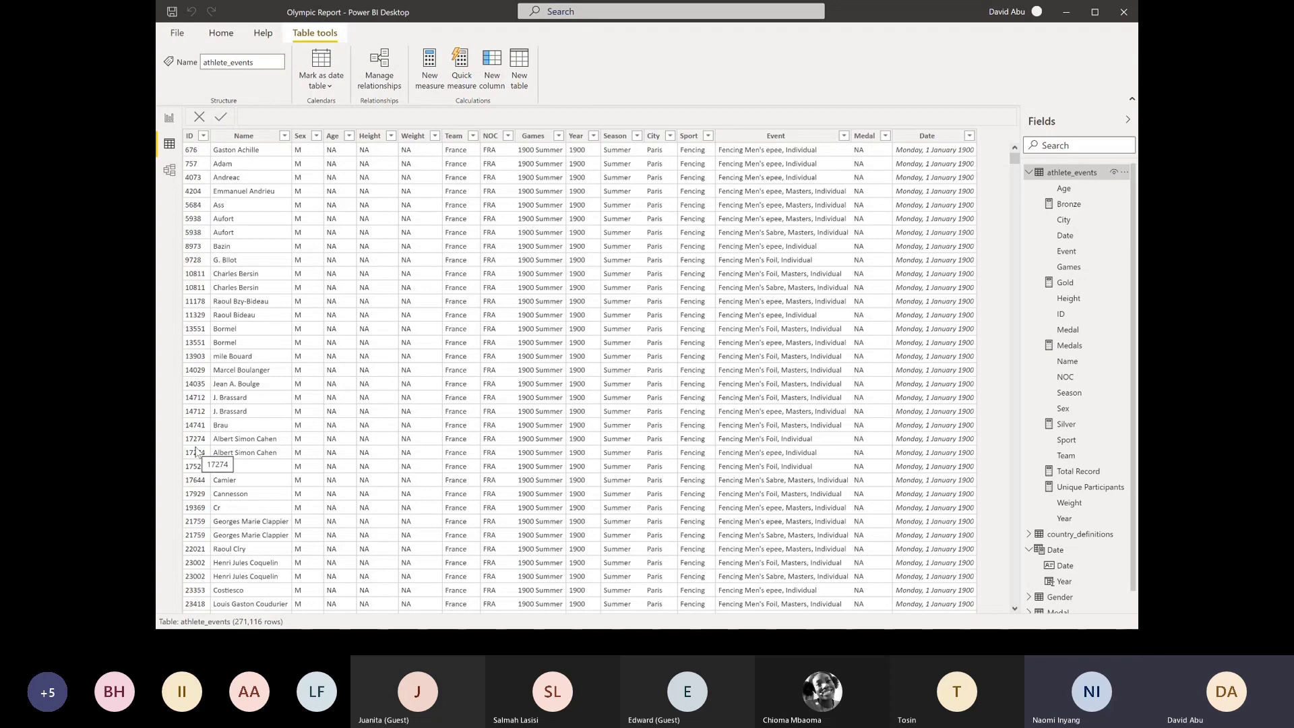
{"action": "left_click", "coordinate": [170, 118]}
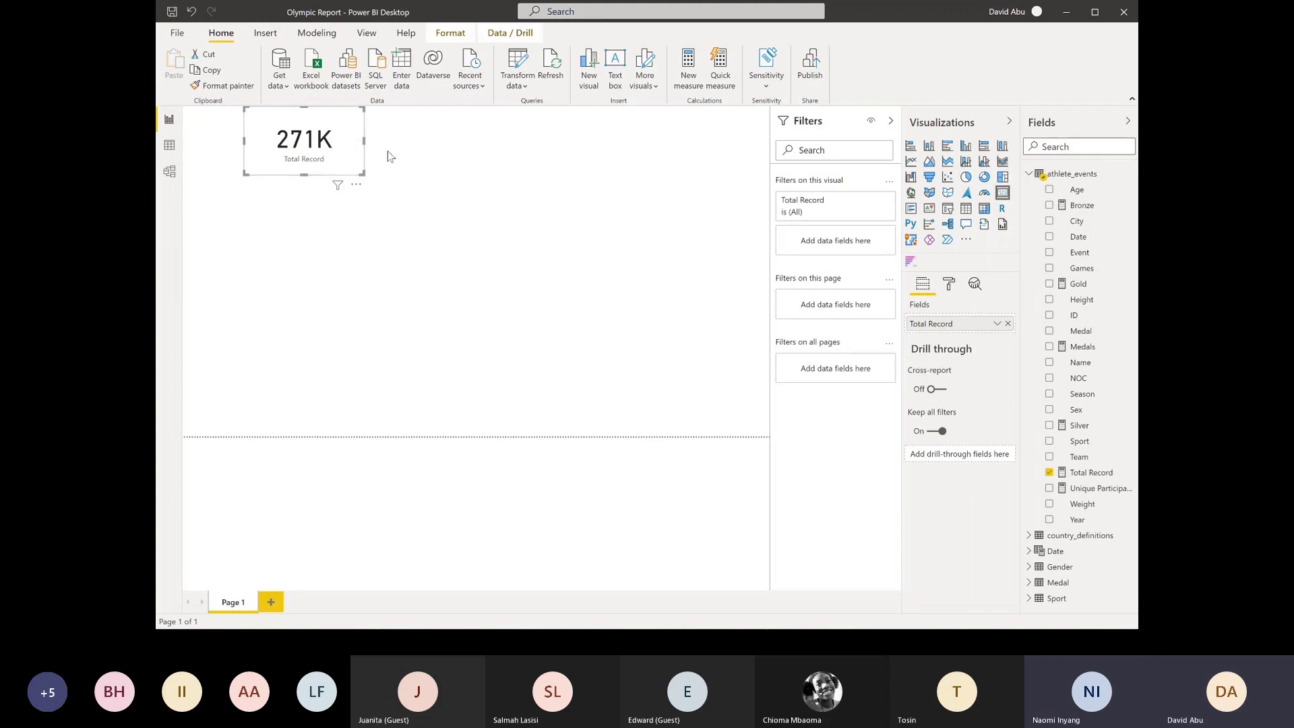
{"action": "left_click", "coordinate": [424, 157]}
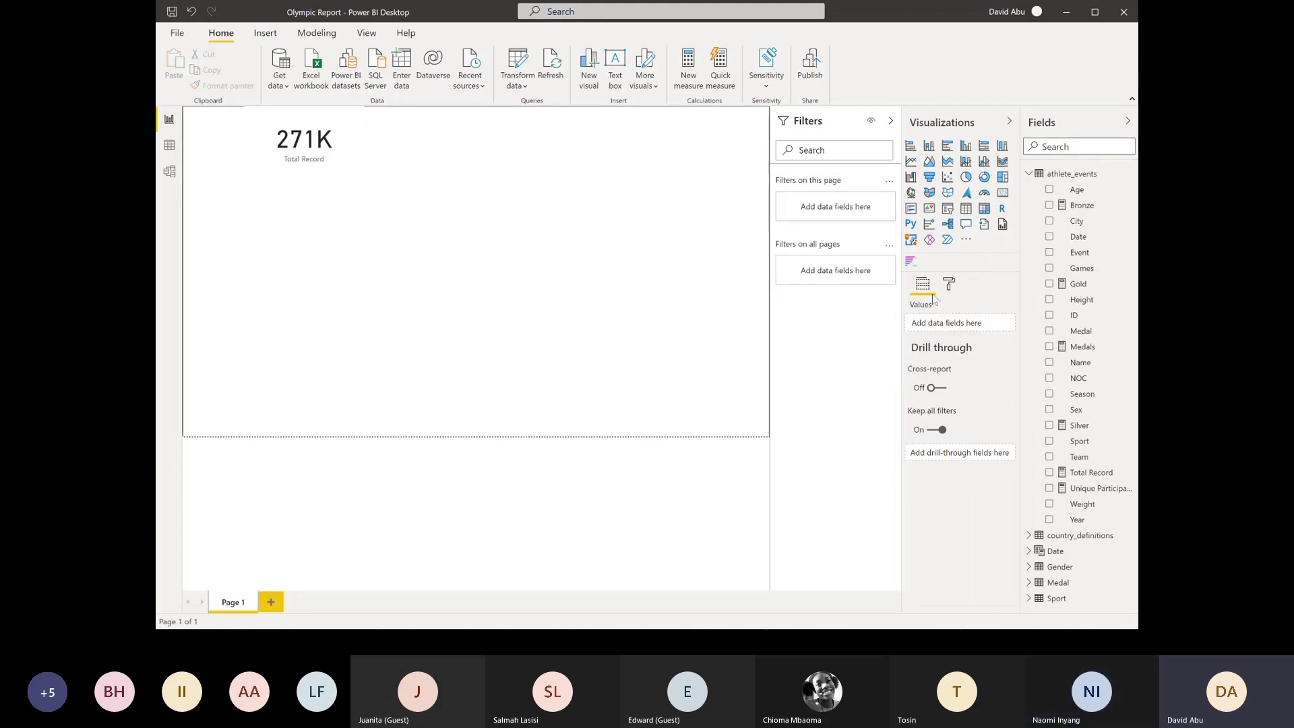
{"action": "left_click", "coordinate": [1095, 490]}
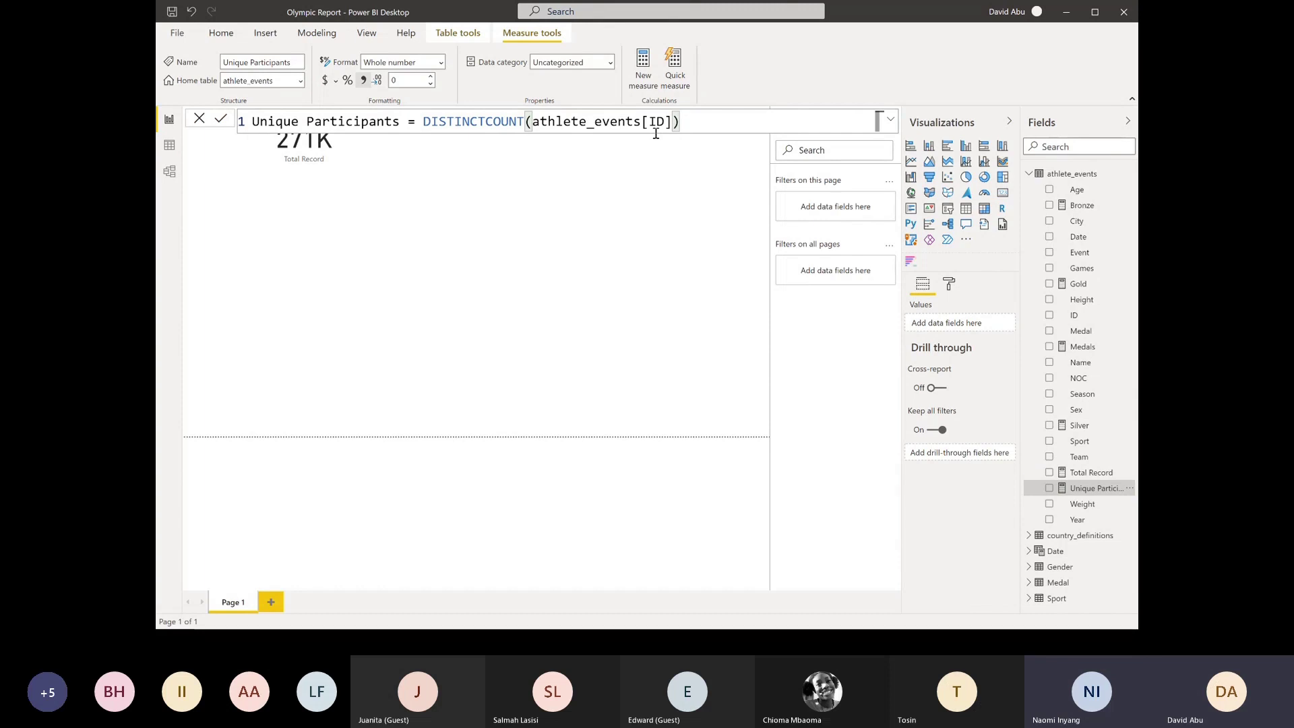
Add a card showing the Unique Participants measure and place it beside the Total Record card
{"action": "left_click", "coordinate": [330, 169]}
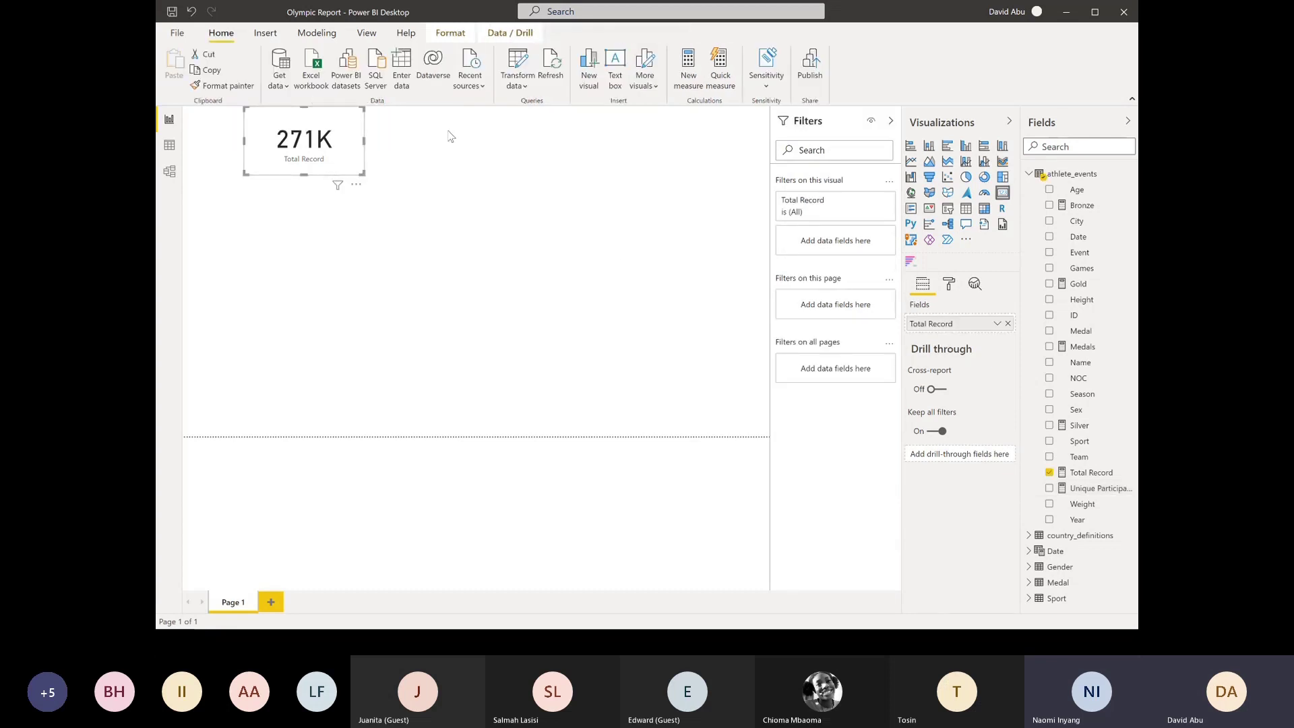
{"action": "key", "text": "Escape"}
{"action": "left_click", "coordinate": [1003, 192]}
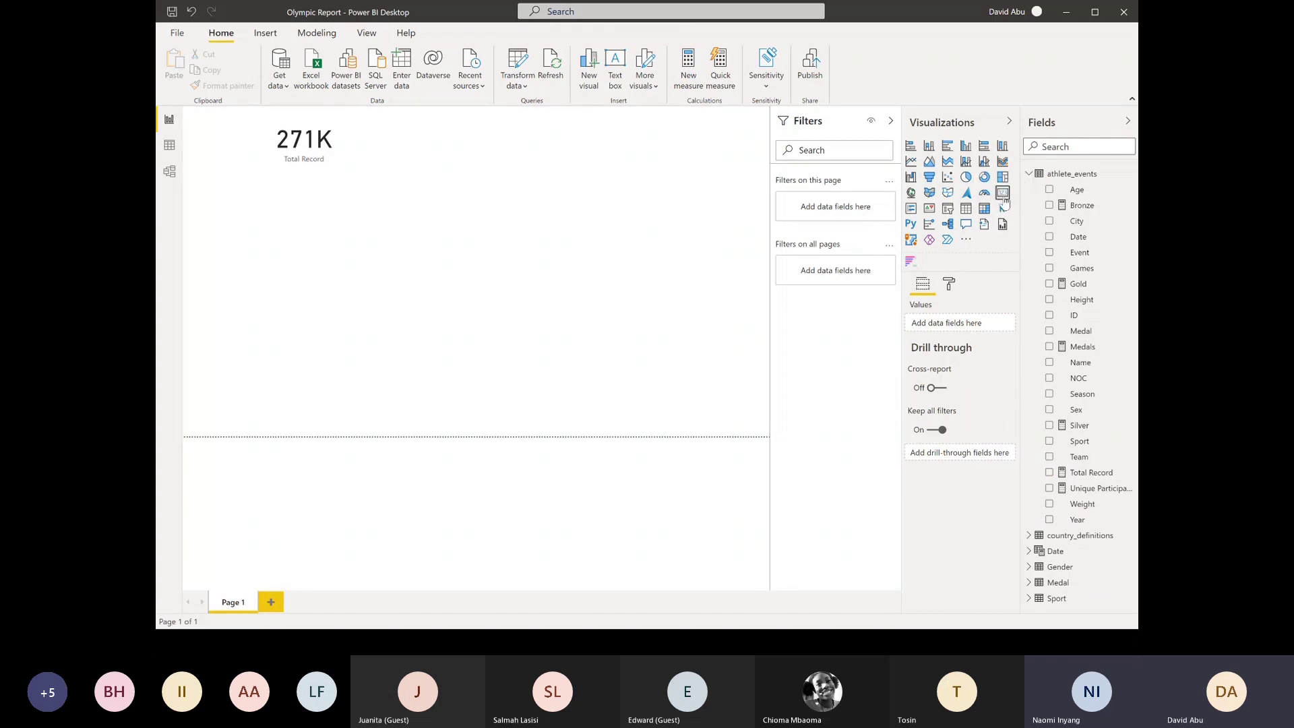
{"action": "left_click_drag", "start_coordinate": [293, 241], "coordinate": [459, 152]}
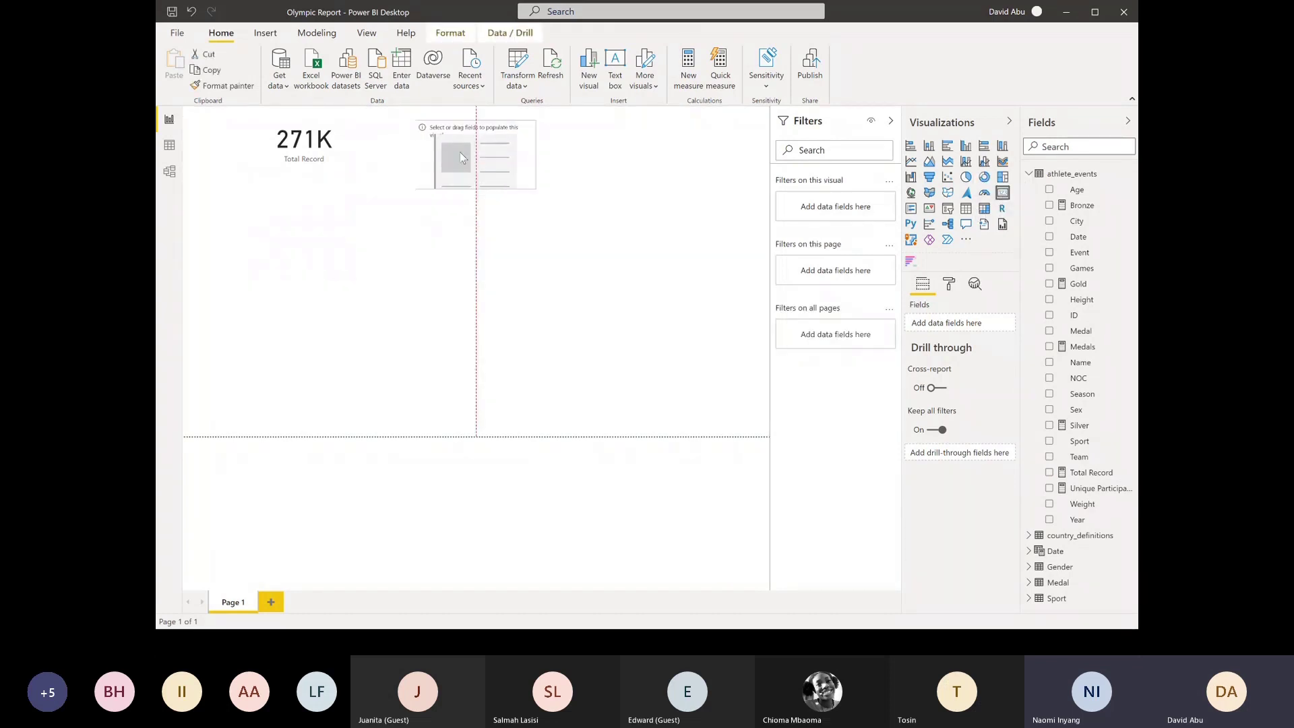
{"action": "left_click_drag", "start_coordinate": [1079, 485], "coordinate": [935, 325]}
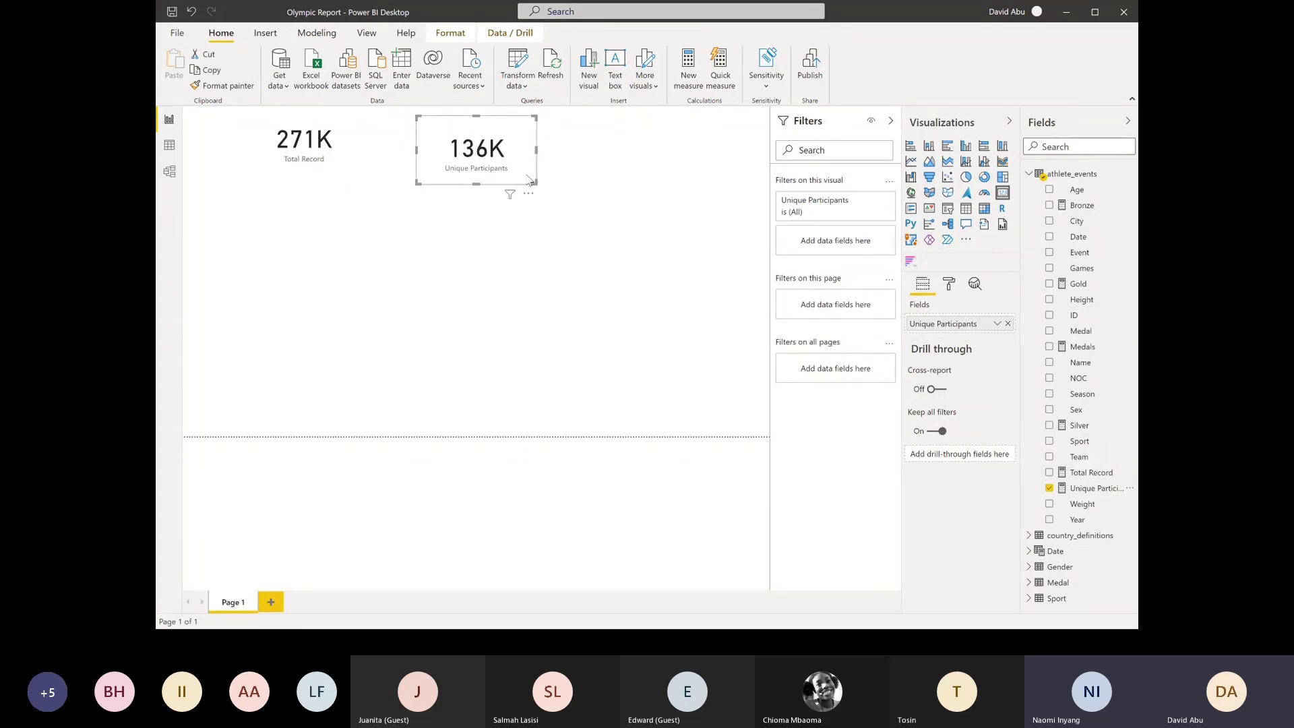
Set the data label display units to None on both the Unique Participants and Total Record cards
{"action": "left_click", "coordinate": [949, 284]}
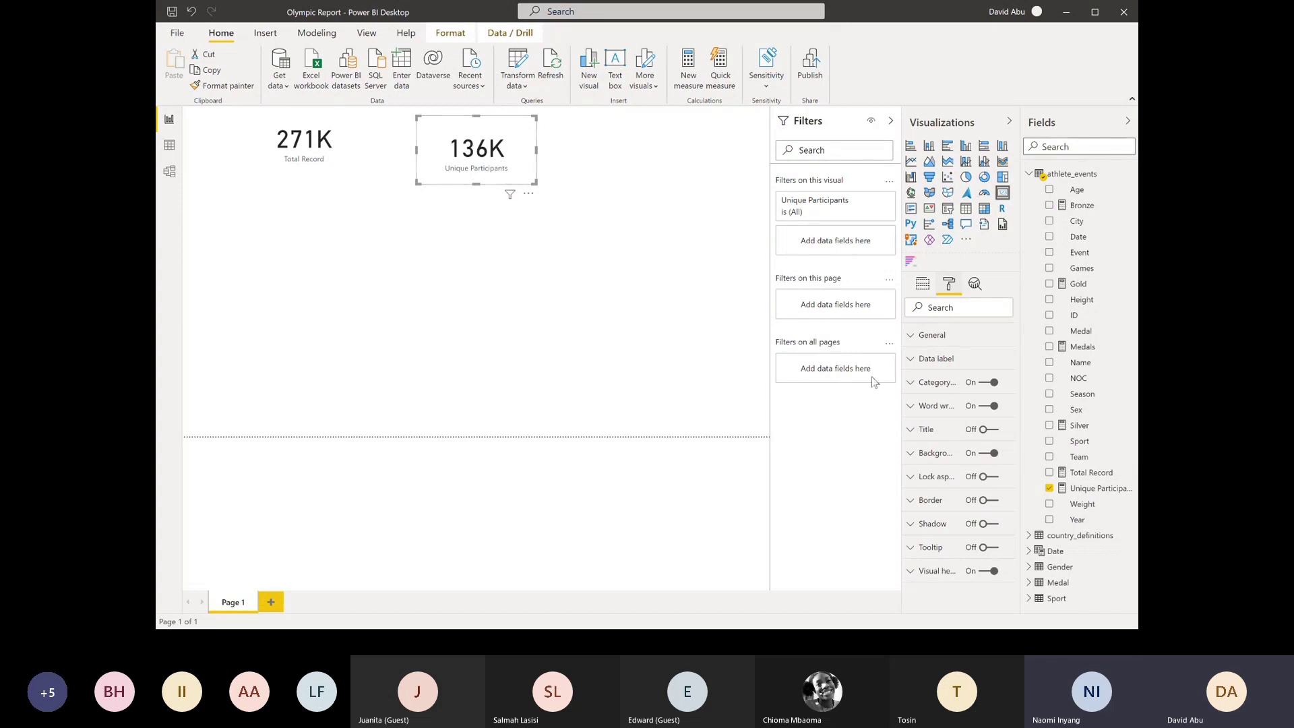
{"action": "left_click", "coordinate": [923, 360]}
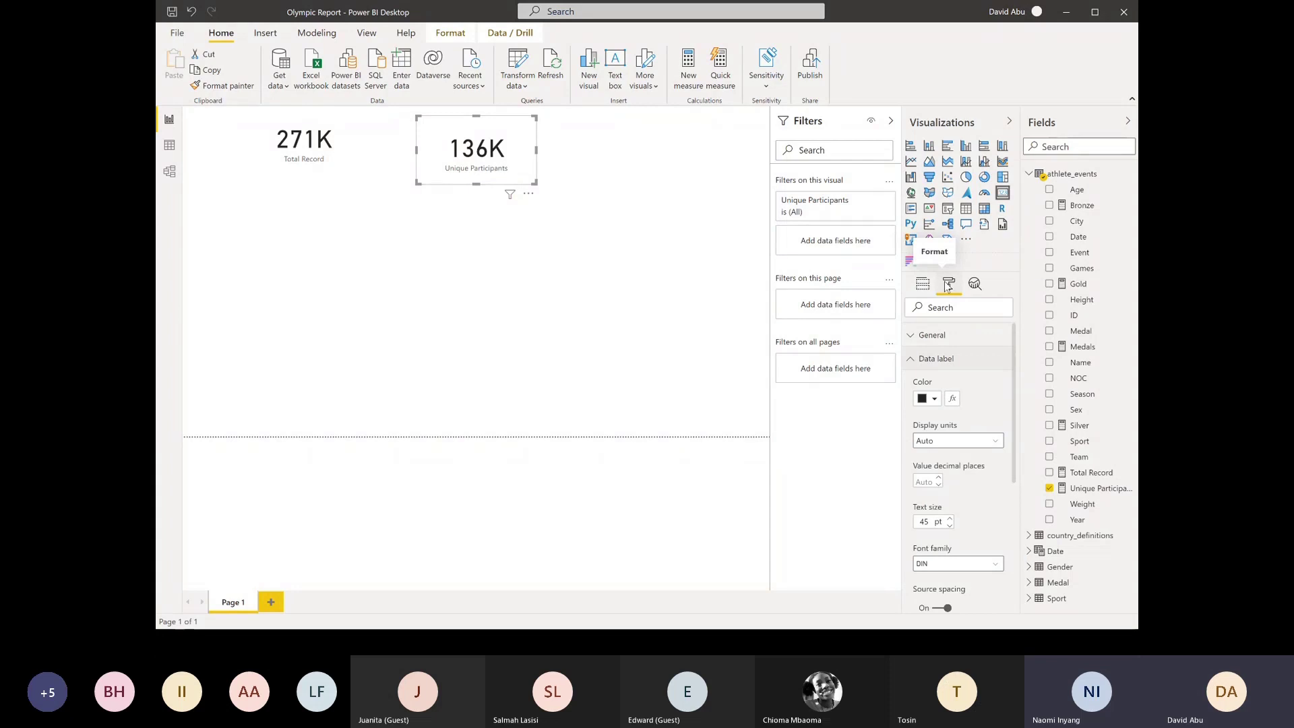
{"action": "left_click", "coordinate": [952, 445]}
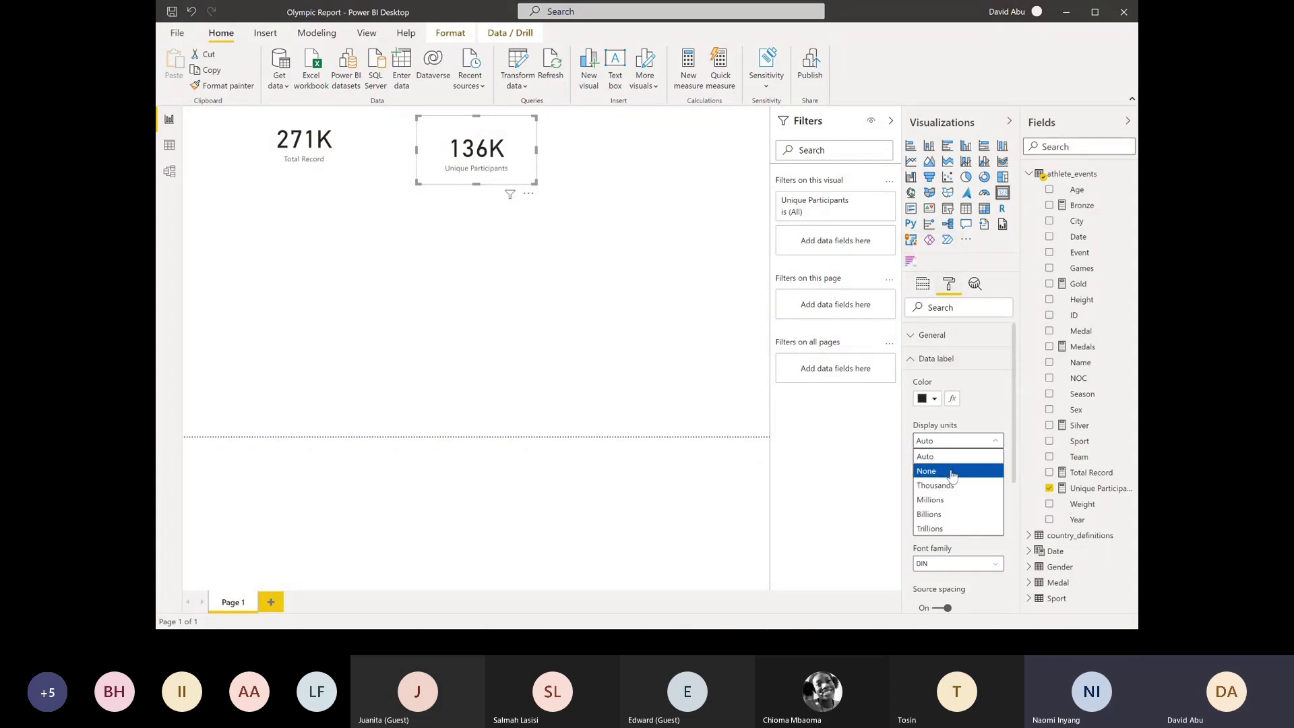
{"action": "left_click", "coordinate": [952, 472]}
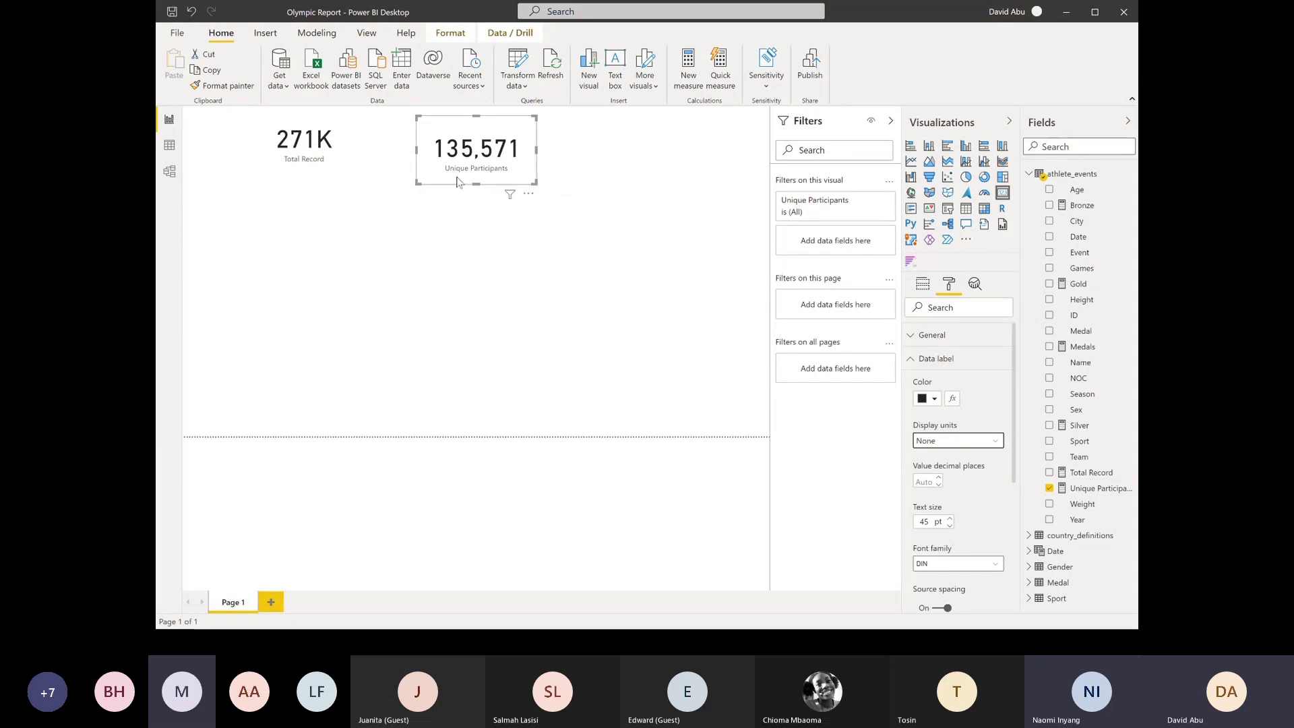
{"action": "left_click", "coordinate": [319, 165]}
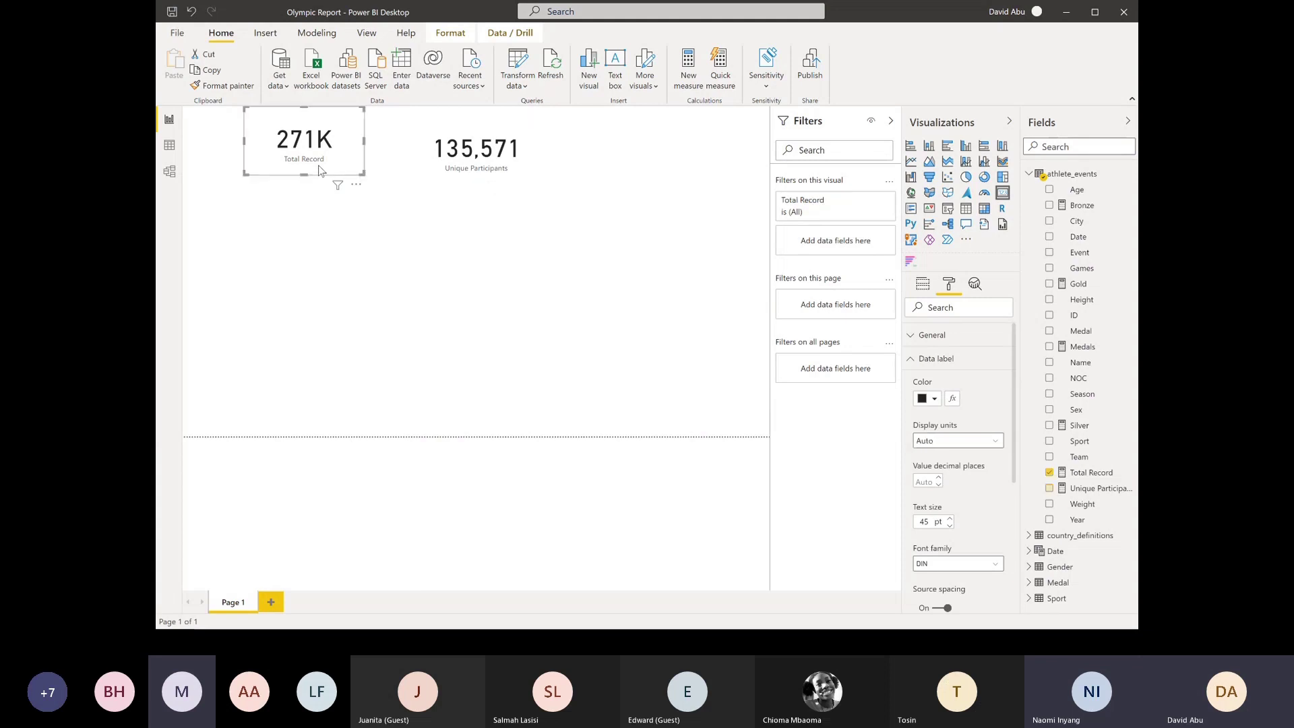
{"action": "left_click", "coordinate": [971, 443]}
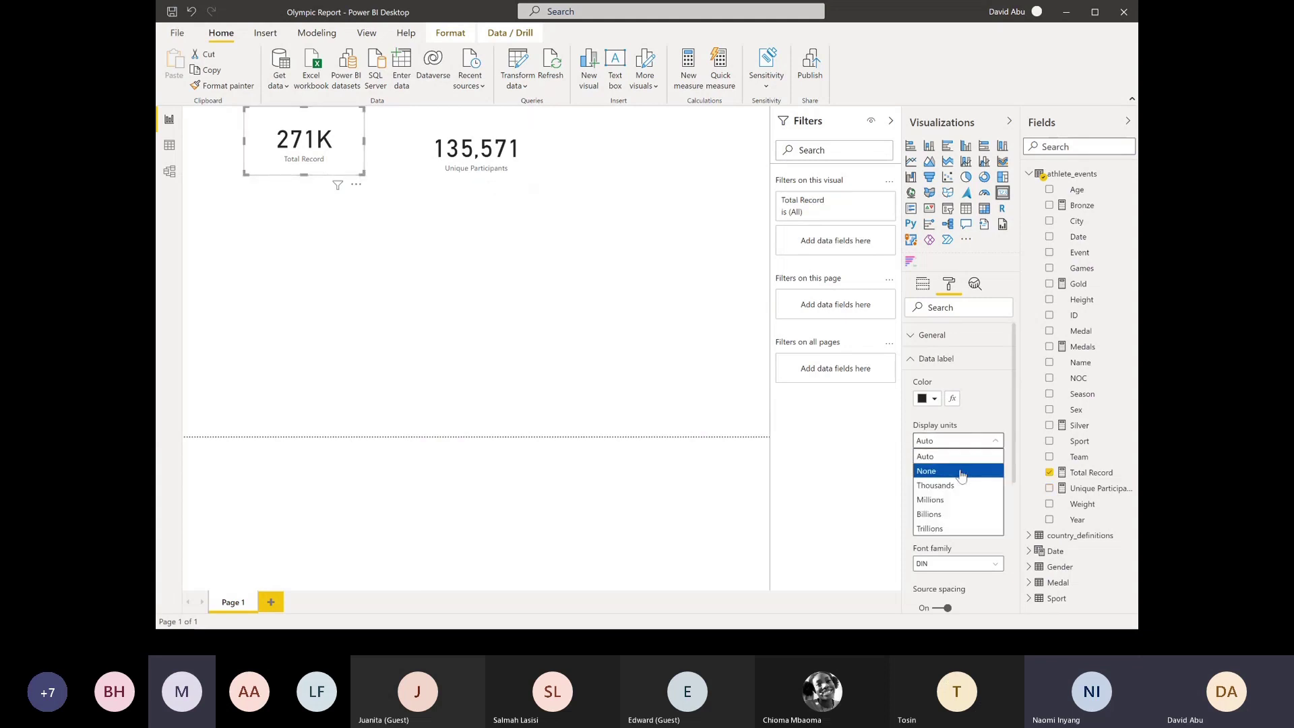
{"action": "left_click", "coordinate": [961, 472]}
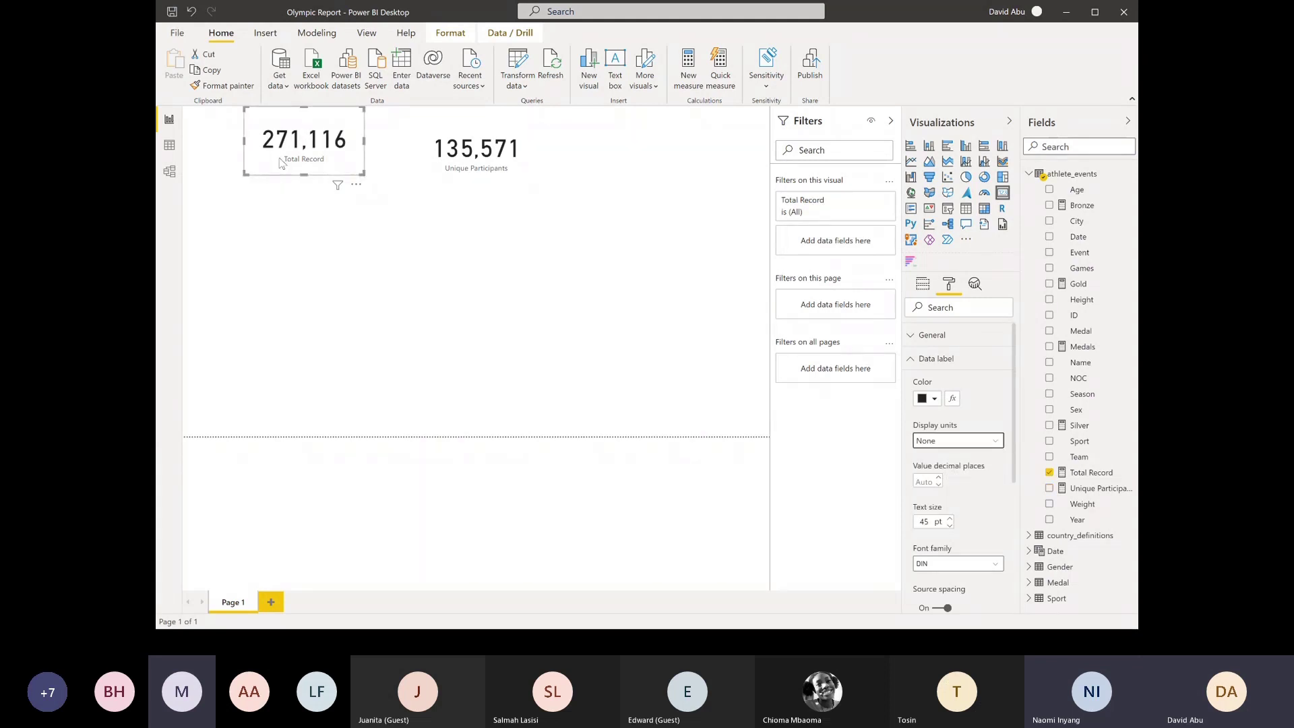
Compare the two card values with the row count of athlete_events and the distinct count of its ID column
{"action": "left_click", "coordinate": [168, 146]}
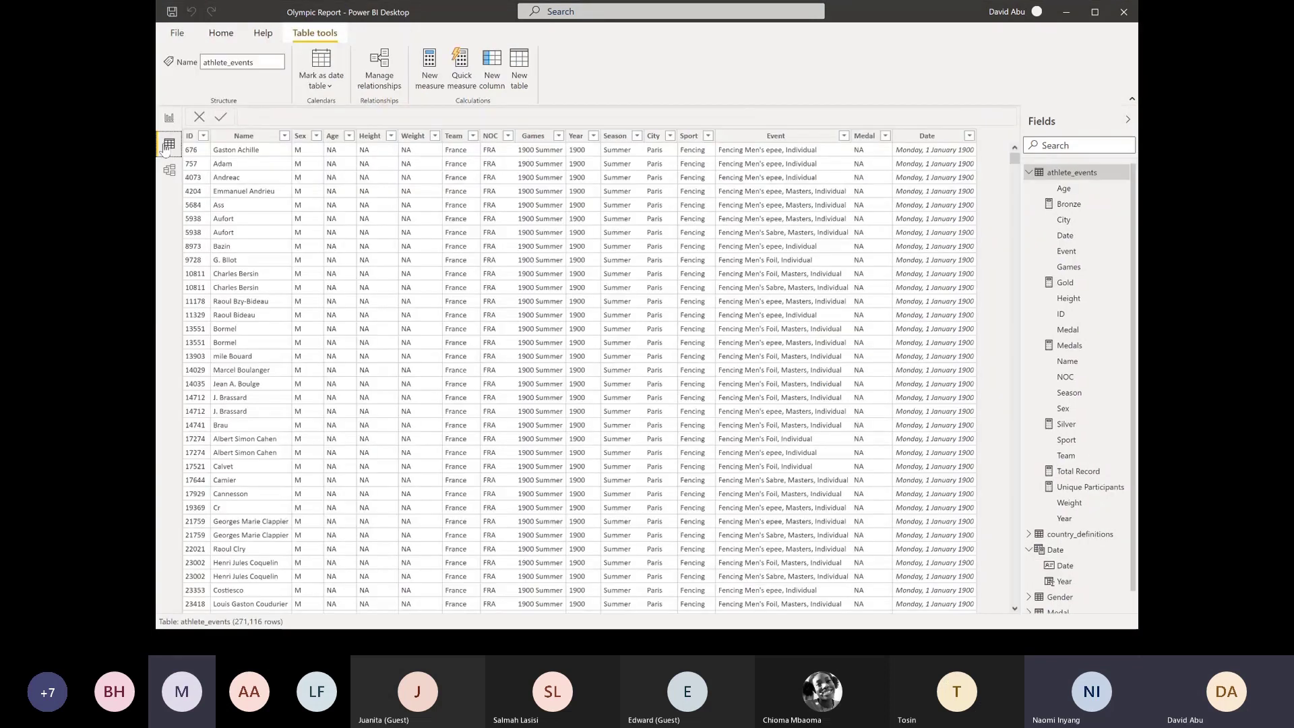
{"action": "left_click", "coordinate": [191, 137]}
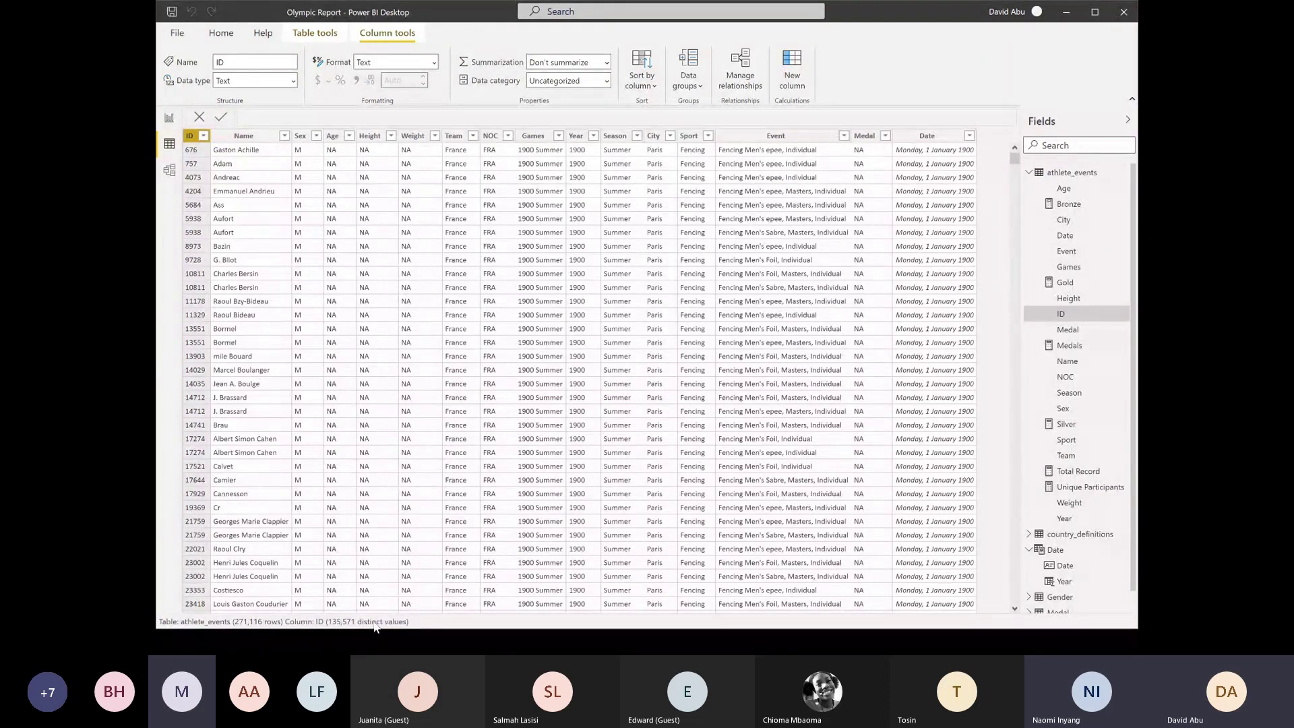
{"action": "left_click", "coordinate": [171, 119]}
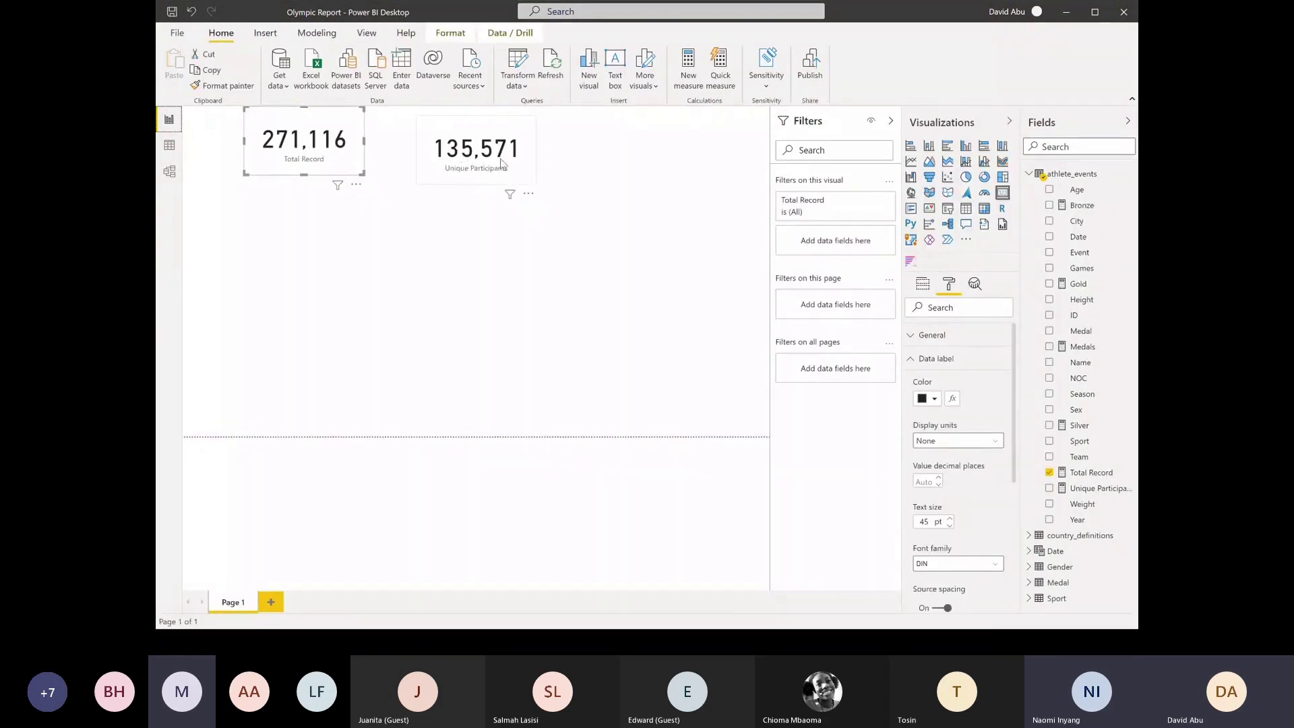
{"action": "left_click", "coordinate": [168, 144]}
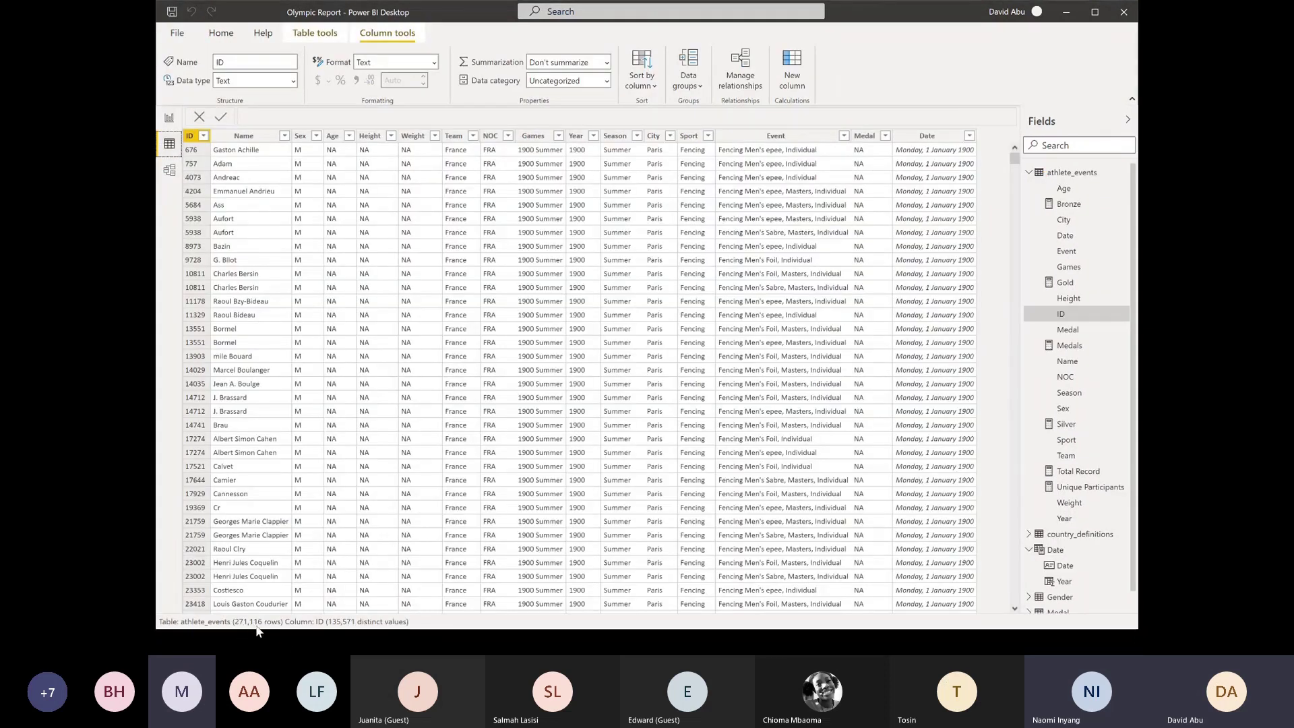
{"action": "left_click", "coordinate": [169, 119]}
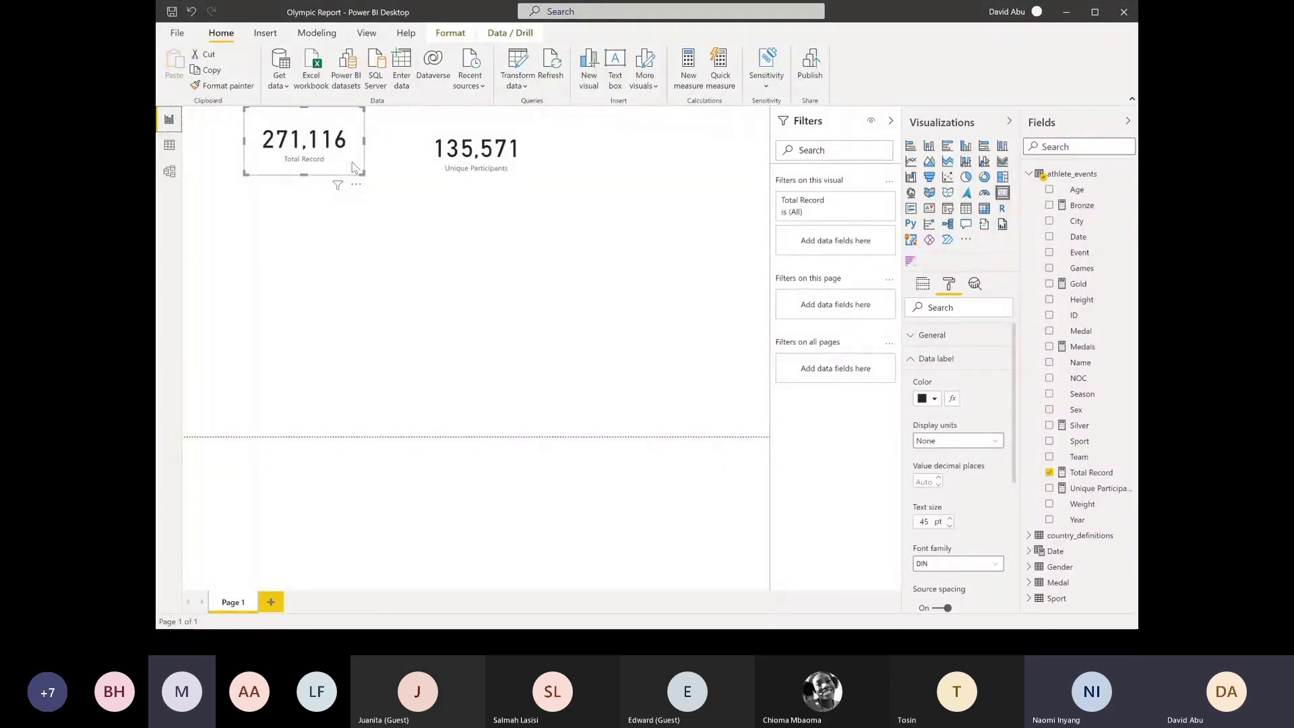
Align the Unique Participants card with the Total Record card and deselect it
{"action": "left_click_drag", "start_coordinate": [435, 157], "coordinate": [434, 147]}
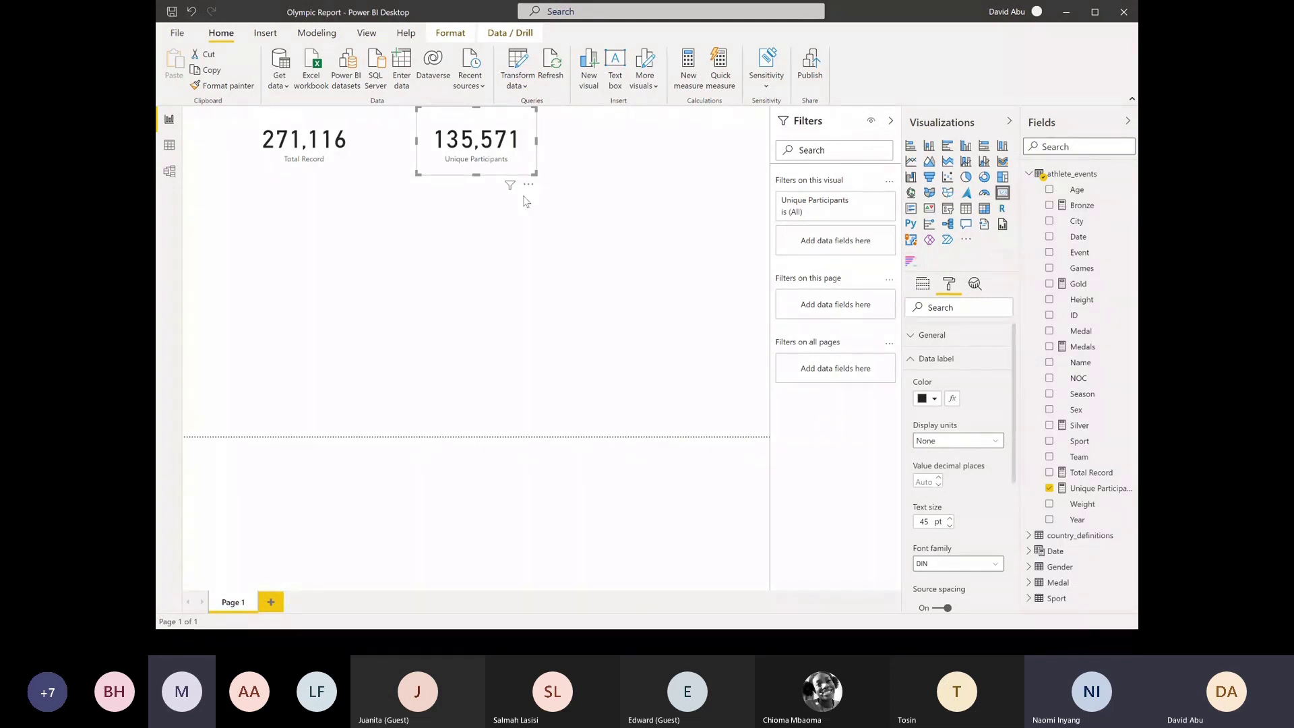
{"action": "left_click", "coordinate": [338, 255]}
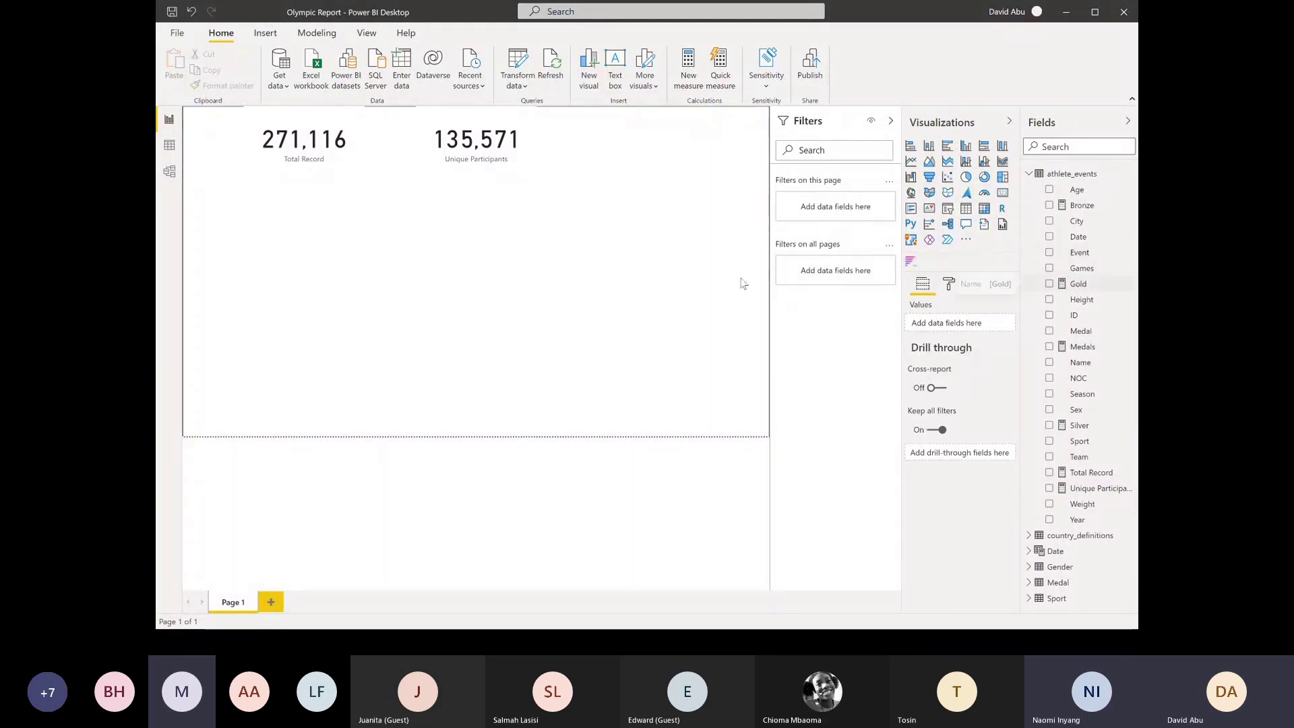
Check the distinct values of the Medal column in athlete_events, and review the Gold measure's formula in the report
{"action": "left_click", "coordinate": [169, 145]}
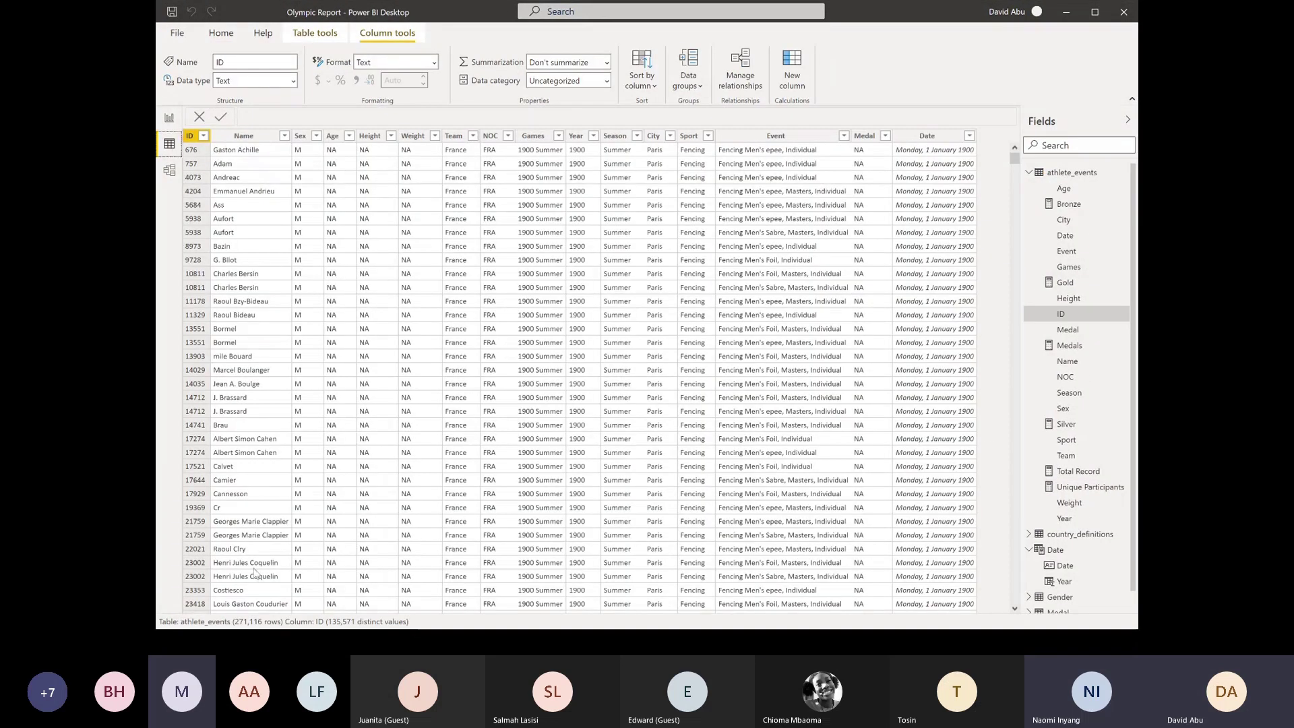
{"action": "left_click", "coordinate": [871, 139]}
{"action": "left_click", "coordinate": [885, 137]}
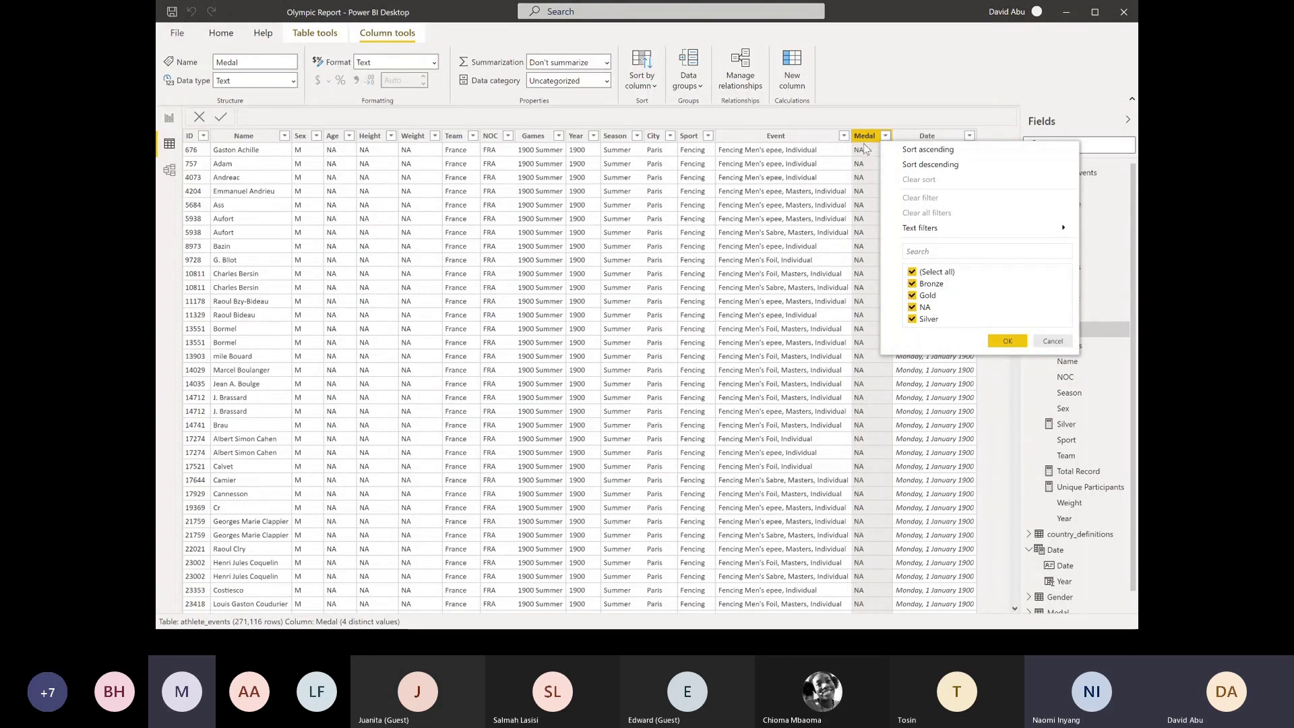
{"action": "left_click", "coordinate": [1053, 341]}
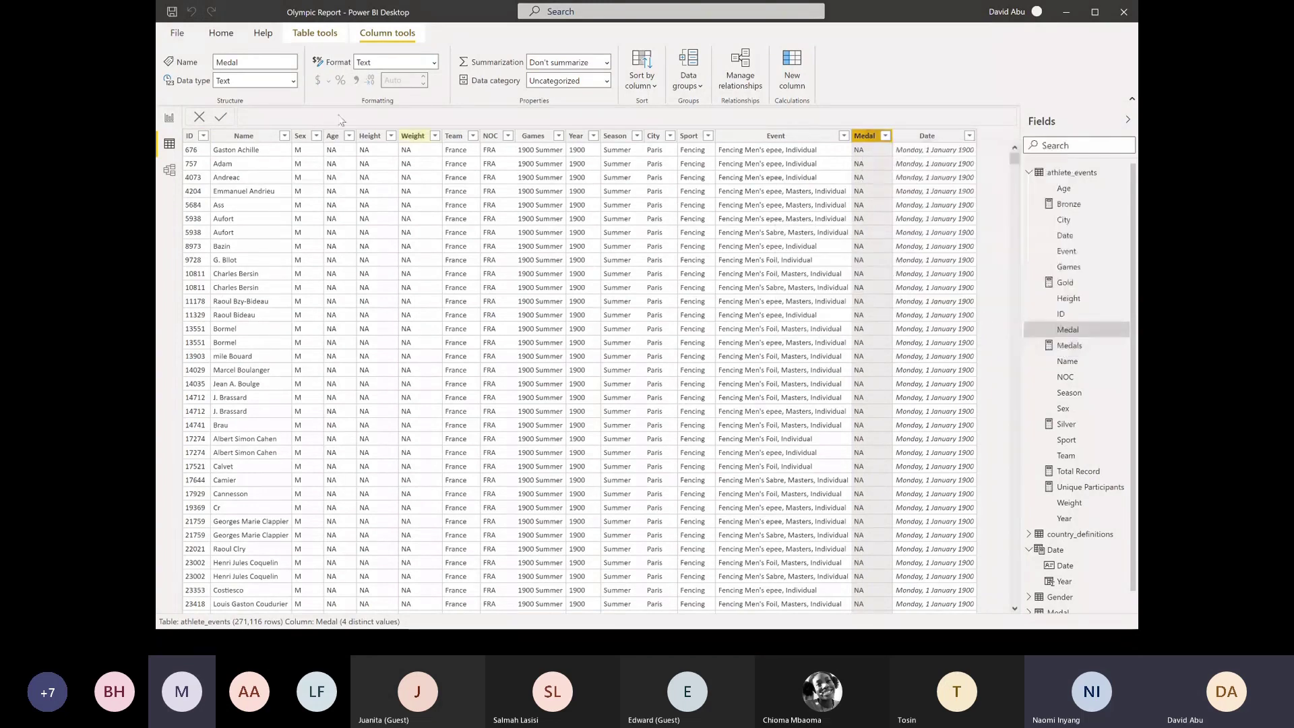
{"action": "left_click", "coordinate": [157, 124]}
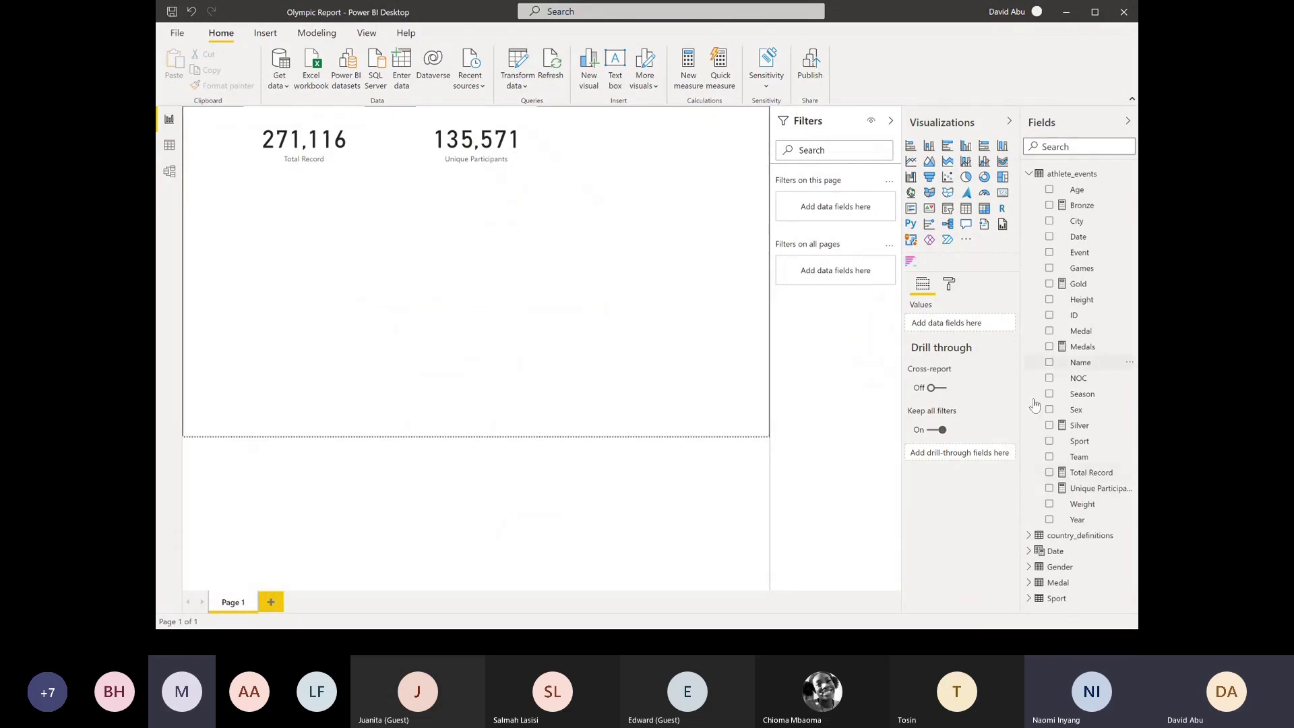
{"action": "left_click", "coordinate": [1079, 284]}
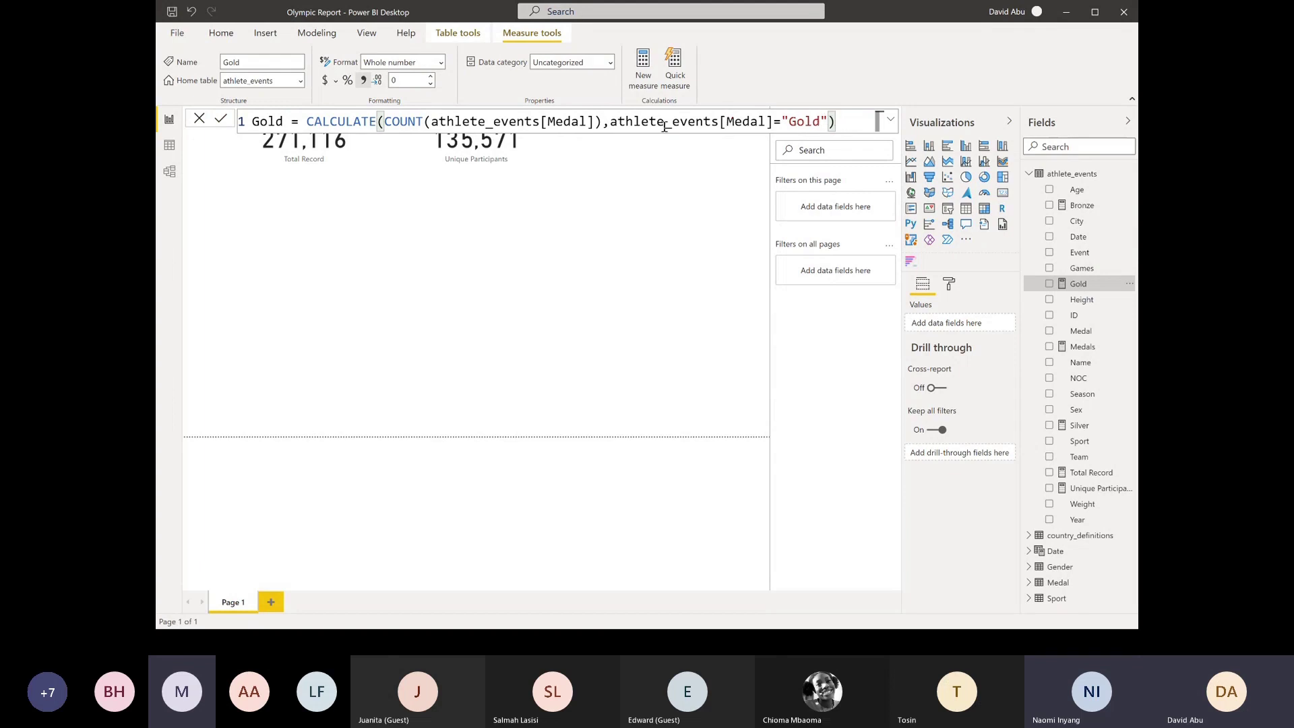
{"action": "left_click", "coordinate": [601, 235]}
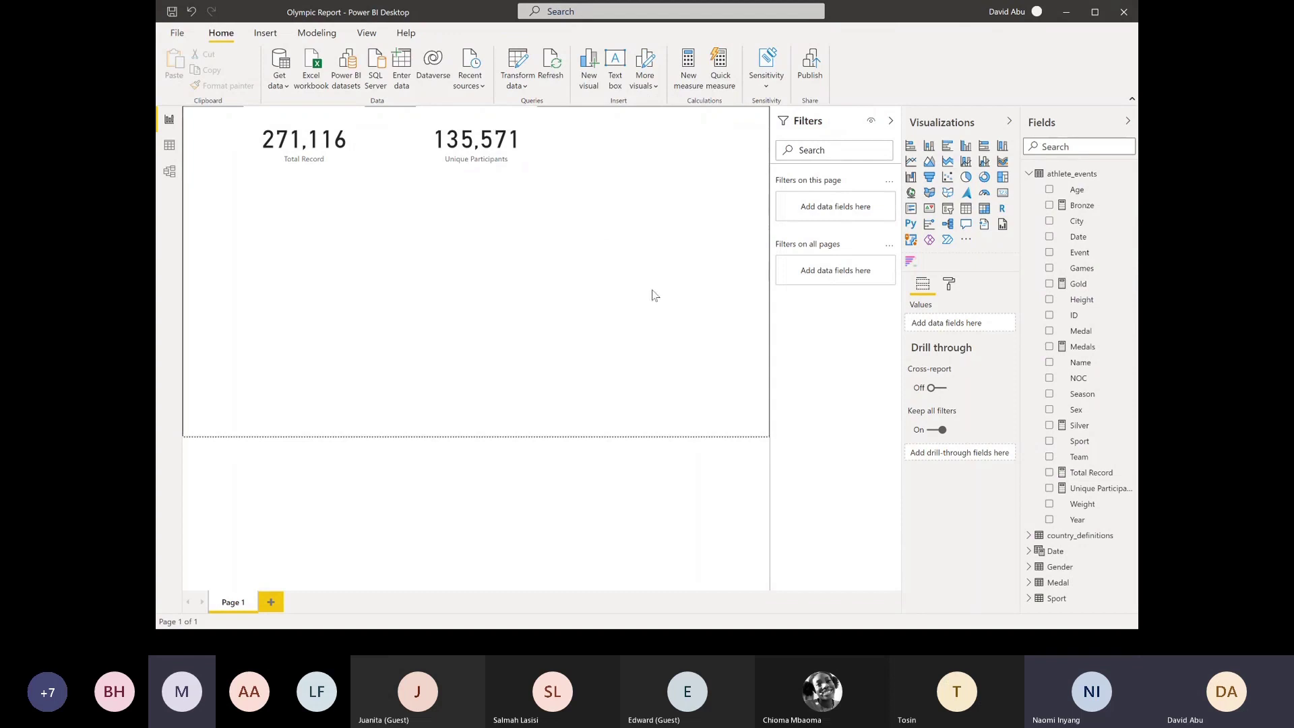
Add a table visual with the Sex field from the Gender table and position it below the Total Record card
{"action": "left_click", "coordinate": [1030, 174]}
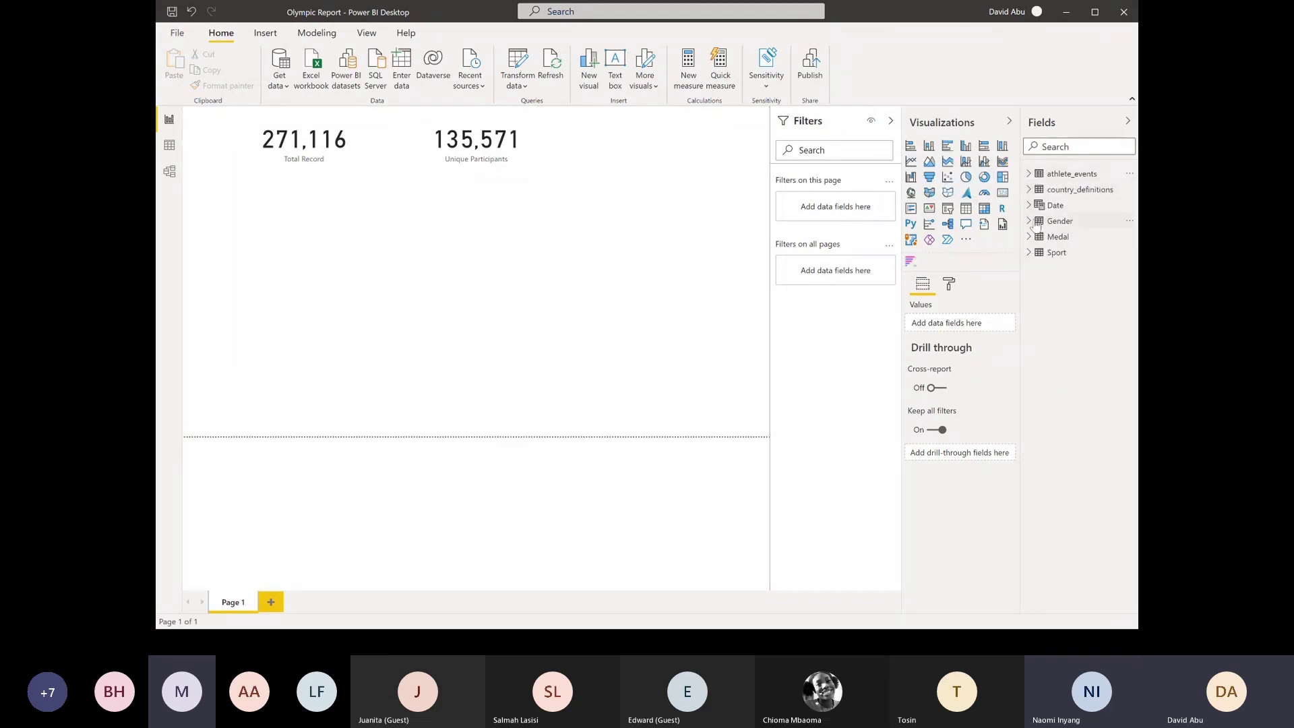
{"action": "left_click", "coordinate": [1029, 222]}
{"action": "left_click", "coordinate": [1075, 236]}
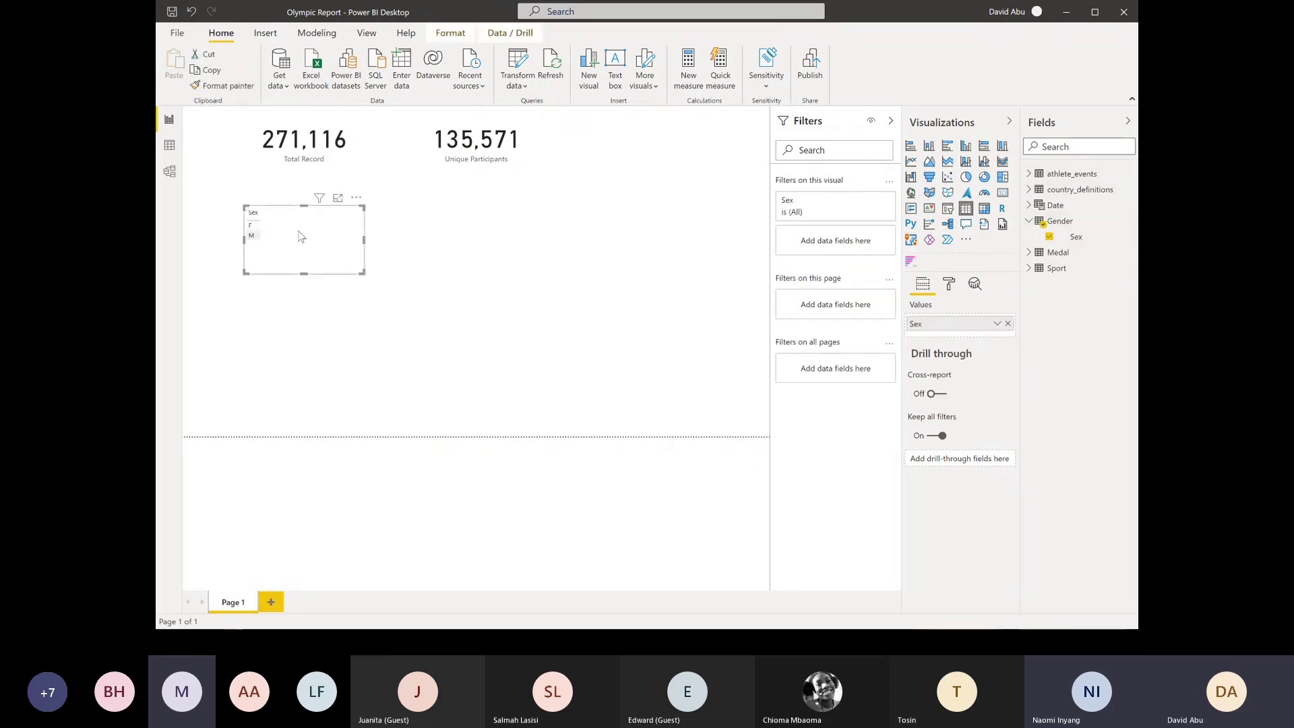
{"action": "left_click_drag", "start_coordinate": [300, 236], "coordinate": [272, 231]}
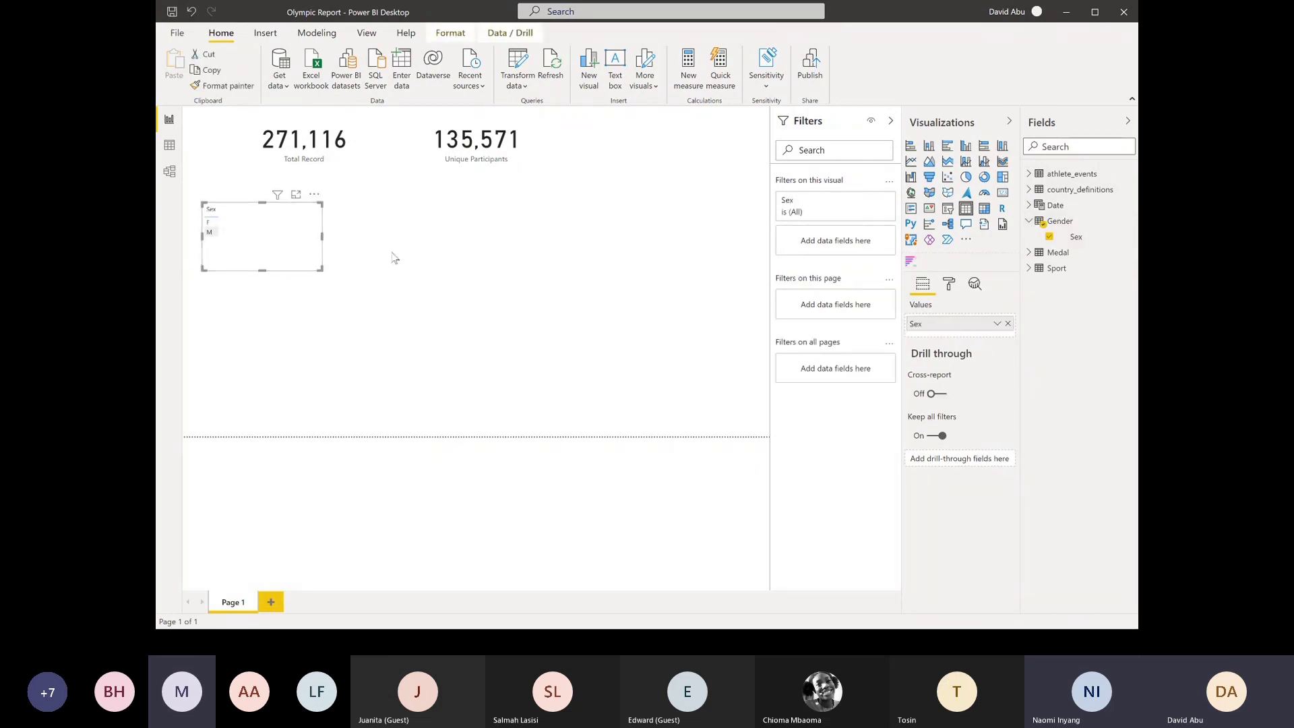
Convert the Sex table to a clustered bar chart with the Gold measure as its values, and enlarge it
{"action": "left_click", "coordinate": [948, 147]}
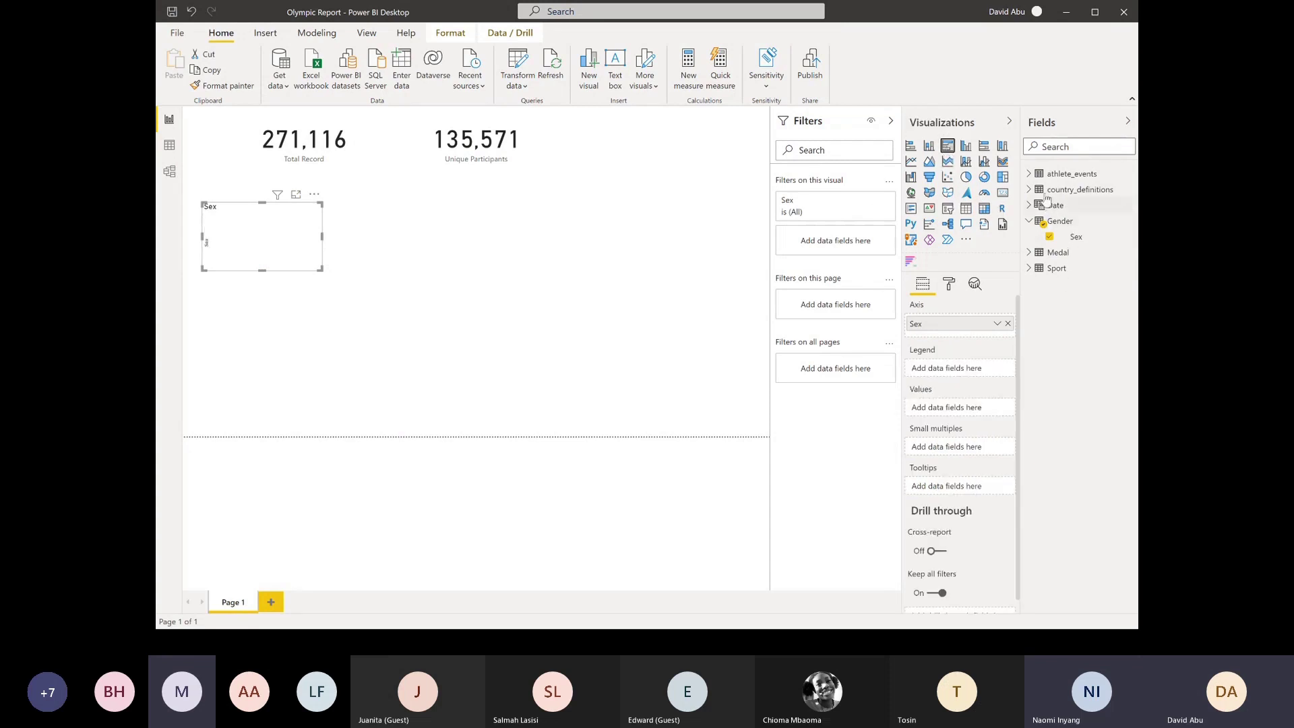
{"action": "left_click", "coordinate": [1029, 174]}
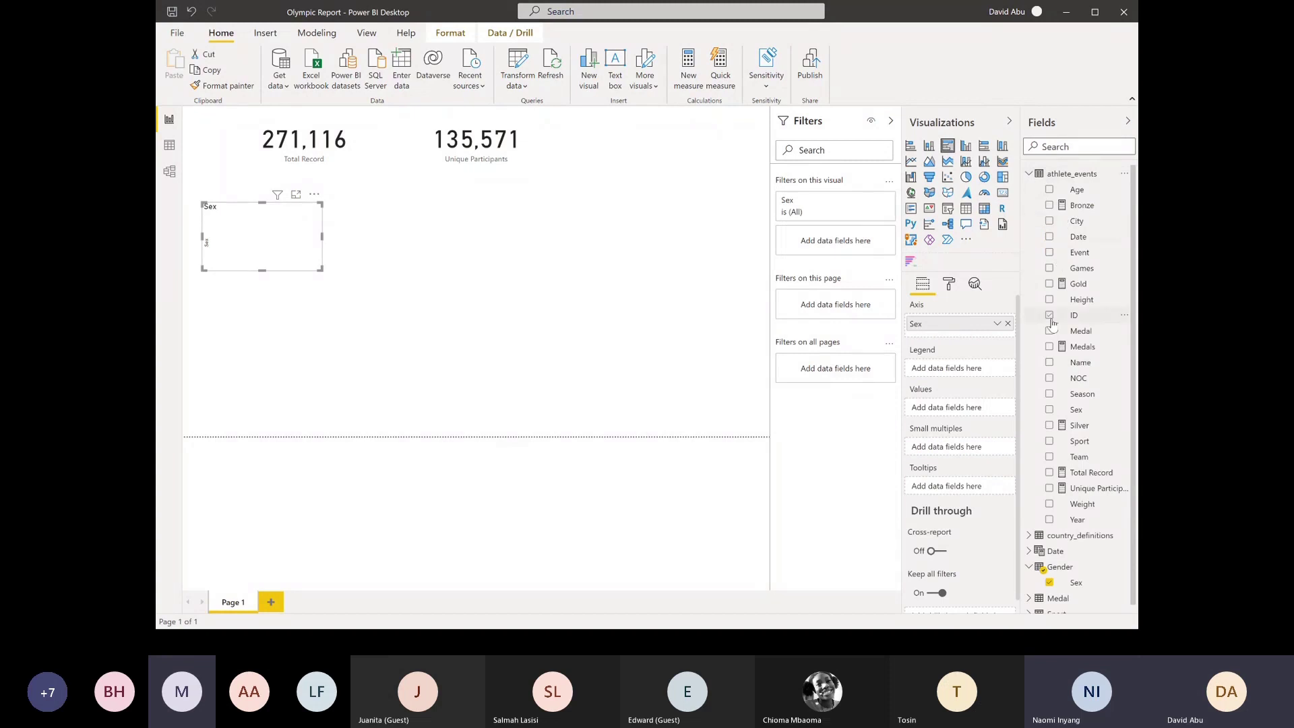
{"action": "left_click", "coordinate": [1050, 284]}
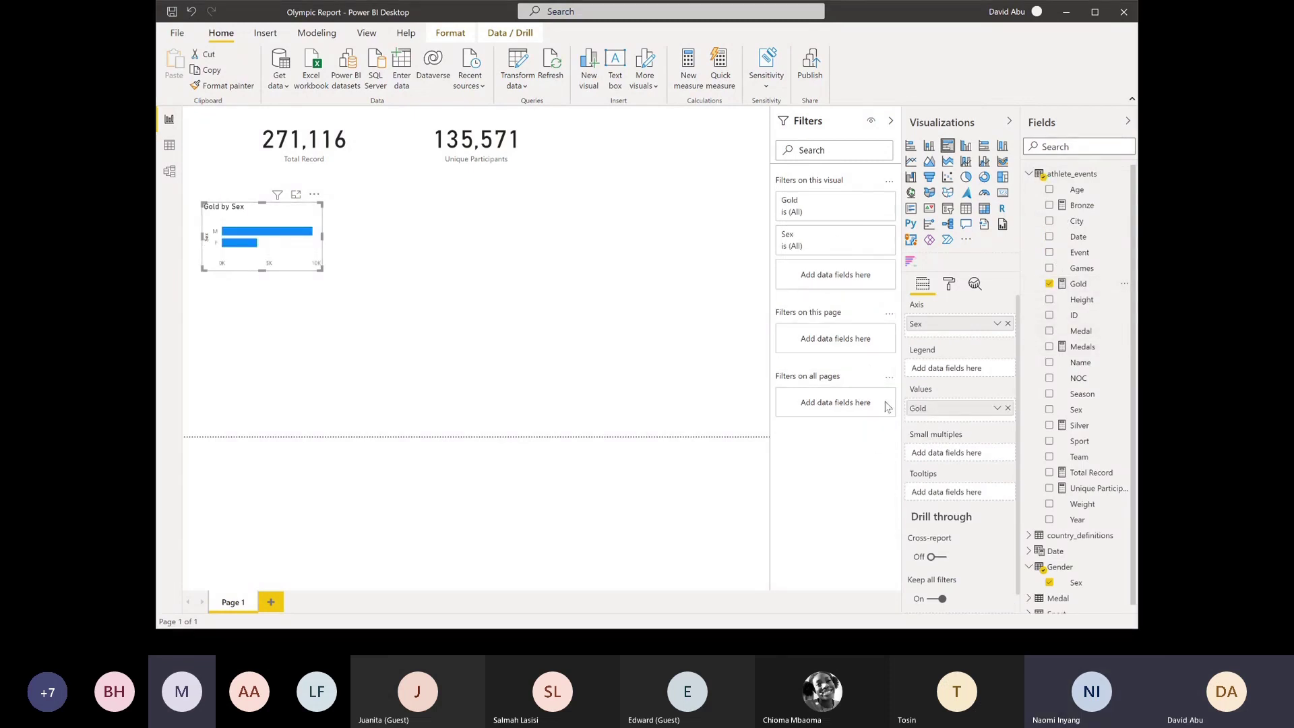
{"action": "left_click_drag", "start_coordinate": [320, 269], "coordinate": [364, 386]}
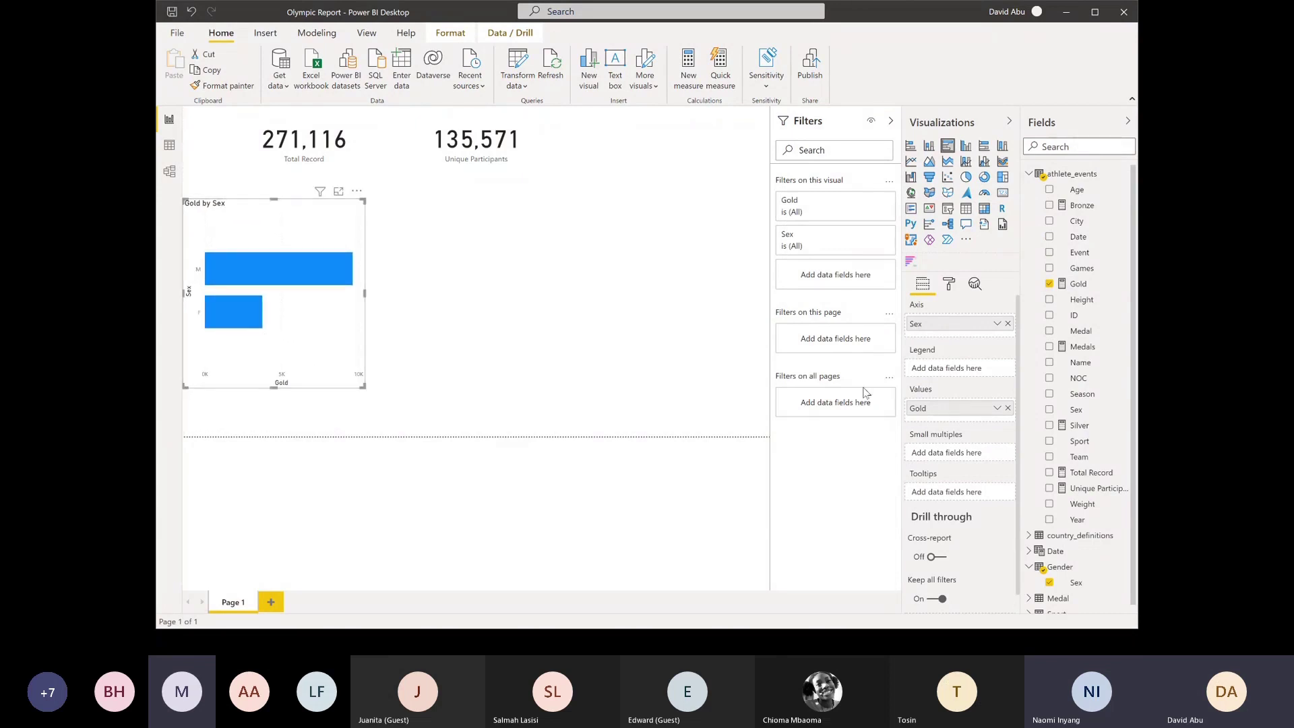
Turn on data labels for the Gold by Sex chart and set their display units to None
{"action": "left_click", "coordinate": [951, 287]}
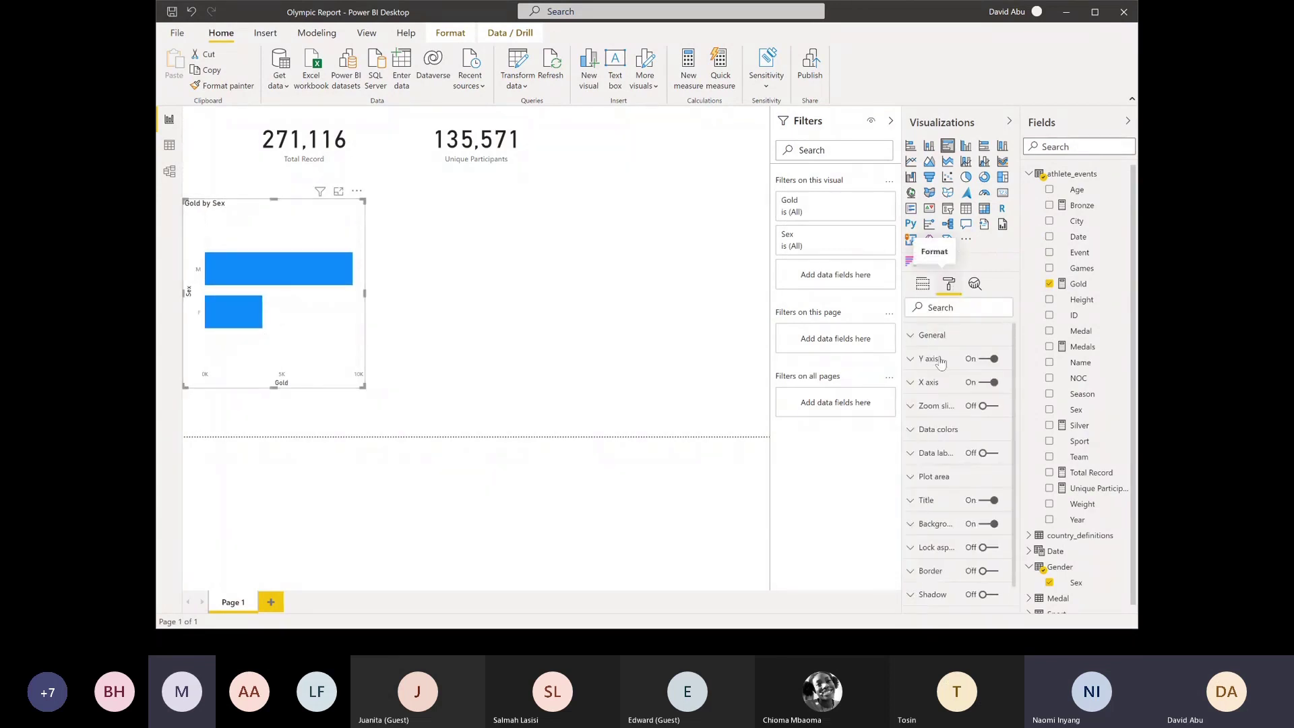
{"action": "left_click", "coordinate": [976, 454]}
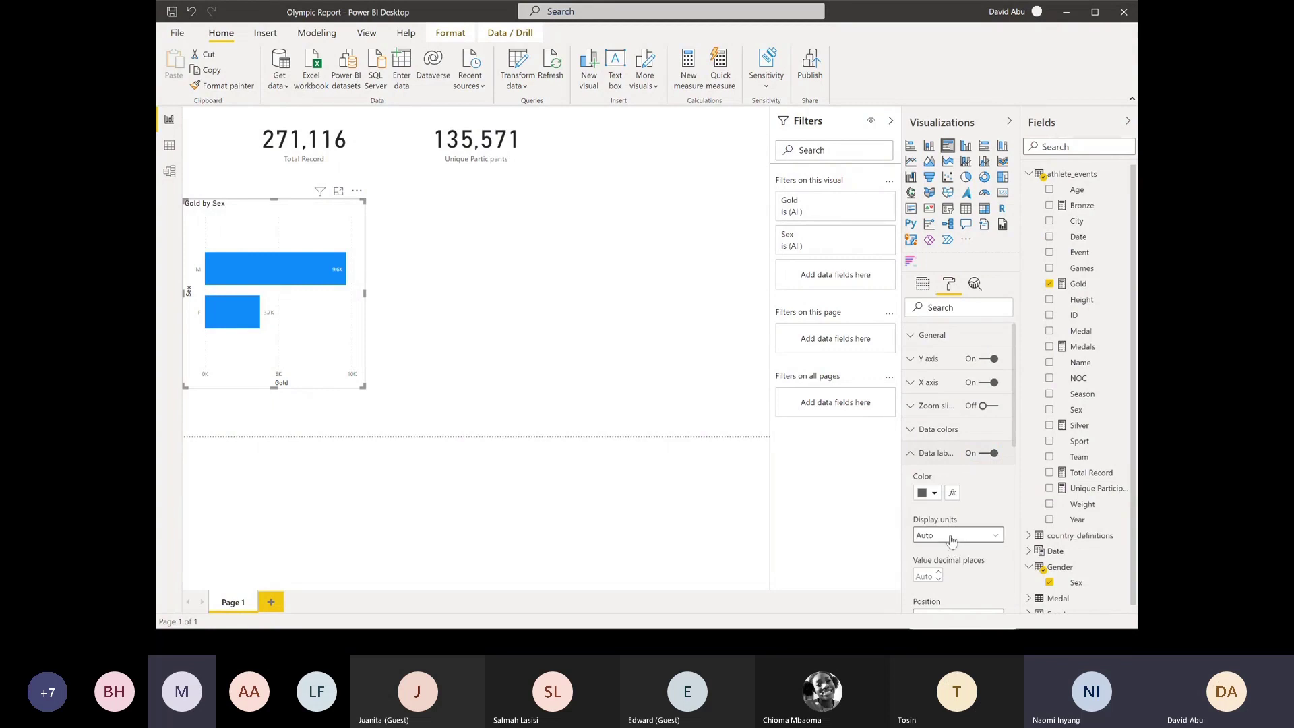
{"action": "left_click", "coordinate": [953, 536]}
{"action": "left_click", "coordinate": [945, 463]}
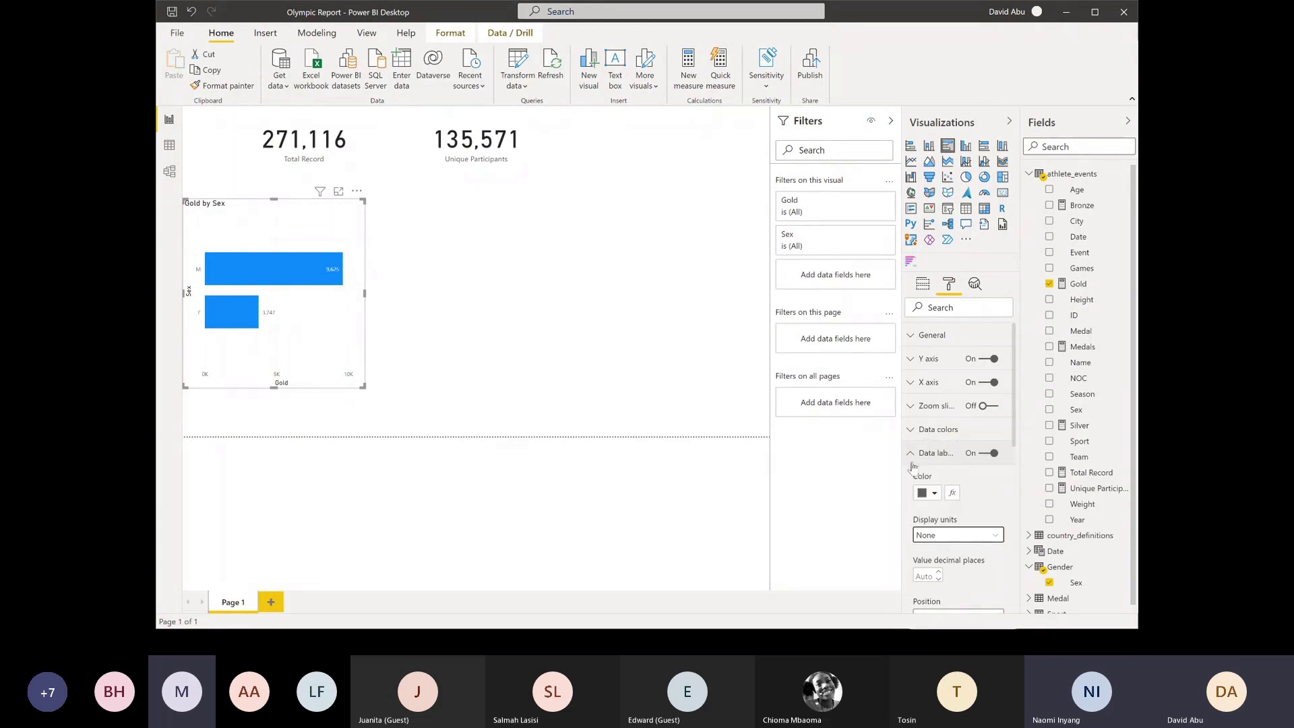
{"action": "left_click", "coordinate": [936, 311]}
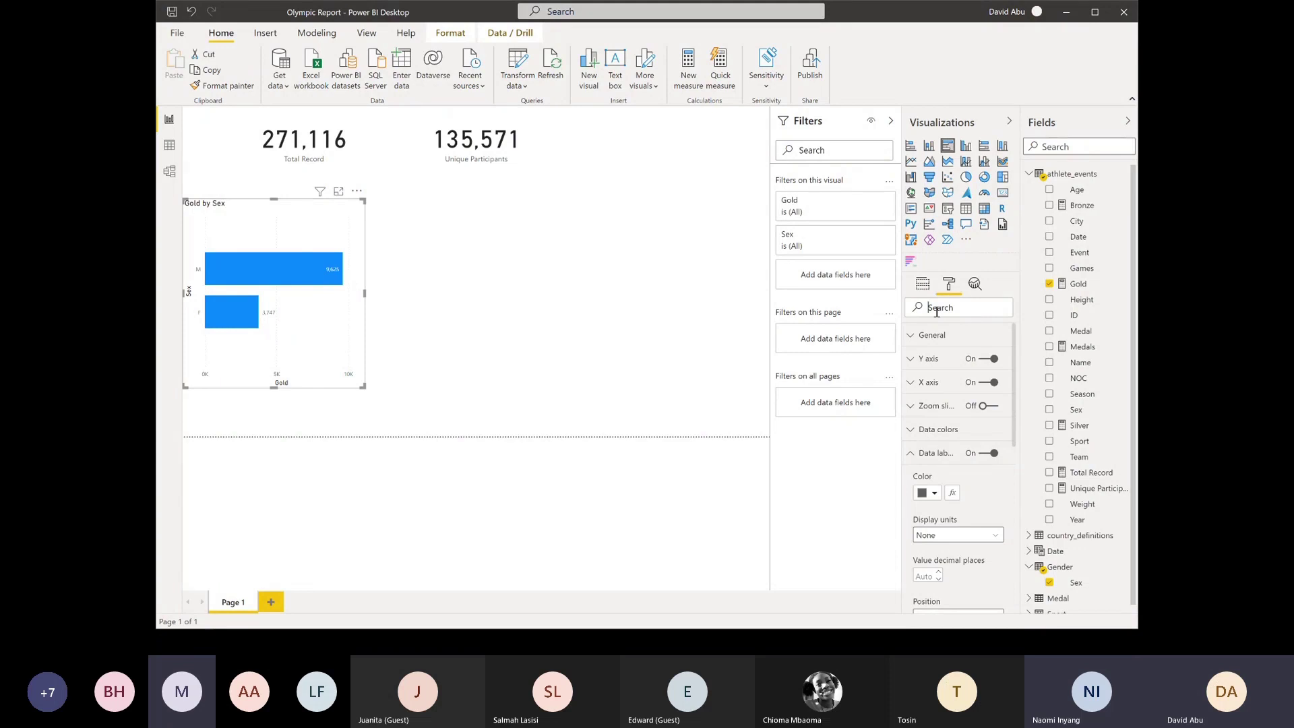
Set the data label text size of the Gold by Sex chart to 13 pt and make the chart slightly smaller
{"action": "type", "text": "size"}
{"action": "key", "text": "BackSpace"}
{"action": "type", "text": "e"}
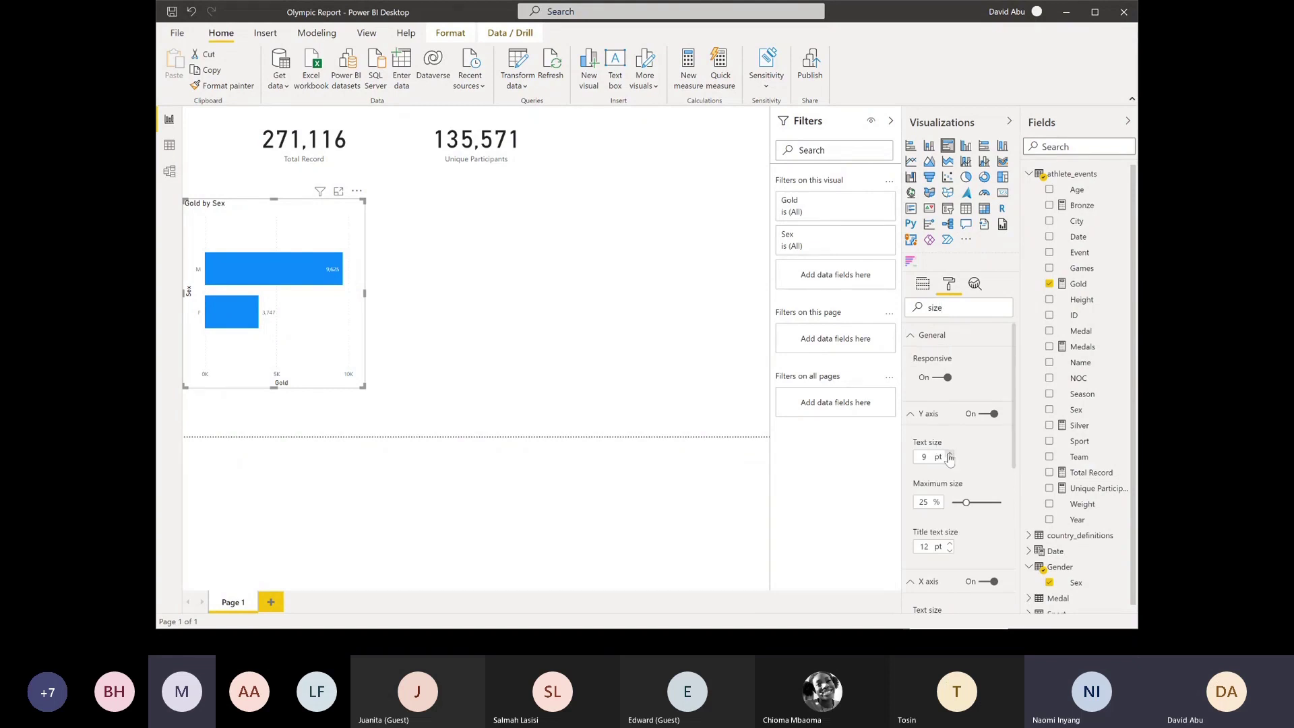
{"action": "left_click", "coordinate": [926, 414]}
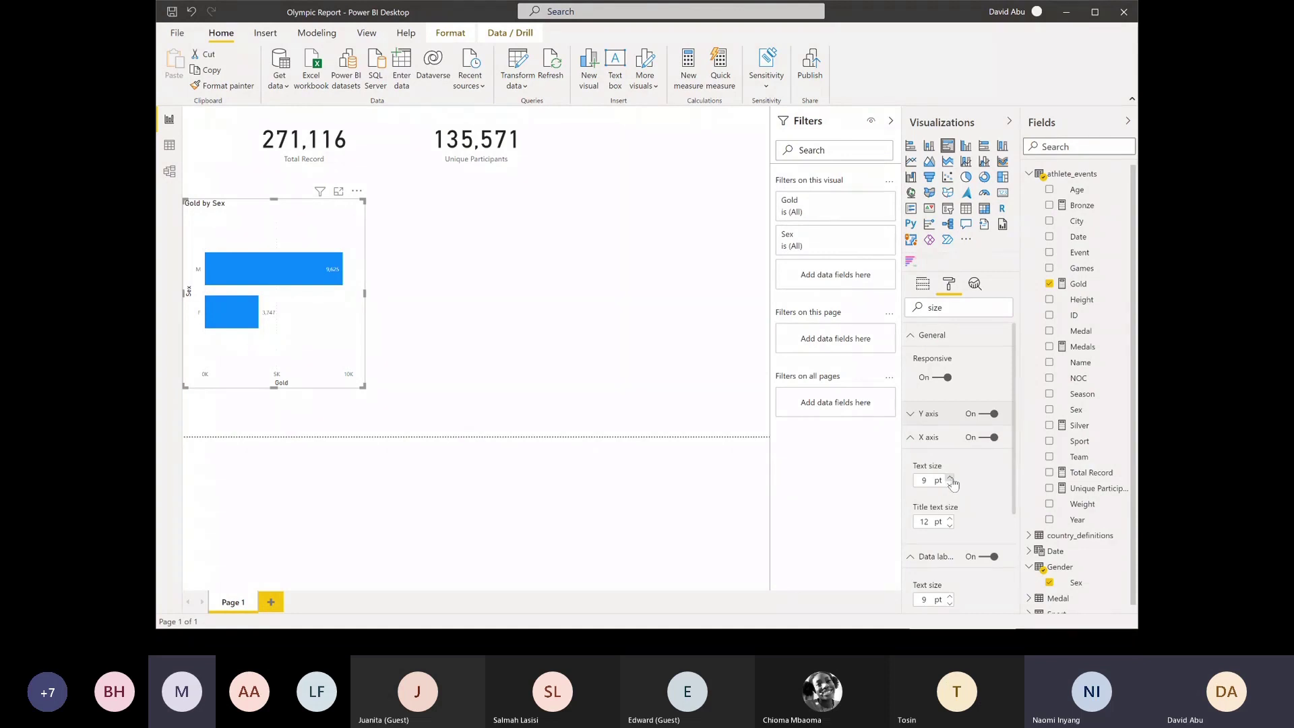
{"action": "left_click", "coordinate": [923, 438]}
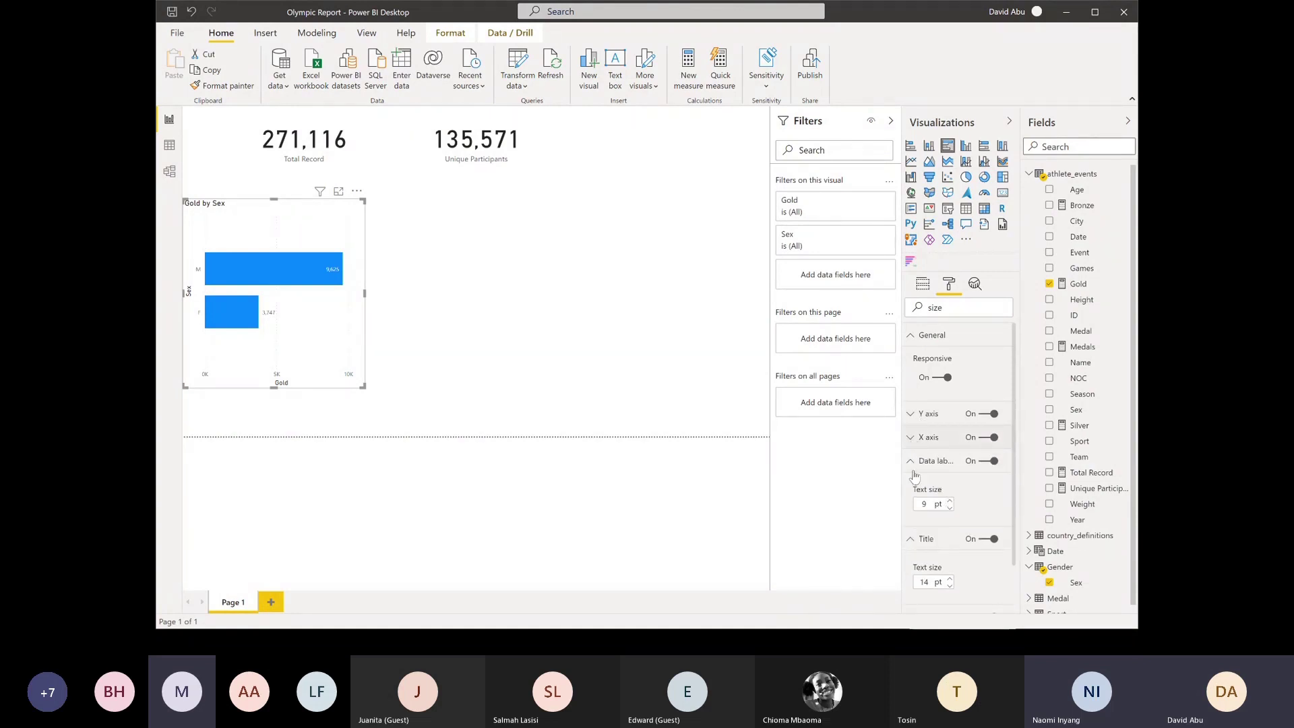
{"action": "left_click", "coordinate": [950, 503]}
{"action": "left_click", "coordinate": [950, 502]}
{"action": "left_click", "coordinate": [949, 502]}
{"action": "left_click", "coordinate": [950, 502]}
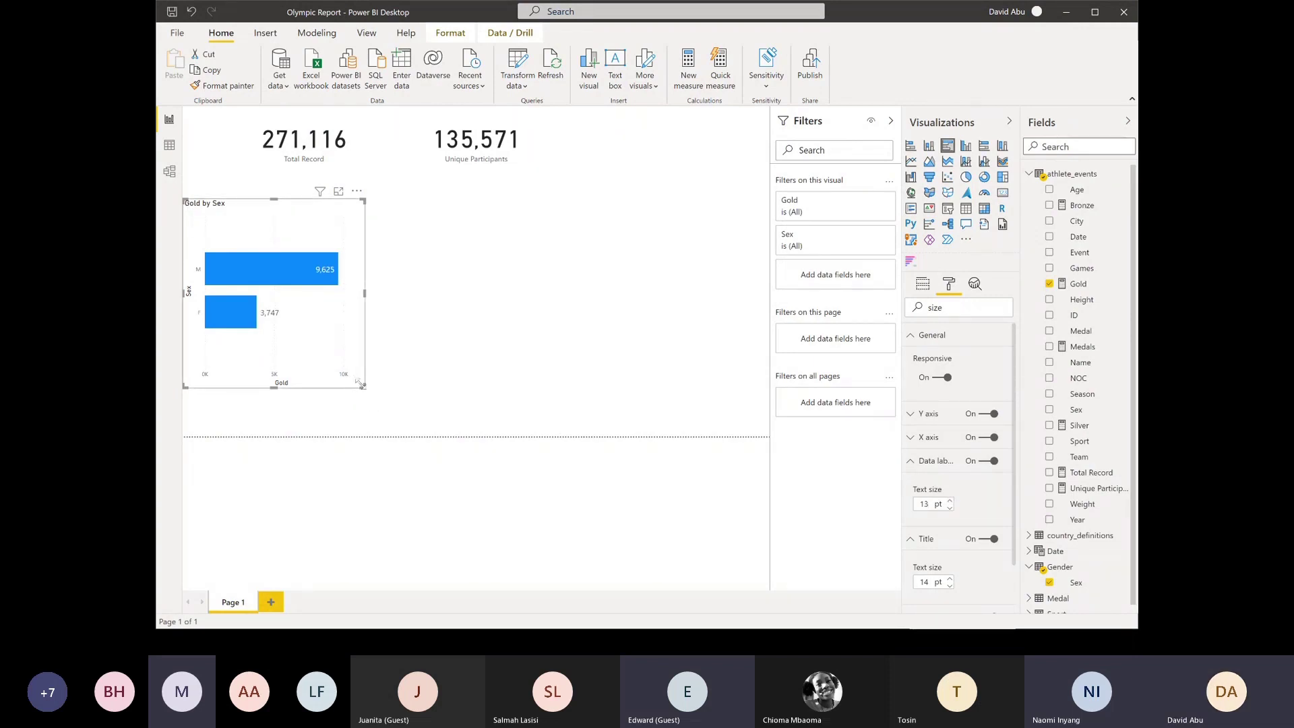
{"action": "left_click_drag", "start_coordinate": [359, 383], "coordinate": [308, 331]}
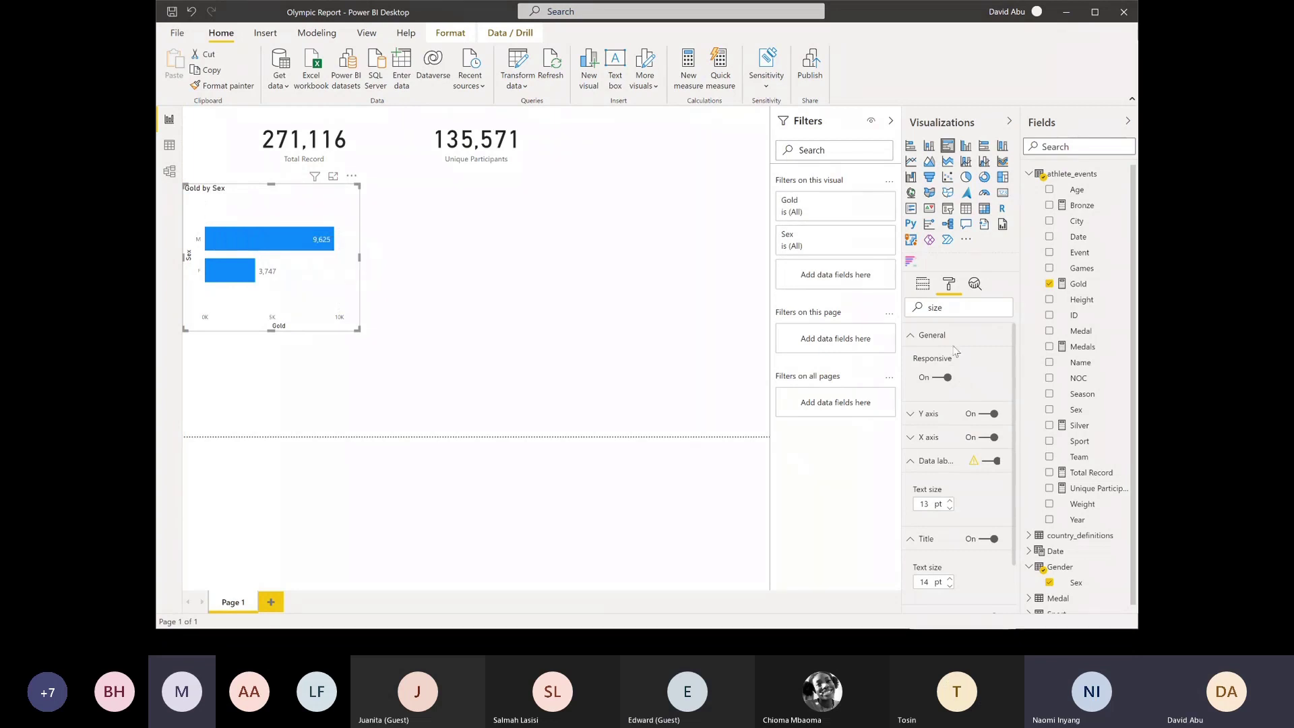
Change the bar chart's title to Gold by Gender and shrink the chart to a small block below the cards
{"action": "left_click", "coordinate": [922, 283]}
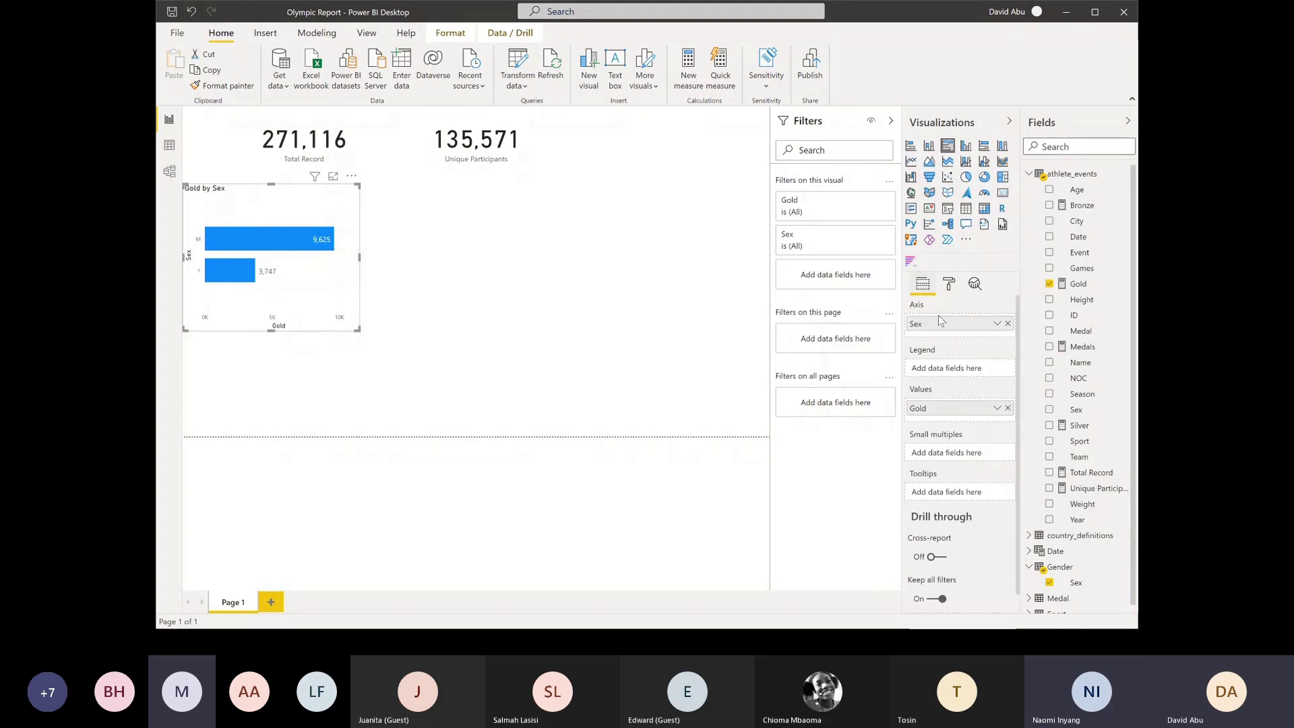
{"action": "left_click", "coordinate": [949, 284]}
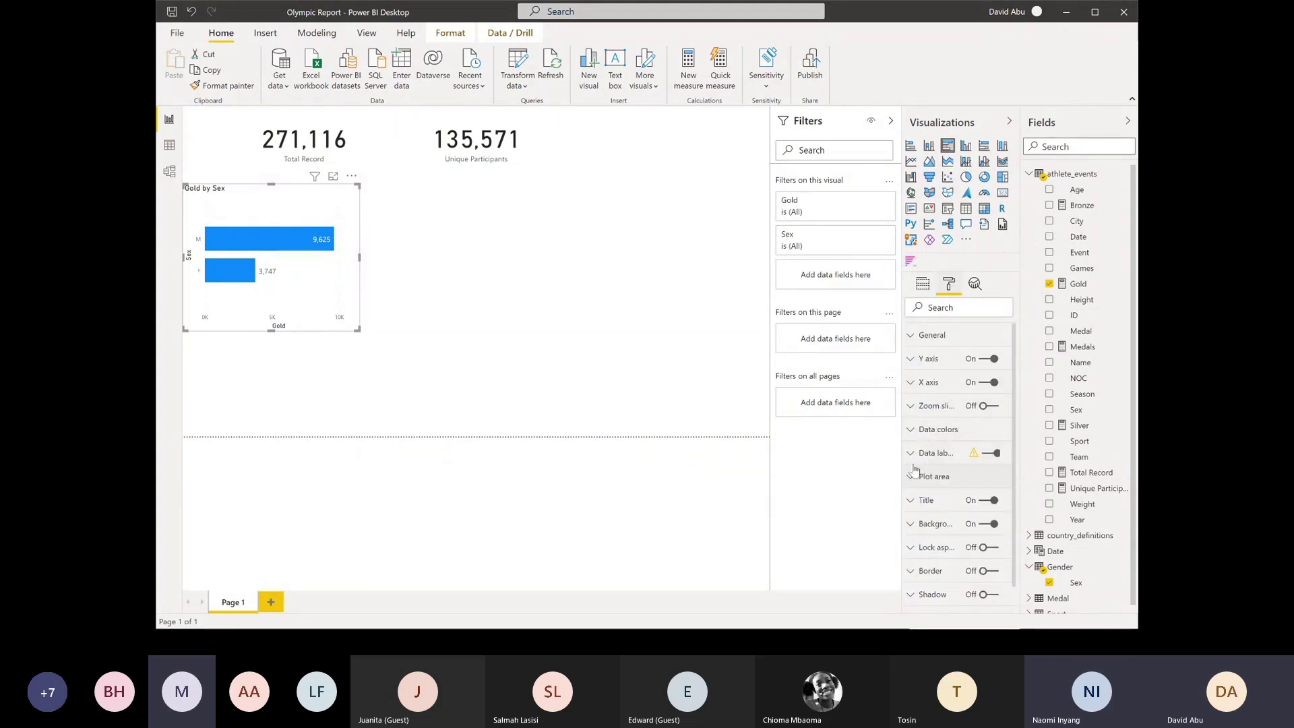
{"action": "left_click", "coordinate": [926, 500]}
{"action": "left_click", "coordinate": [965, 540]}
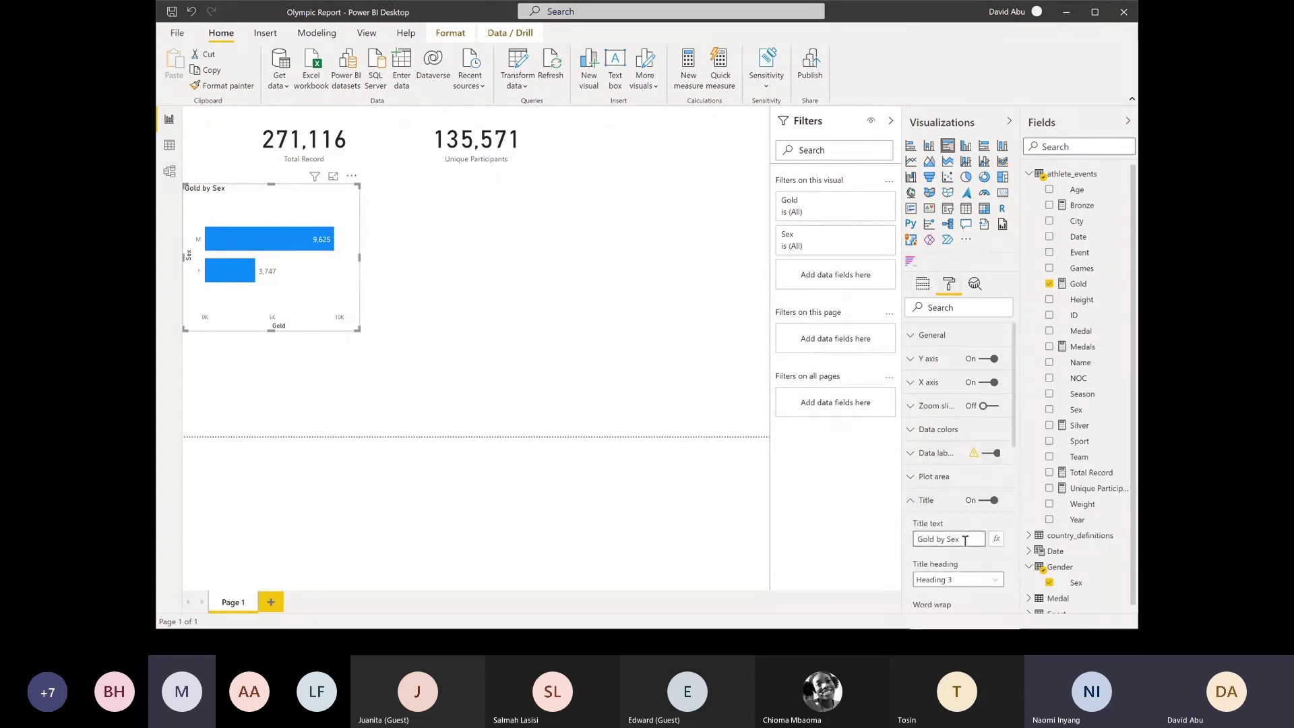
{"action": "type", "text": "Gender"}
{"action": "left_click", "coordinate": [823, 529]}
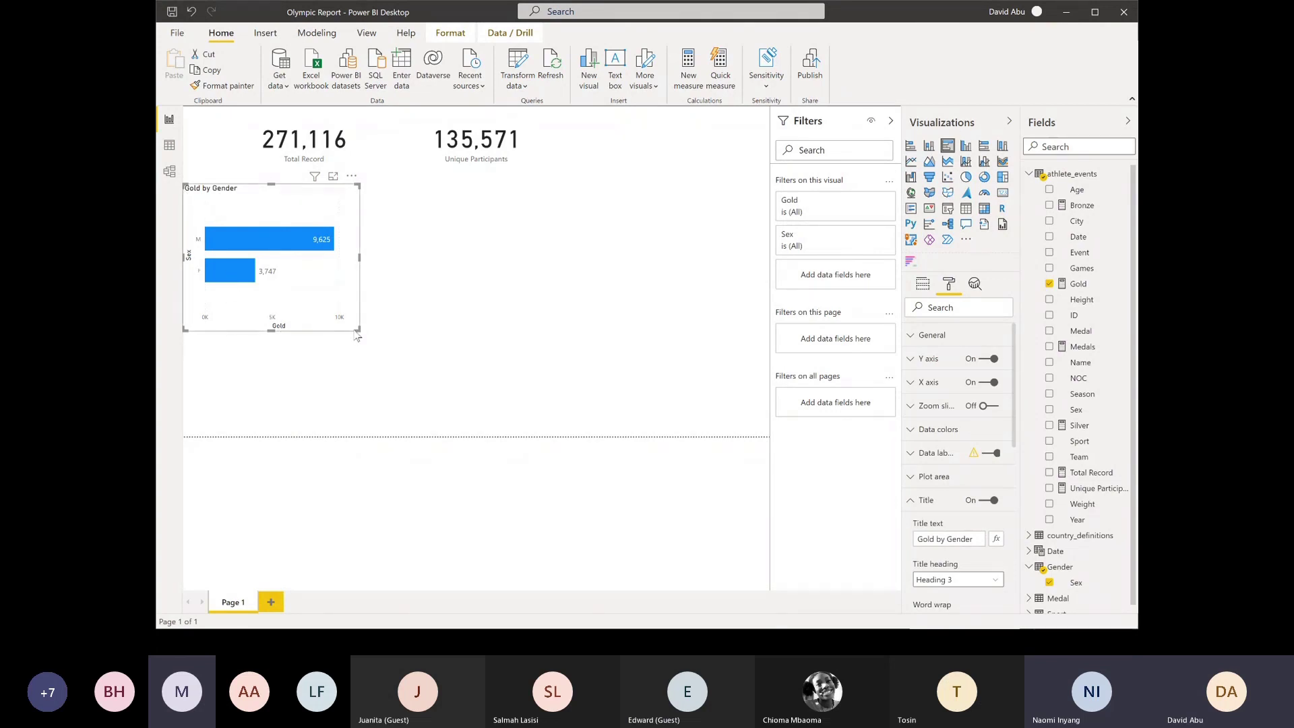
{"action": "left_click_drag", "start_coordinate": [355, 329], "coordinate": [302, 288]}
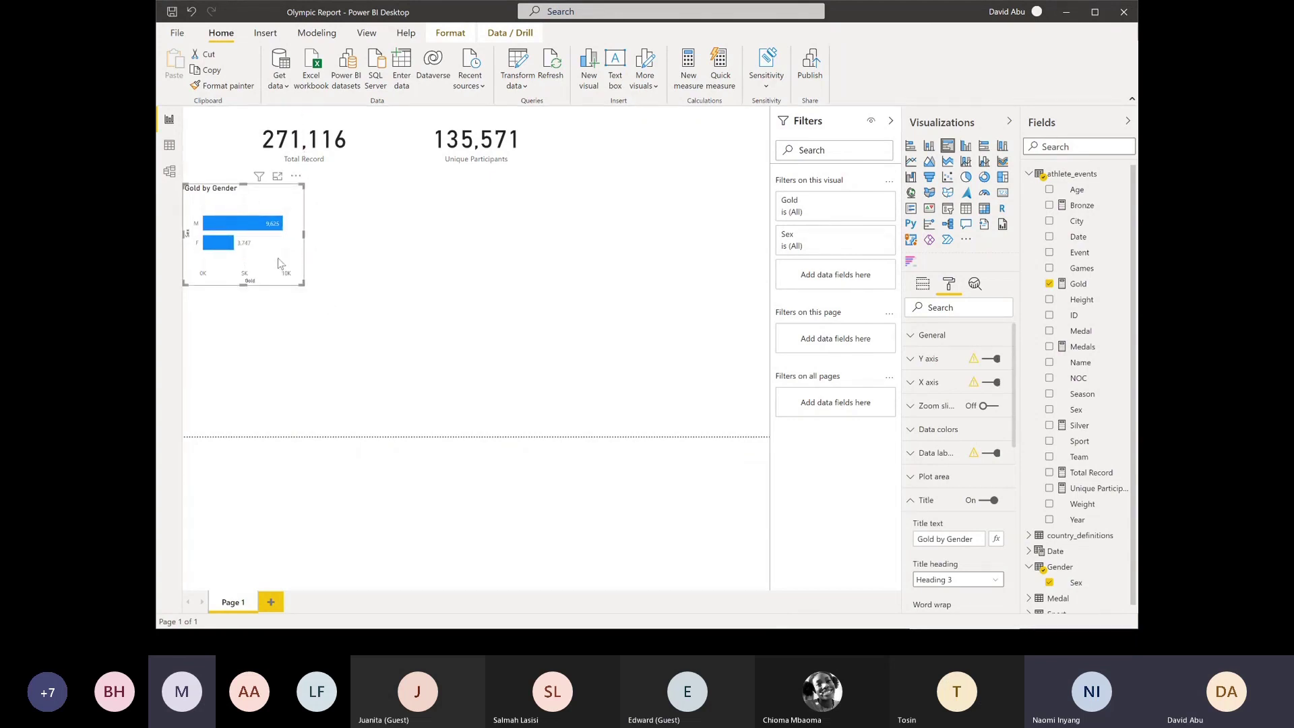
{"action": "left_click", "coordinate": [322, 265]}
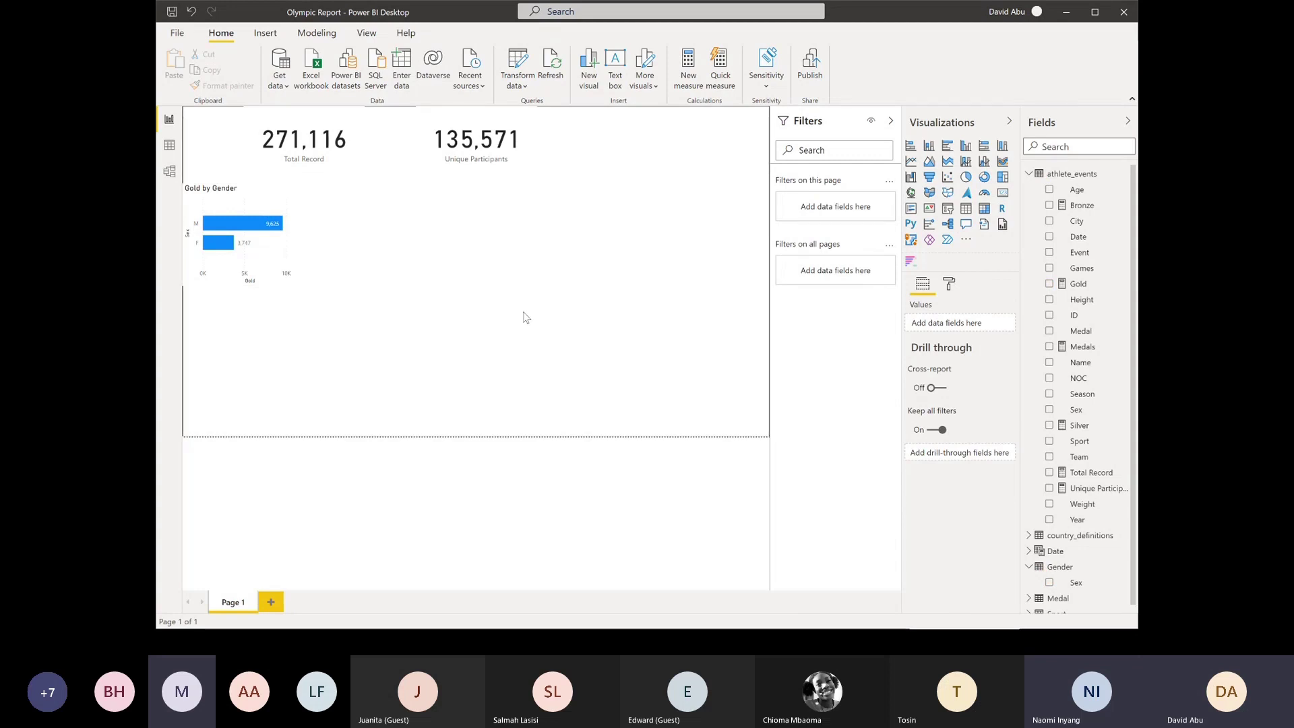
Add a 100% stacked column chart below the Gold by Gender chart, widen it, and use Sex from the Gender table as its legend
{"action": "left_click", "coordinate": [1002, 150]}
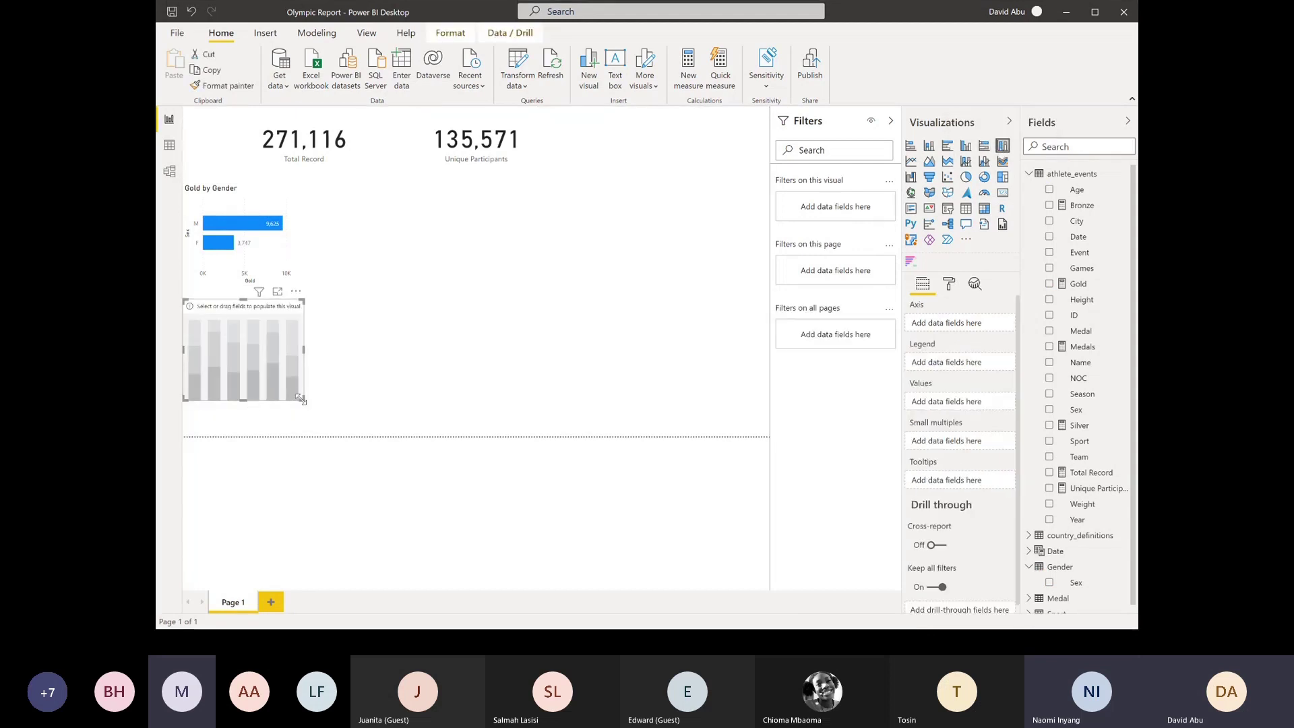
{"action": "left_click_drag", "start_coordinate": [301, 399], "coordinate": [565, 465]}
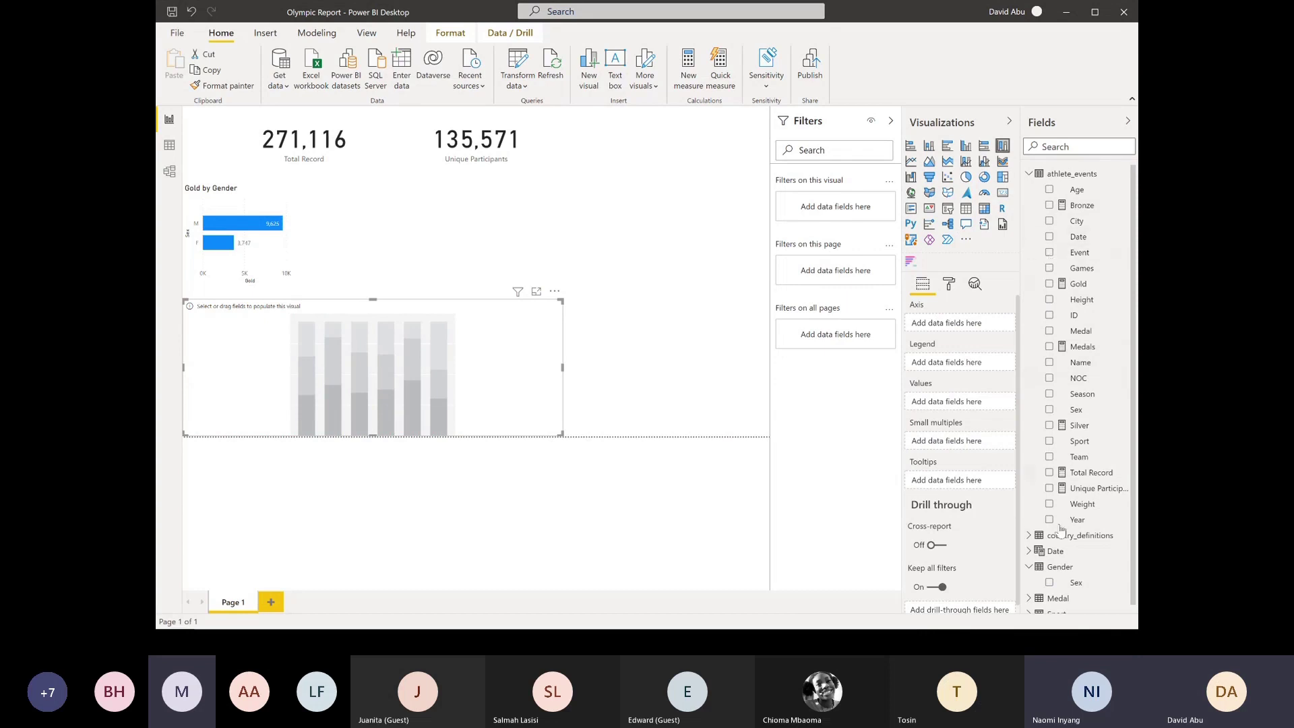
{"action": "left_click", "coordinate": [1049, 584]}
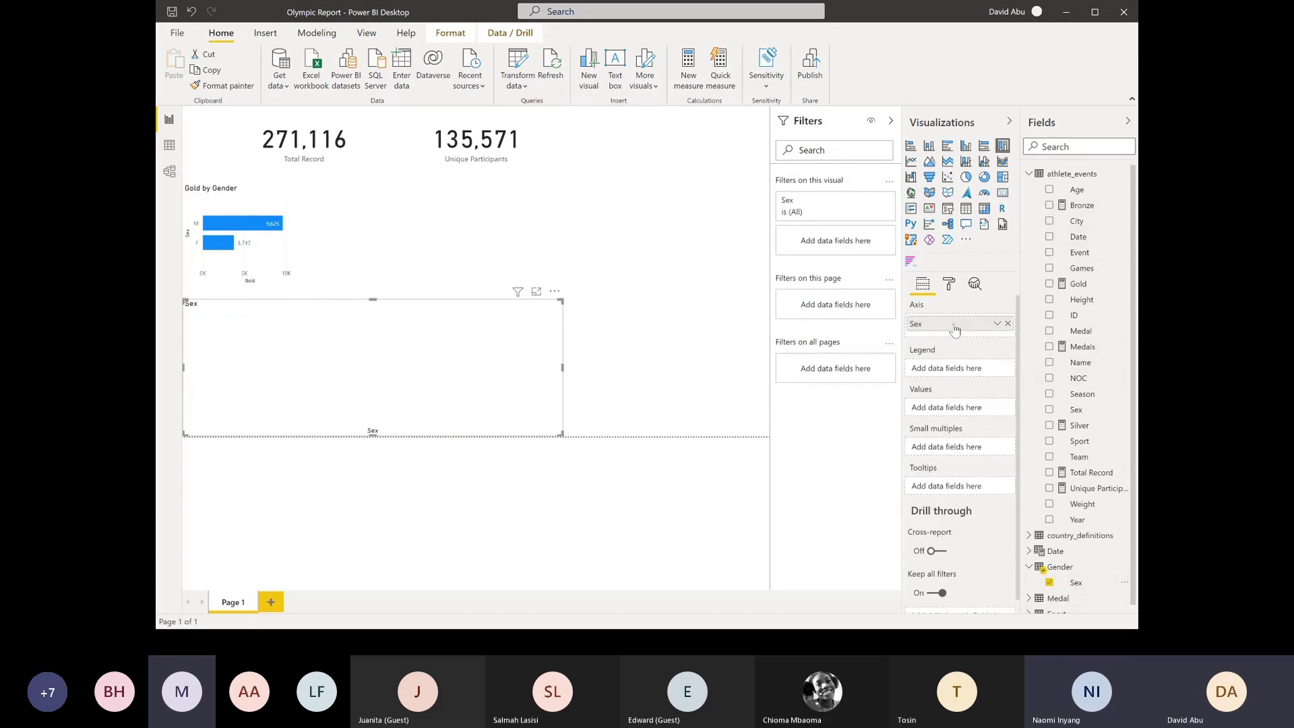
{"action": "left_click_drag", "start_coordinate": [960, 378], "coordinate": [960, 378]}
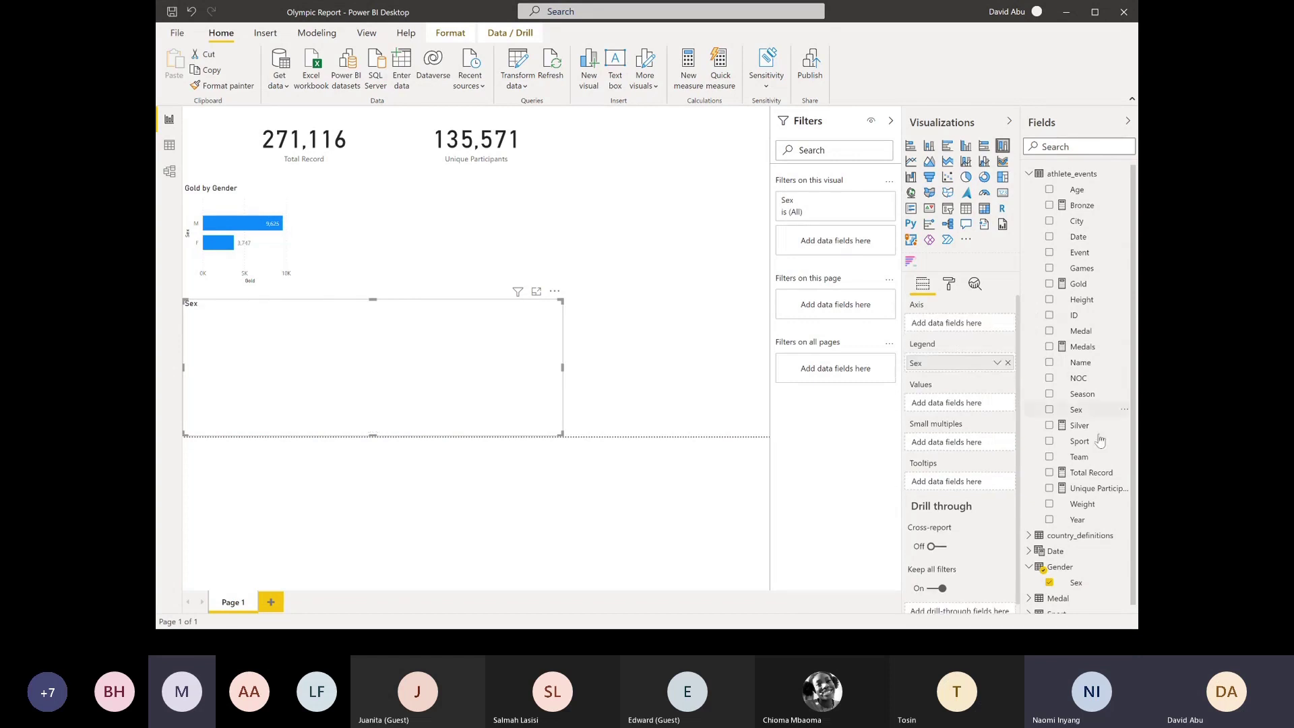
Put Year from the Date table on the column chart's axis and the Total Record measure in its values
{"action": "scroll", "coordinate": [1037, 579], "scroll_direction": "down", "scroll_amount": 1}
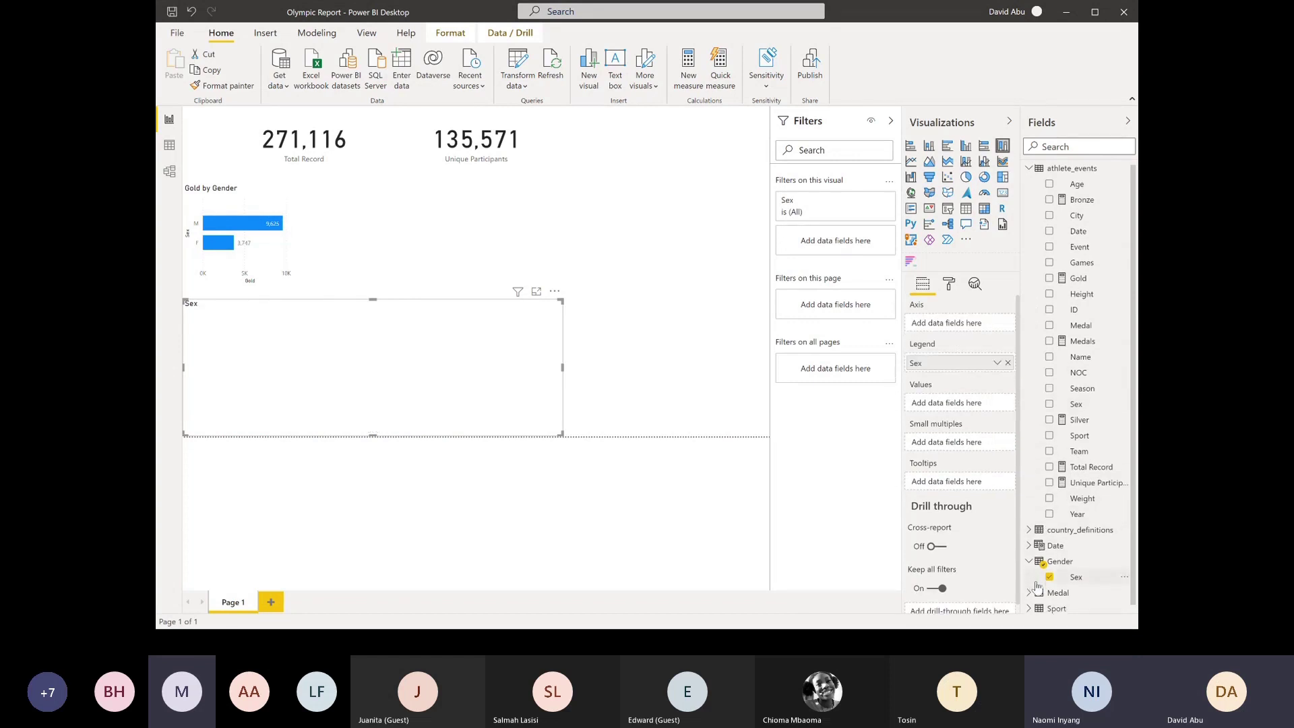
{"action": "left_click", "coordinate": [1029, 543]}
{"action": "left_click", "coordinate": [1049, 575]}
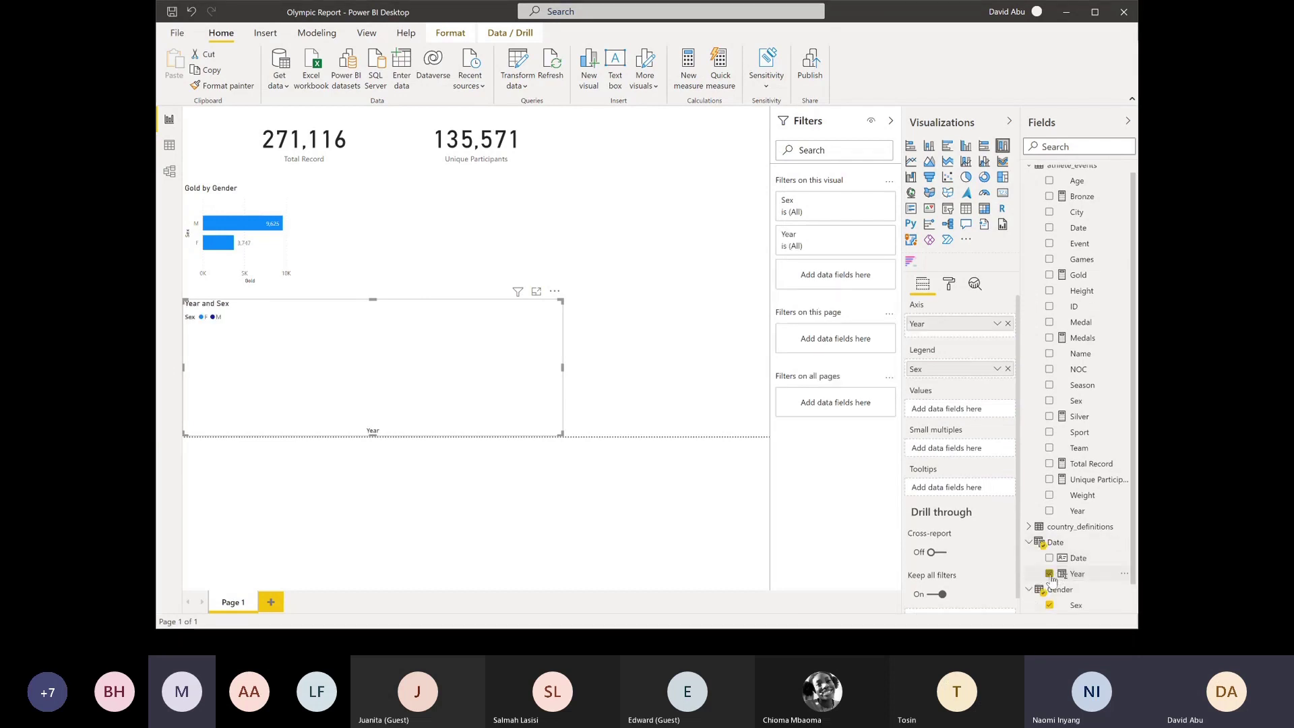
{"action": "left_click", "coordinate": [1050, 466]}
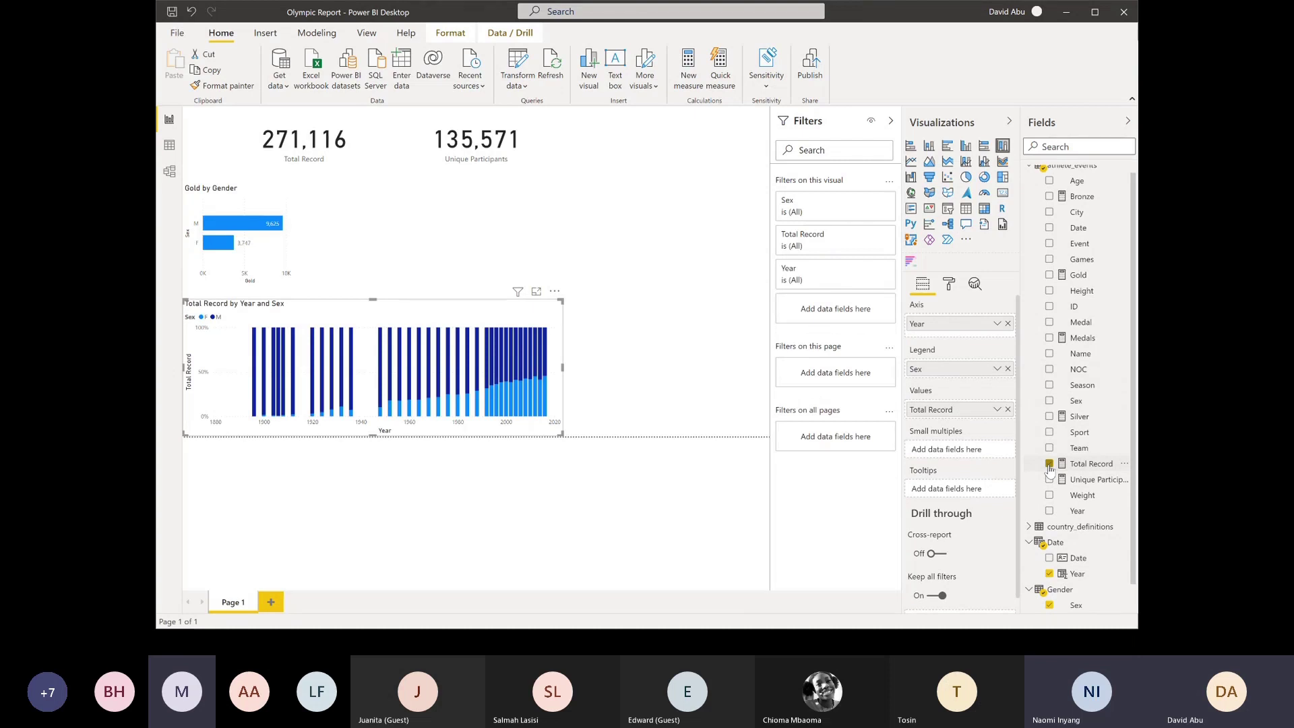
Replace the column chart's axis field with Year from the athlete_events table
{"action": "left_click", "coordinate": [1049, 573]}
{"action": "left_click", "coordinate": [1049, 512]}
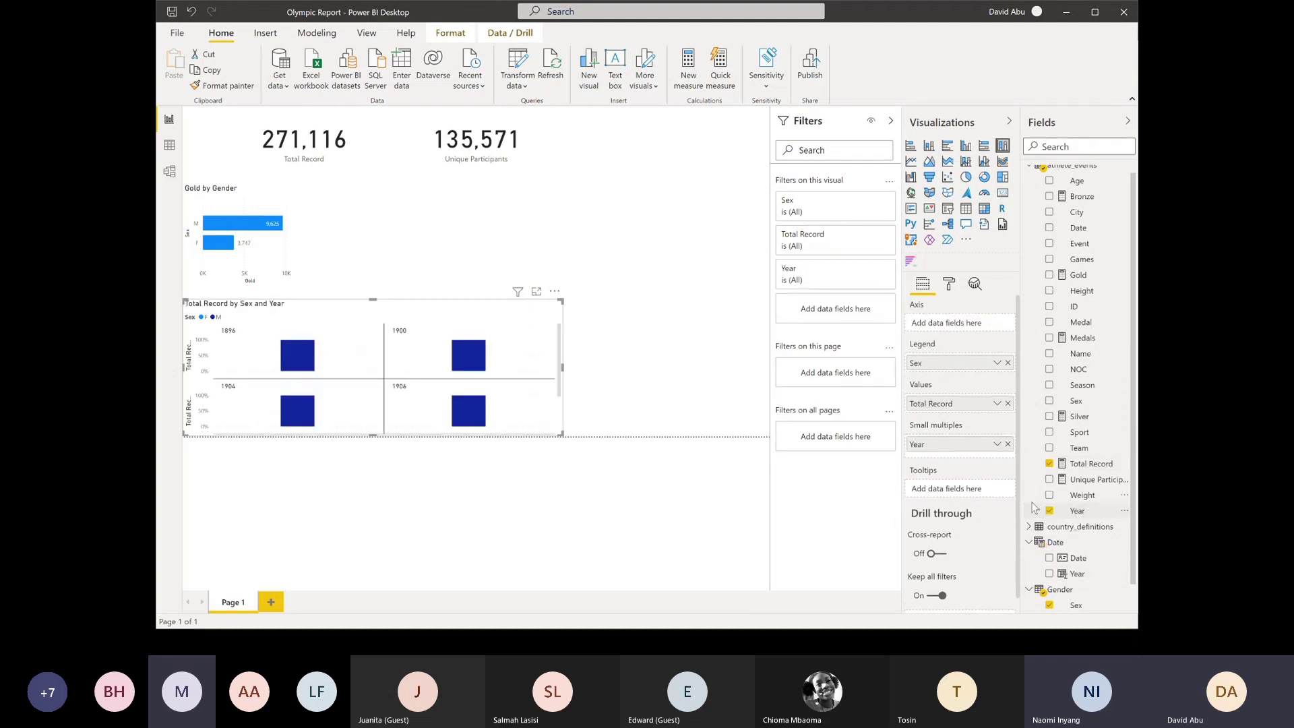
{"action": "left_click_drag", "start_coordinate": [930, 447], "coordinate": [934, 326]}
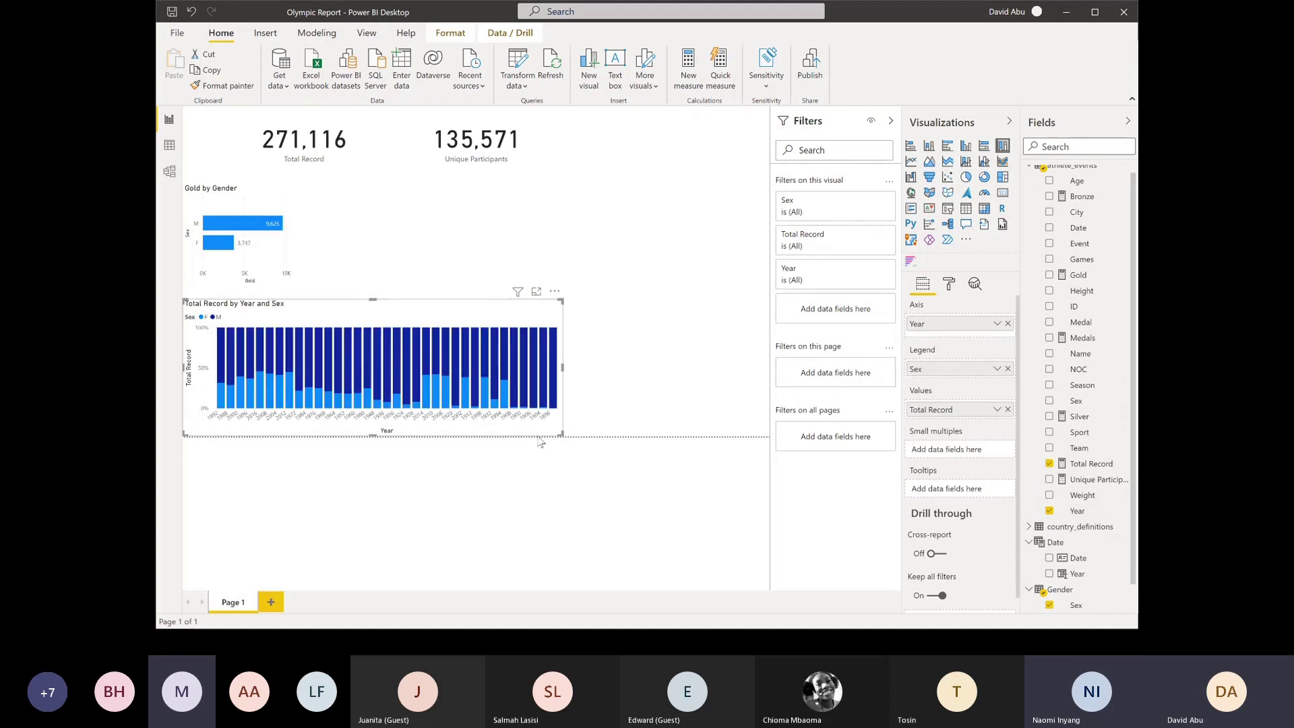
Sort the Total Record by Year and Sex chart by Year in ascending order and enlarge it slightly
{"action": "left_click", "coordinate": [554, 293]}
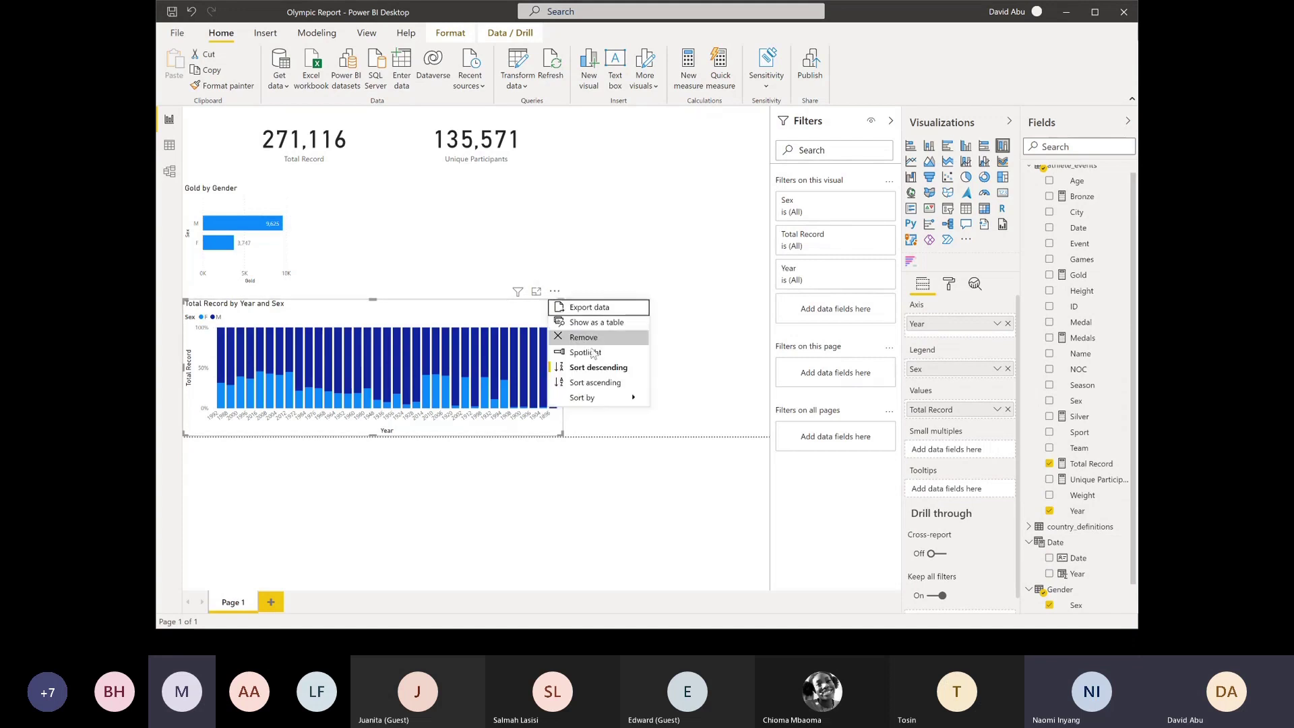
{"action": "mouse_move", "coordinate": [603, 397]}
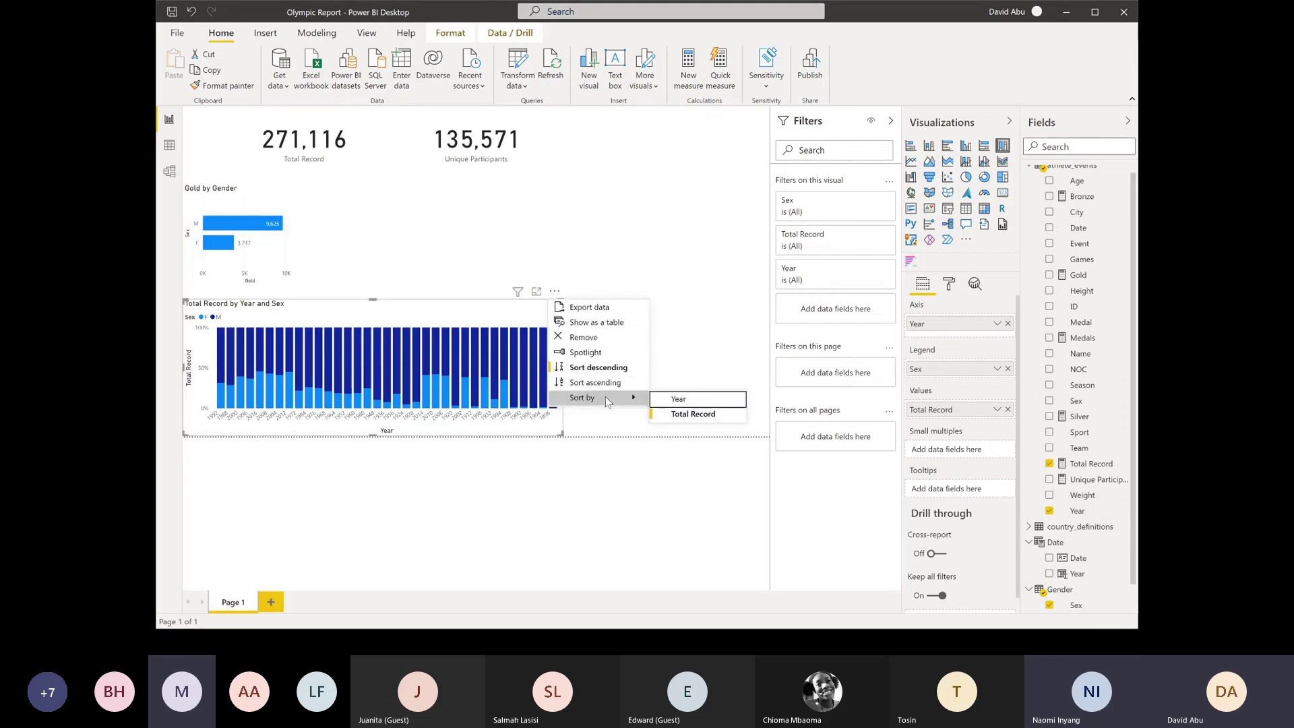
{"action": "left_click", "coordinate": [676, 401]}
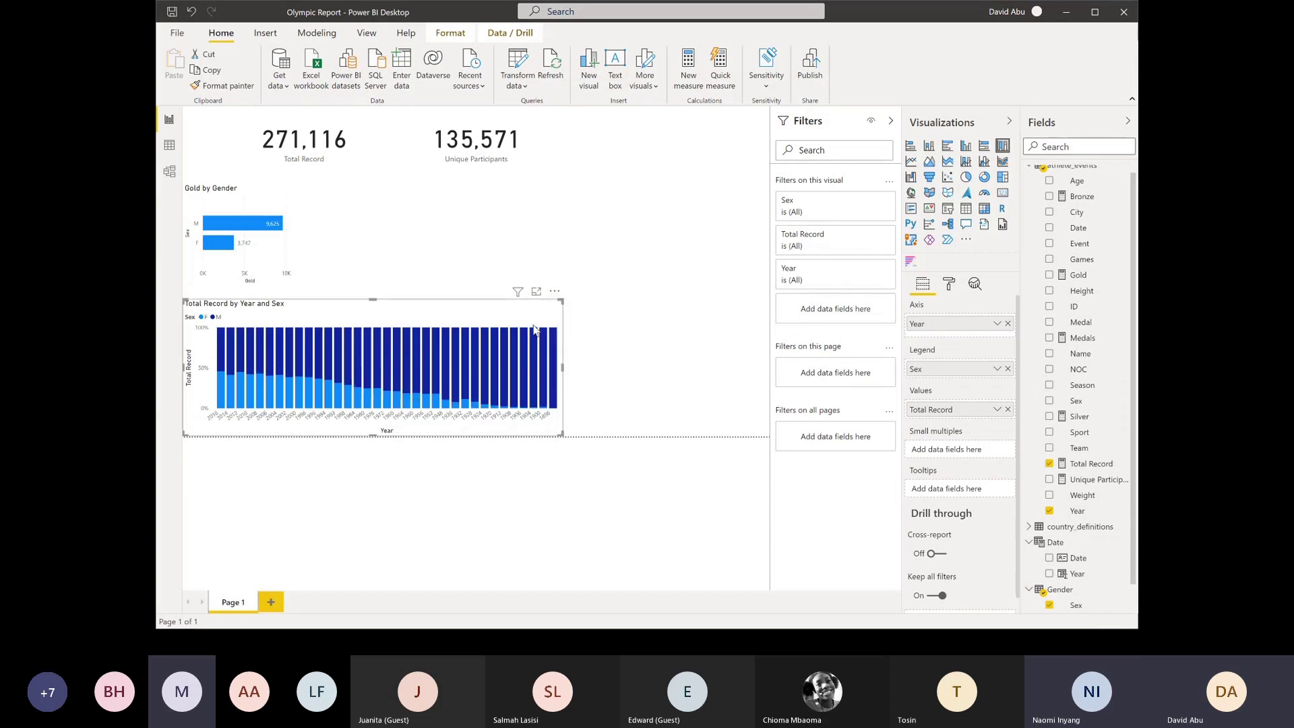
{"action": "left_click", "coordinate": [554, 292]}
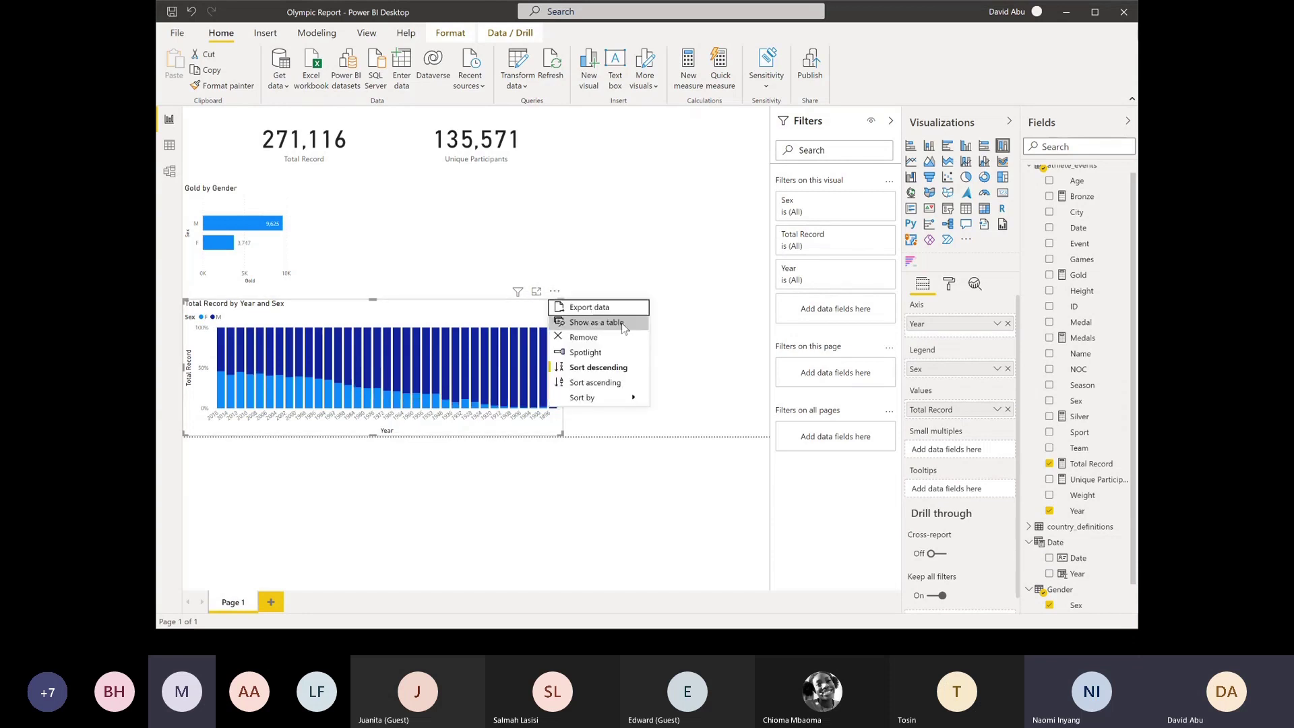
{"action": "left_click", "coordinate": [597, 382]}
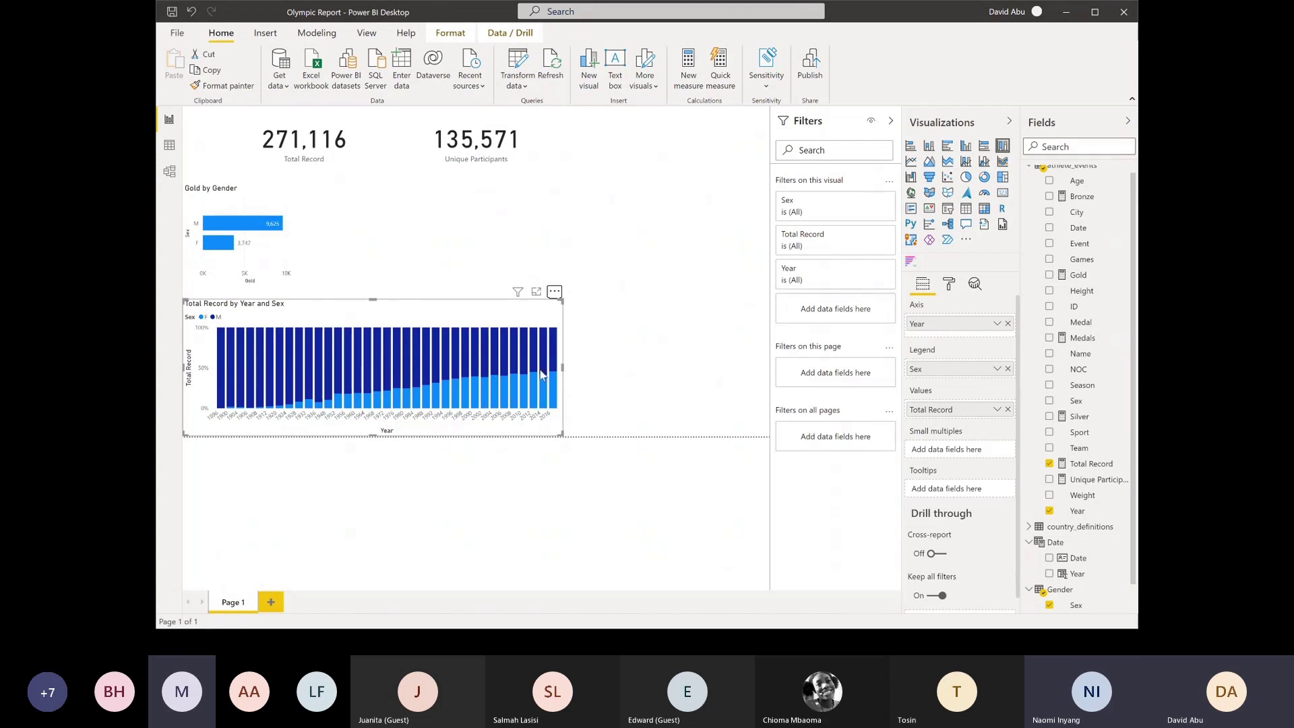
{"action": "left_click_drag", "start_coordinate": [563, 301], "coordinate": [598, 298]}
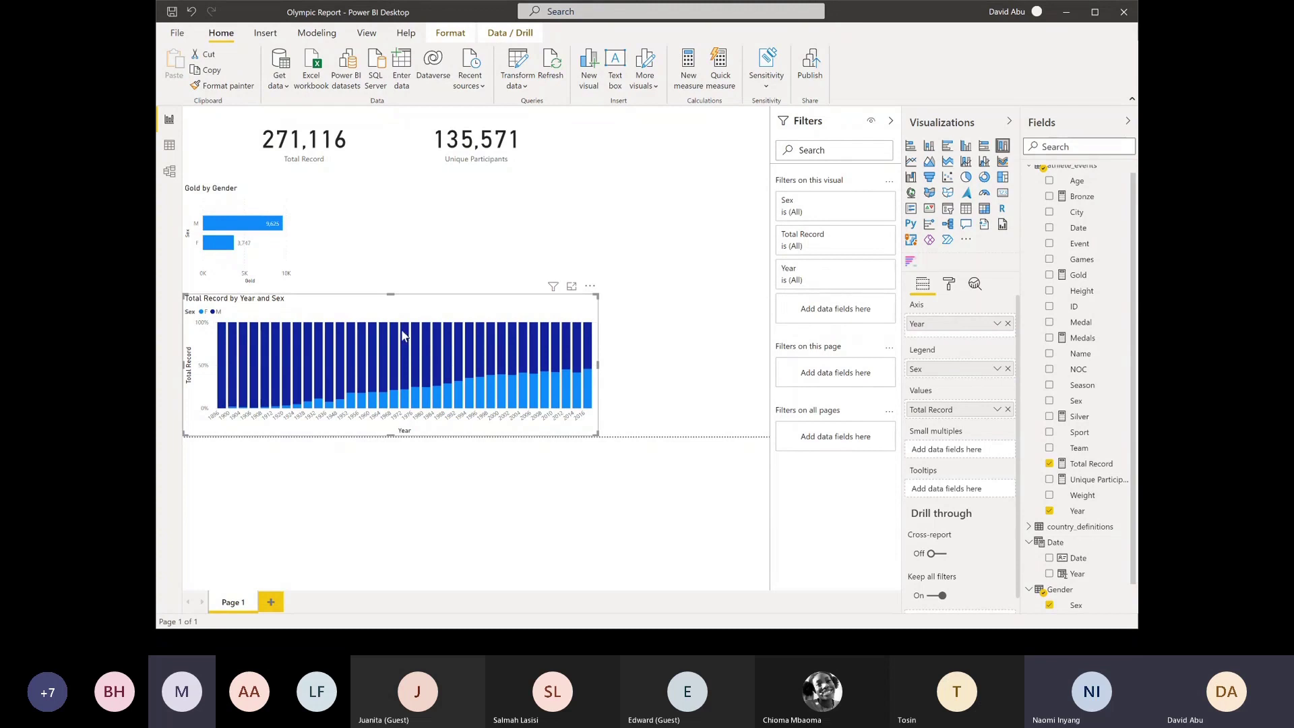
{"action": "left_click", "coordinate": [950, 287]}
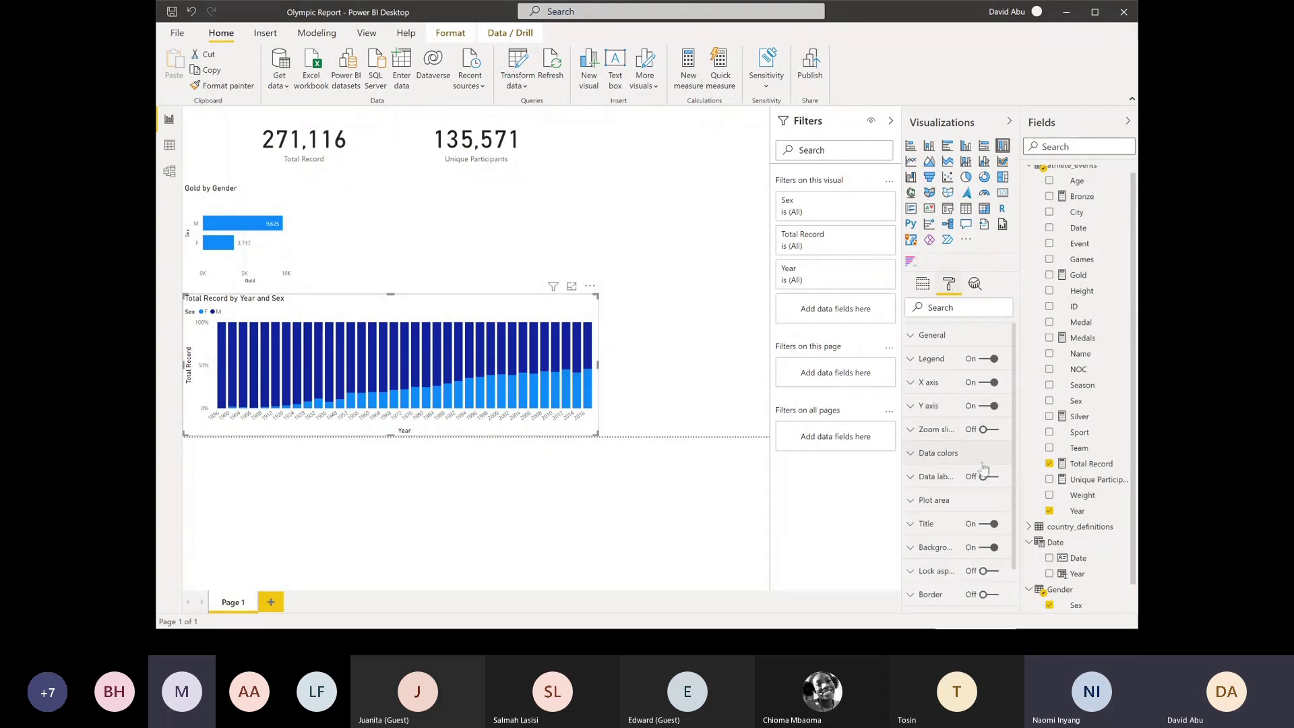
{"action": "left_click", "coordinate": [988, 477]}
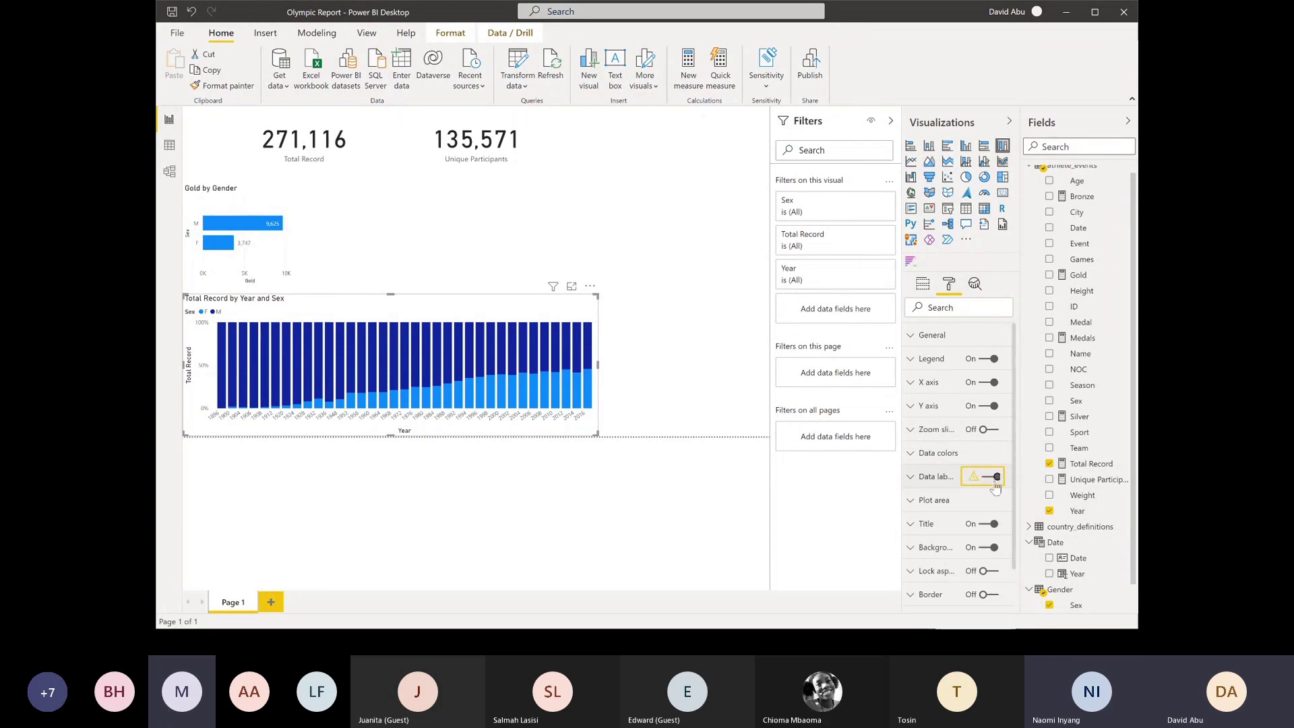
{"action": "left_click", "coordinate": [921, 480]}
{"action": "left_click", "coordinate": [991, 477]}
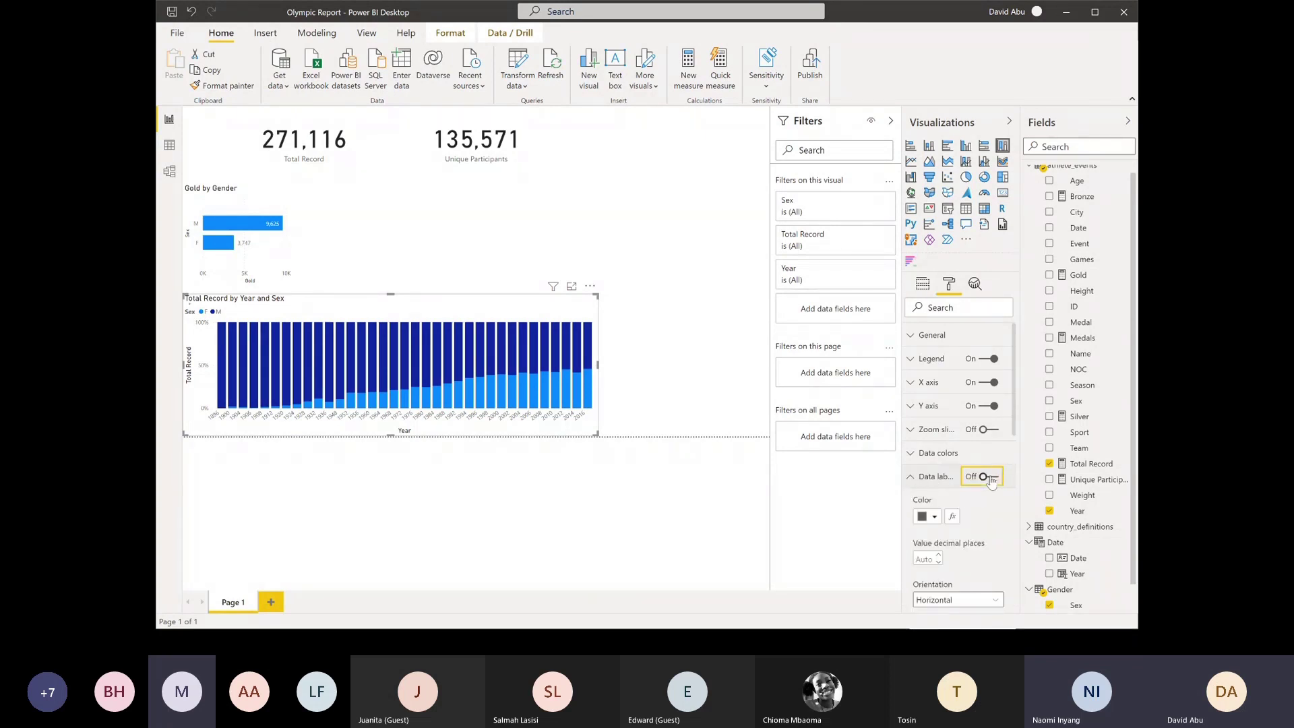
{"action": "left_click", "coordinate": [918, 477]}
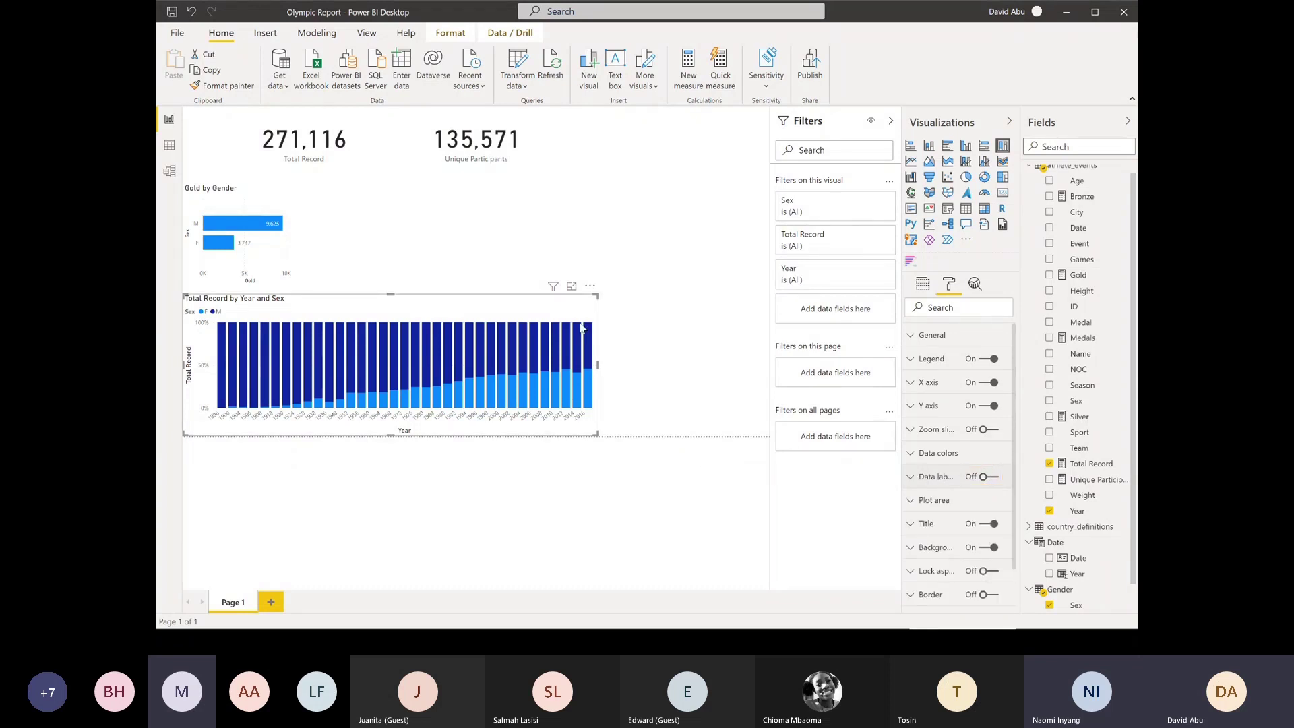
Reduce the width and height of the Total Record by Year and Sex chart slightly
{"action": "mouse_move", "coordinate": [597, 295]}
{"action": "left_mouse_down"}
{"action": "mouse_move", "coordinate": [513, 304]}
{"action": "mouse_move", "coordinate": [585, 305]}
{"action": "left_mouse_up"}
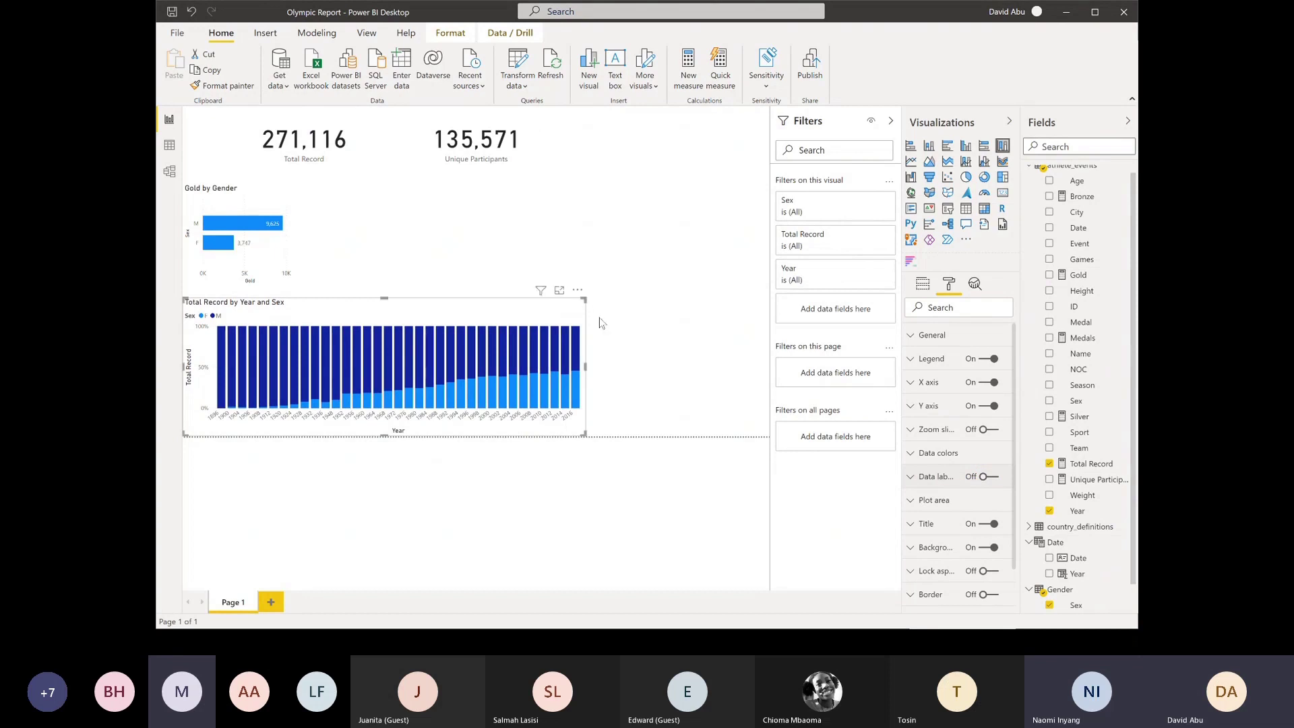
{"action": "left_click", "coordinate": [602, 322]}
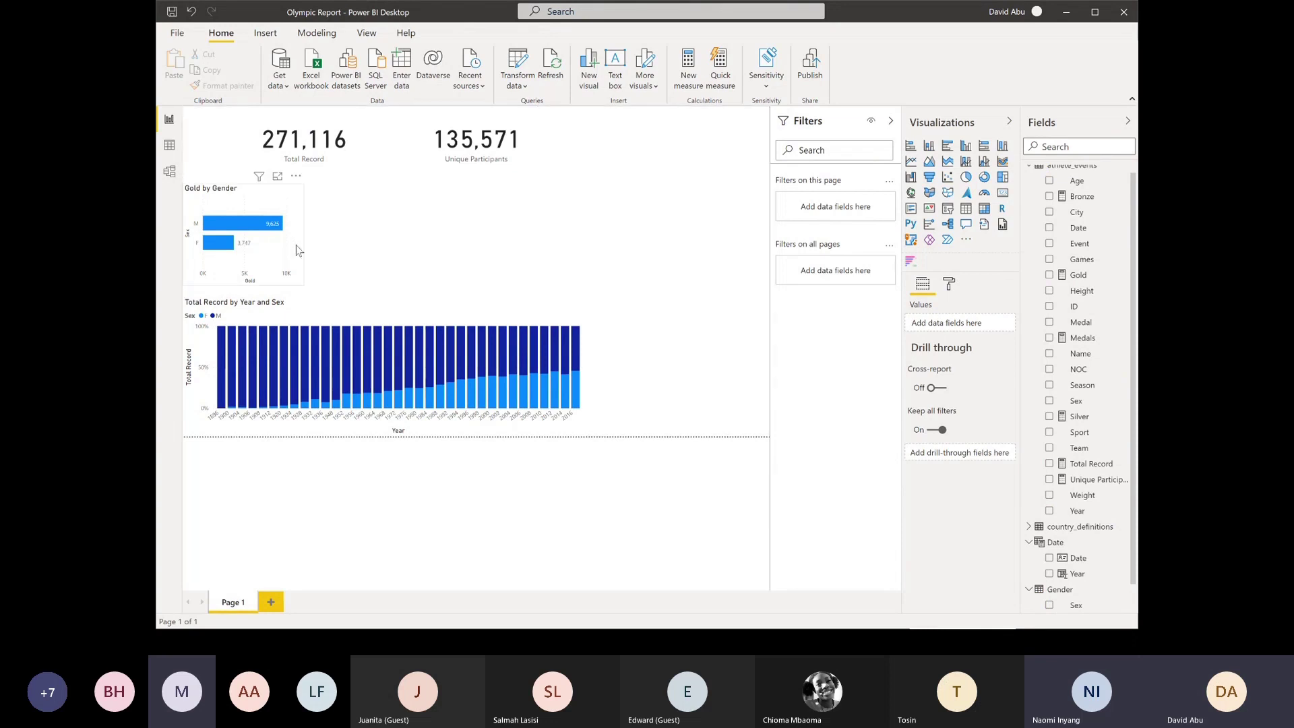
{"action": "left_click", "coordinate": [299, 250]}
Shrink the Total Record and Unique Participants cards and place them side by side above the Gold by Gender chart
{"action": "left_click", "coordinate": [335, 170]}
{"action": "left_click_drag", "start_coordinate": [337, 173], "coordinate": [297, 169]}
{"action": "left_click_drag", "start_coordinate": [443, 155], "coordinate": [325, 153]}
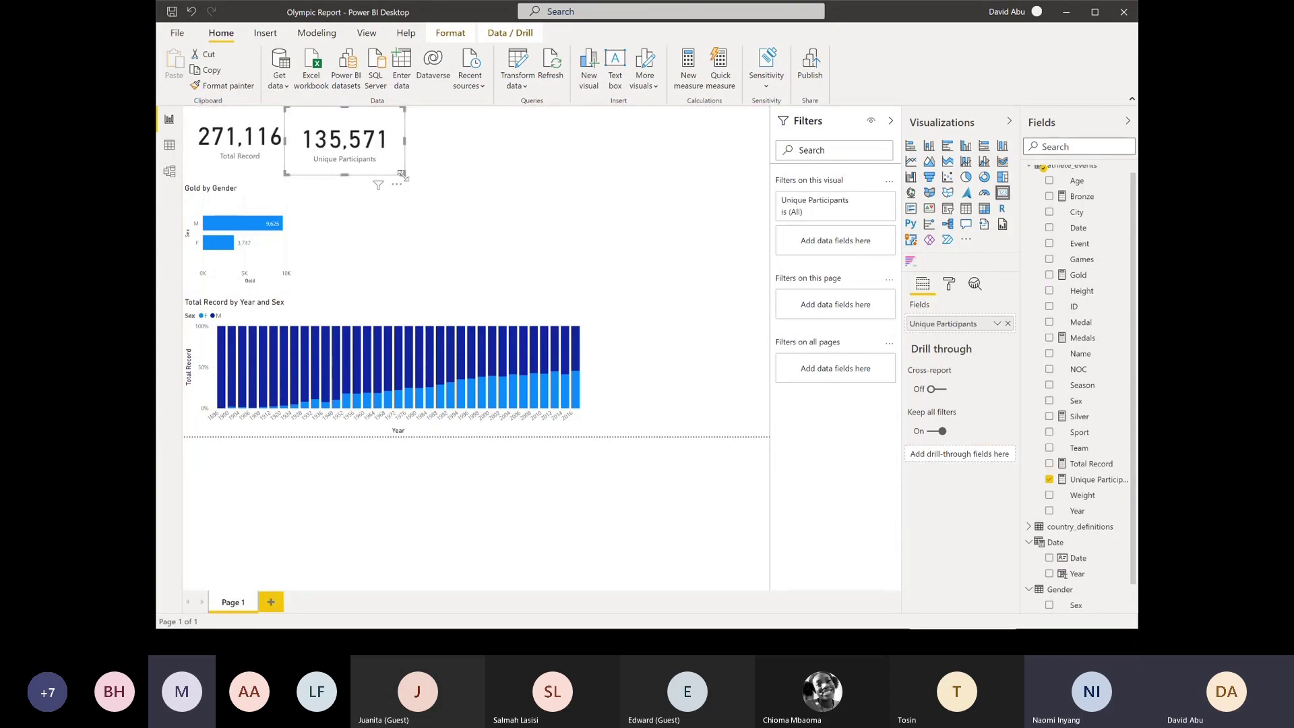
{"action": "left_click_drag", "start_coordinate": [397, 178], "coordinate": [352, 159]}
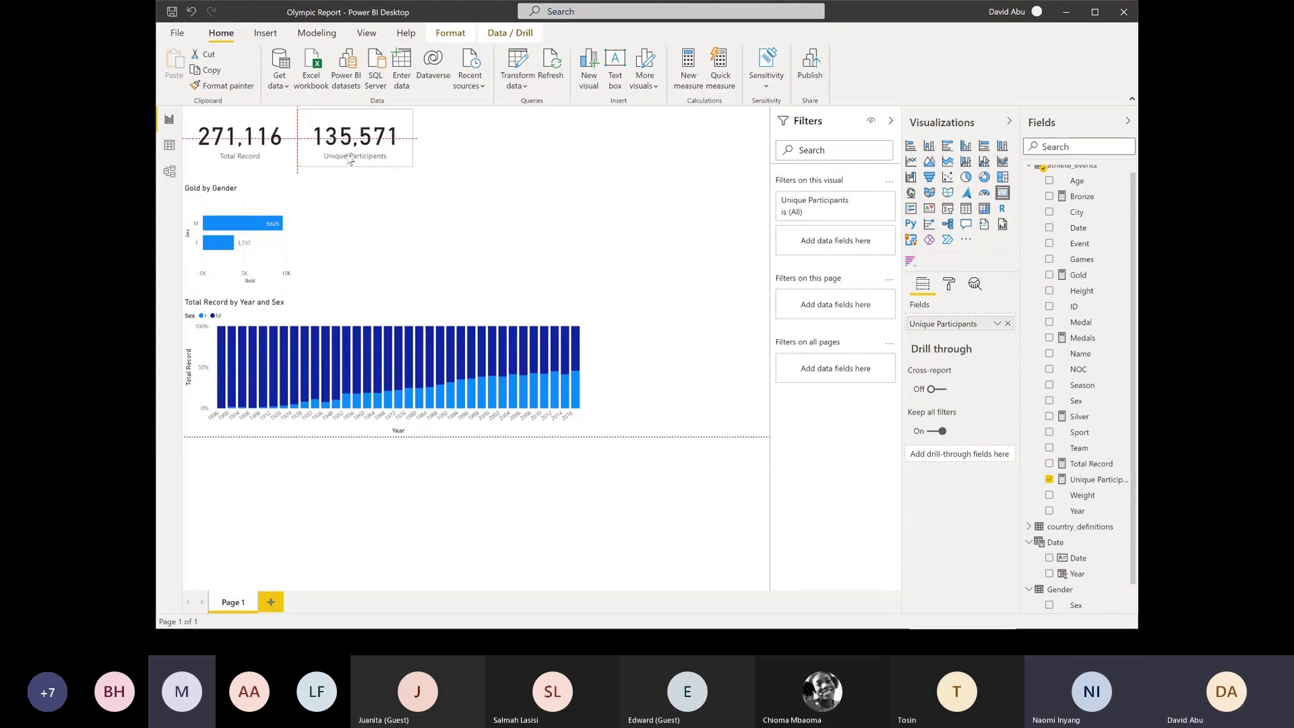
{"action": "left_click", "coordinate": [458, 174]}
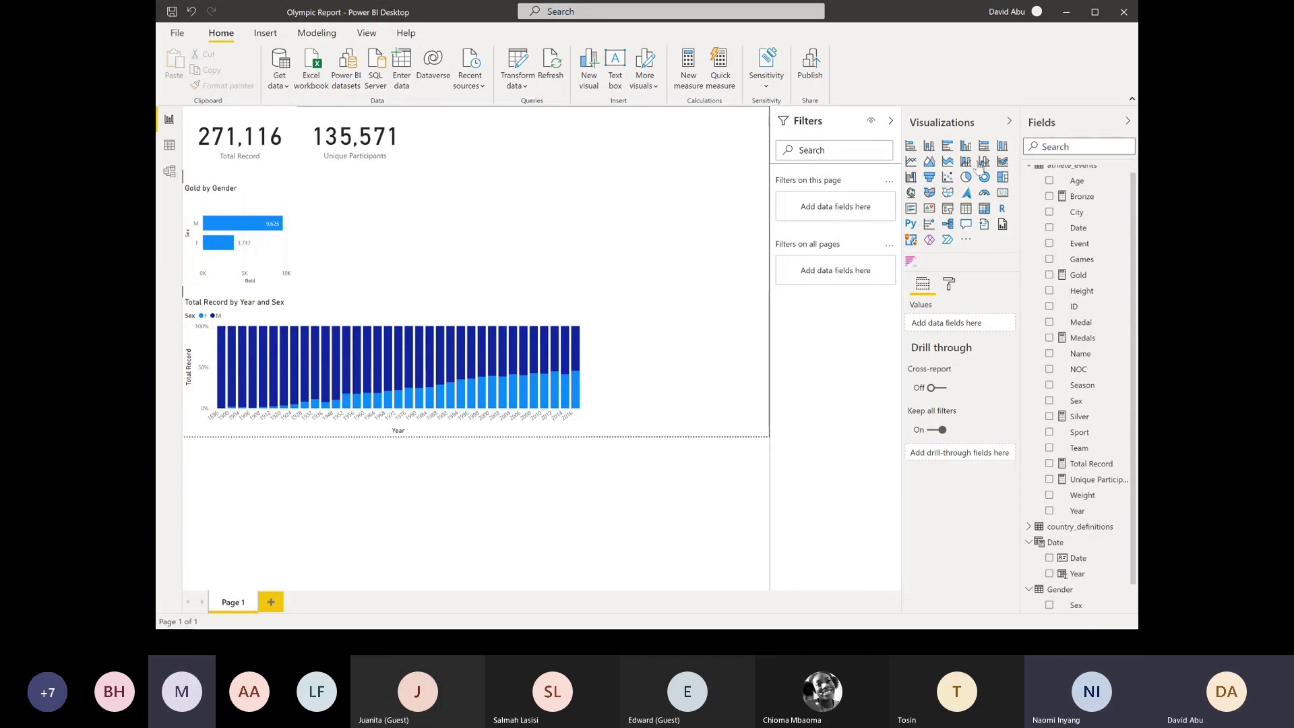
Add a Year slicer using the Date table's Year, move it to the page's upper right corner and set its start year to 1995
{"action": "left_click", "coordinate": [948, 208]}
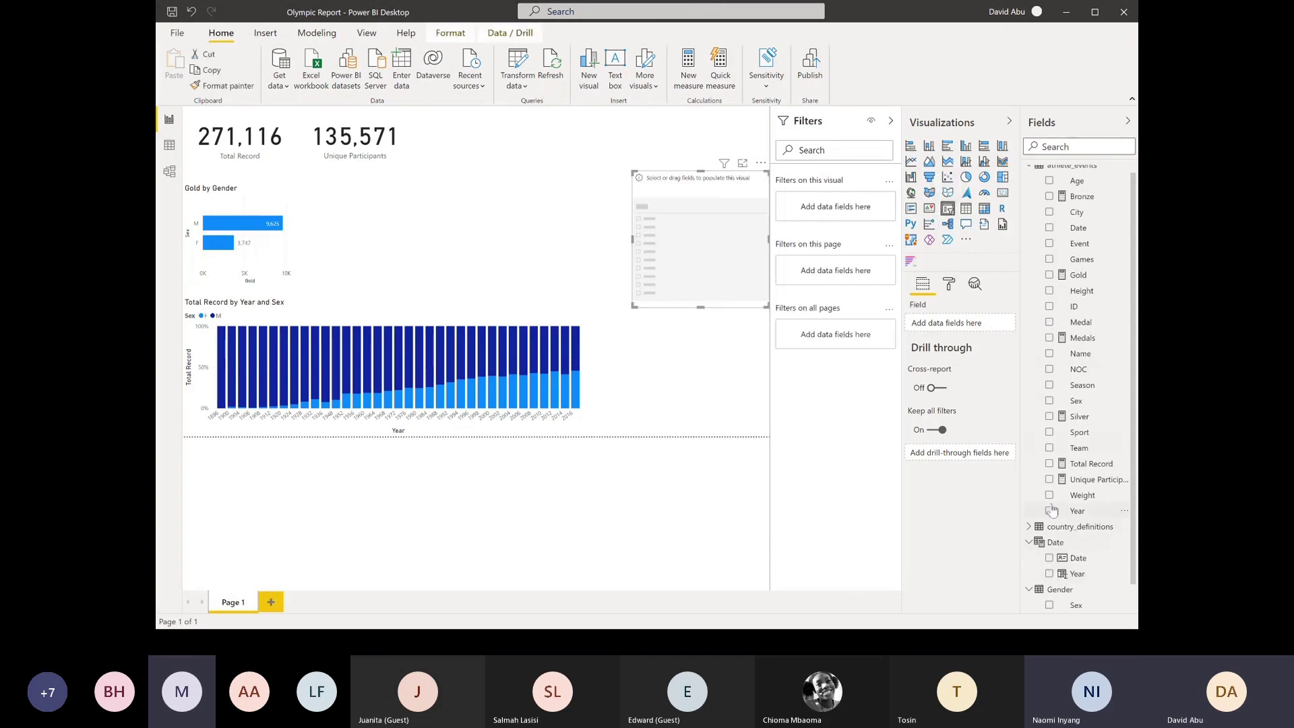
{"action": "left_click_drag", "start_coordinate": [1053, 574], "coordinate": [748, 296]}
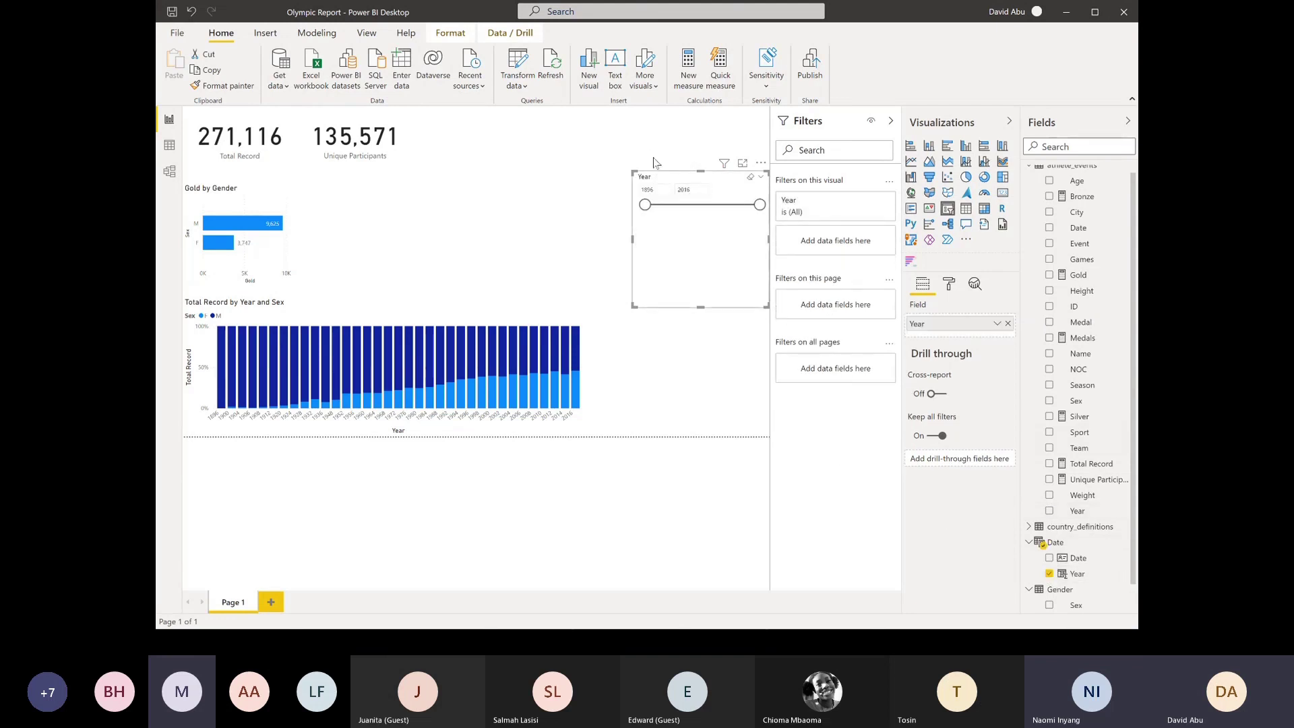
{"action": "left_click_drag", "start_coordinate": [653, 162], "coordinate": [642, 106]}
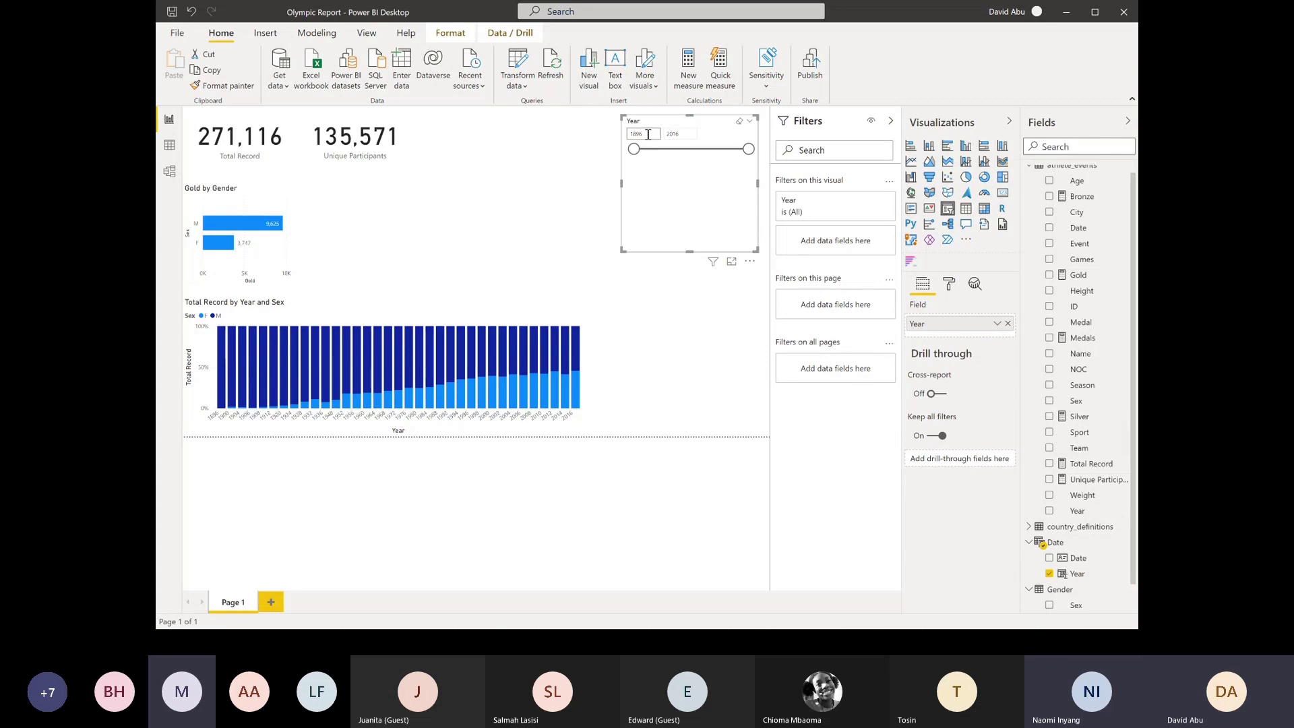
{"action": "double_click", "coordinate": [647, 134]}
{"action": "type", "text": "1995"}
{"action": "left_click", "coordinate": [698, 275]}
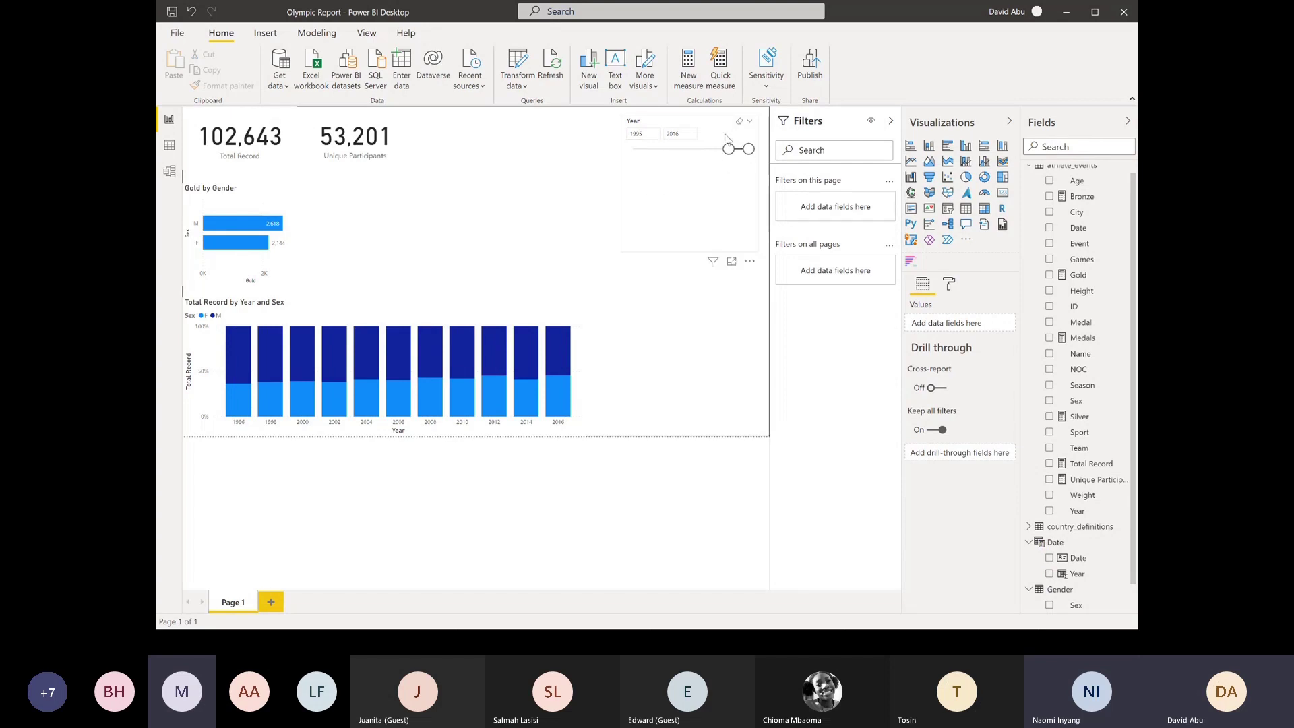
Replace the slicer's field with Year from the athlete_events table and delete the slicer
{"action": "left_click", "coordinate": [689, 189]}
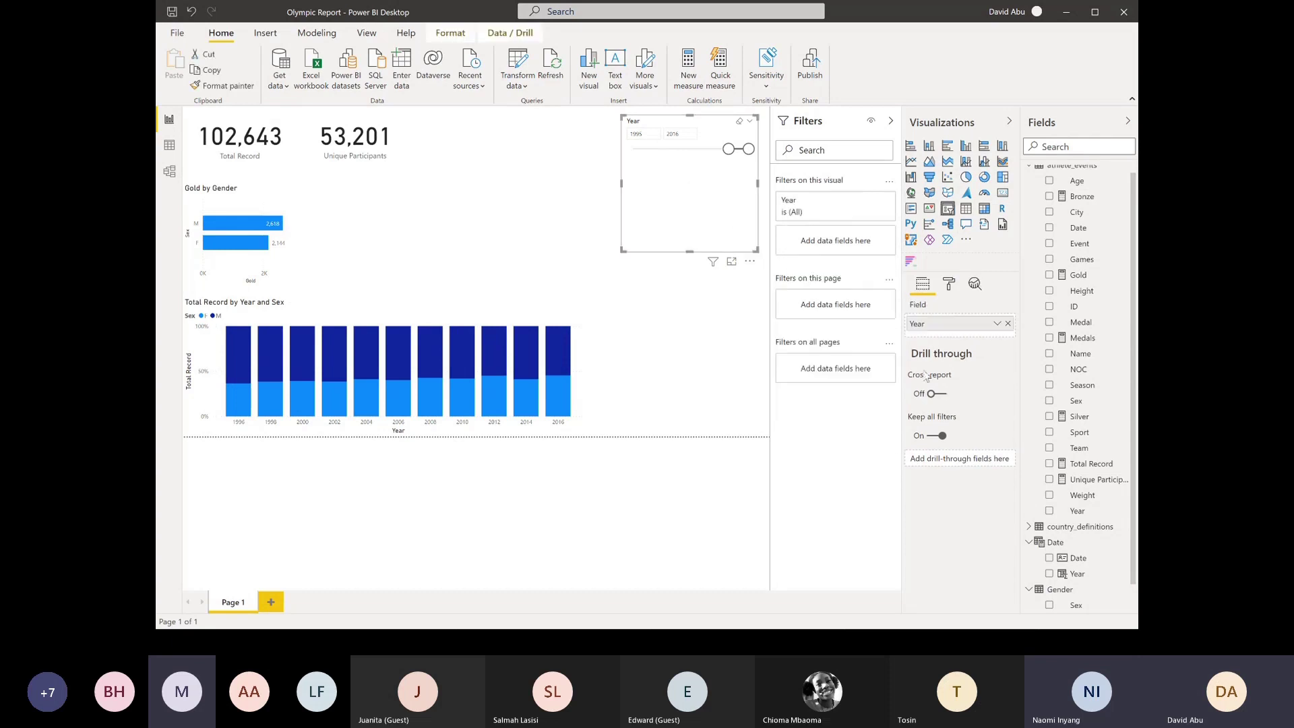
{"action": "left_click_drag", "start_coordinate": [1113, 516], "coordinate": [937, 329]}
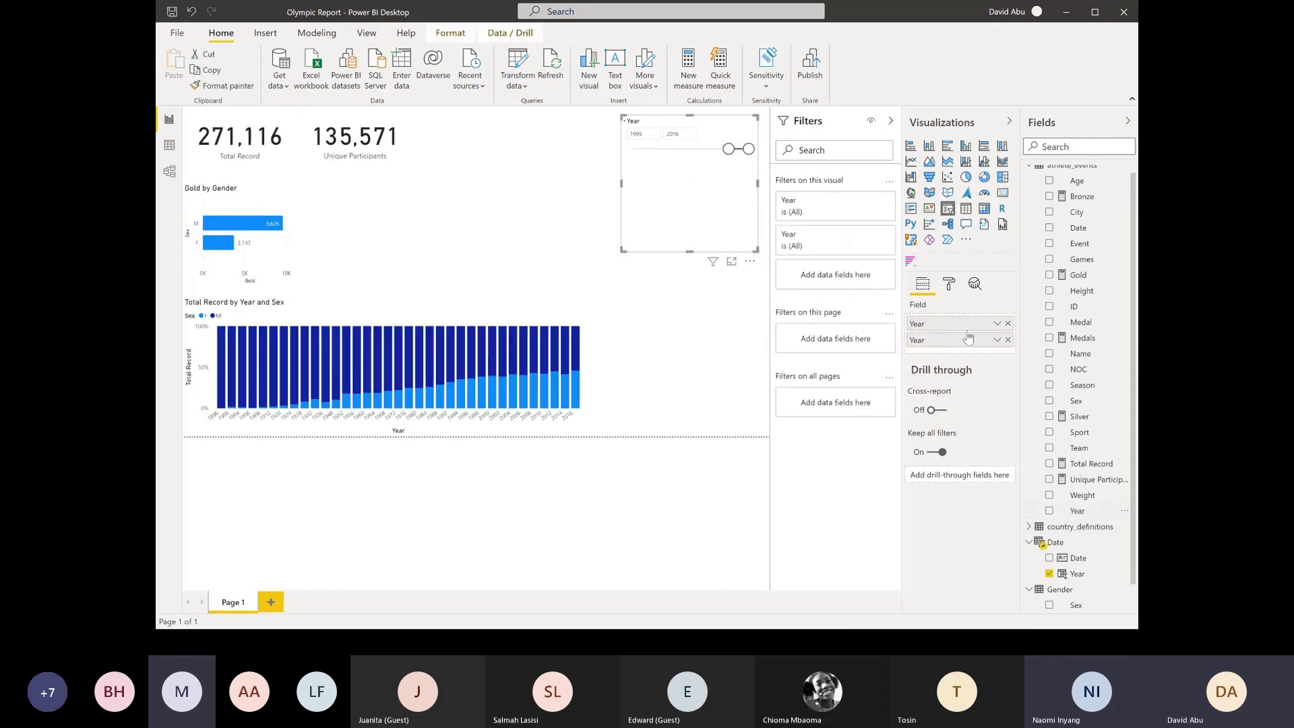
{"action": "left_click", "coordinate": [1008, 326]}
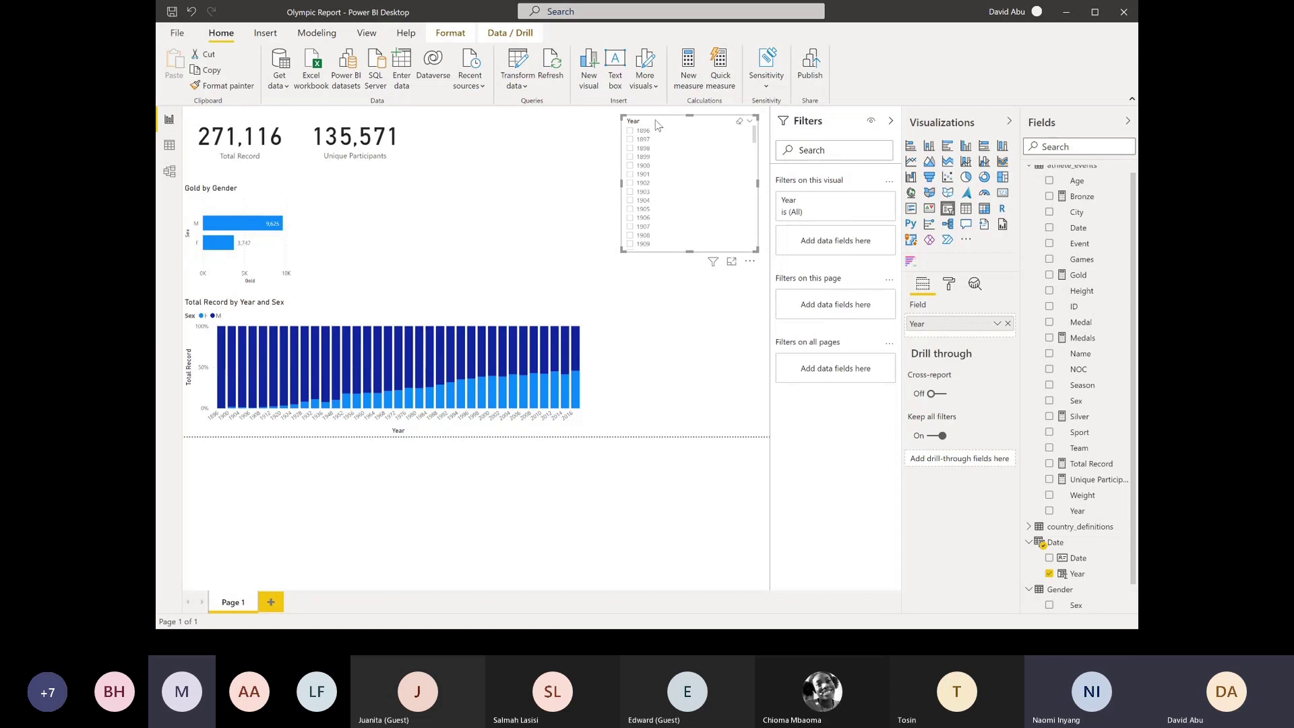
{"action": "key", "text": "Delete"}
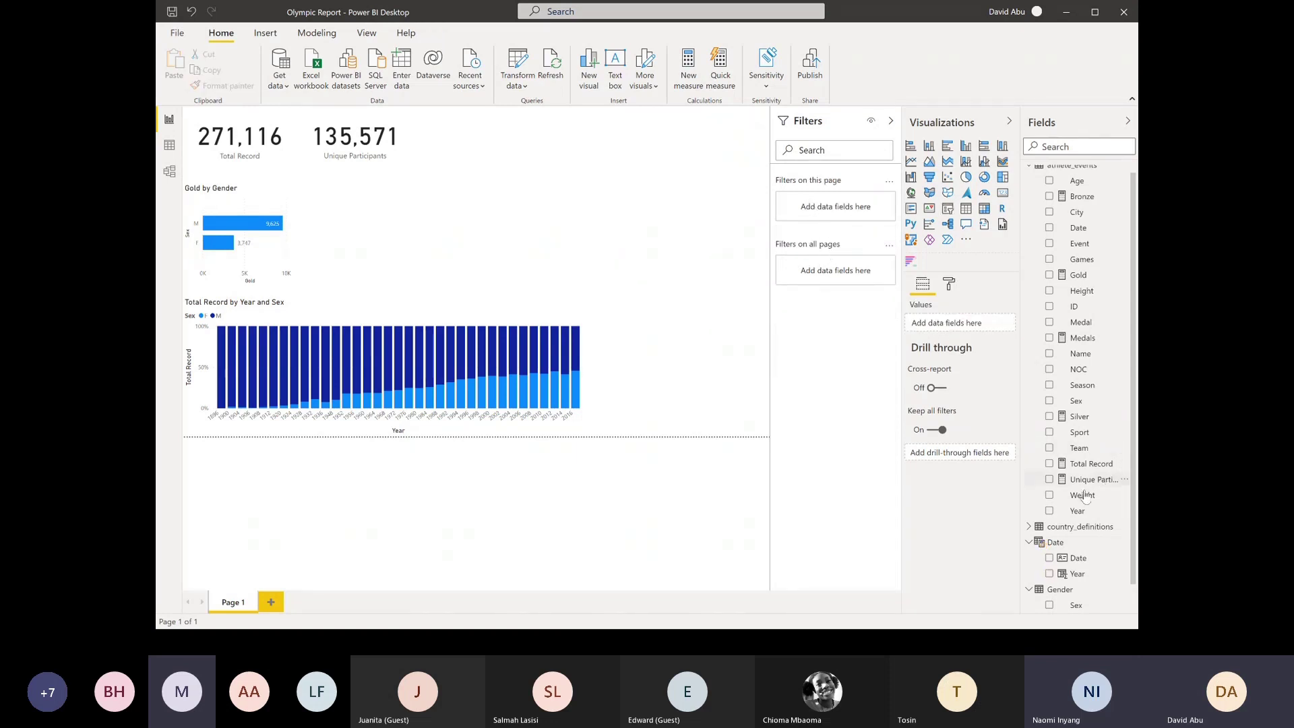
Add a page-level filter on Year from athlete_events and include every listed year from 1994 to 2006
{"action": "left_click_drag", "start_coordinate": [1082, 512], "coordinate": [814, 210]}
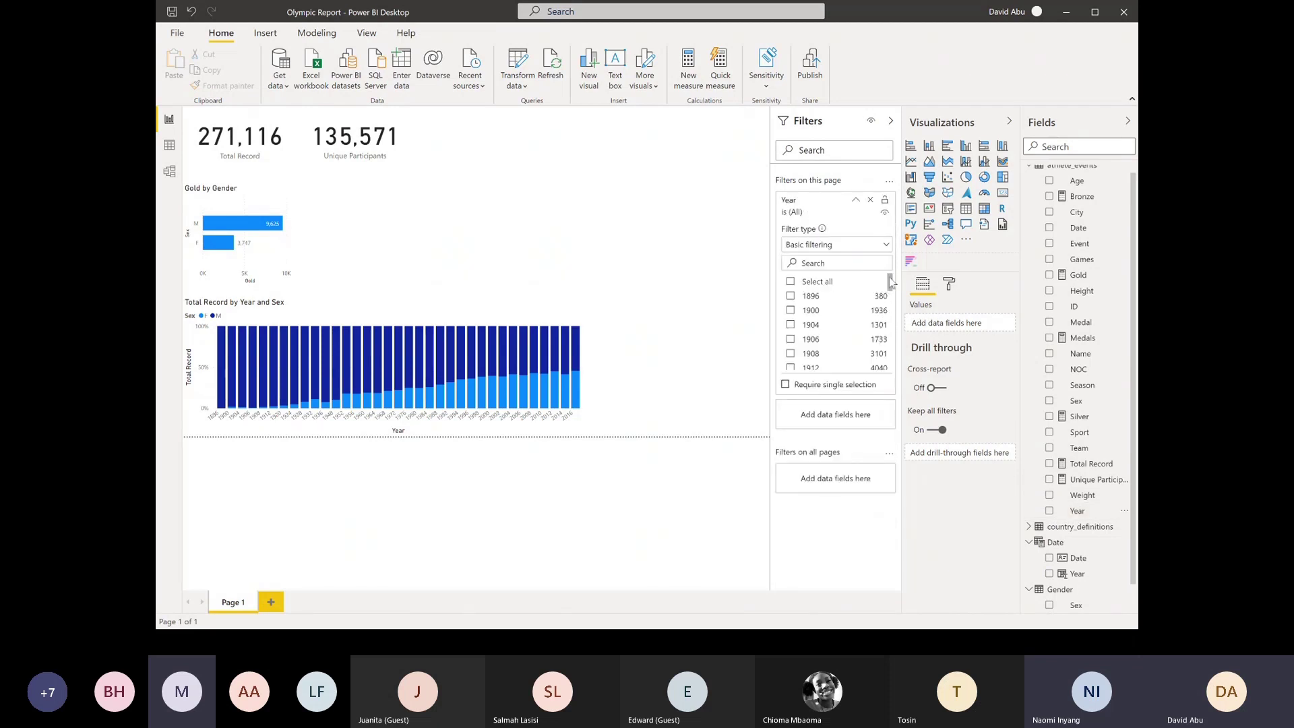
{"action": "left_click_drag", "start_coordinate": [889, 285], "coordinate": [897, 356]}
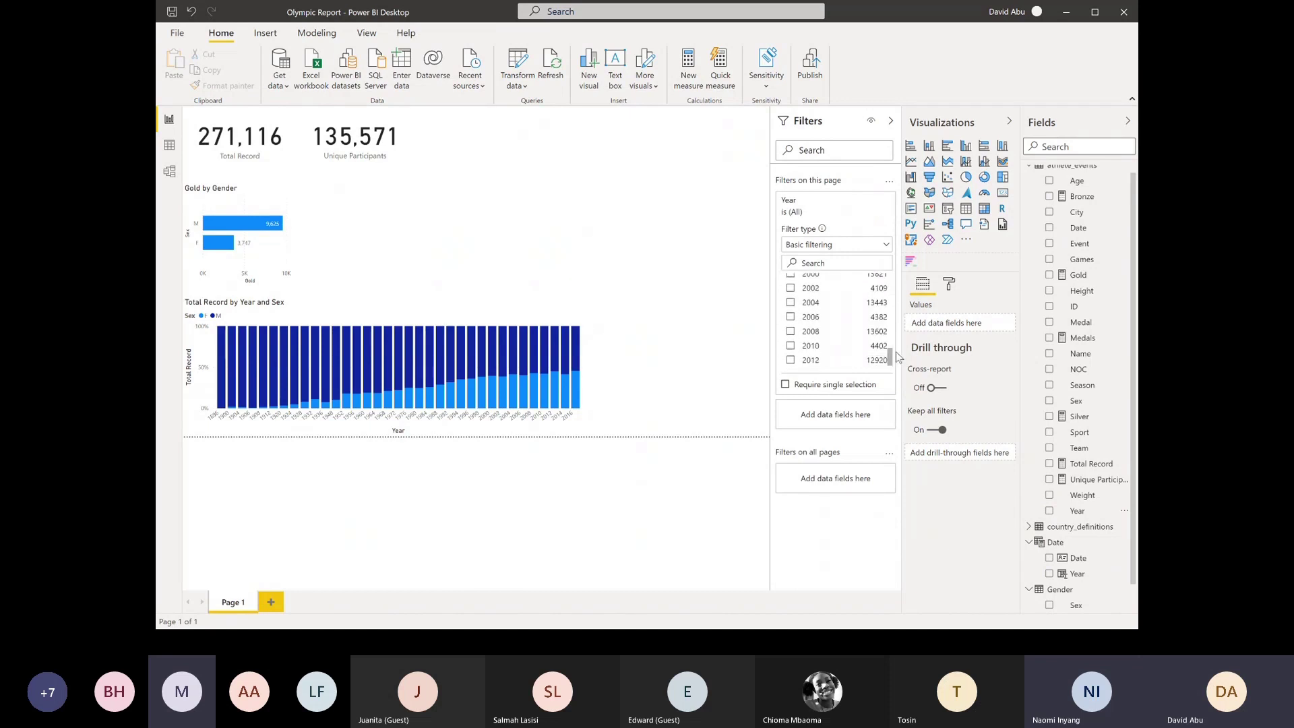
{"action": "scroll", "coordinate": [802, 344], "scroll_direction": "up", "scroll_amount": 3}
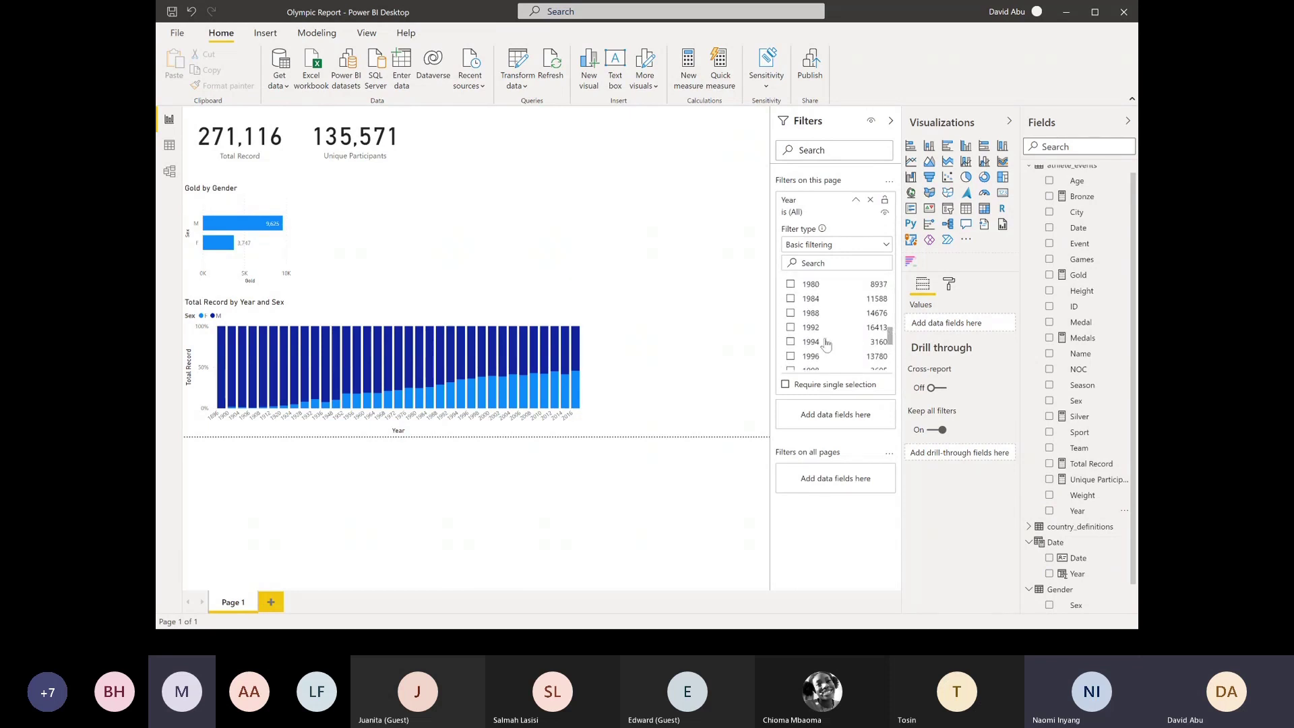
{"action": "left_click", "coordinate": [791, 342]}
{"action": "scroll", "coordinate": [792, 362], "scroll_direction": "down", "scroll_amount": 3}
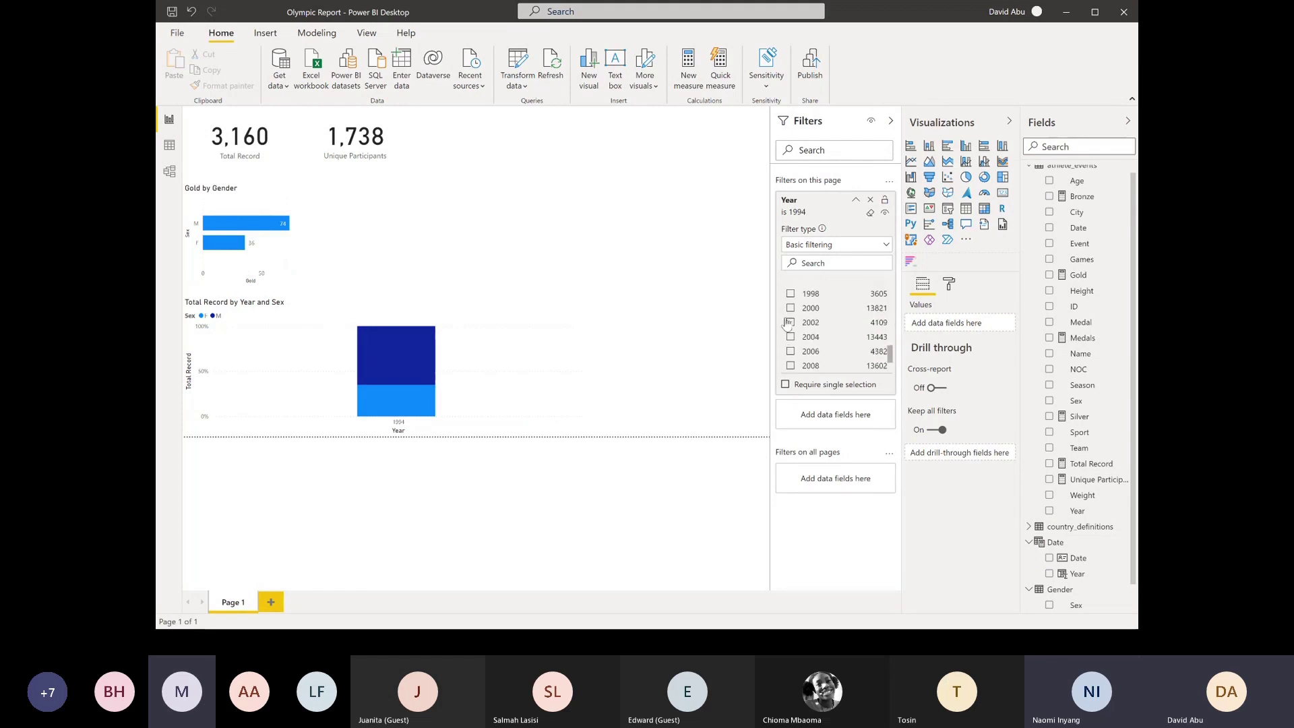
{"action": "left_click", "coordinate": [791, 290]}
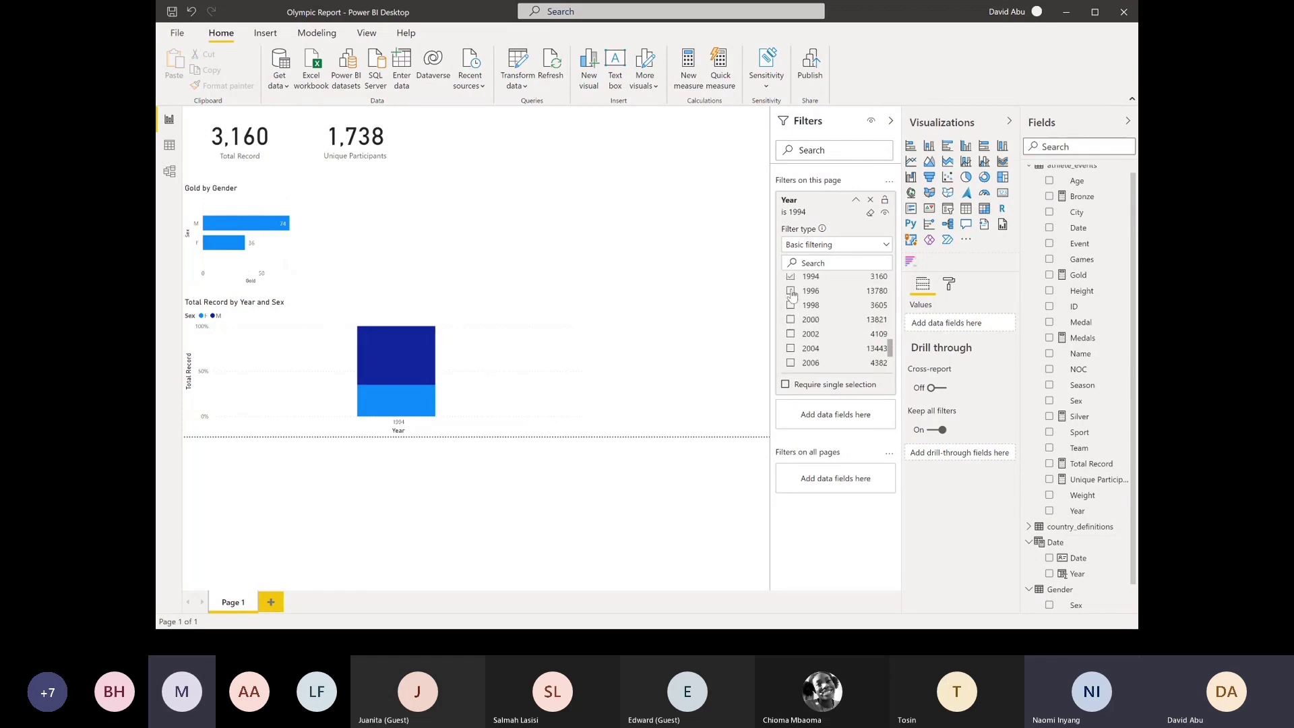
{"action": "left_click", "coordinate": [791, 305]}
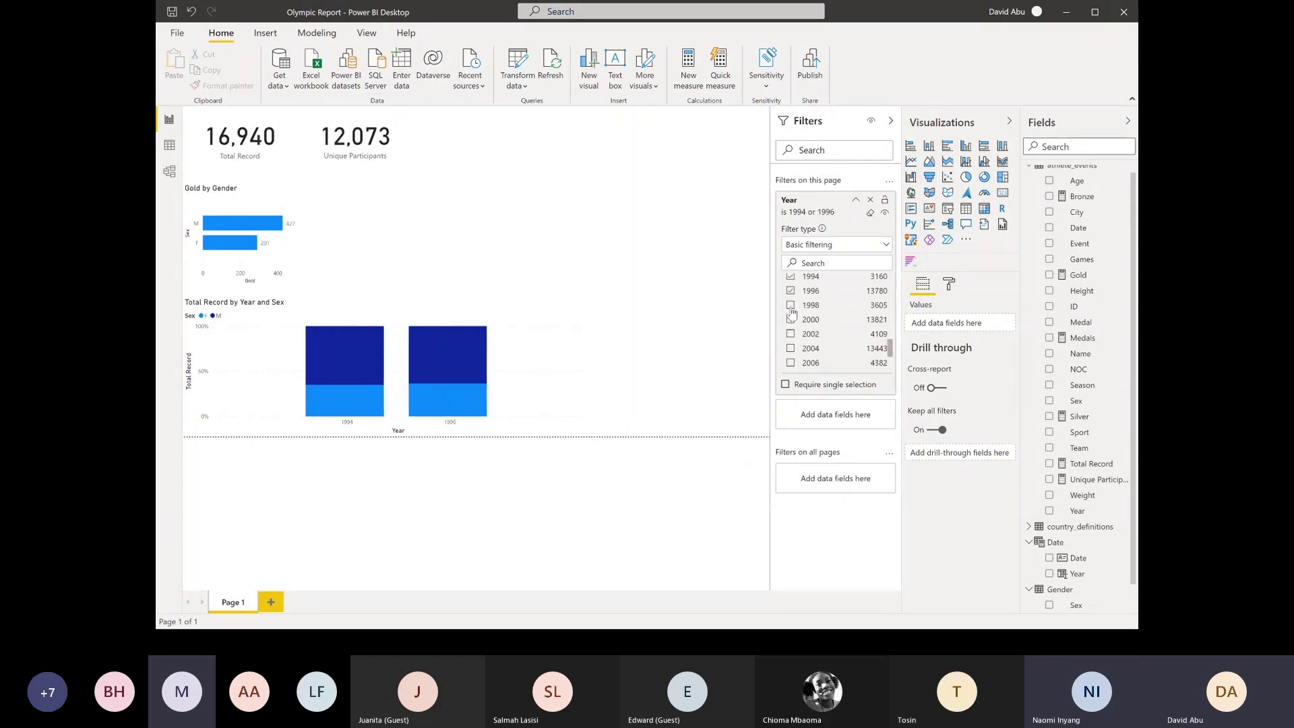
{"action": "left_click", "coordinate": [791, 320]}
{"action": "left_click", "coordinate": [791, 334]}
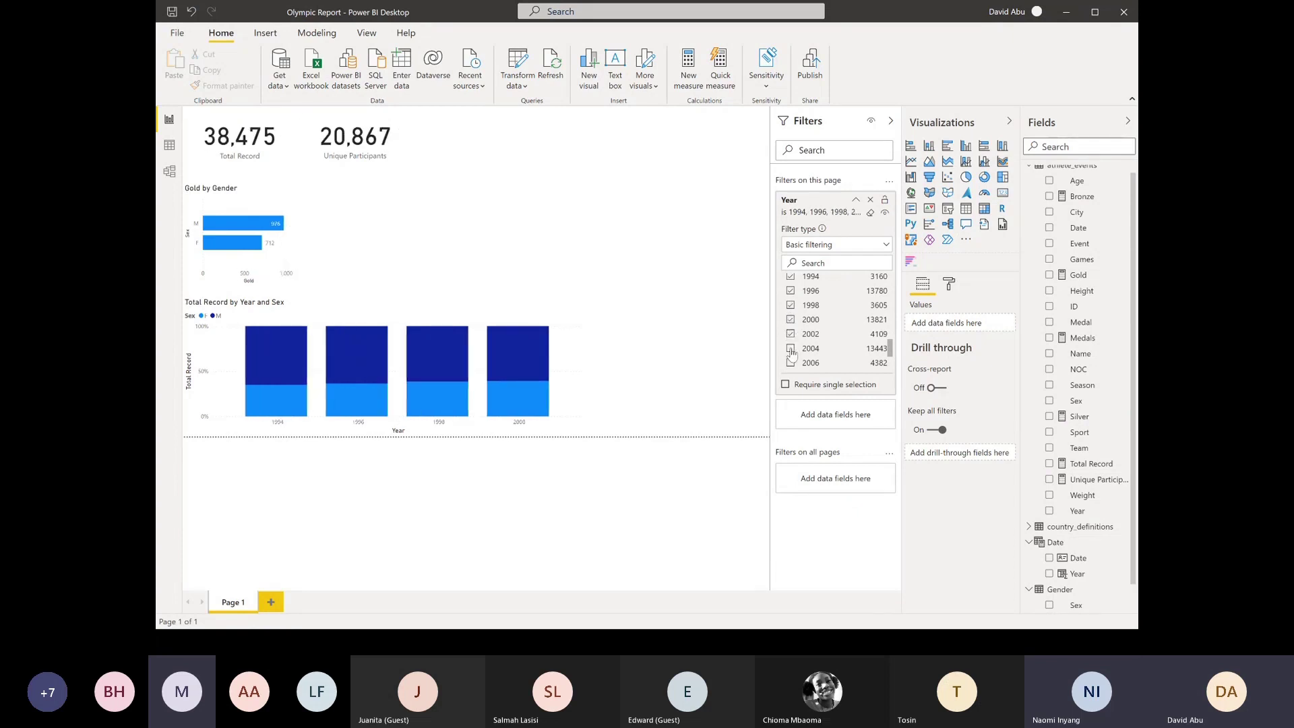
{"action": "left_click", "coordinate": [791, 349]}
{"action": "left_click", "coordinate": [791, 362]}
Extend the page-level Year filter with 2008, 2010, 2012, 2014 and 2016
{"action": "scroll", "coordinate": [792, 361], "scroll_direction": "down", "scroll_amount": 2}
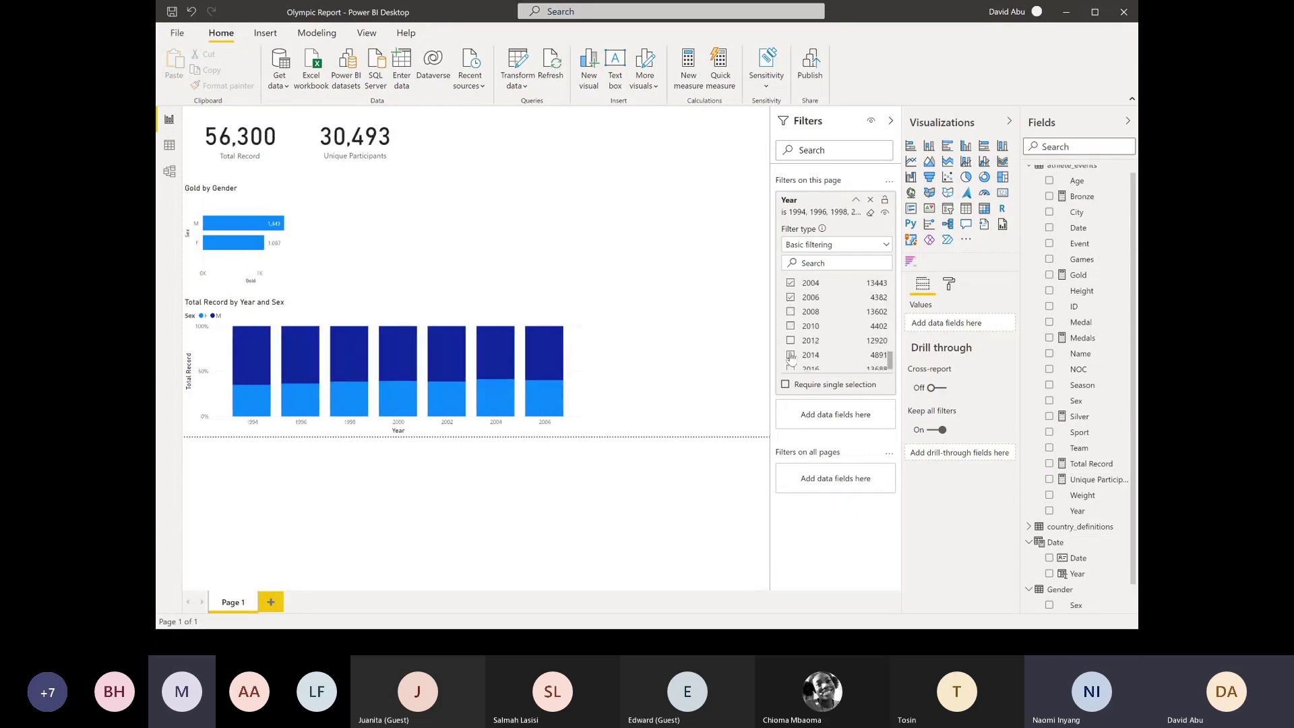
{"action": "left_click", "coordinate": [792, 312]}
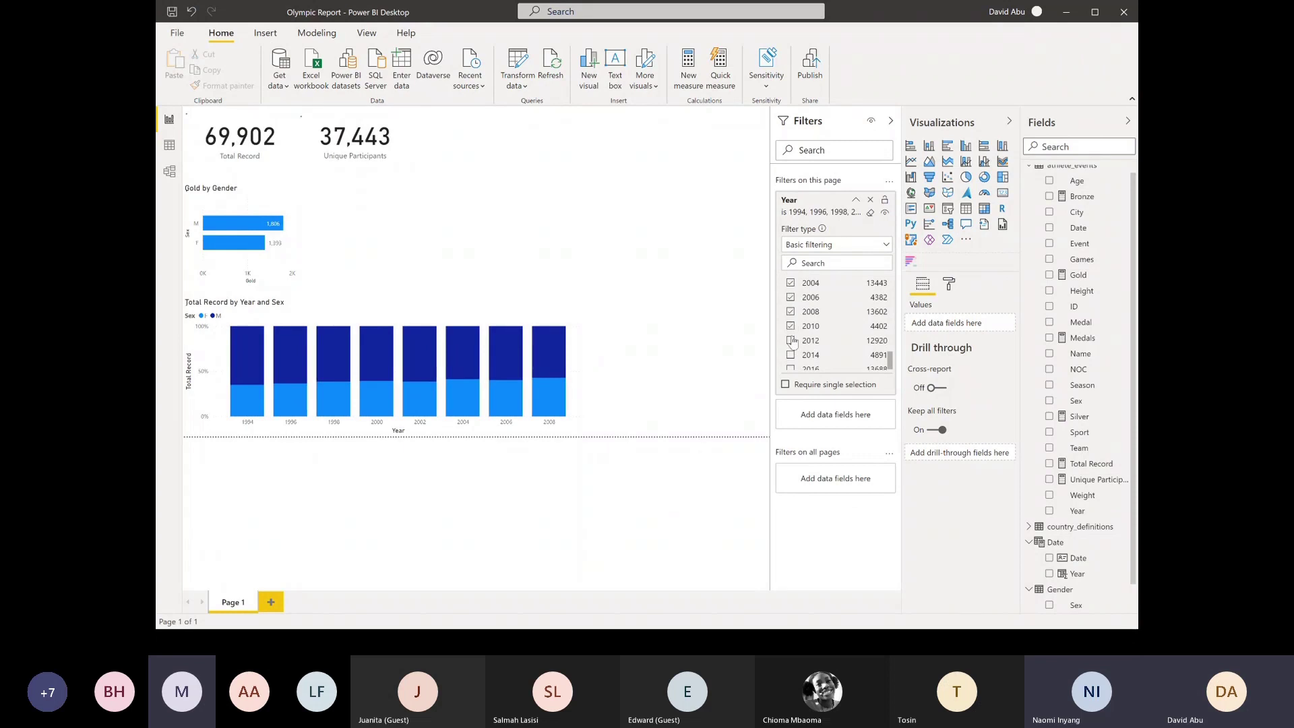
{"action": "left_click", "coordinate": [791, 326]}
{"action": "left_click", "coordinate": [791, 340]}
{"action": "left_click", "coordinate": [791, 355]}
{"action": "scroll", "coordinate": [792, 364], "scroll_direction": "down", "scroll_amount": 1}
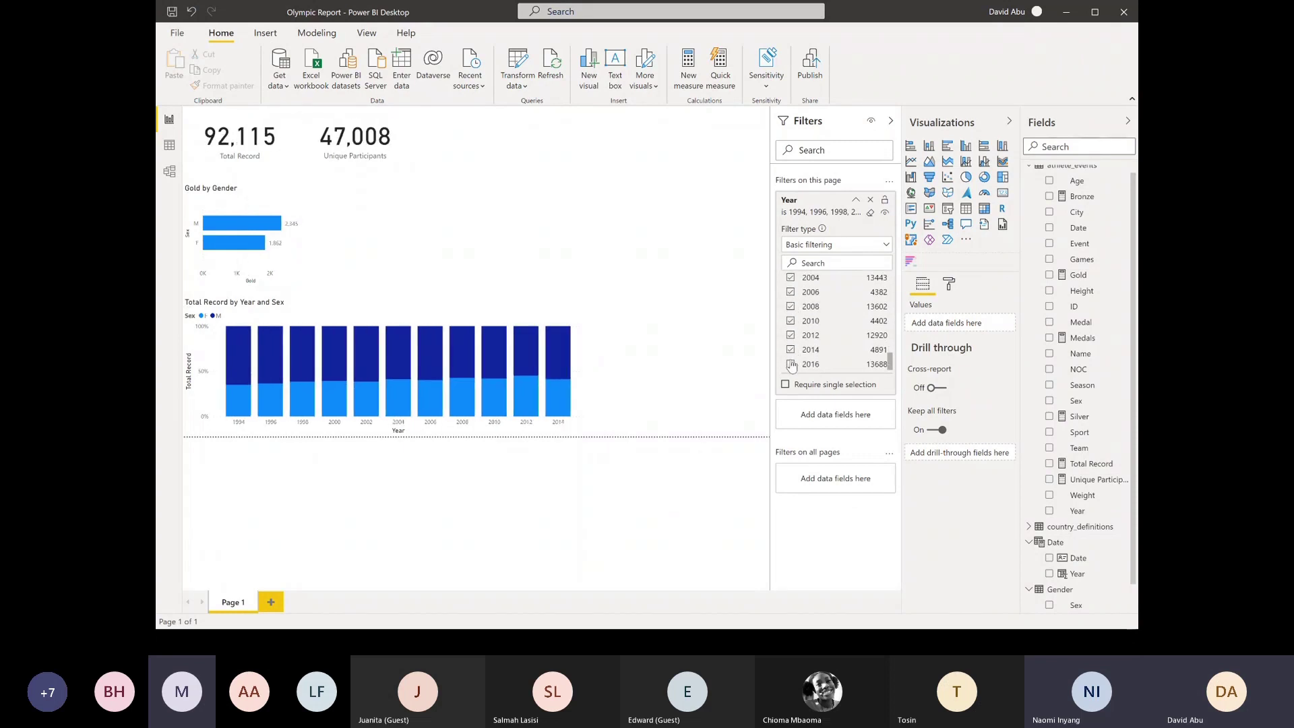
{"action": "left_click", "coordinate": [792, 364]}
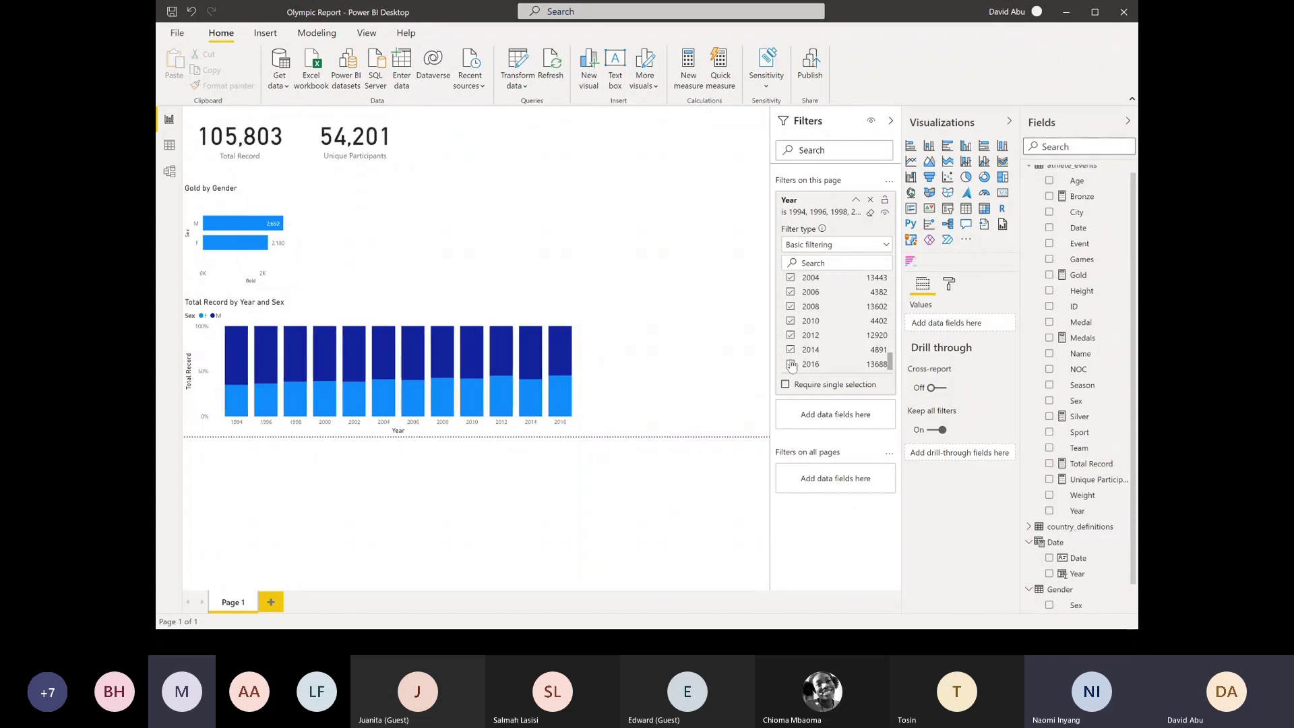
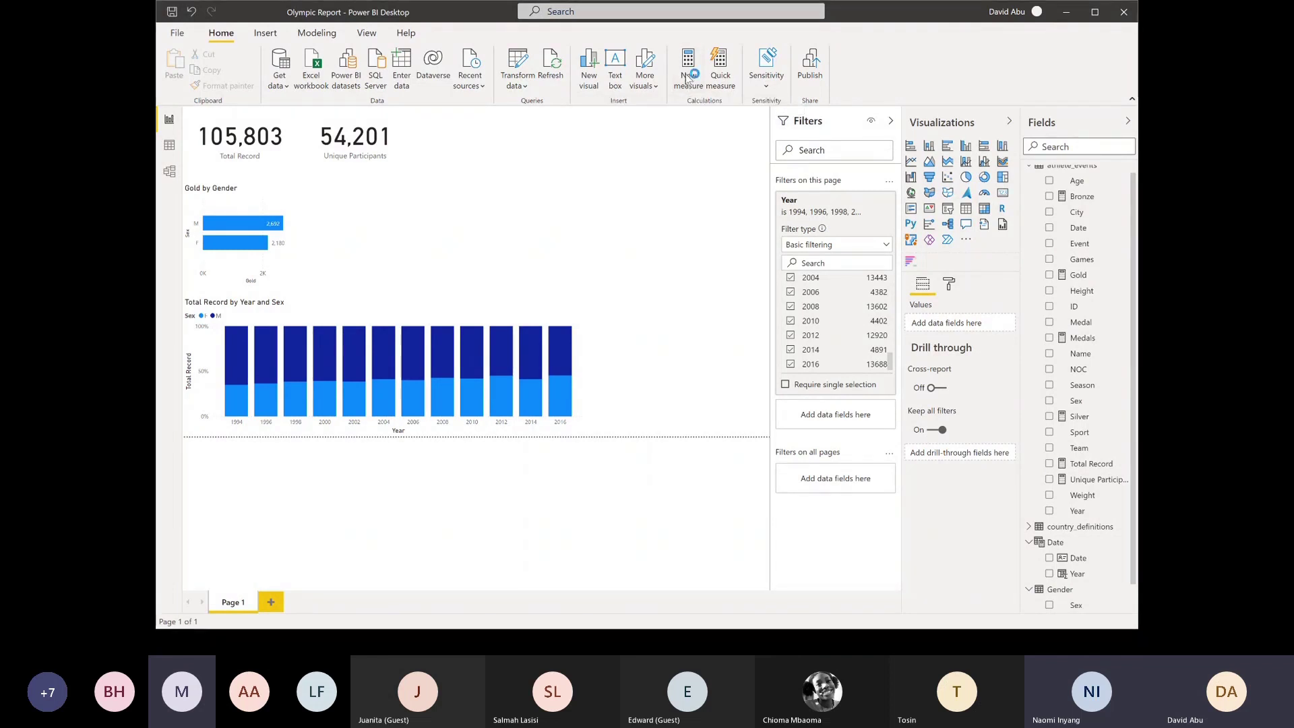
{"action": "left_click", "coordinate": [687, 79]}
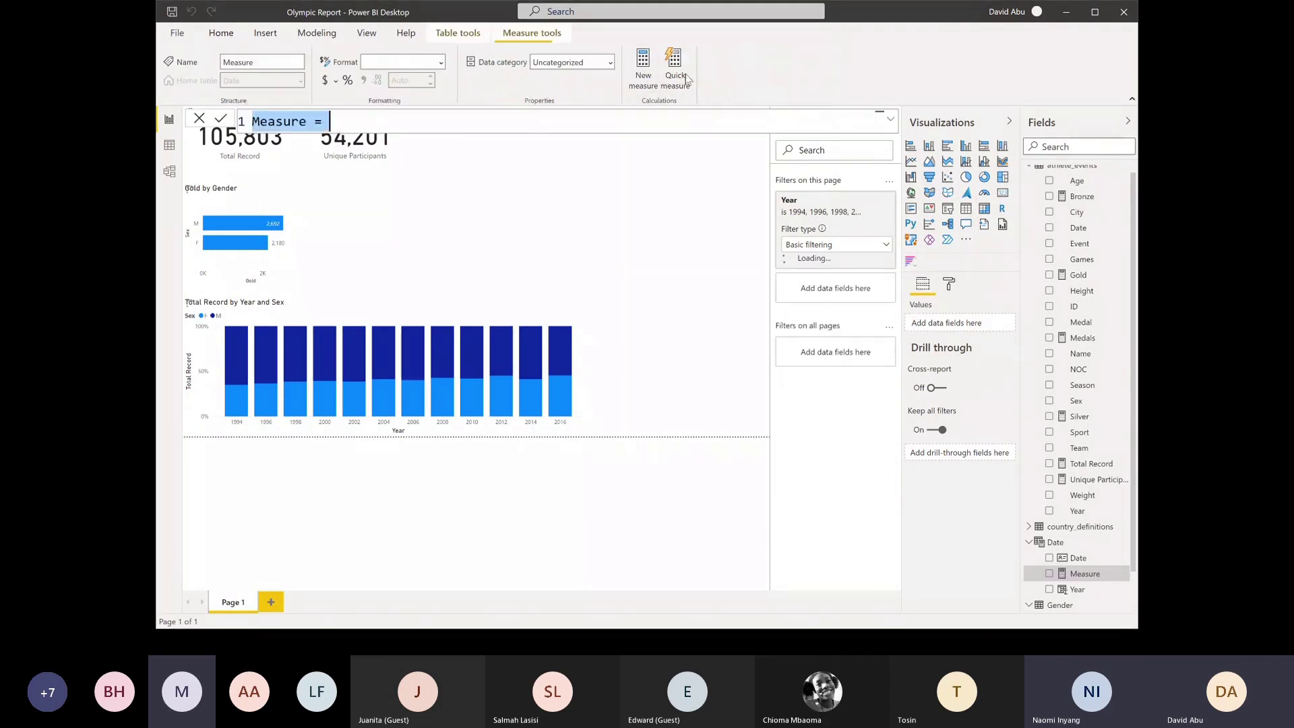
{"action": "key", "text": "BackSpace"}
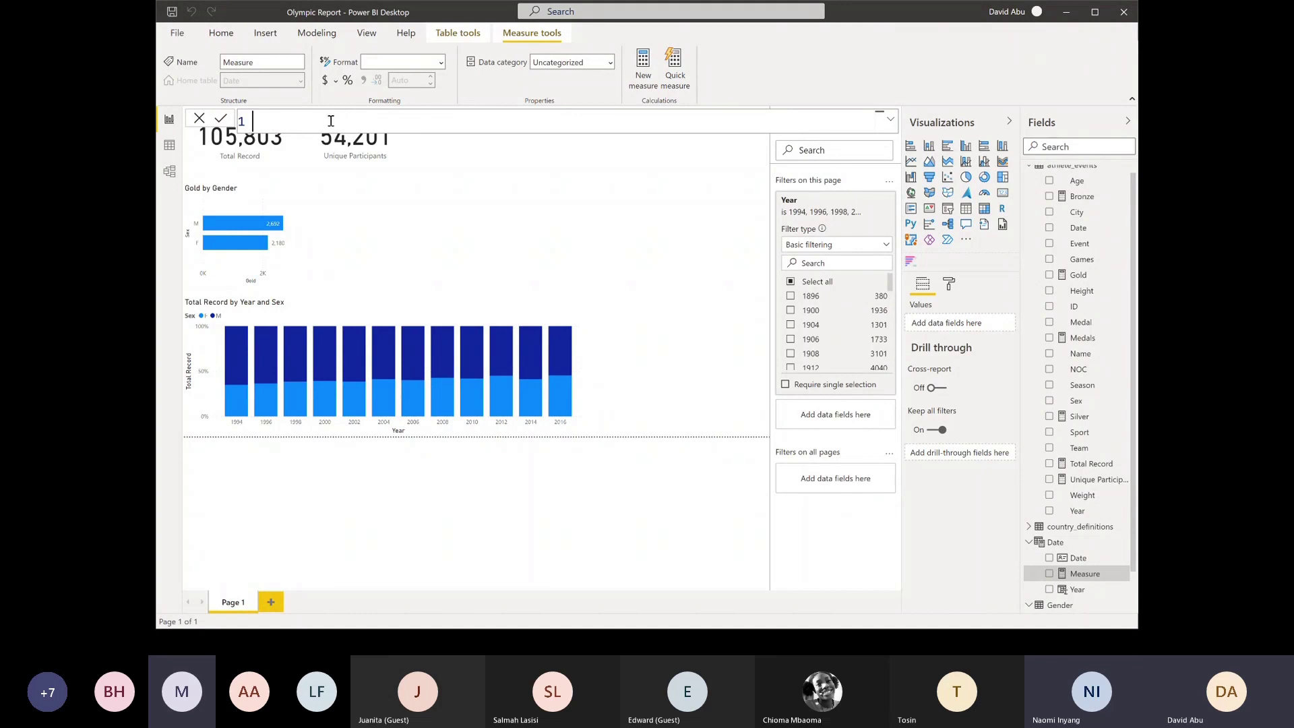
{"action": "left_click", "coordinate": [577, 187]}
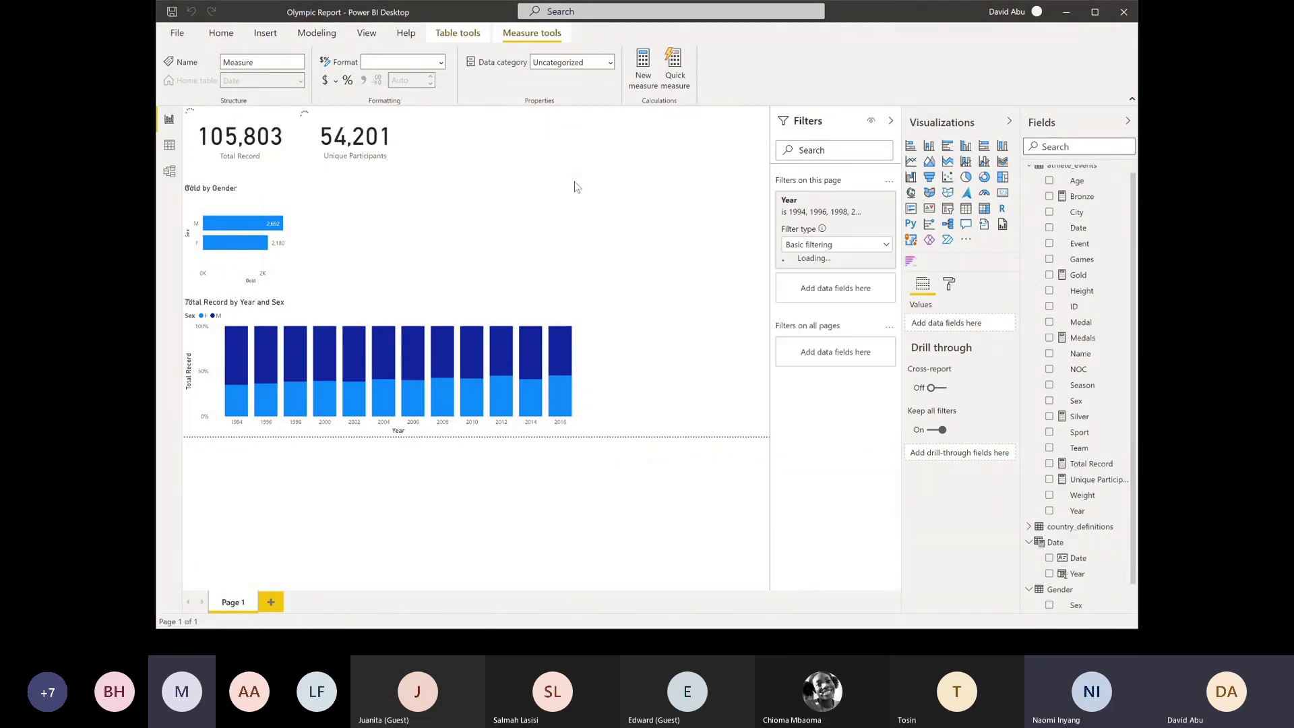
{"action": "left_click", "coordinate": [537, 193]}
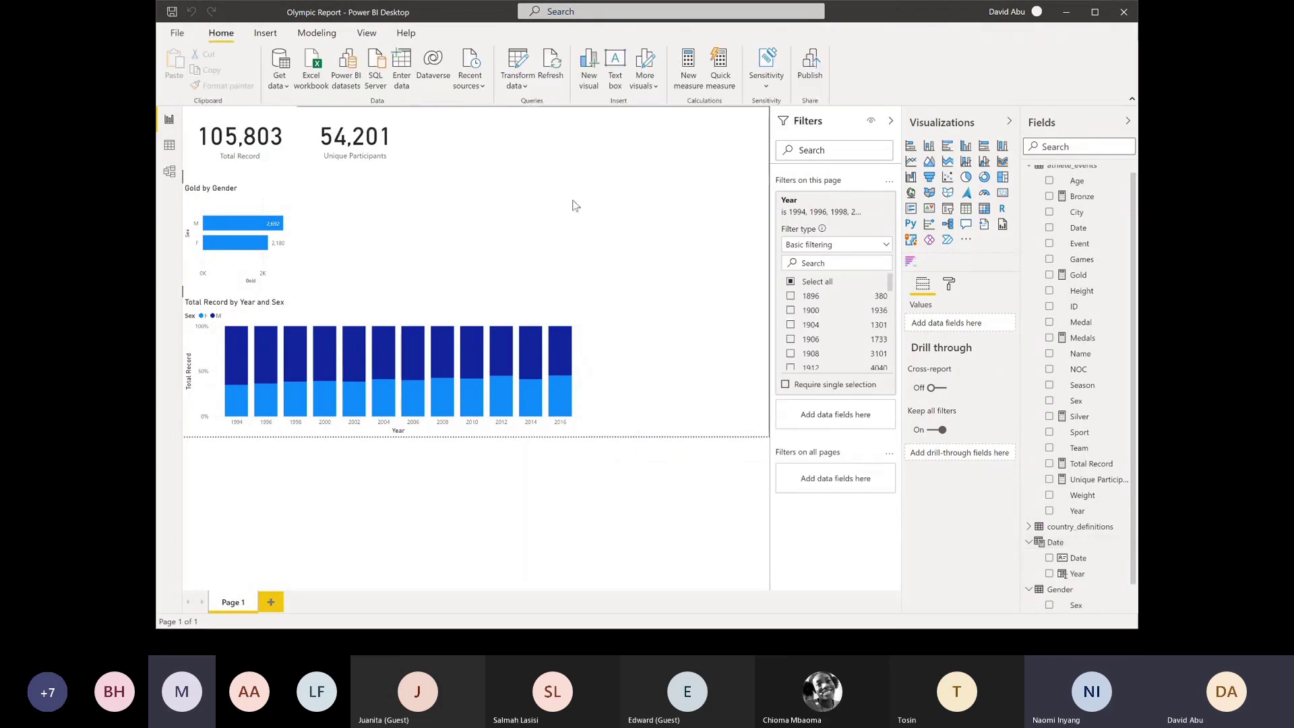
{"action": "left_click", "coordinate": [504, 324]}
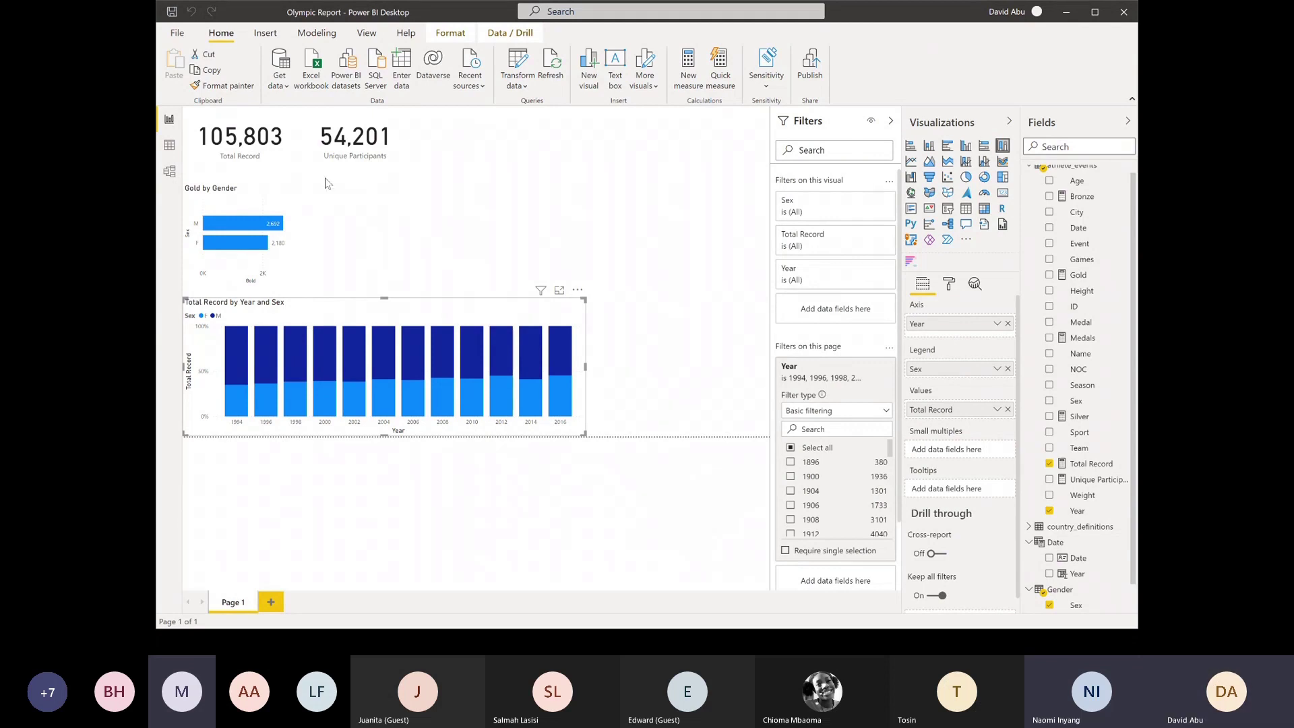
Duplicate the Unique Participants card, place the copy beside it and make it show the Gold measure
{"action": "left_click", "coordinate": [376, 157]}
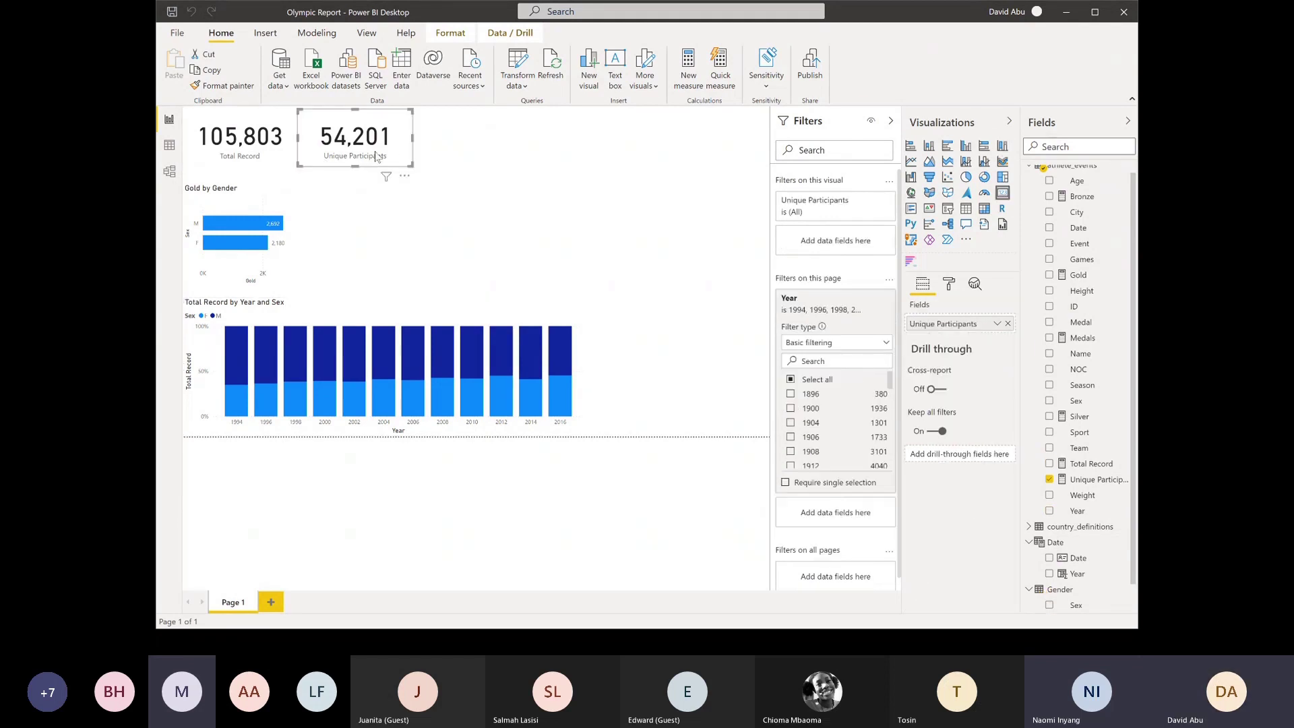
{"action": "mouse_move", "coordinate": [376, 157]}
{"action": "left_mouse_down"}
{"action": "mouse_move", "coordinate": [368, 151]}
{"action": "mouse_move", "coordinate": [380, 161]}
{"action": "left_mouse_up"}
{"action": "key", "text": "ctrl+c"}
{"action": "key", "text": "ctrl+v"}
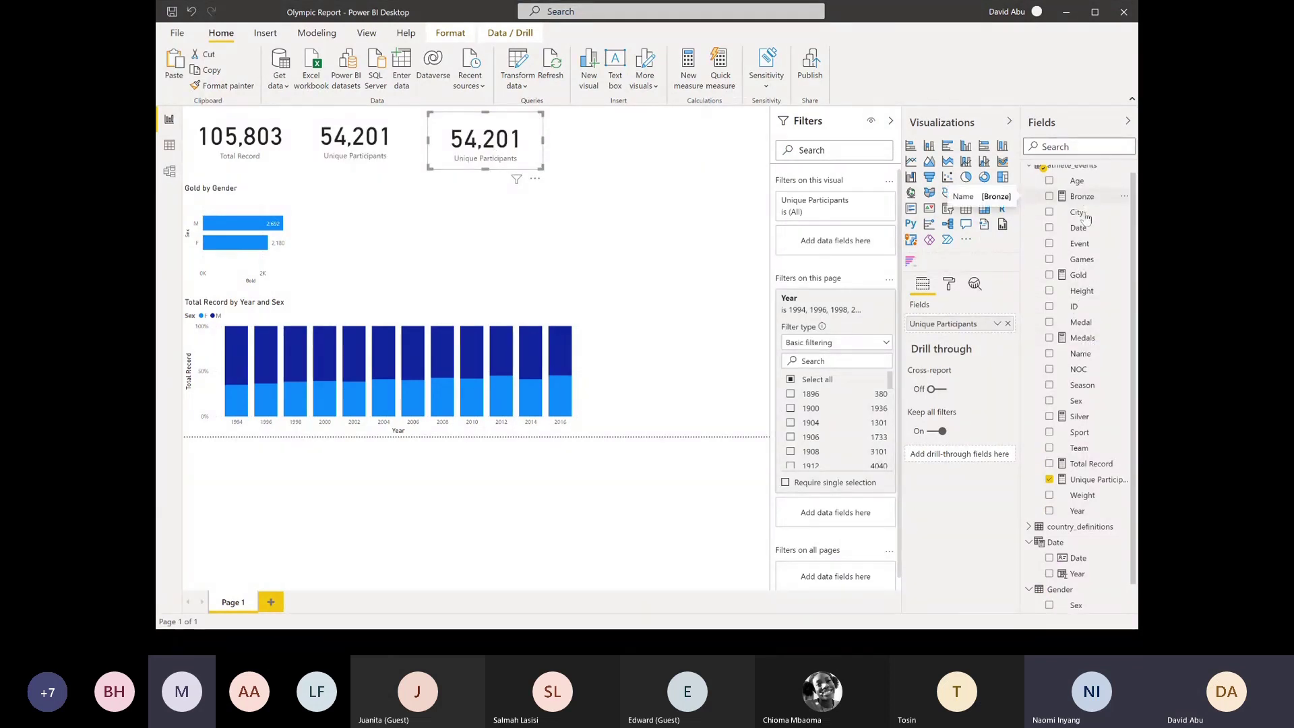
{"action": "left_click_drag", "start_coordinate": [1078, 276], "coordinate": [956, 324]}
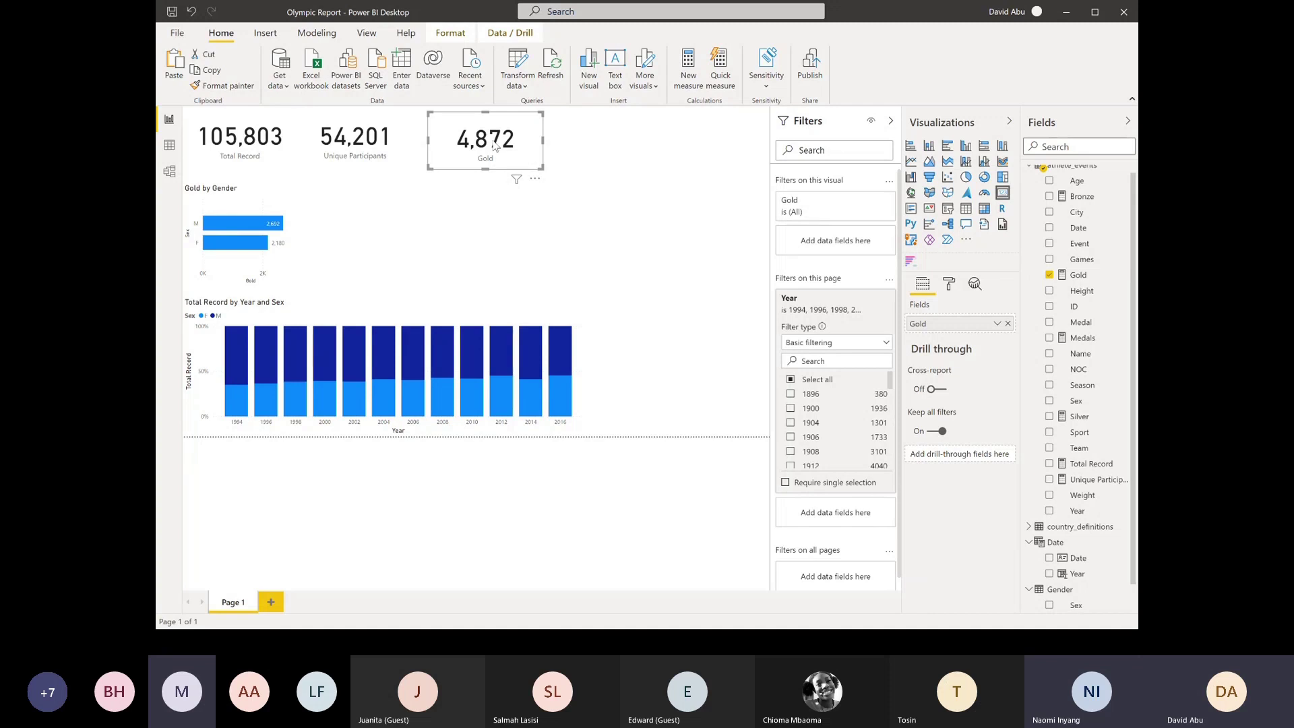
Duplicate the Gold card, place the copy beside it and make it show the Silver measure
{"action": "key", "text": "ctrl+c"}
{"action": "key", "text": "ctrl+v"}
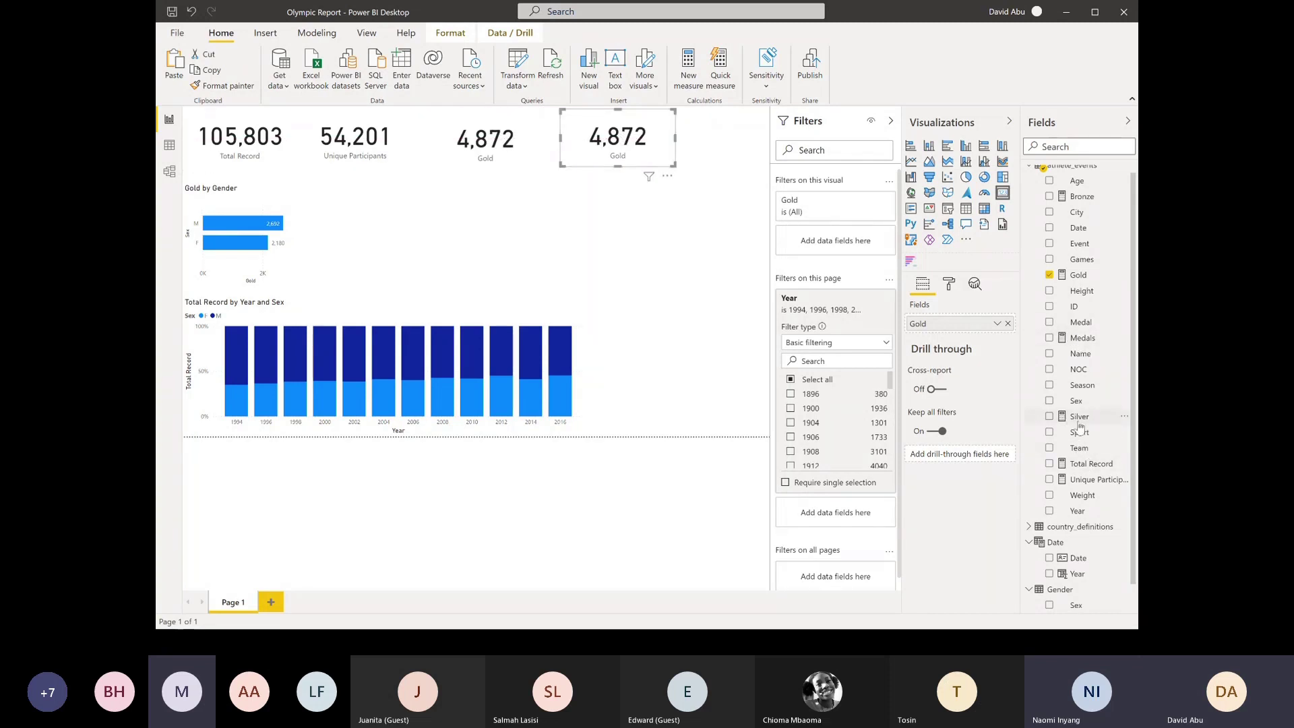
{"action": "left_click_drag", "start_coordinate": [1079, 427], "coordinate": [626, 149]}
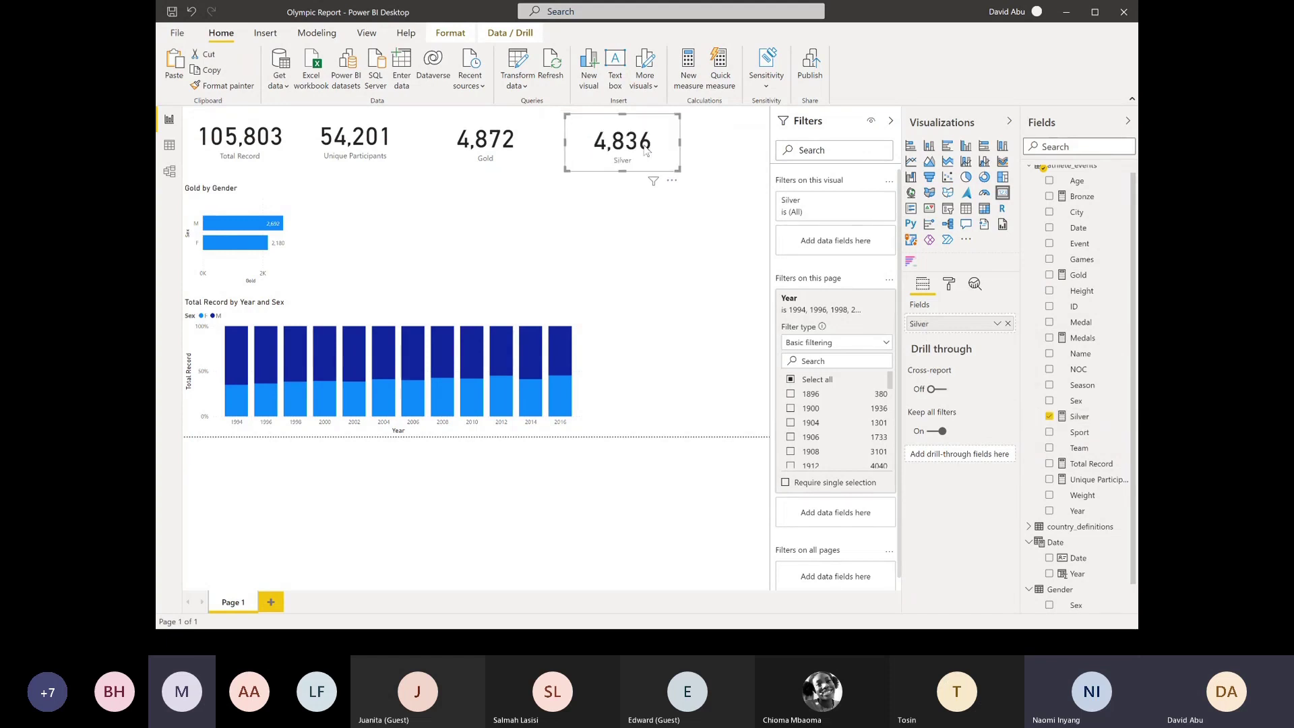
Duplicate the Silver card at the end of the card row and shift the original Silver and Gold cards closer to Unique Participants
{"action": "key", "text": "ctrl+c"}
{"action": "key", "text": "ctrl+v"}
{"action": "left_click_drag", "start_coordinate": [607, 150], "coordinate": [575, 150]}
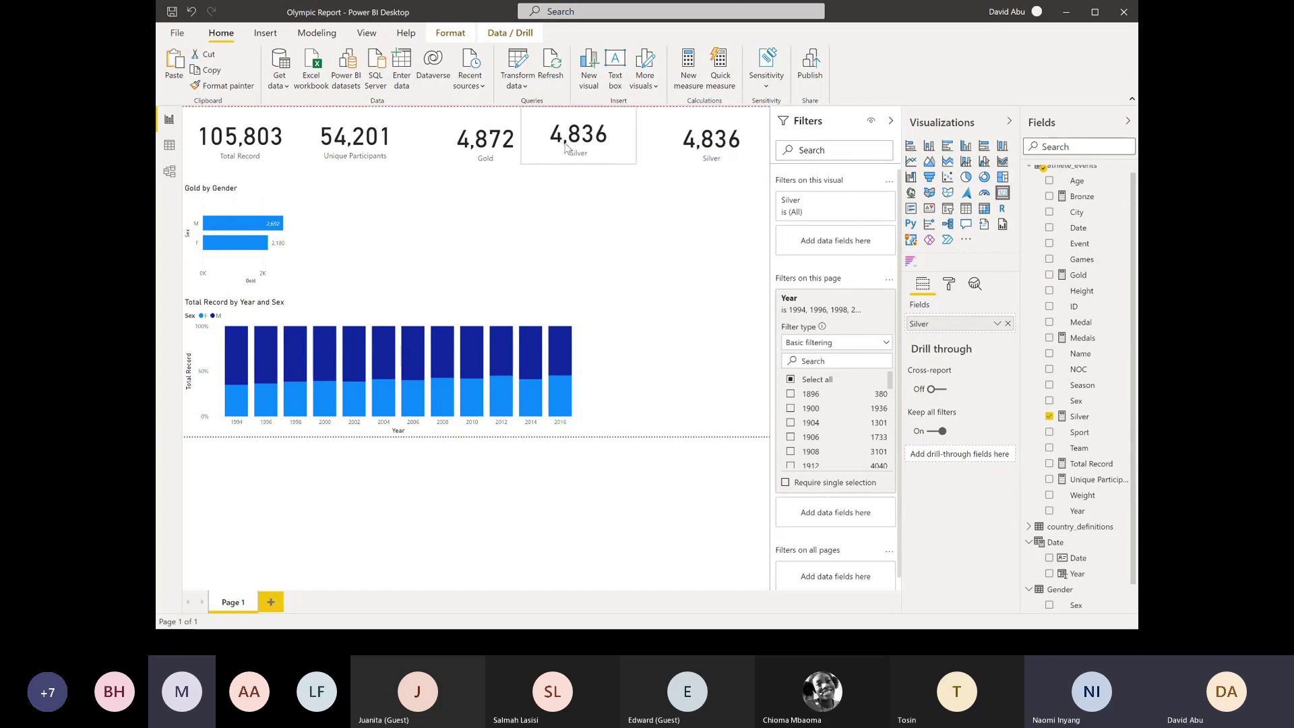
{"action": "left_click_drag", "start_coordinate": [480, 149], "coordinate": [453, 150]}
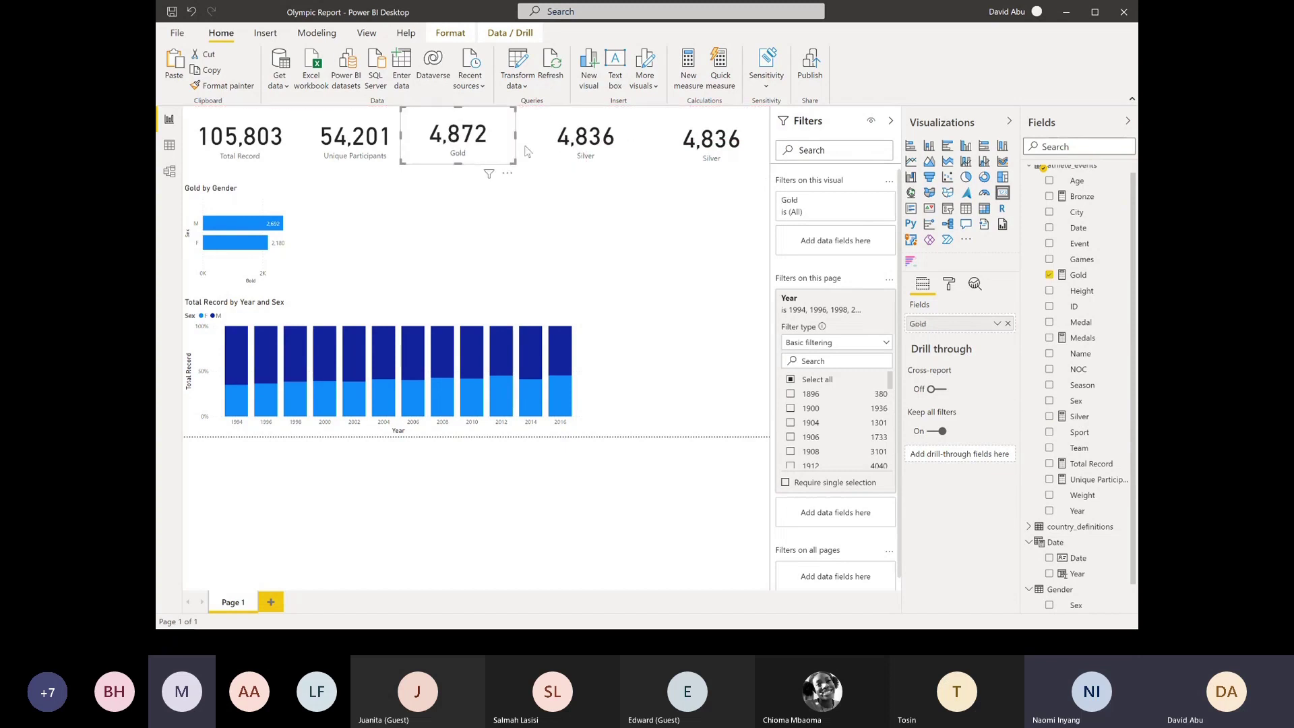
{"action": "left_click", "coordinate": [593, 145]}
Replace the field of the last card in the row with the Bronze measure
{"action": "left_click", "coordinate": [677, 152]}
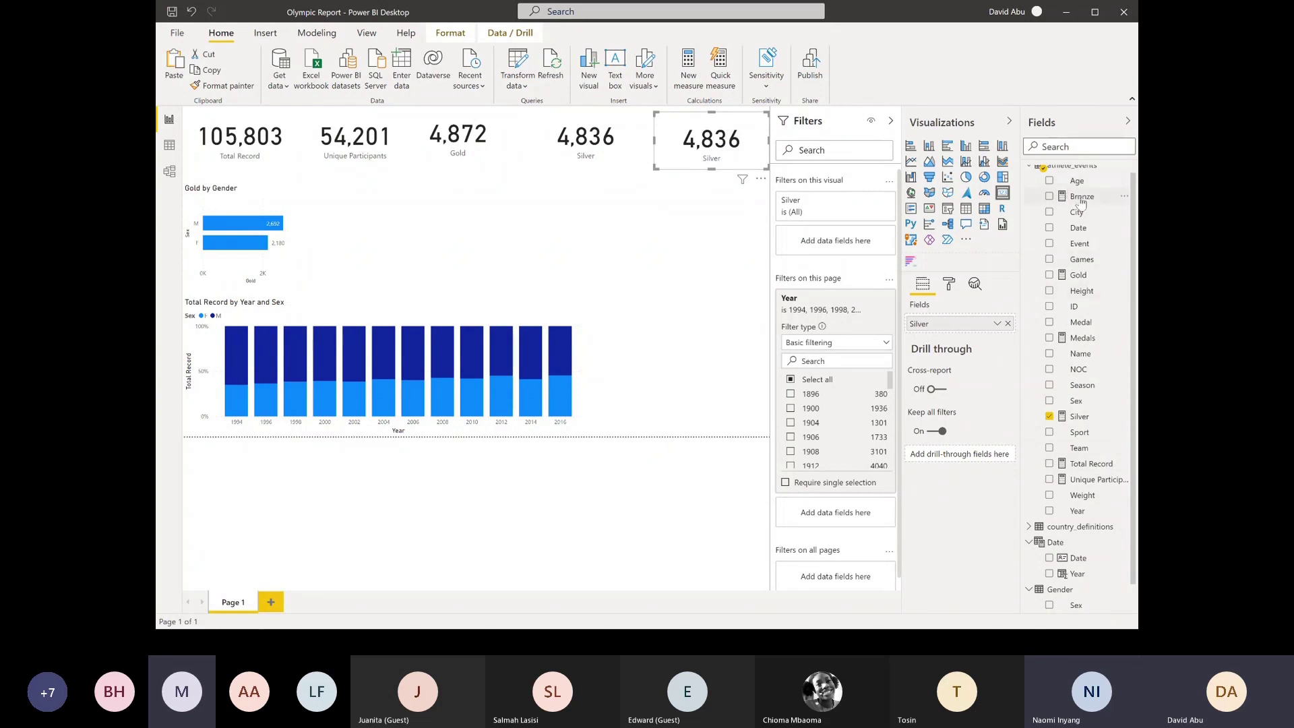
{"action": "left_click_drag", "start_coordinate": [1081, 196], "coordinate": [944, 326]}
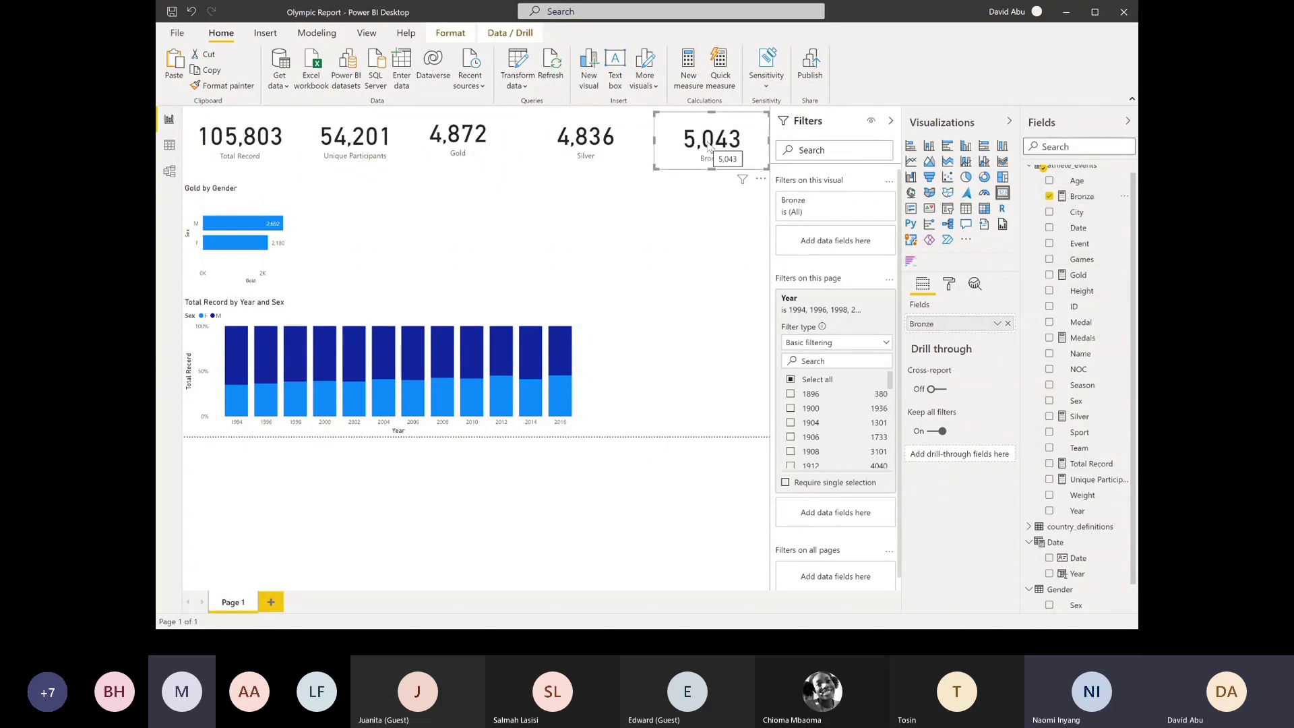
{"action": "left_click", "coordinate": [616, 198]}
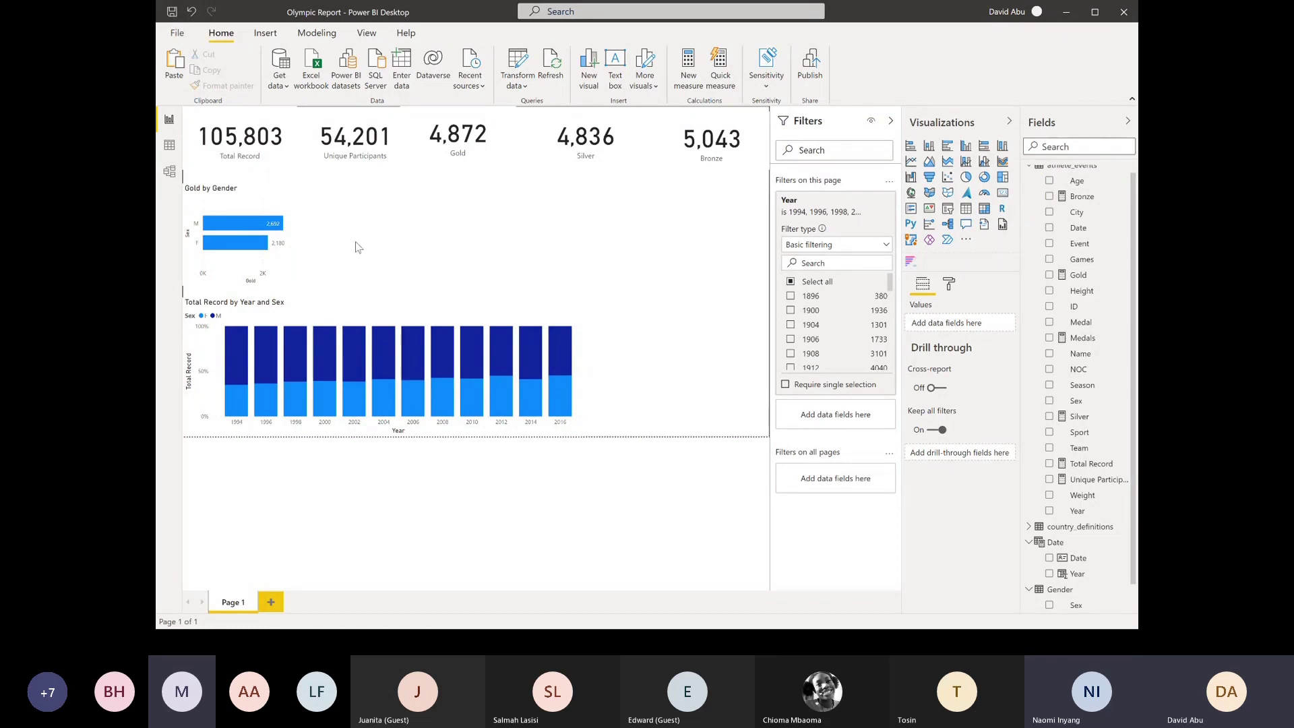
Move the Total Record by Year and Sex chart beside the Gold by Gender chart and reduce its height while extending it slightly toward that chart
{"action": "left_click_drag", "start_coordinate": [329, 307], "coordinate": [567, 201]}
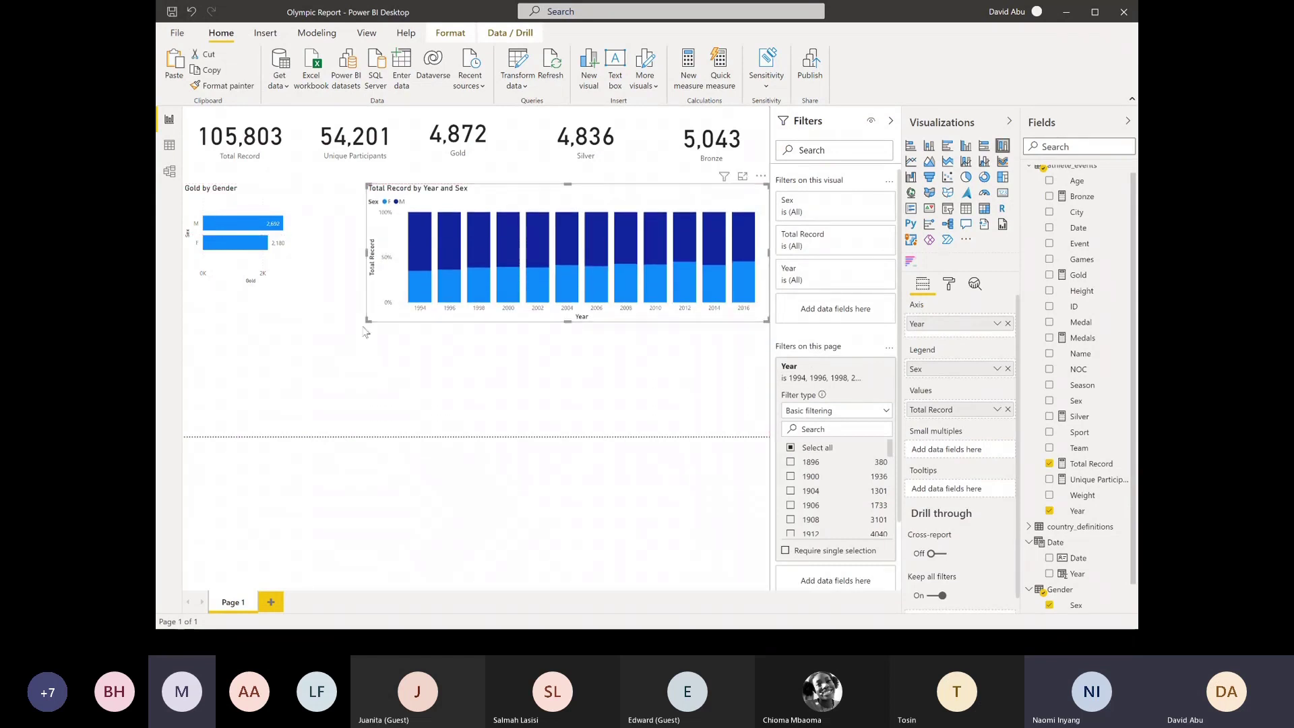
{"action": "left_click_drag", "start_coordinate": [366, 322], "coordinate": [360, 304]}
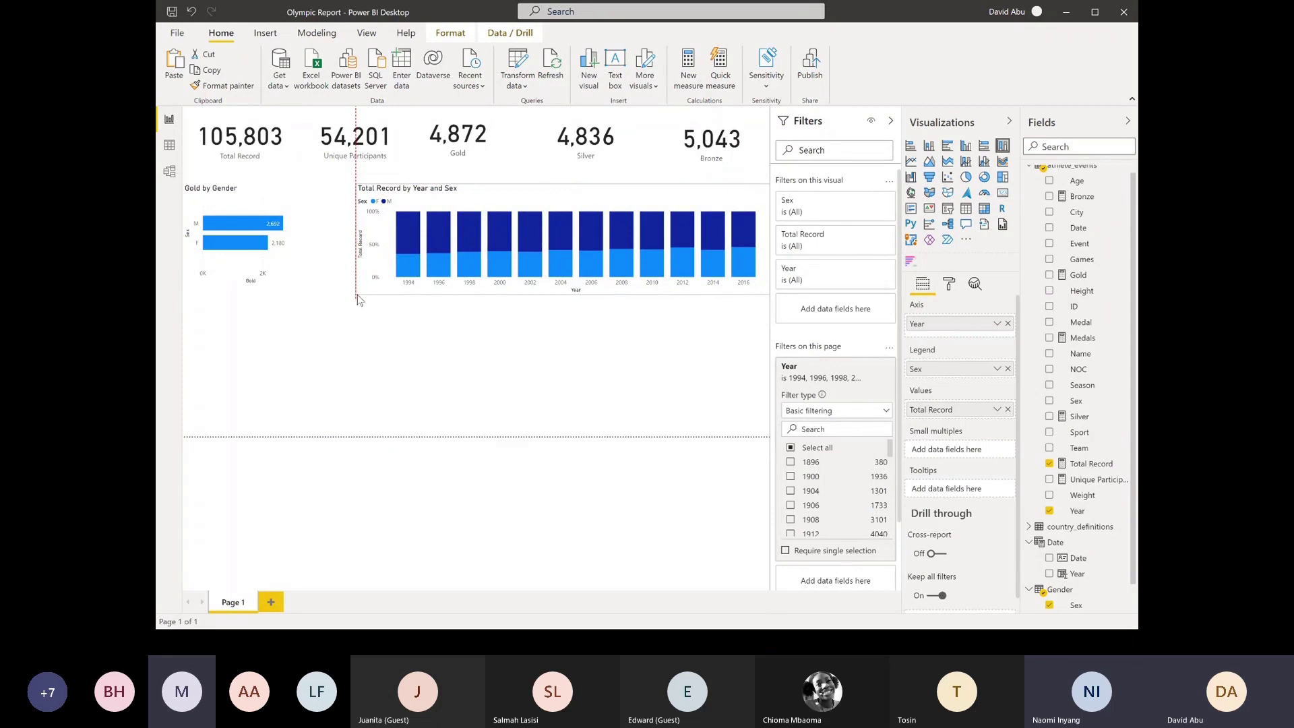
{"action": "left_click", "coordinate": [288, 323]}
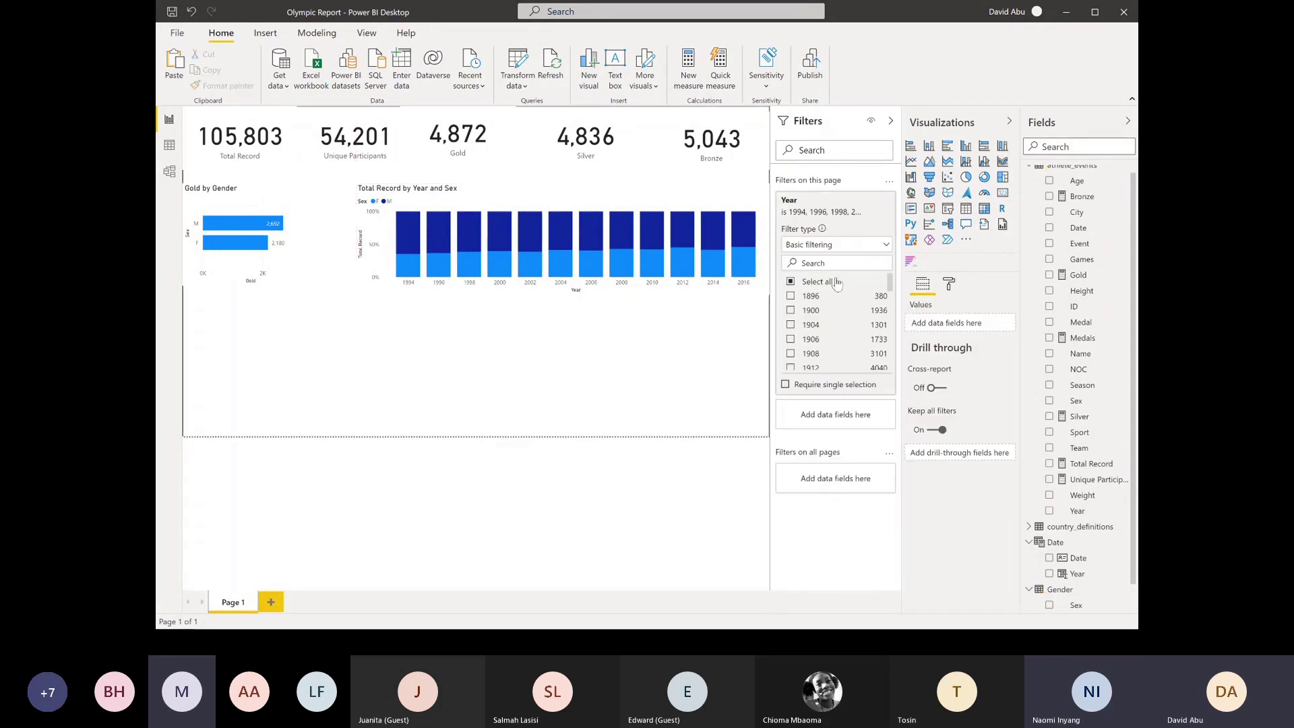
Add a wide map below the Gold by Gender chart with region as the location and Unique Participants as the bubble size
{"action": "left_click", "coordinate": [911, 193]}
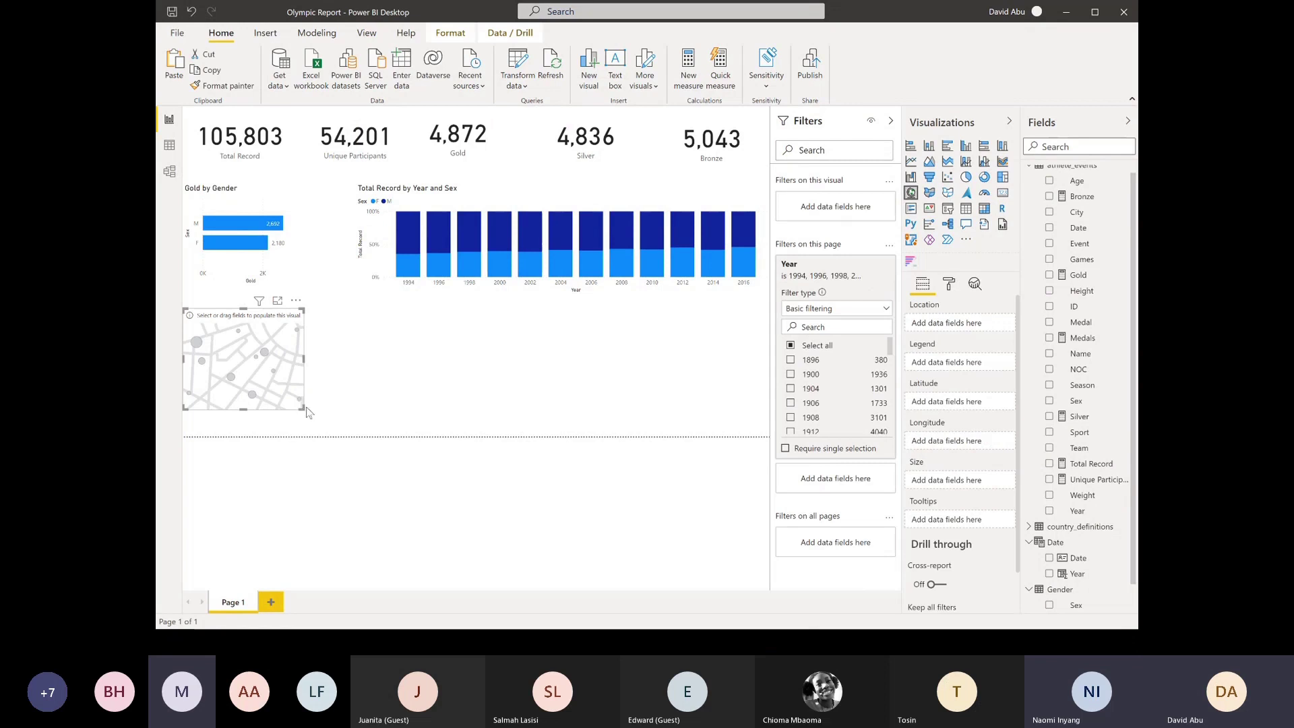
{"action": "left_click_drag", "start_coordinate": [302, 409], "coordinate": [626, 465]}
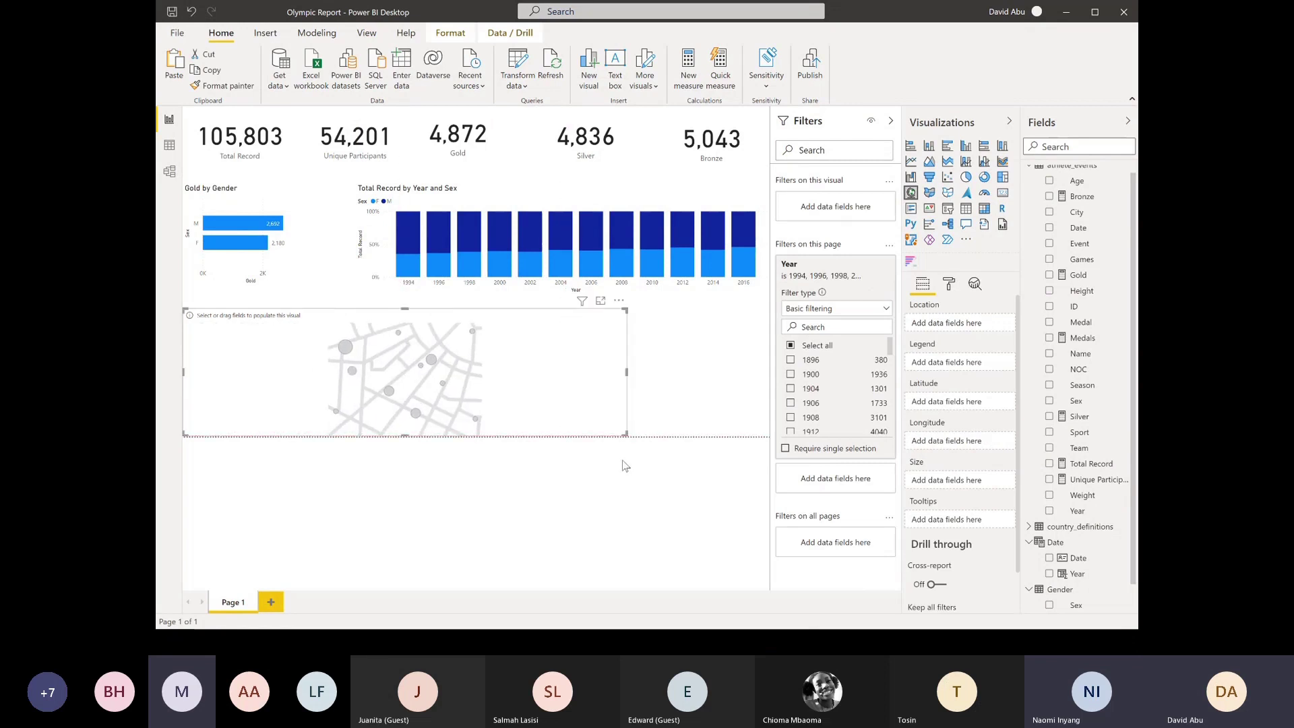
{"action": "left_click", "coordinate": [1030, 527]}
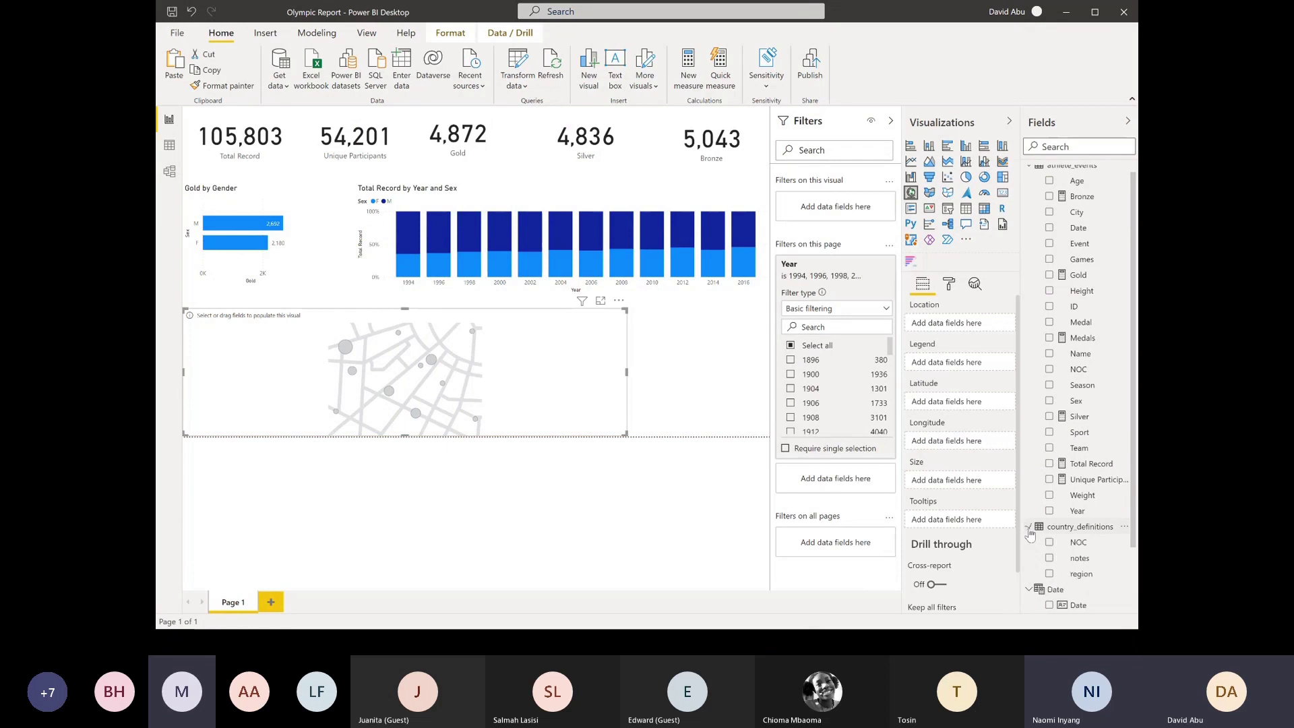
{"action": "left_click", "coordinate": [1050, 573]}
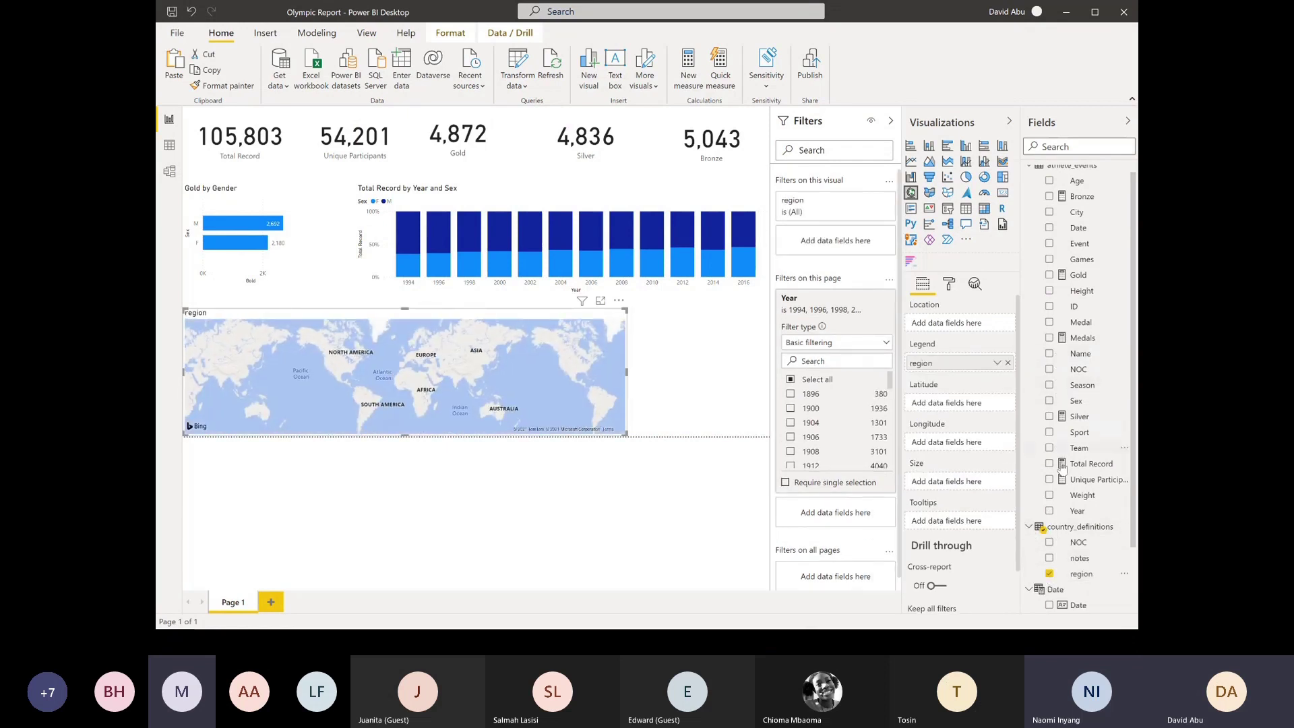
{"action": "left_click", "coordinate": [1050, 480]}
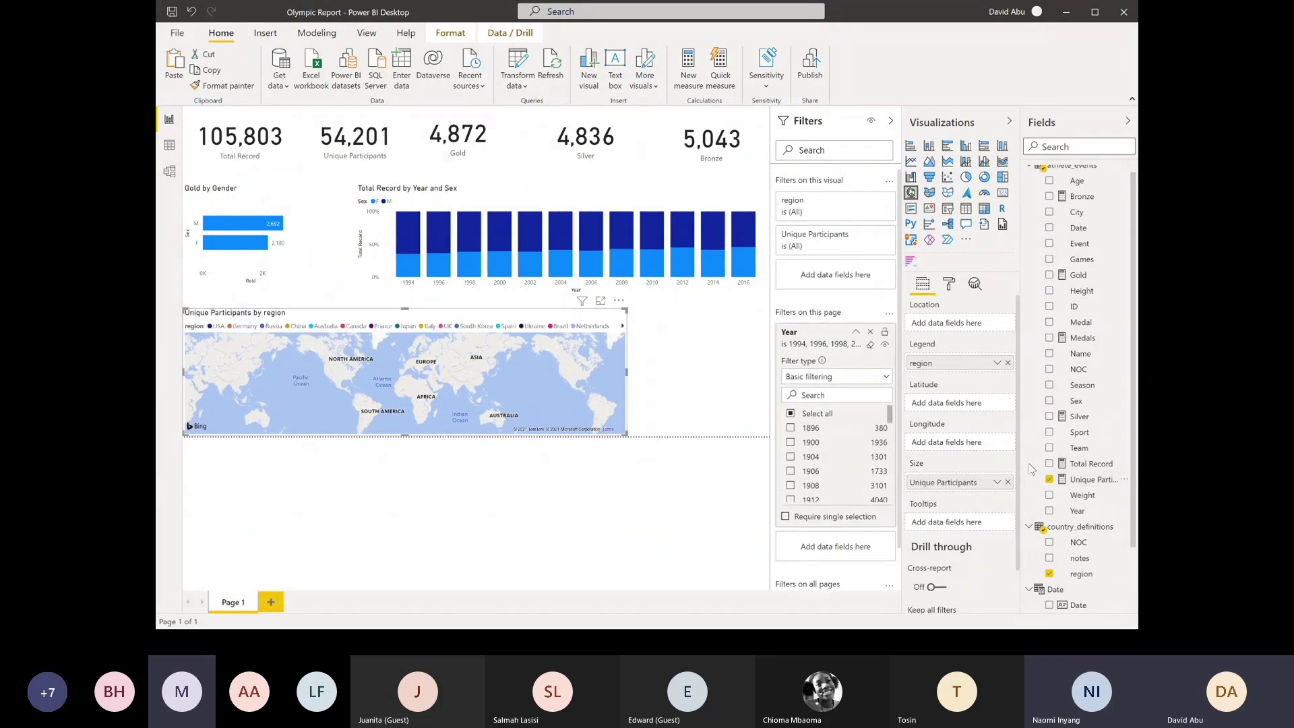
{"action": "left_click_drag", "start_coordinate": [935, 364], "coordinate": [936, 330]}
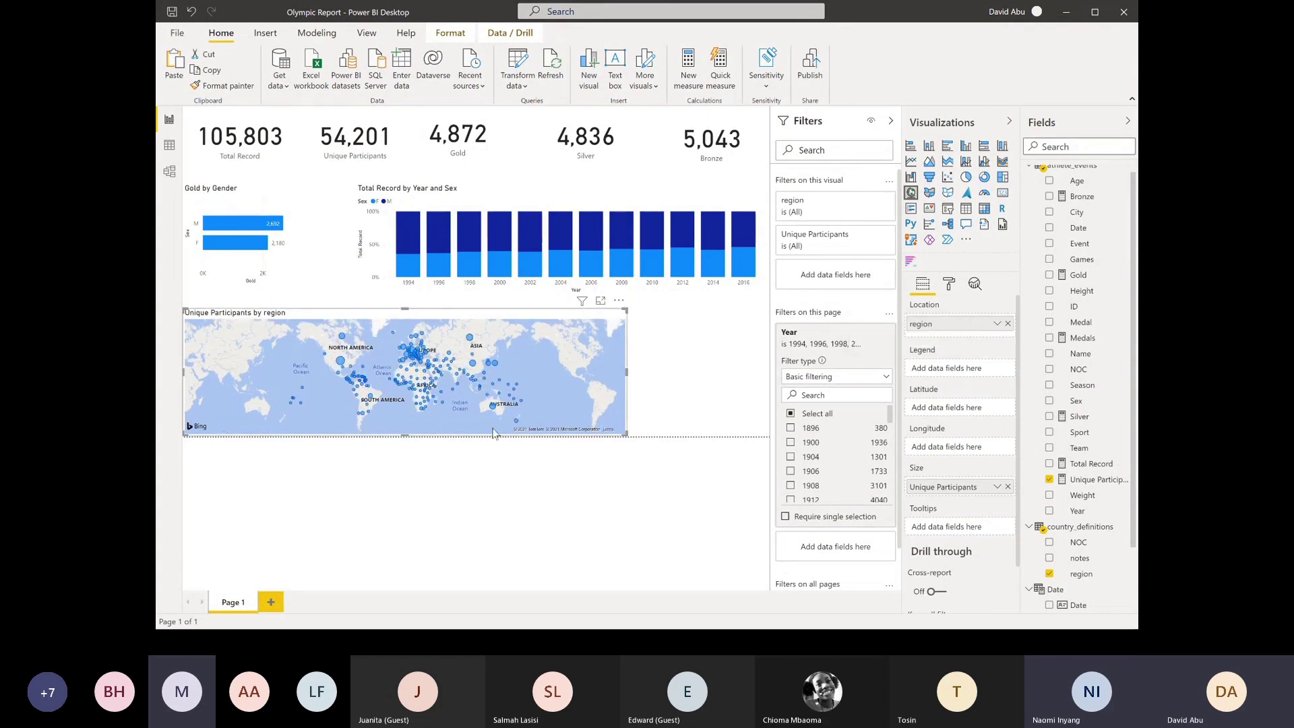
Narrow the map to about half the page width and inspect the details of the USA bubble
{"action": "left_click_drag", "start_coordinate": [623, 435], "coordinate": [486, 435]}
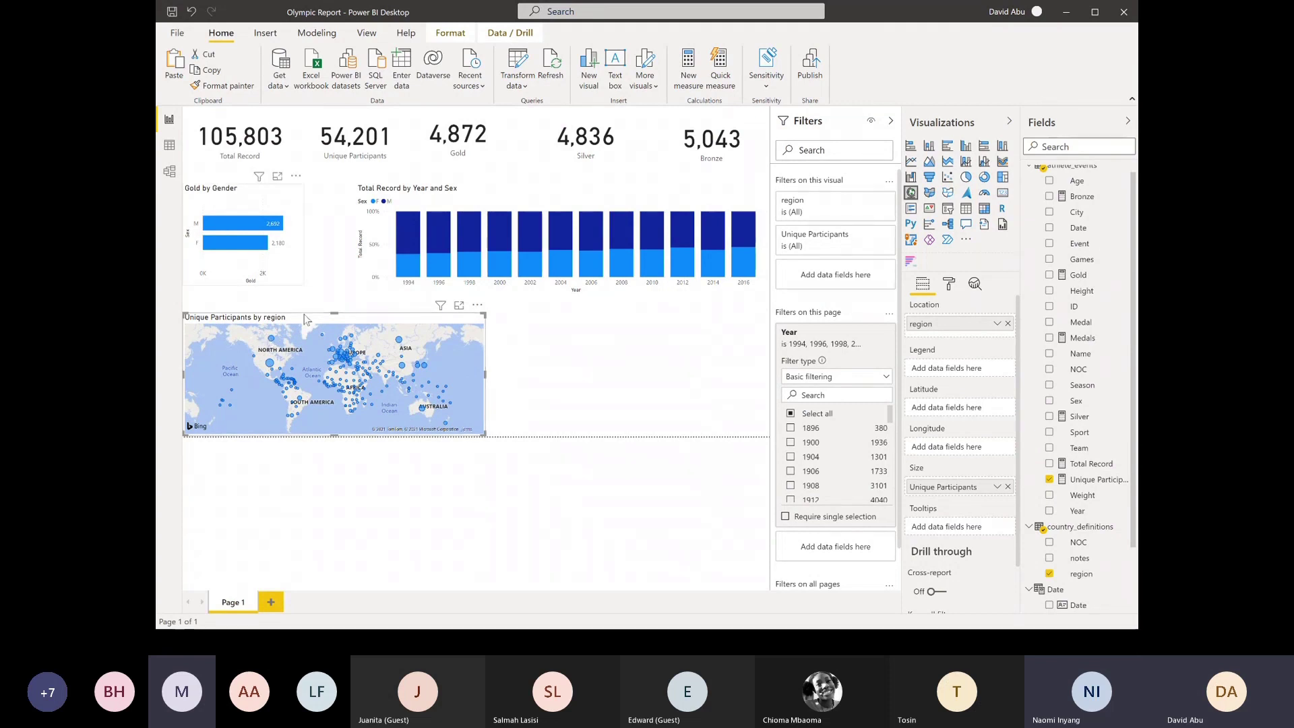
{"action": "mouse_move", "coordinate": [271, 366]}
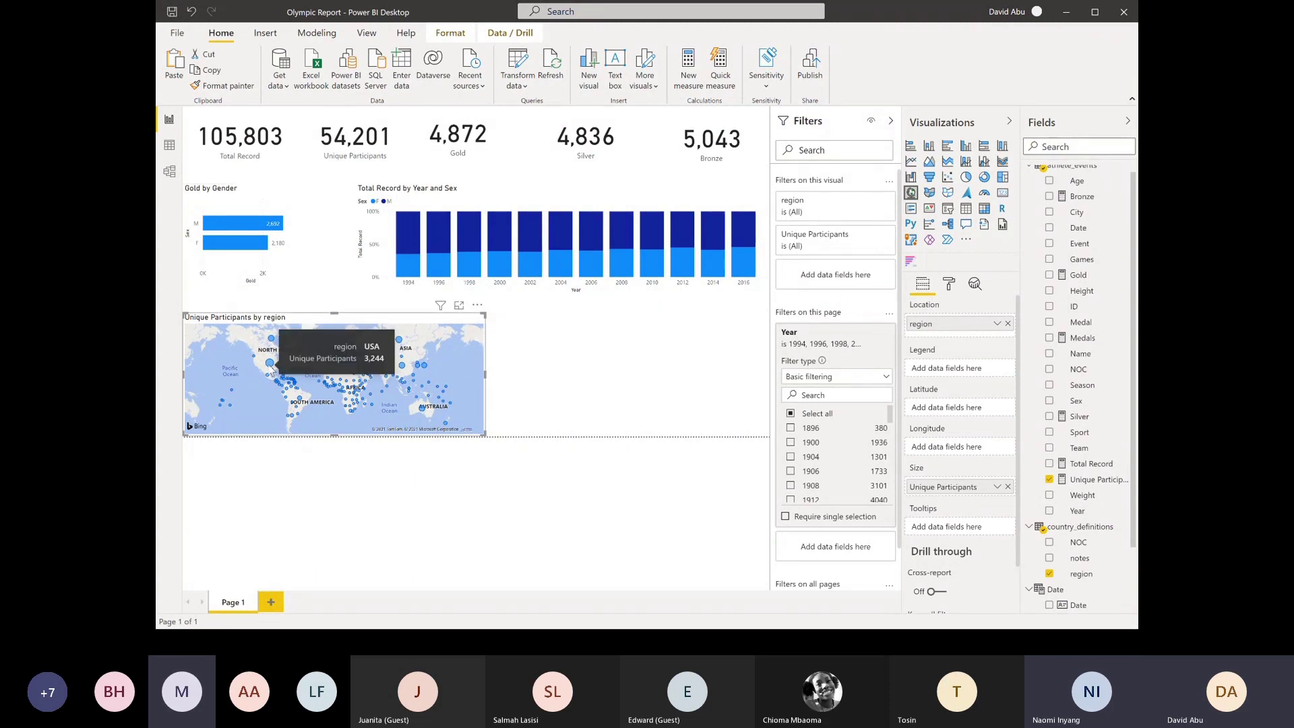
{"action": "left_click", "coordinate": [533, 351]}
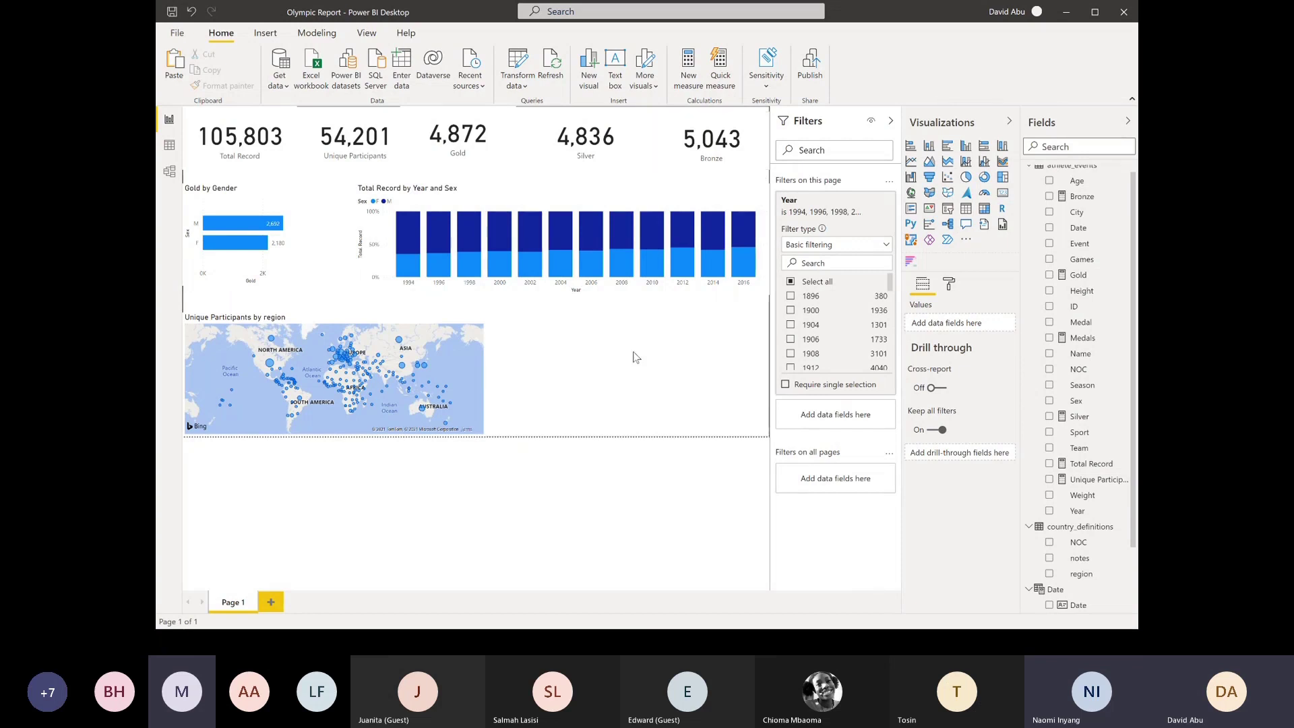
Add a table beside the map showing region from country_definitions and the Medals measure
{"action": "left_click", "coordinate": [966, 209]}
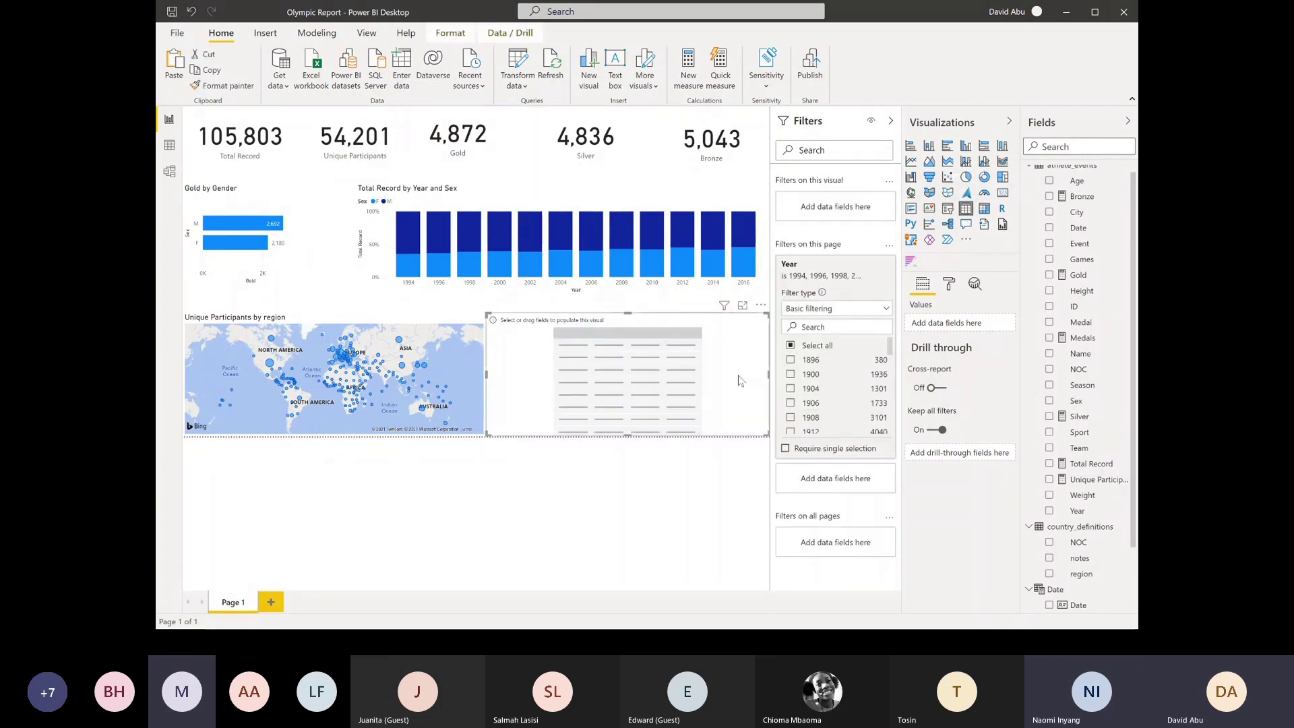
{"action": "left_click", "coordinate": [1050, 574]}
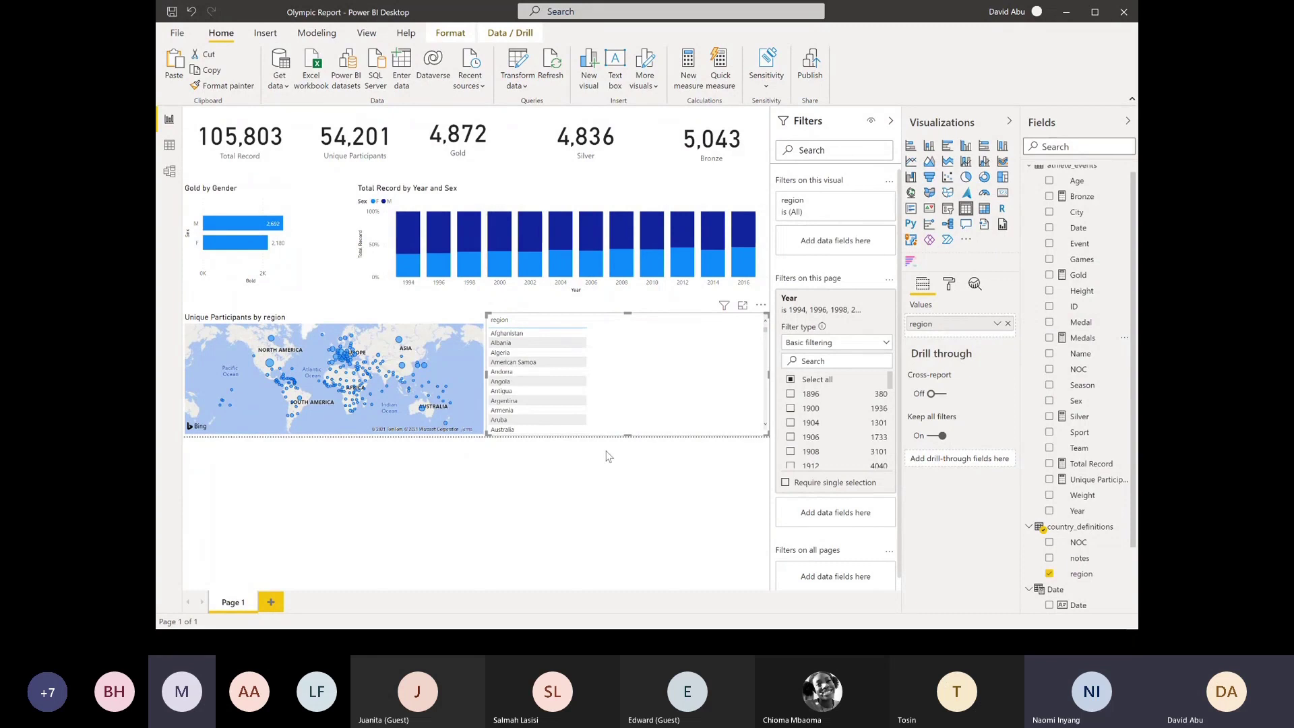
{"action": "left_click", "coordinate": [1050, 338]}
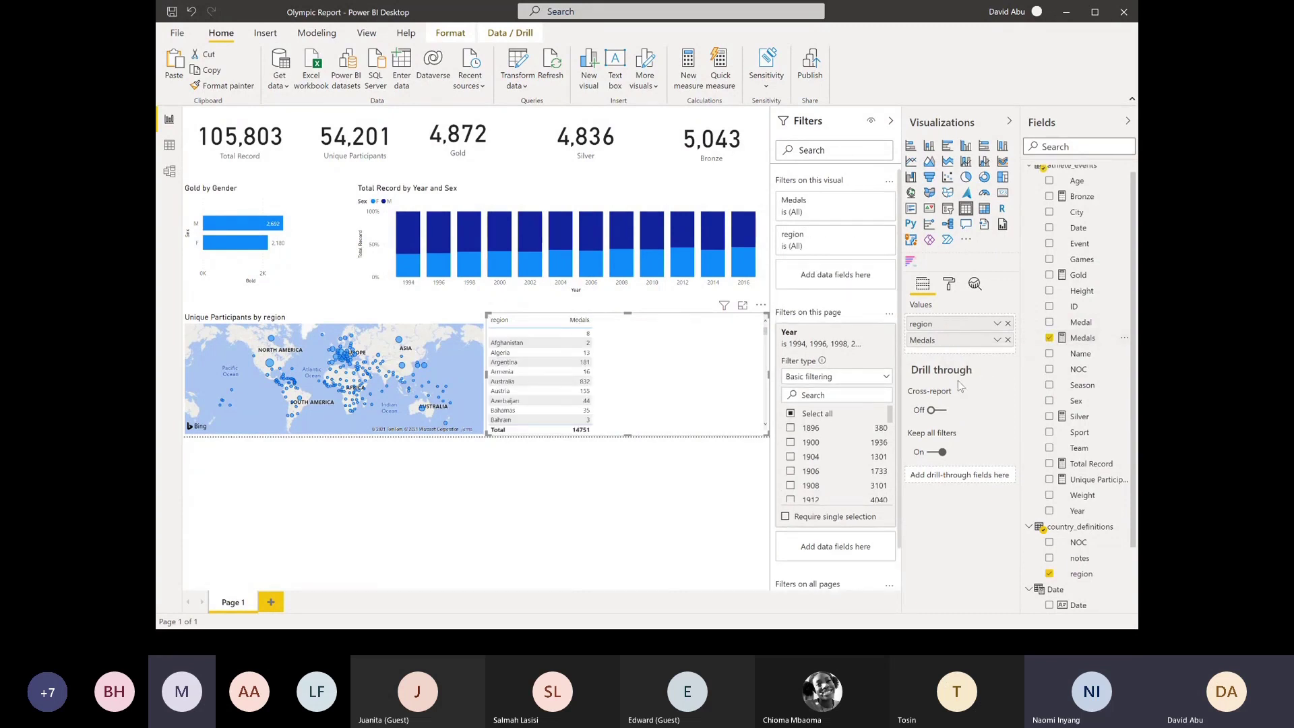
Sort the region table by Medals and shrink it to fit its two columns
{"action": "left_click", "coordinate": [761, 306]}
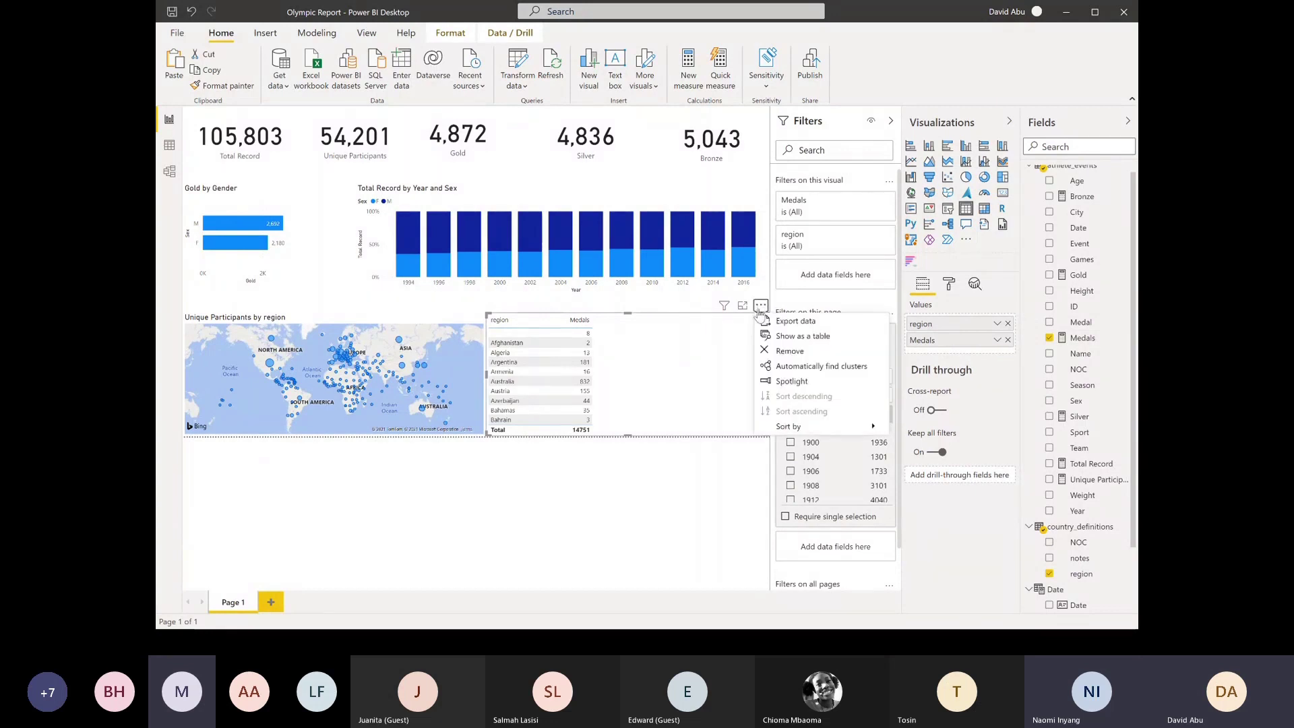
{"action": "mouse_move", "coordinate": [843, 427]}
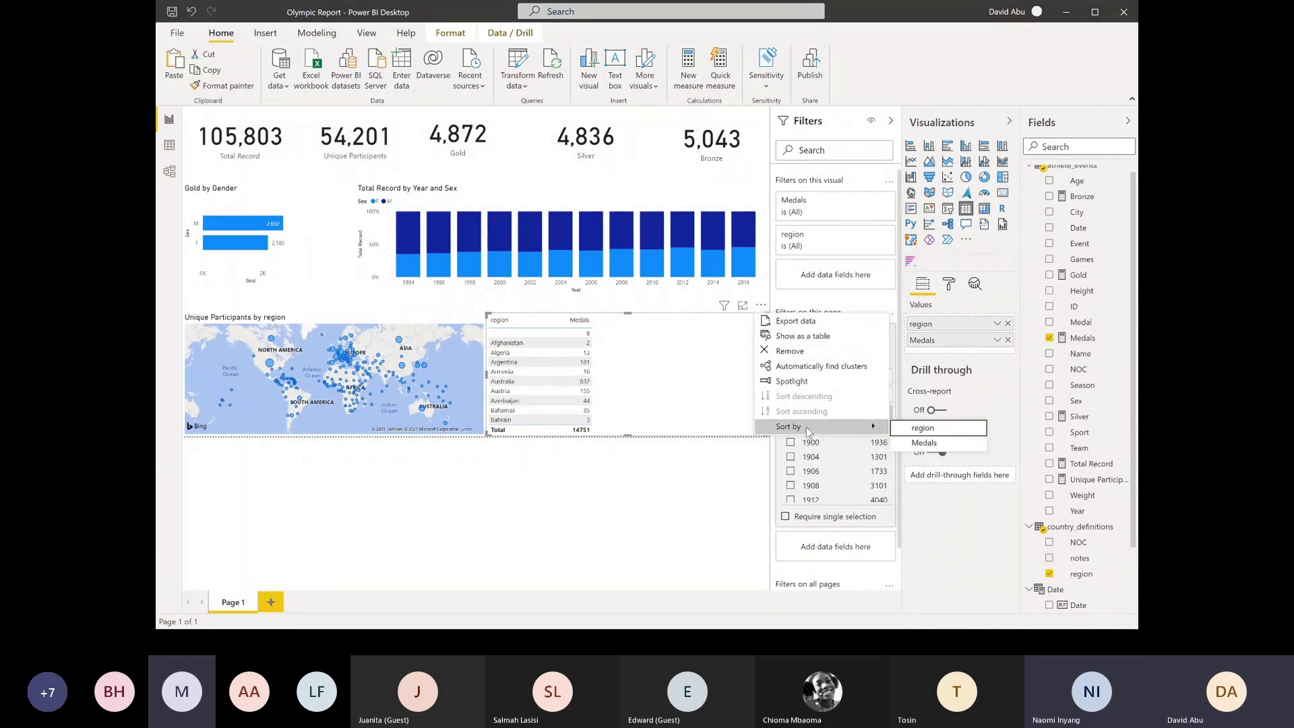
{"action": "left_click", "coordinate": [964, 442]}
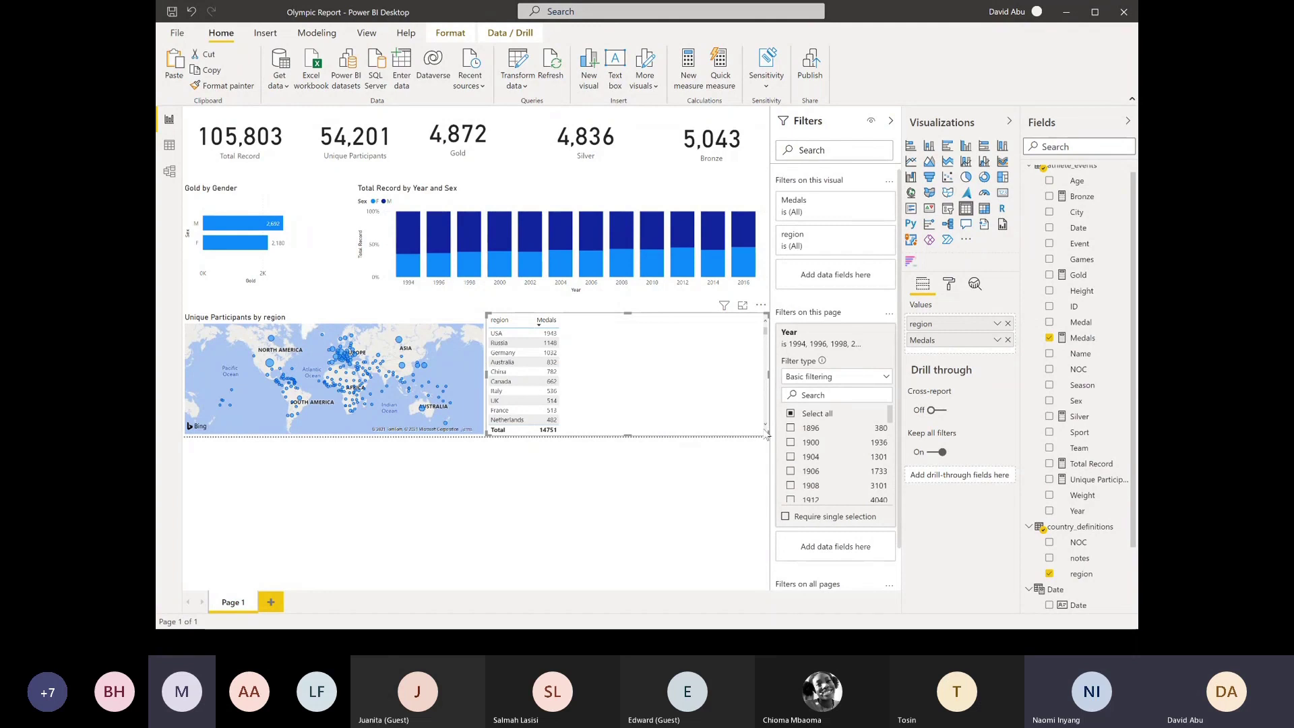
{"action": "left_click_drag", "start_coordinate": [766, 435], "coordinate": [599, 432]}
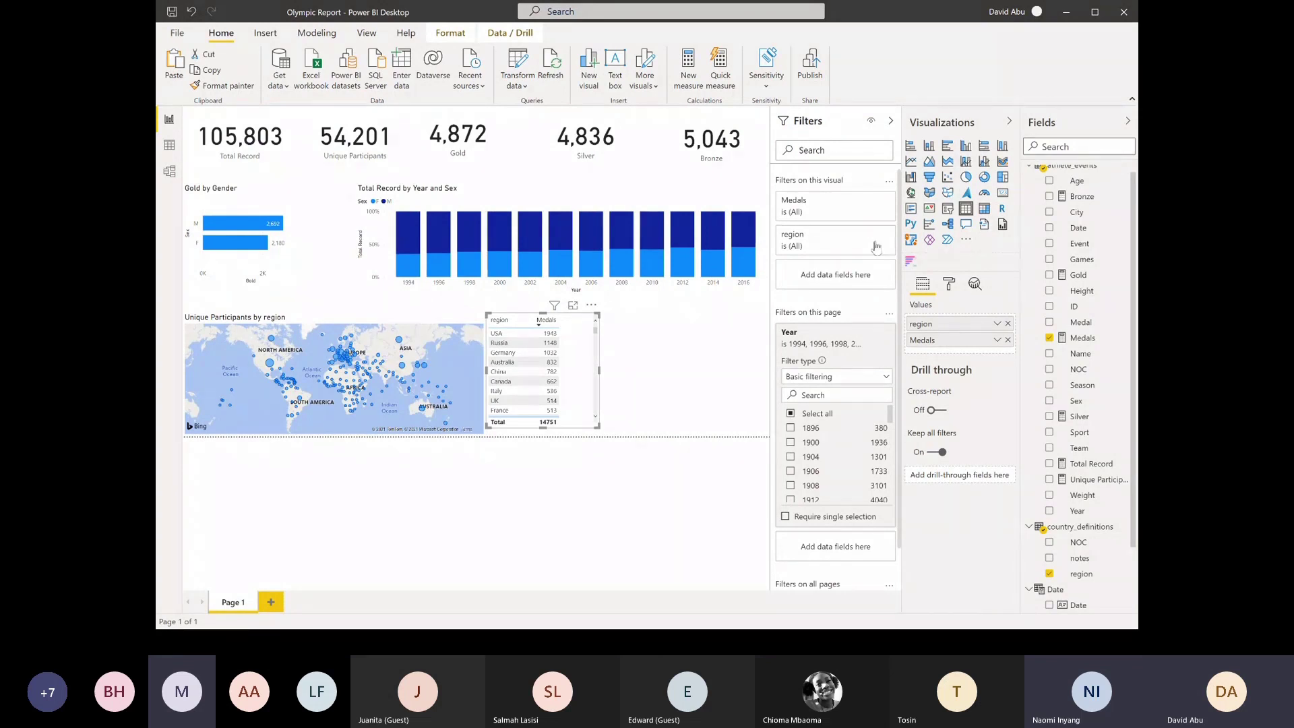
Apply a Top N filter on region so the table shows the top 4 items by Medals
{"action": "left_click", "coordinate": [871, 236]}
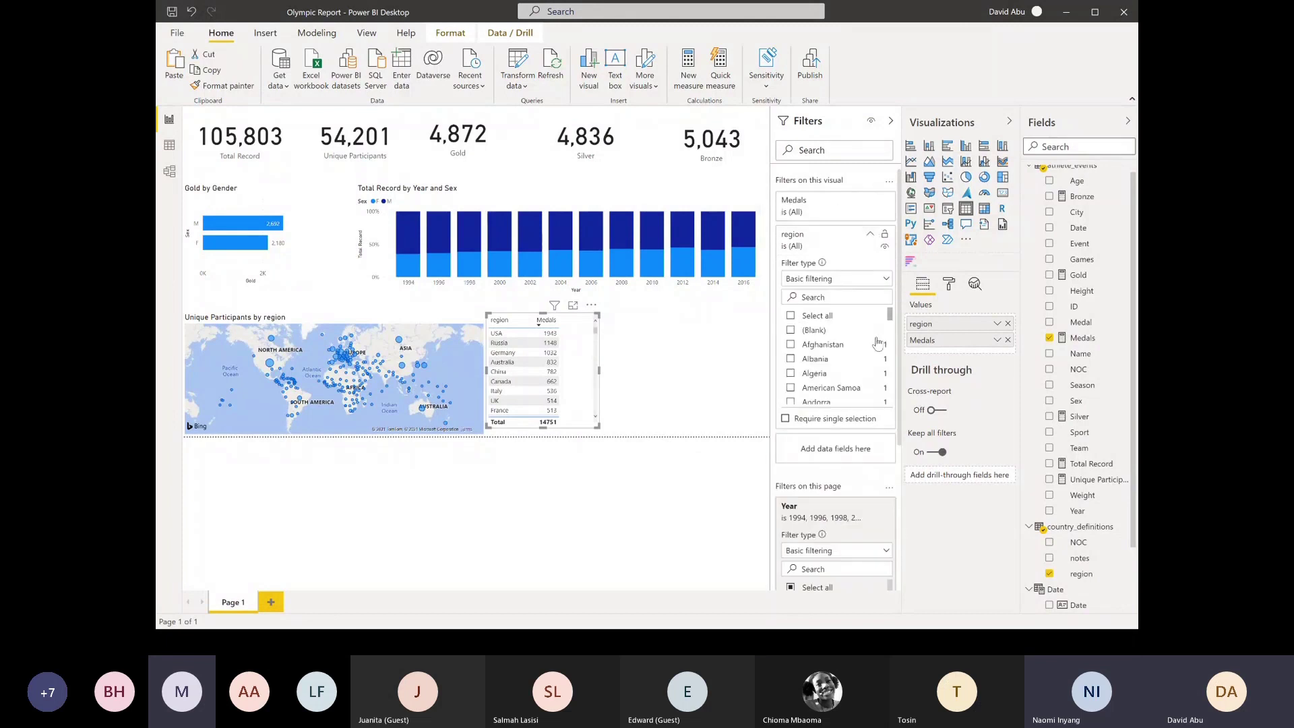
{"action": "left_click", "coordinate": [814, 284]}
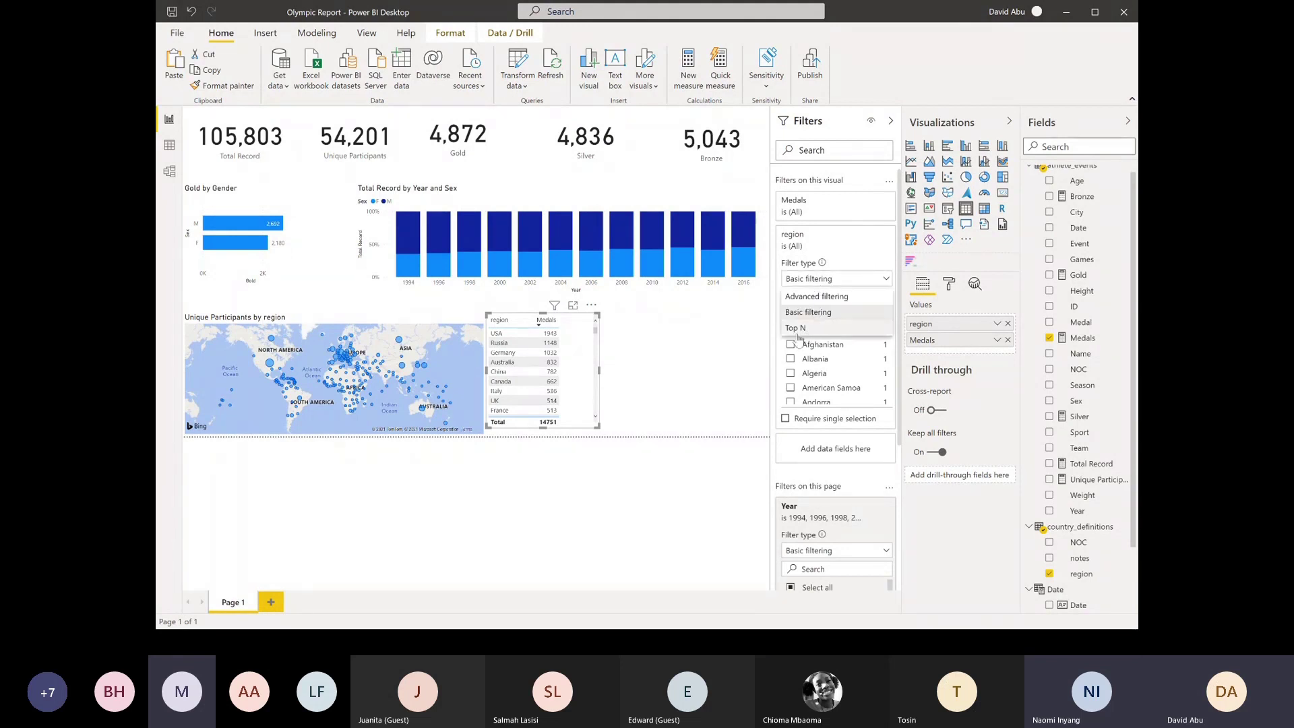
{"action": "left_click", "coordinate": [798, 329]}
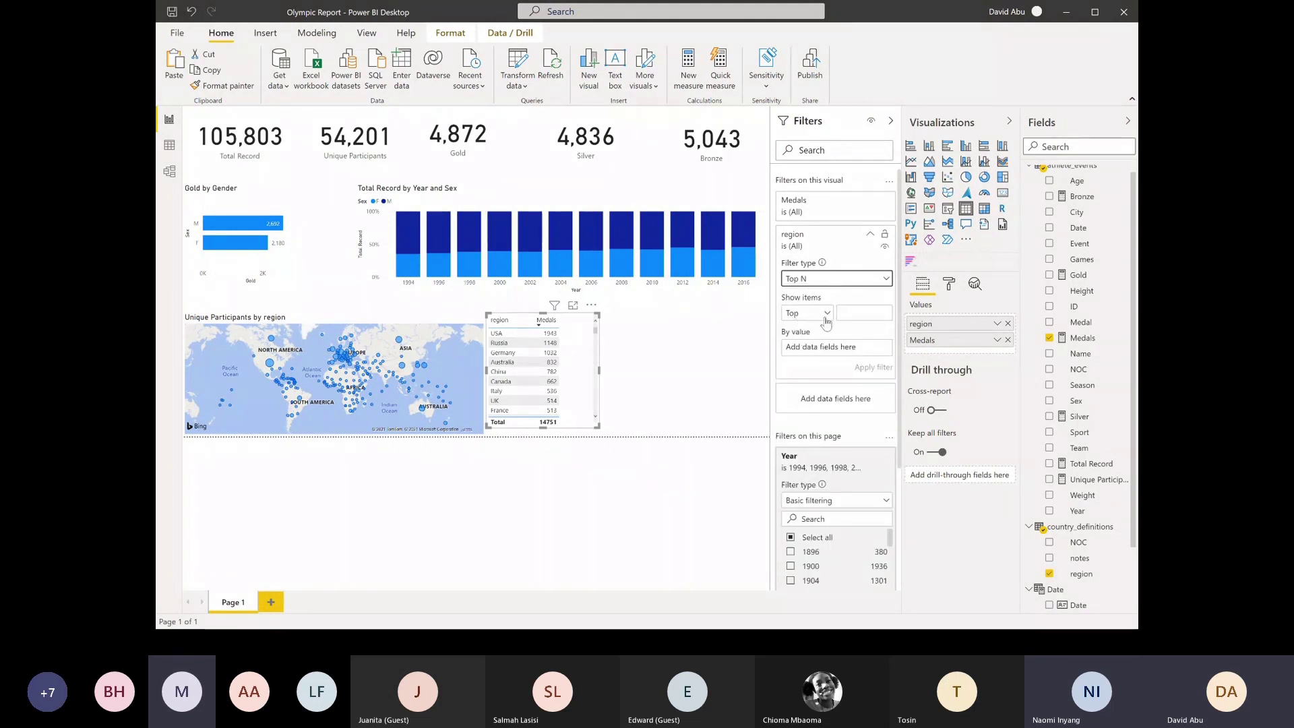
{"action": "left_click", "coordinate": [821, 318]}
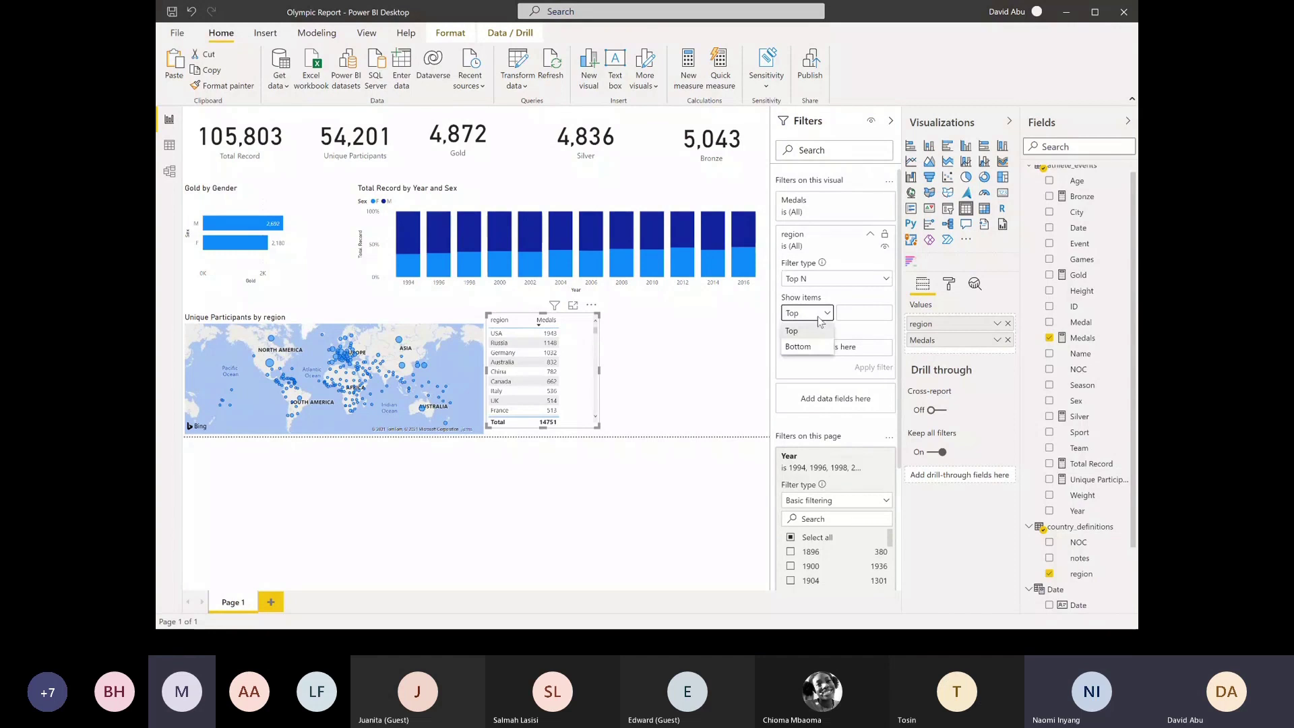
{"action": "left_click", "coordinate": [859, 314]}
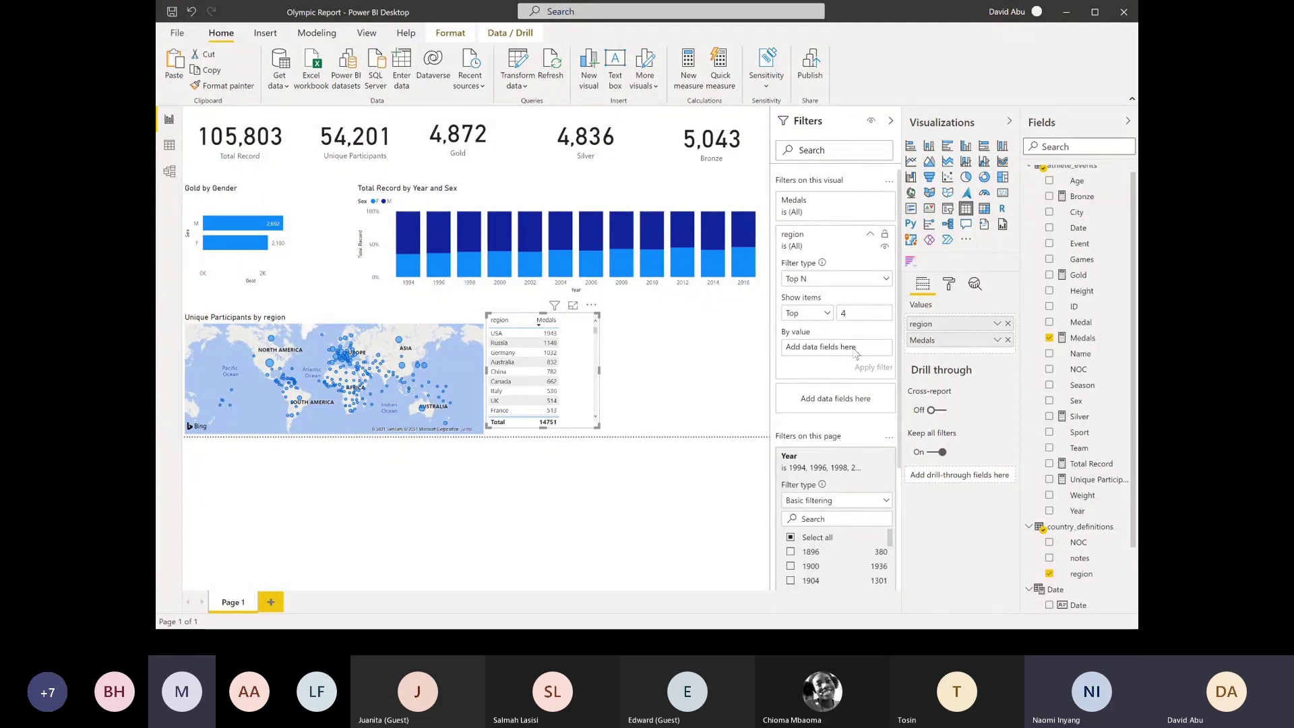
{"action": "left_click_drag", "start_coordinate": [1079, 338], "coordinate": [835, 347]}
{"action": "left_click", "coordinate": [872, 367]}
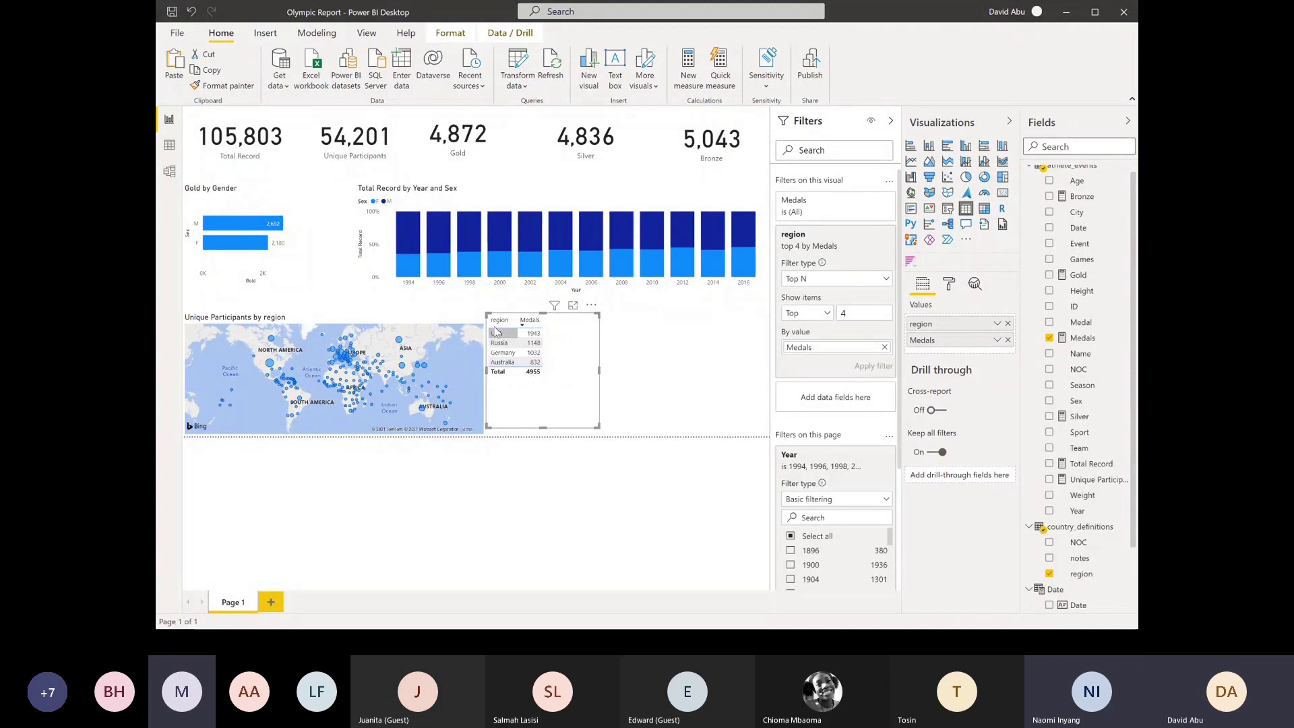
Convert the filtered region table to a clustered bar chart and enlarge it slightly down to the page edge
{"action": "left_click", "coordinate": [947, 146]}
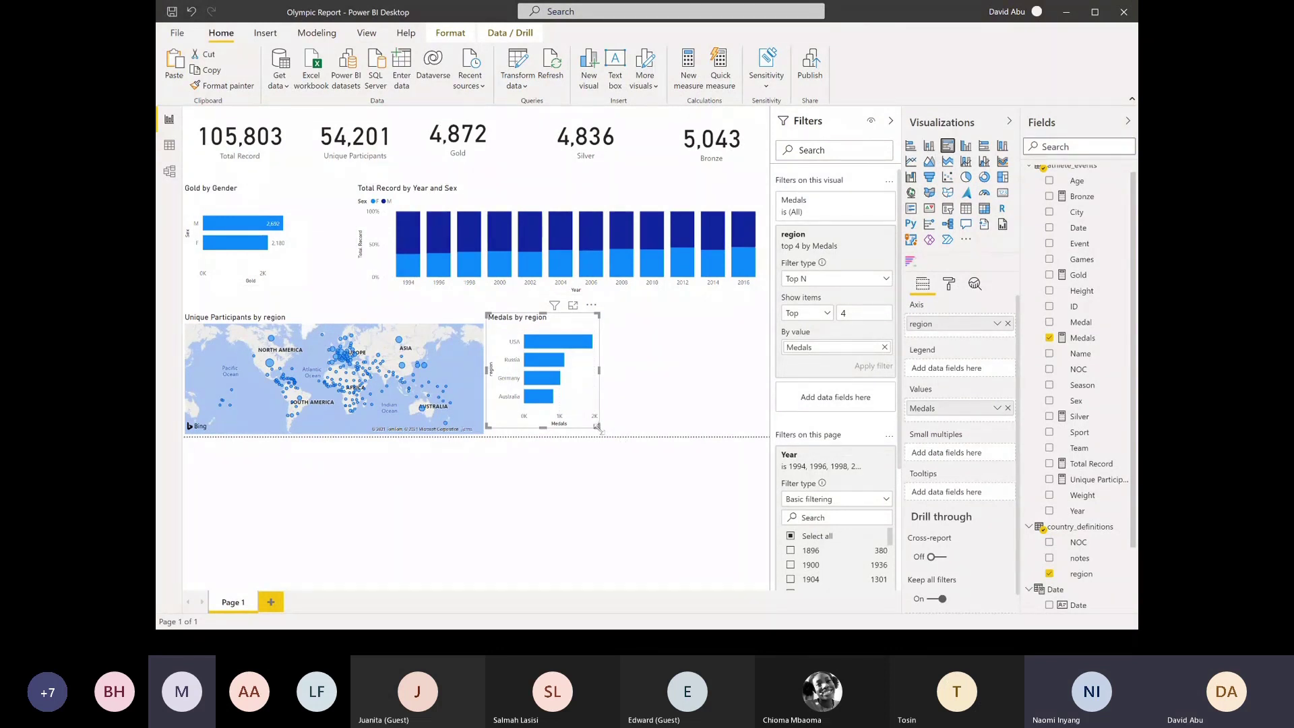
{"action": "left_click_drag", "start_coordinate": [597, 427], "coordinate": [626, 451]}
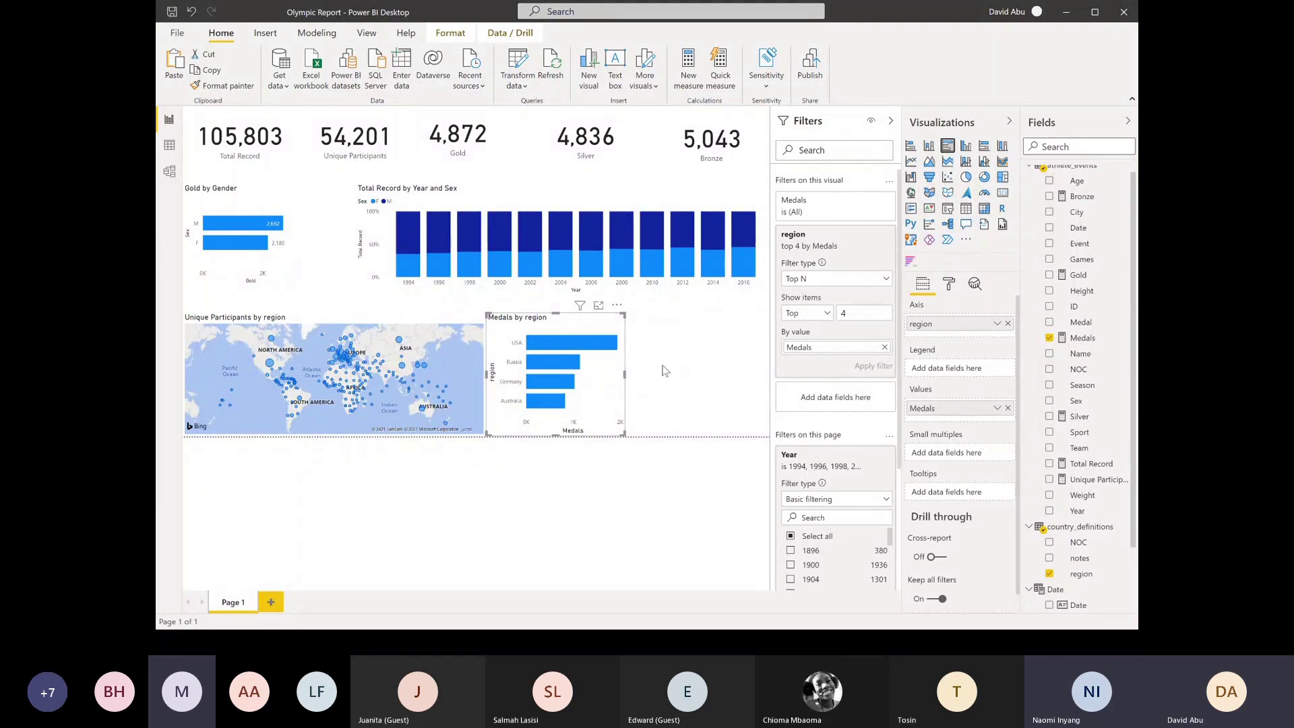
{"action": "left_click", "coordinate": [664, 371]}
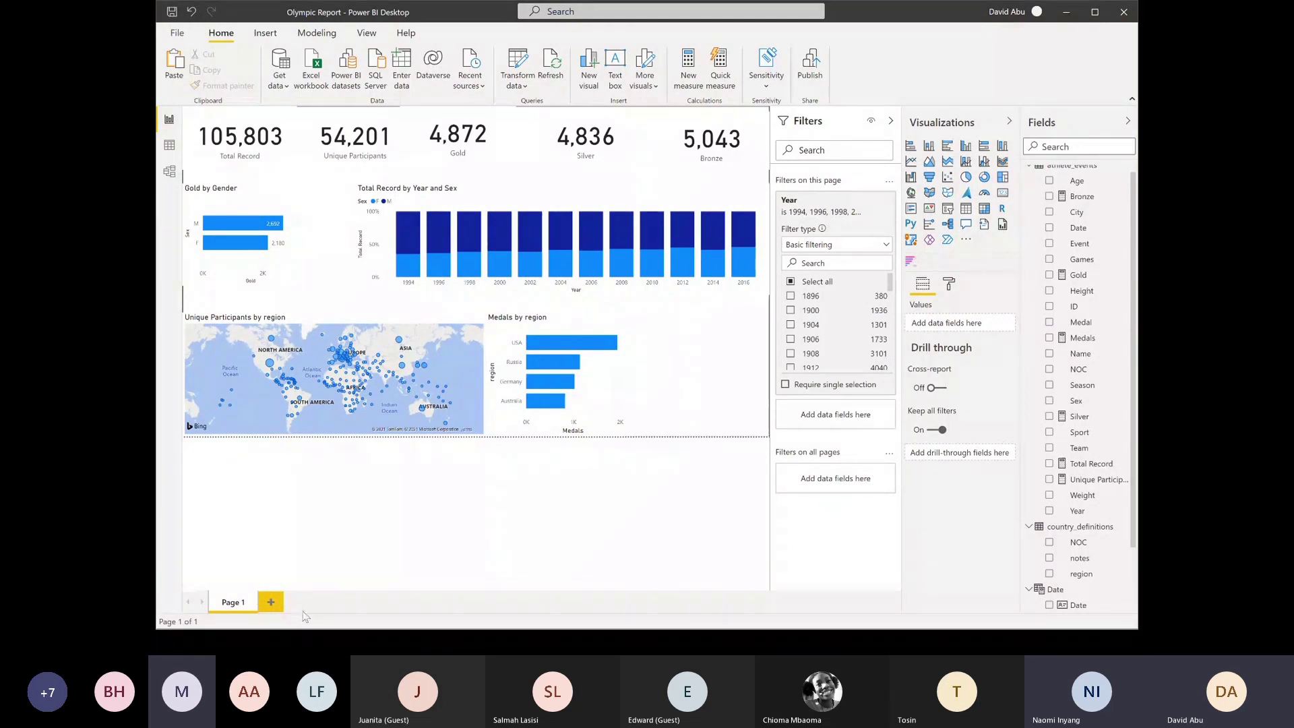
Add a new report page and place the imported custom visual on it, enlarged to the full page height
{"action": "left_click", "coordinate": [271, 602]}
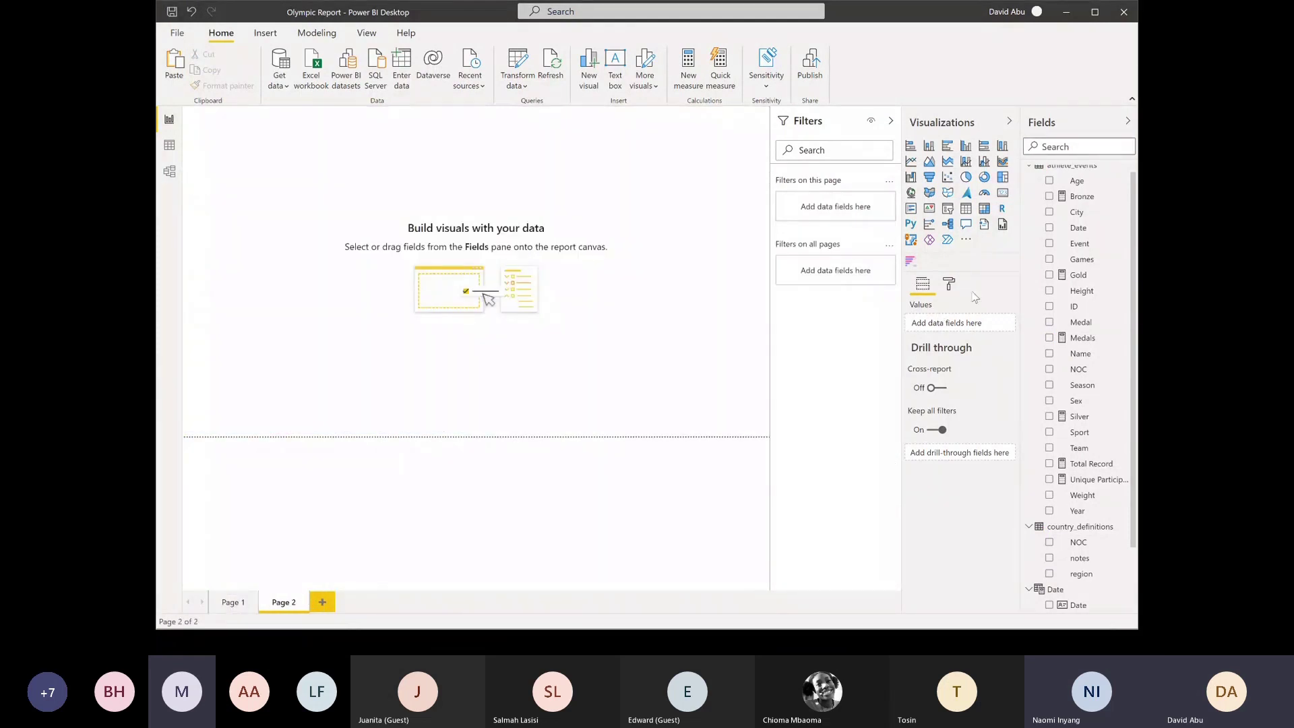
{"action": "left_click", "coordinate": [911, 263]}
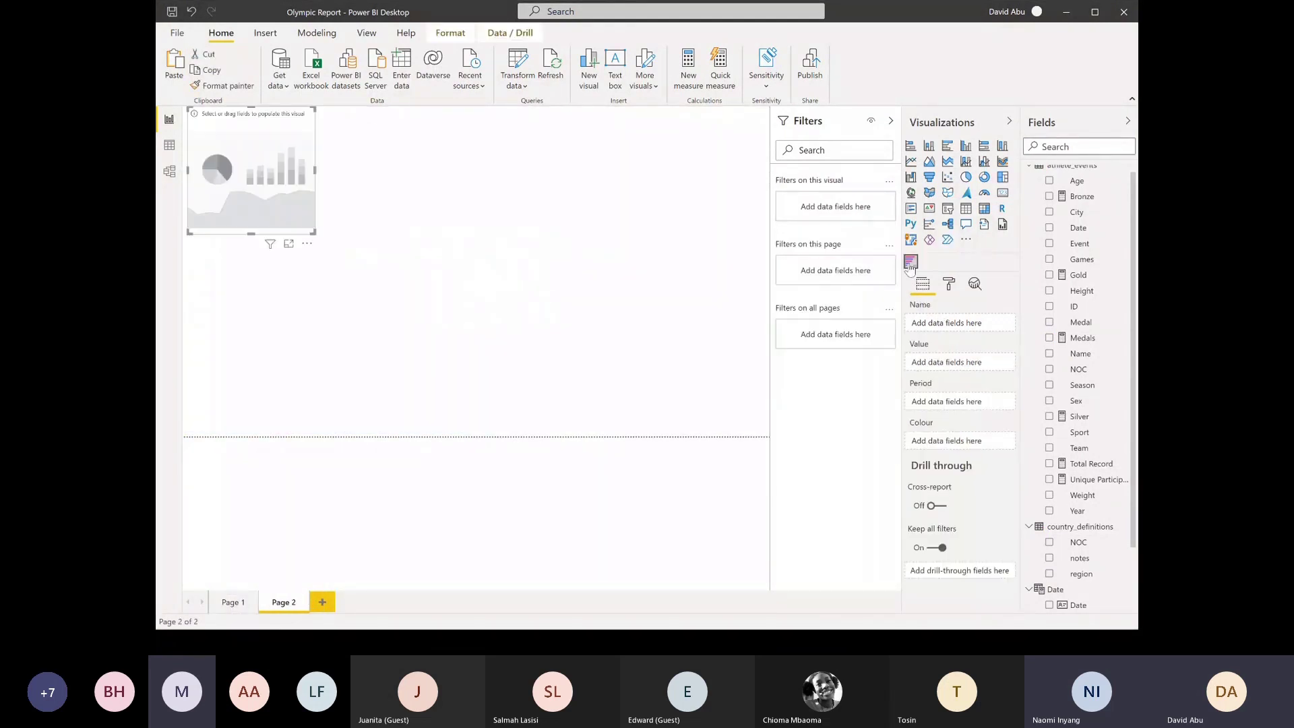
{"action": "left_click_drag", "start_coordinate": [314, 233], "coordinate": [619, 435]}
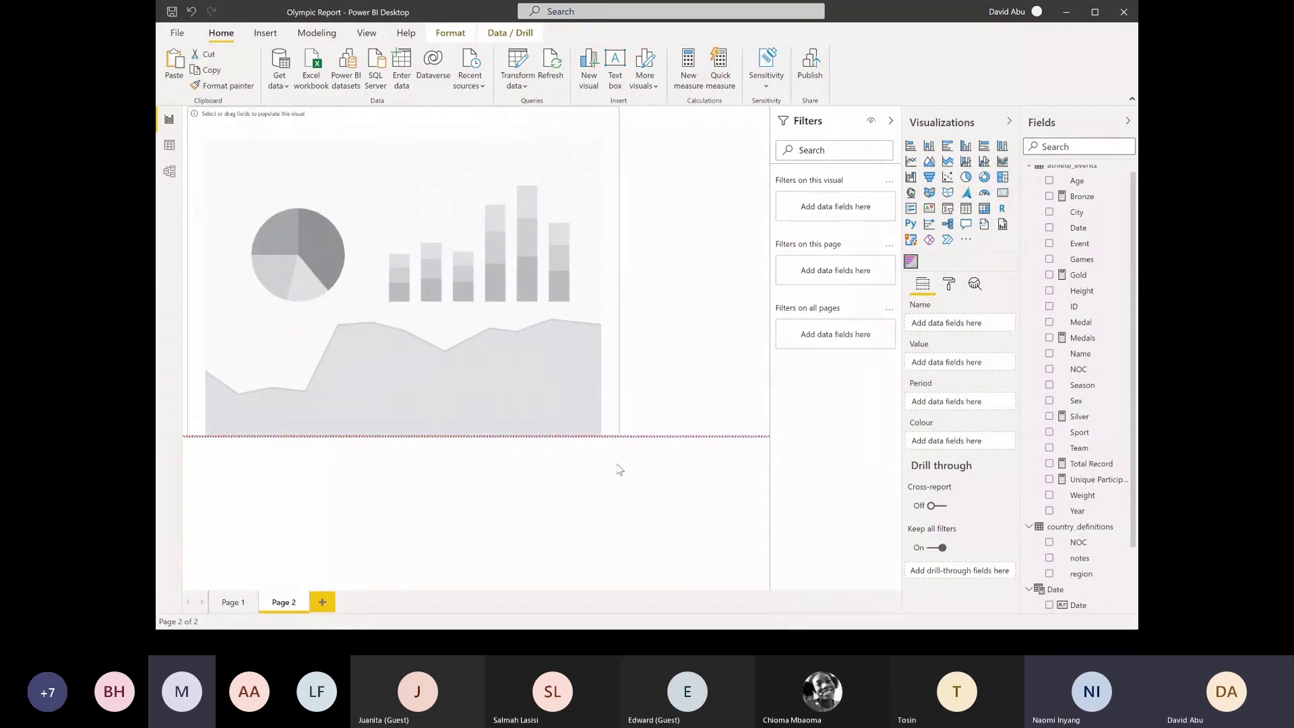
Fill the custom visual on Page 2 with region as Name, Medals as Value and Year as Period
{"action": "left_click", "coordinate": [969, 241]}
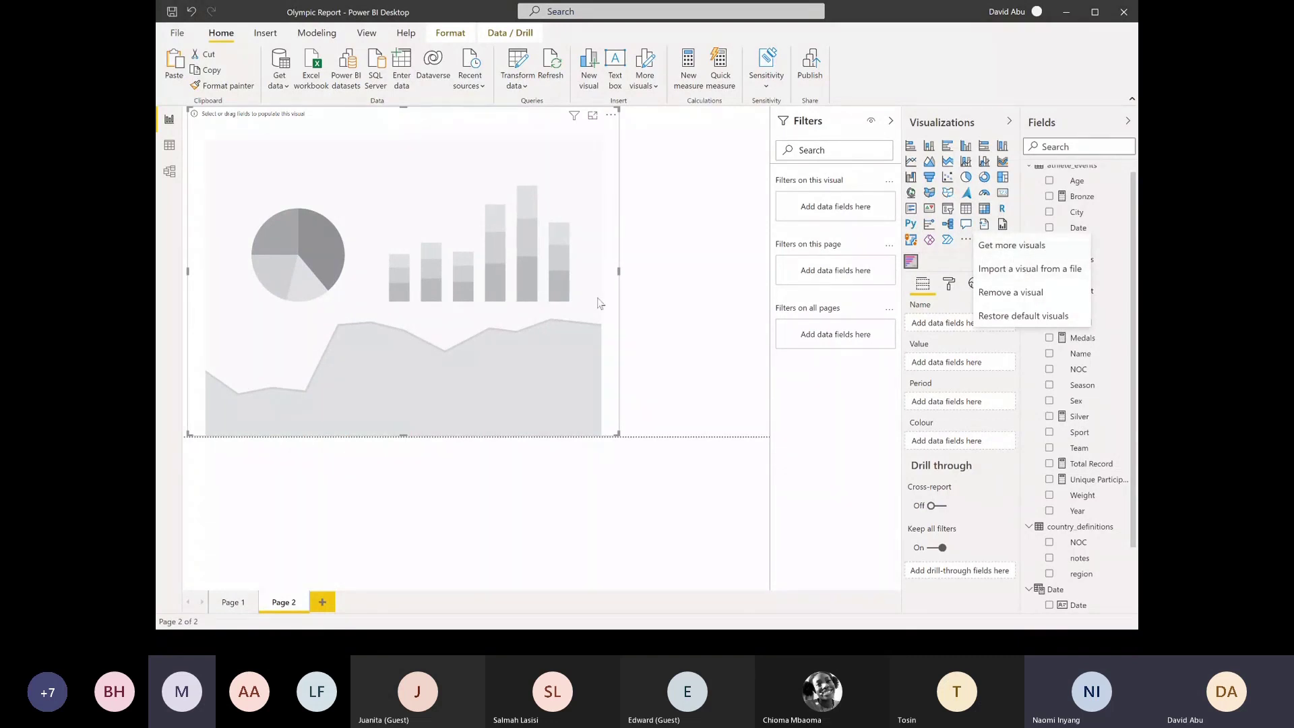
{"action": "key", "text": "Escape"}
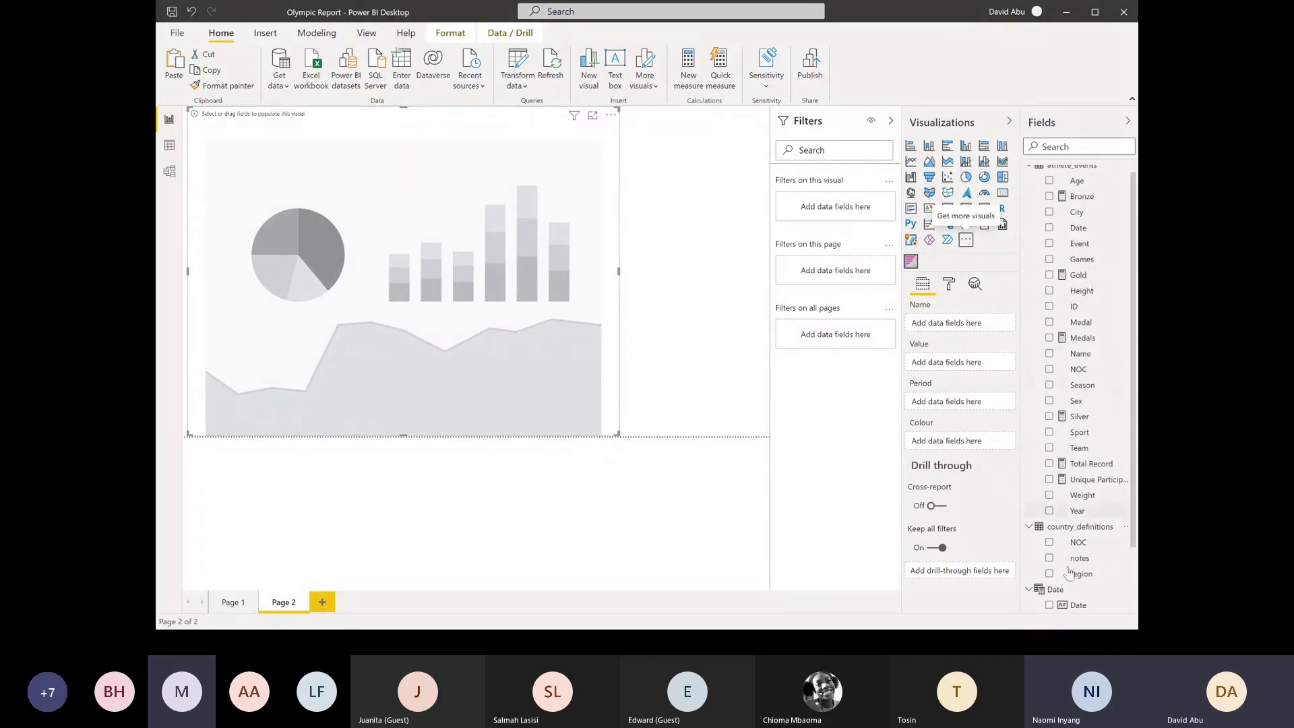
{"action": "scroll", "coordinate": [1052, 607], "scroll_direction": "down", "scroll_amount": 3}
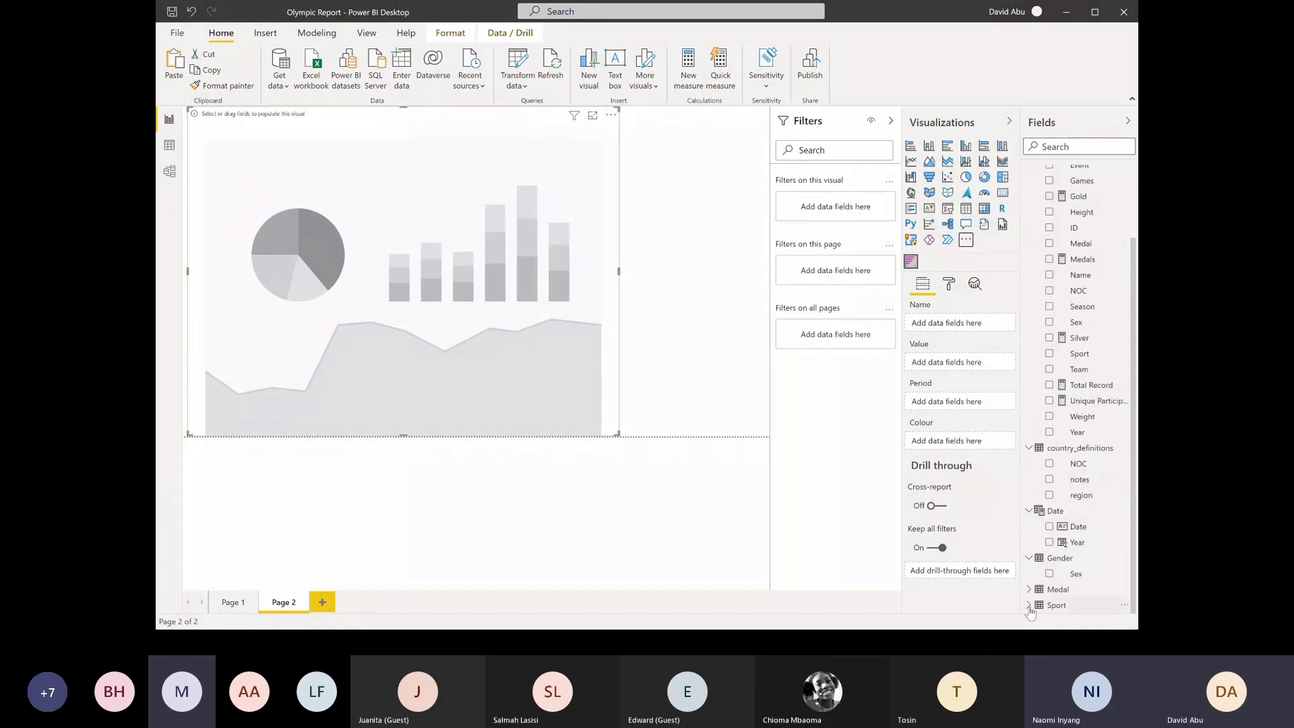
{"action": "left_click", "coordinate": [1050, 495]}
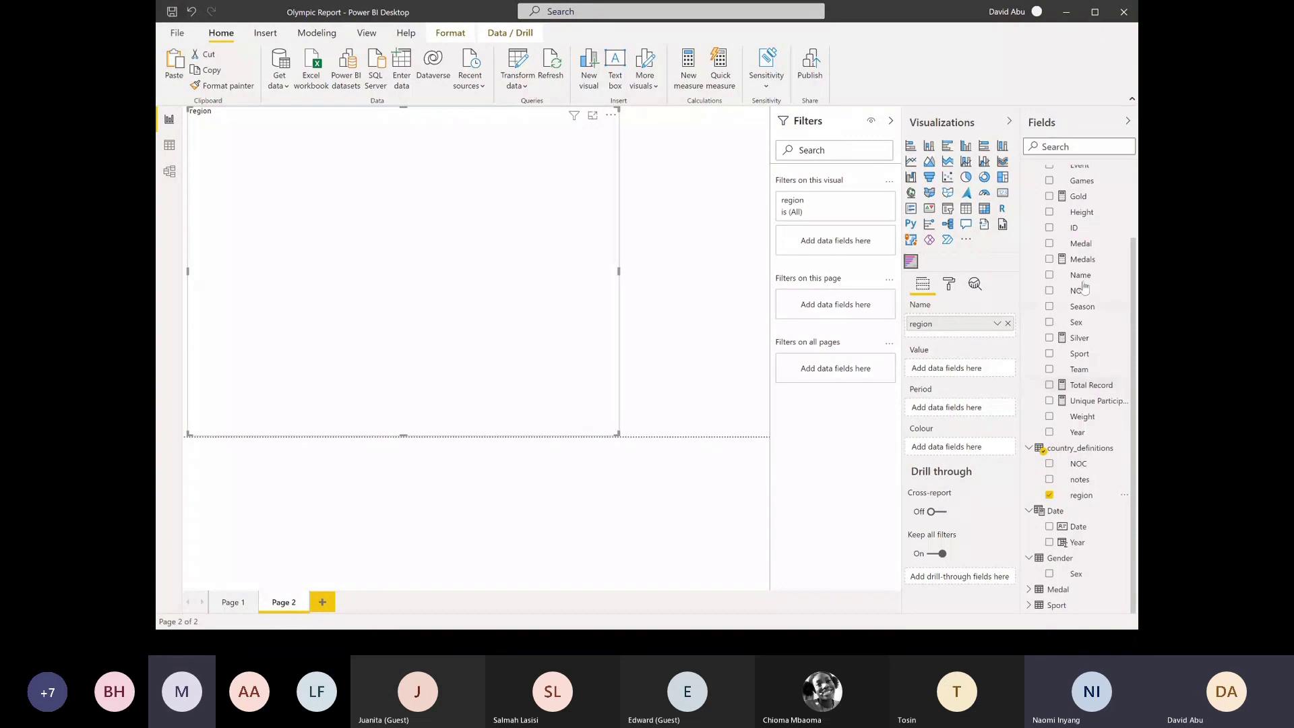
{"action": "left_click", "coordinate": [1049, 260]}
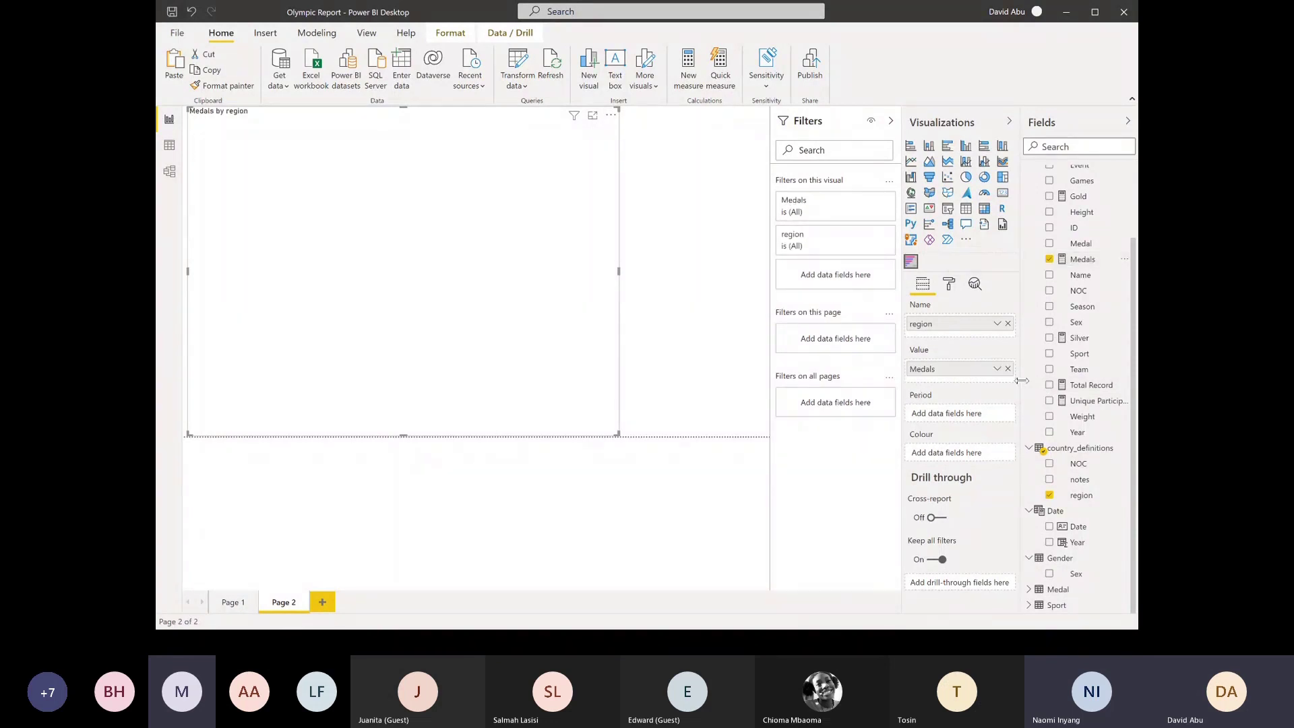
{"action": "left_click", "coordinate": [1049, 433]}
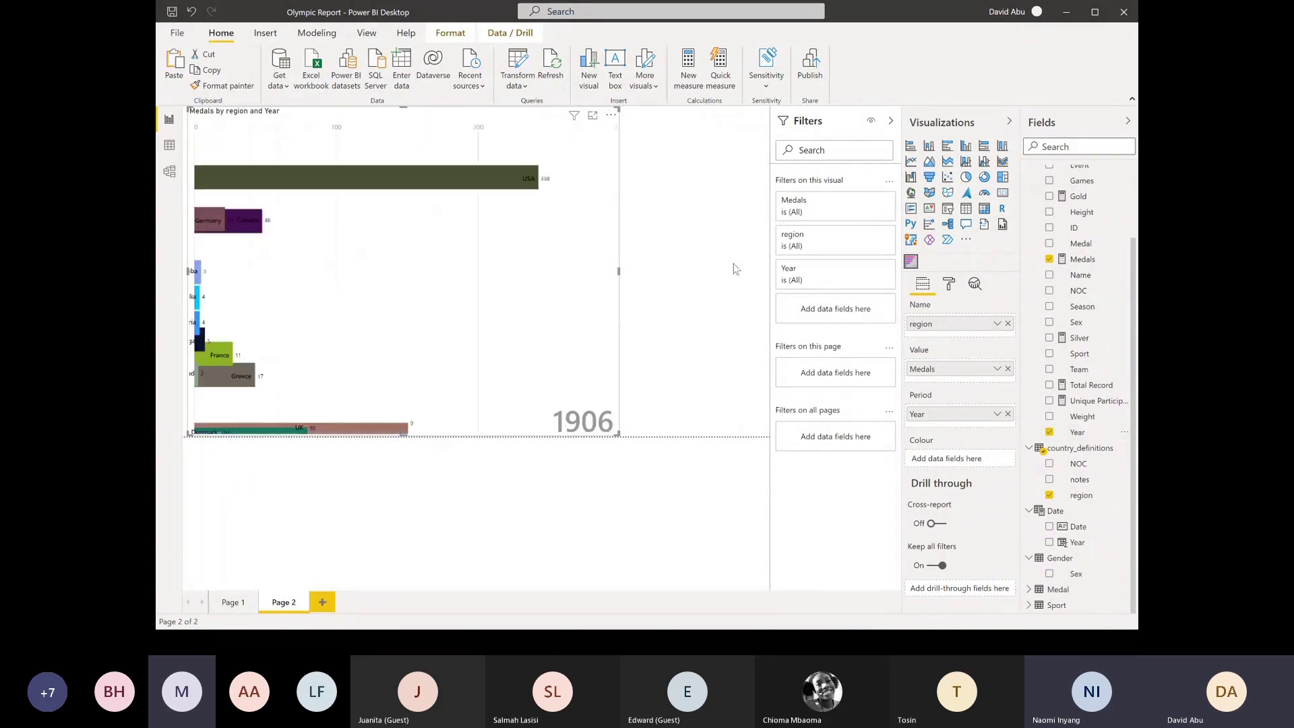
Set the animation duration of the custom visual to 5000 in its Wishyoulization Settings
{"action": "left_click", "coordinate": [951, 286]}
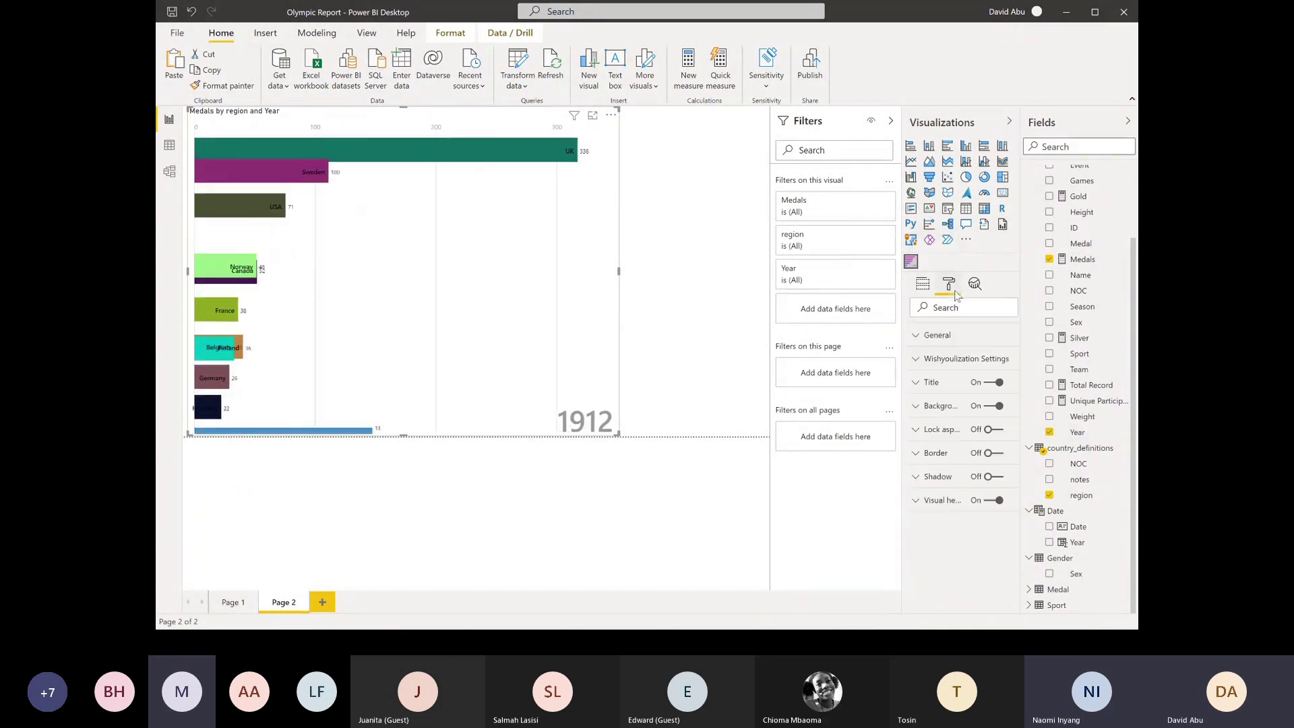
{"action": "left_click", "coordinate": [951, 359]}
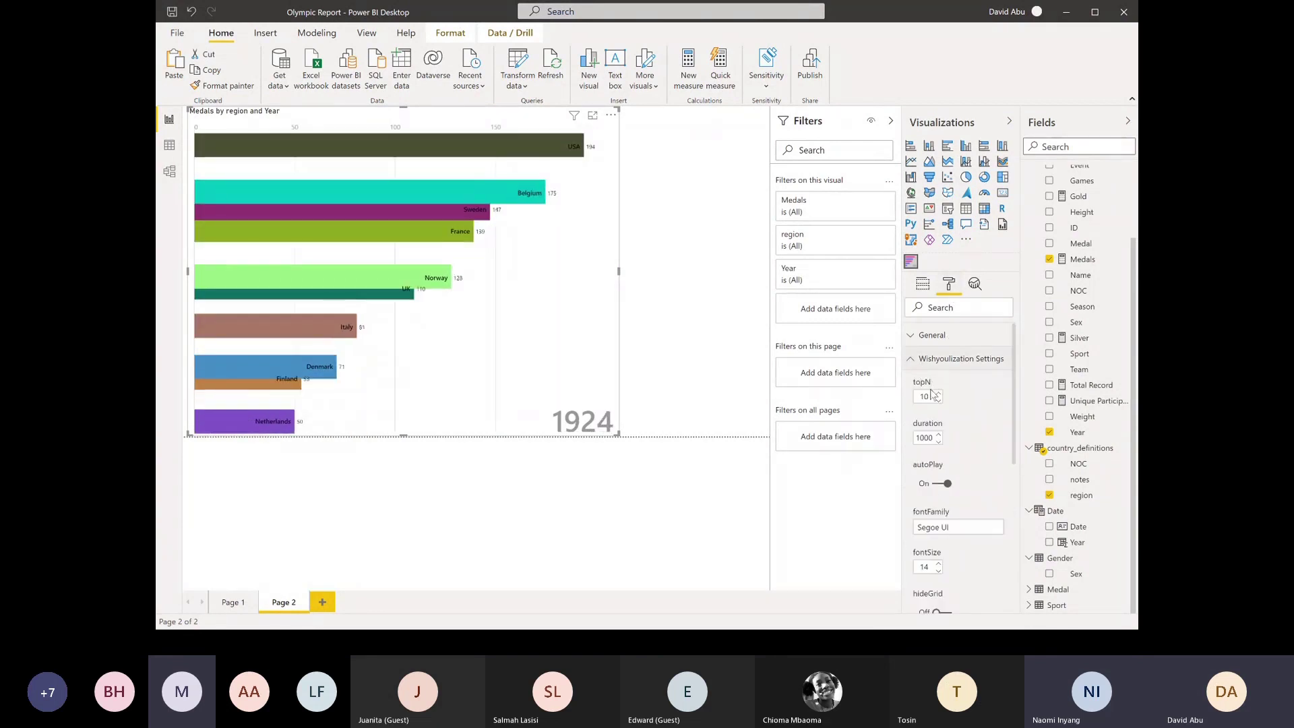
{"action": "left_click", "coordinate": [920, 439]}
{"action": "type", "text": "5"}
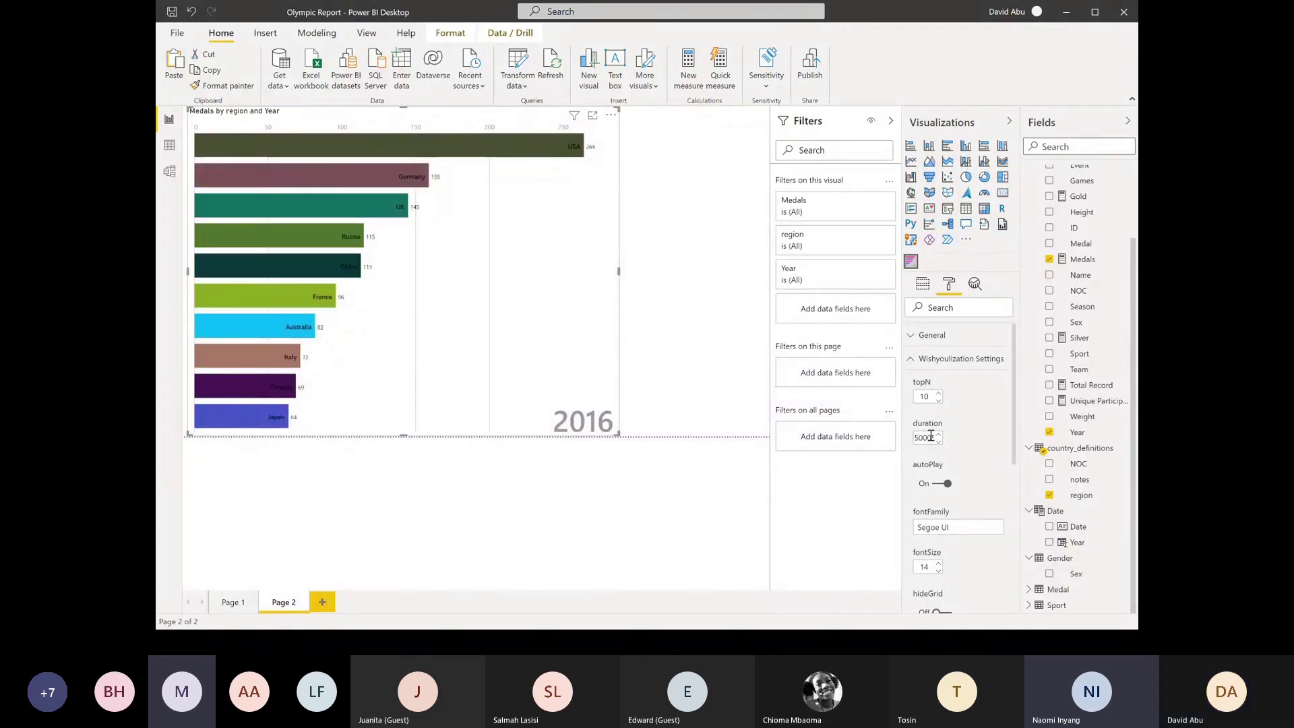
{"action": "key", "text": "Return"}
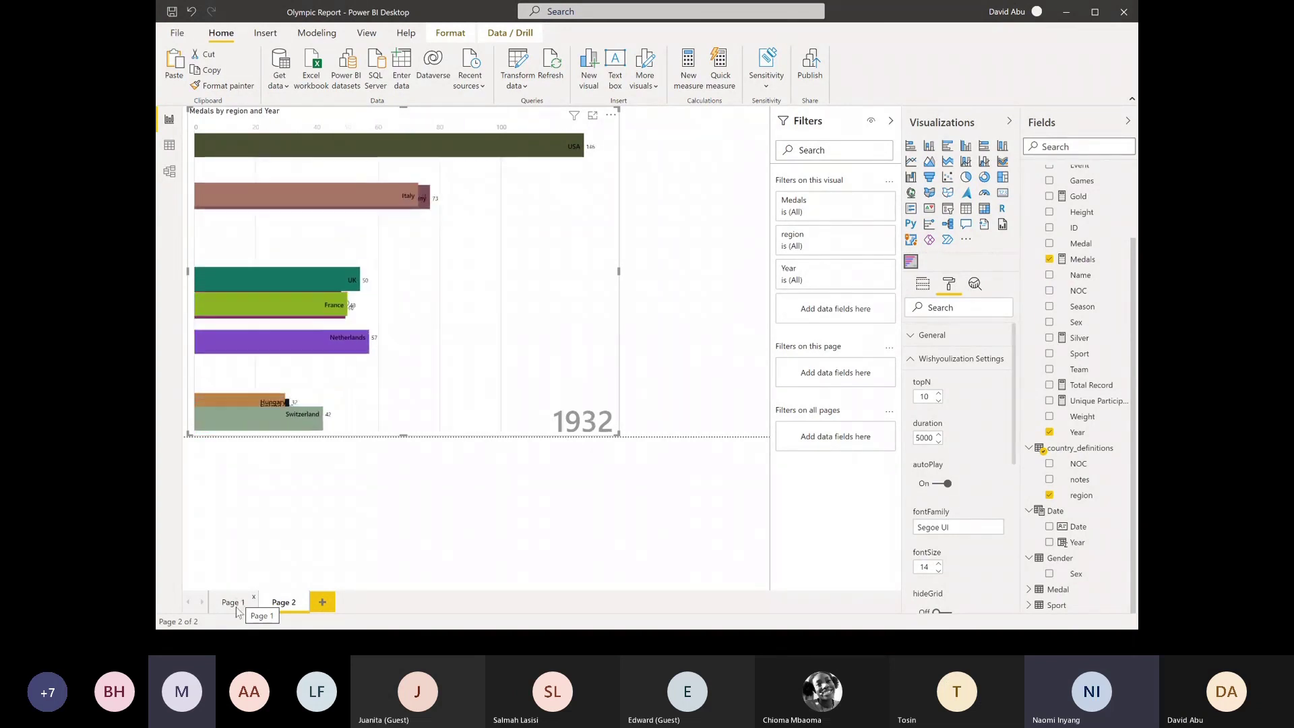
On Page 1, move the Total Record card out of the upper-left page corner to just above the Total Record by Year and Sex chart
{"action": "left_click", "coordinate": [235, 603]}
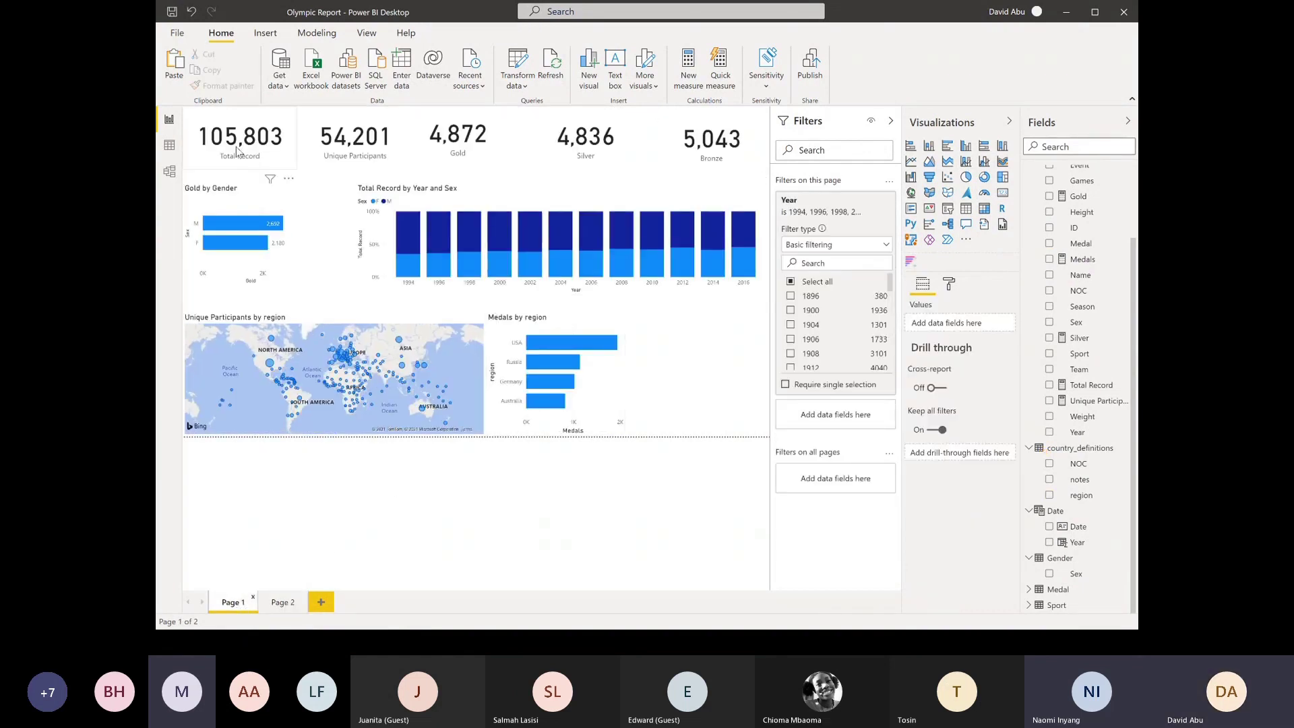
{"action": "left_click", "coordinate": [251, 143]}
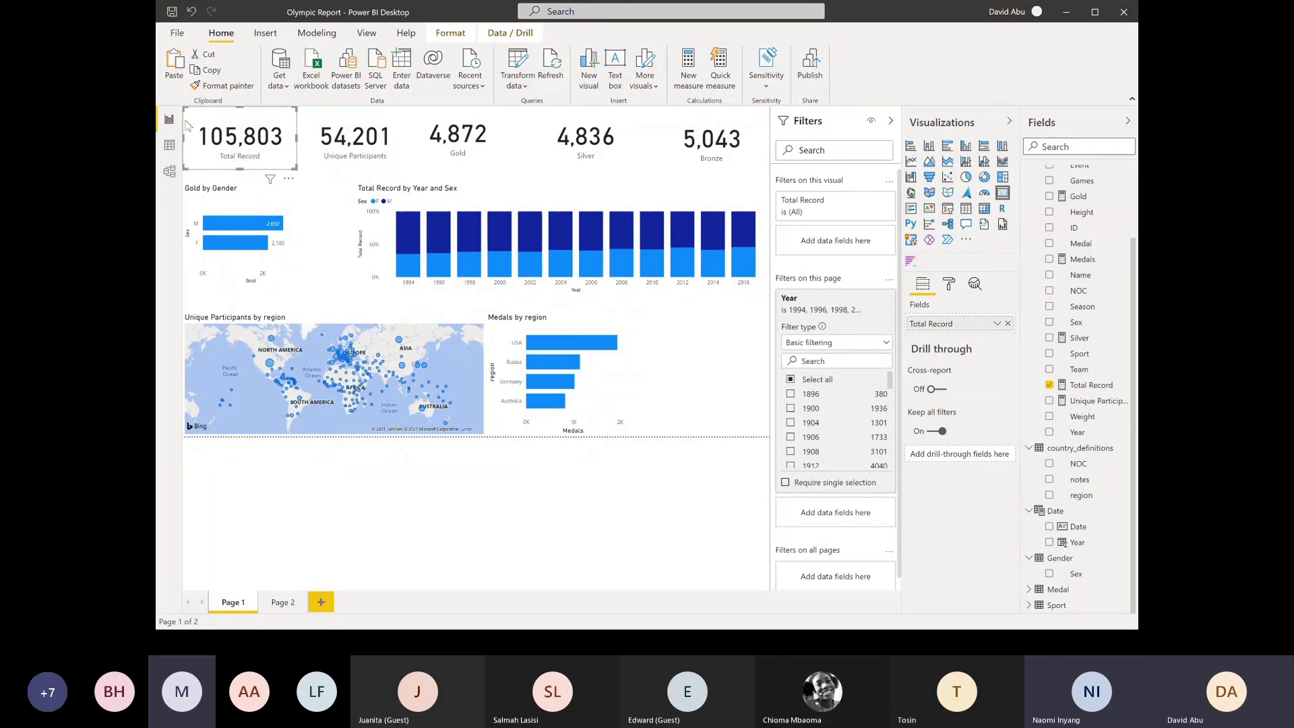
{"action": "left_click_drag", "start_coordinate": [230, 162], "coordinate": [402, 189]}
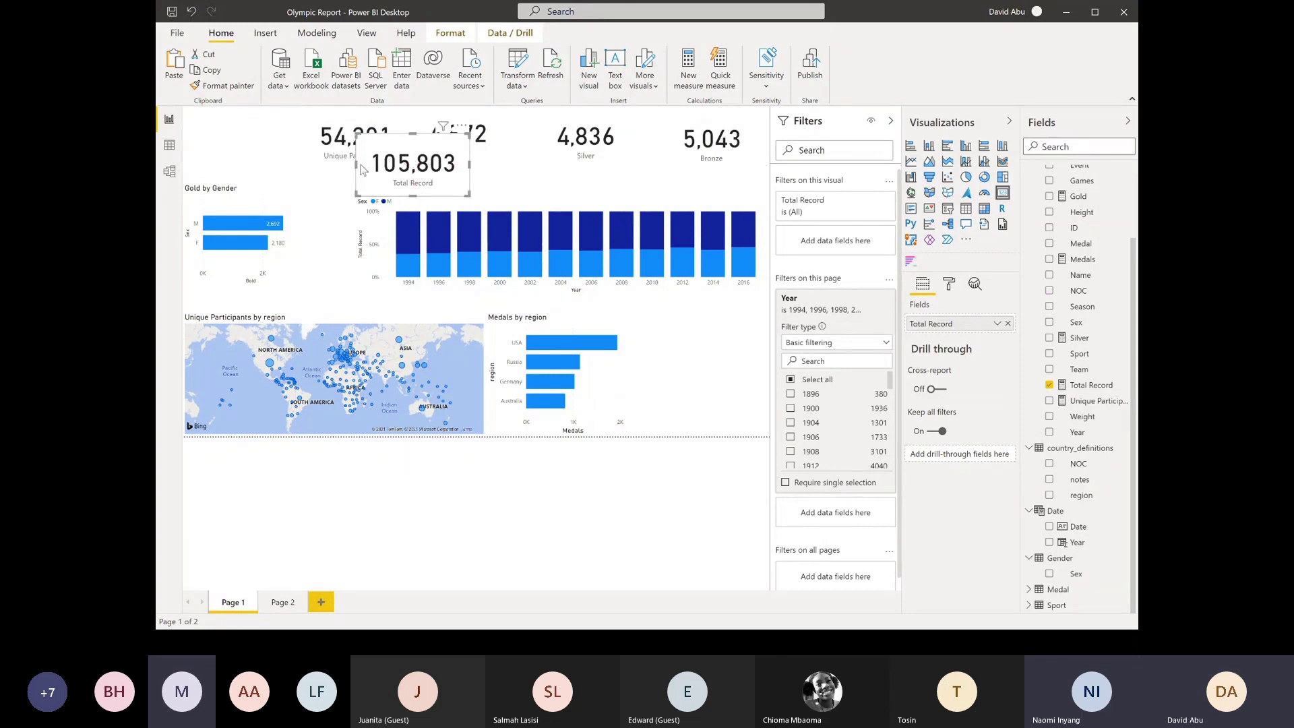
{"action": "mouse_move", "coordinate": [280, 223]}
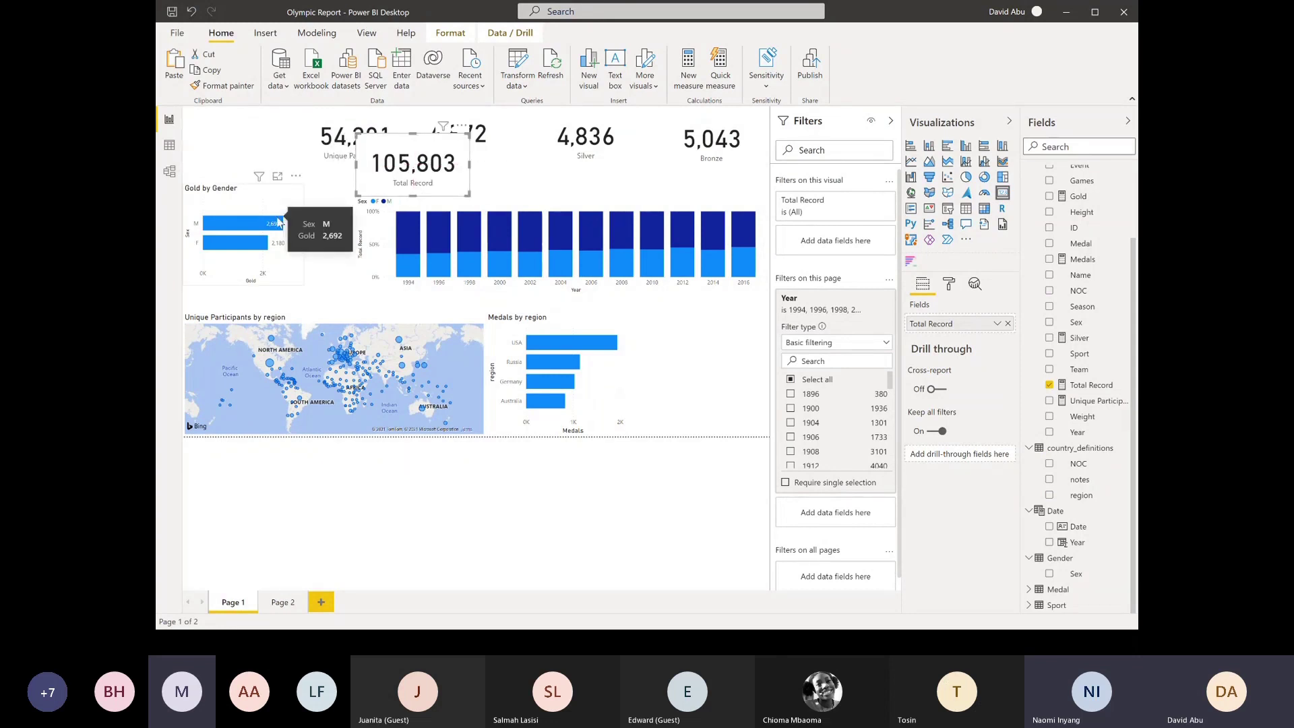
{"action": "left_click", "coordinate": [251, 152]}
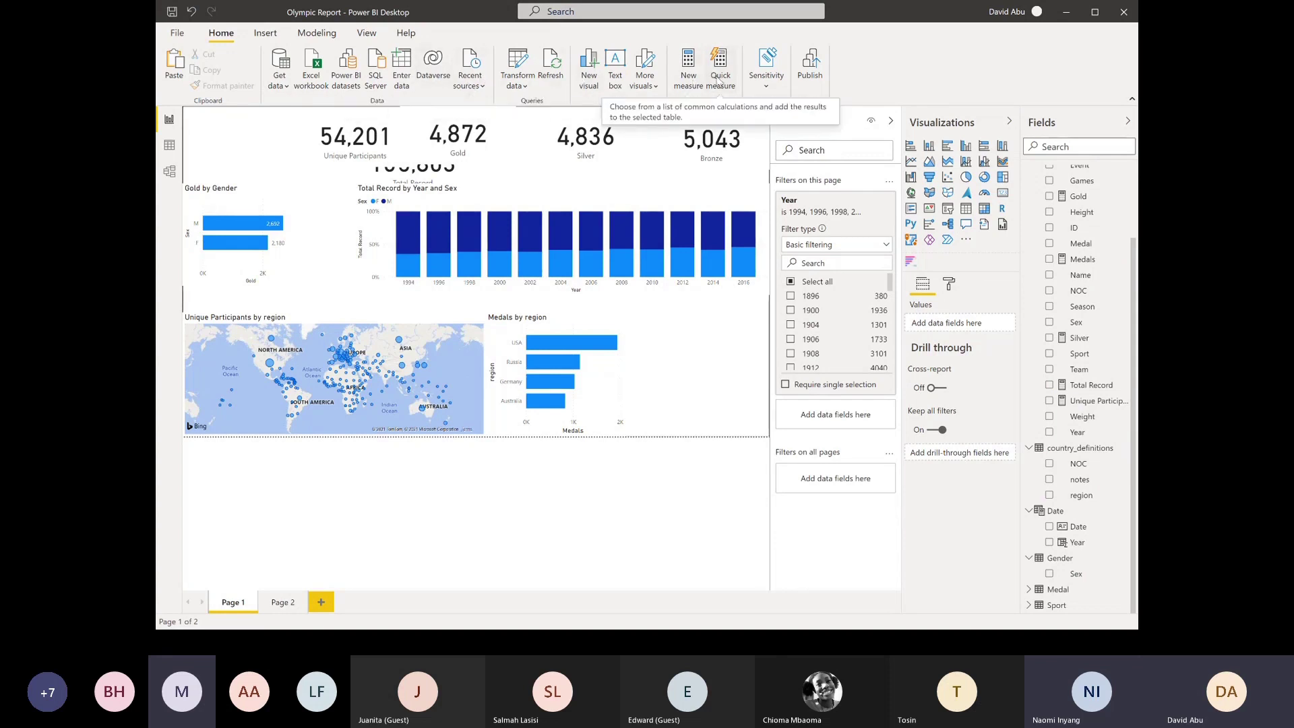
Insert the image powerbiii.png from the Pictures folder and shrink it to a small logo in the page's upper-left corner
{"action": "left_click", "coordinate": [370, 33]}
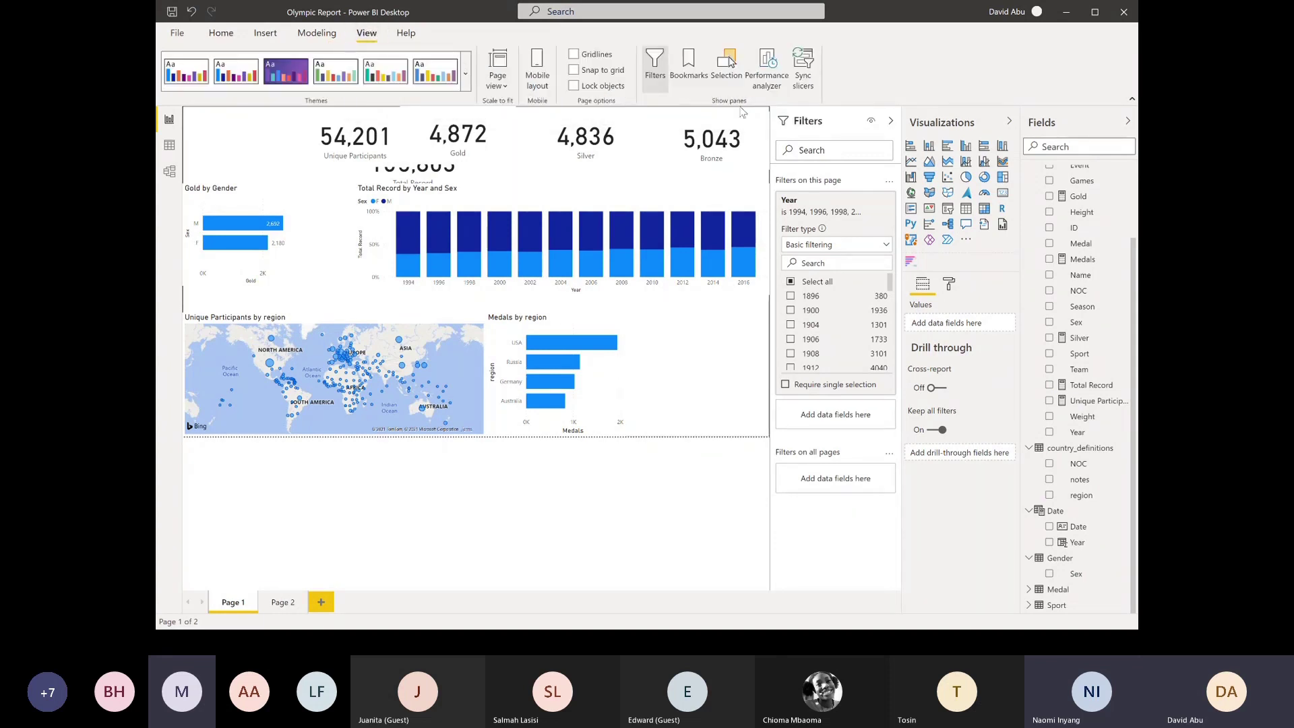
{"action": "left_click", "coordinate": [259, 35]}
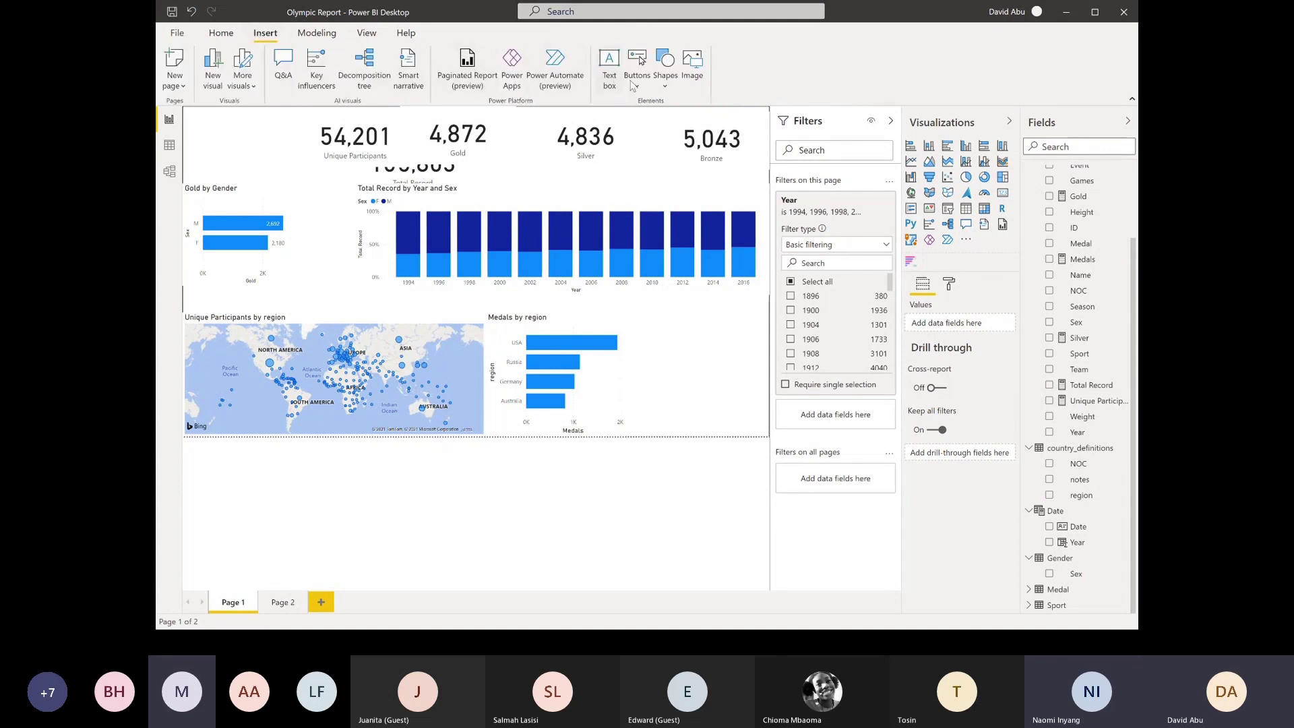
{"action": "left_click", "coordinate": [701, 66]}
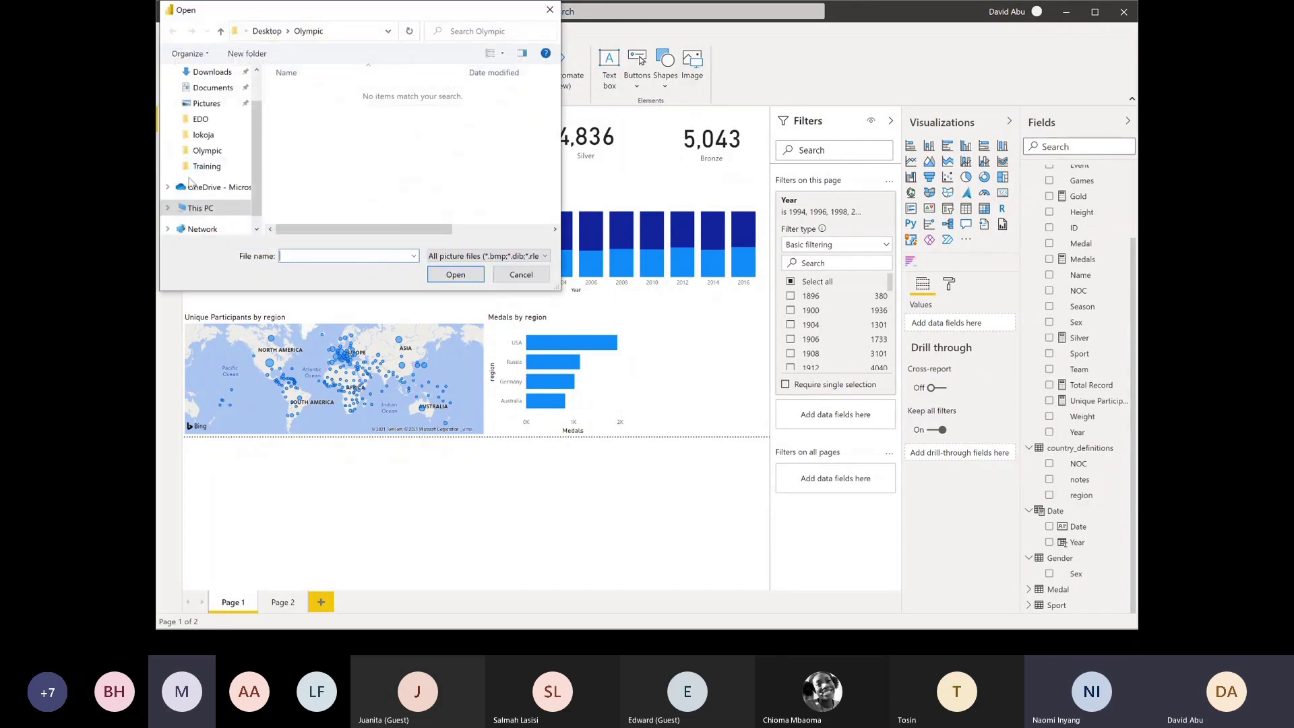
{"action": "left_click", "coordinate": [206, 103]}
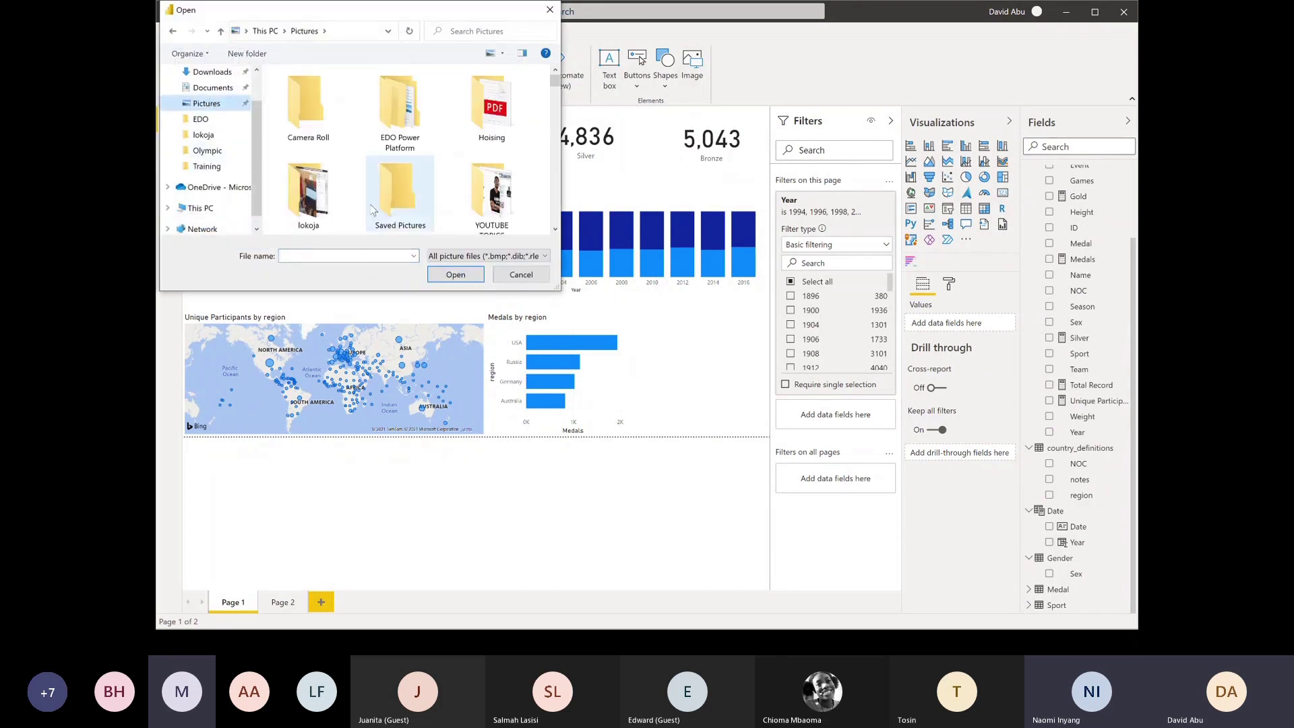
{"action": "scroll", "coordinate": [373, 211], "scroll_direction": "down", "scroll_amount": 5}
{"action": "scroll", "coordinate": [372, 211], "scroll_direction": "down", "scroll_amount": 5}
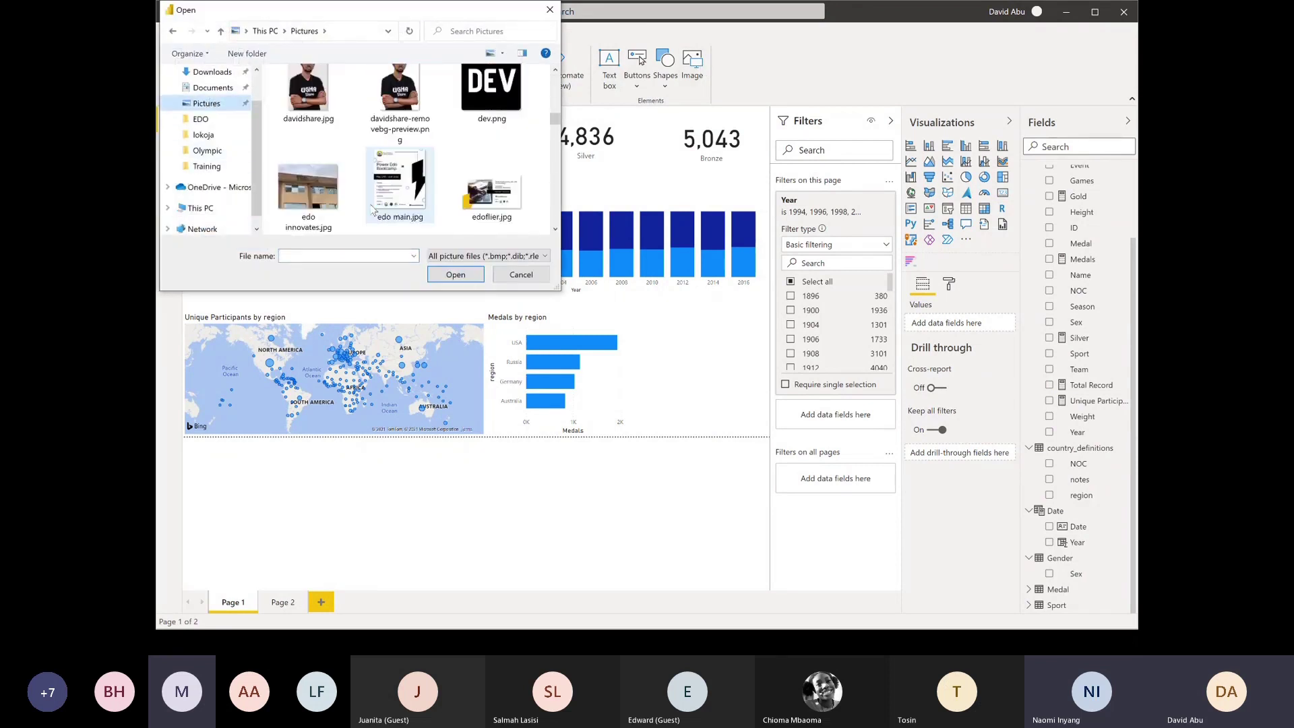
{"action": "scroll", "coordinate": [373, 210], "scroll_direction": "down", "scroll_amount": 5}
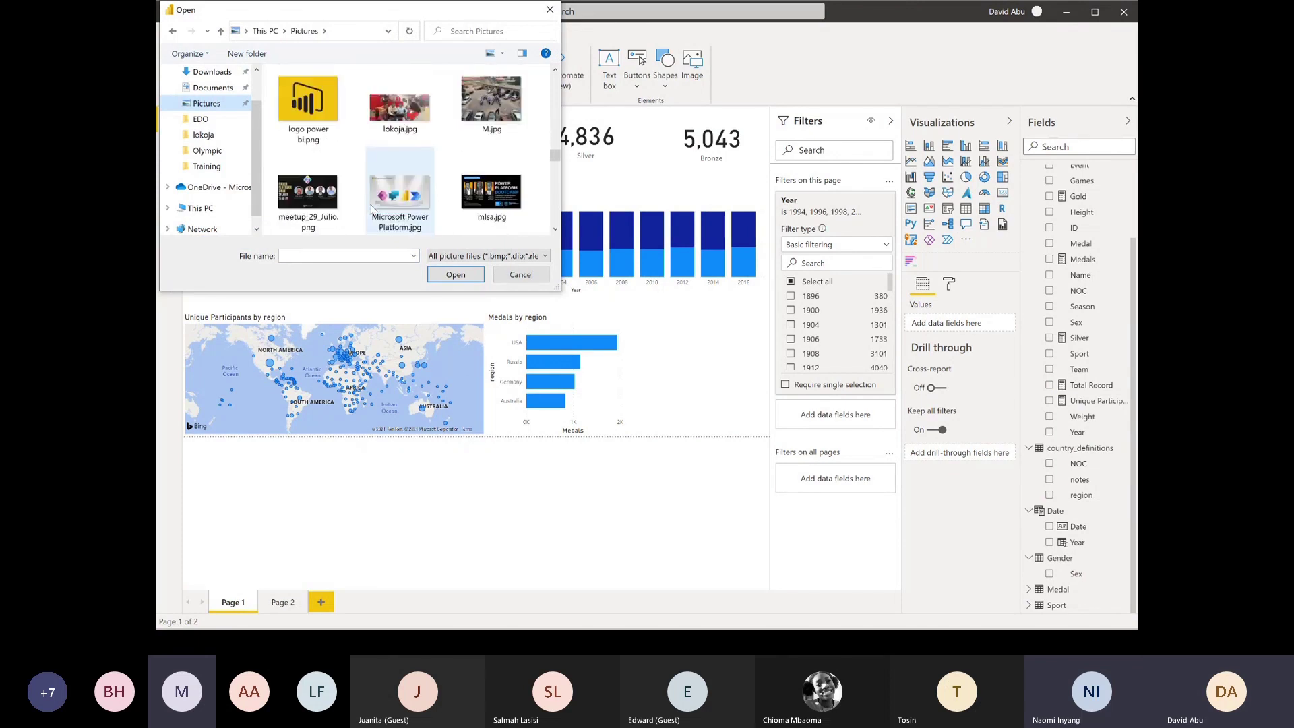
{"action": "scroll", "coordinate": [373, 210], "scroll_direction": "down", "scroll_amount": 2}
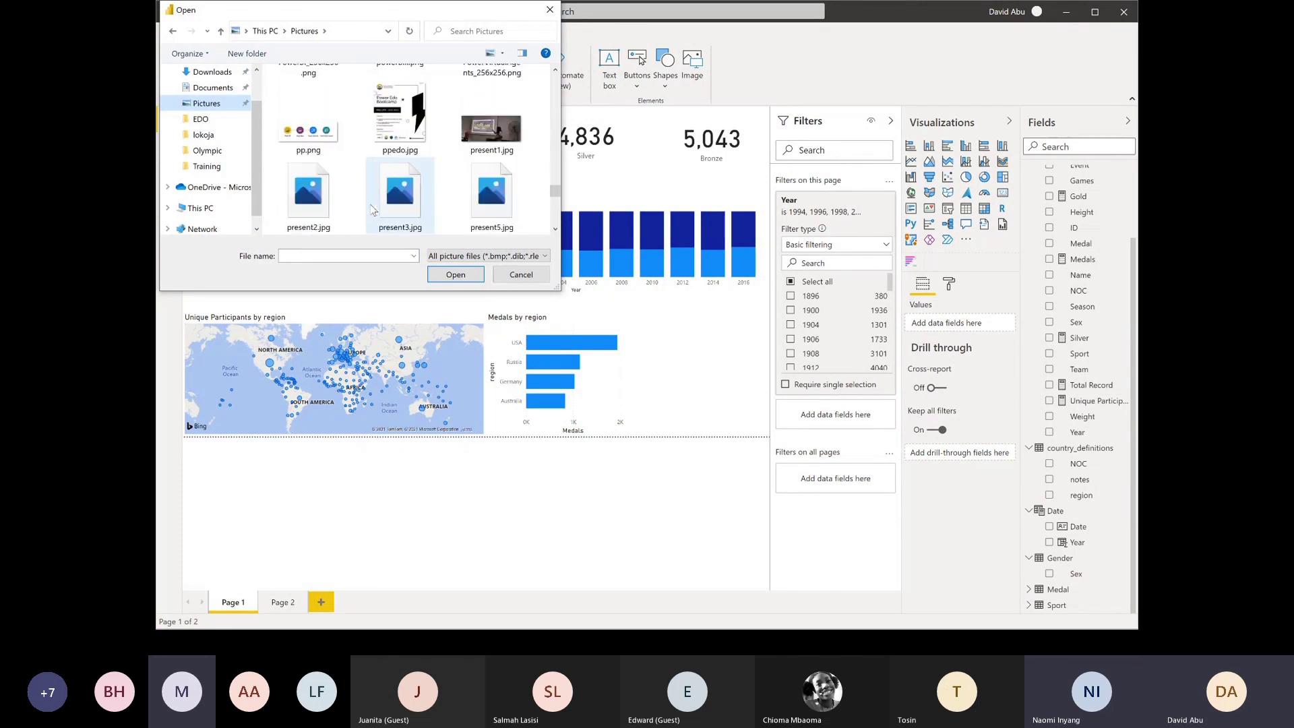
{"action": "left_click", "coordinate": [388, 185]}
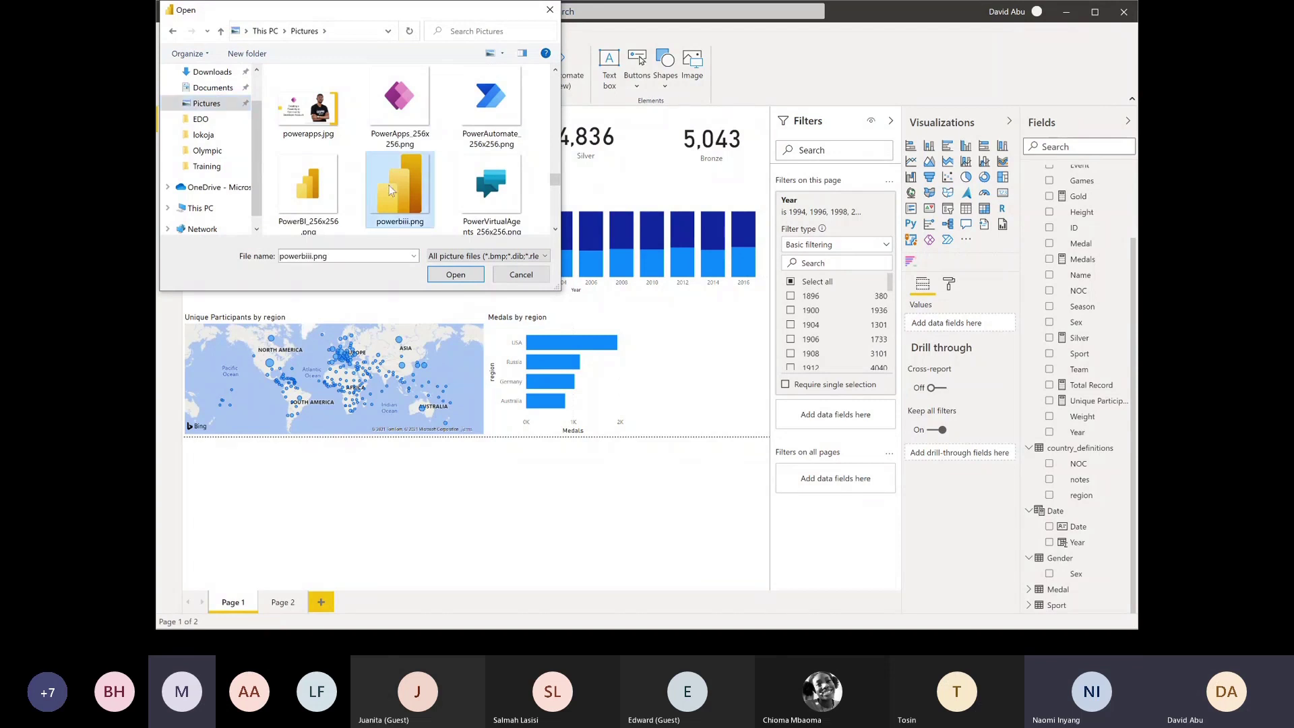
{"action": "left_click", "coordinate": [458, 278]}
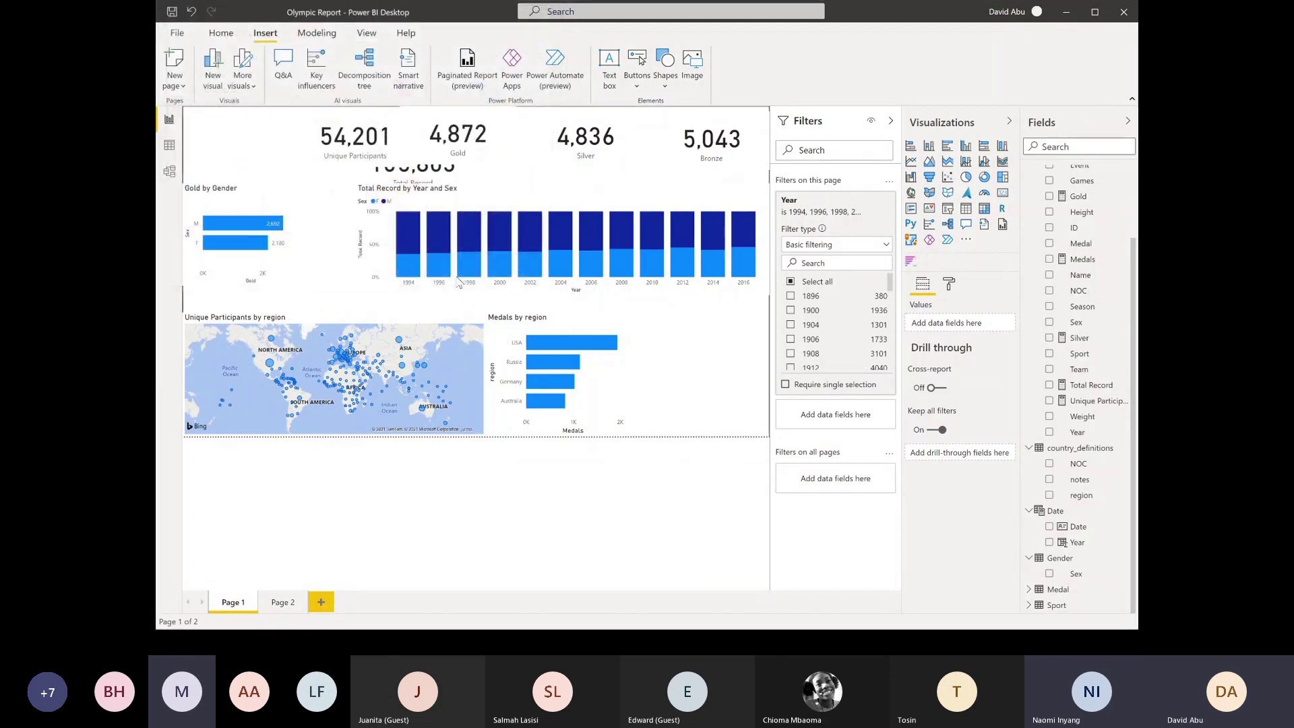
{"action": "left_click_drag", "start_coordinate": [294, 172], "coordinate": [254, 164]}
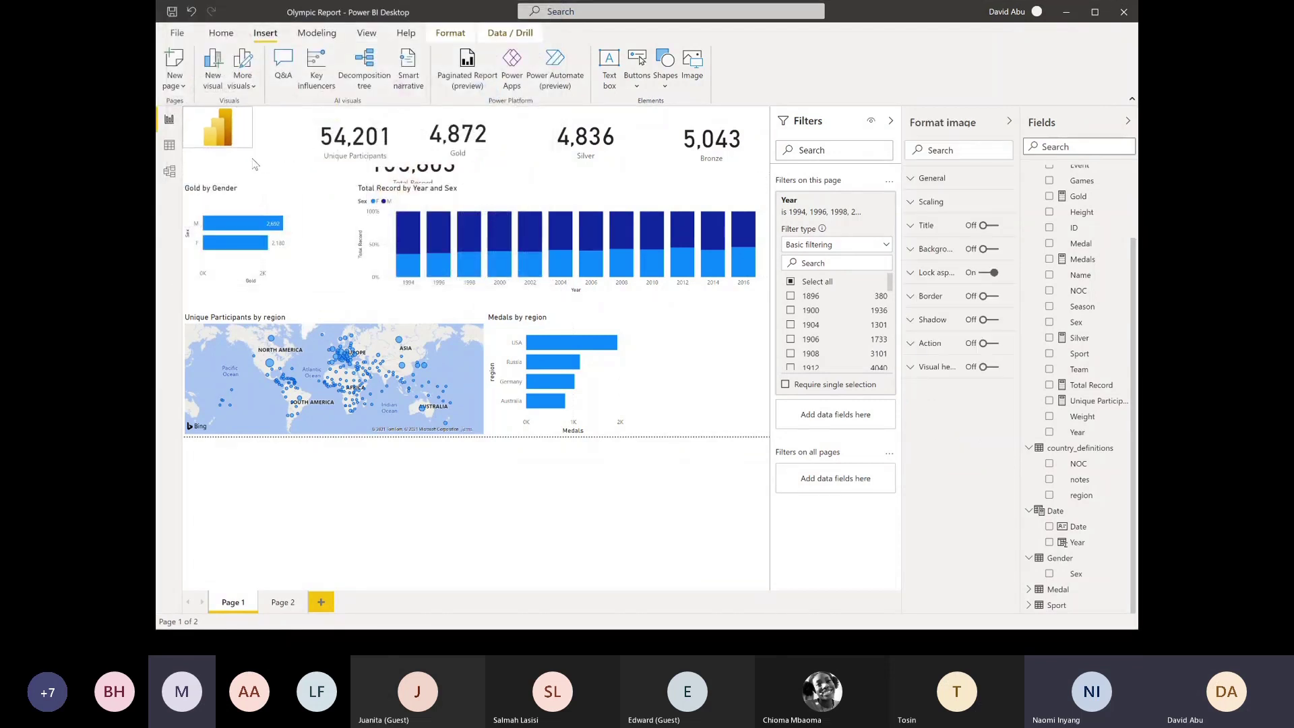
Move the Unique Participants, Gold, Silver and Bronze cards down to clear the strip along the page's upper edge
{"action": "left_click", "coordinate": [358, 147]}
{"action": "left_click_drag", "start_coordinate": [357, 147], "coordinate": [279, 205]}
{"action": "left_click_drag", "start_coordinate": [463, 147], "coordinate": [471, 223]}
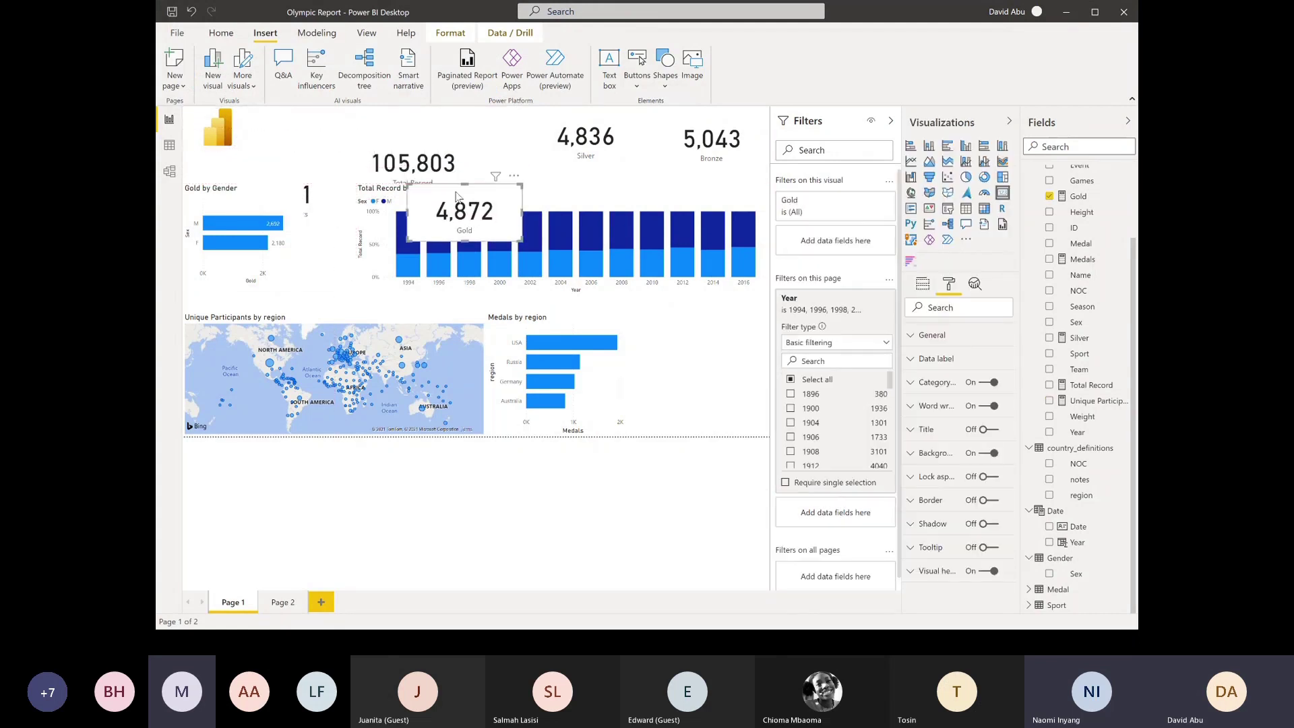
{"action": "left_click_drag", "start_coordinate": [574, 159], "coordinate": [593, 219]}
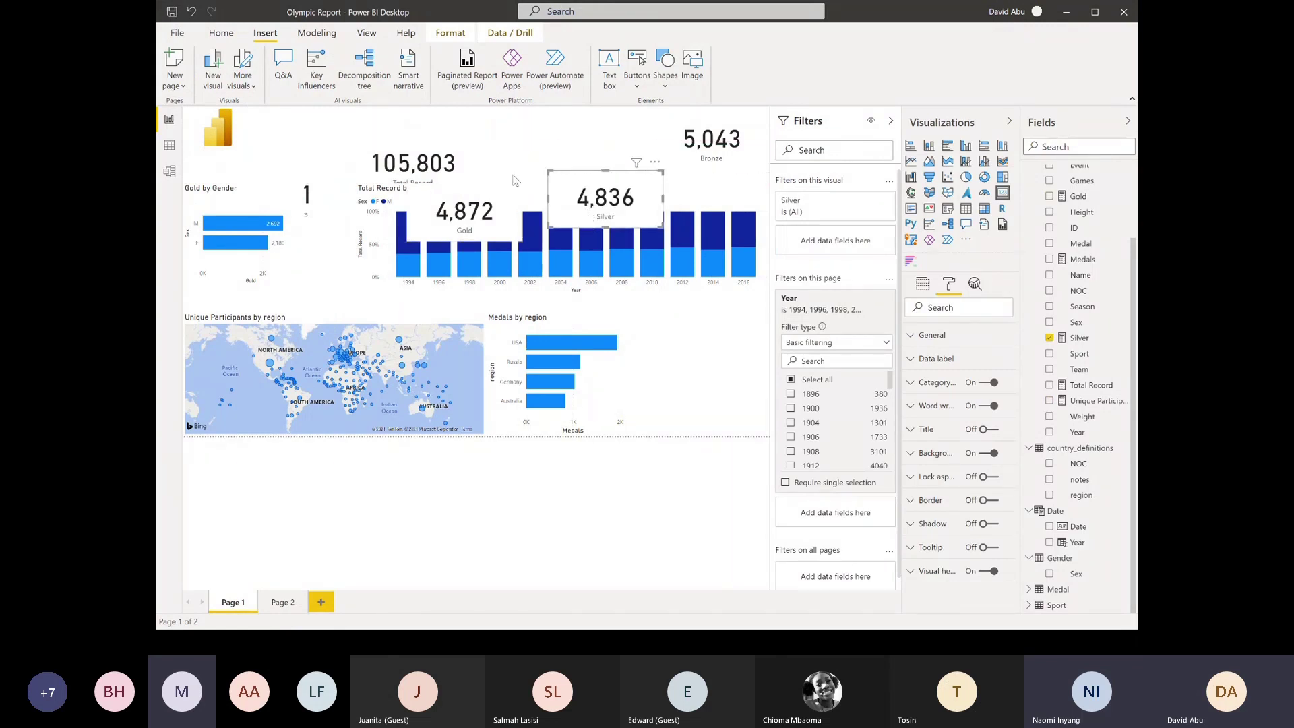
{"action": "left_click_drag", "start_coordinate": [698, 162], "coordinate": [701, 194]}
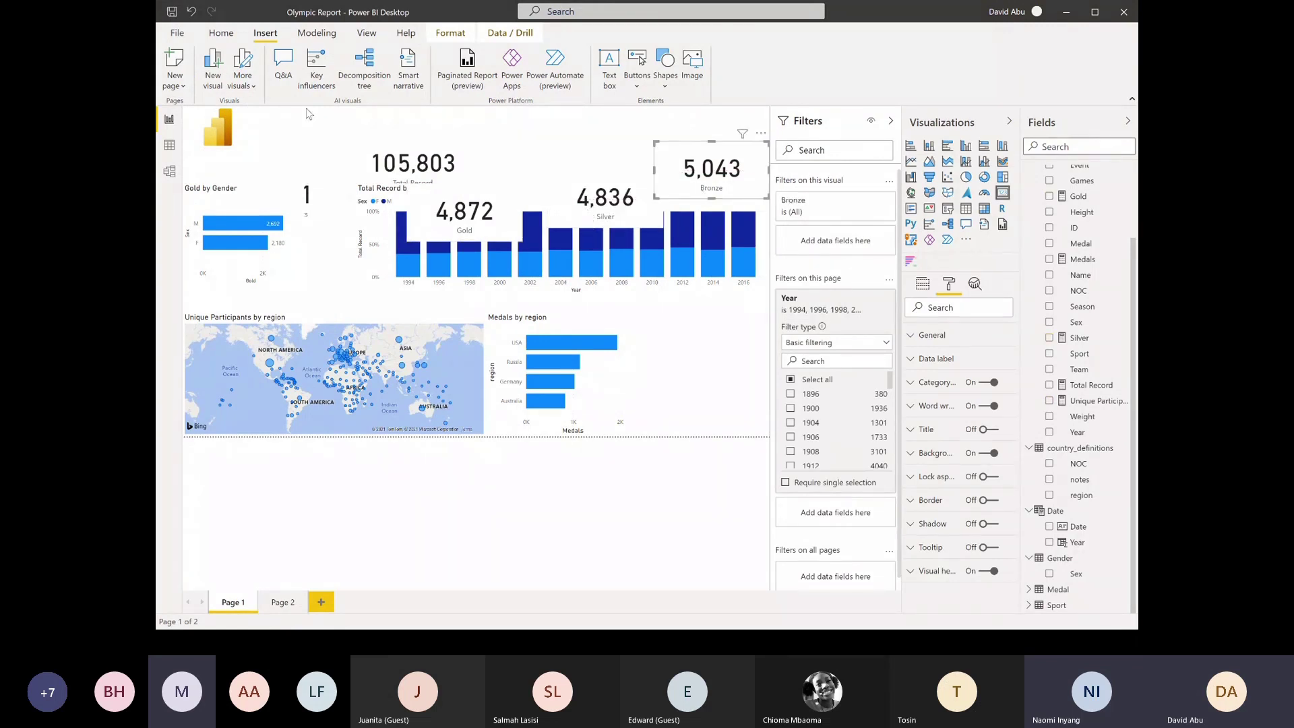
{"action": "left_click", "coordinate": [222, 33]}
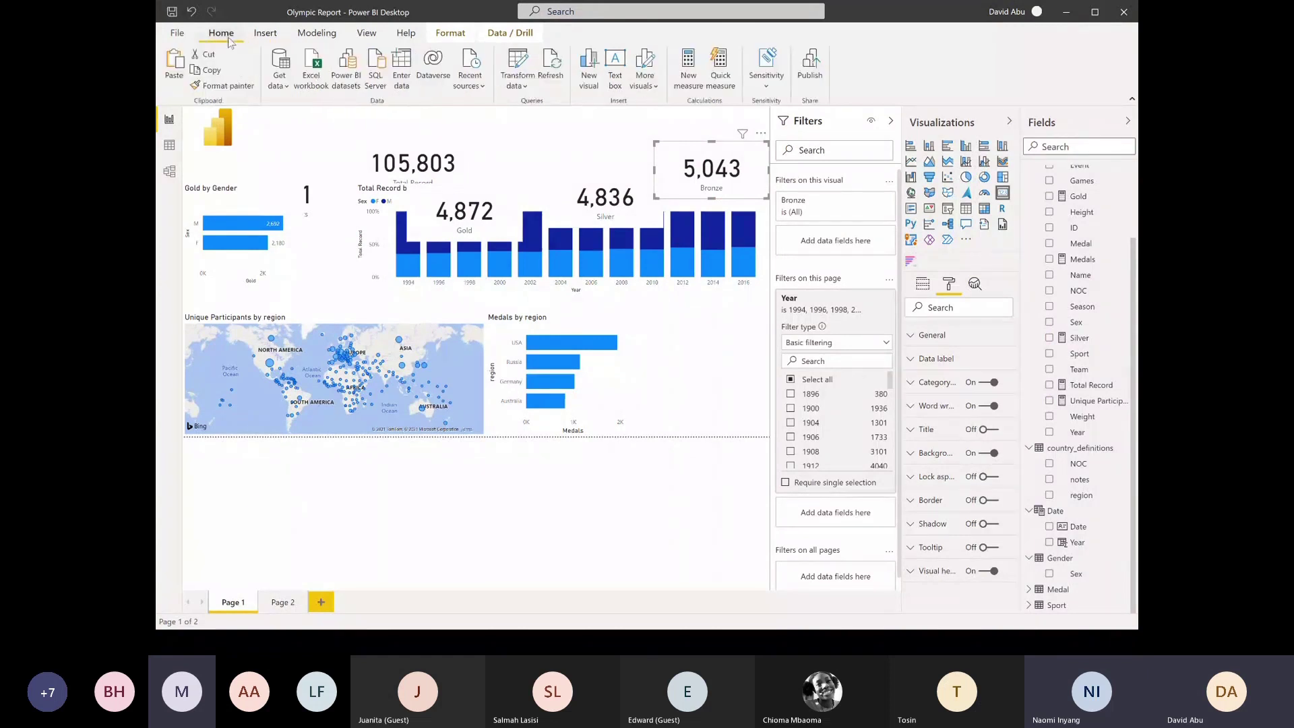
Add a text box reading OLYMPICS ANALYSIS to the report page and make its text bold
{"action": "left_click", "coordinate": [615, 86]}
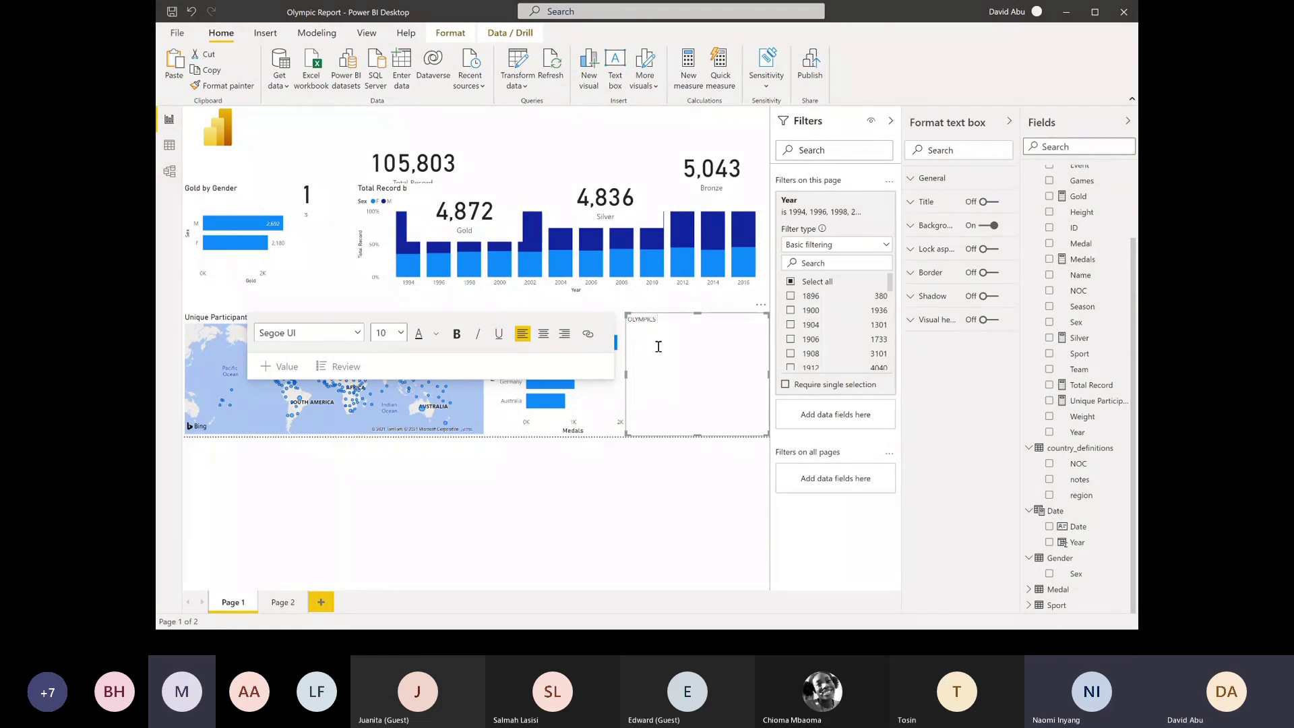
{"action": "type", "text": "ANALYSIS"}
{"action": "key", "text": "ctrl+a"}
{"action": "left_click", "coordinate": [478, 335]}
{"action": "left_click", "coordinate": [456, 334]}
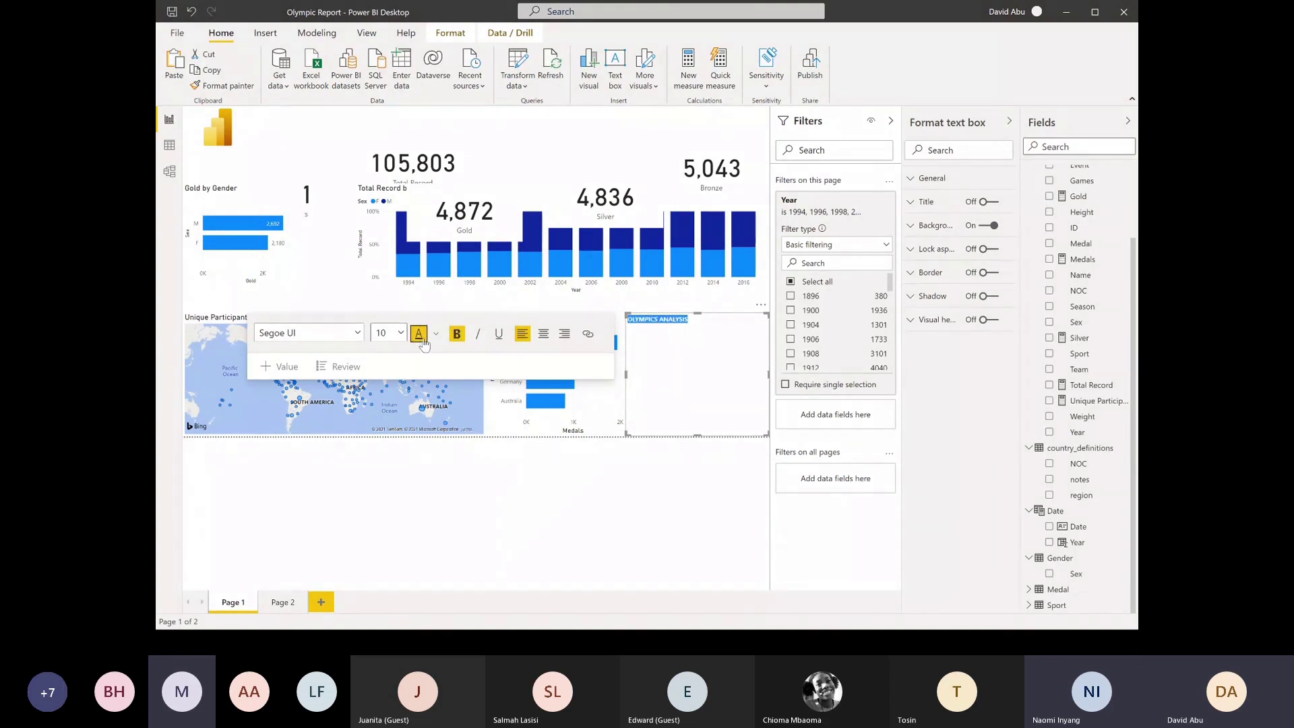
Colour the OLYMPICS ANALYSIS text dark blue and set its font size to 28
{"action": "left_click", "coordinate": [435, 335]}
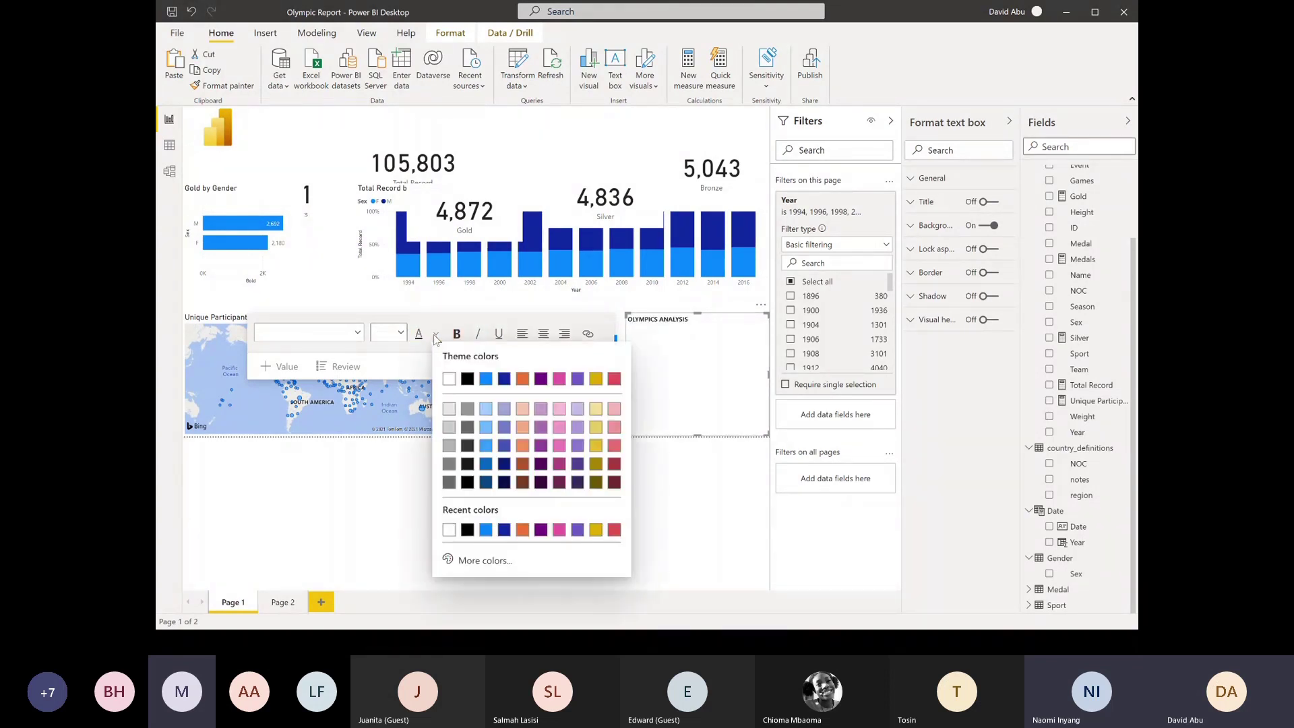
{"action": "left_click", "coordinate": [504, 382]}
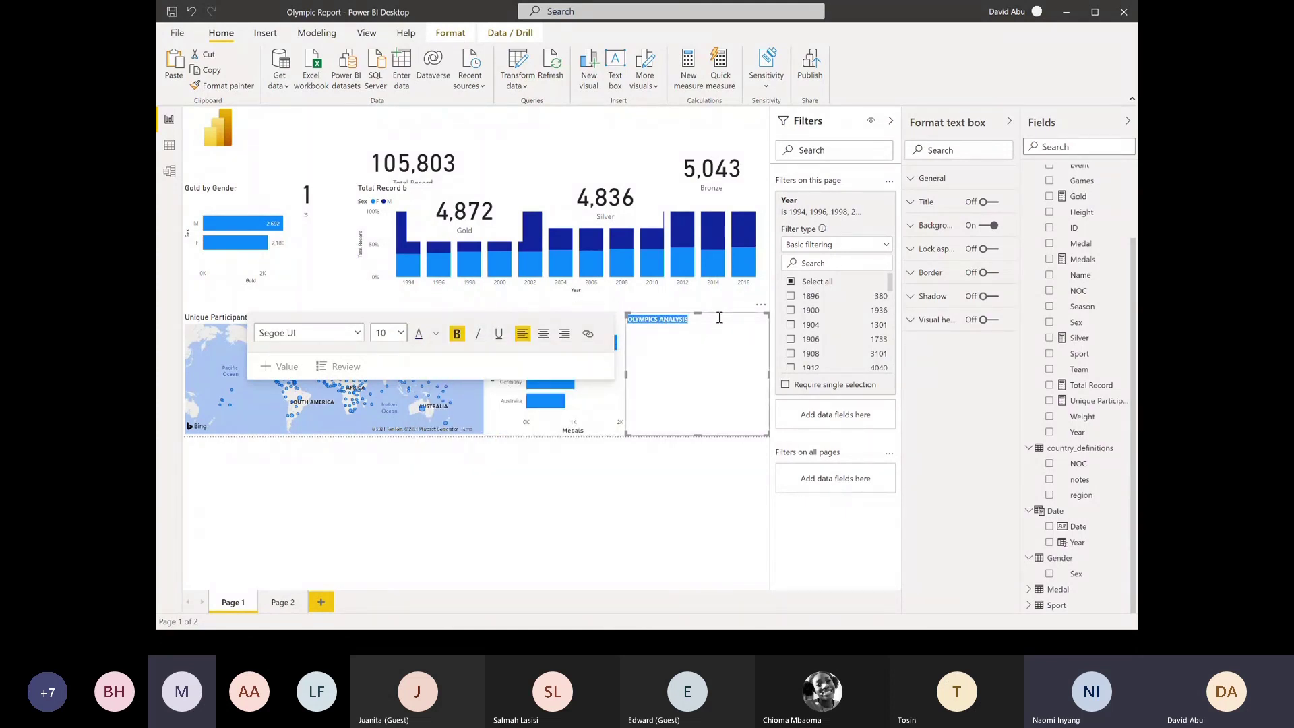
{"action": "left_click", "coordinate": [390, 337]}
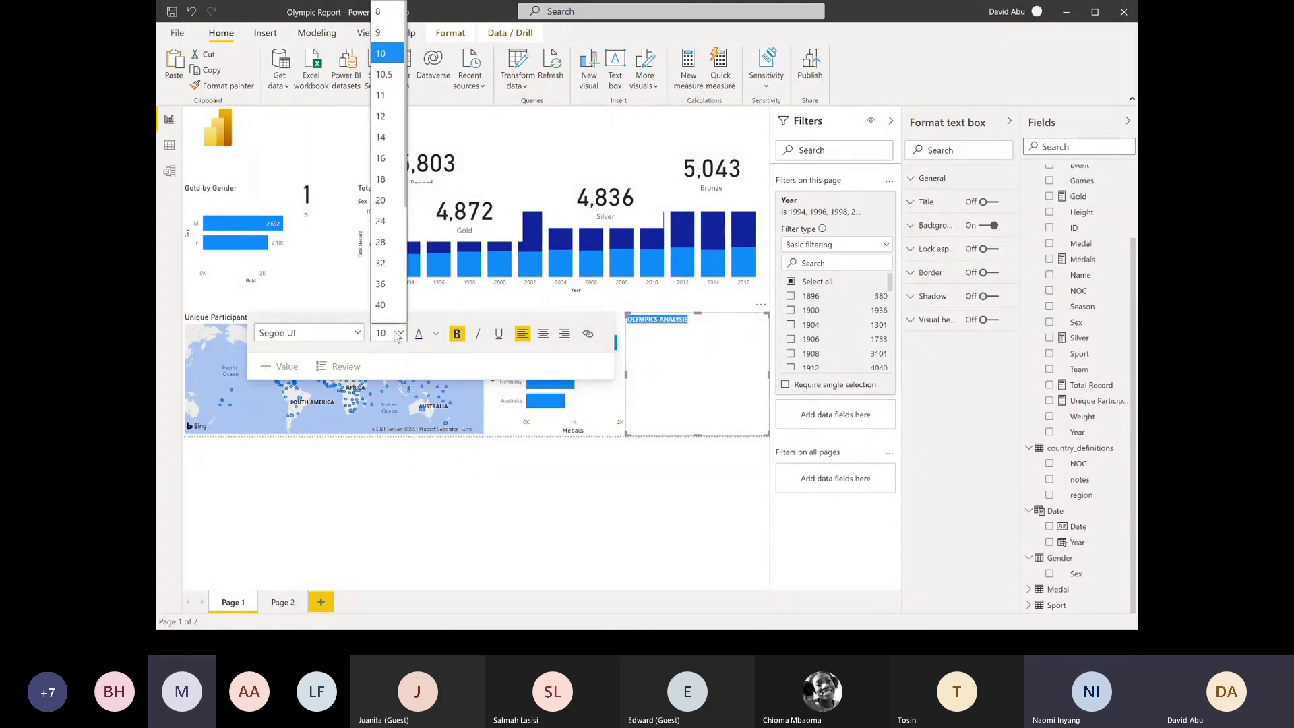
{"action": "left_click", "coordinate": [381, 230]}
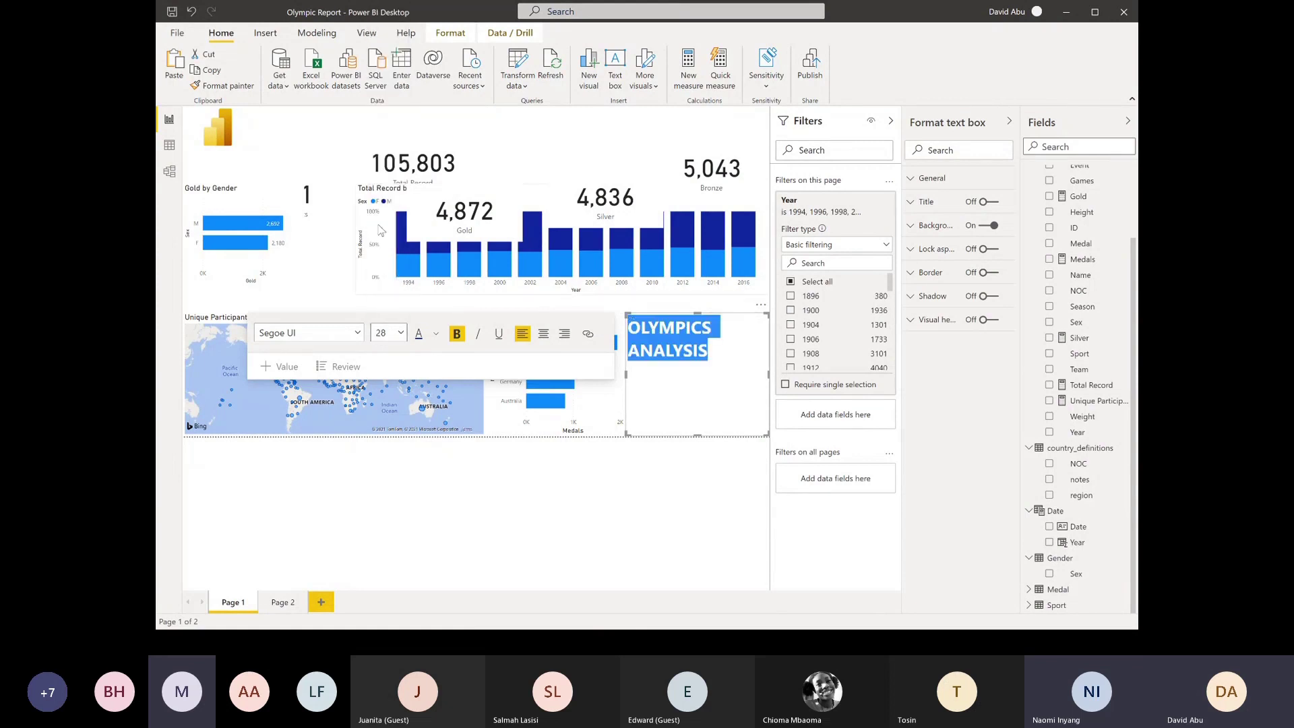
Resize the title text box so the text fits on one line and move it to the head of the page beside the logo
{"action": "left_click_drag", "start_coordinate": [627, 435], "coordinate": [525, 348]}
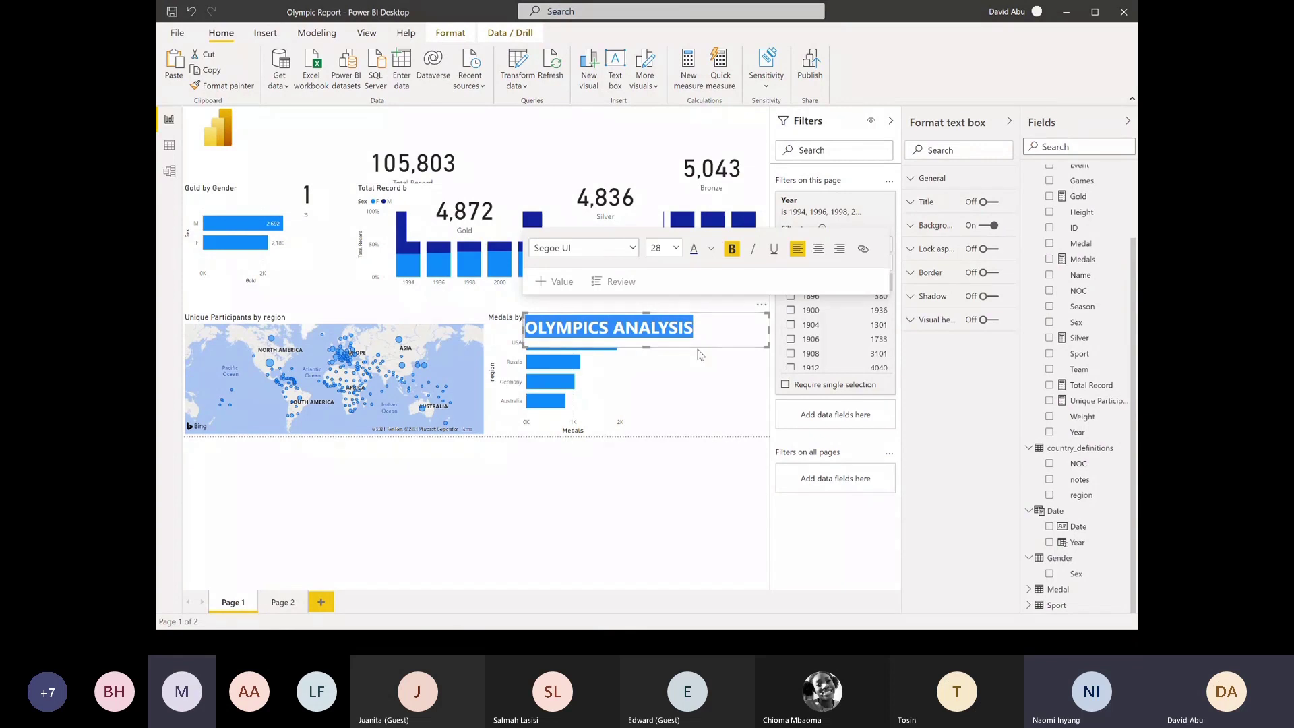
{"action": "left_click", "coordinate": [697, 349]}
{"action": "left_click", "coordinate": [660, 322]}
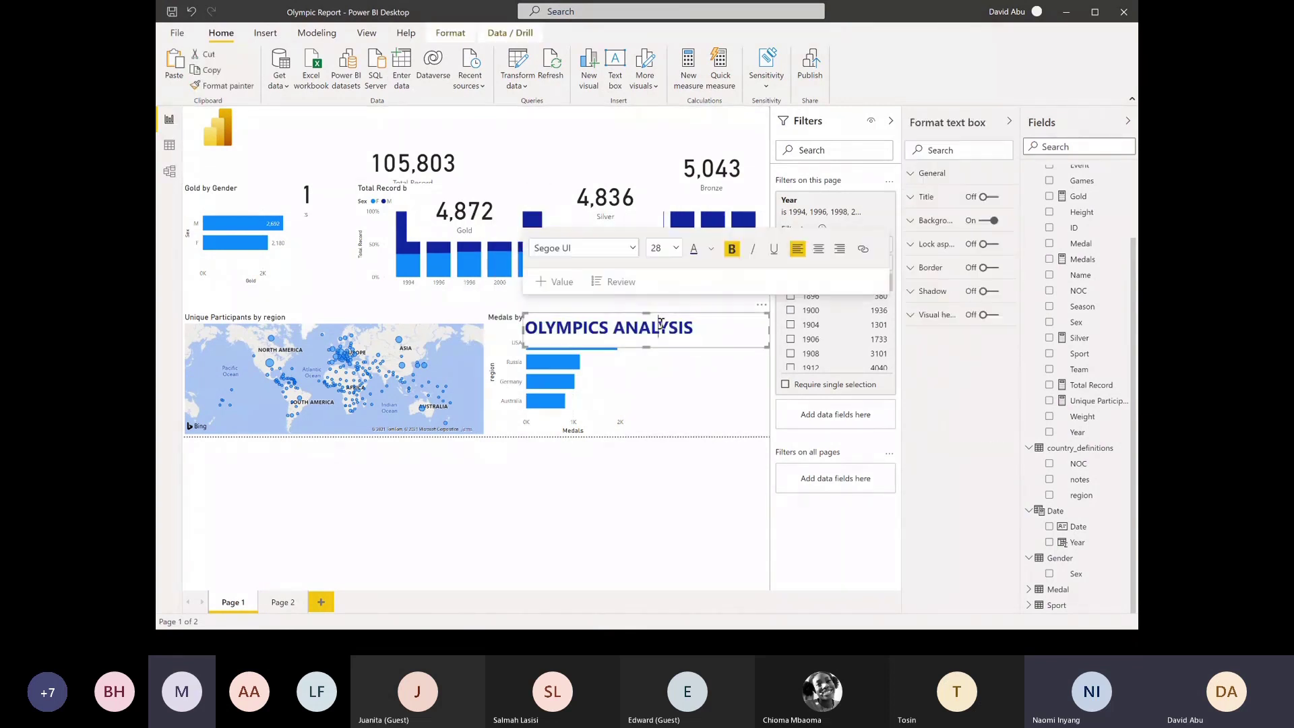
{"action": "left_click_drag", "start_coordinate": [647, 316], "coordinate": [469, 112]}
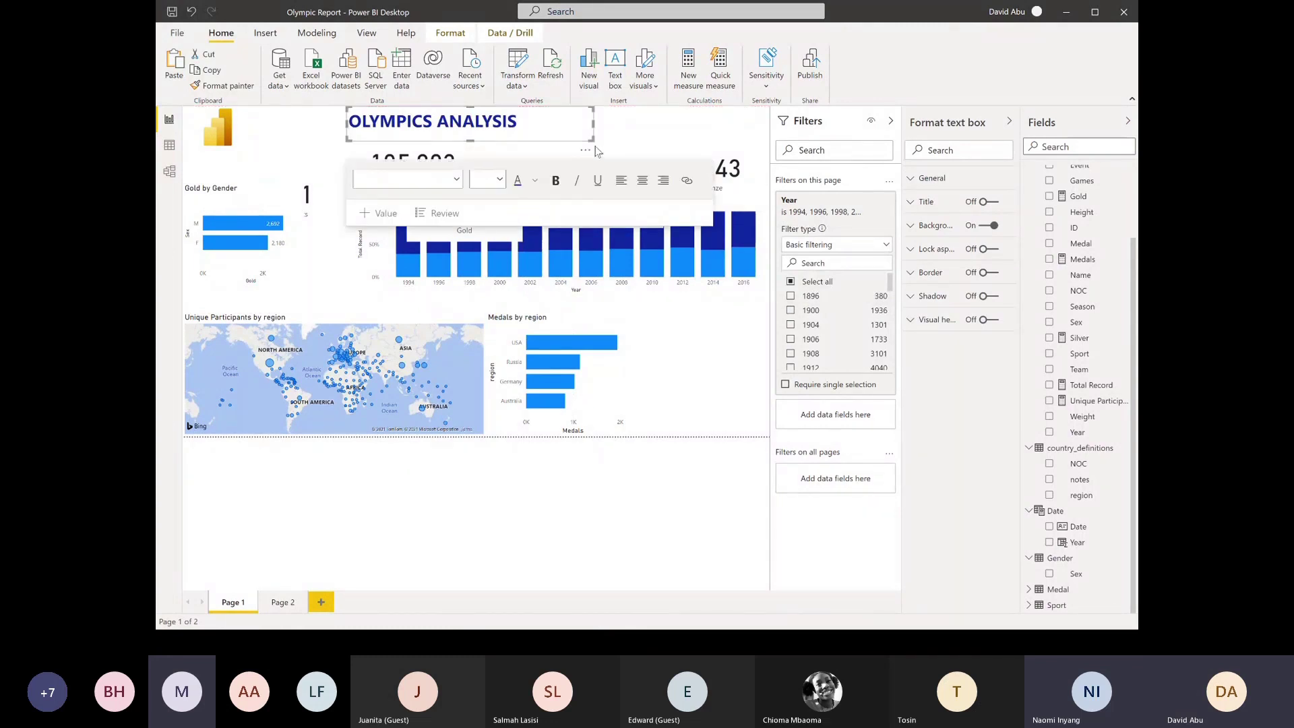
Fine-tune the title box's size and position so it sits slightly lower, just above the Total Record card
{"action": "left_click_drag", "start_coordinate": [594, 141], "coordinate": [551, 155]}
{"action": "key", "text": "Escape"}
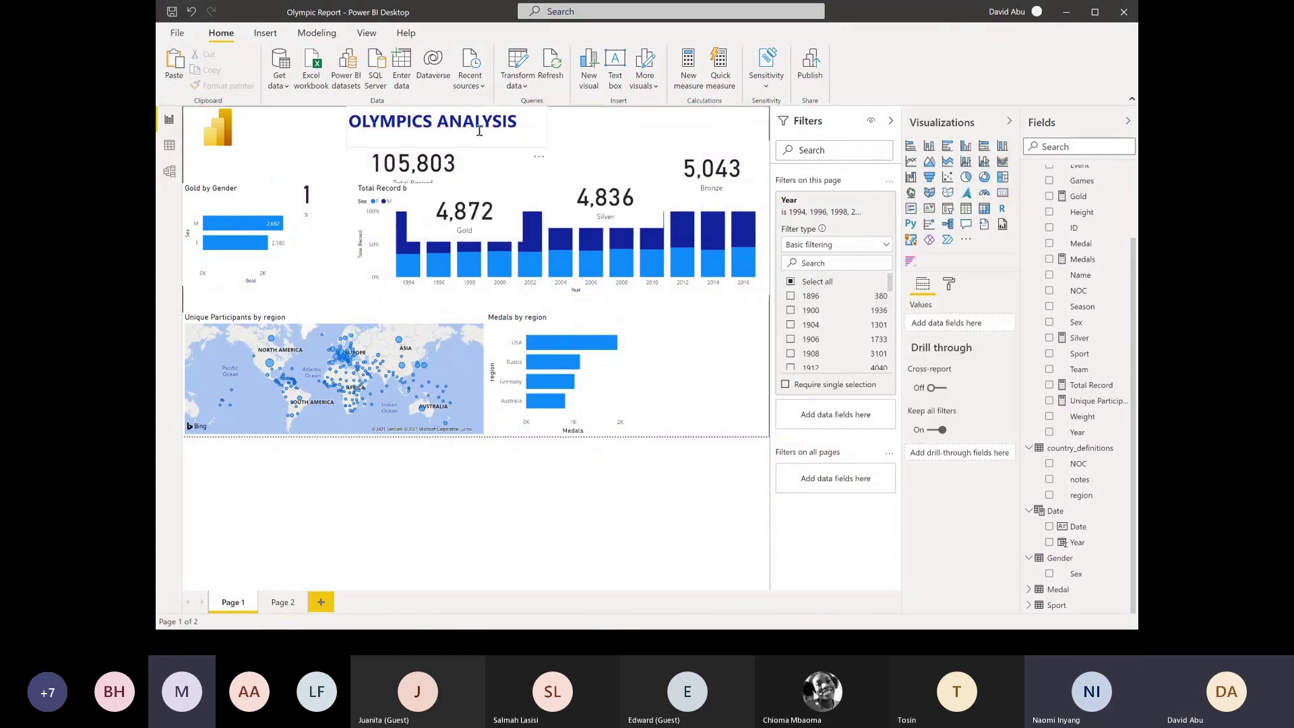
{"action": "left_click", "coordinate": [479, 130]}
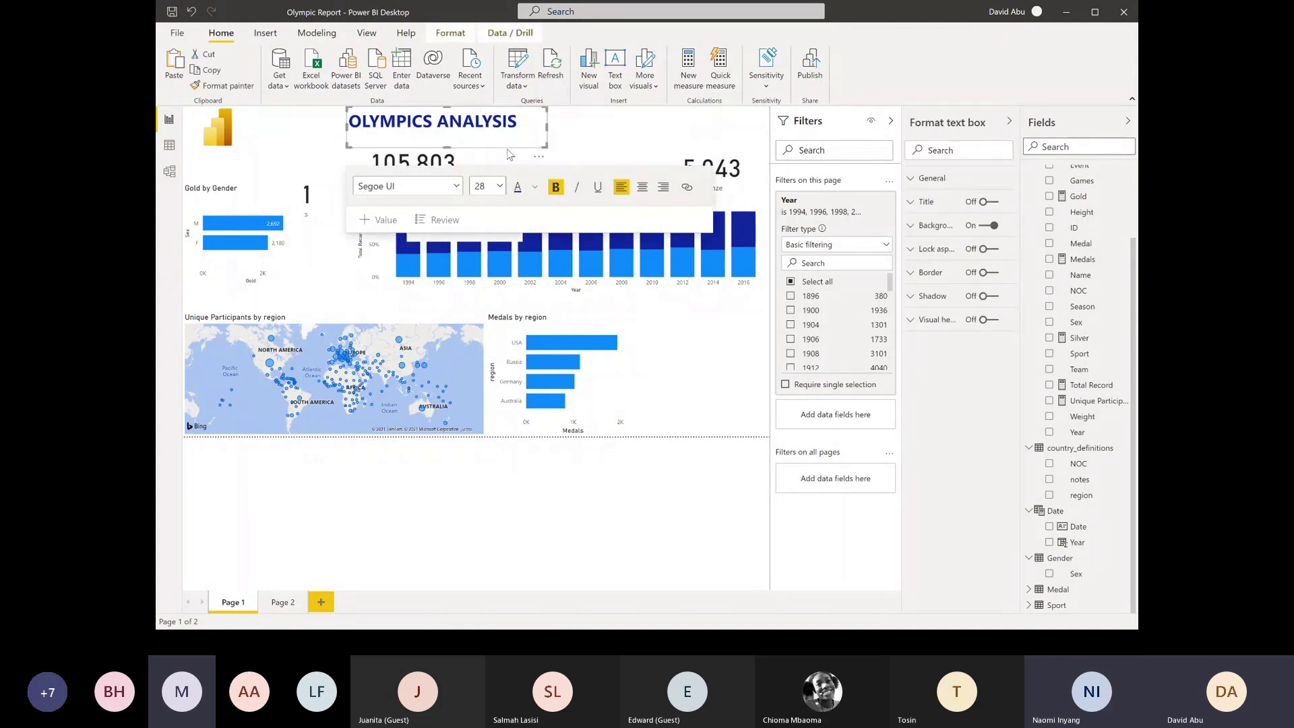
{"action": "mouse_move", "coordinate": [548, 145]}
{"action": "left_mouse_down"}
{"action": "mouse_move", "coordinate": [573, 143]}
{"action": "mouse_move", "coordinate": [537, 149]}
{"action": "left_mouse_up"}
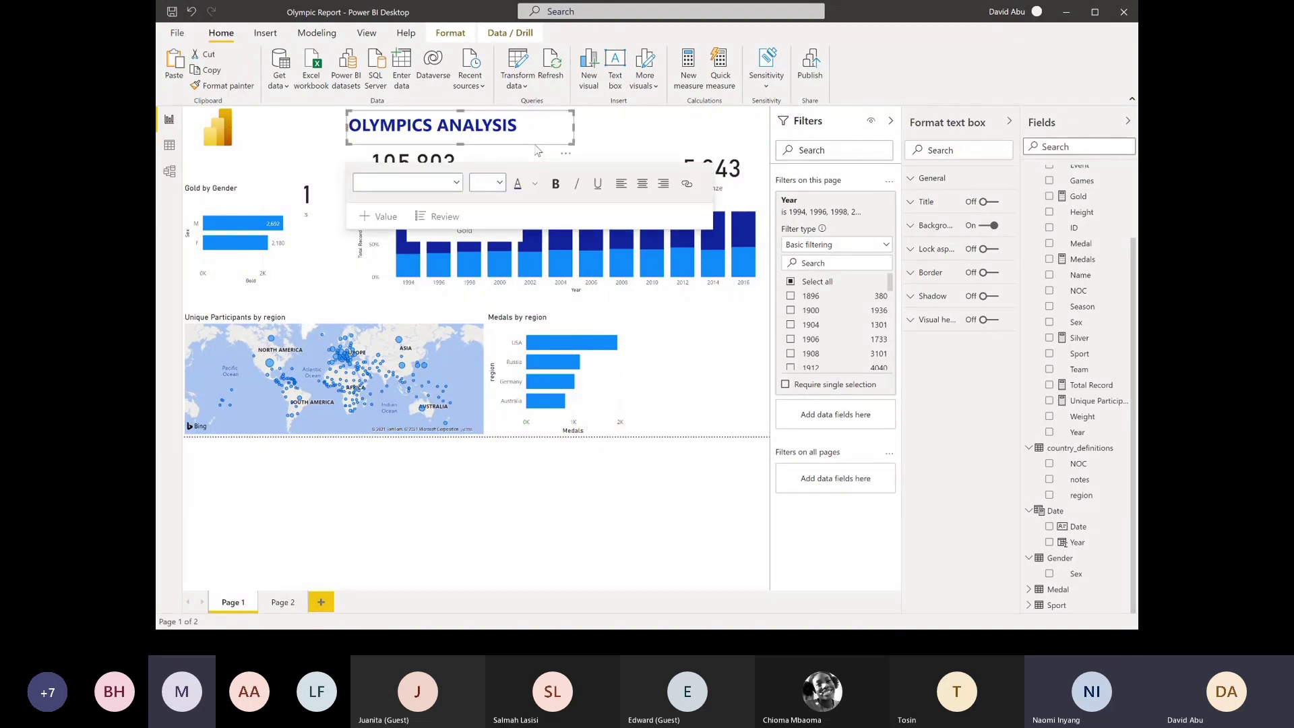
{"action": "left_click", "coordinate": [604, 141]}
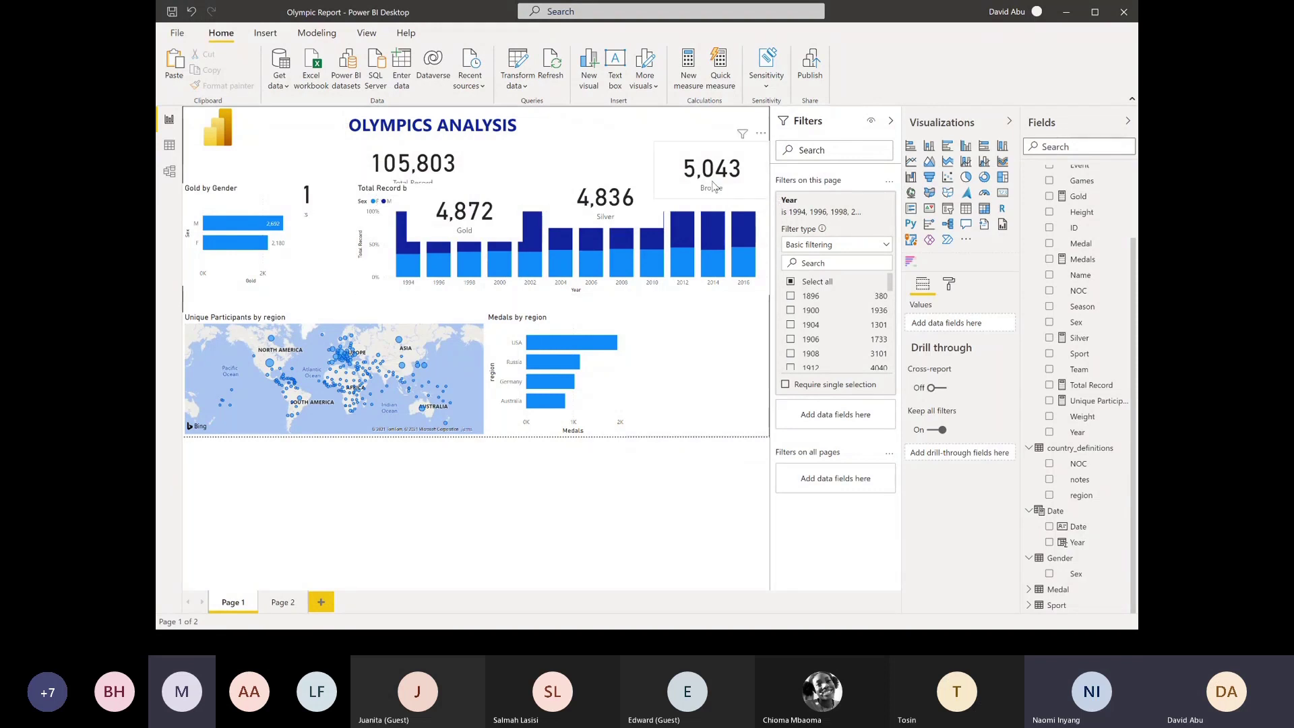
Move the Bronze and Silver cards down over the Total Record column chart to free space beside the title
{"action": "left_click_drag", "start_coordinate": [712, 188], "coordinate": [544, 261]}
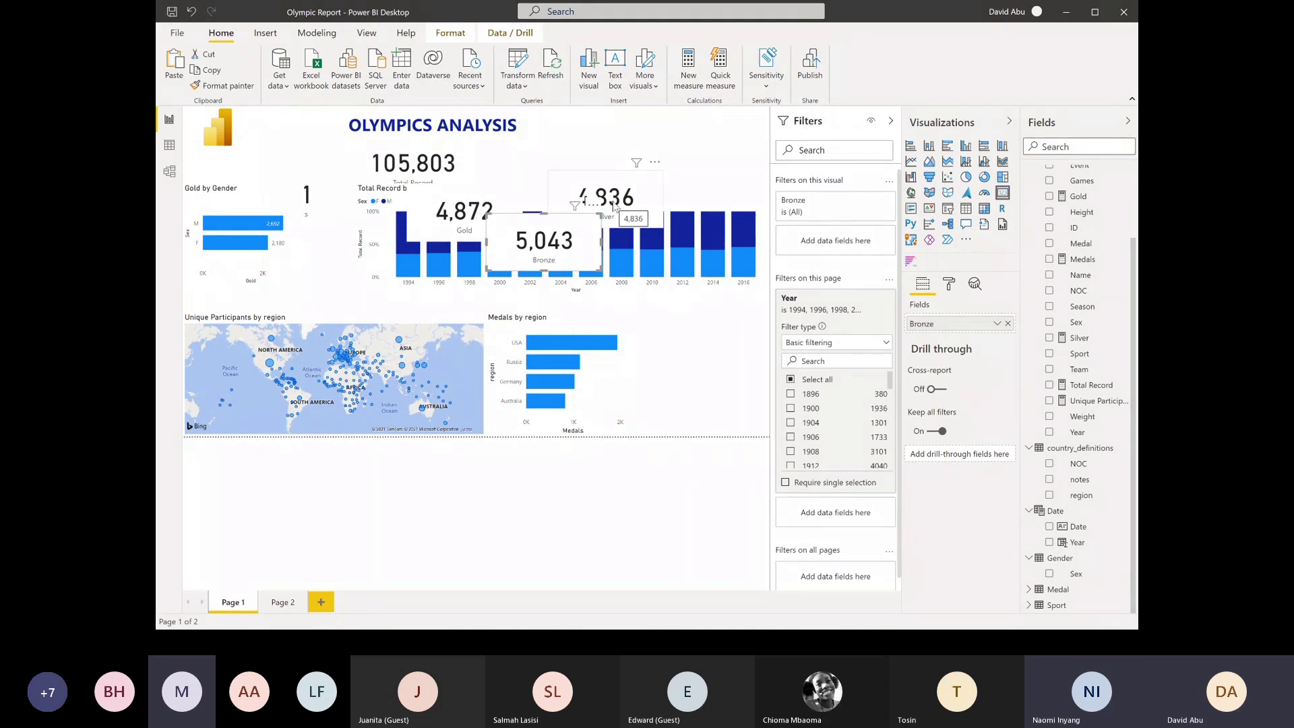
{"action": "left_click_drag", "start_coordinate": [614, 205], "coordinate": [639, 263]}
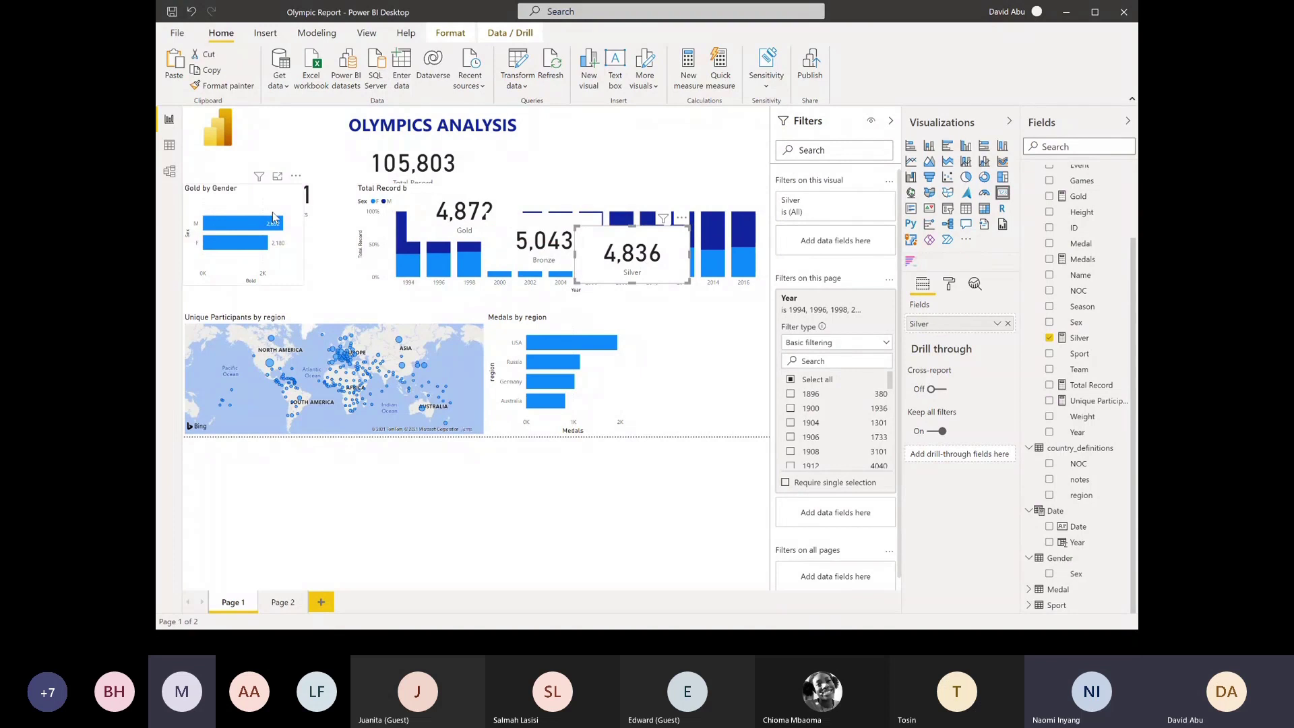
{"action": "left_click", "coordinate": [274, 216]}
{"action": "left_click", "coordinate": [674, 371]}
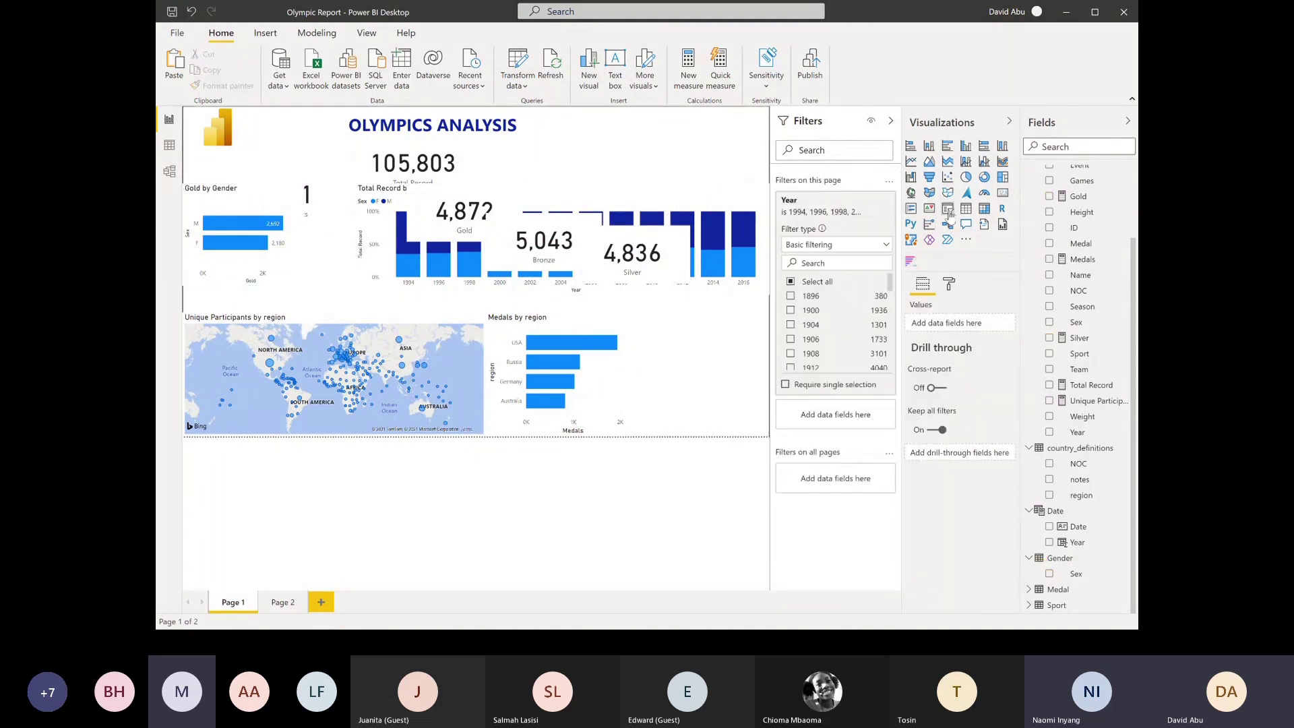
Add a dropdown slicer for the region field of country_definitions and shrink it to a compact size beside the title
{"action": "left_click", "coordinate": [948, 210]}
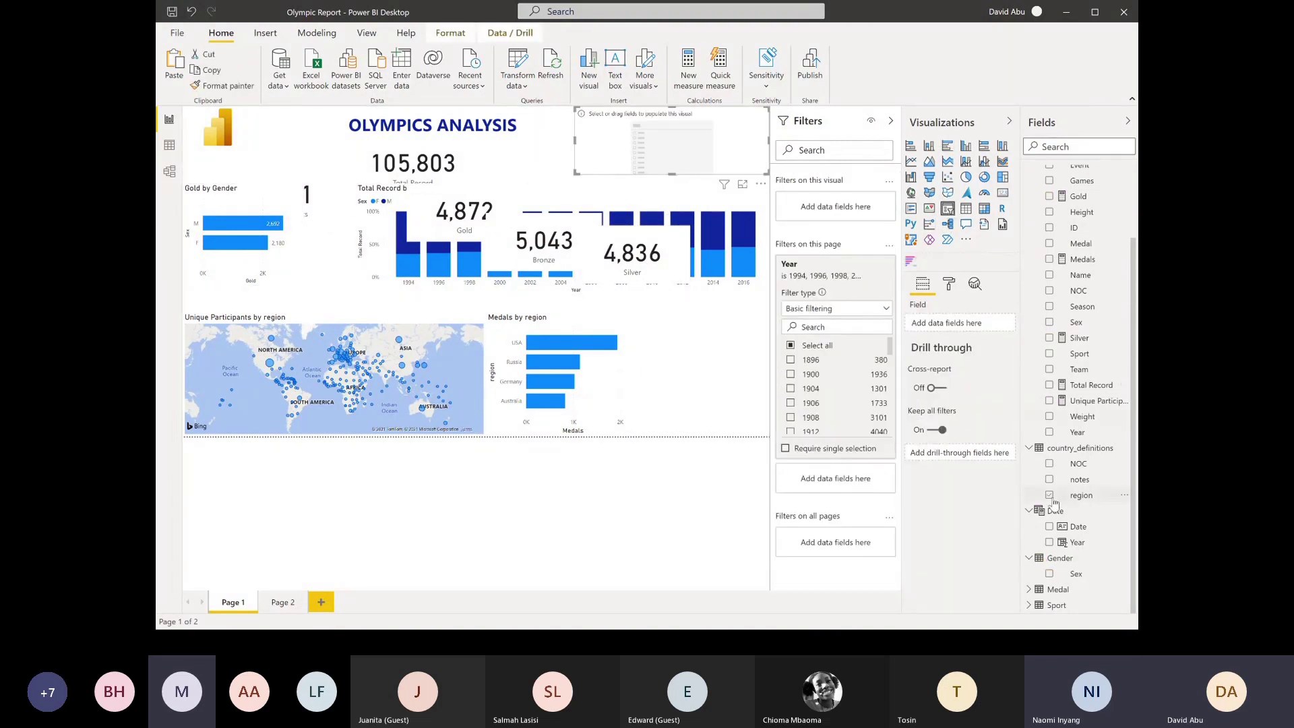
{"action": "left_click", "coordinate": [1050, 497]}
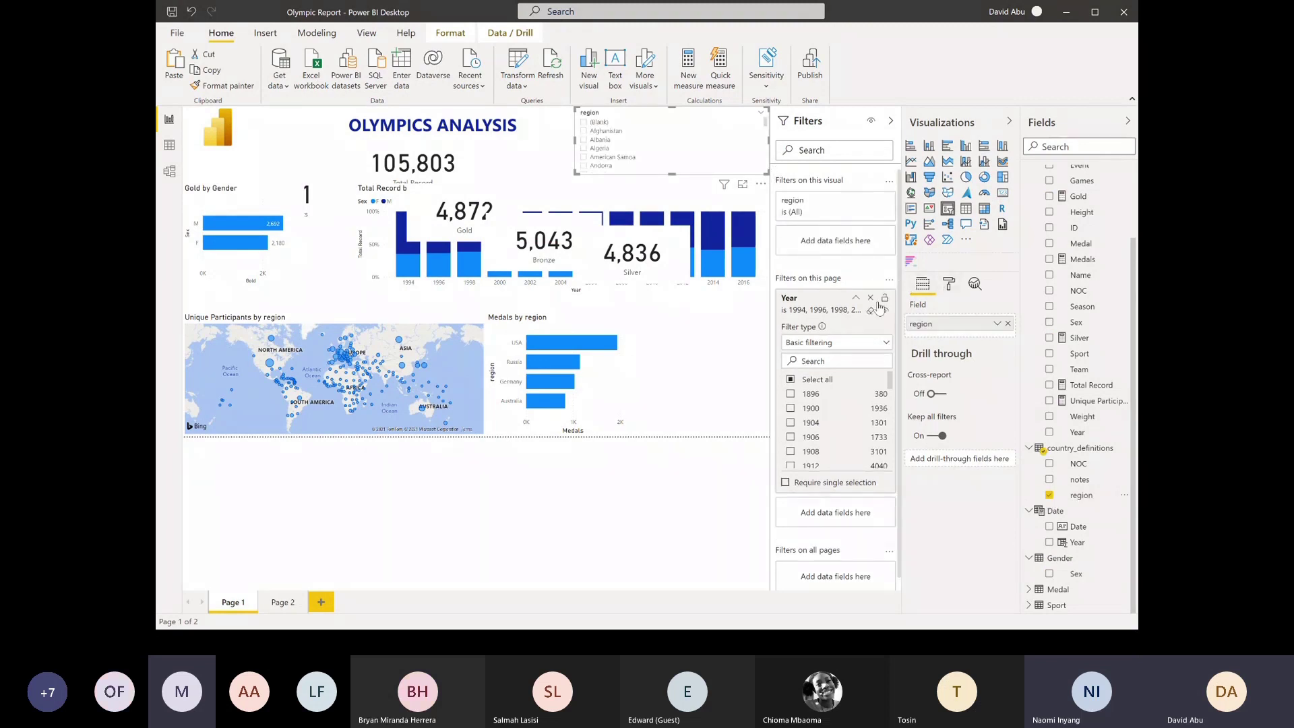
{"action": "left_click", "coordinate": [761, 112]}
{"action": "left_click", "coordinate": [726, 141]}
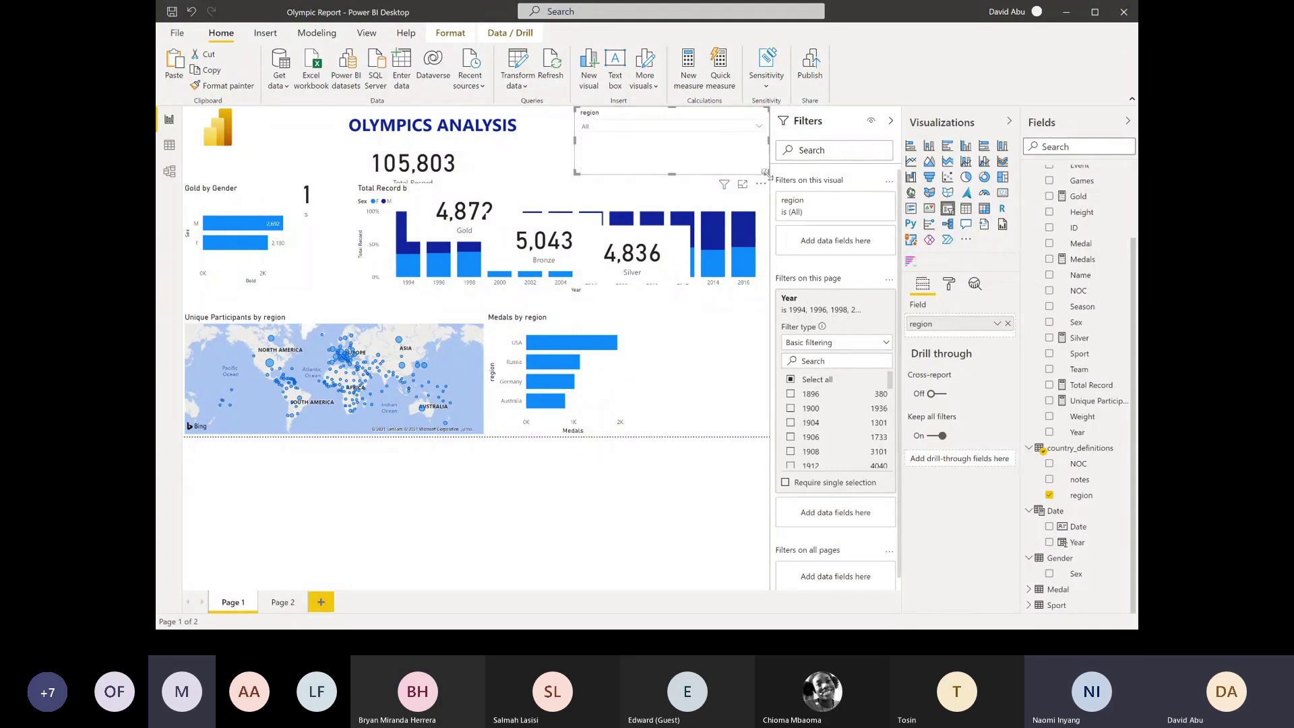
{"action": "left_click_drag", "start_coordinate": [766, 174], "coordinate": [649, 143]}
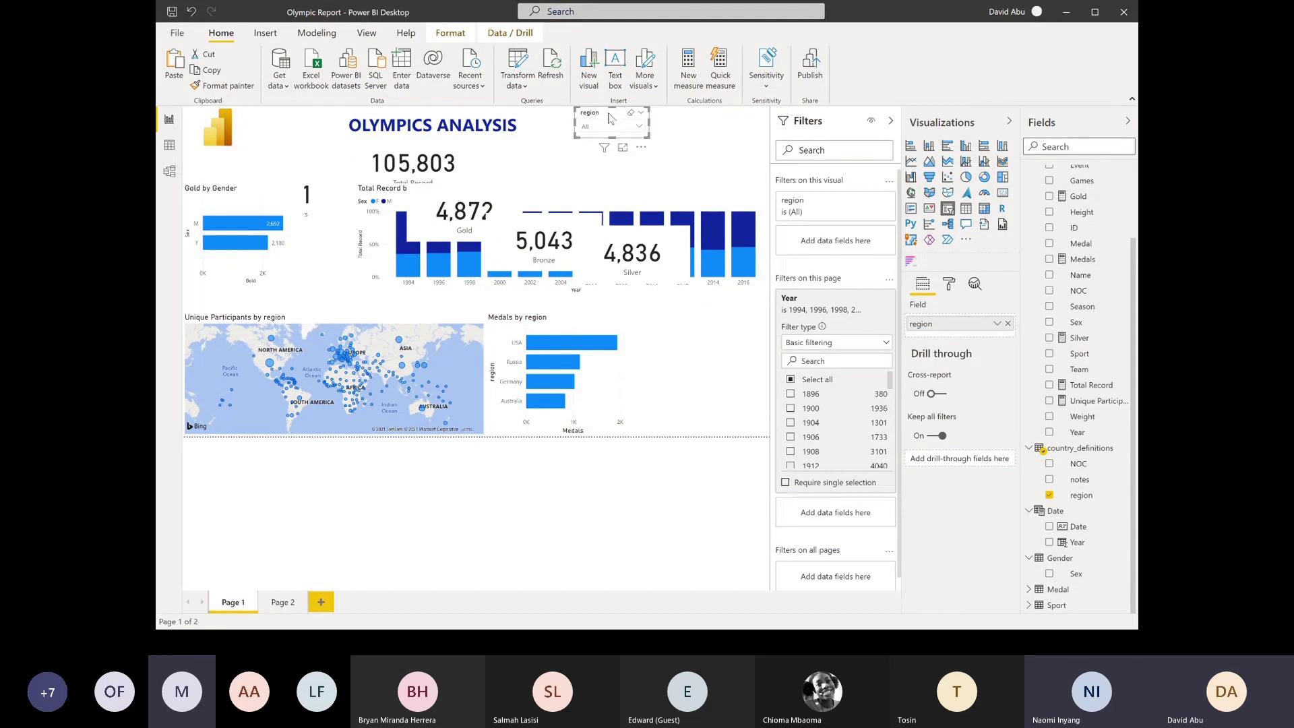
{"action": "left_click_drag", "start_coordinate": [609, 118], "coordinate": [610, 120]}
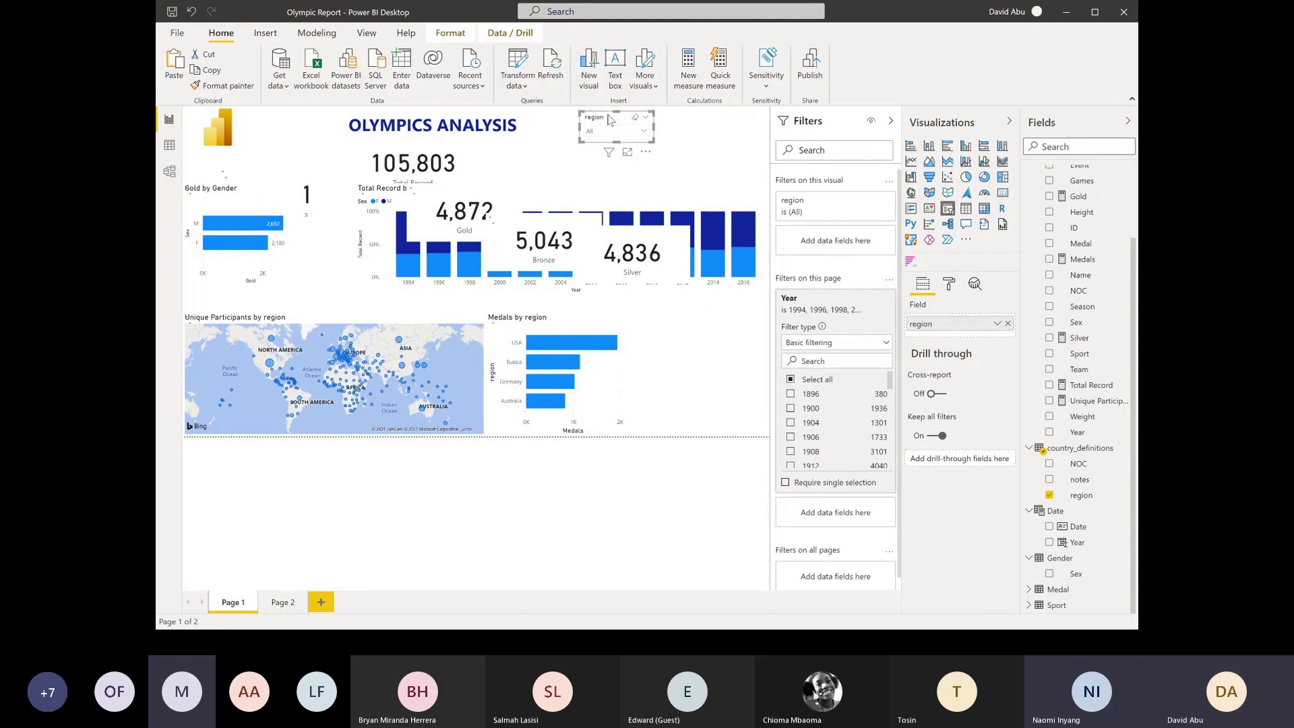
Duplicate the region slicer beside the original and replace the copy's field with Sex from the Gender table
{"action": "key", "text": "ctrl+c"}
{"action": "key", "text": "ctrl+v"}
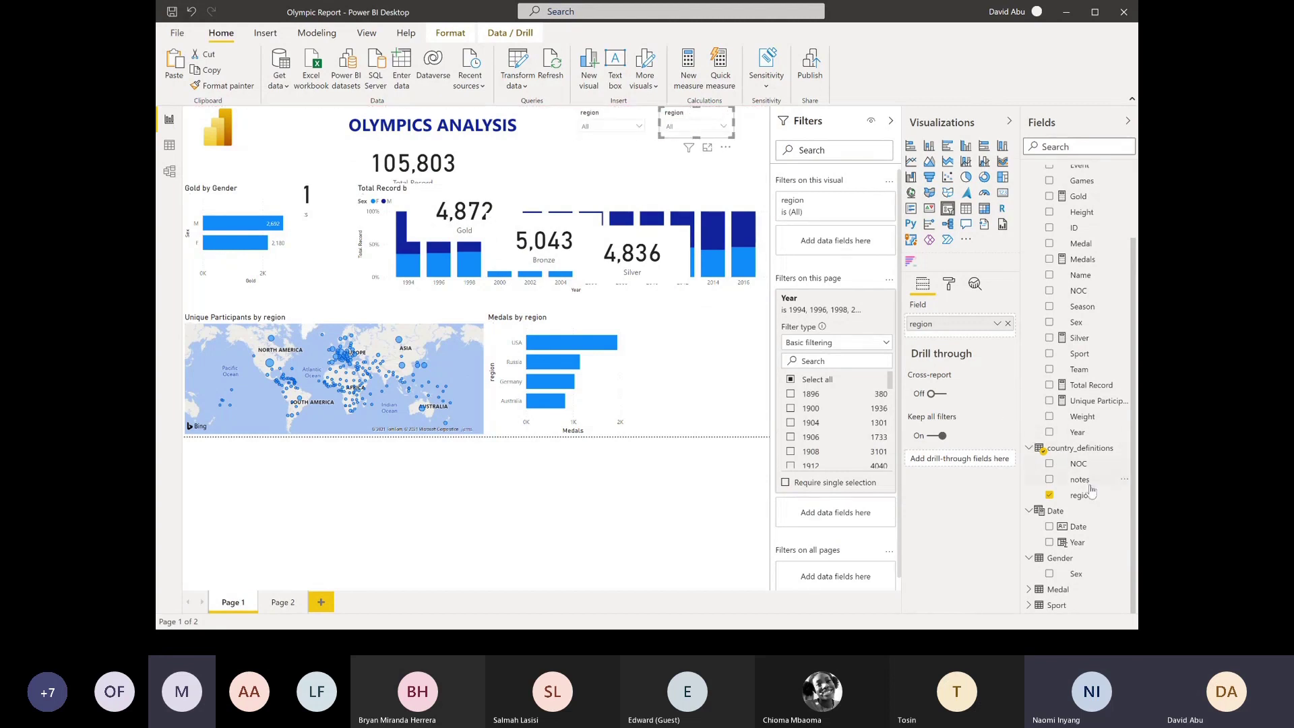
{"action": "left_click_drag", "start_coordinate": [1076, 573], "coordinate": [926, 325]}
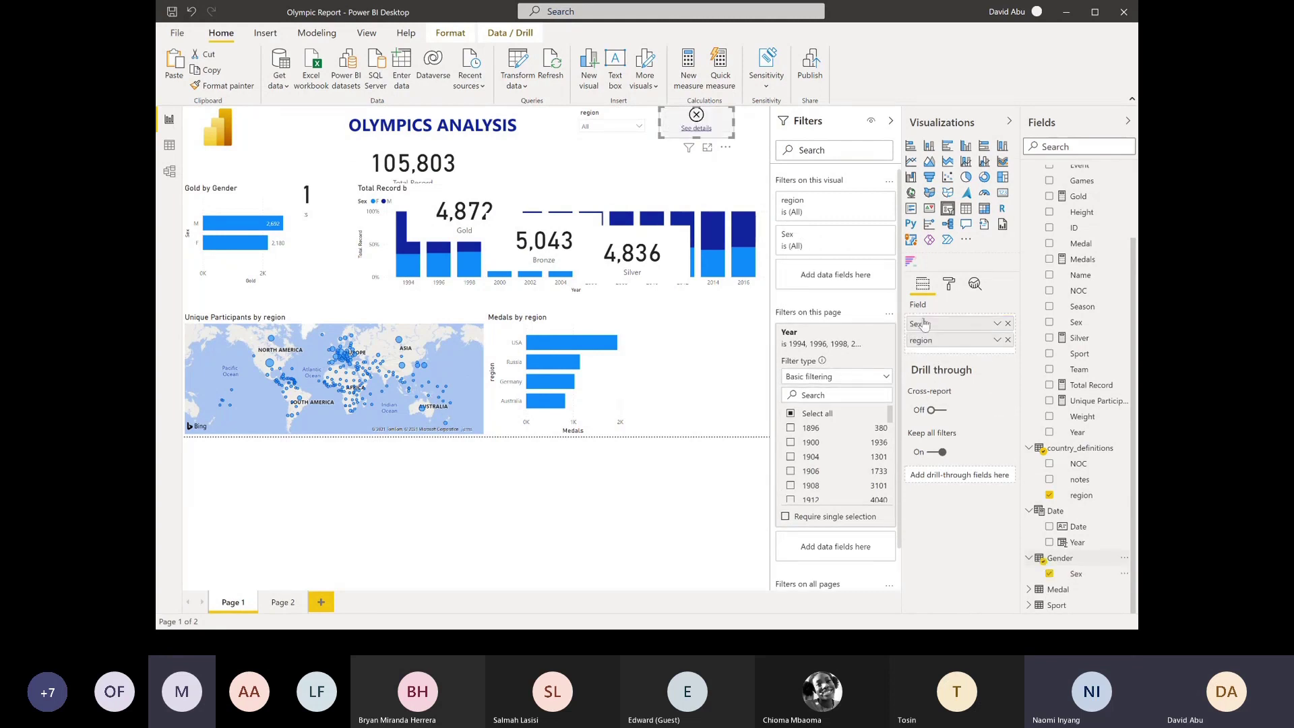
{"action": "left_click", "coordinate": [1009, 341]}
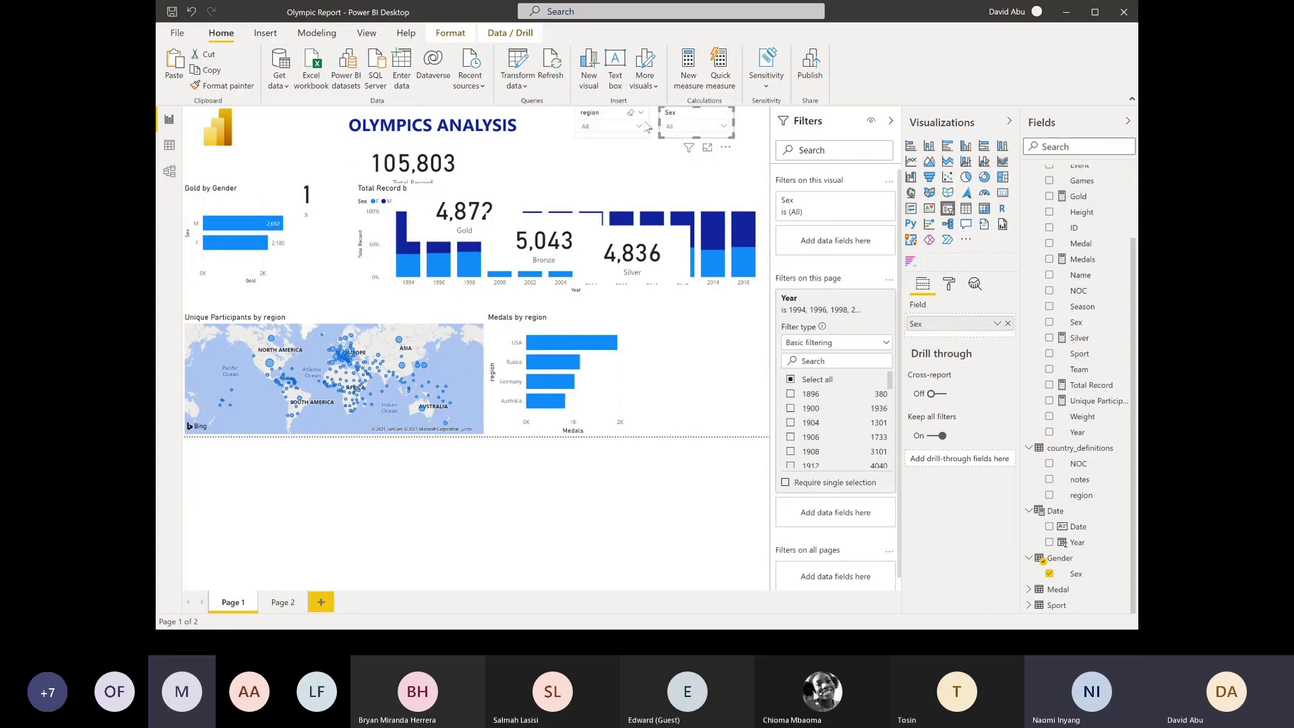
Move the region slicer closer to the title and rename its field to Country for this visual
{"action": "left_click", "coordinate": [610, 118]}
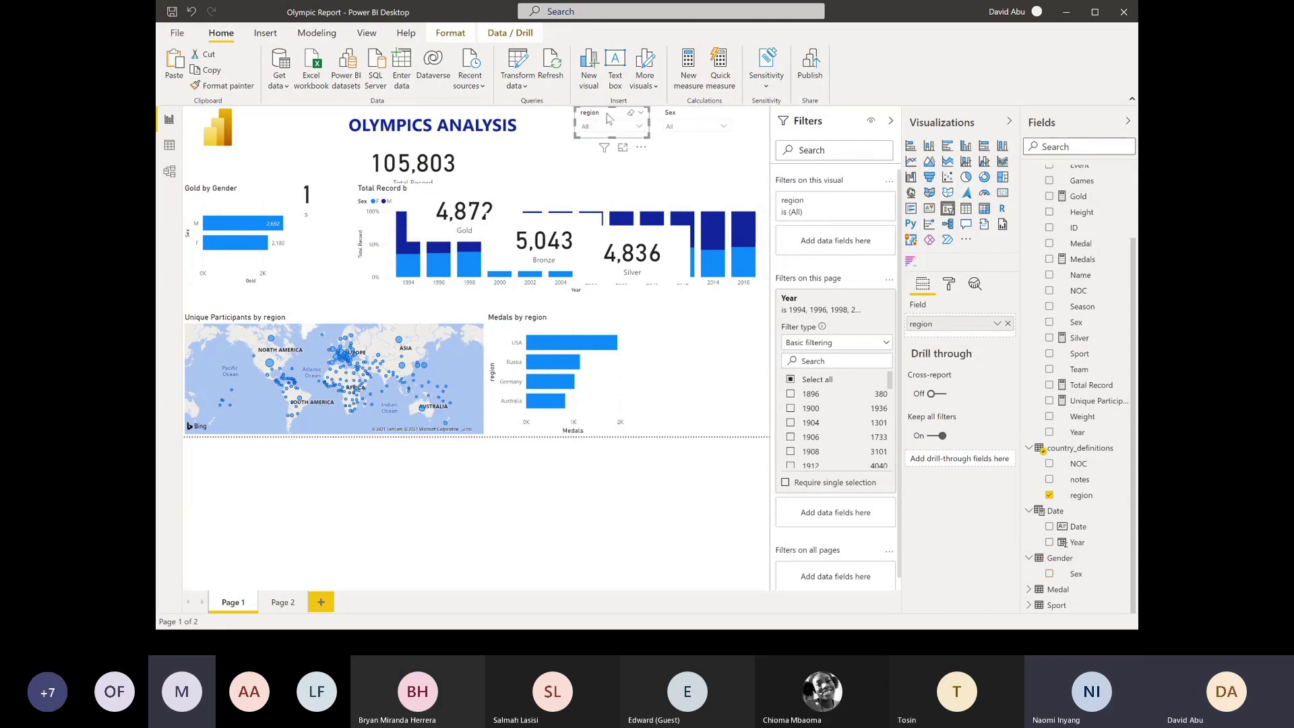
{"action": "left_click_drag", "start_coordinate": [609, 119], "coordinate": [588, 118]}
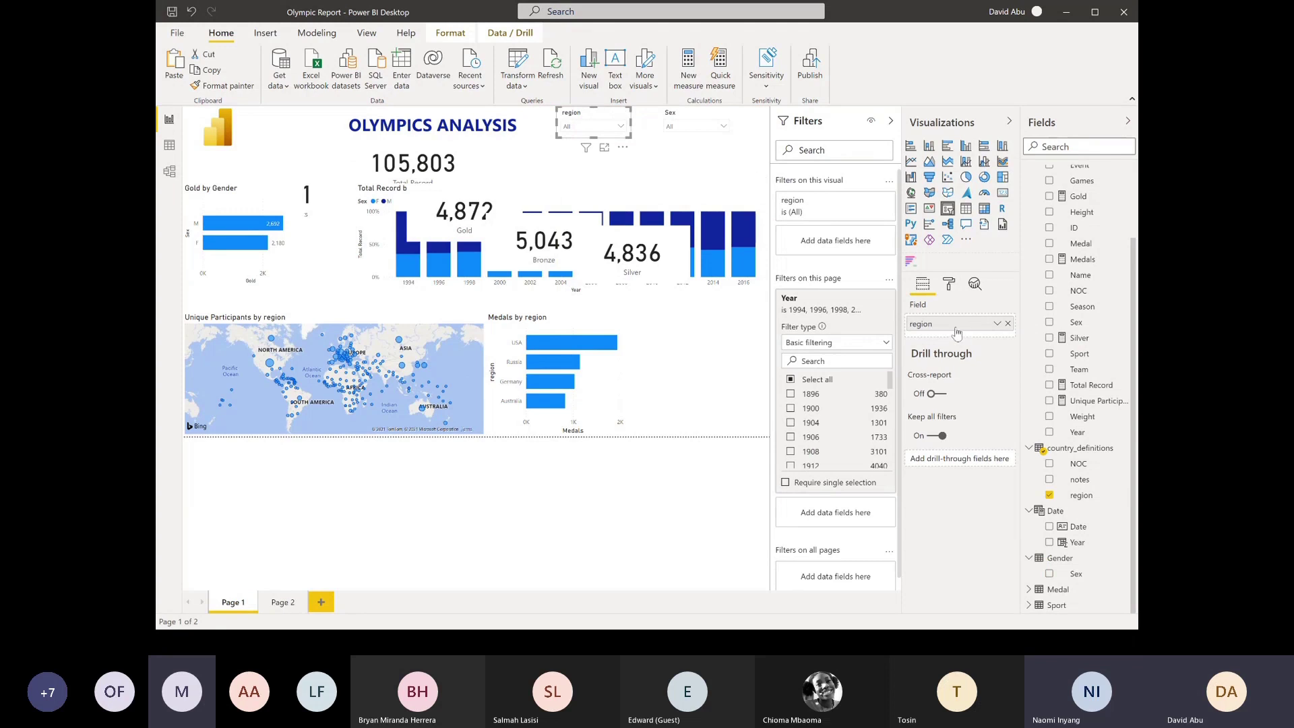
{"action": "left_click", "coordinate": [998, 324]}
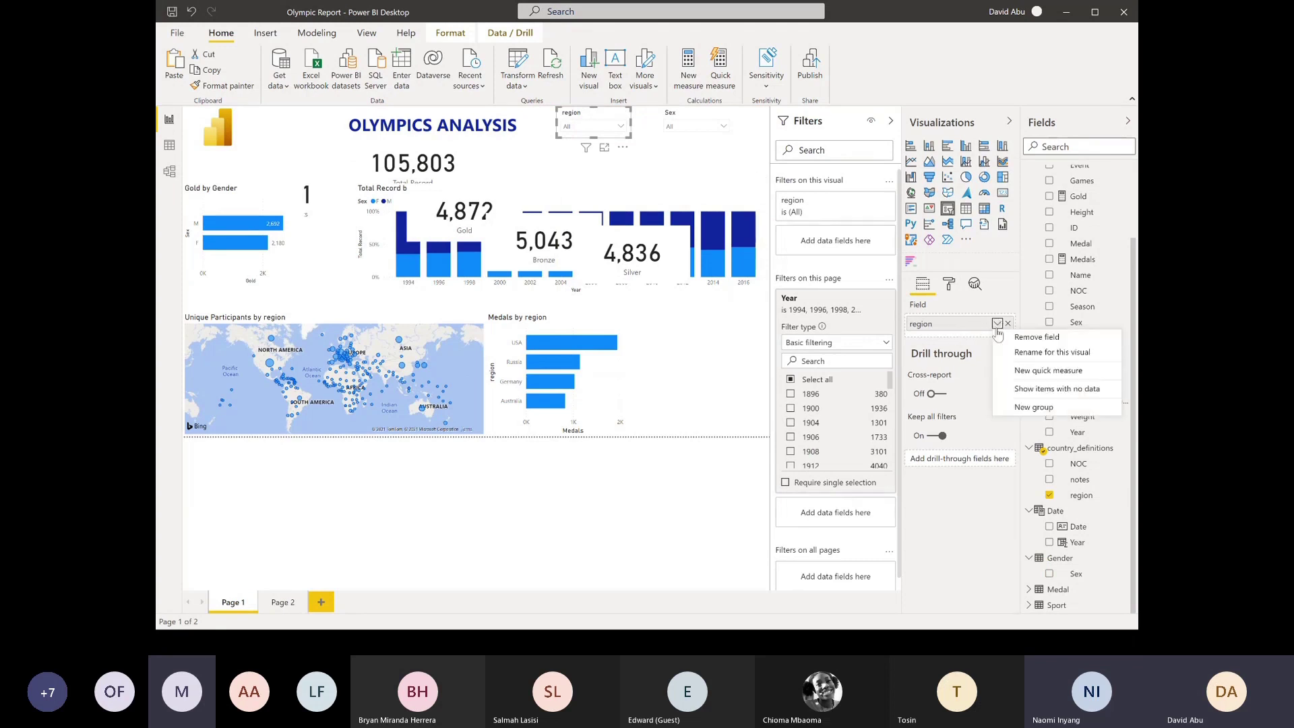
{"action": "left_click", "coordinate": [1033, 352]}
{"action": "type", "text": "c"}
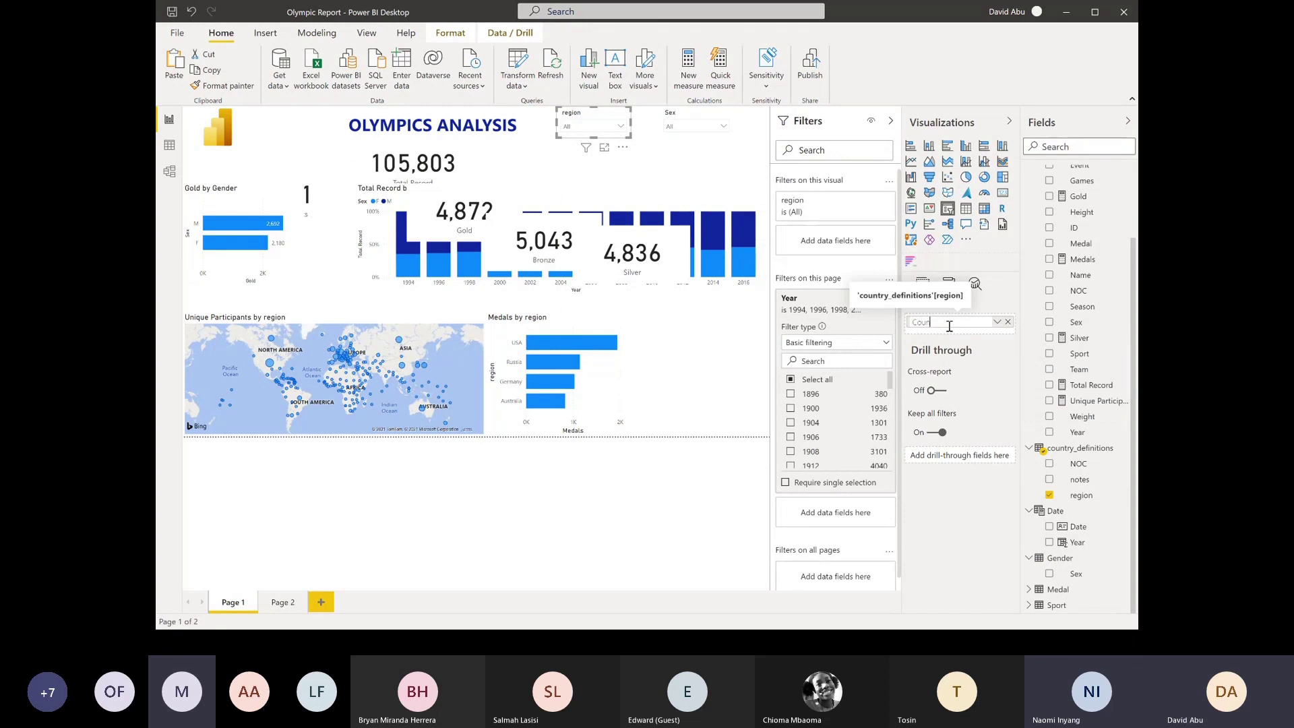
{"action": "key", "text": "Return"}
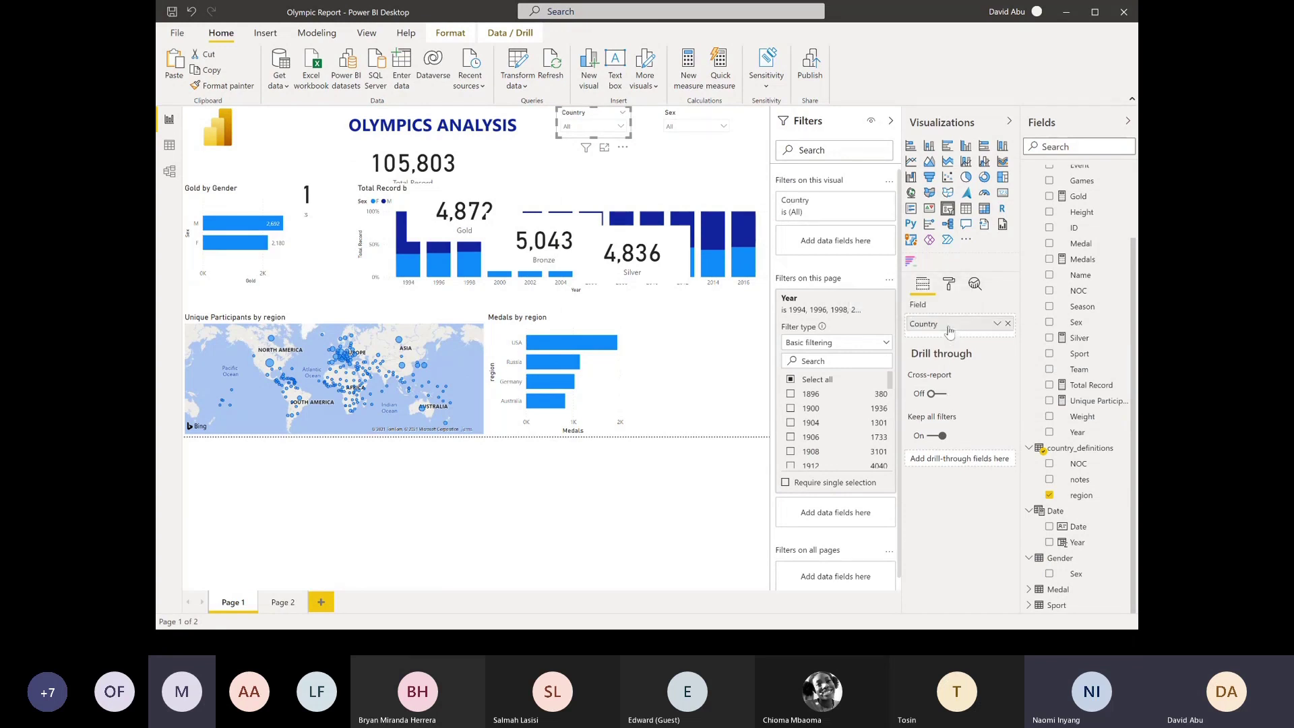
Move the Sex slicer next to the Country slicer and place a duplicate of it at the page's edge
{"action": "left_click", "coordinate": [683, 119]}
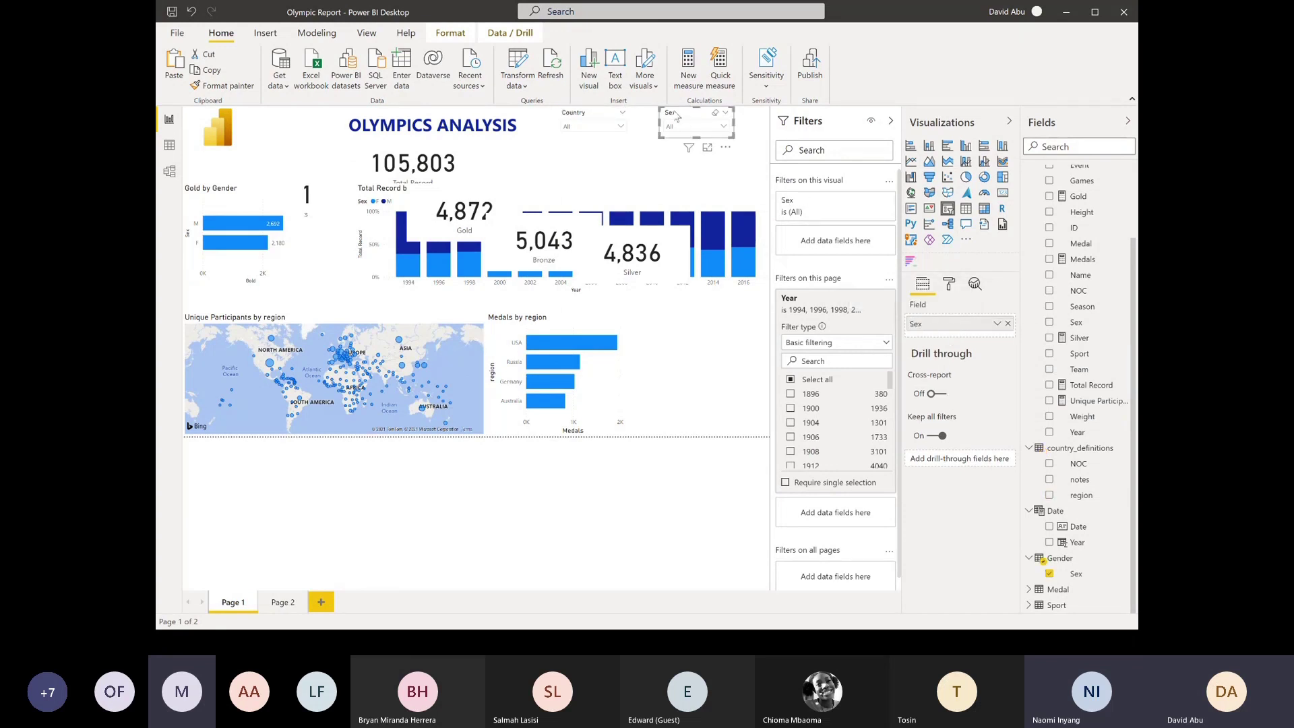
{"action": "left_click_drag", "start_coordinate": [678, 118], "coordinate": [653, 115]}
{"action": "left_click_drag", "start_coordinate": [664, 120], "coordinate": [665, 121]}
{"action": "key", "text": "ctrl+v"}
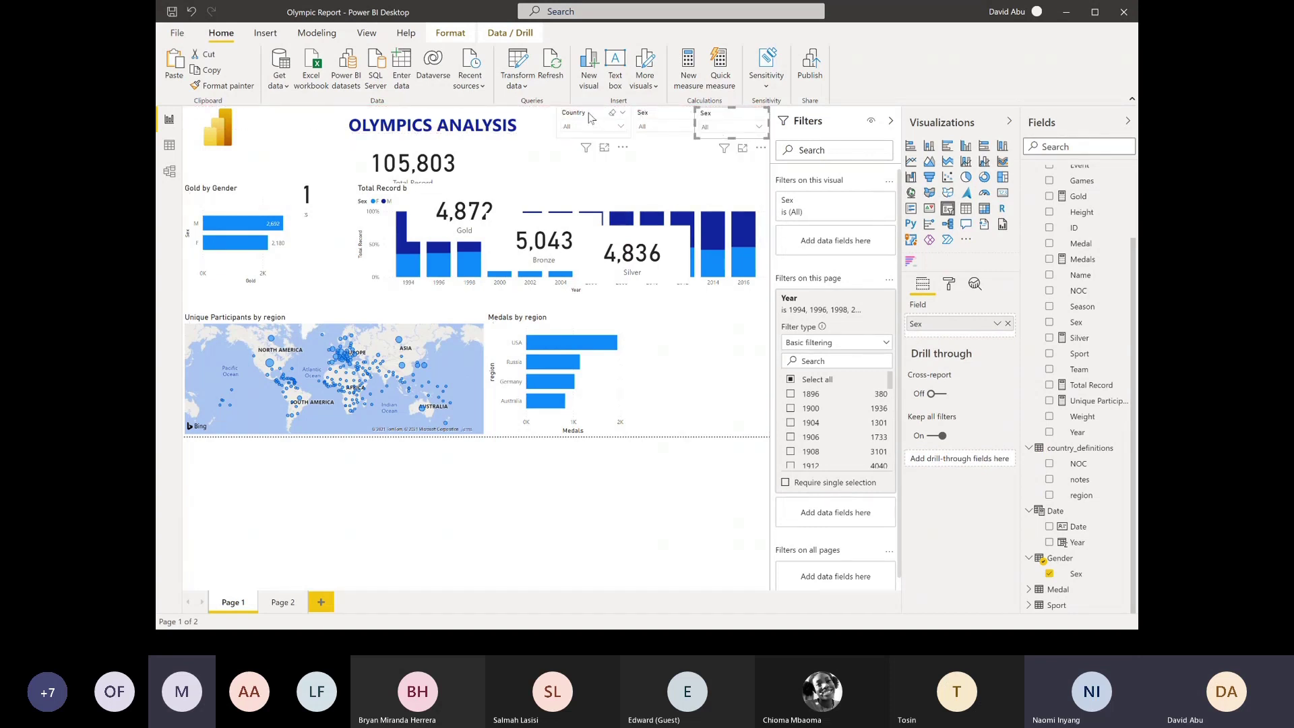
Shift the Country slicer and both Sex slicers toward the title so they line up in an evenly spaced row
{"action": "left_click_drag", "start_coordinate": [590, 118], "coordinate": [580, 116]}
{"action": "left_click", "coordinate": [650, 121]}
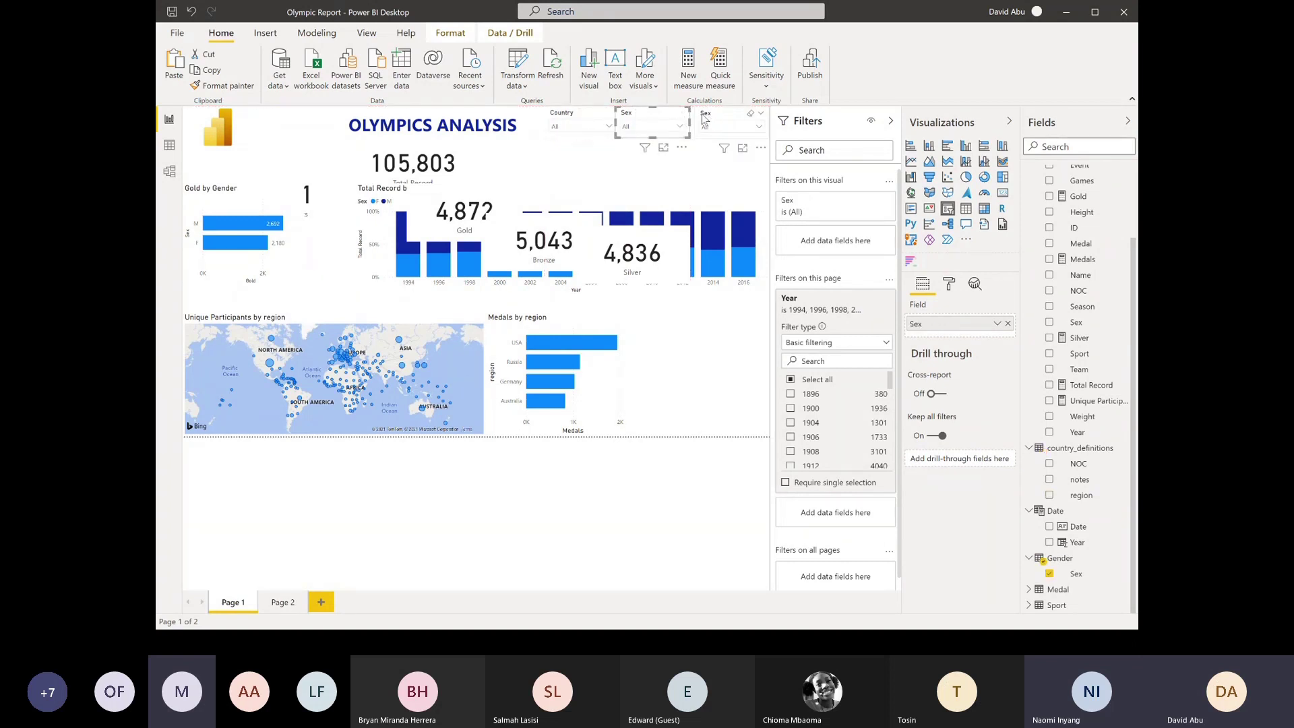
{"action": "left_click_drag", "start_coordinate": [704, 119], "coordinate": [696, 119]}
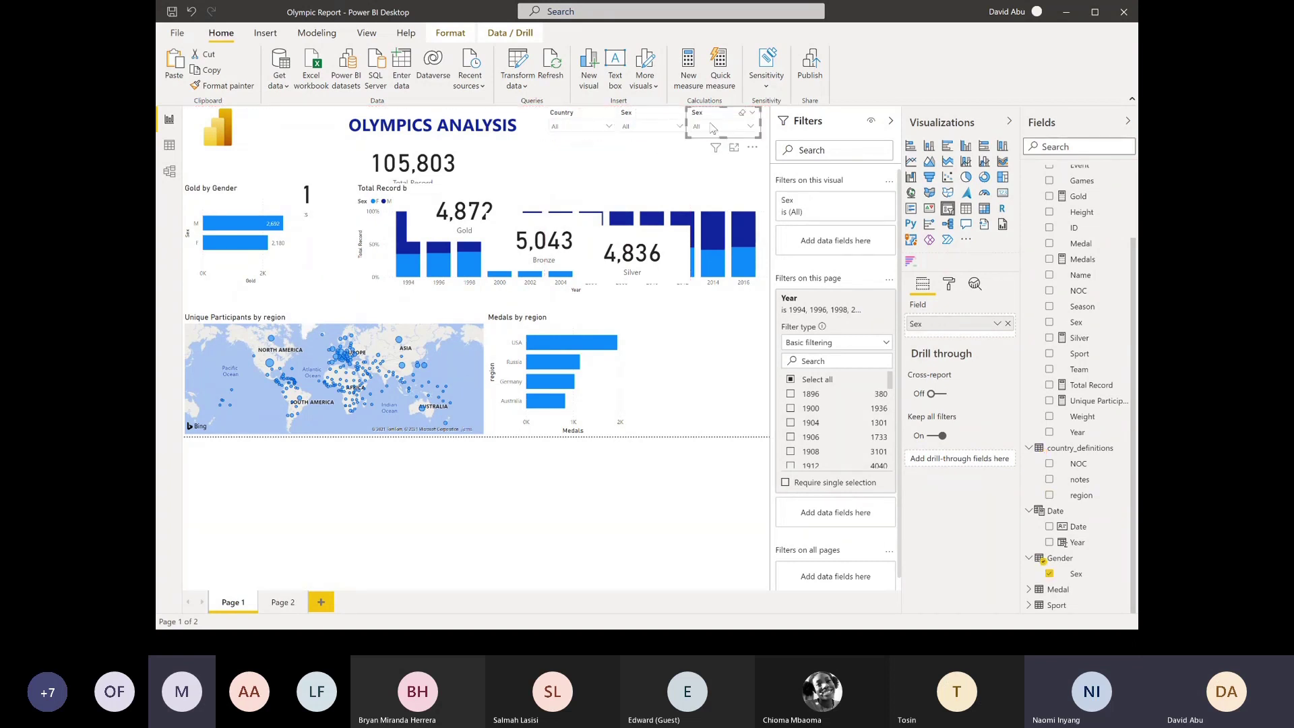
Replace the field of the duplicated Sex slicer with Sport from the Sport table
{"action": "left_click", "coordinate": [1055, 605]}
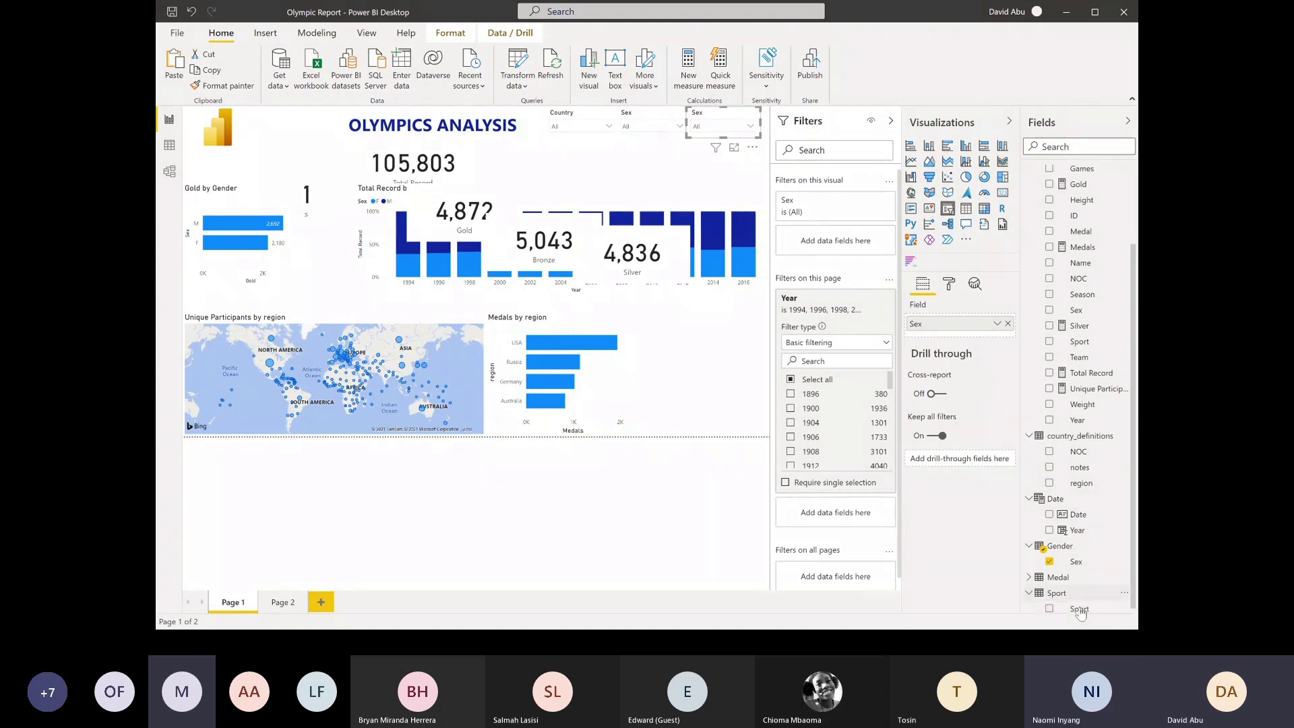
{"action": "left_click_drag", "start_coordinate": [1079, 609], "coordinate": [937, 331]}
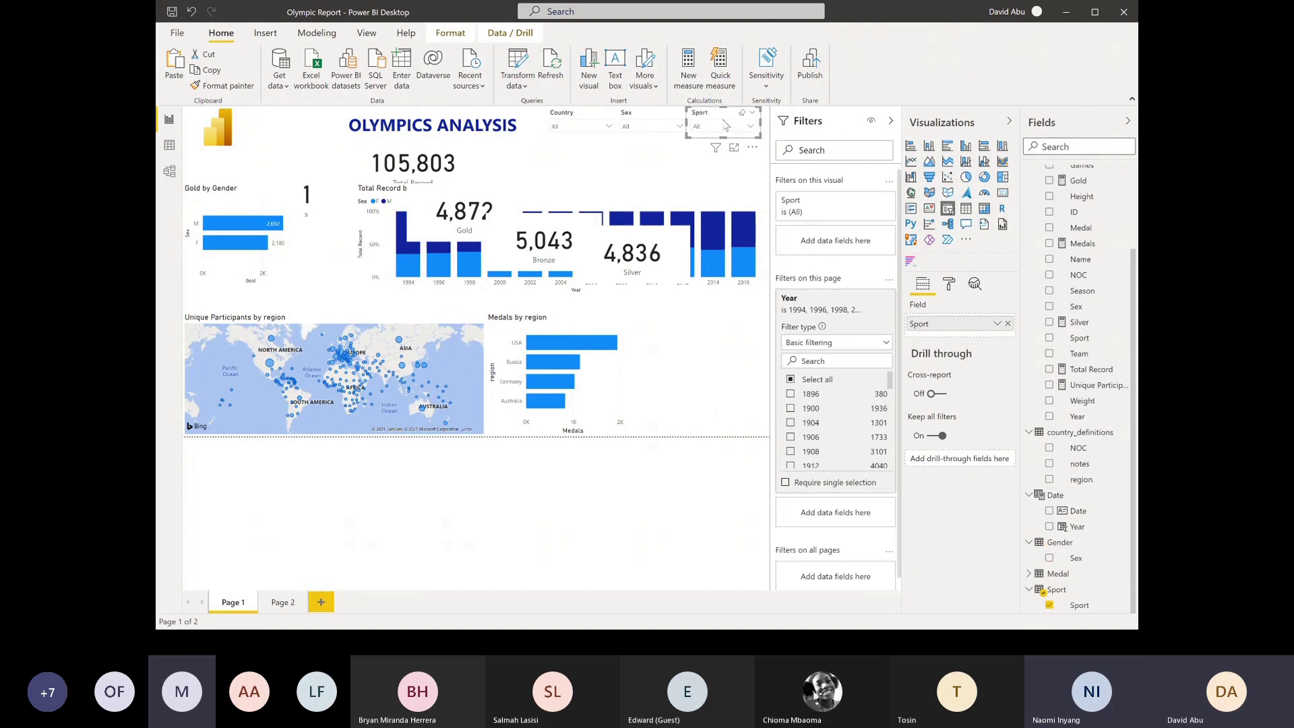
Delete the Gold by Gender bar chart from the report page
{"action": "left_click", "coordinate": [636, 157]}
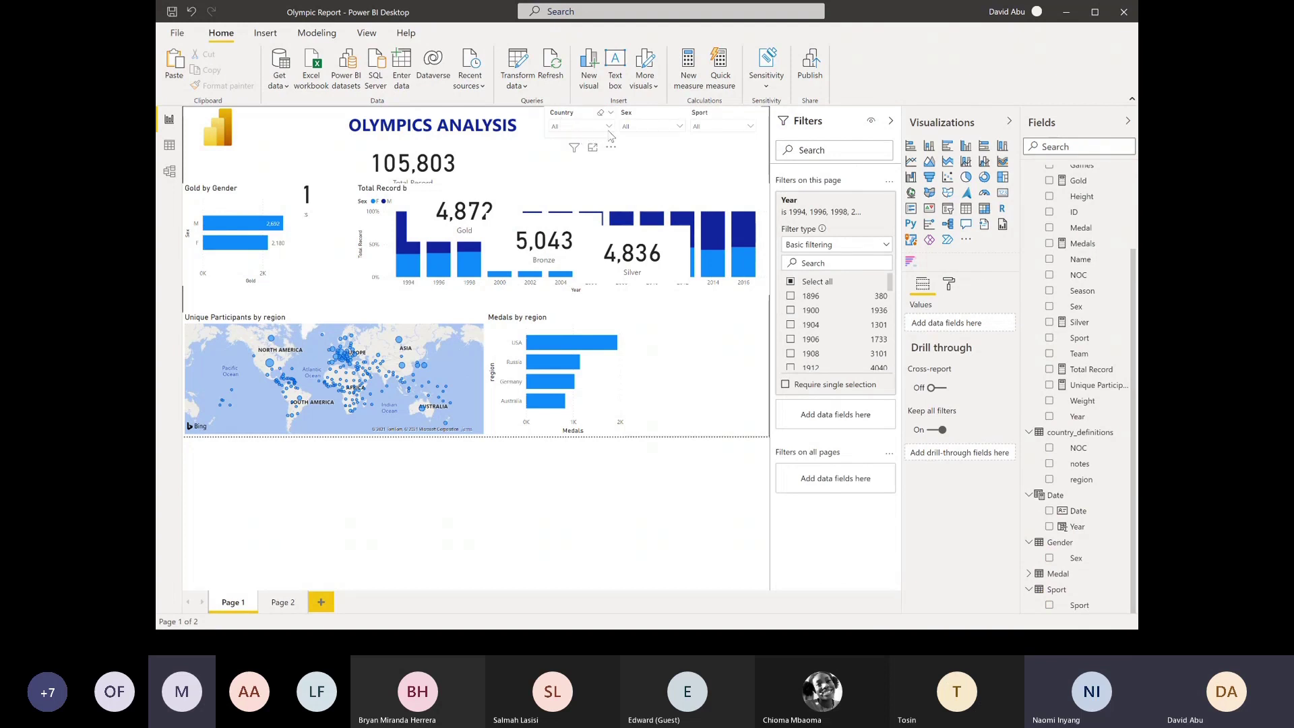
{"action": "left_click", "coordinate": [234, 208]}
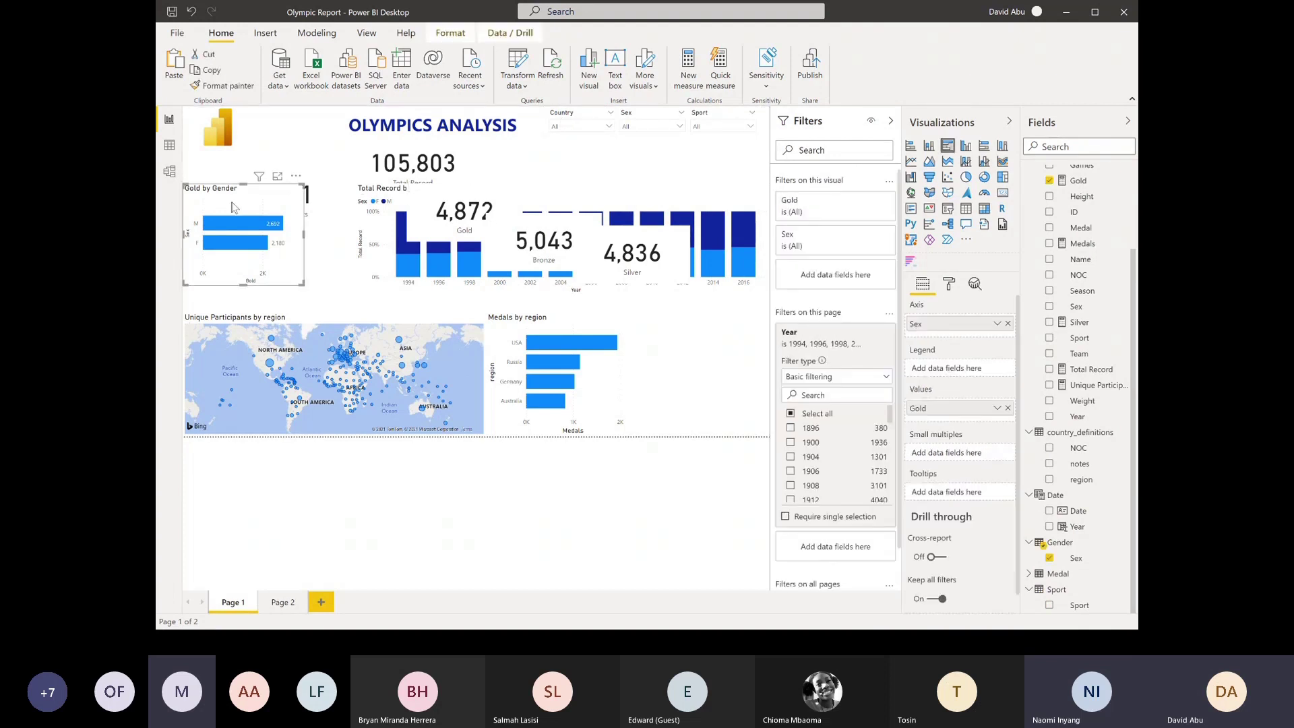
{"action": "key", "text": "Delete"}
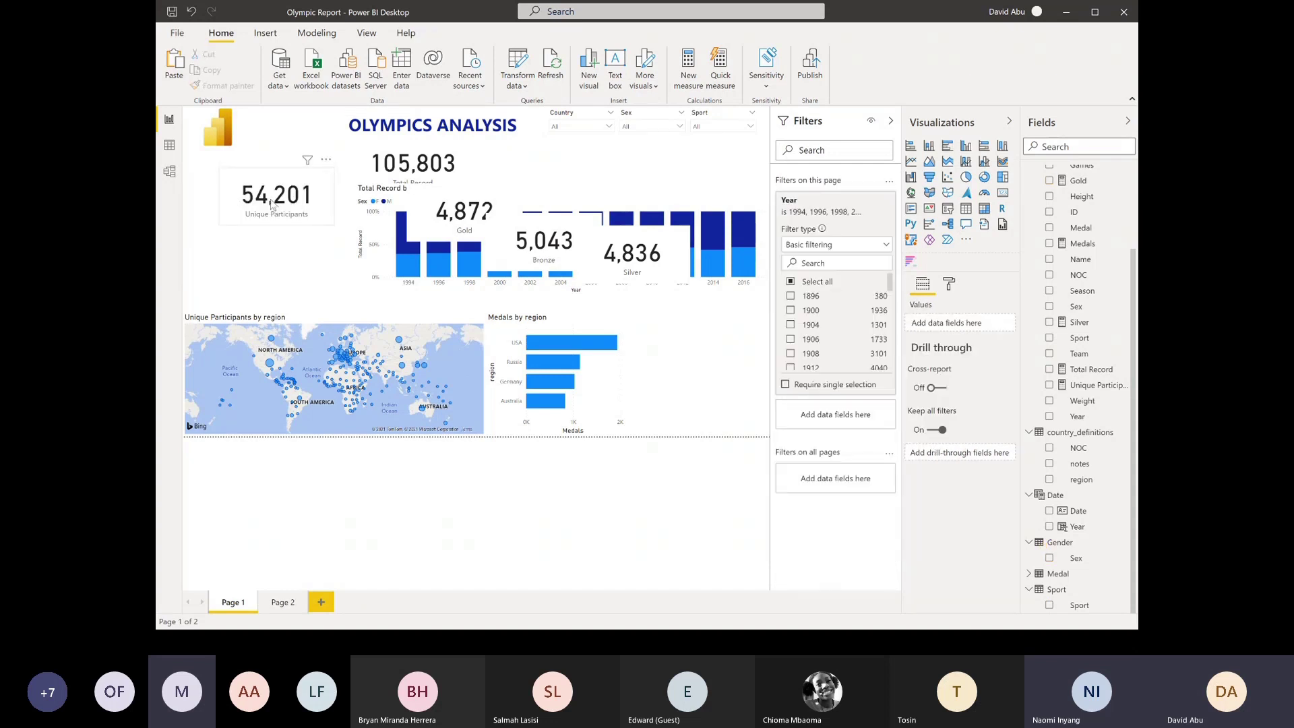
Place the Unique Participants and Total Record cards side by side below the logo, moving the stacked column chart down out of their way
{"action": "left_click", "coordinate": [278, 182]}
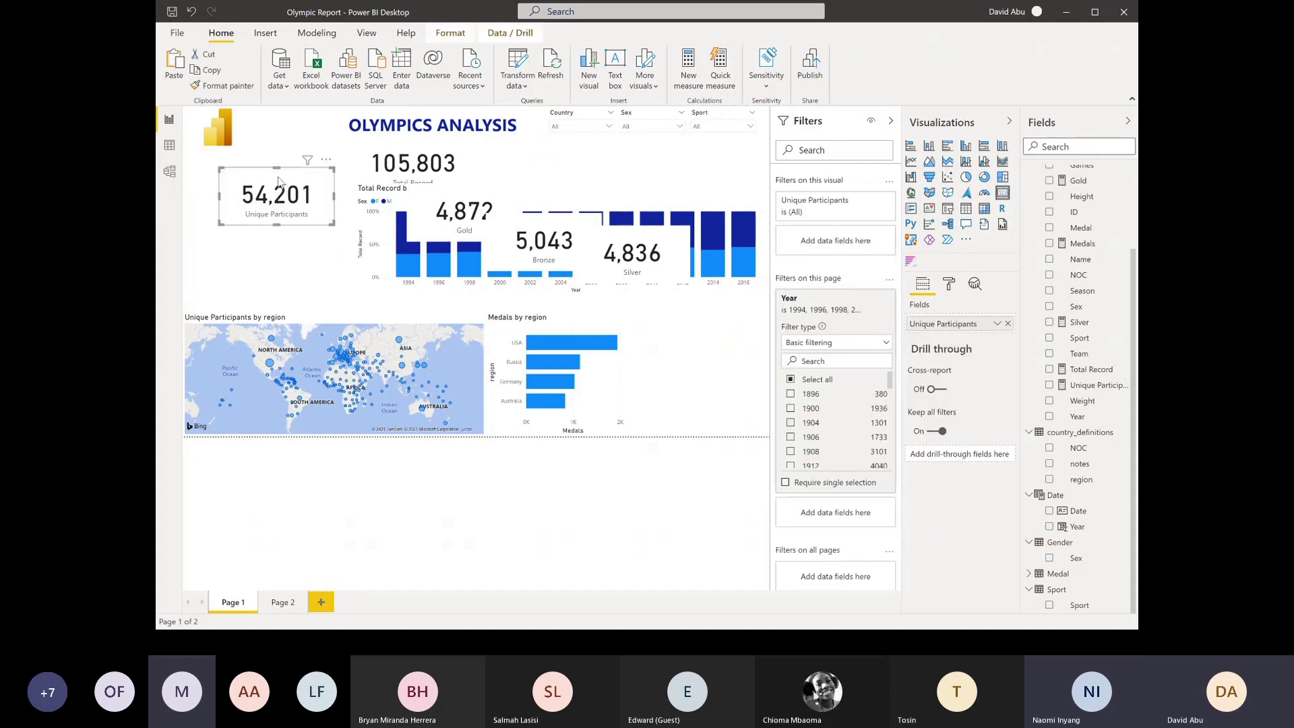
{"action": "left_click_drag", "start_coordinate": [271, 176], "coordinate": [234, 169]}
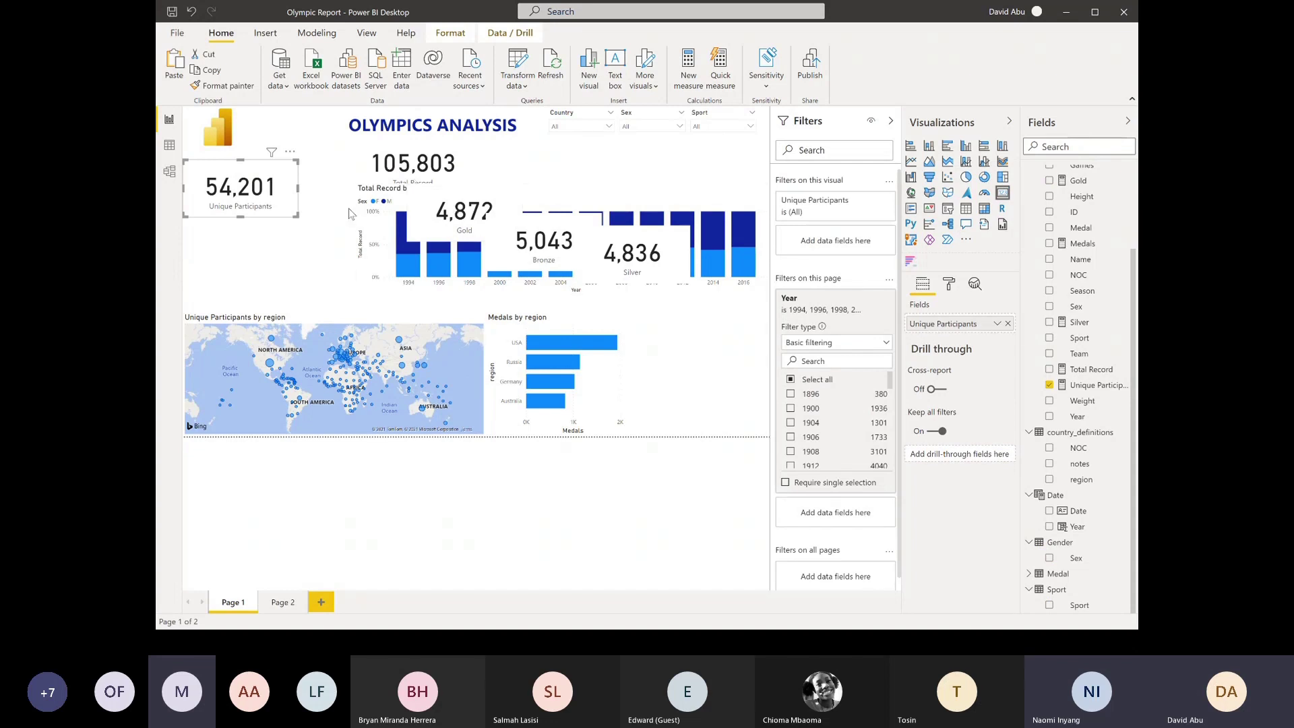
{"action": "left_click", "coordinate": [368, 199]}
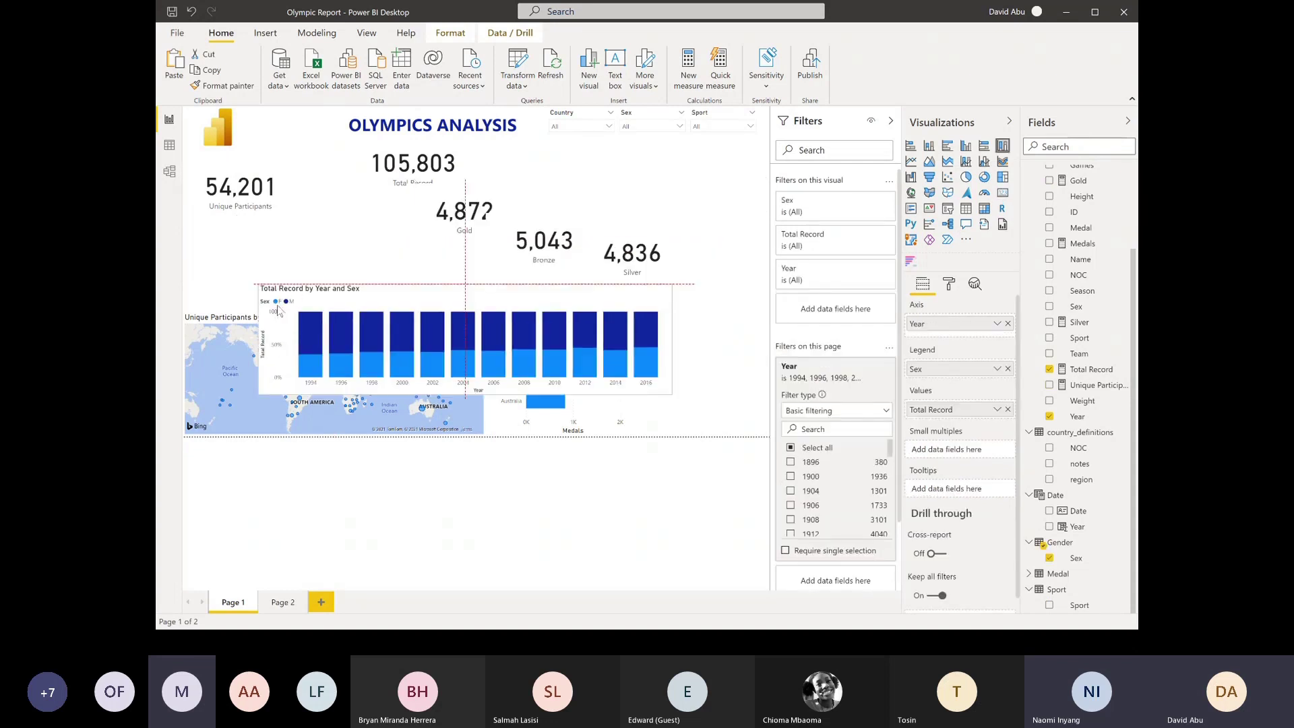
{"action": "left_click_drag", "start_coordinate": [396, 174], "coordinate": [339, 203]}
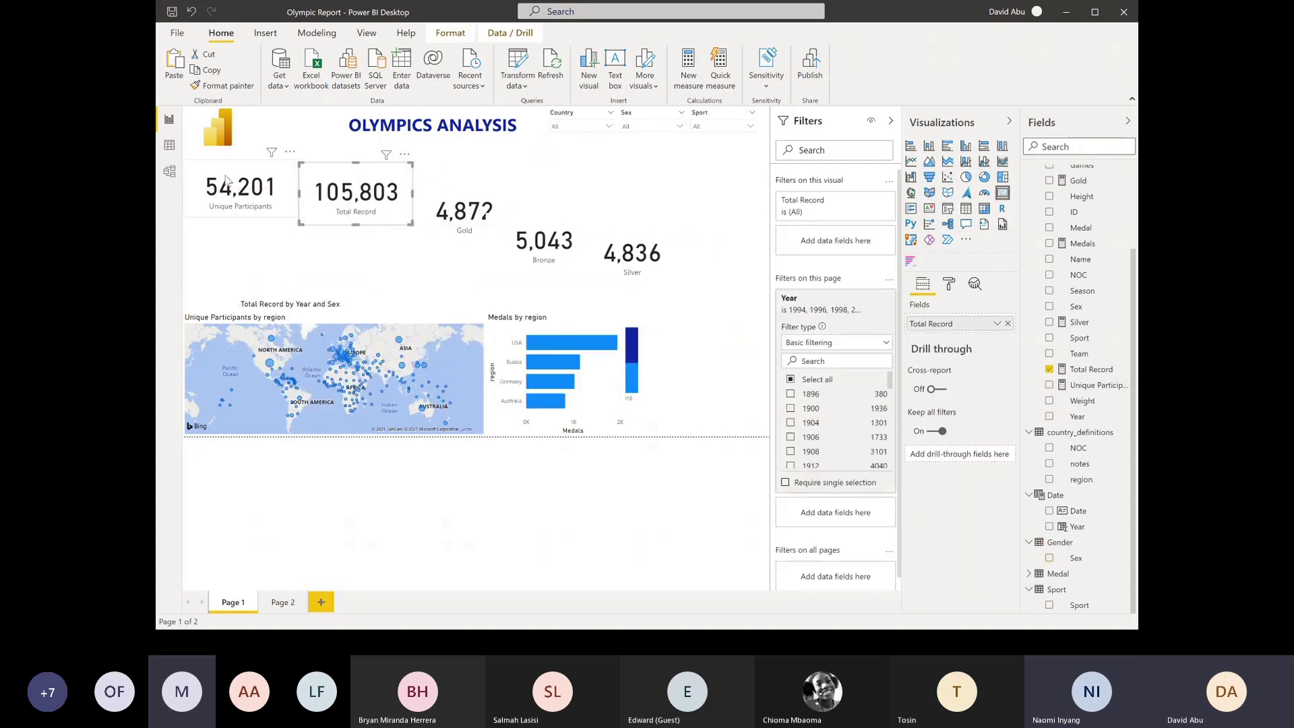
{"action": "left_click_drag", "start_coordinate": [227, 176], "coordinate": [228, 172]}
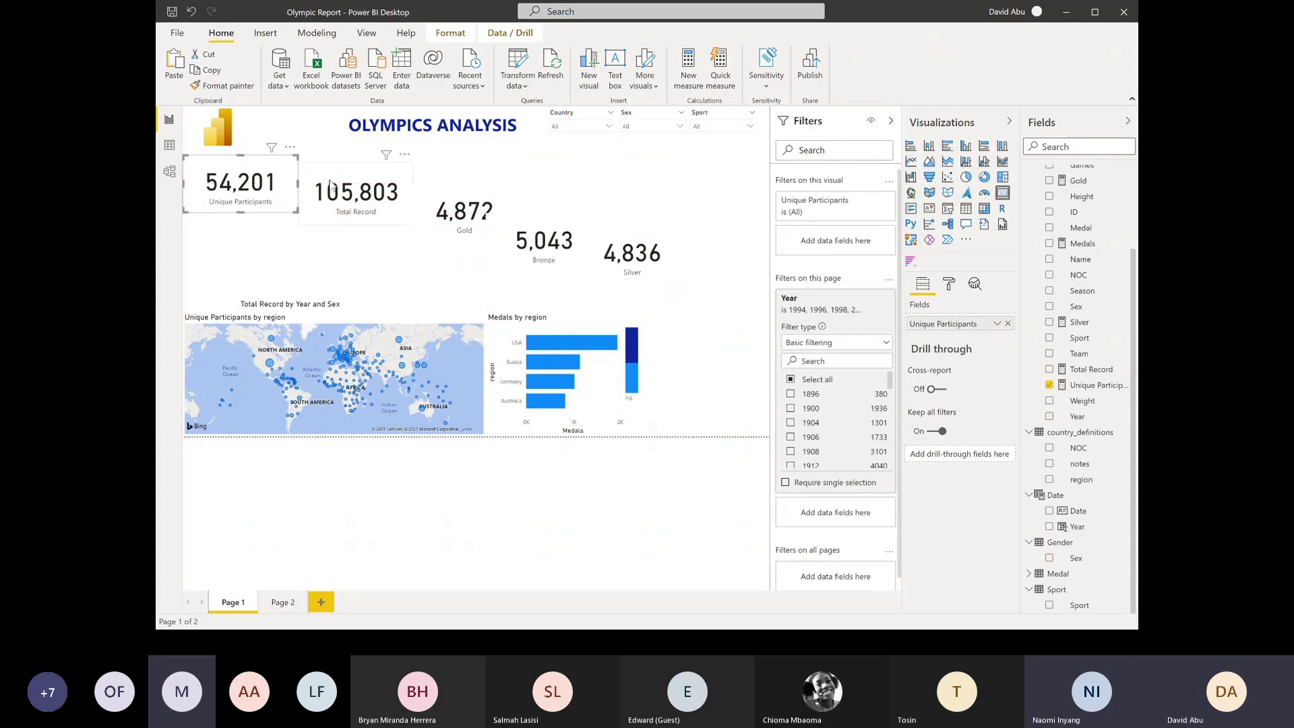
{"action": "left_click_drag", "start_coordinate": [335, 191], "coordinate": [337, 179]}
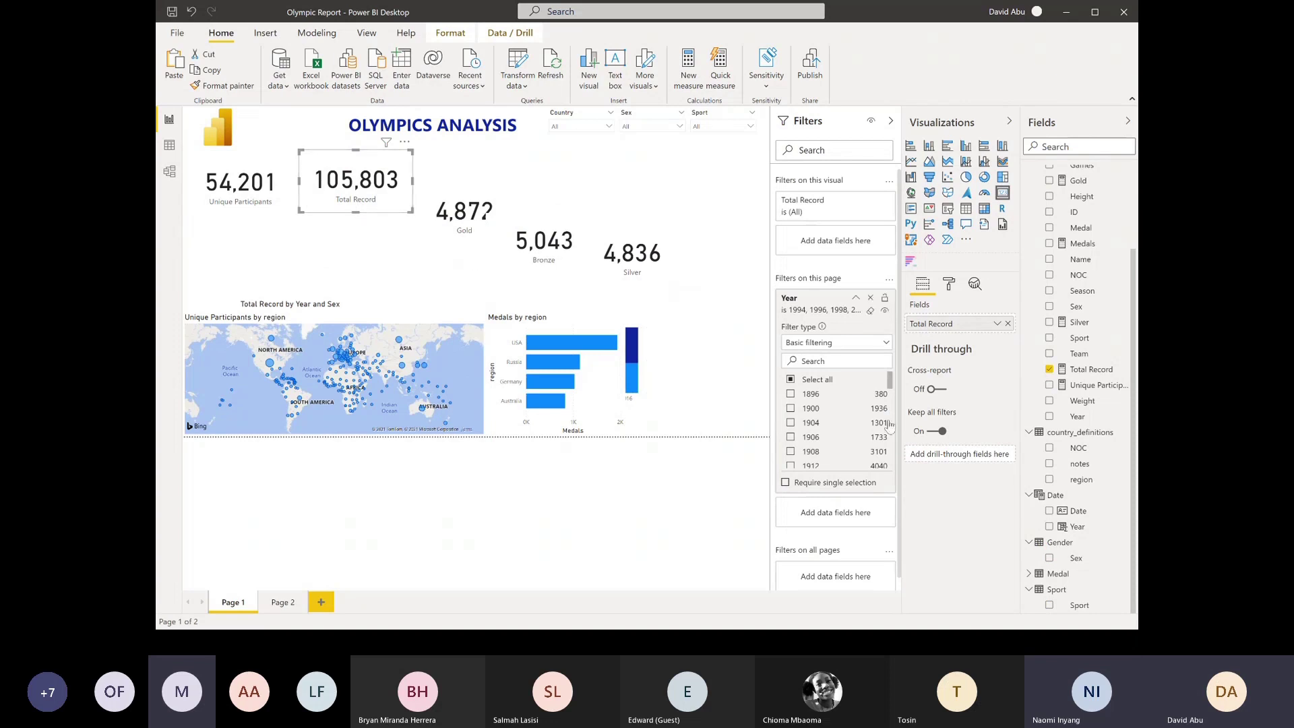
Rename the Total Record card's field to Total Participants for this visual
{"action": "left_click", "coordinate": [997, 323]}
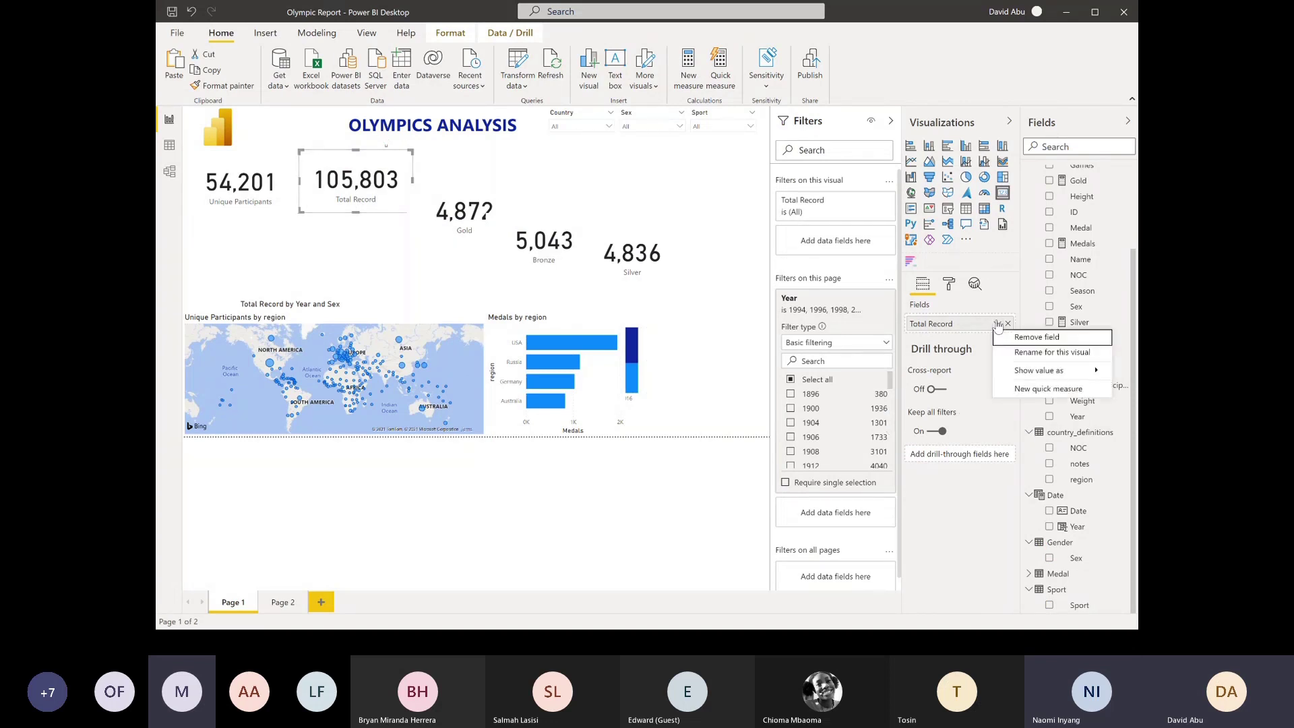
{"action": "left_click", "coordinate": [1026, 358]}
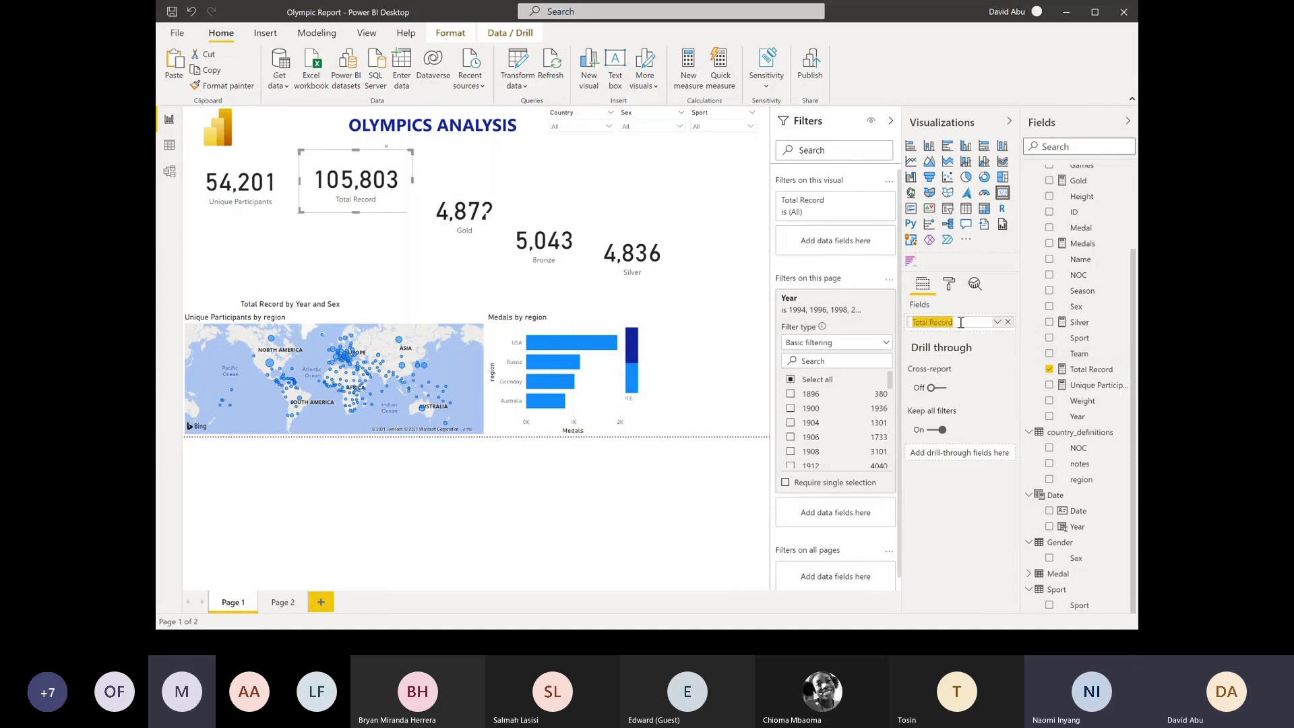
{"action": "key", "text": "BackSpace"}
{"action": "key", "text": "BackSpace"}
{"action": "key", "text": "BackSpace"}
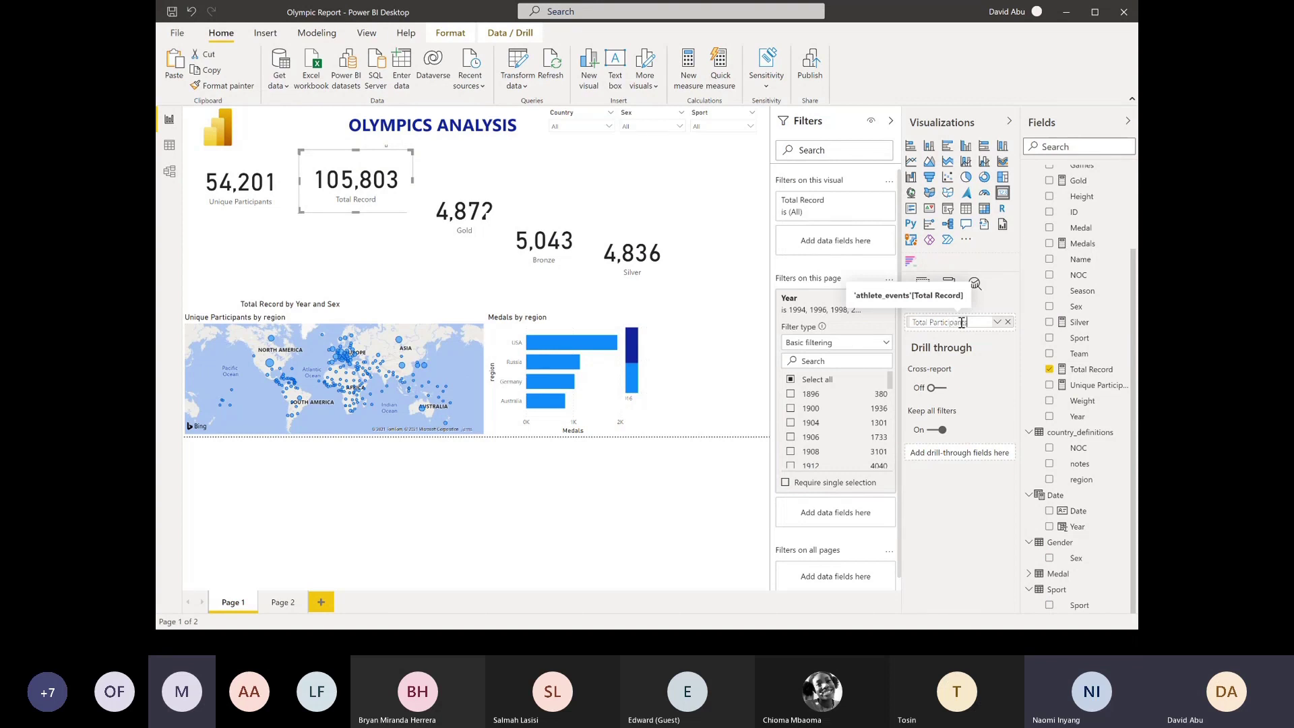
{"action": "key", "text": "Return"}
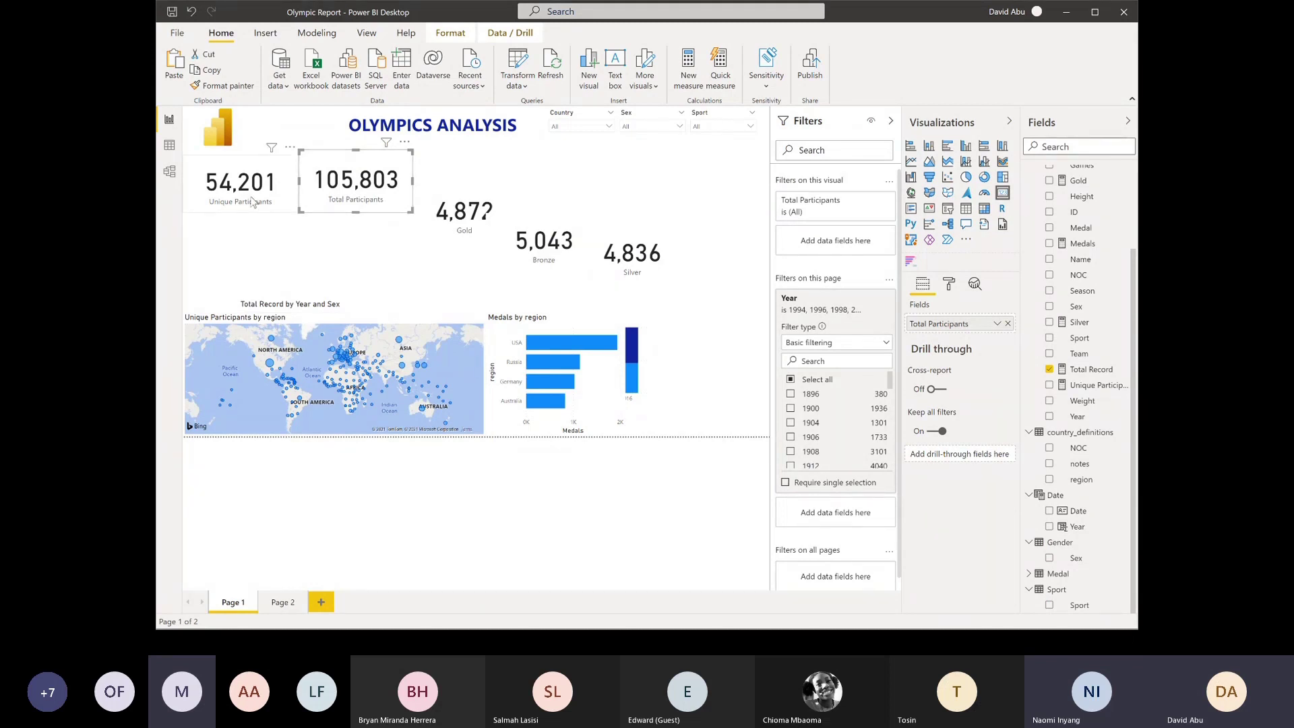
Line up the Gold, Bronze and Silver cards in the same row after the Total Participants card
{"action": "left_click", "coordinate": [490, 228]}
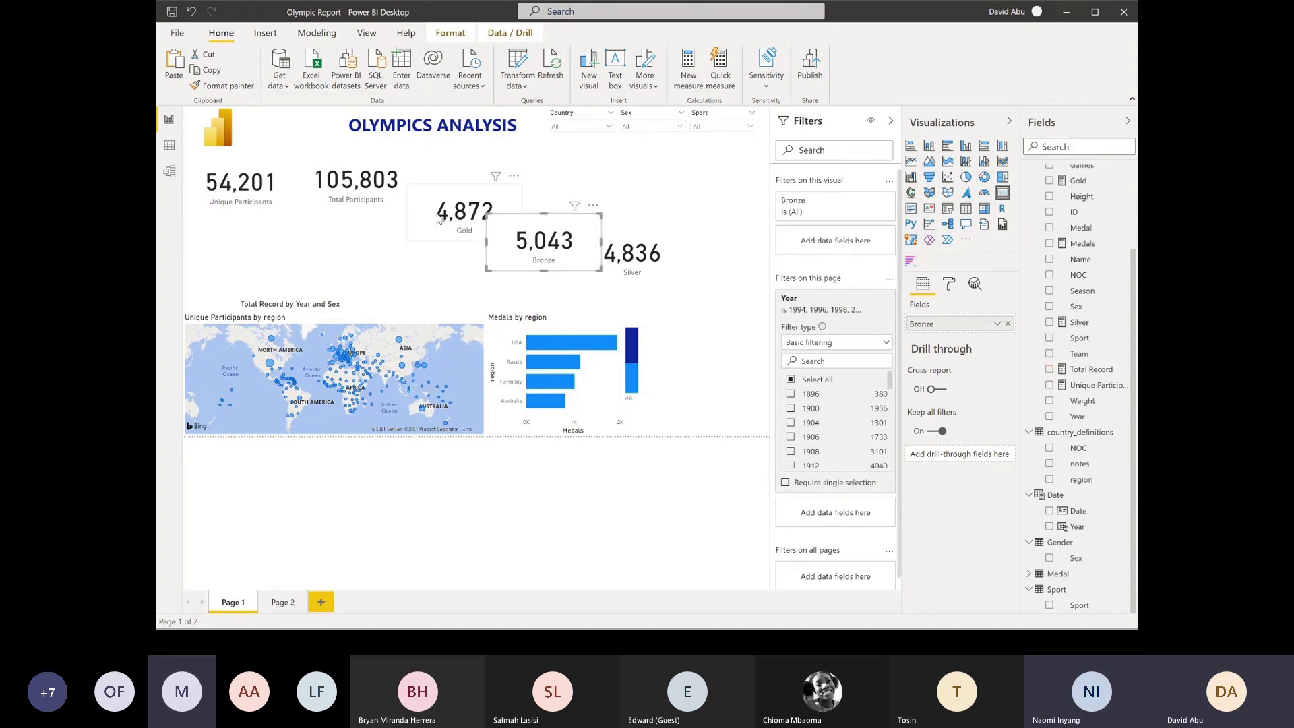
{"action": "left_click_drag", "start_coordinate": [439, 221], "coordinate": [441, 192]}
{"action": "left_click_drag", "start_coordinate": [556, 251], "coordinate": [602, 203]}
{"action": "left_click", "coordinate": [490, 211]}
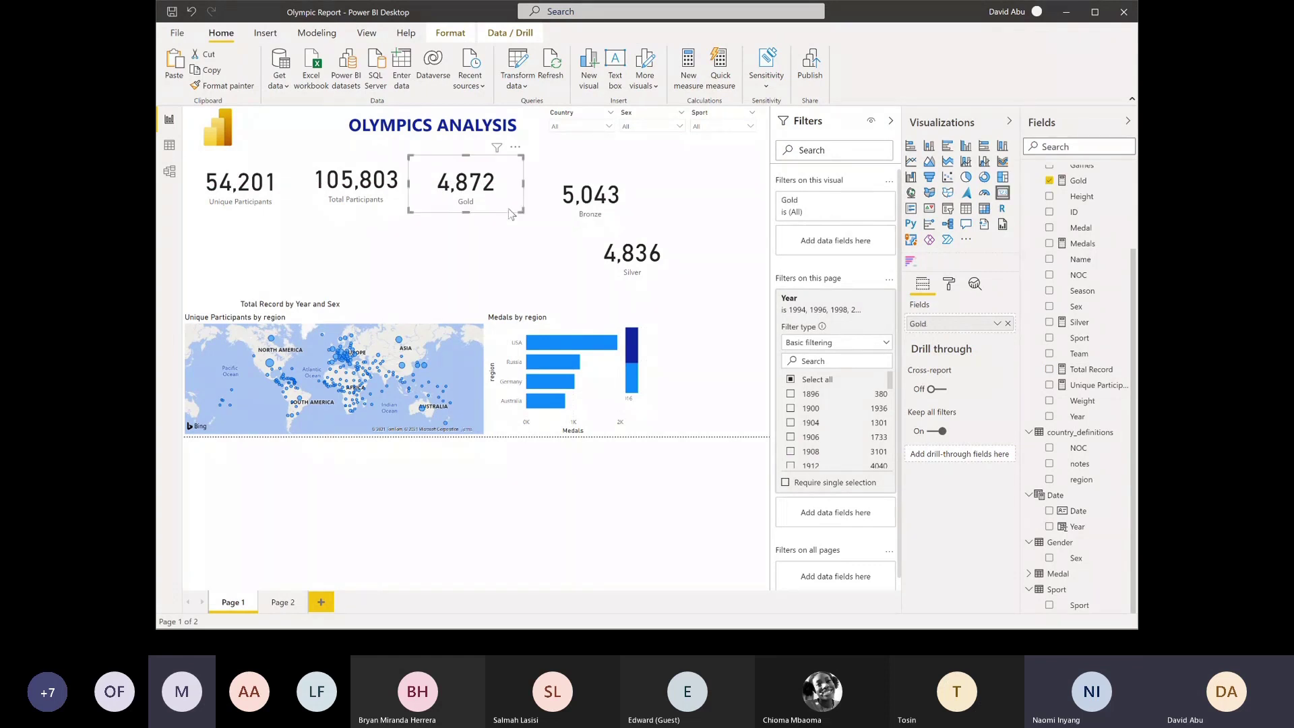
{"action": "left_click_drag", "start_coordinate": [508, 209], "coordinate": [550, 201]}
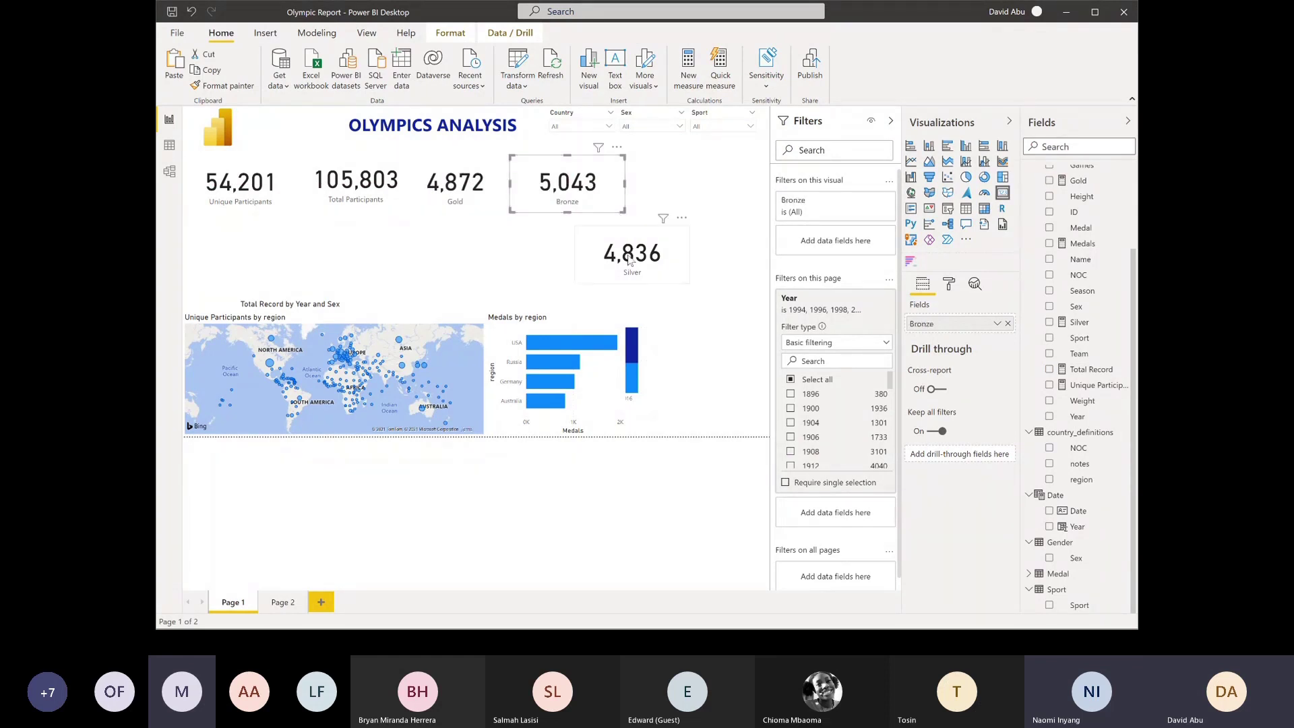
{"action": "left_click_drag", "start_coordinate": [634, 266], "coordinate": [696, 196]}
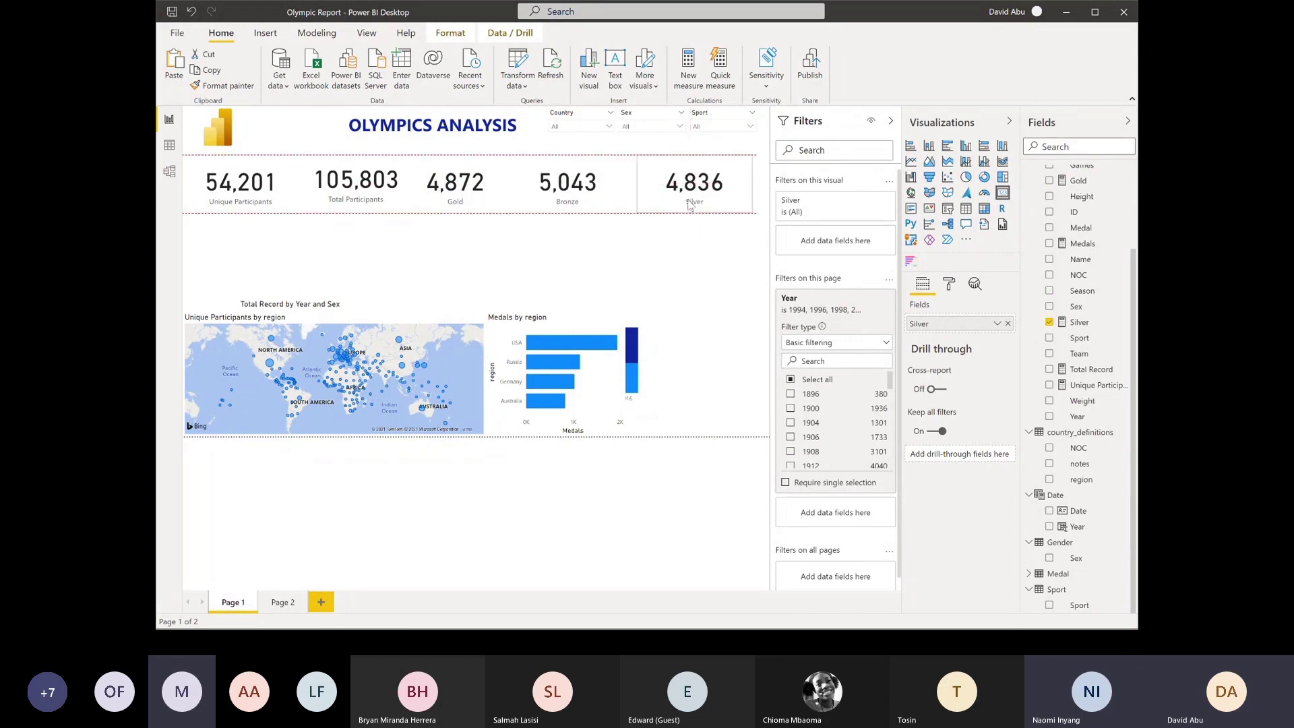
Distribute the Unique Participants, Total Participants, Gold, Bronze and Silver cards horizontally across the row
{"action": "left_click", "coordinate": [229, 203]}
{"action": "left_click", "coordinate": [377, 202]}
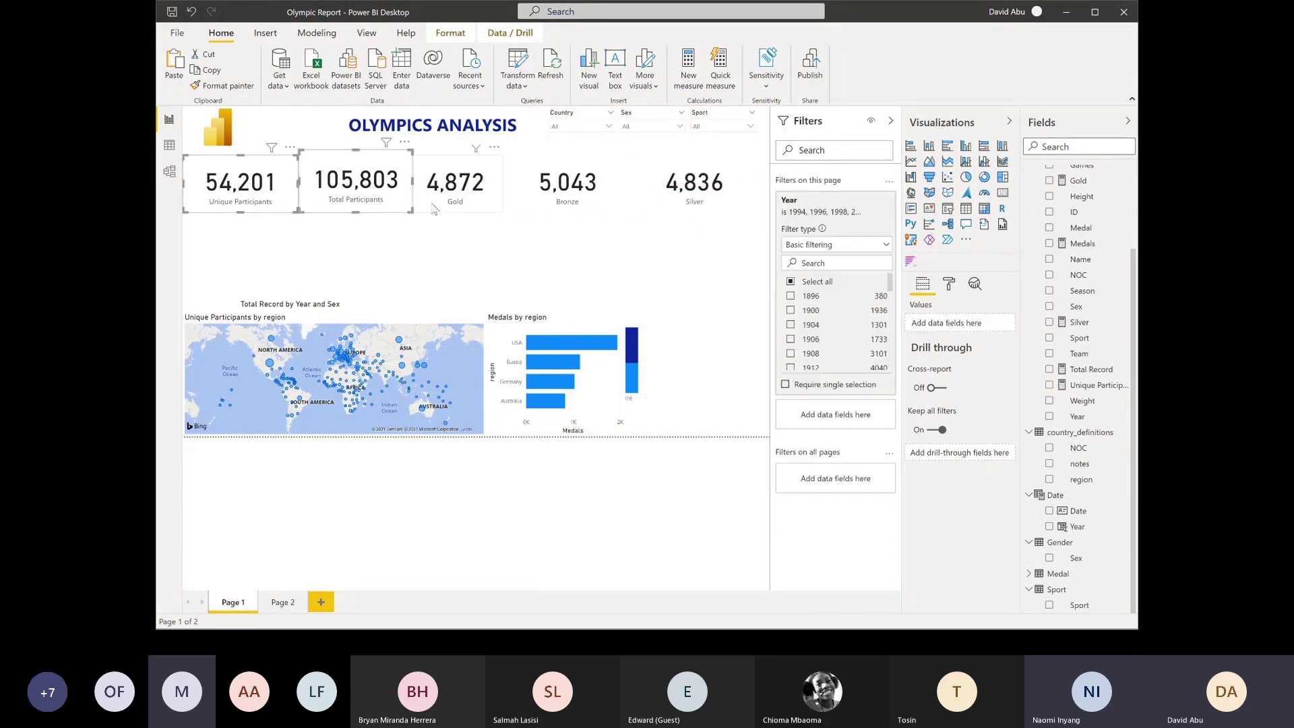
{"action": "left_click", "coordinate": [435, 210], "text": "ctrl"}
{"action": "left_click", "coordinate": [566, 202], "text": "ctrl"}
{"action": "left_click", "coordinate": [694, 202], "text": "ctrl"}
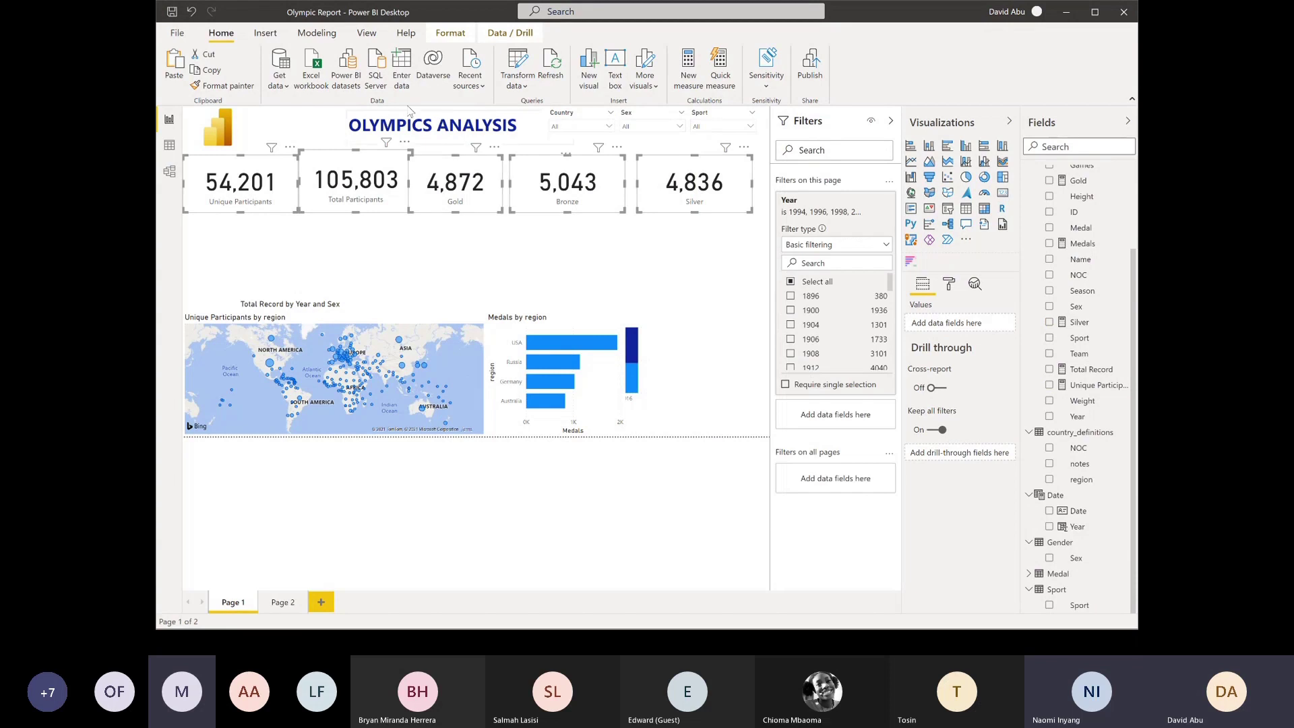
{"action": "left_click", "coordinate": [497, 34]}
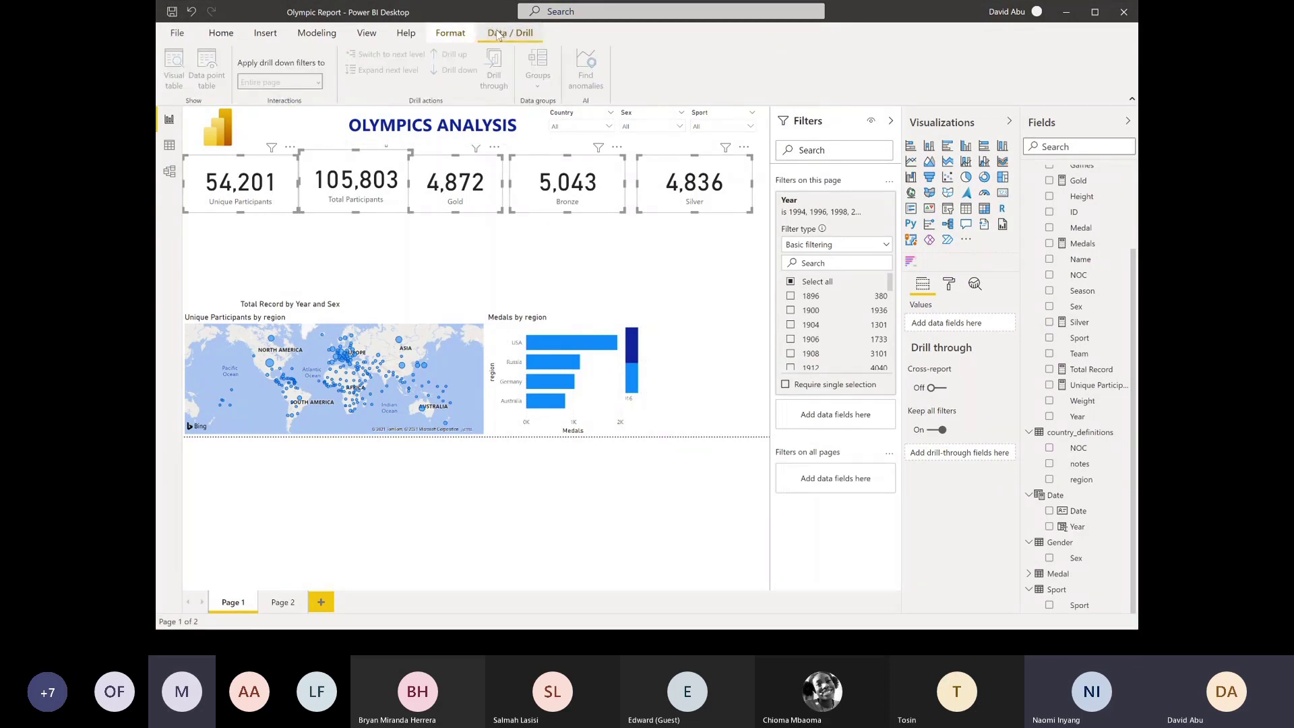
{"action": "left_click", "coordinate": [450, 33]}
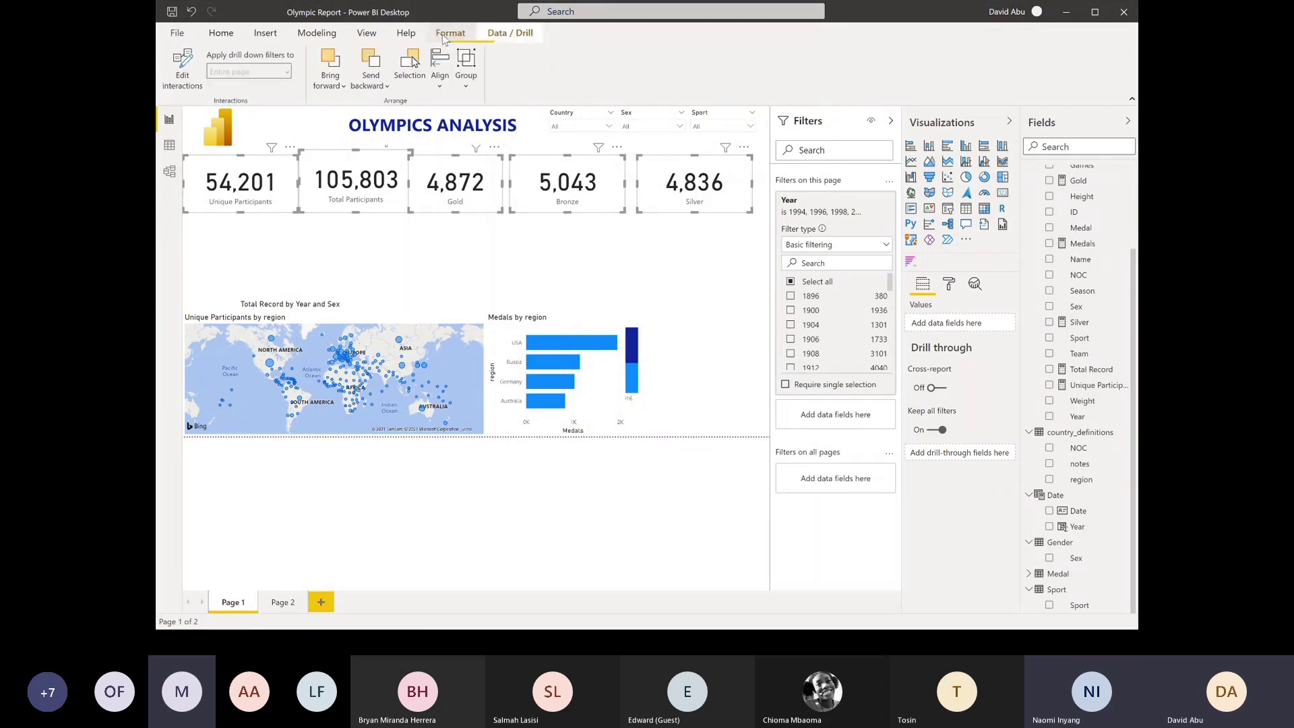
{"action": "left_click", "coordinate": [440, 87]}
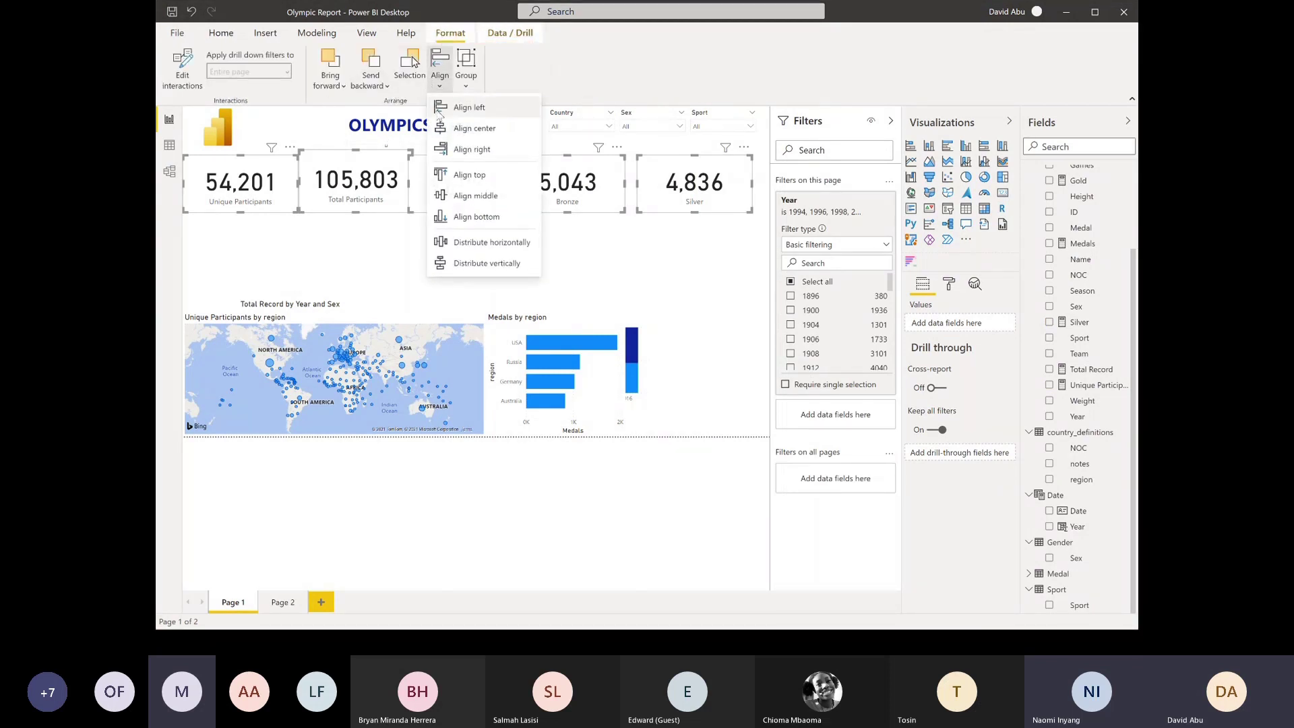
{"action": "left_click", "coordinate": [481, 245]}
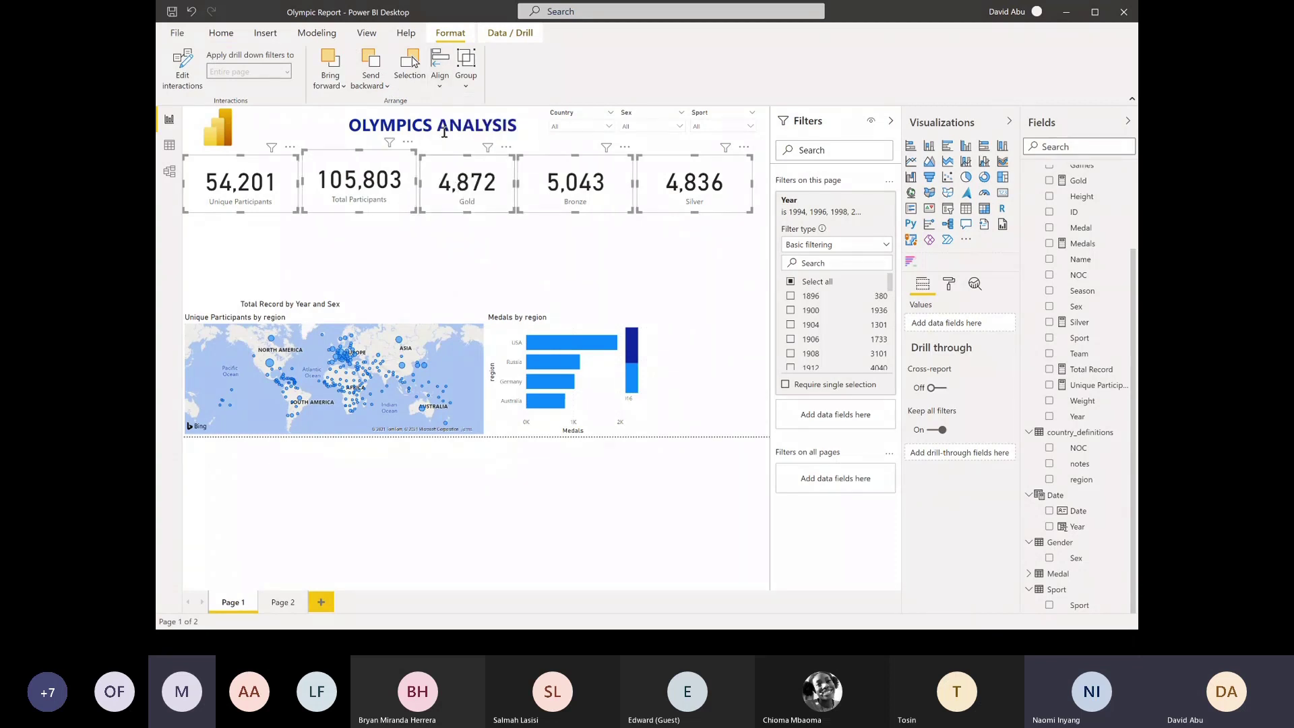
Align the top edges of the five selected cards and clear the selection
{"action": "left_click", "coordinate": [440, 74]}
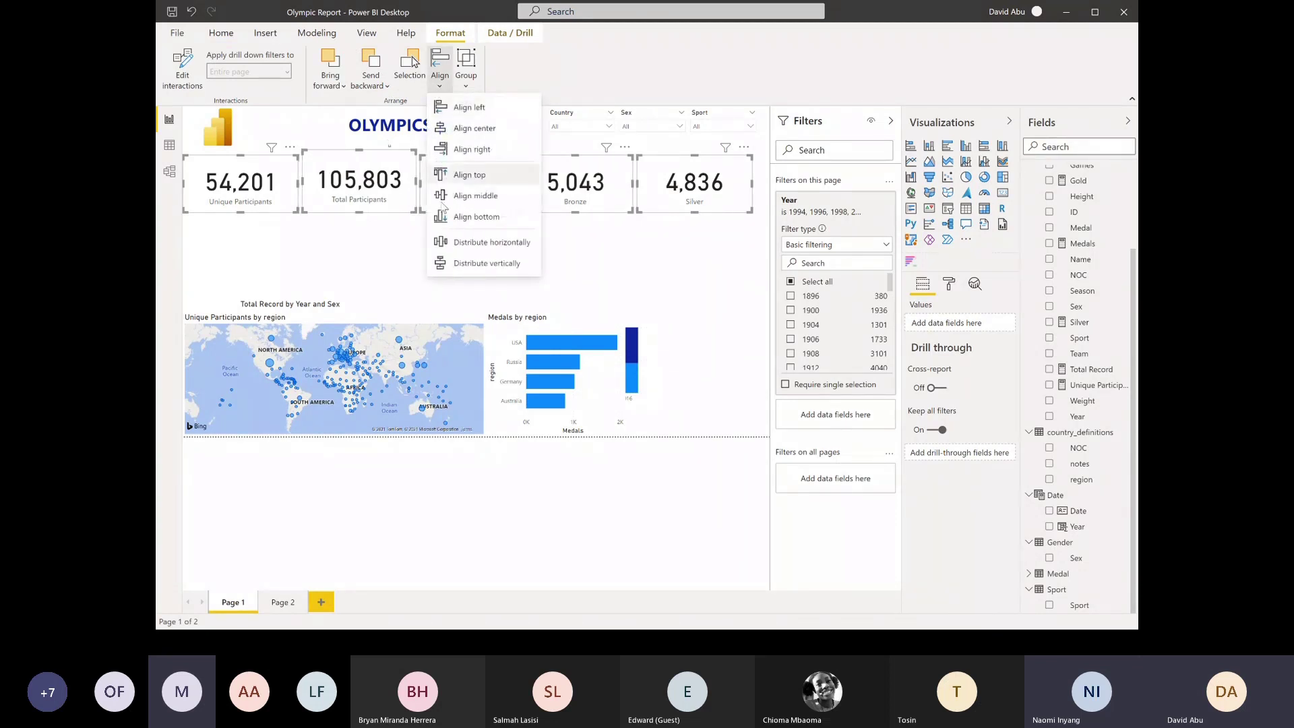
{"action": "left_click", "coordinate": [473, 177]}
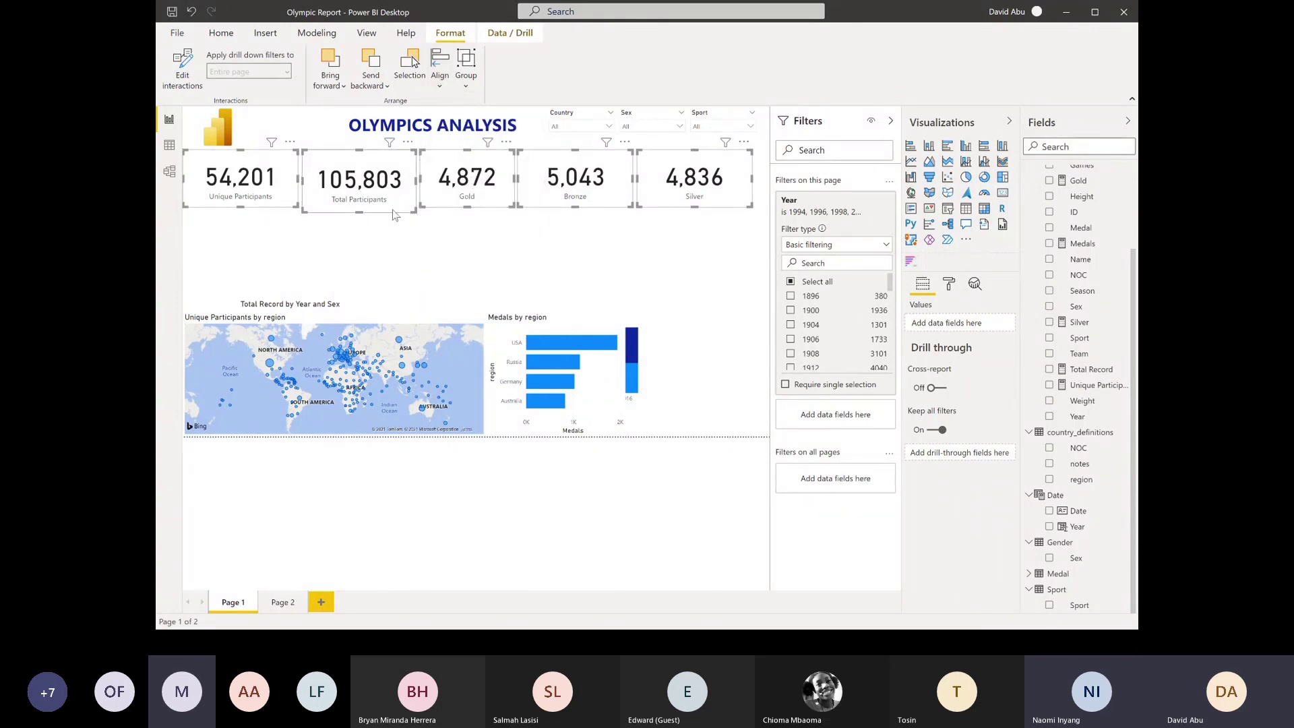
{"action": "left_click", "coordinate": [500, 238]}
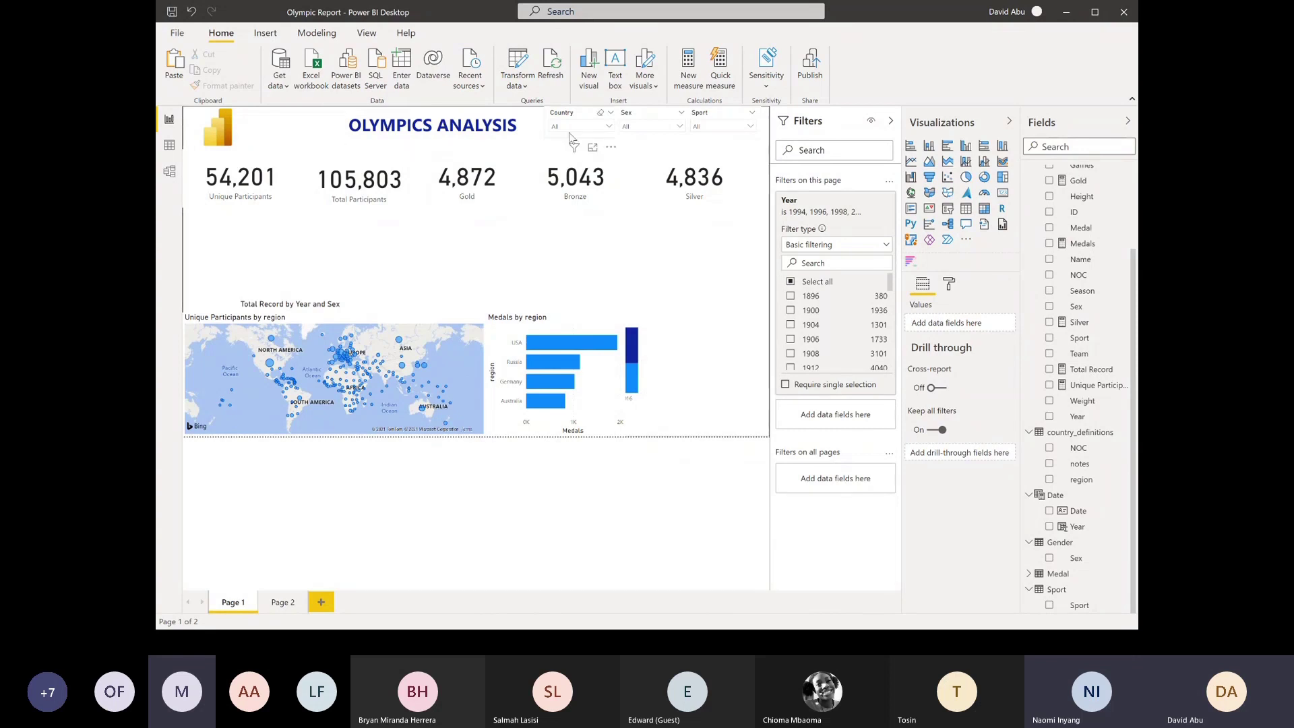
Filter the report page to Nigeria with the Country slicer and close its list
{"action": "left_click", "coordinate": [595, 128]}
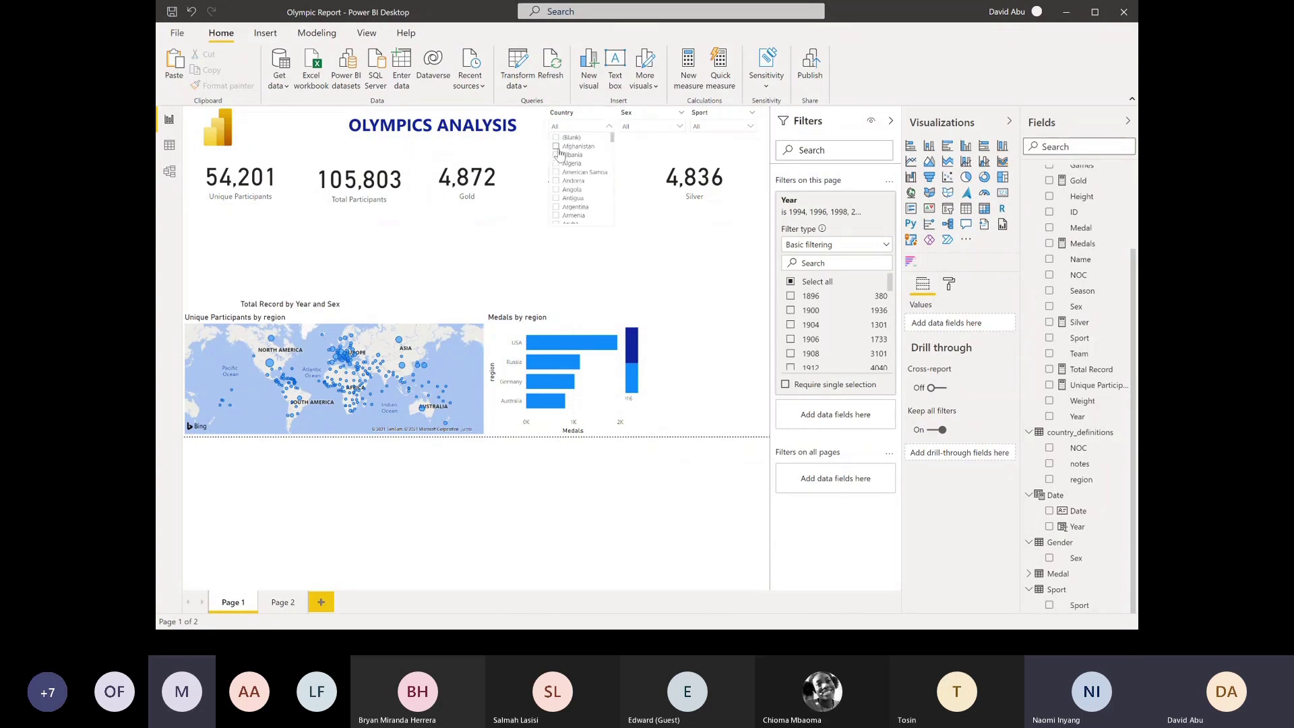
{"action": "scroll", "coordinate": [557, 182], "scroll_direction": "down", "scroll_amount": 10}
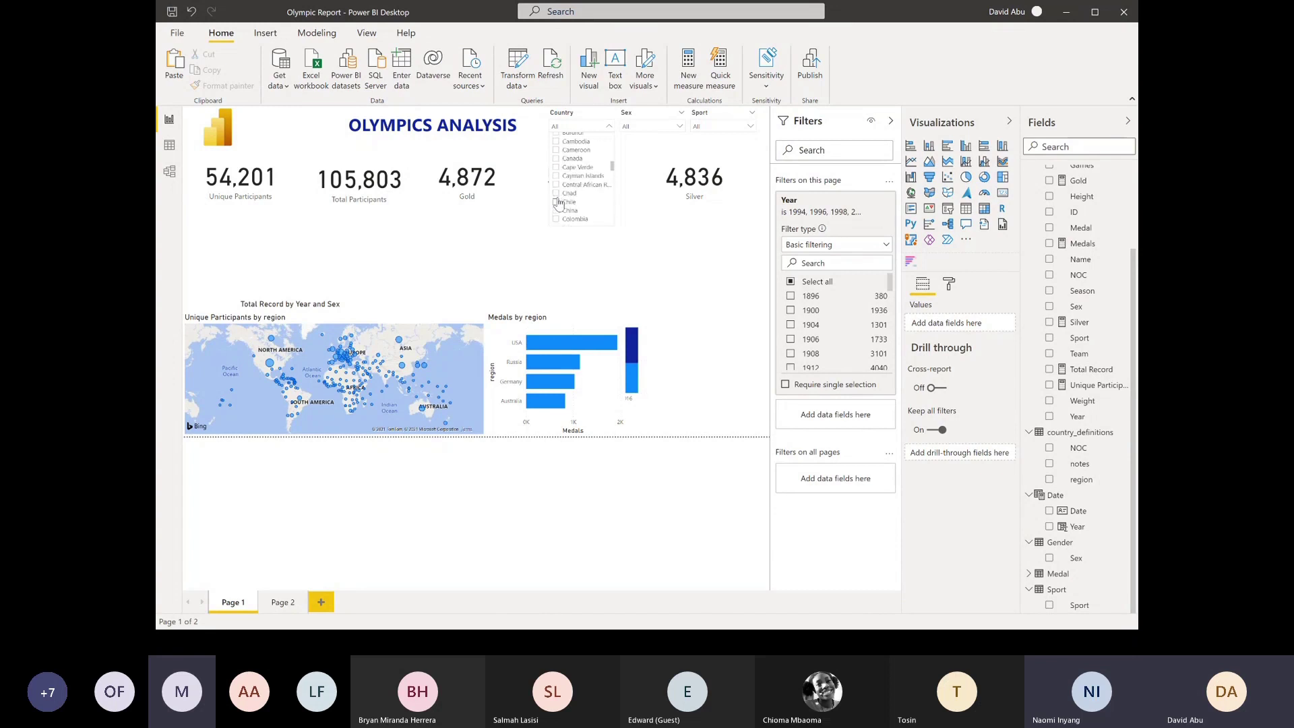
{"action": "scroll", "coordinate": [558, 199], "scroll_direction": "down", "scroll_amount": 4}
{"action": "scroll", "coordinate": [559, 205], "scroll_direction": "down", "scroll_amount": 6}
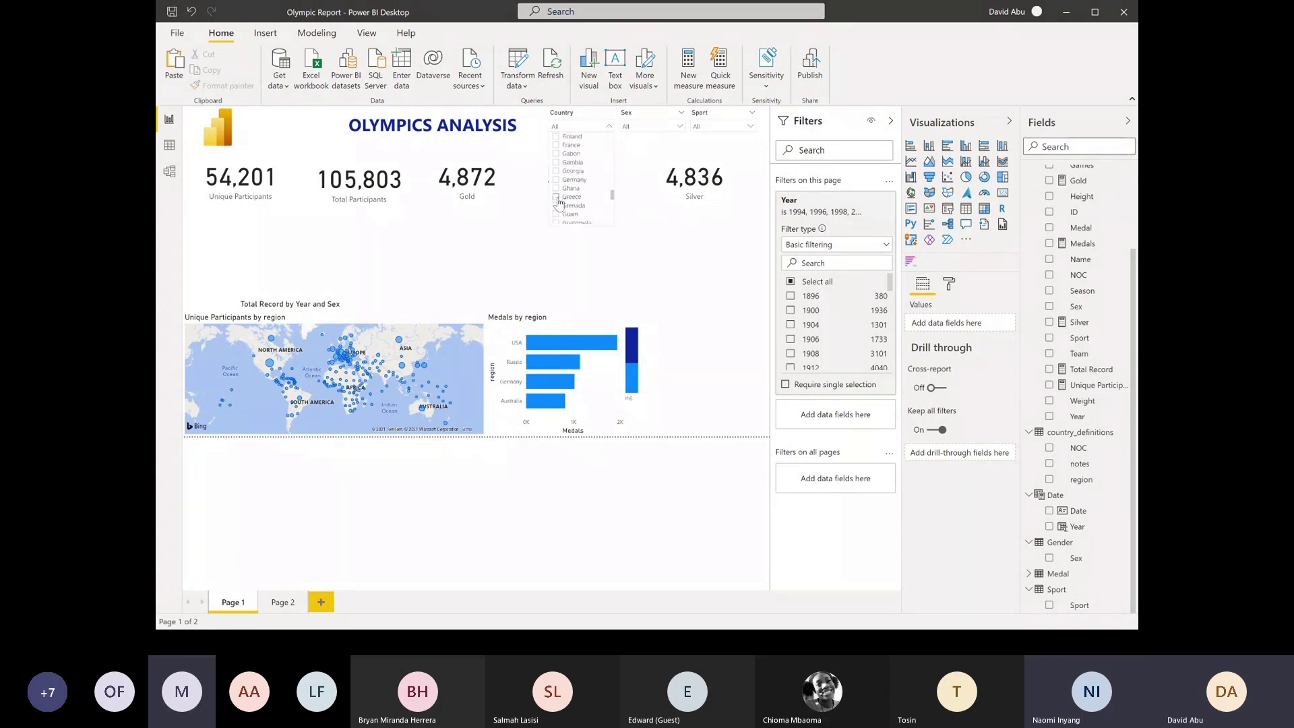
{"action": "scroll", "coordinate": [559, 205], "scroll_direction": "down", "scroll_amount": 2}
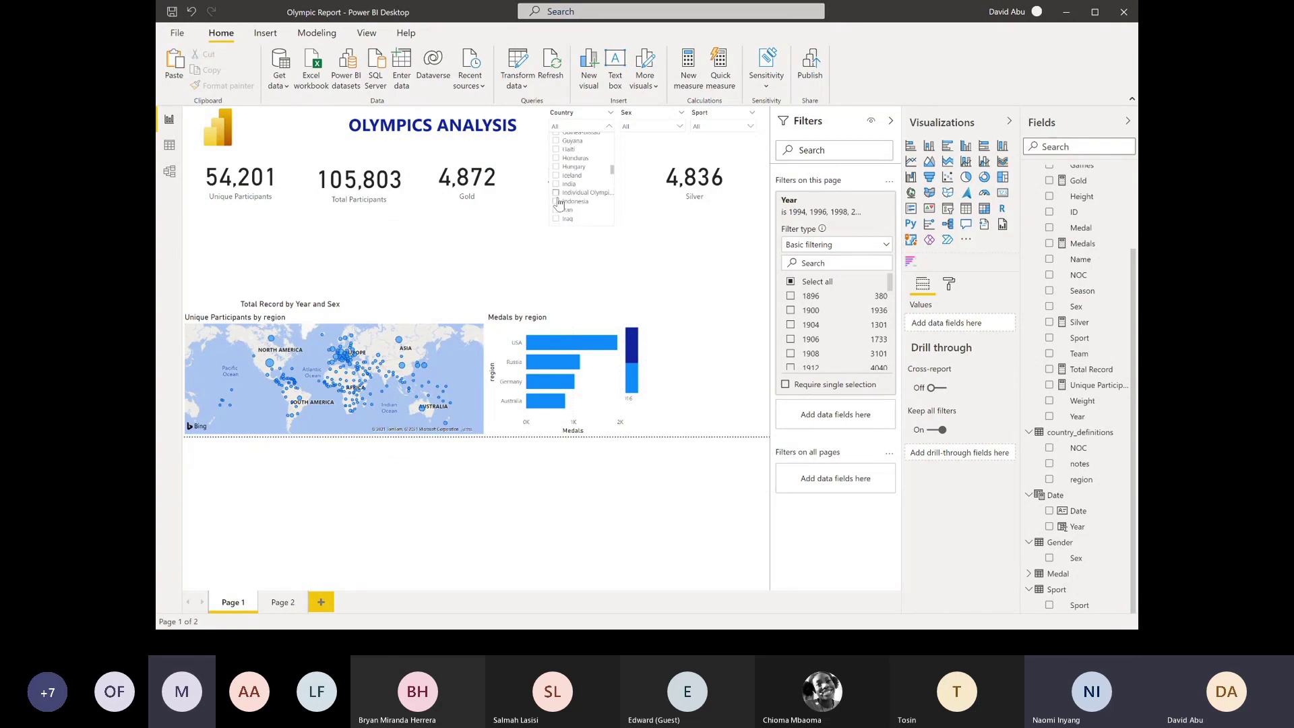
{"action": "scroll", "coordinate": [558, 204], "scroll_direction": "down", "scroll_amount": 12}
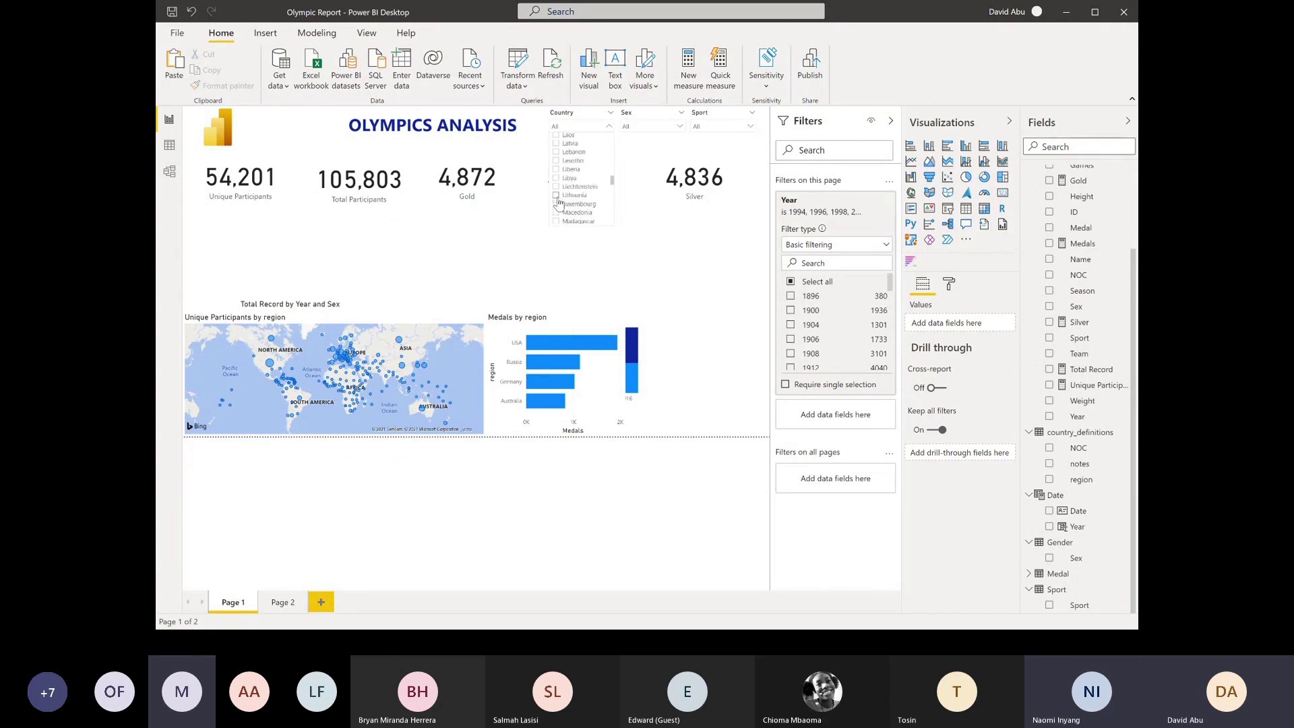
{"action": "scroll", "coordinate": [558, 205], "scroll_direction": "down", "scroll_amount": 10}
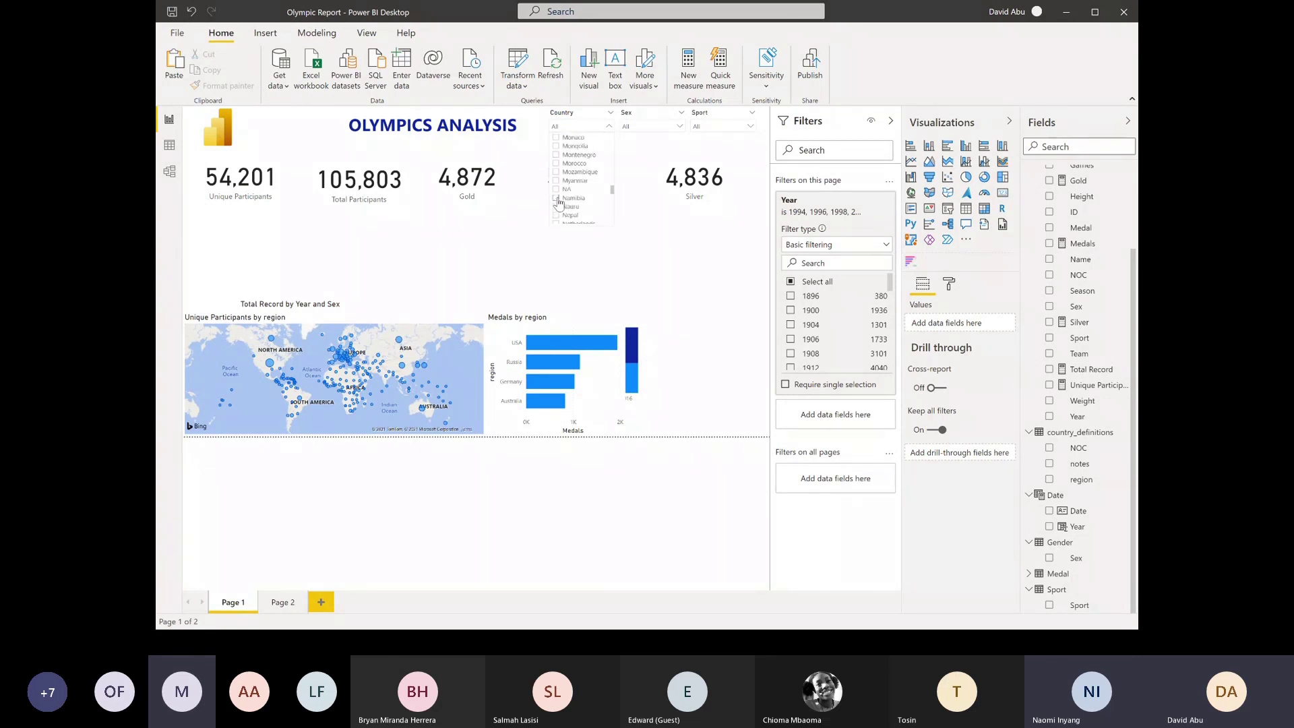
{"action": "left_click", "coordinate": [556, 168]}
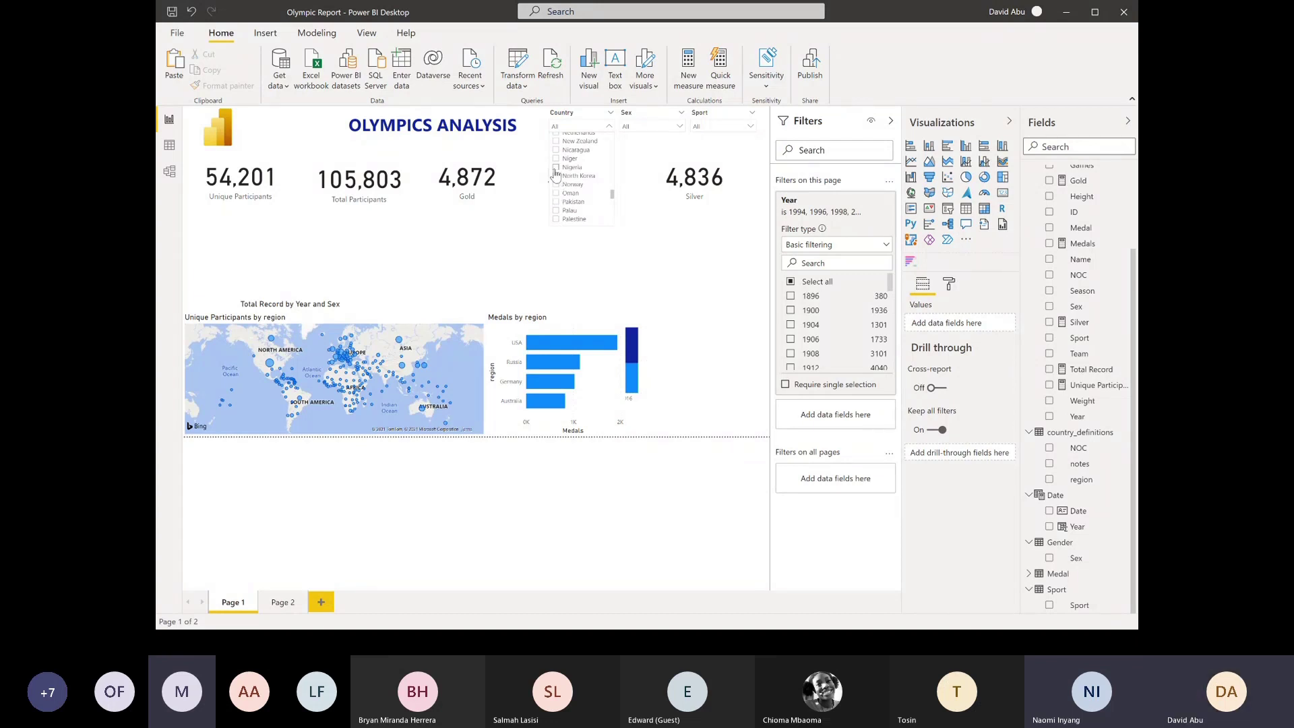
{"action": "left_click", "coordinate": [676, 251]}
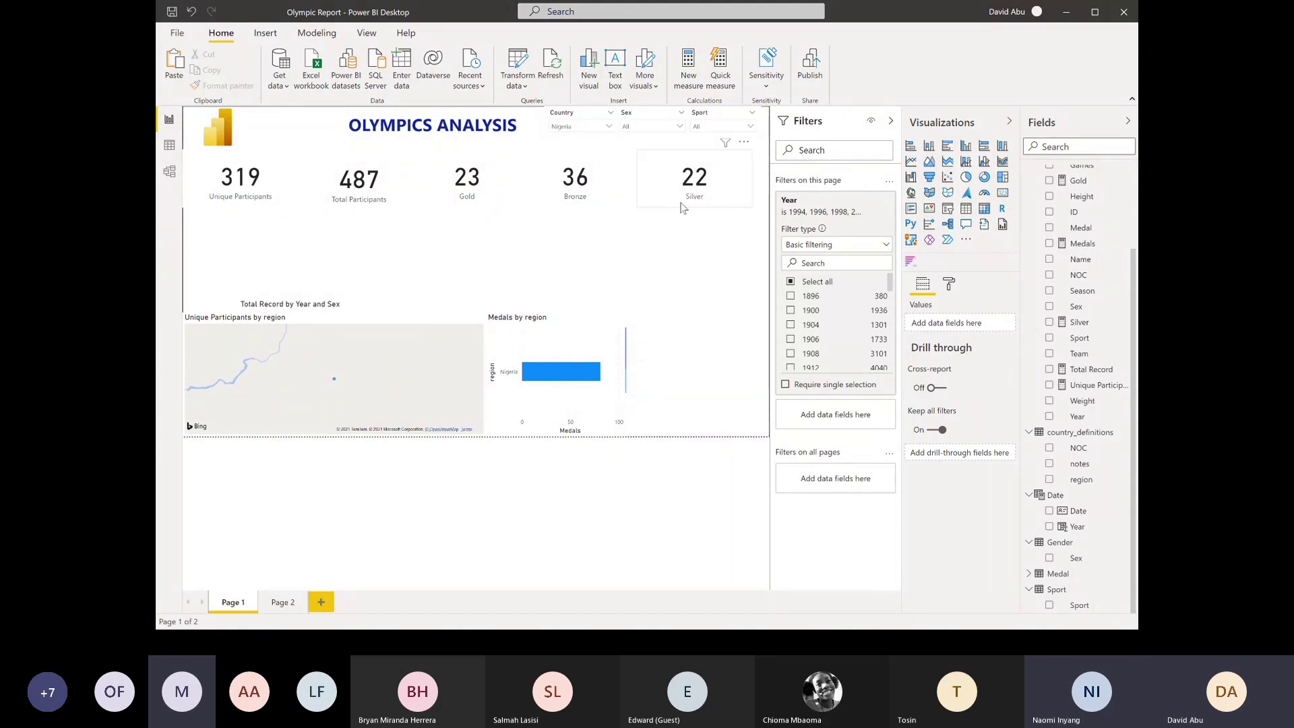
Reorder the medal cards so that Silver follows Gold and Bronze sits at the end of the row
{"action": "left_click_drag", "start_coordinate": [693, 192], "coordinate": [761, 194]}
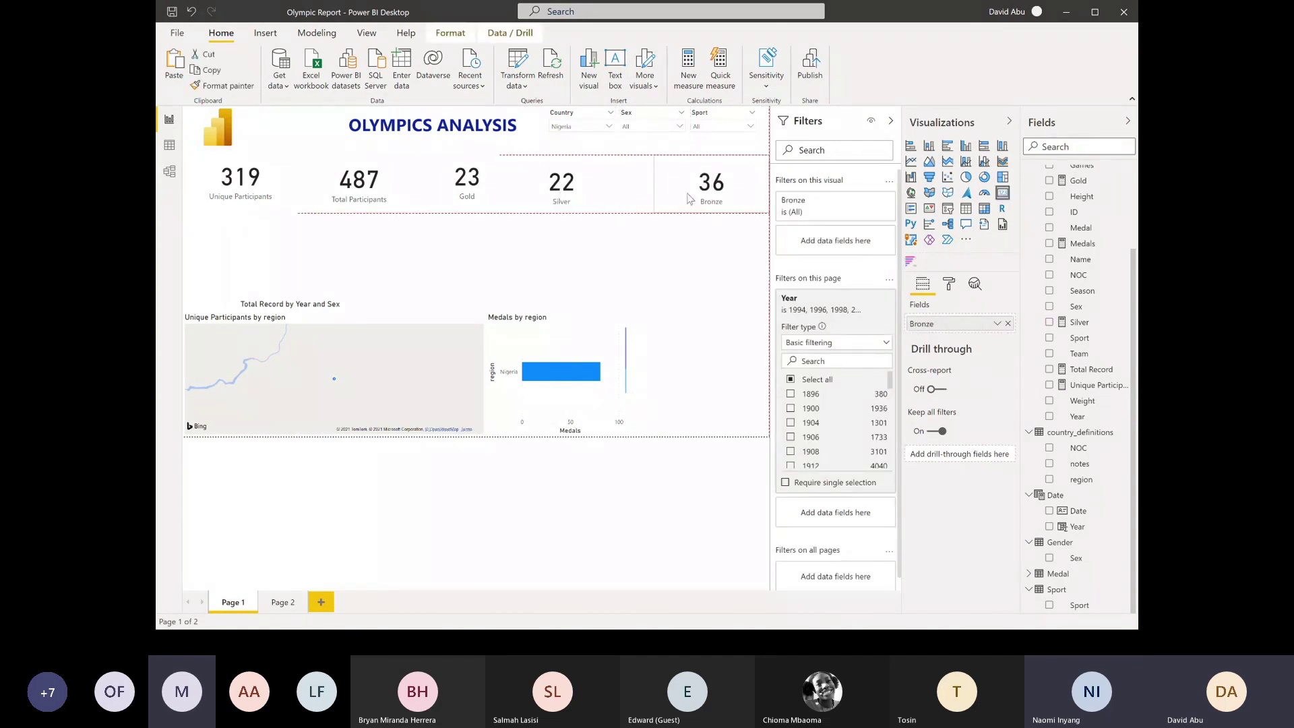
{"action": "left_click", "coordinate": [511, 190]}
{"action": "left_click_drag", "start_coordinate": [530, 191], "coordinate": [546, 195]}
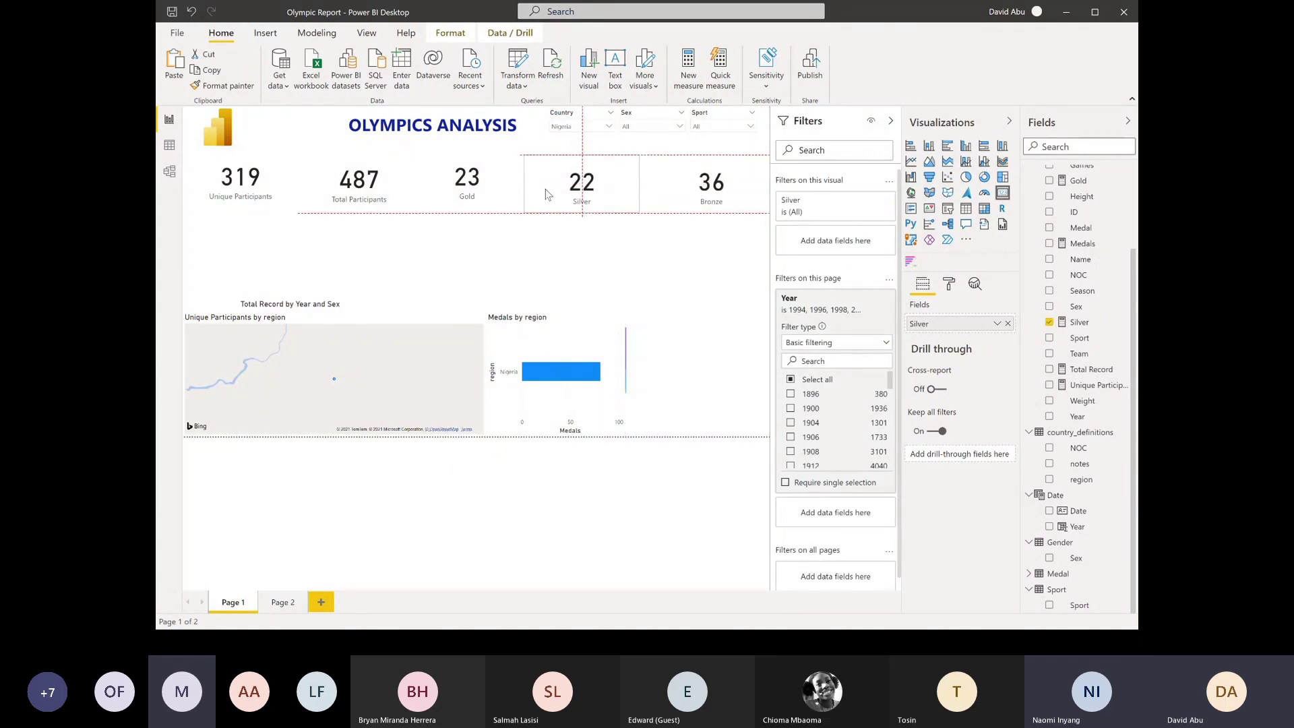
{"action": "left_click", "coordinate": [519, 262]}
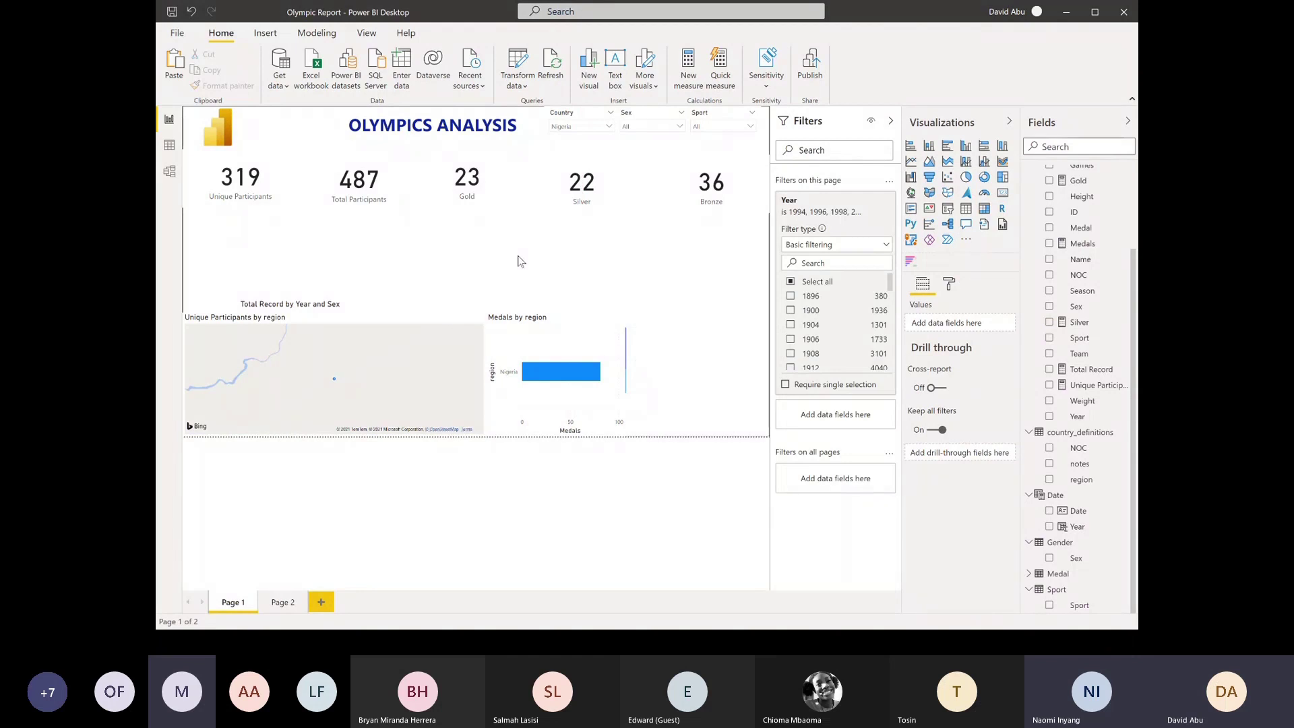
Switch the Country slicer to Afghanistan, clear that choice so no country is selected, and close the list
{"action": "left_click", "coordinate": [596, 128]}
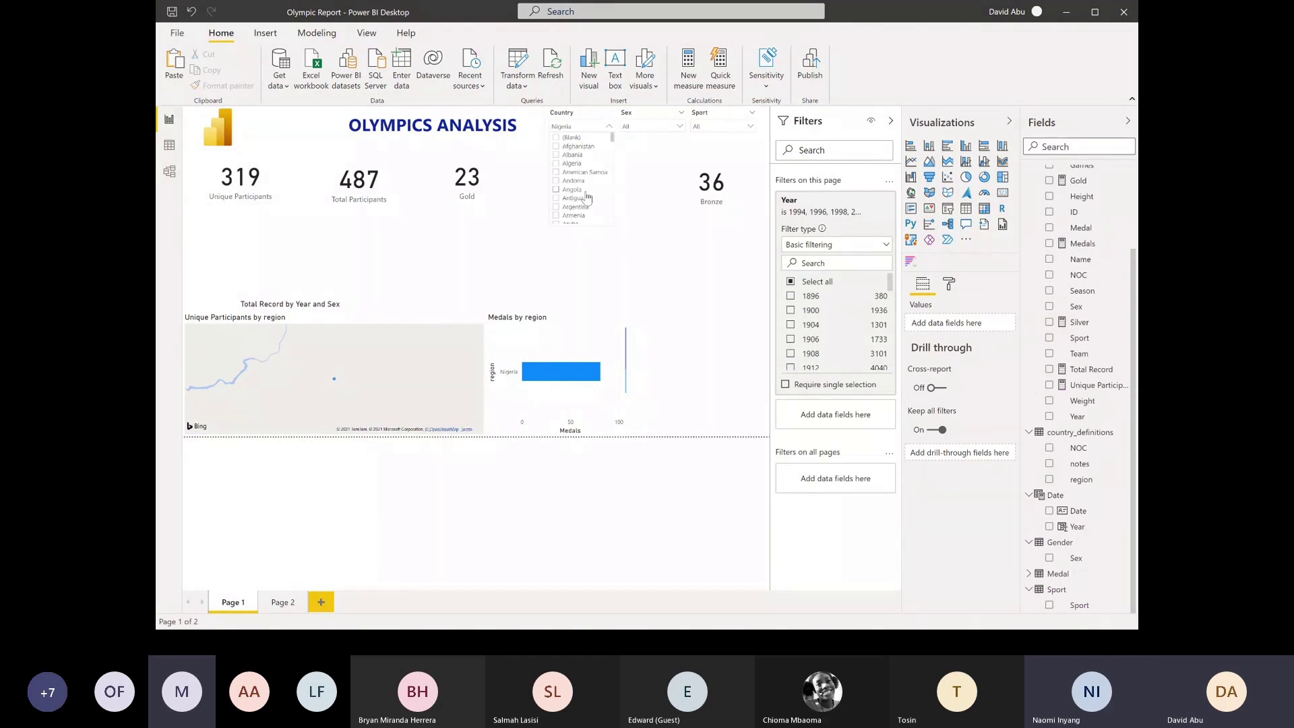
{"action": "left_click", "coordinate": [557, 147]}
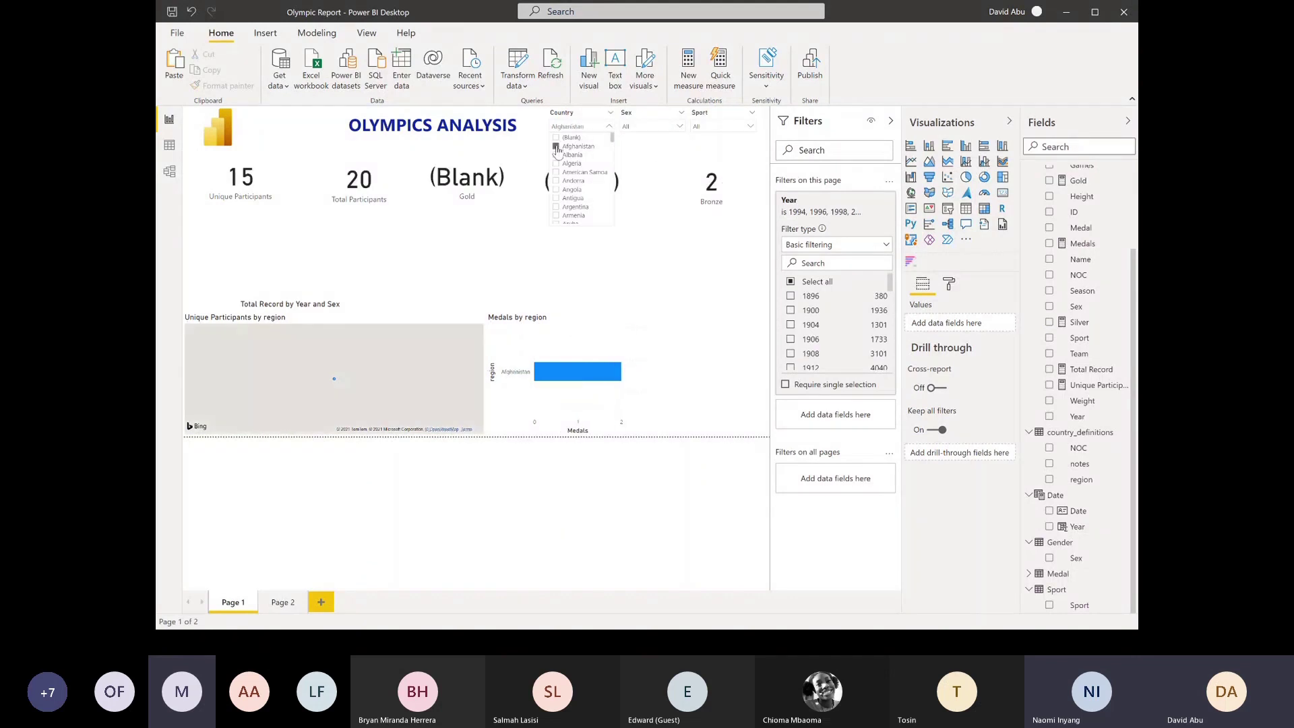
{"action": "left_click", "coordinate": [558, 148]}
{"action": "left_click", "coordinate": [581, 122]}
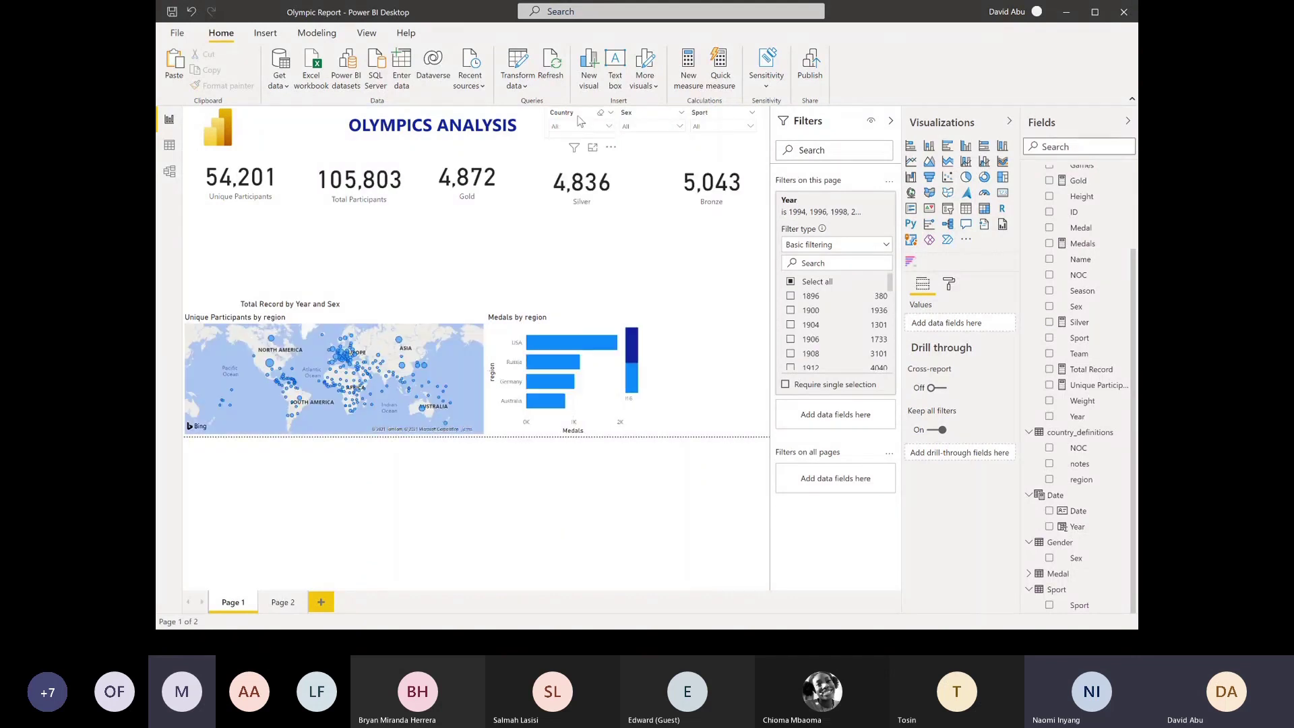
Move the Total Record by Year and Sex chart up to just beneath the row of KPI cards
{"action": "left_click", "coordinate": [374, 307]}
{"action": "left_click_drag", "start_coordinate": [388, 320], "coordinate": [330, 231]}
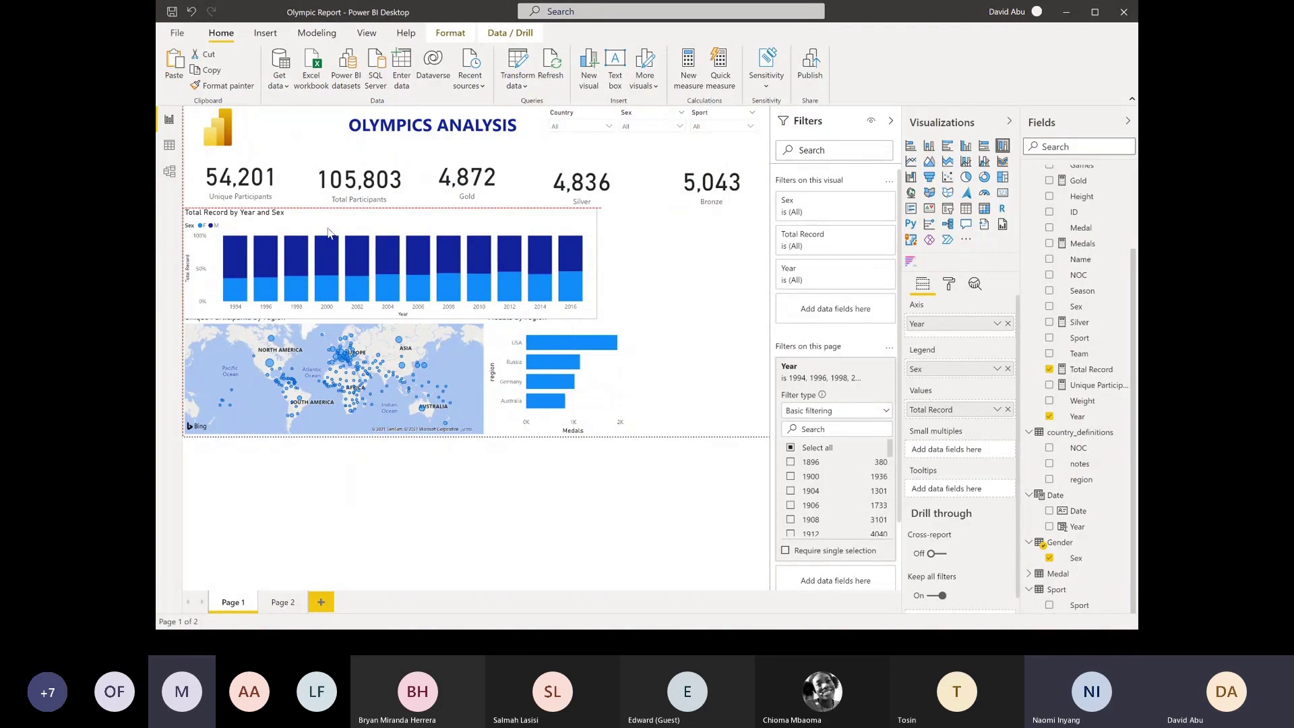
{"action": "left_click_drag", "start_coordinate": [328, 233], "coordinate": [328, 240]}
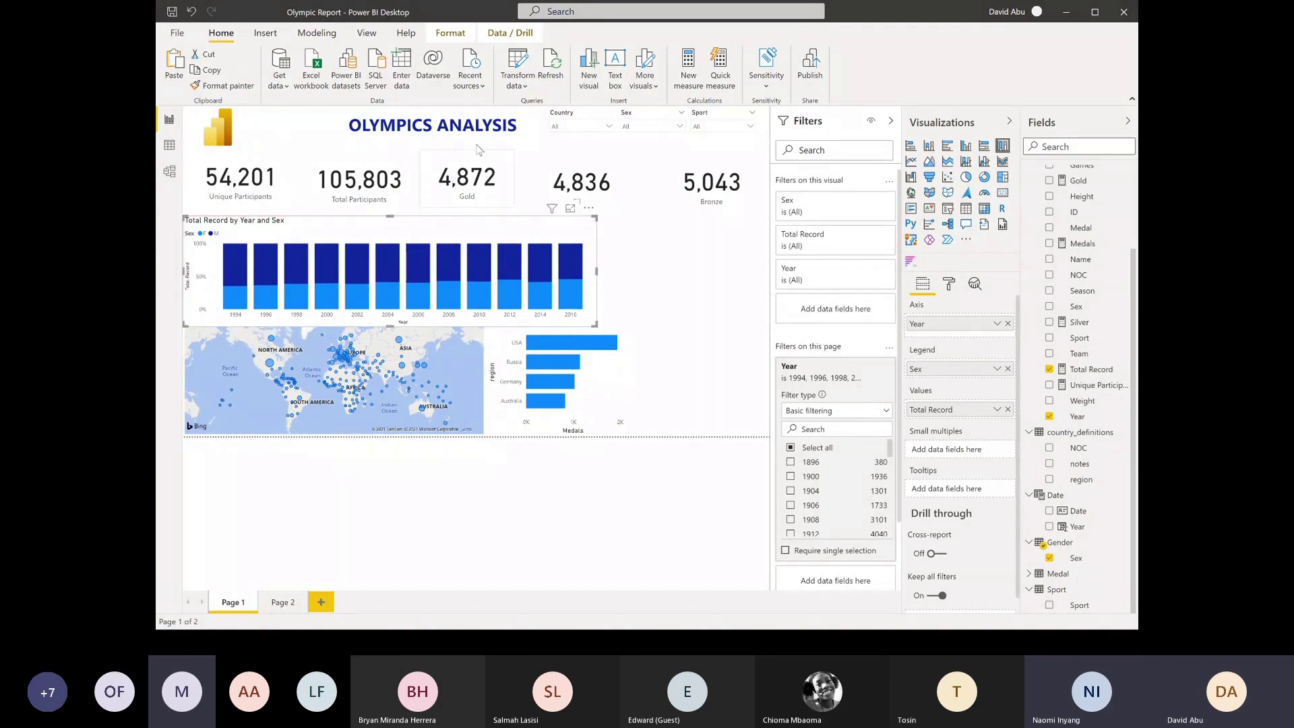
Add the start year 1994 to the end of the report title, checking it against the page's Year filter
{"action": "left_click", "coordinate": [525, 126]}
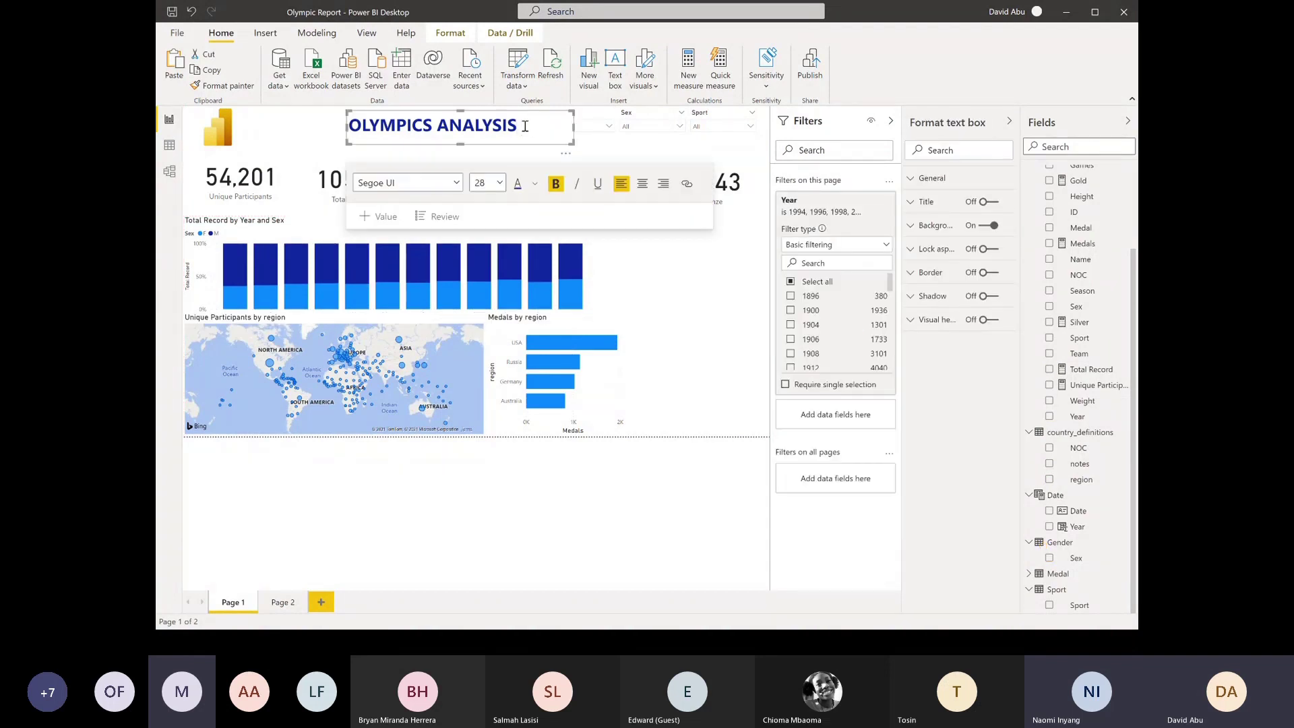
{"action": "type", "text": "1995"}
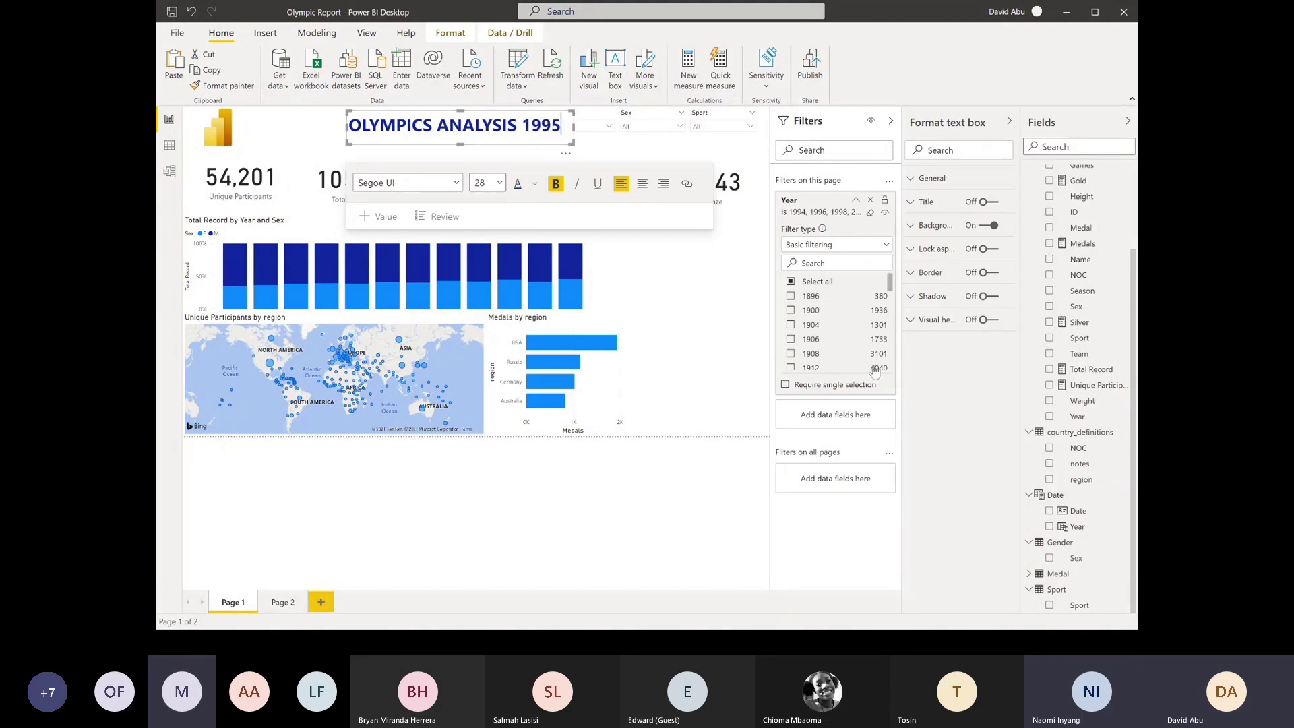
{"action": "scroll", "coordinate": [894, 308], "scroll_direction": "down", "scroll_amount": 2}
{"action": "left_click_drag", "start_coordinate": [895, 308], "coordinate": [894, 352]}
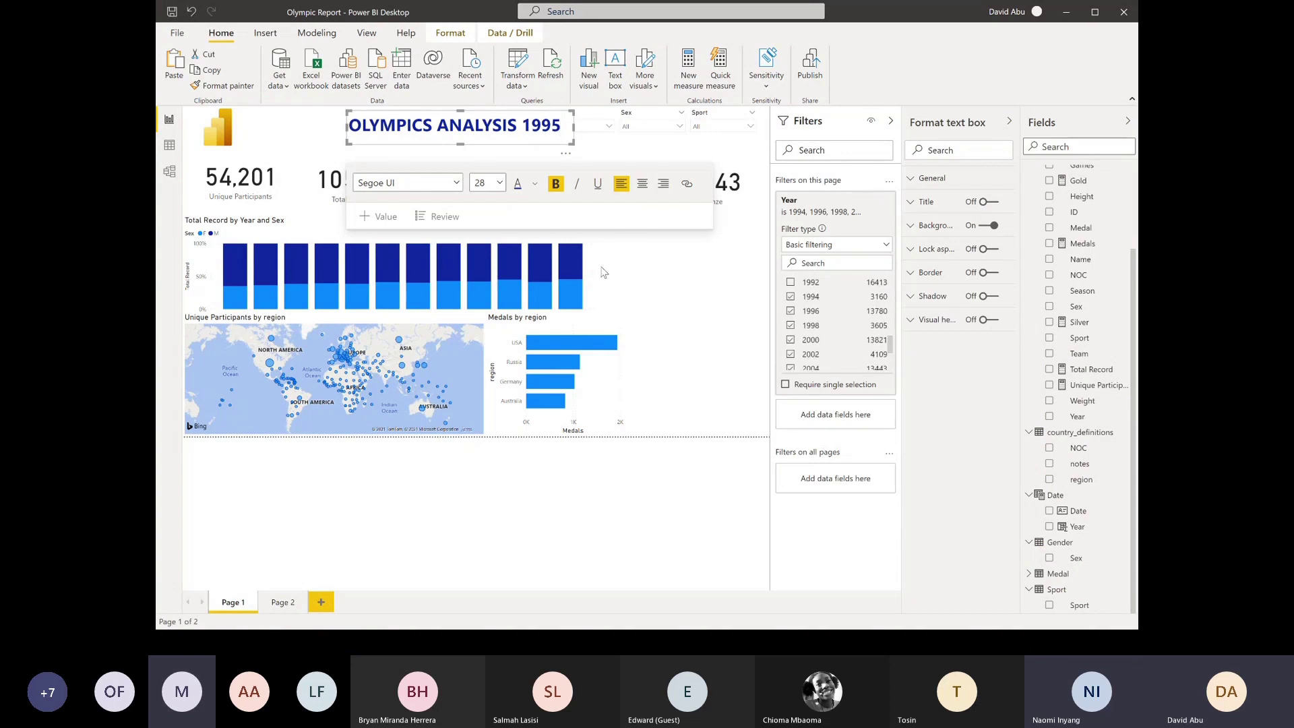
{"action": "key", "text": "BackSpace"}
{"action": "type", "text": "4"}
Move the title text box closer to the logo and append "- DATE" to the title text
{"action": "left_click", "coordinate": [369, 119]}
{"action": "left_click_drag", "start_coordinate": [361, 145], "coordinate": [292, 144]}
{"action": "left_click", "coordinate": [503, 133]}
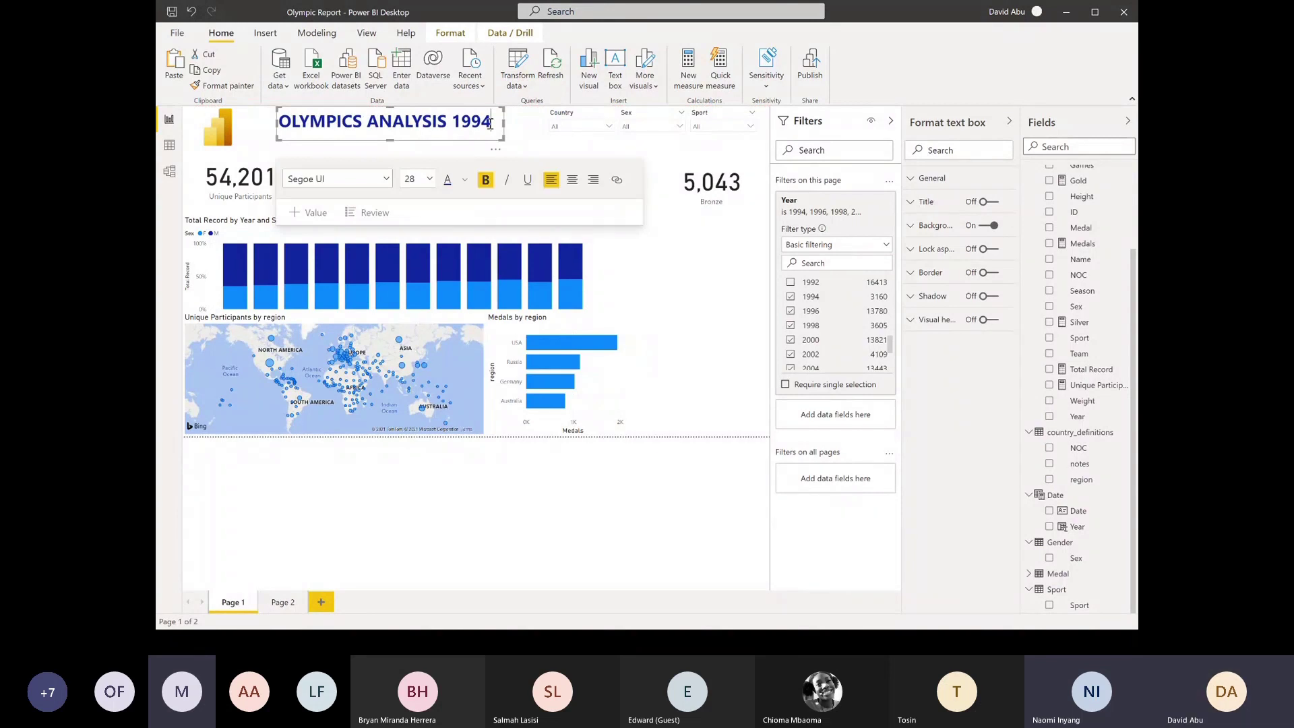
{"action": "key", "text": "Return"}
{"action": "type", "text": "- D"}
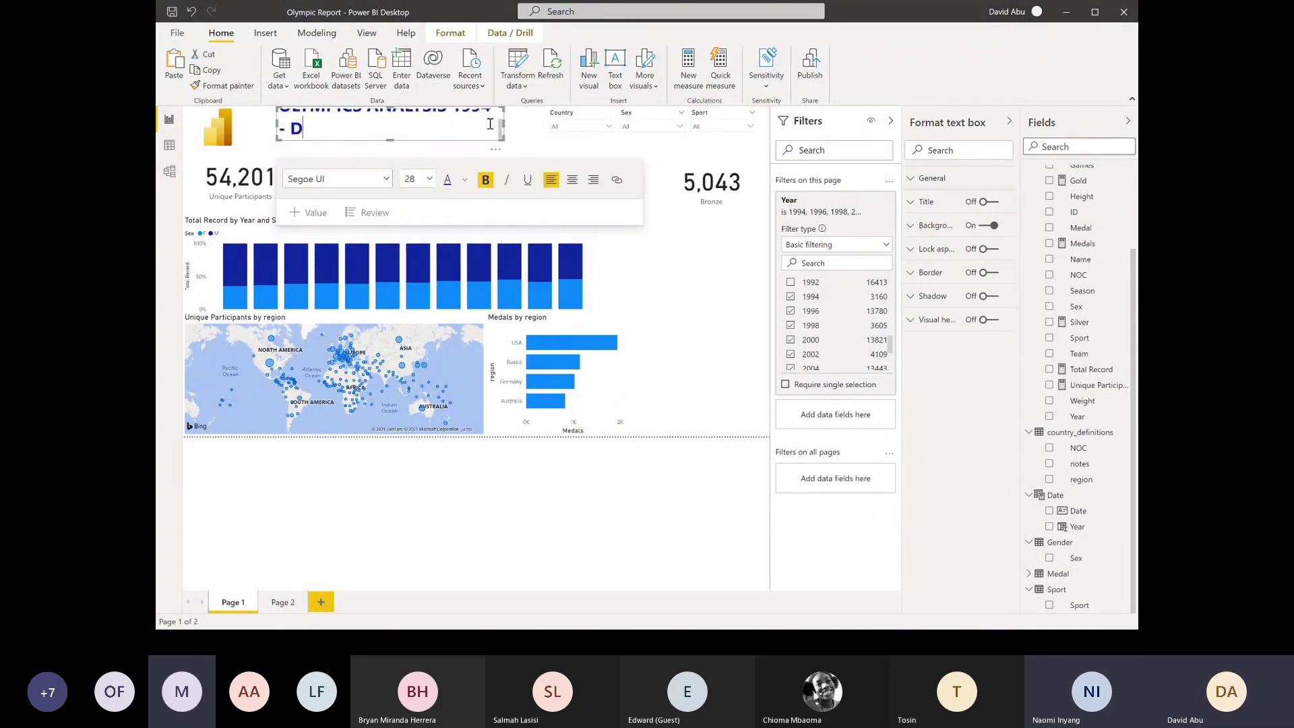
{"action": "type", "text": "ATE"}
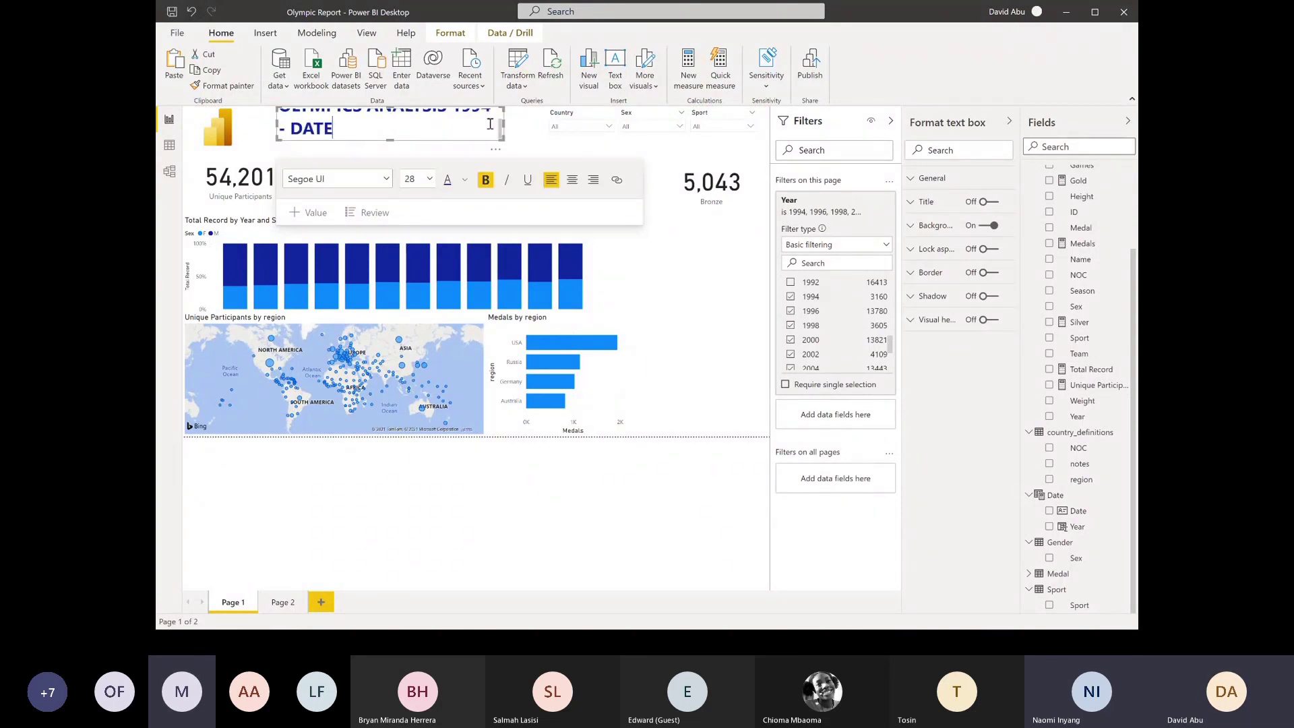
Set the whole title's font size to 24 and widen its text box so the text fits on one line
{"action": "left_click", "coordinate": [424, 180]}
{"action": "left_click", "coordinate": [375, 125]}
{"action": "key", "text": "ctrl+a"}
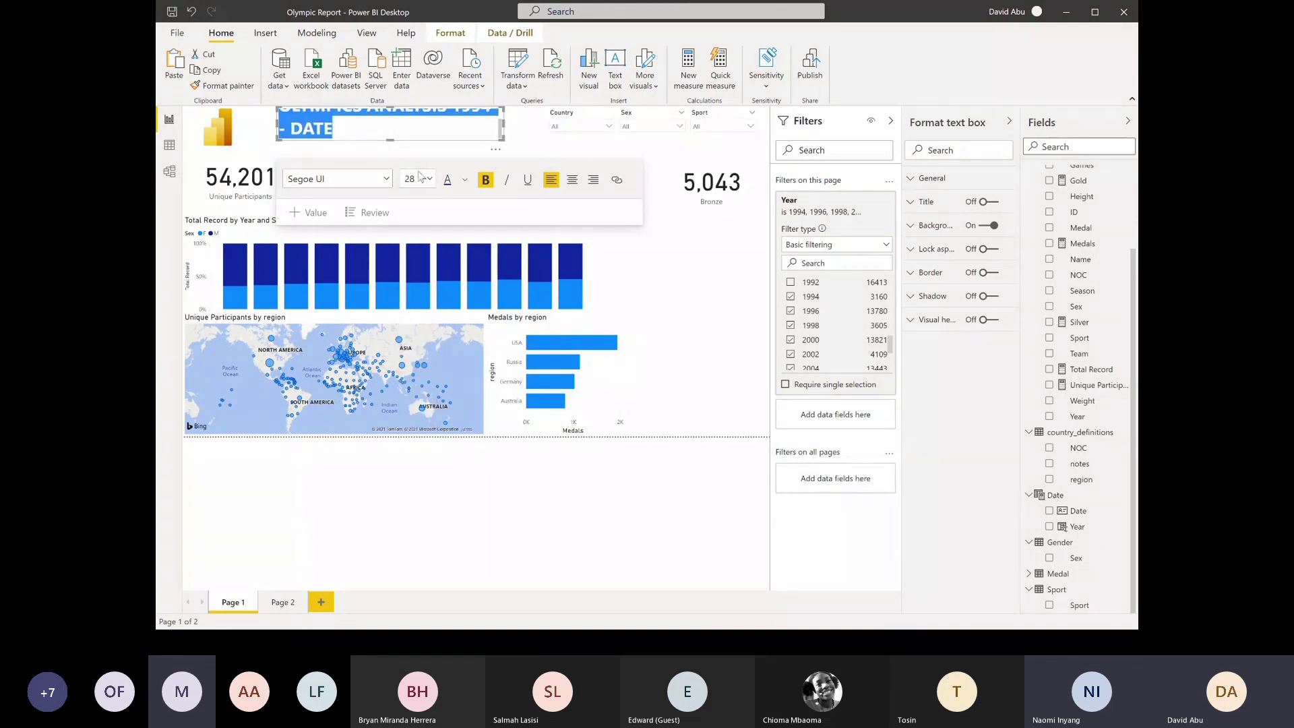
{"action": "left_click", "coordinate": [419, 177]}
{"action": "left_click", "coordinate": [418, 366]}
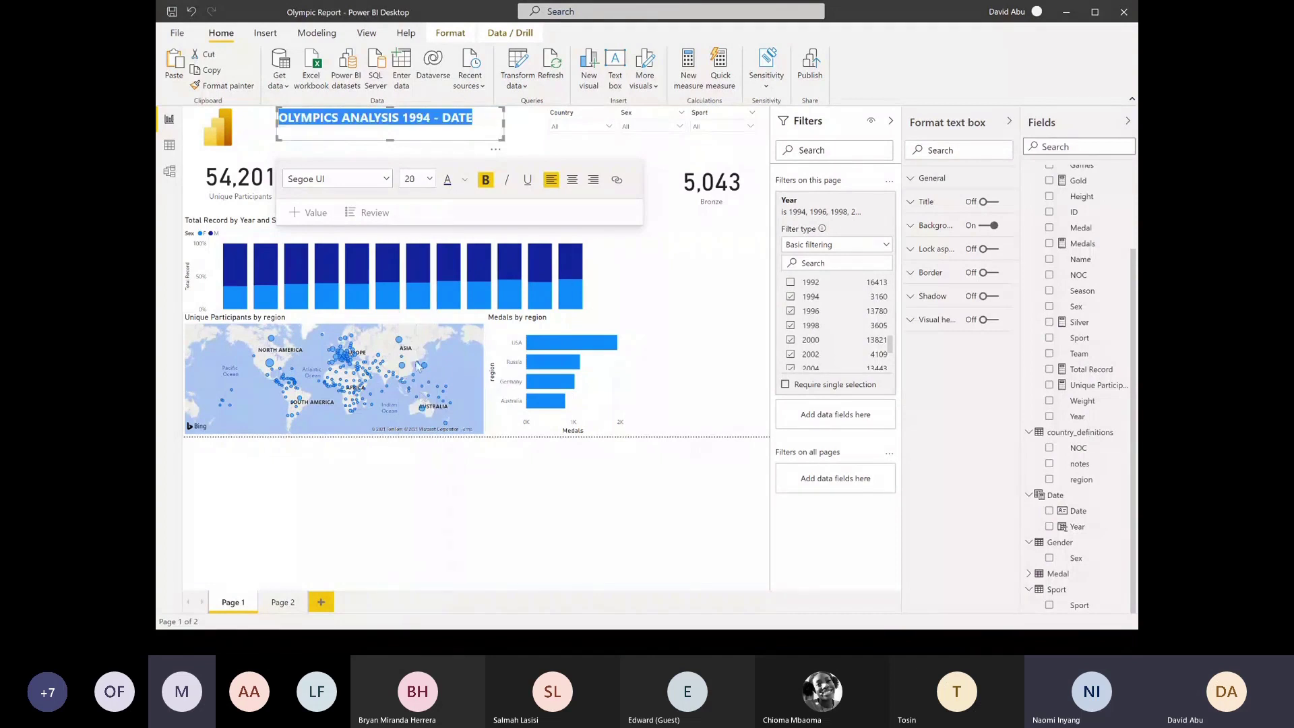
{"action": "left_click", "coordinate": [422, 179]}
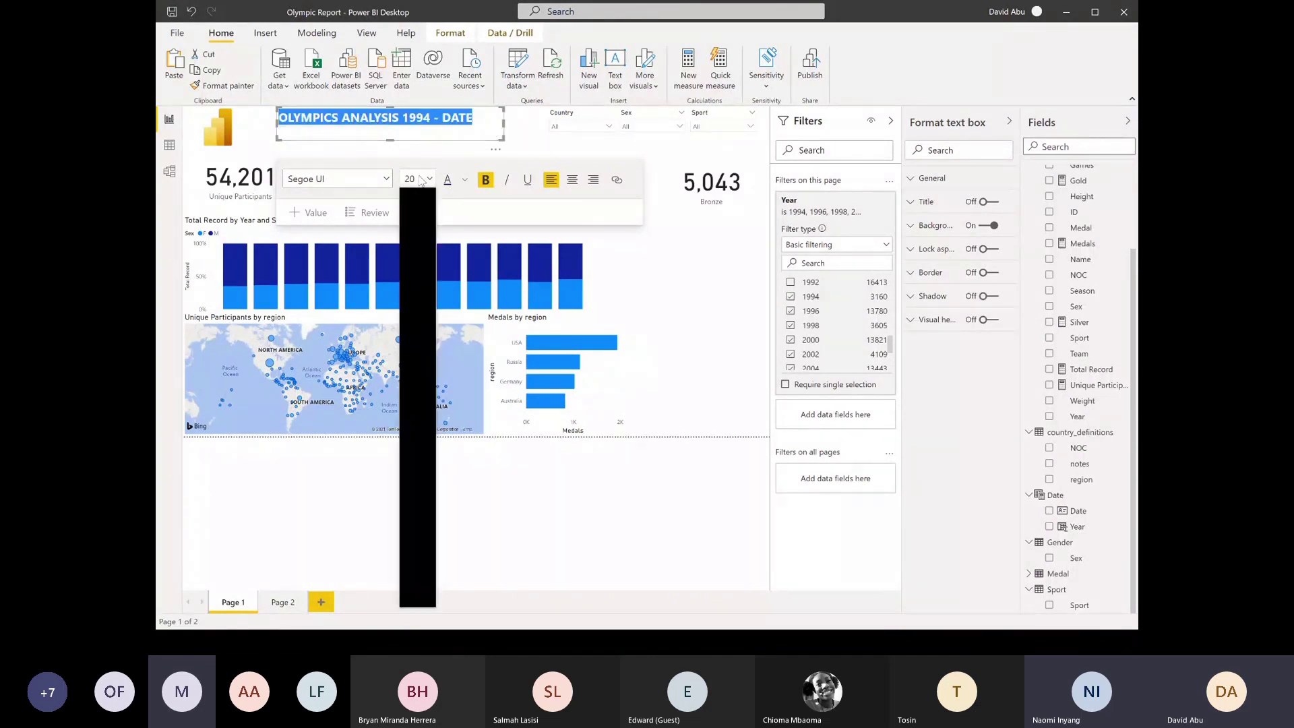
{"action": "left_click", "coordinate": [409, 408]}
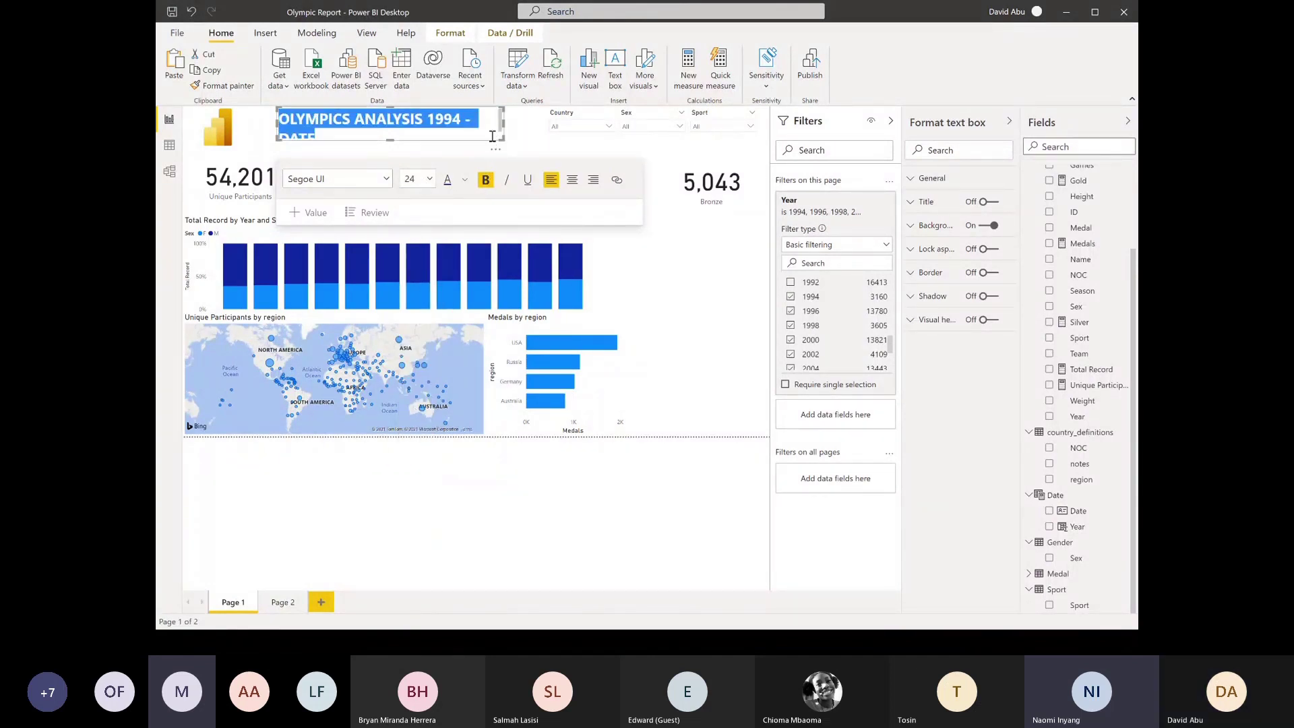
{"action": "left_click_drag", "start_coordinate": [500, 138], "coordinate": [530, 133]}
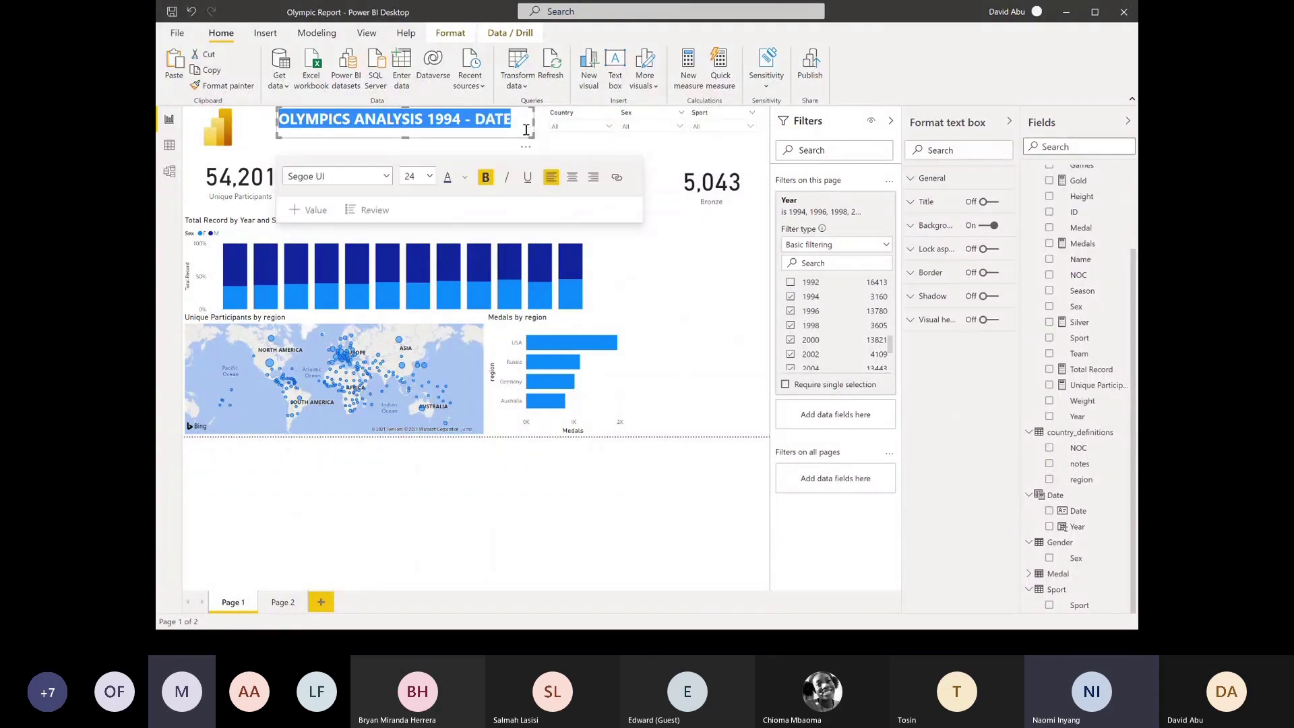
{"action": "left_click", "coordinate": [641, 297]}
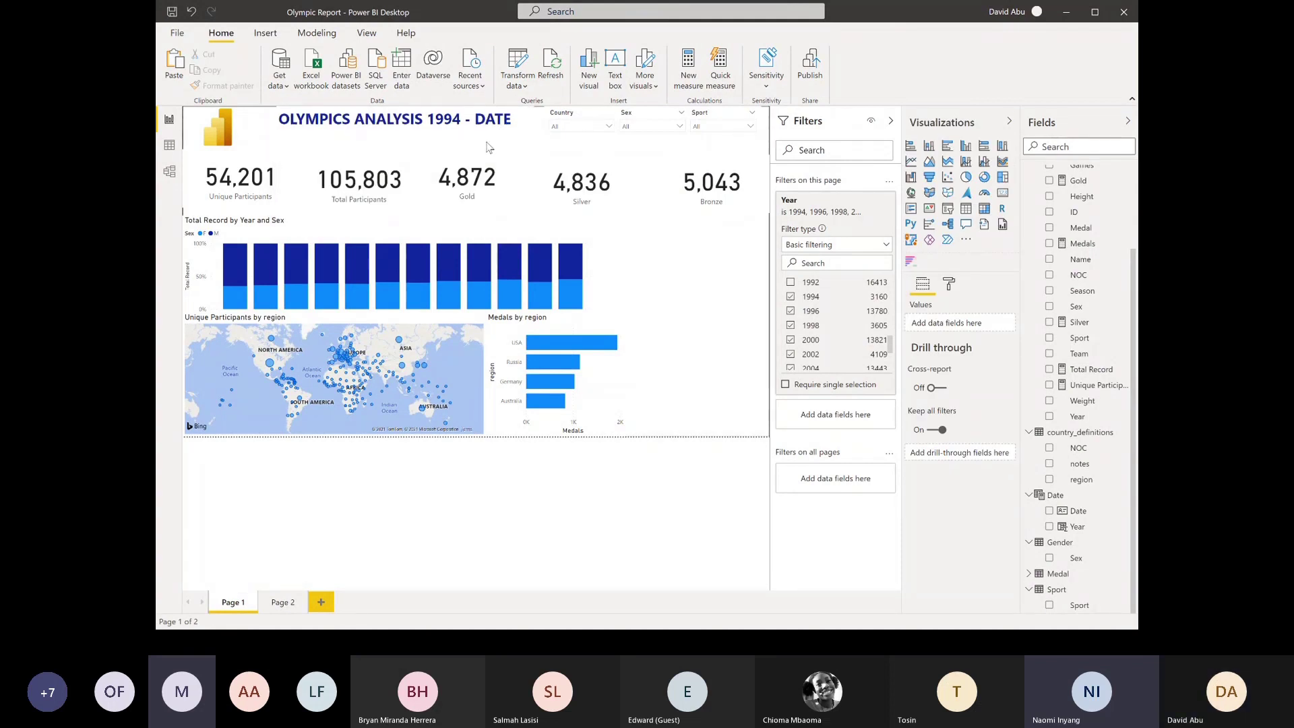
Give the Unique Participants card a shadow and a border with the maximum corner radius of 30 px
{"action": "left_click", "coordinate": [256, 190]}
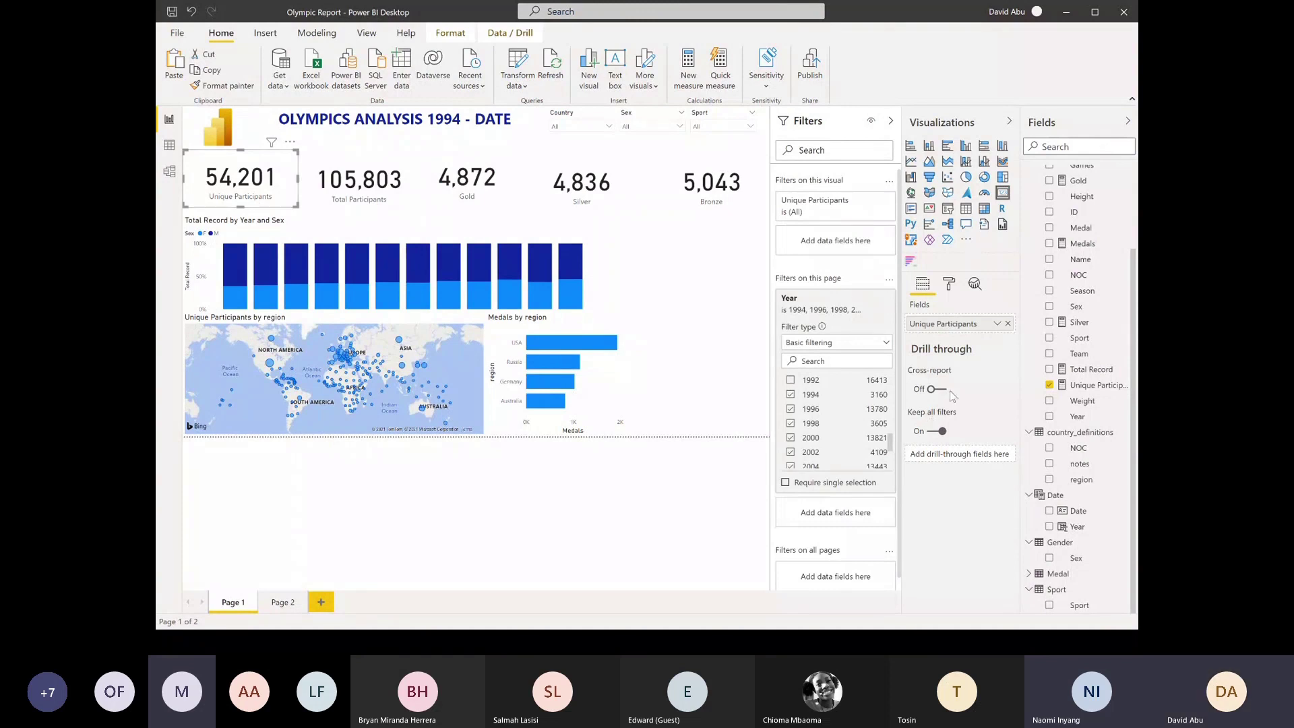
{"action": "left_click", "coordinate": [949, 285]}
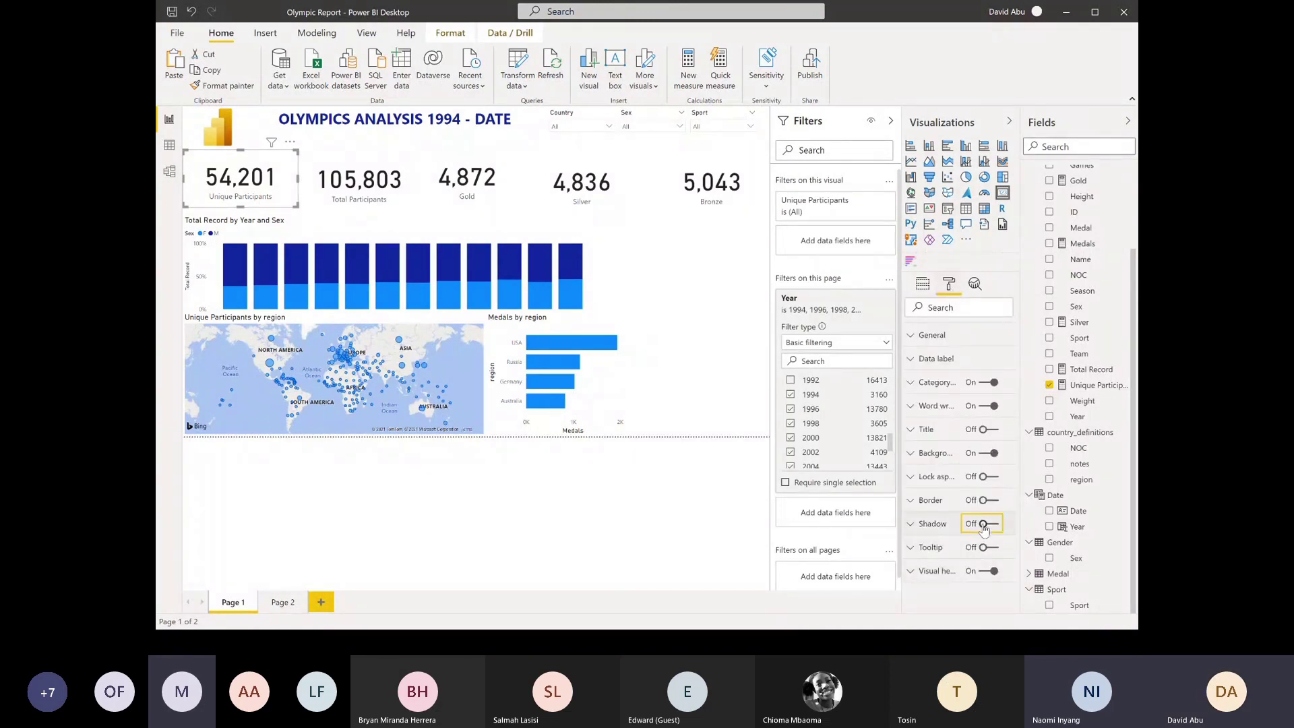
{"action": "left_click", "coordinate": [984, 524]}
{"action": "left_click", "coordinate": [986, 500]}
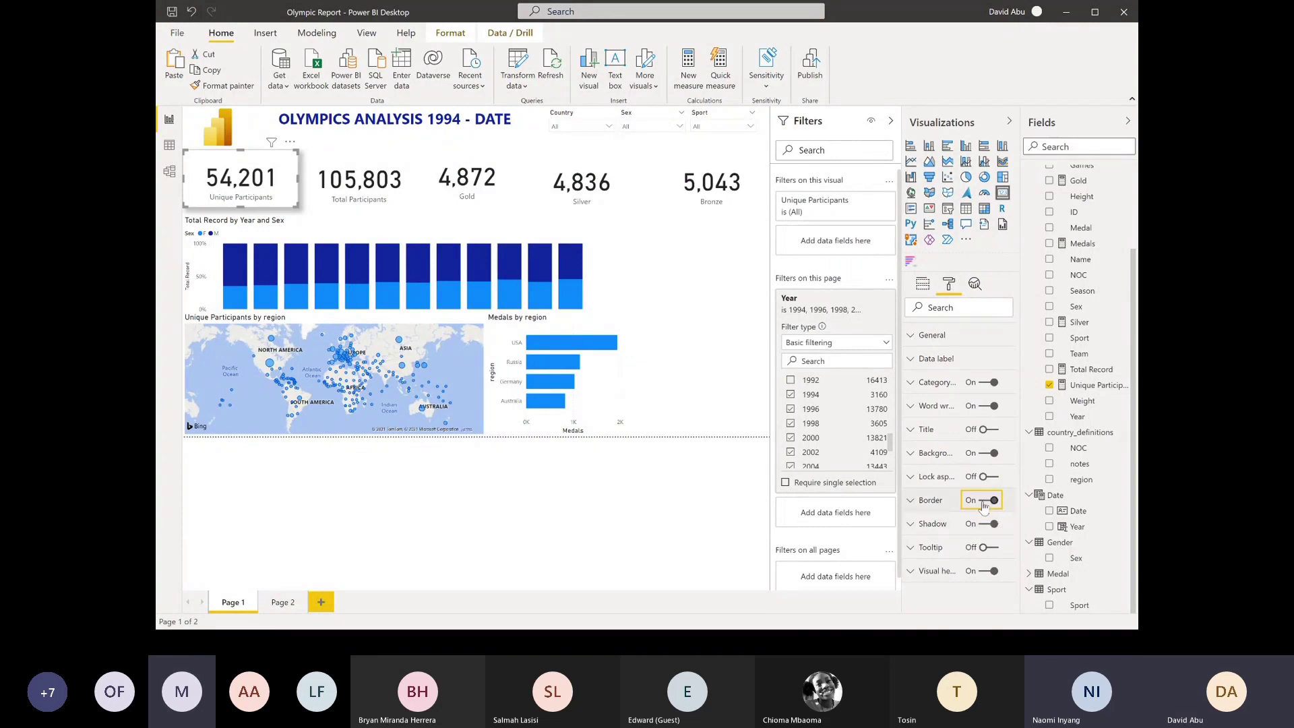
{"action": "left_click", "coordinate": [924, 505]}
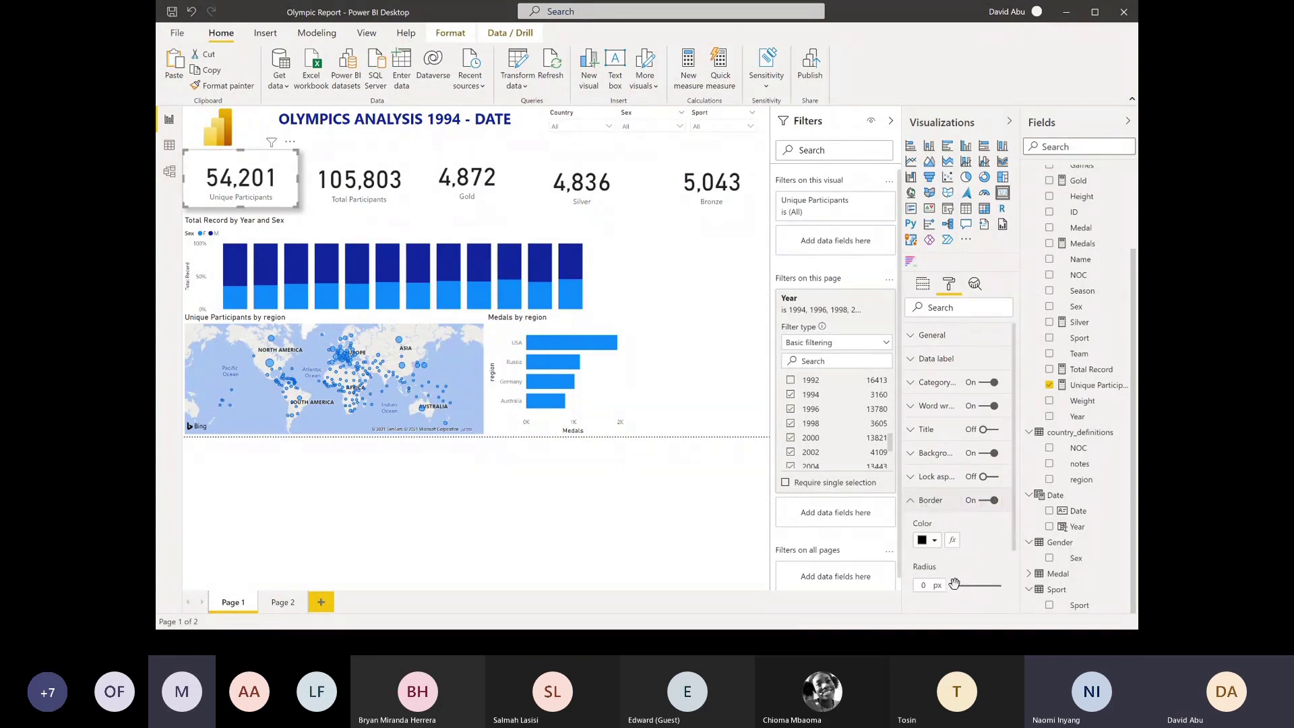
{"action": "left_click_drag", "start_coordinate": [955, 584], "coordinate": [1002, 586]}
Give the Total Participants card a border with a 30 px corner radius and a shadow
{"action": "left_click", "coordinate": [357, 197]}
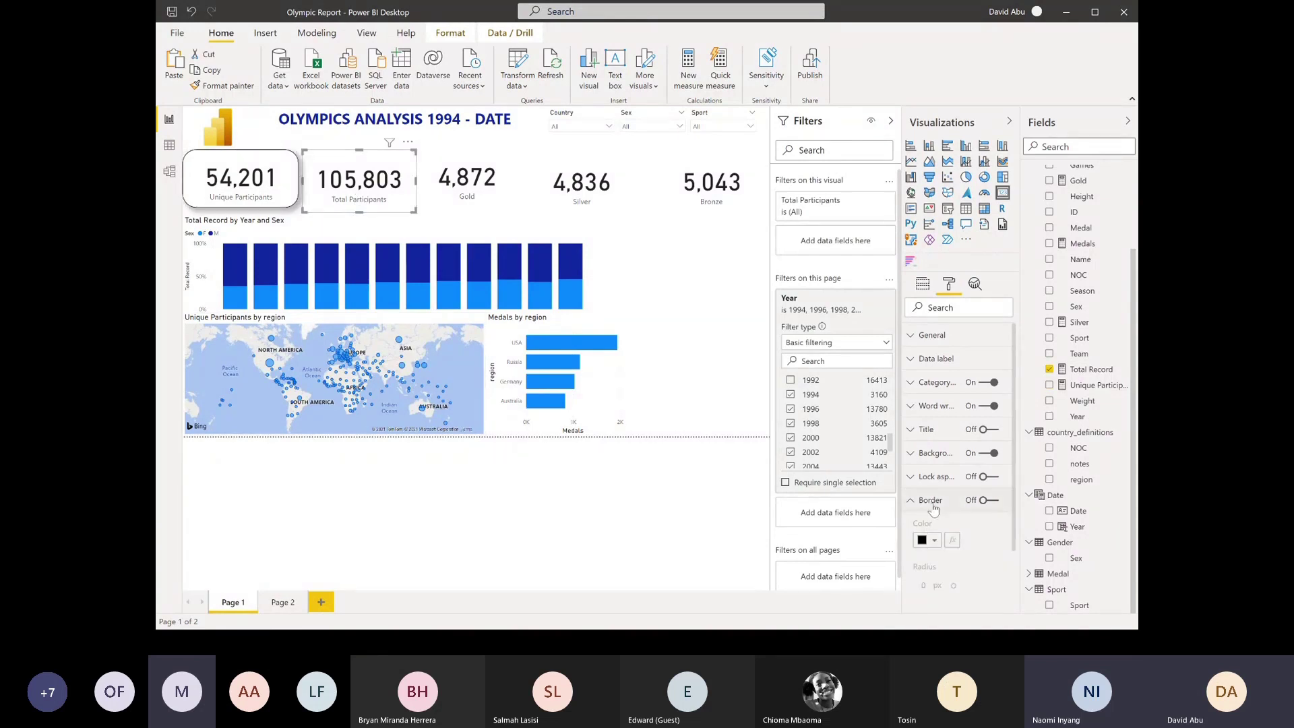
{"action": "left_click", "coordinate": [985, 501]}
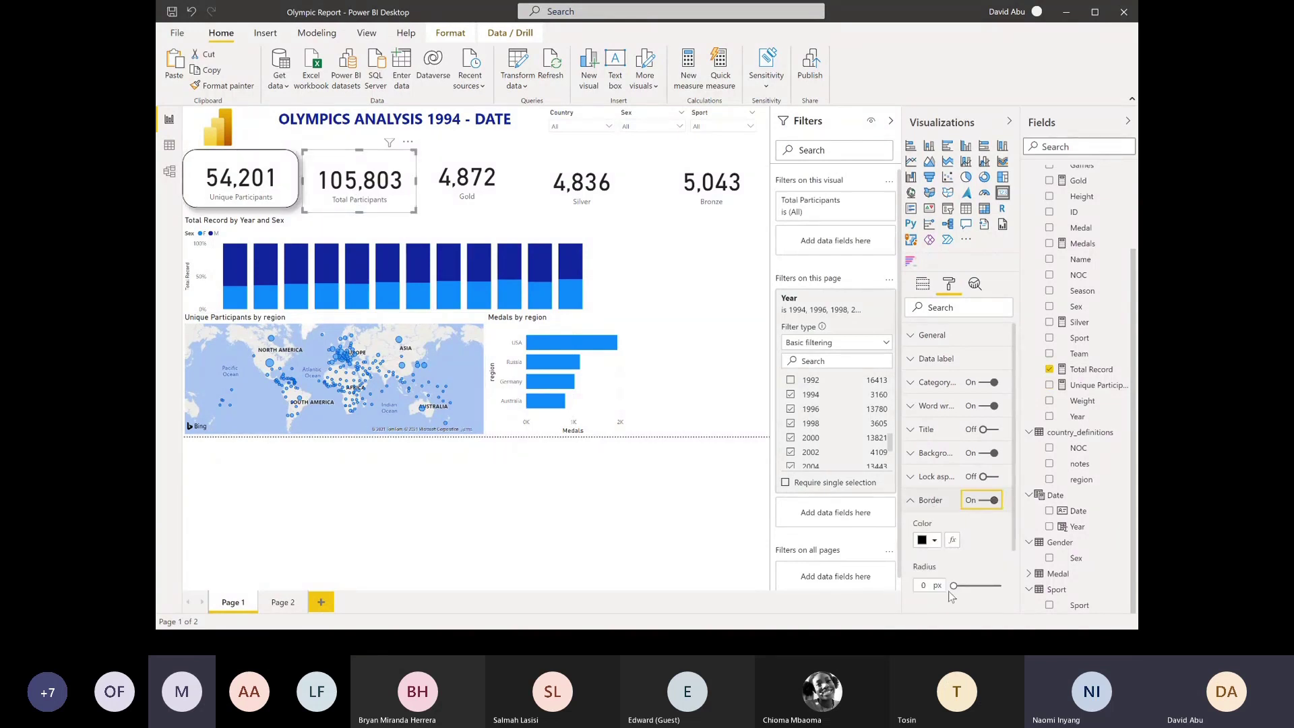
{"action": "left_click_drag", "start_coordinate": [958, 588], "coordinate": [1004, 586]}
{"action": "scroll", "coordinate": [930, 584], "scroll_direction": "down", "scroll_amount": 1}
{"action": "scroll", "coordinate": [931, 583], "scroll_direction": "down", "scroll_amount": 1}
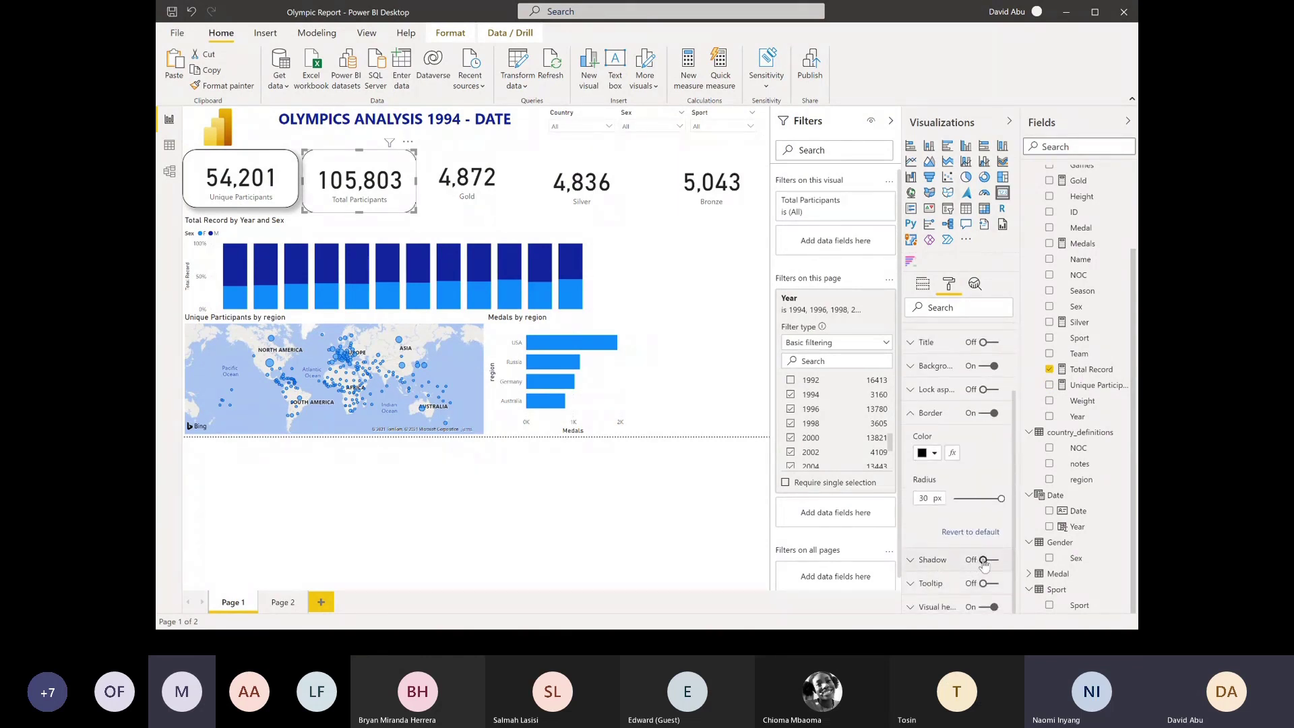
{"action": "left_click", "coordinate": [984, 559]}
Shrink the Total Participants card slightly to match the height of the Unique Participants card
{"action": "left_click", "coordinate": [451, 188]}
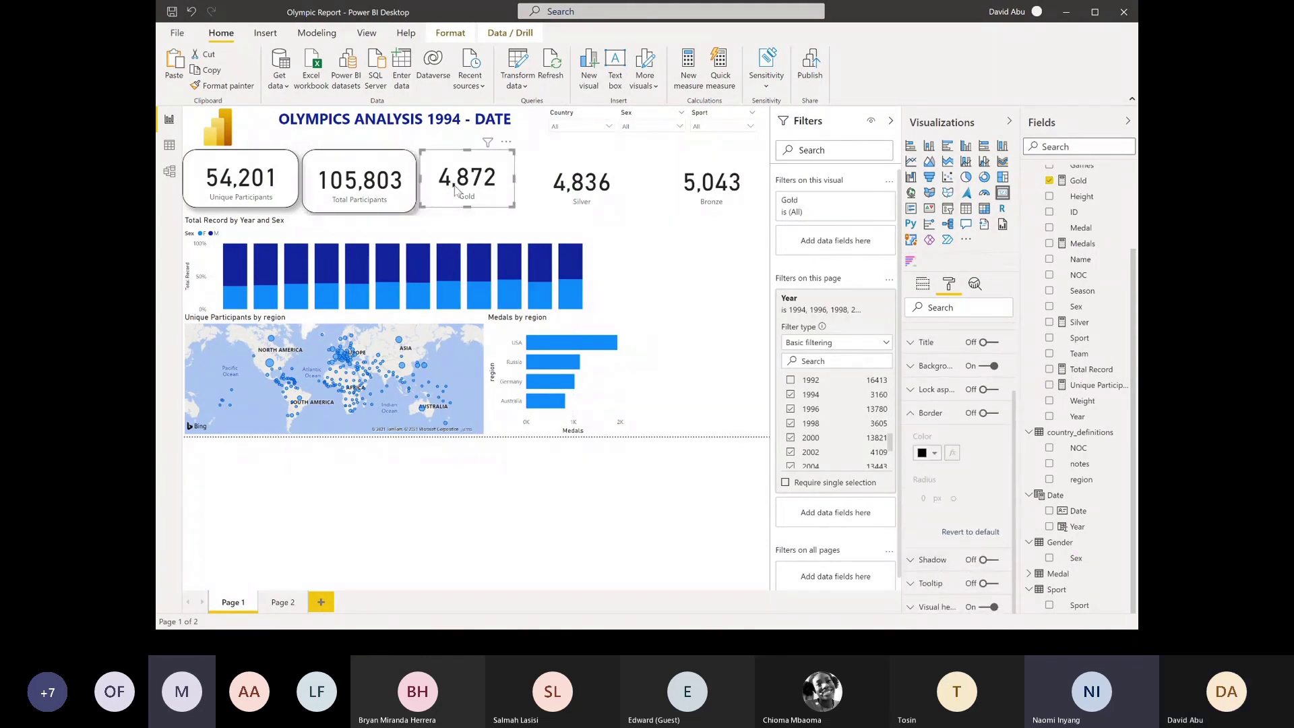
{"action": "left_click", "coordinate": [382, 203]}
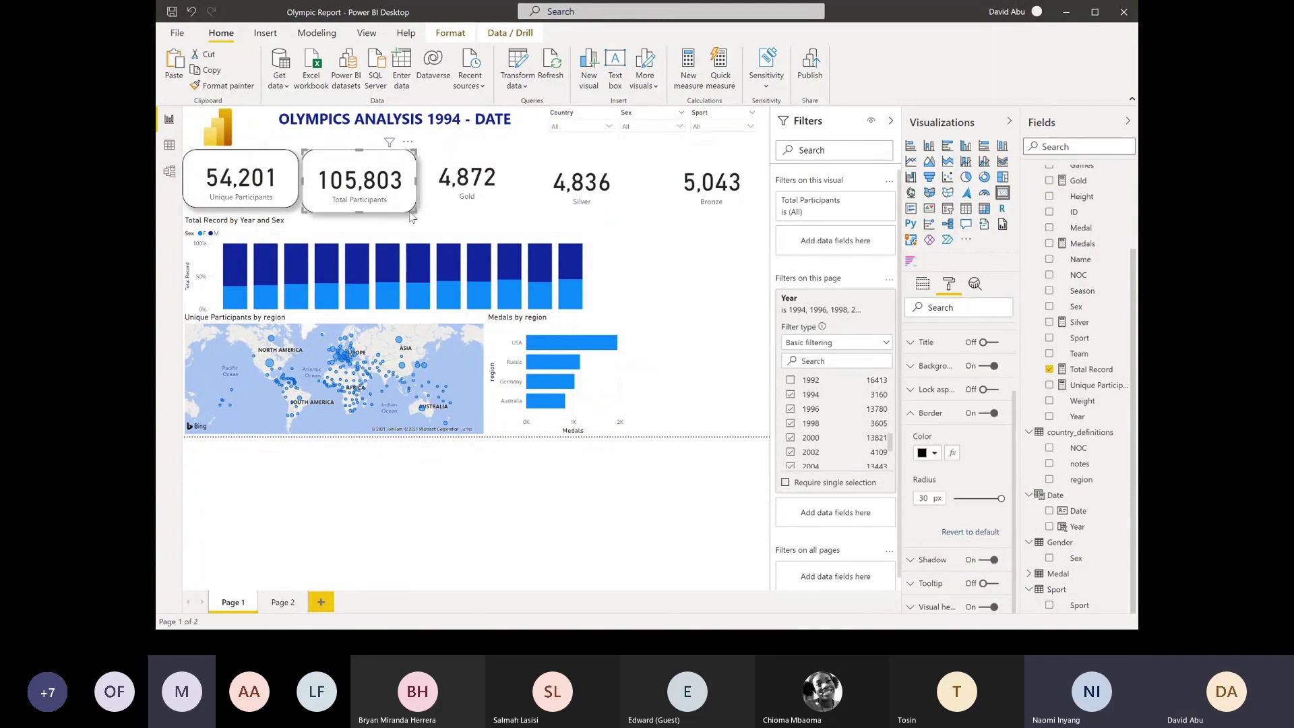
{"action": "left_click_drag", "start_coordinate": [417, 213], "coordinate": [414, 210]}
Give the Gold card a border with a 30 px radius and a shadow, and widen it to match the neighbouring cards
{"action": "left_click", "coordinate": [475, 194]}
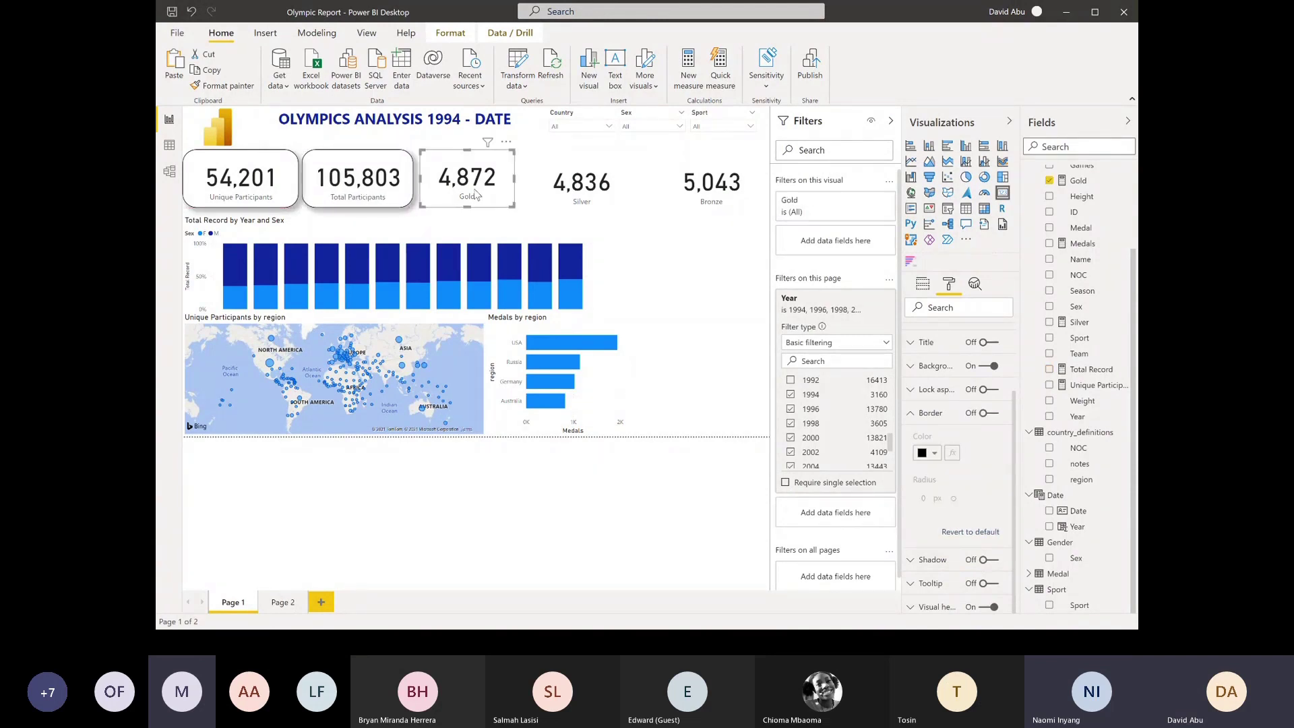
{"action": "left_click", "coordinate": [984, 414]}
{"action": "left_click_drag", "start_coordinate": [956, 500], "coordinate": [1009, 500]}
{"action": "left_click", "coordinate": [984, 561]}
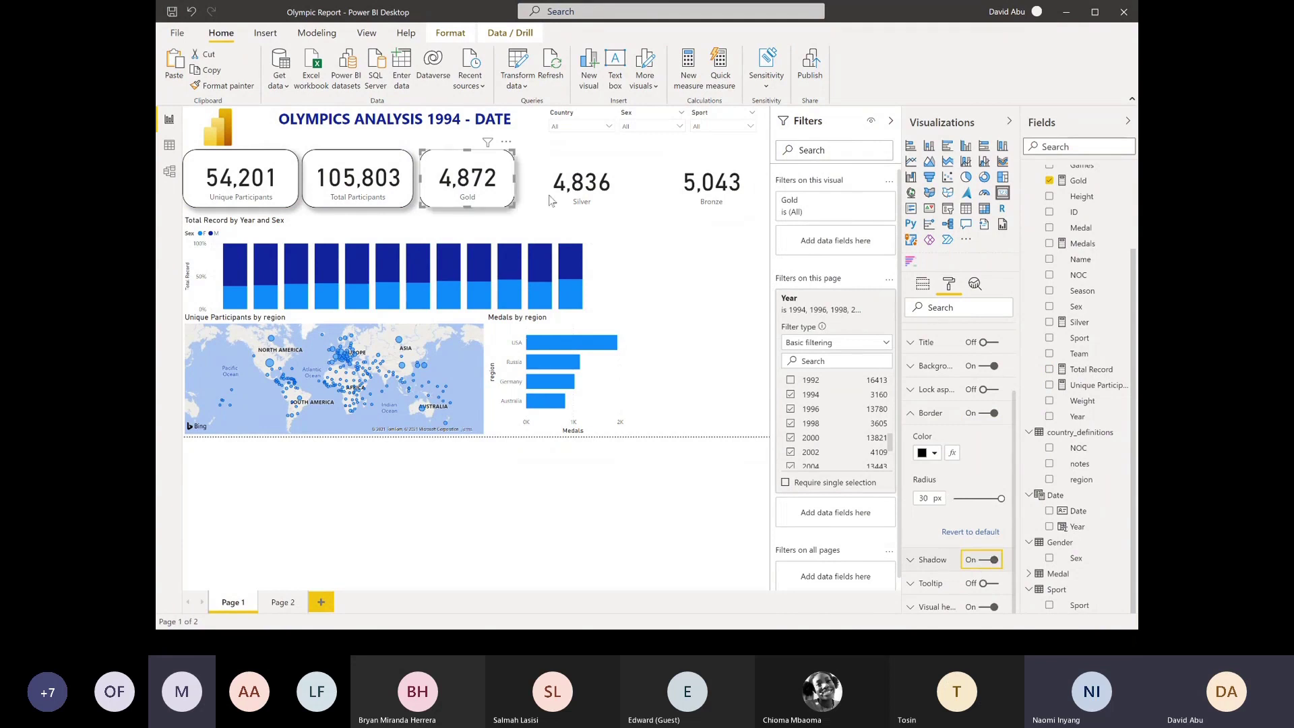
{"action": "left_click_drag", "start_coordinate": [512, 154], "coordinate": [531, 154]}
Give the Silver card a 30 px rounded border and a shadow, and move it clear of the Gold card in the same row
{"action": "left_click", "coordinate": [596, 196]}
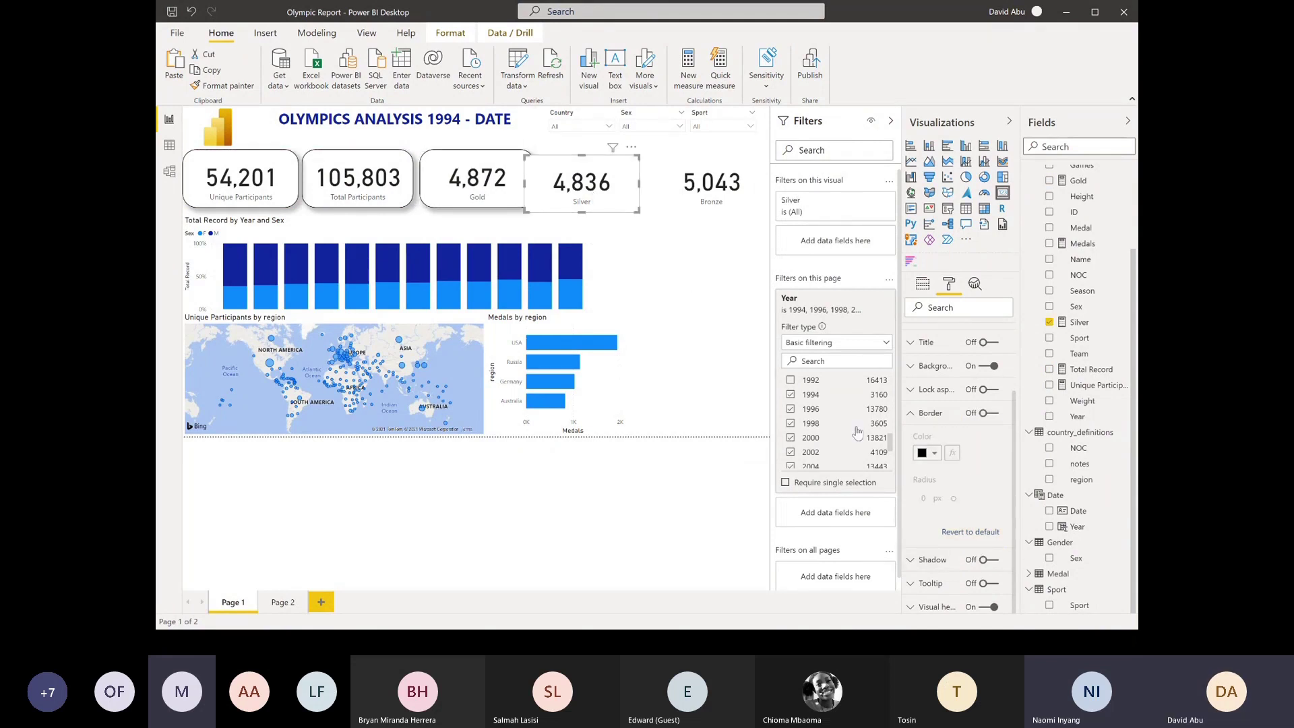
{"action": "left_click", "coordinate": [986, 415]}
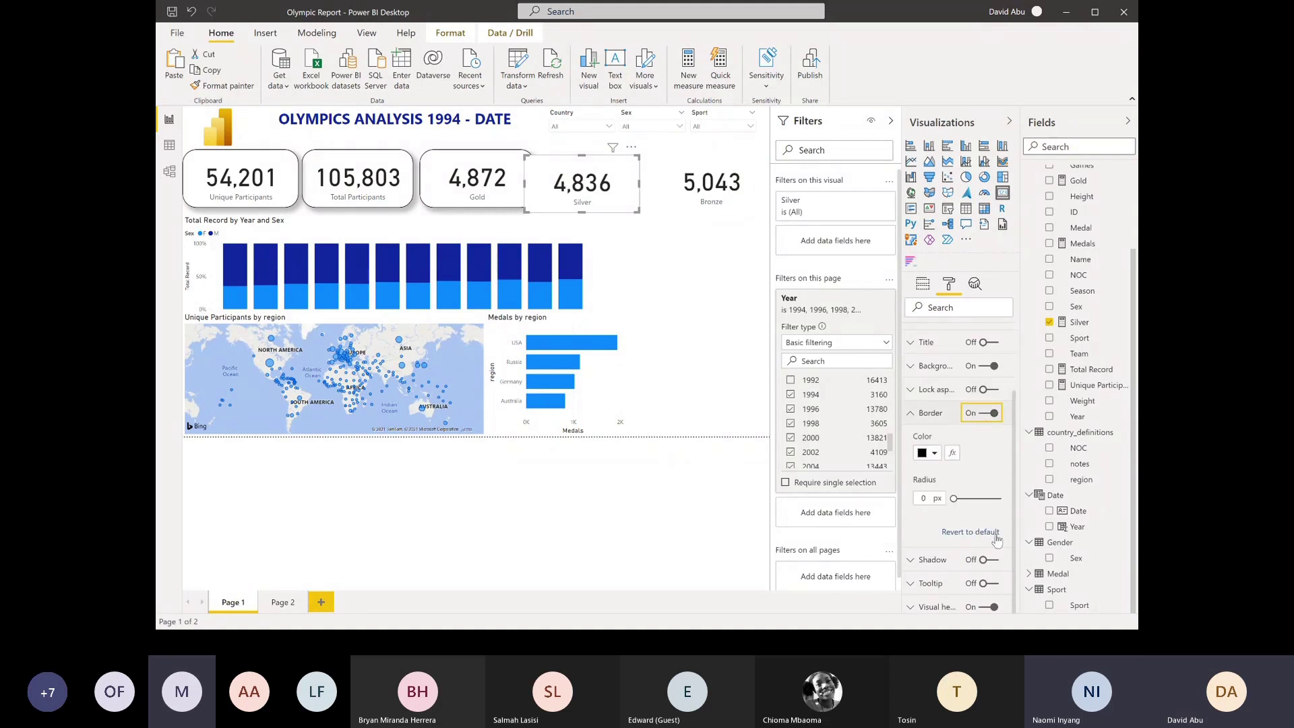
{"action": "left_click_drag", "start_coordinate": [955, 496], "coordinate": [1001, 498]}
{"action": "left_click", "coordinate": [985, 561]}
{"action": "left_click_drag", "start_coordinate": [561, 188], "coordinate": [584, 182]}
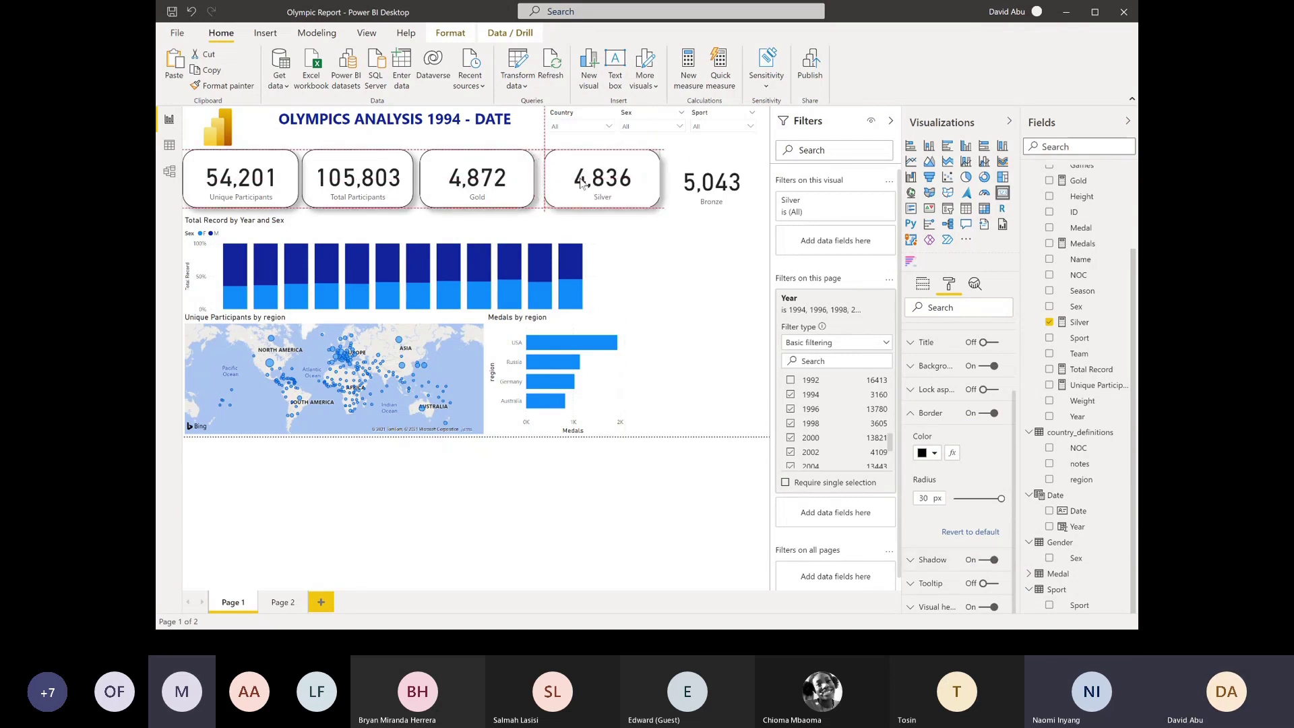
Give the Bronze card a border with a 30 px corner radius and a shadow
{"action": "left_click", "coordinate": [688, 199]}
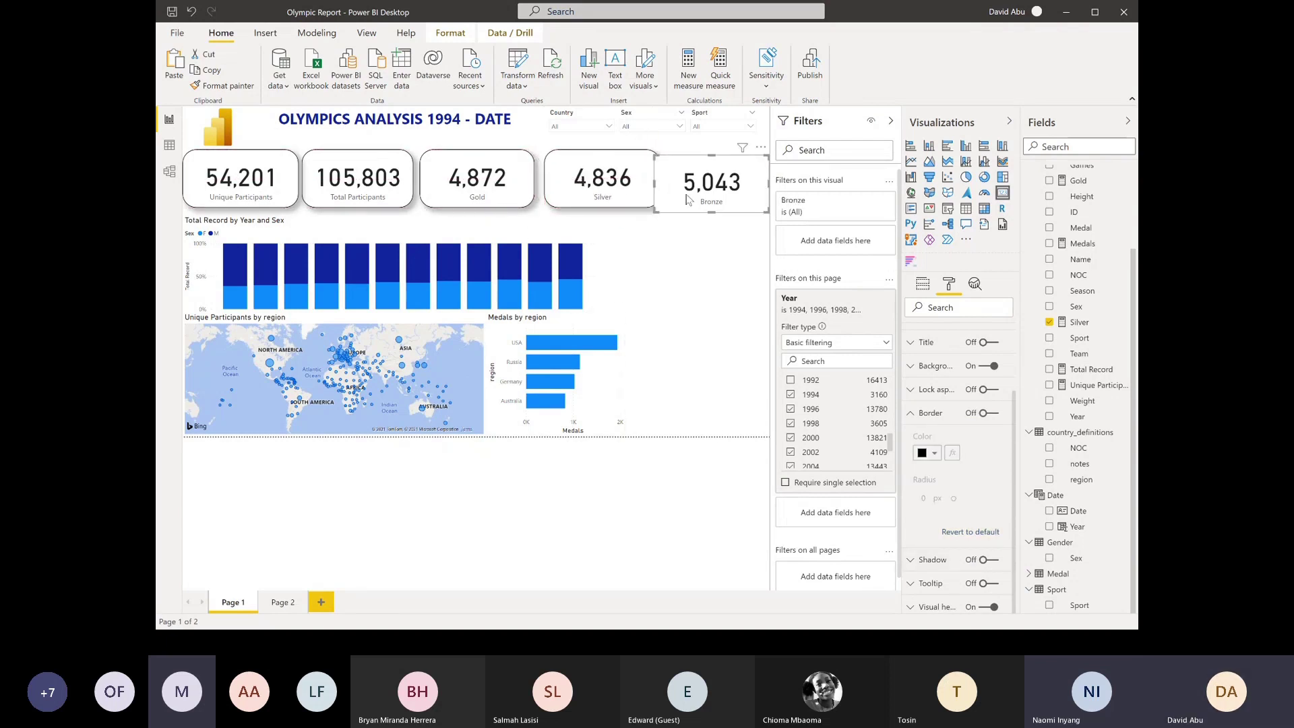
{"action": "left_click", "coordinate": [988, 414]}
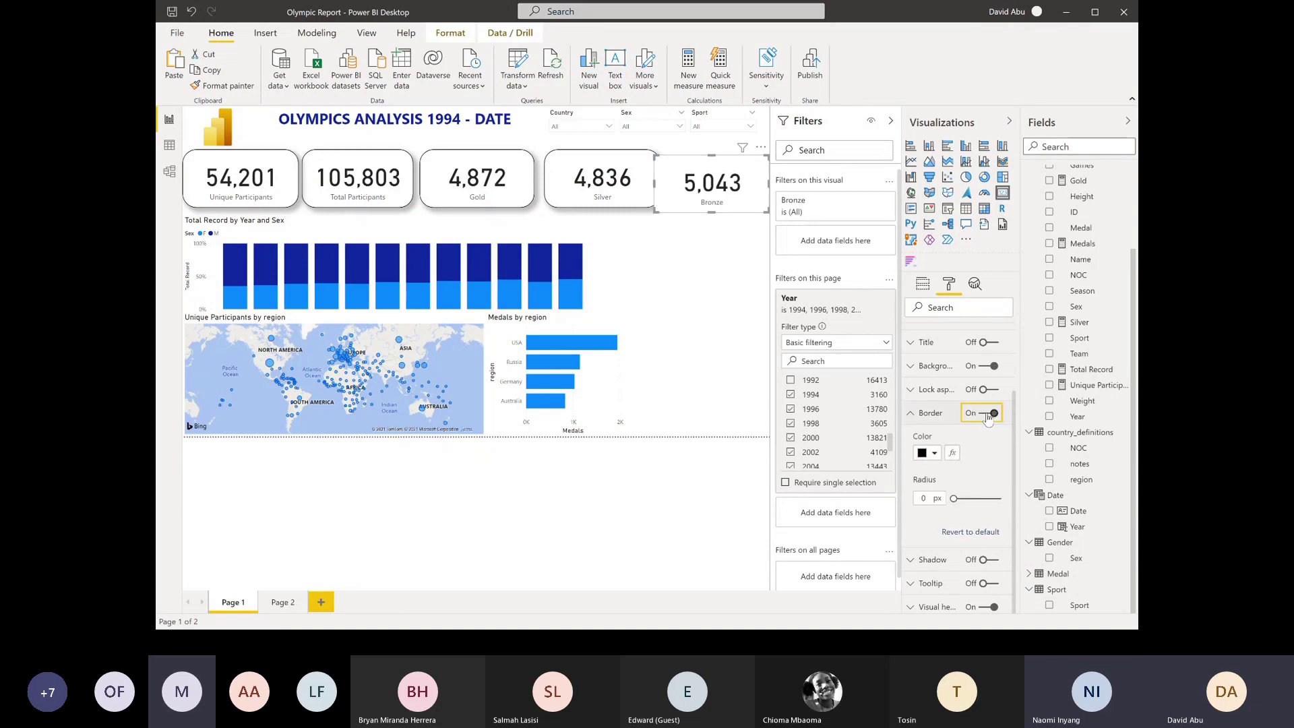
{"action": "left_click", "coordinate": [1000, 498]}
{"action": "left_click", "coordinate": [983, 560]}
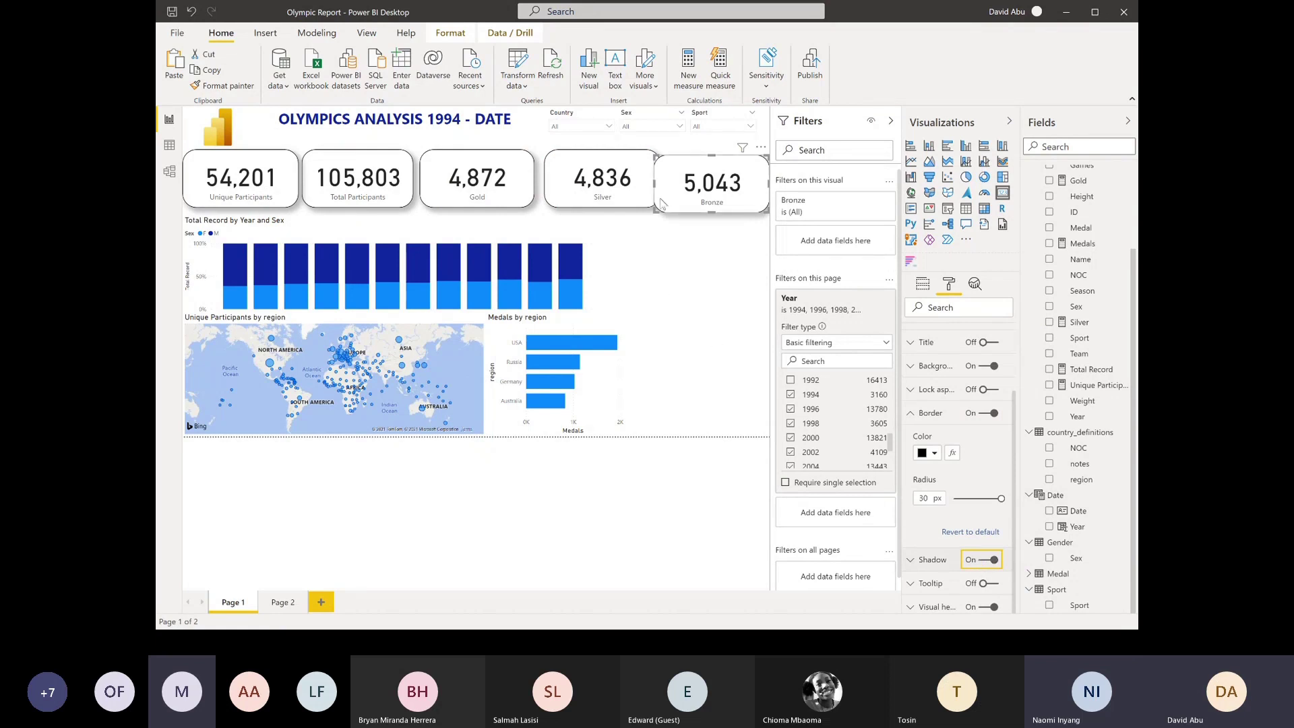
Narrow the Unique Participants card slightly and close up the Total Participants, Gold, Silver and Bronze cards side by side in one row
{"action": "left_click", "coordinate": [289, 200]}
{"action": "left_click_drag", "start_coordinate": [289, 200], "coordinate": [384, 192]}
{"action": "left_click_drag", "start_coordinate": [479, 199], "coordinate": [464, 199]}
{"action": "left_click_drag", "start_coordinate": [594, 198], "coordinate": [568, 197]}
{"action": "left_click_drag", "start_coordinate": [715, 205], "coordinate": [697, 202]}
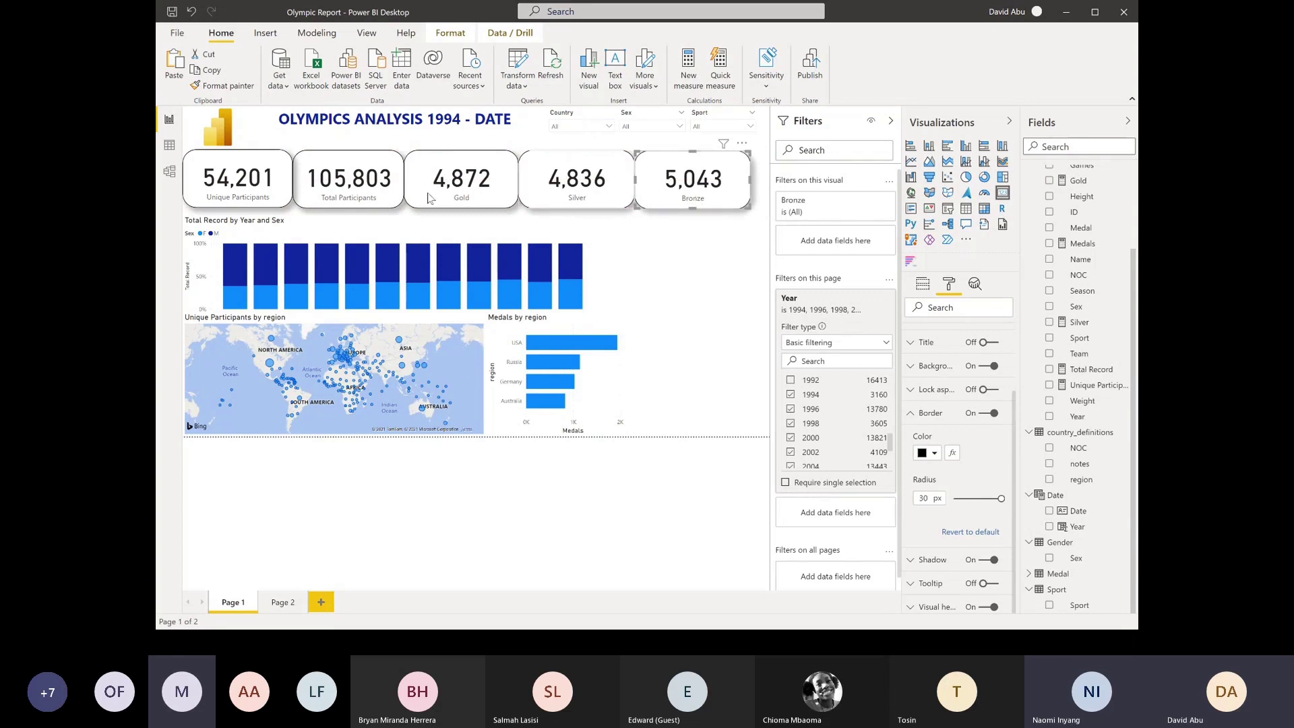
Distribute the five KPI cards horizontally
{"action": "left_click", "coordinate": [270, 179]}
{"action": "left_click", "coordinate": [343, 183], "text": "ctrl"}
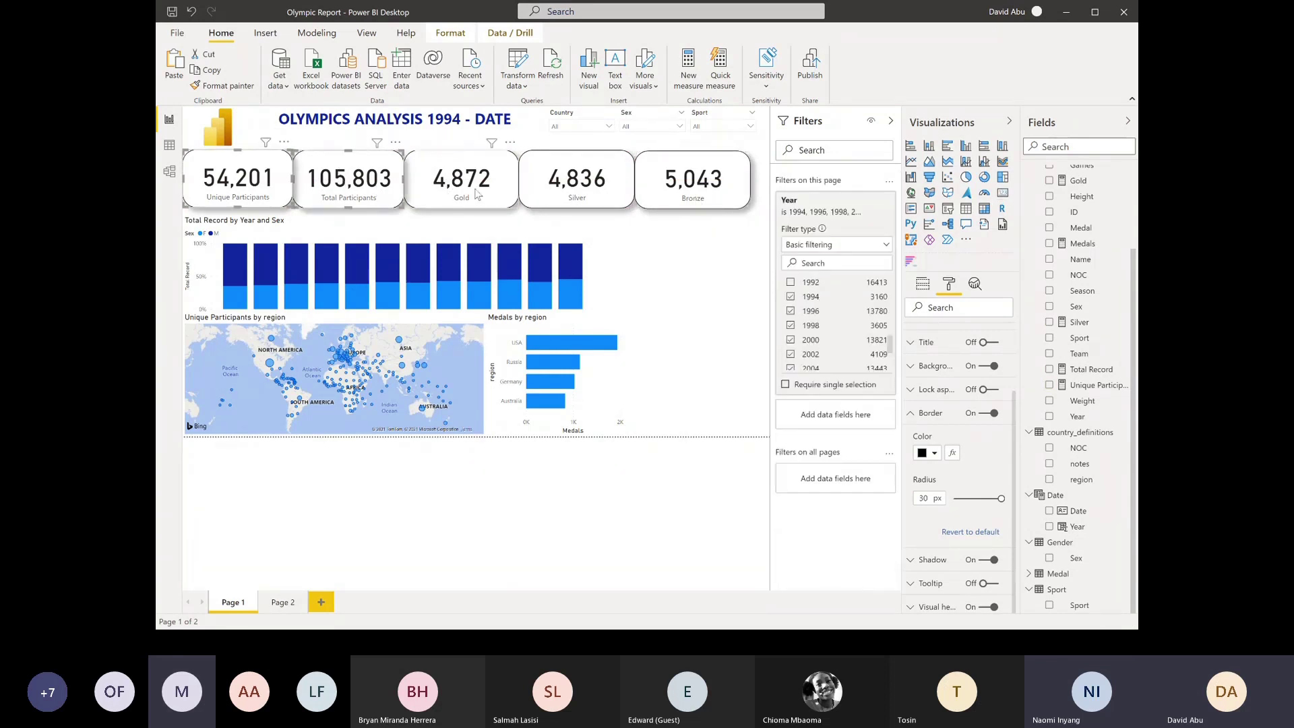
{"action": "left_click", "coordinate": [461, 184], "text": "ctrl"}
{"action": "left_click", "coordinate": [566, 192], "text": "ctrl"}
{"action": "left_click", "coordinate": [691, 184], "text": "ctrl"}
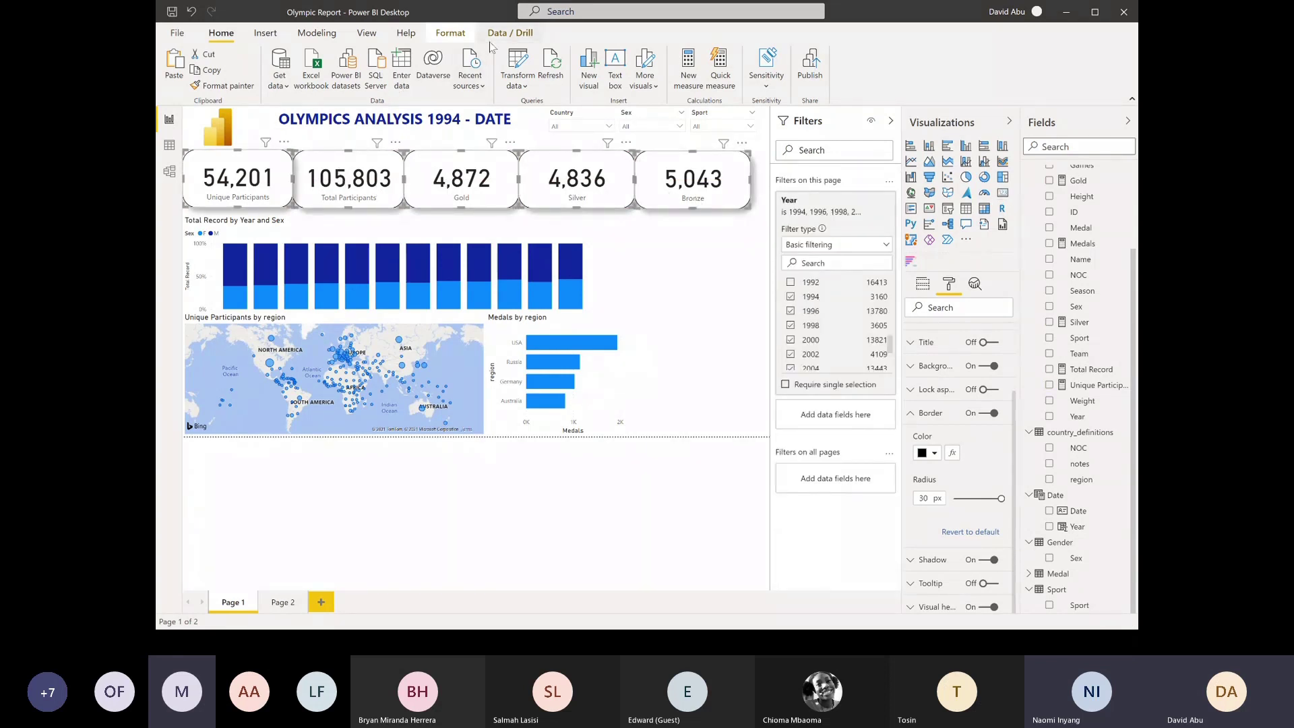
{"action": "left_click", "coordinate": [450, 33]}
{"action": "left_click", "coordinate": [440, 68]}
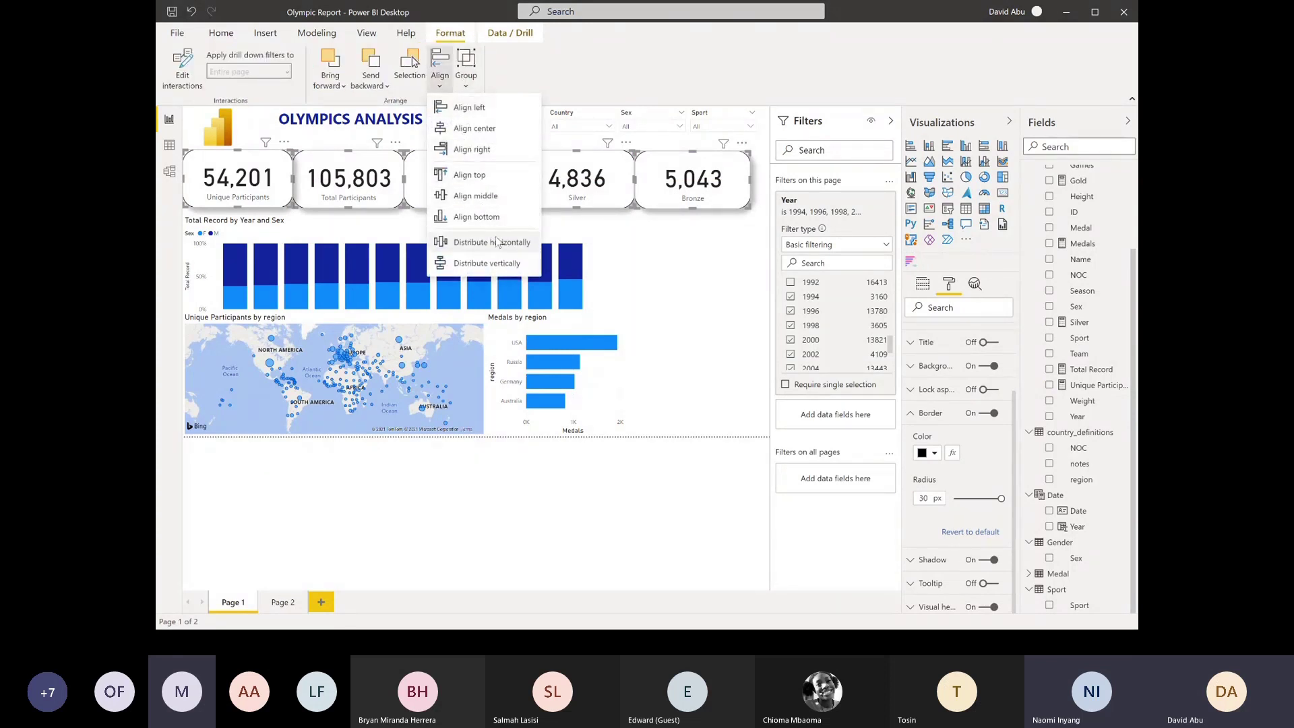
{"action": "left_click", "coordinate": [497, 242]}
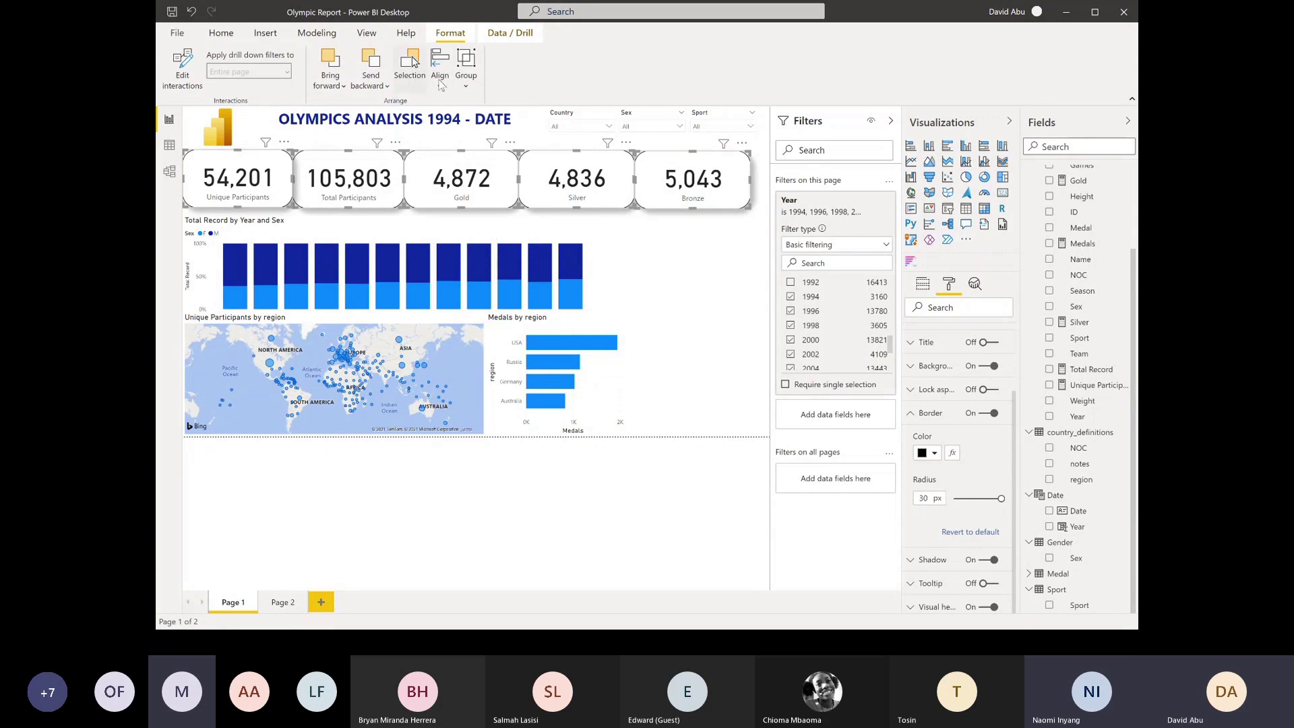
Spread the Bronze, Silver, Gold and Total Participants cards across the page width with small gaps, narrowing the Gold card slightly
{"action": "left_click", "coordinate": [700, 200]}
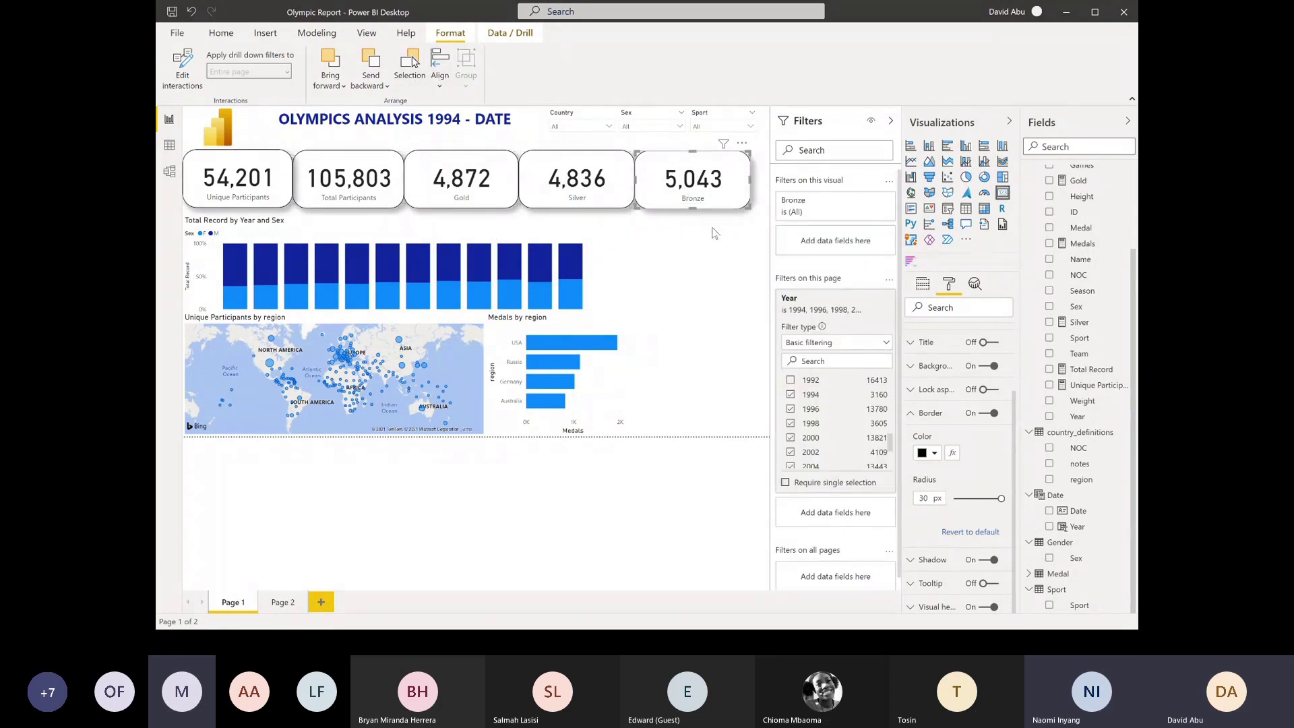
{"action": "left_click_drag", "start_coordinate": [689, 192], "coordinate": [706, 191]}
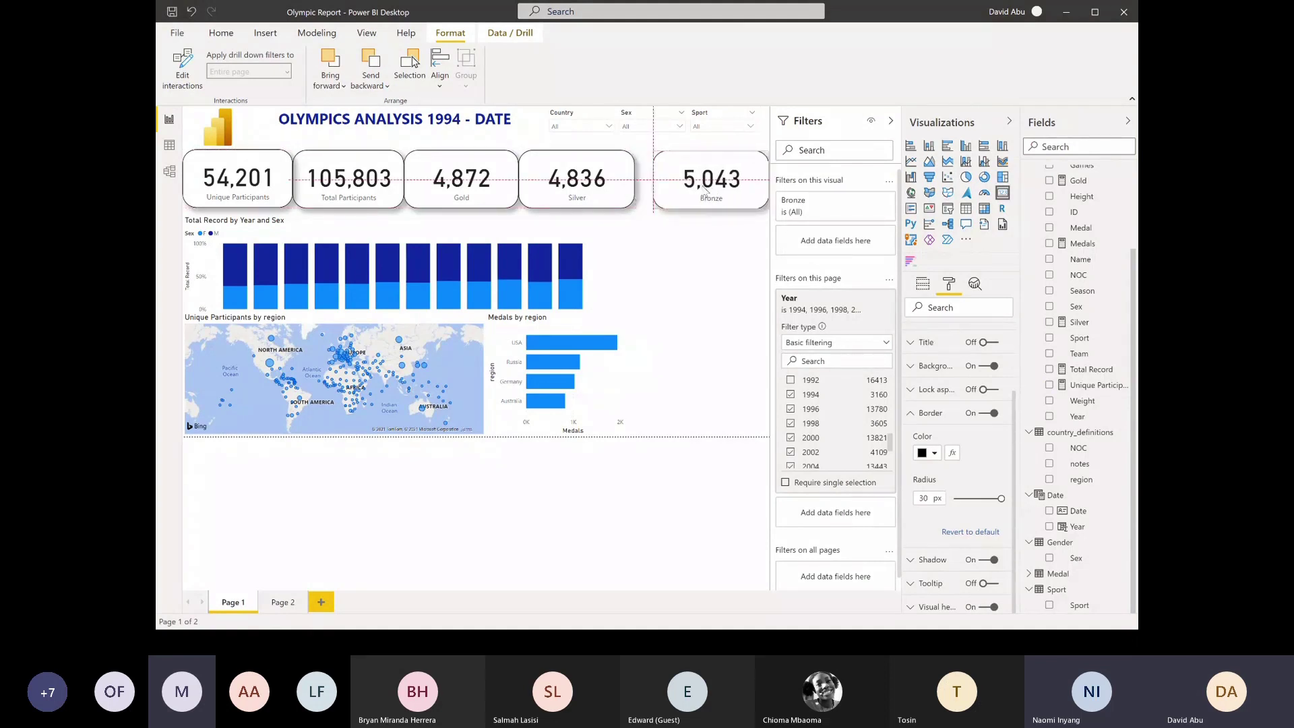
{"action": "left_click_drag", "start_coordinate": [599, 192], "coordinate": [615, 192]}
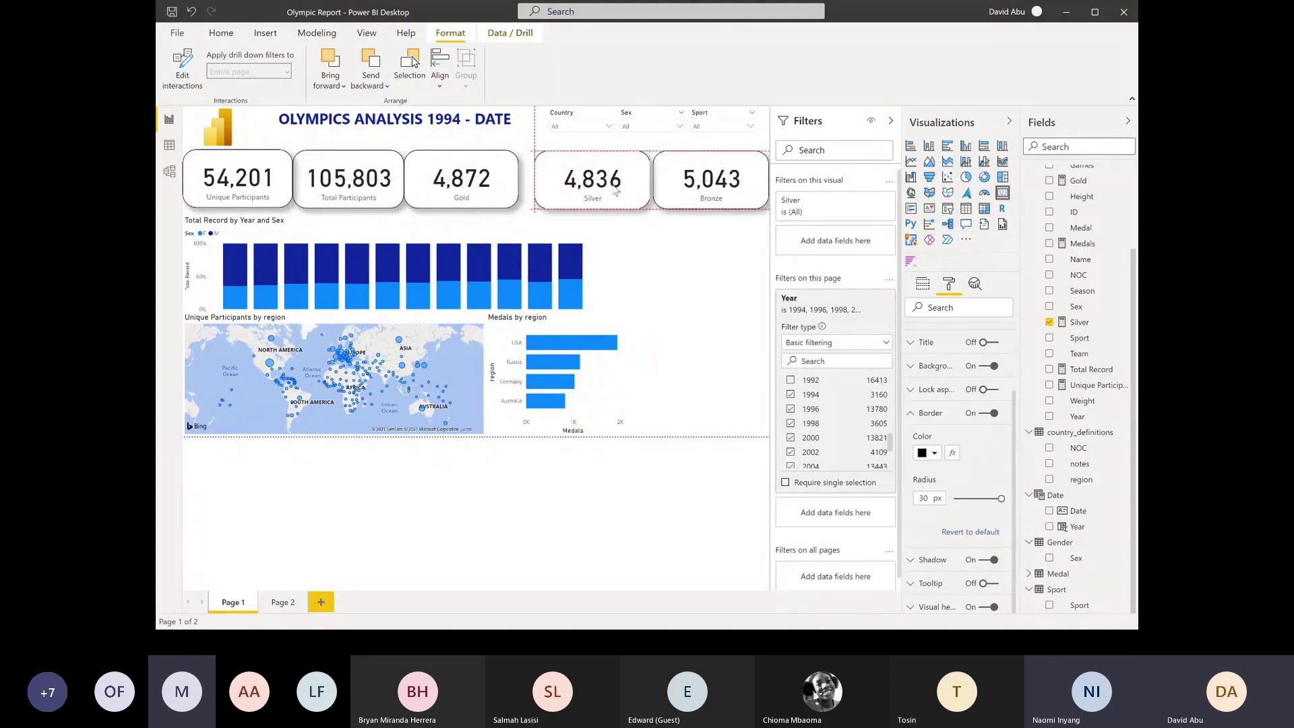
{"action": "left_click", "coordinate": [475, 181]}
{"action": "left_click_drag", "start_coordinate": [477, 181], "coordinate": [487, 177]}
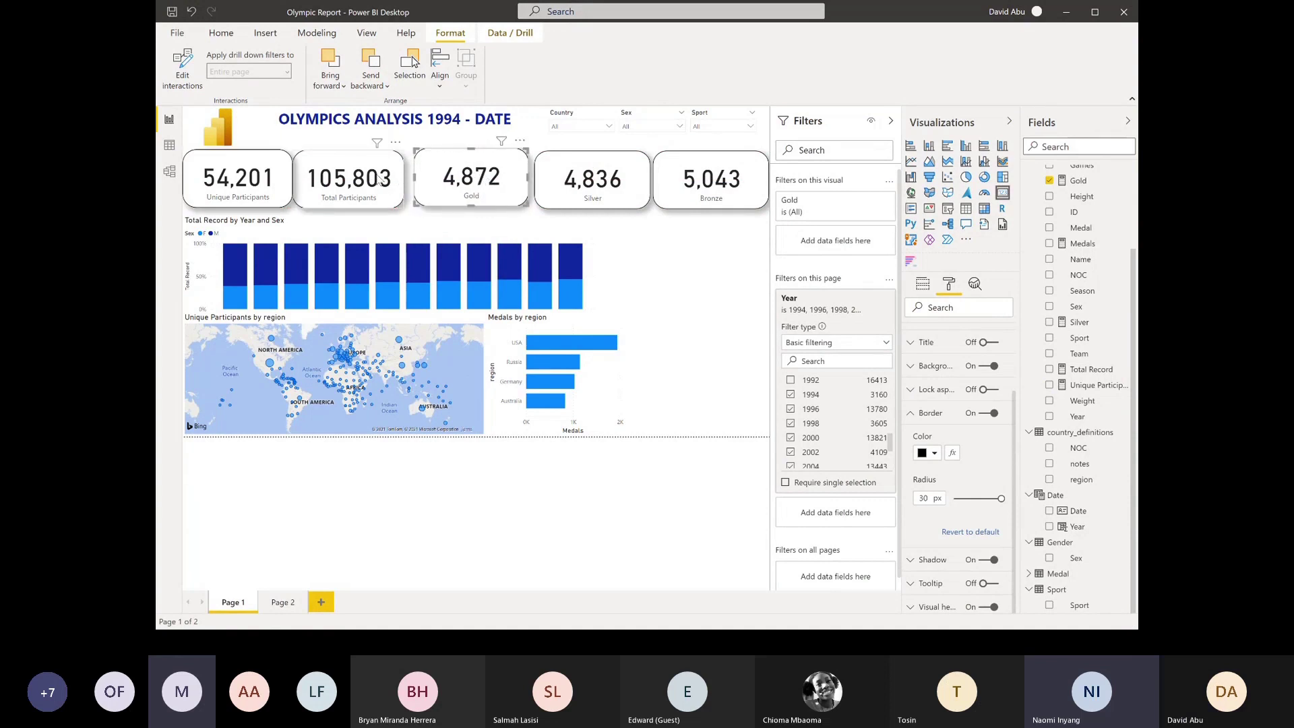
{"action": "left_click_drag", "start_coordinate": [380, 179], "coordinate": [452, 186]}
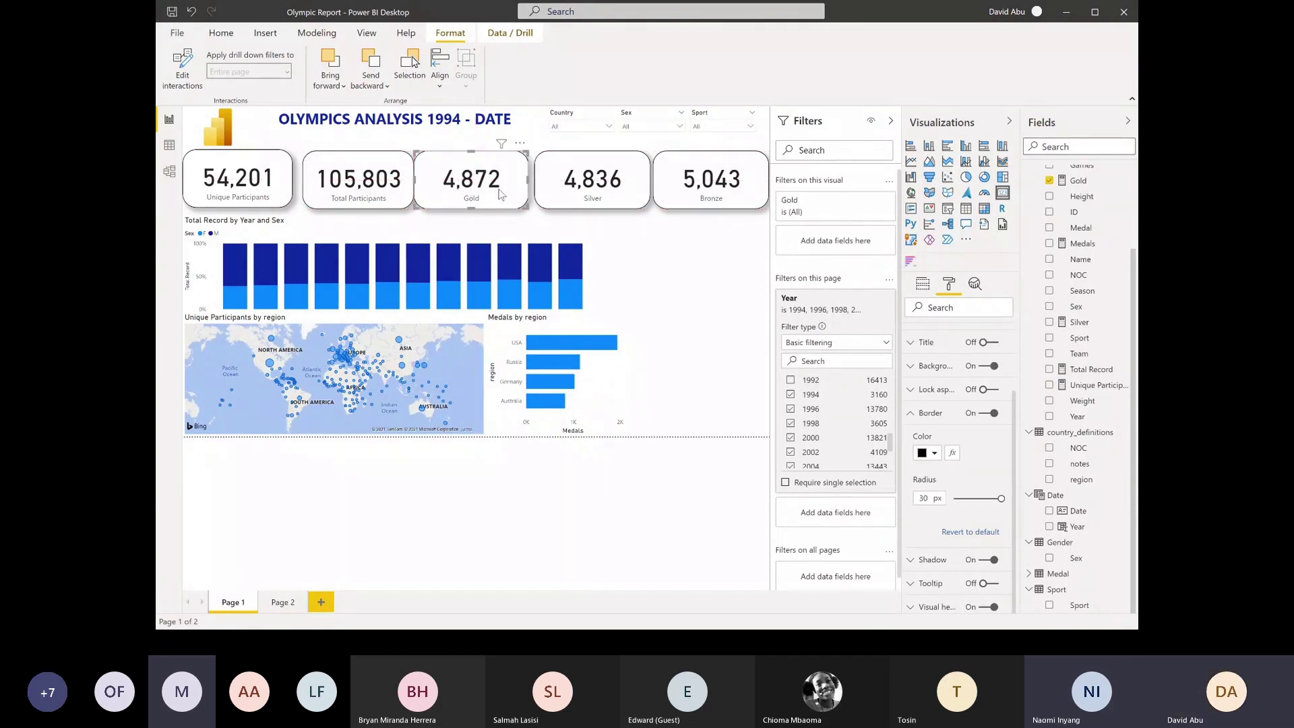
{"action": "left_click_drag", "start_coordinate": [501, 195], "coordinate": [513, 206]}
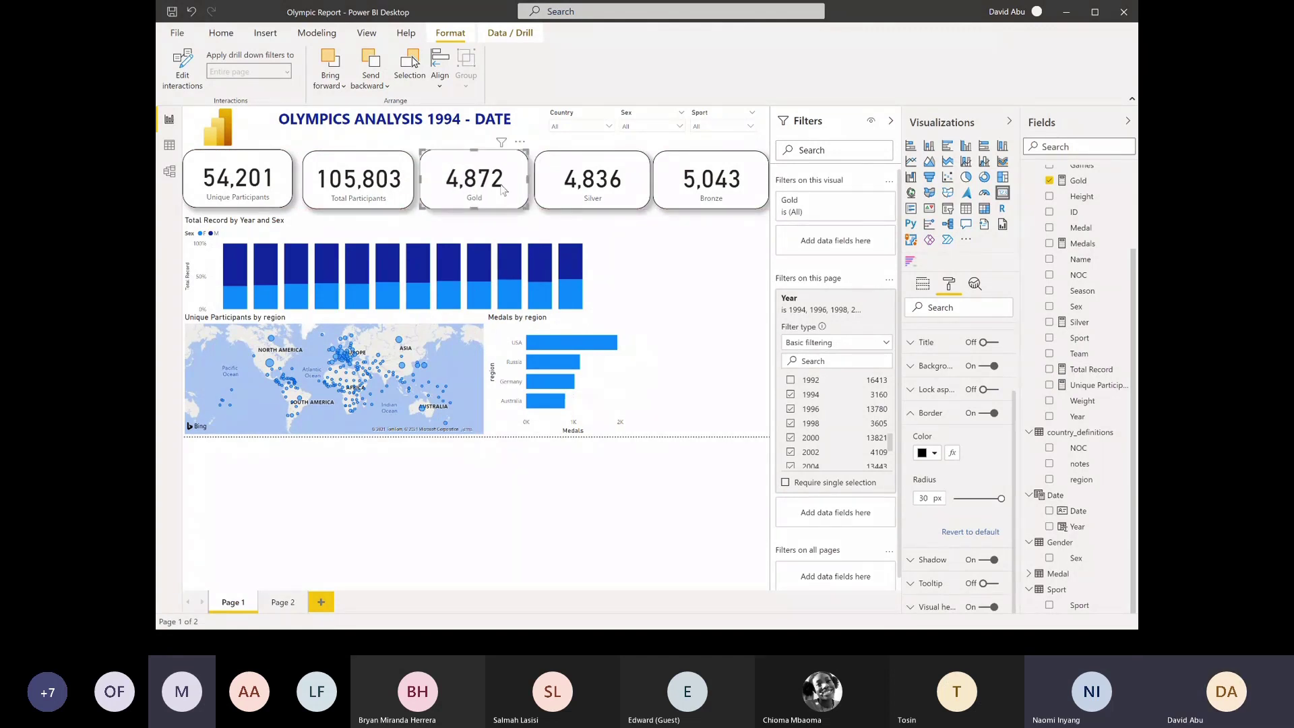
Move the Medals by region bar chart beside the yearly column chart and rename its region axis field as cOUNTRY
{"action": "left_click", "coordinate": [611, 384]}
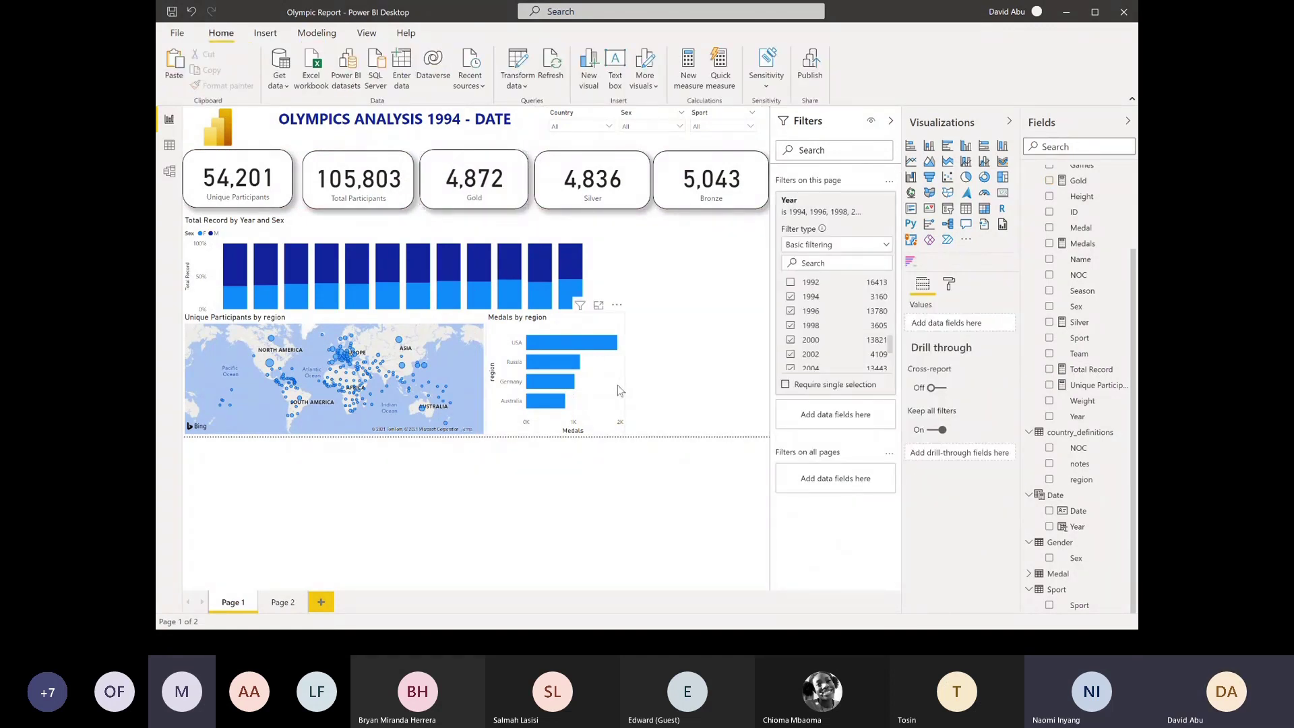
{"action": "left_click_drag", "start_coordinate": [611, 387], "coordinate": [741, 303]}
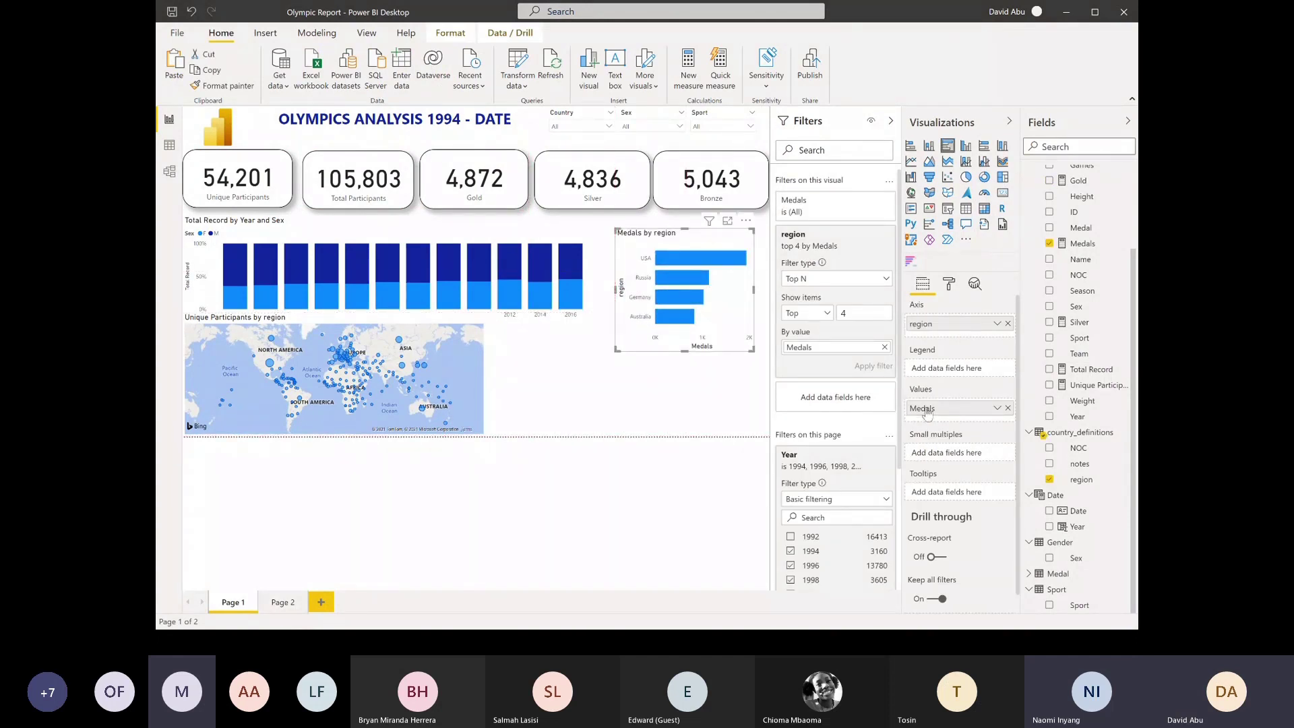
{"action": "left_click", "coordinate": [997, 324]}
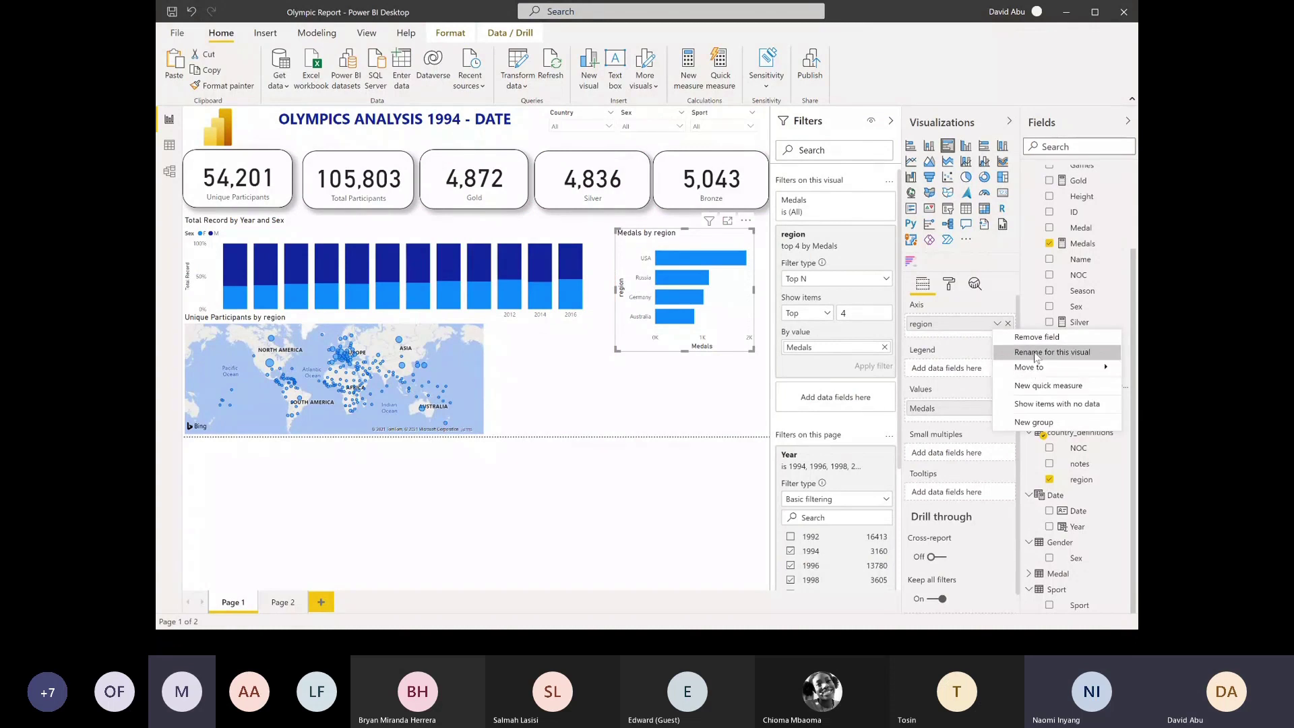
{"action": "left_click", "coordinate": [1052, 352]}
{"action": "type", "text": "c"}
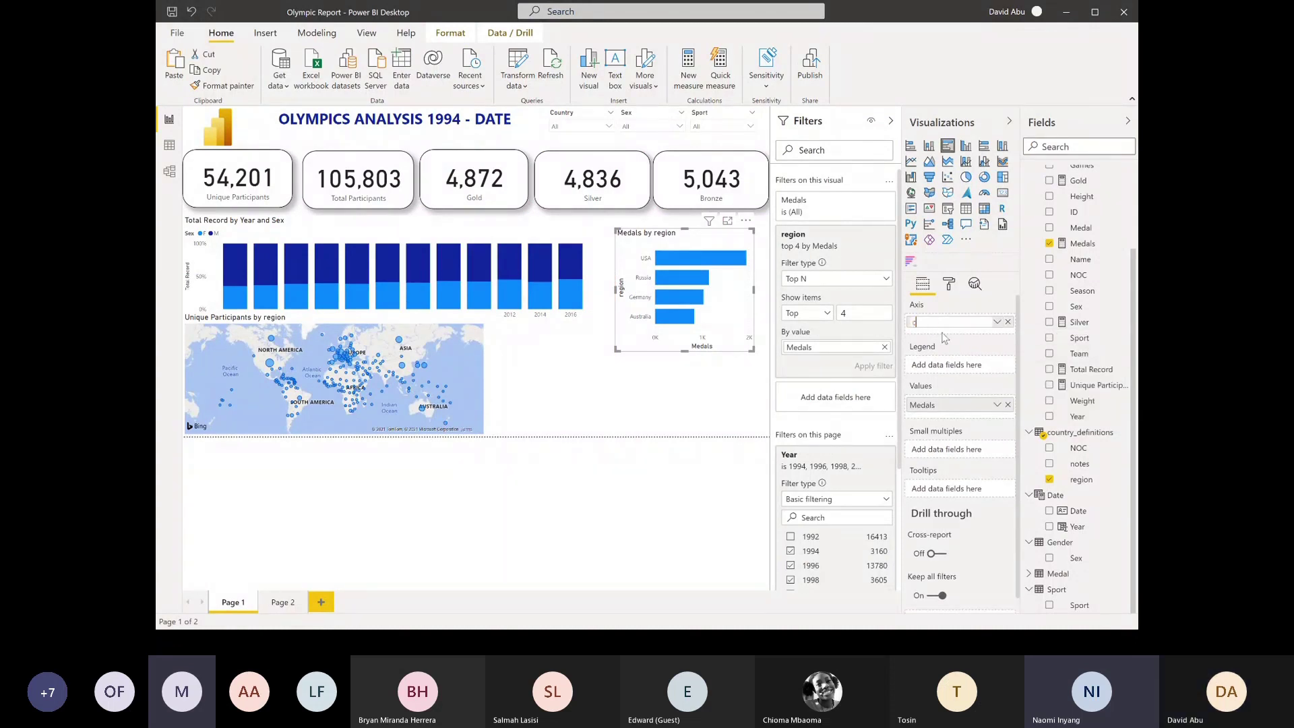
{"action": "type", "text": "OUNTRY"}
{"action": "key", "text": "Return"}
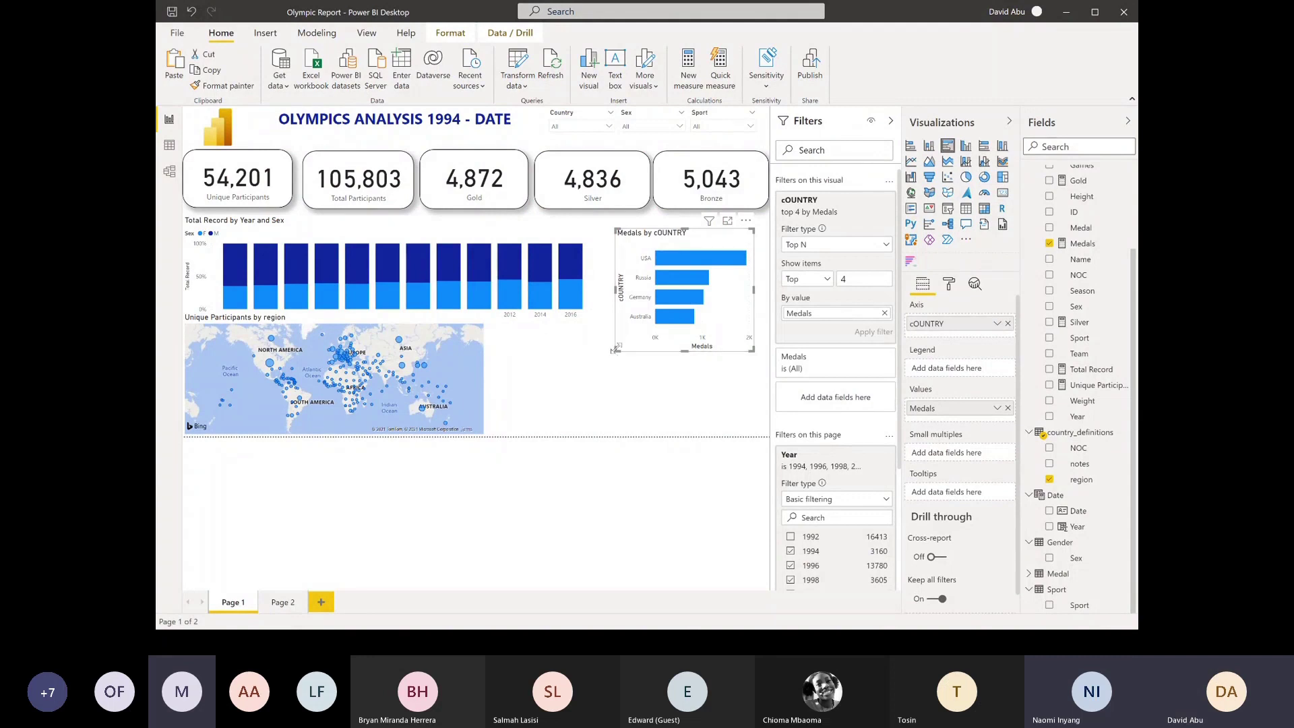
Resize the medals bar chart to fit under the Silver and Bronze cards and correct its axis field name to Country
{"action": "left_click_drag", "start_coordinate": [615, 351], "coordinate": [605, 311]}
{"action": "left_click_drag", "start_coordinate": [614, 261], "coordinate": [607, 229]}
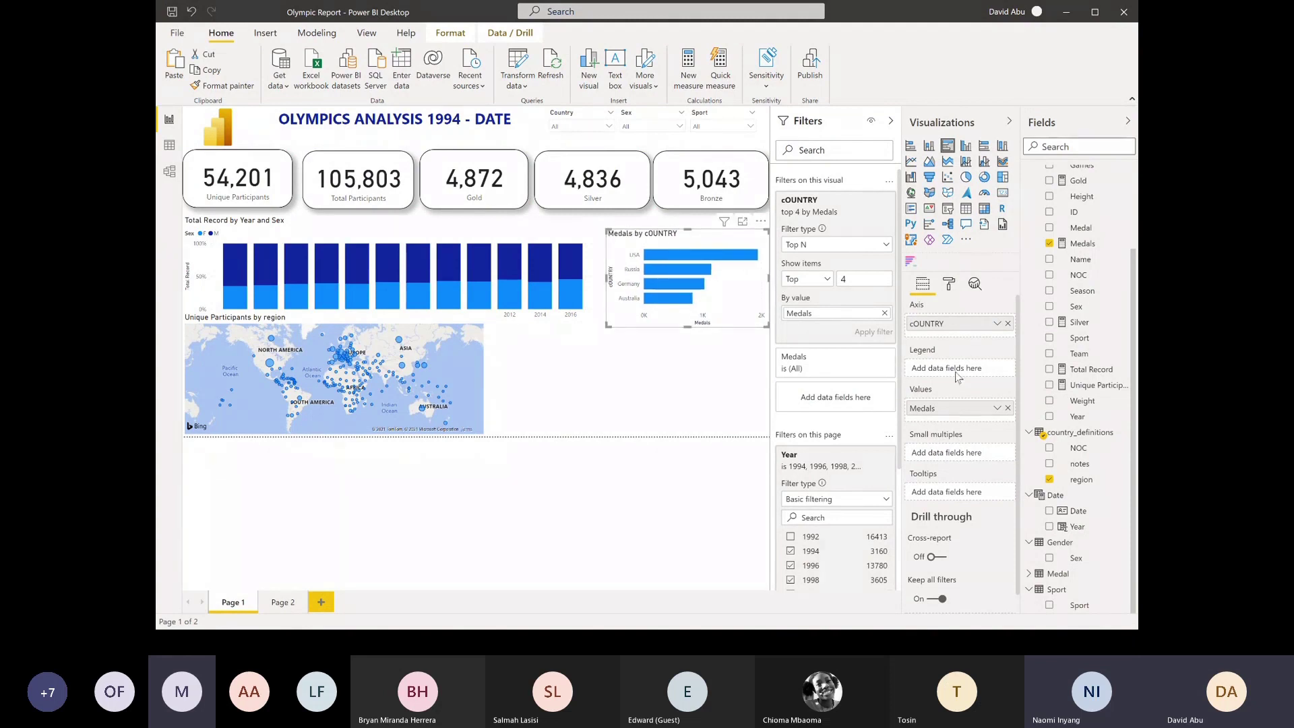
{"action": "left_click", "coordinate": [997, 324]}
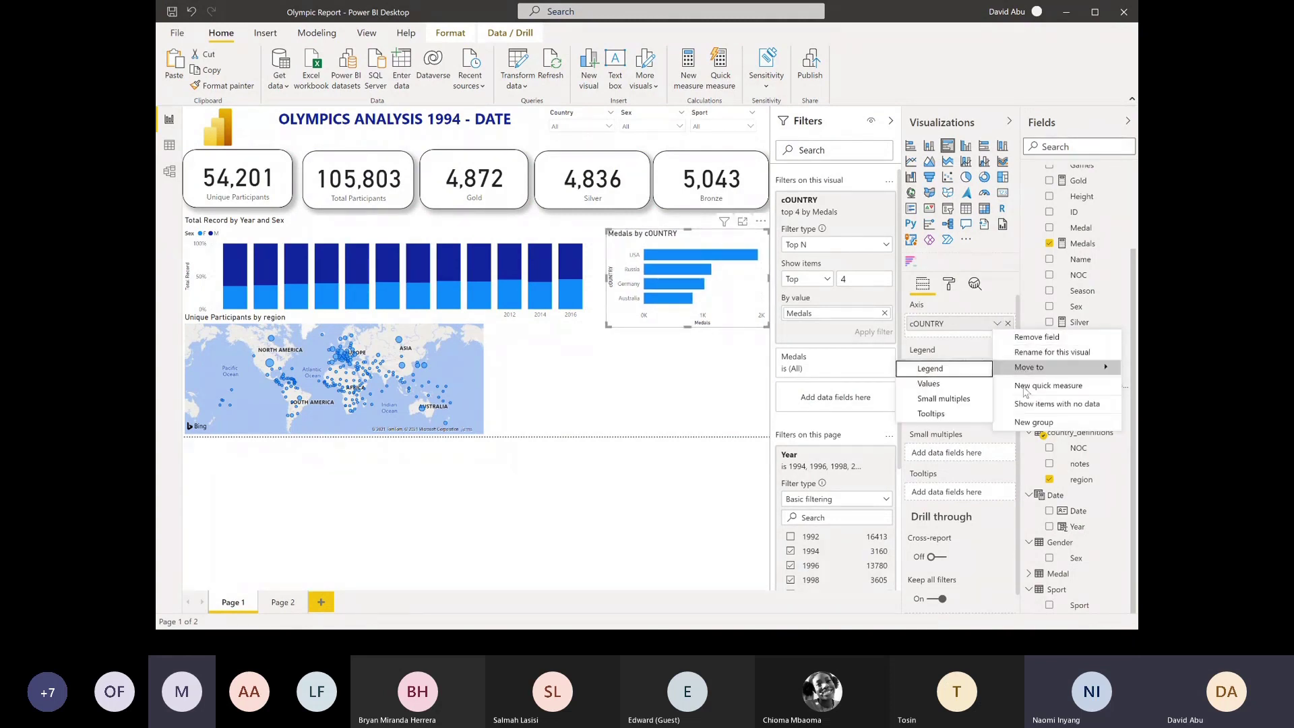
{"action": "left_click", "coordinate": [1025, 354]}
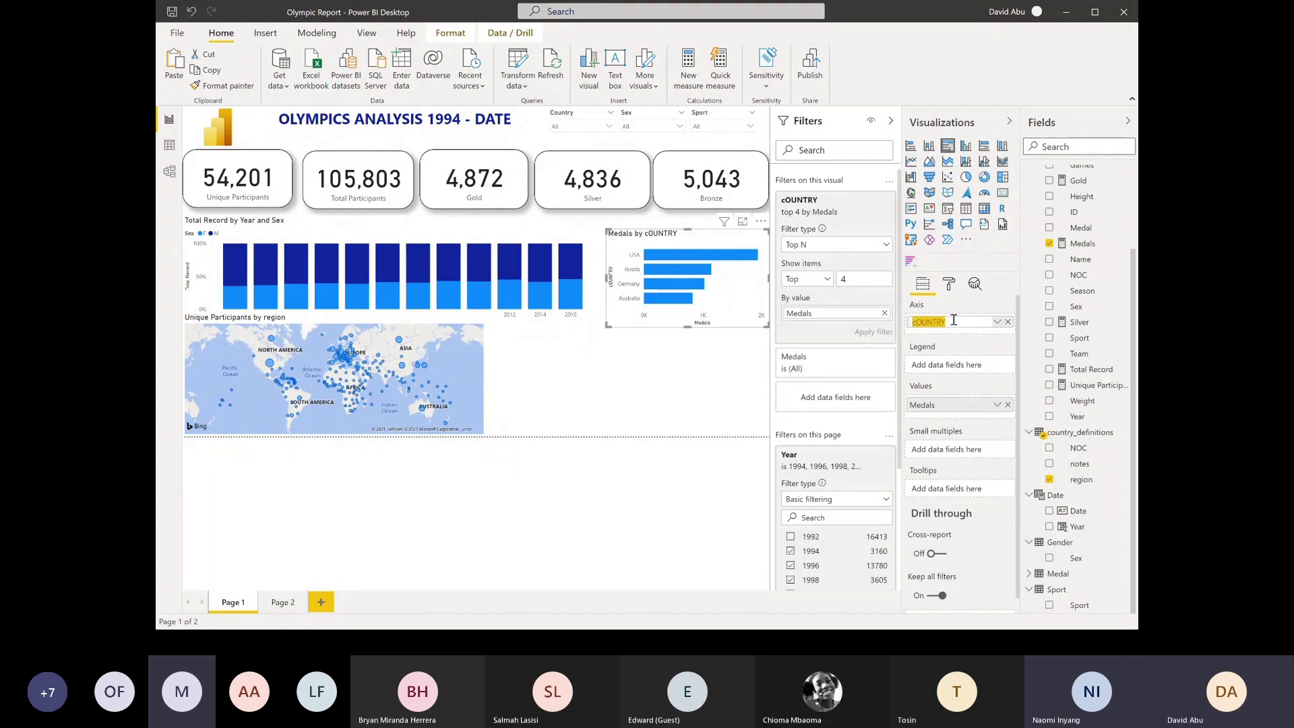
{"action": "type", "text": "Countrey"}
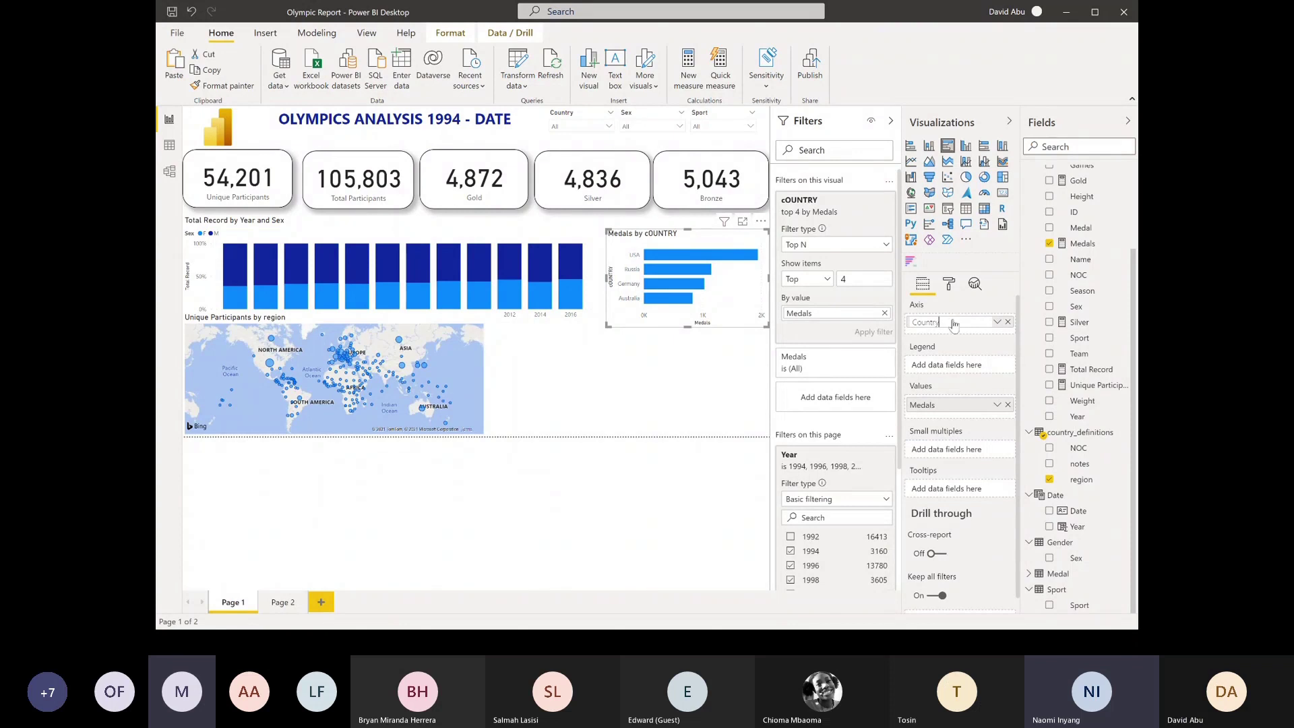
{"action": "key", "text": "Return"}
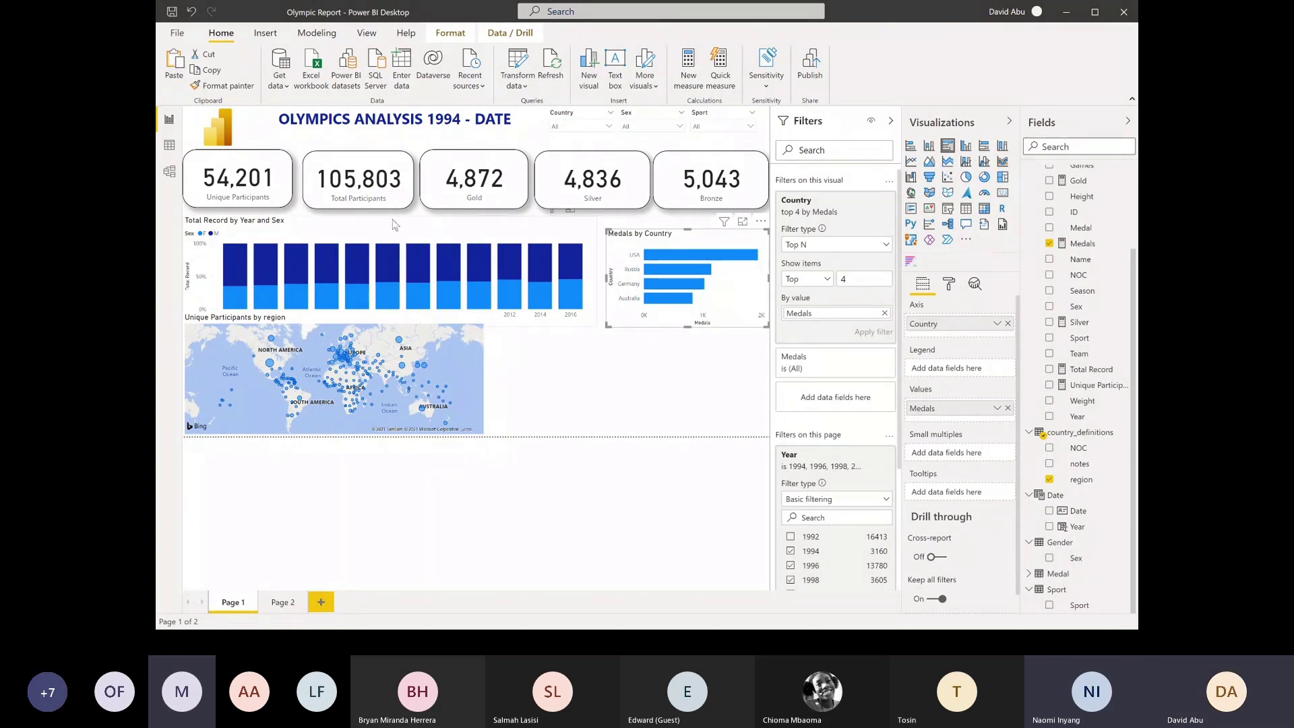
Rename the Sex legend field of the Total Record by Year column chart as Gender for this visual
{"action": "left_click", "coordinate": [396, 228]}
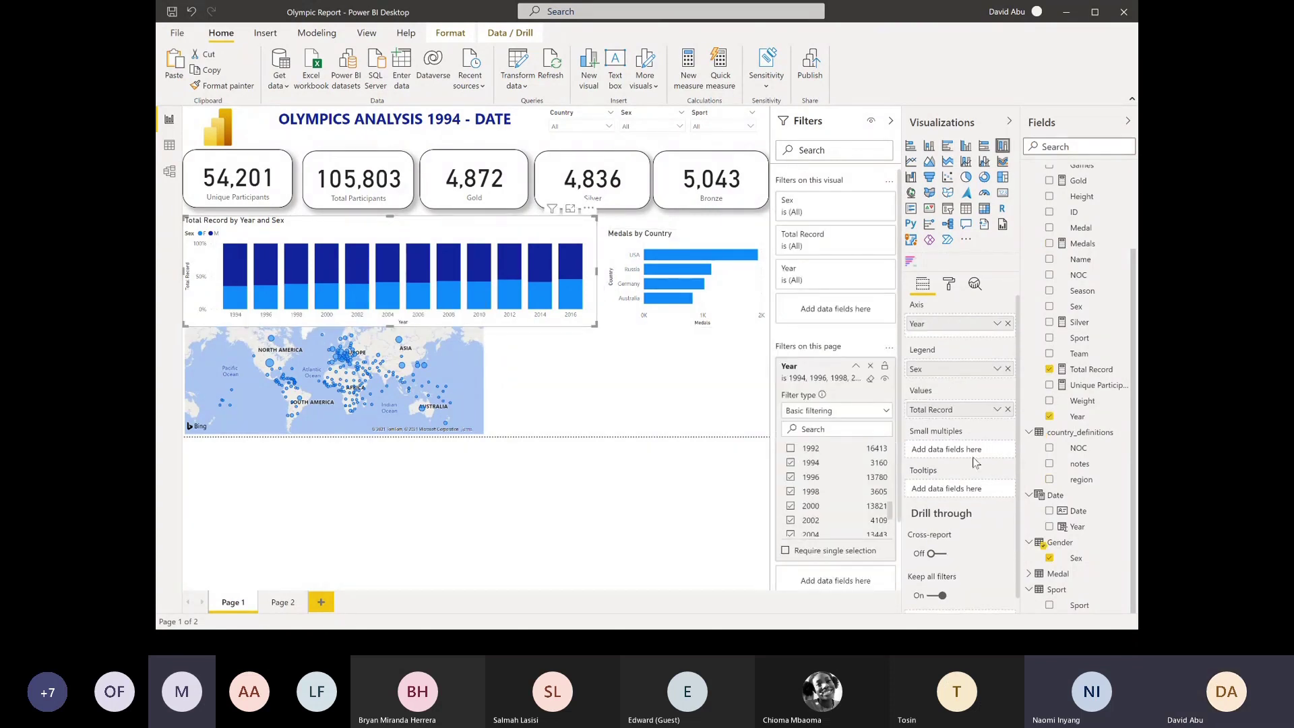
{"action": "left_click", "coordinate": [996, 370]}
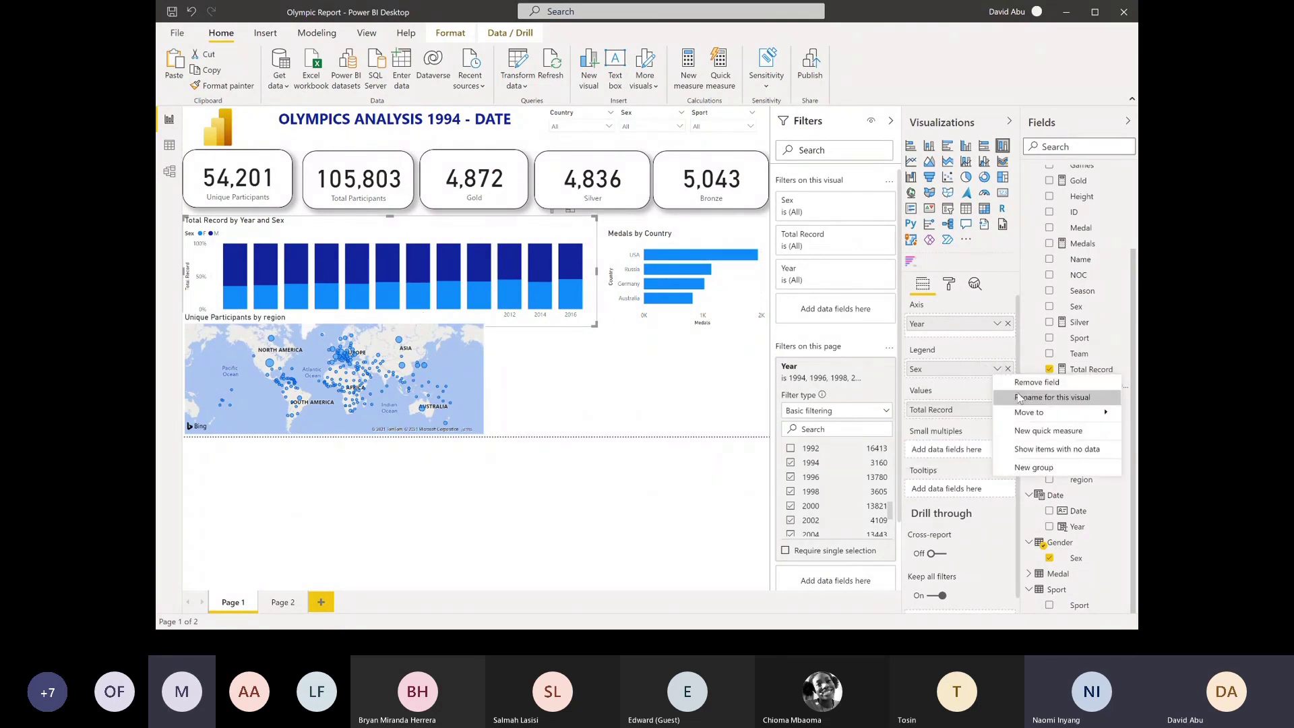
{"action": "left_click", "coordinate": [1020, 398]}
{"action": "type", "text": "G"}
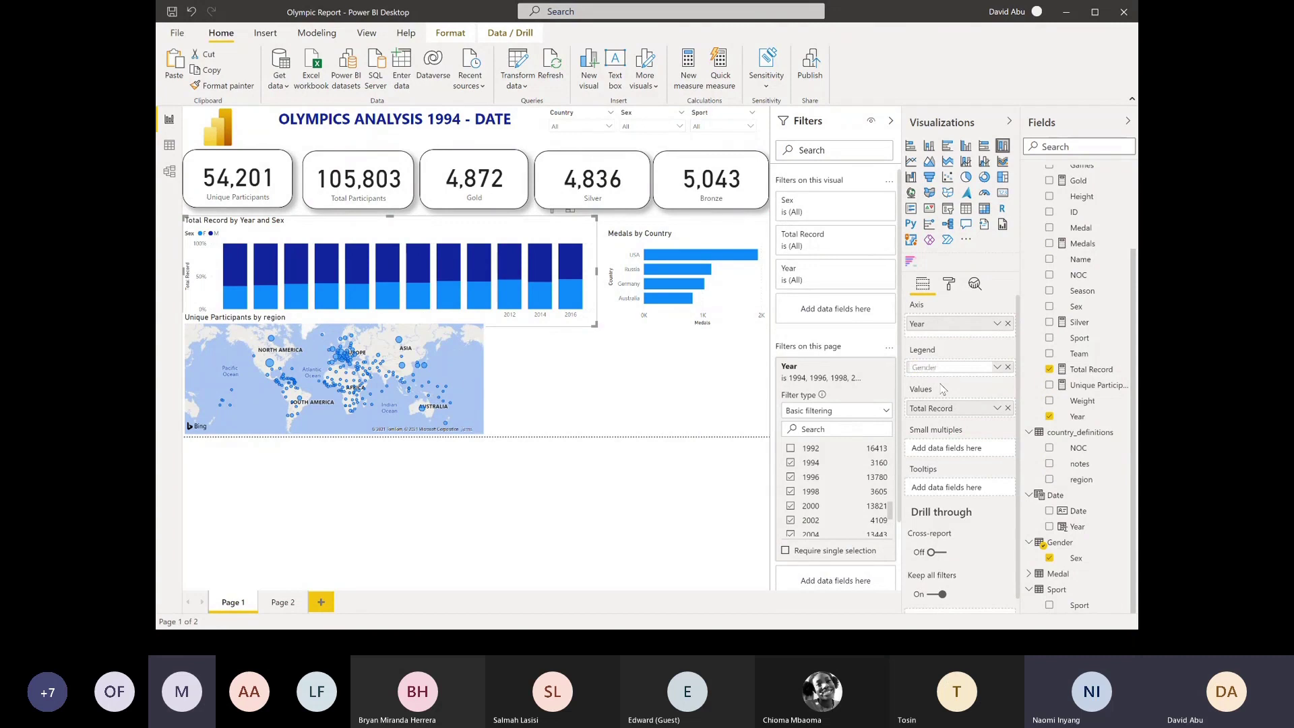
{"action": "type", "text": "ender"}
{"action": "key", "text": "Return"}
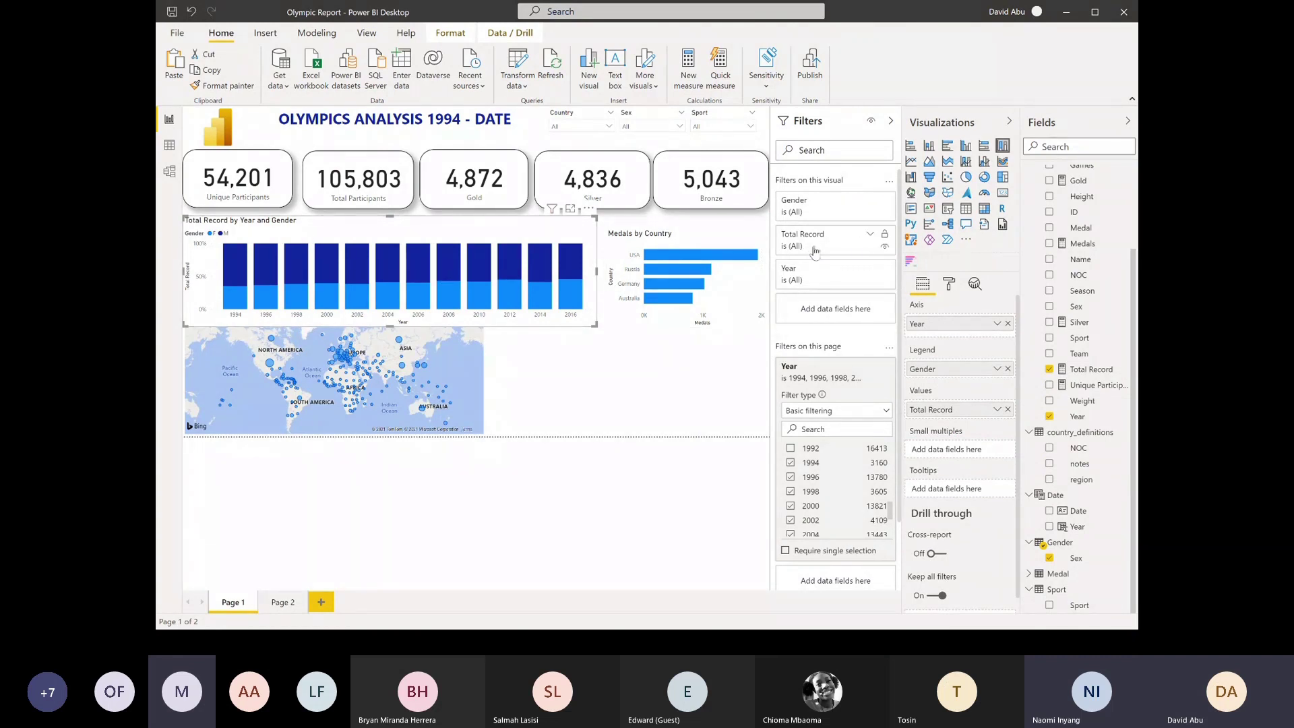
Remove the "1994 - DATE" part from the report title so that it reads OLYMPICS ANALYSIS
{"action": "left_click", "coordinate": [461, 125]}
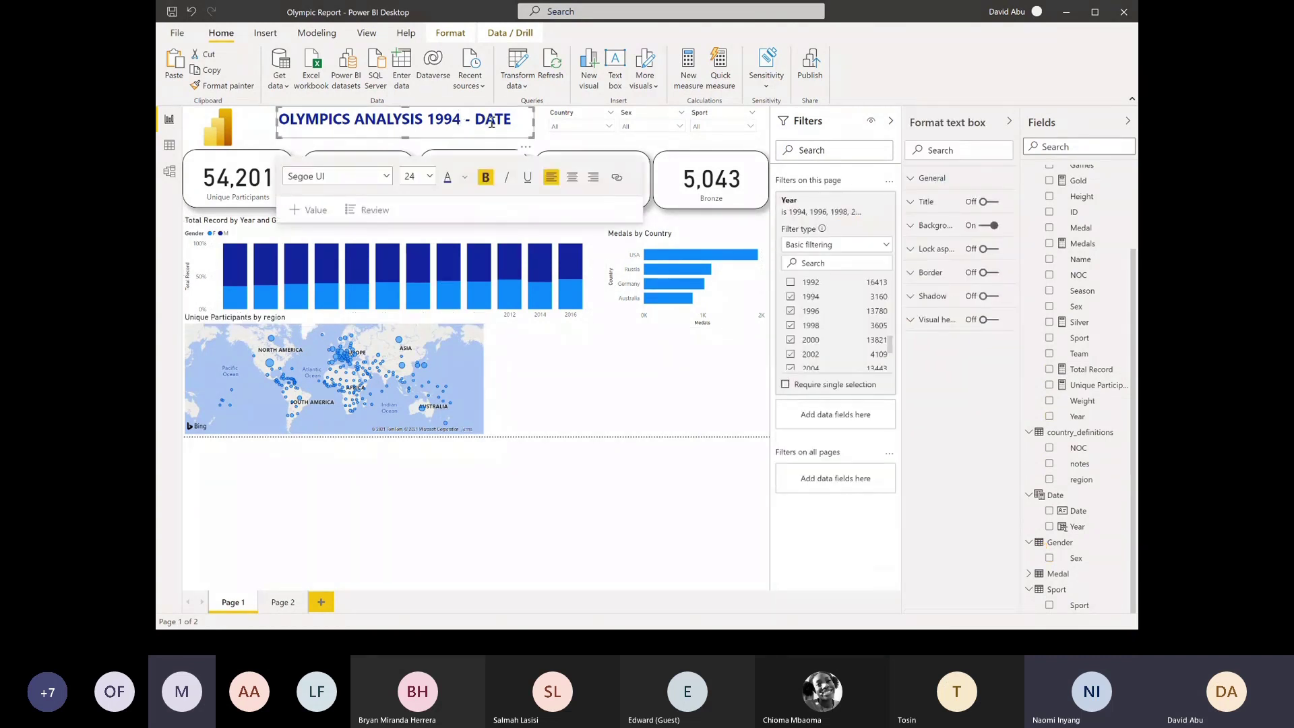
{"action": "key", "text": "BackSpace"}
{"action": "key", "text": "BackSpace"}
{"action": "key", "text": "BackSpace"}
{"action": "key", "text": "BackSpace"}
{"action": "key", "text": "BackSpace"}
{"action": "key", "text": "BackSpace"}
{"action": "key", "text": "BackSpace"}
{"action": "key", "text": "BackSpace"}
{"action": "left_click", "coordinate": [620, 416]}
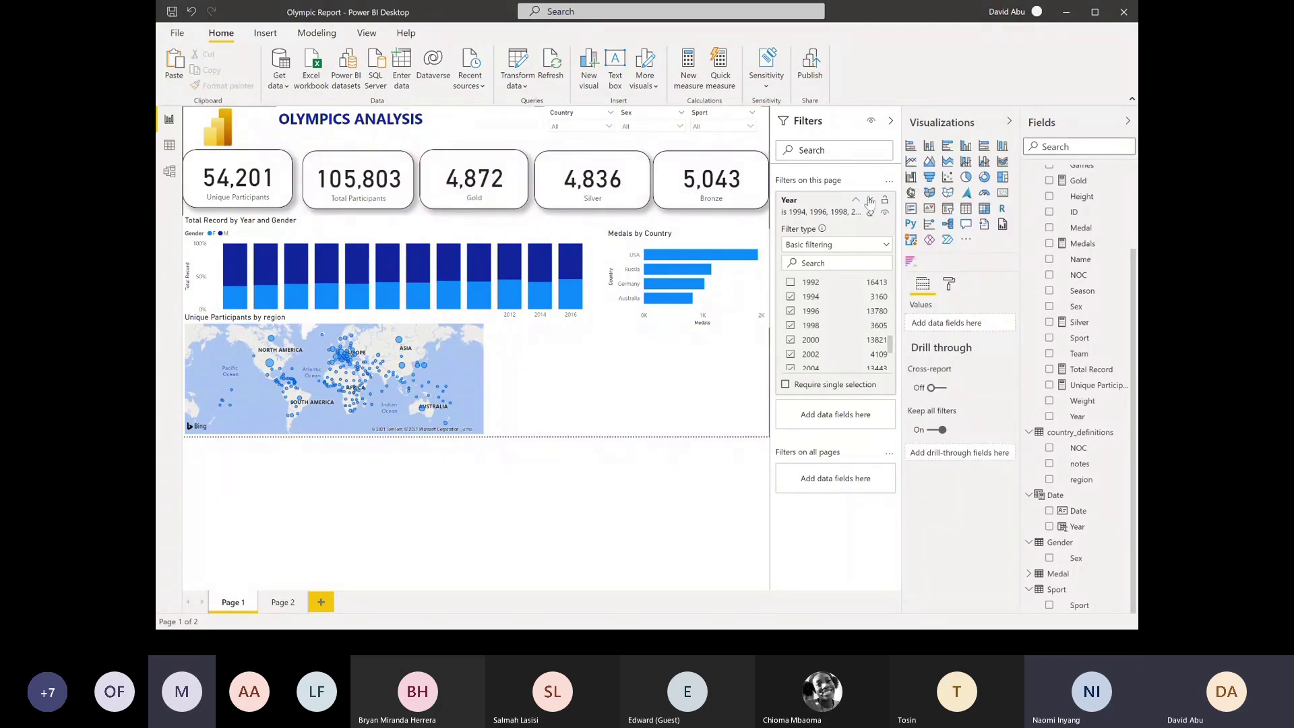
Remove the page-level Year filter so the report covers all years
{"action": "left_click", "coordinate": [871, 200]}
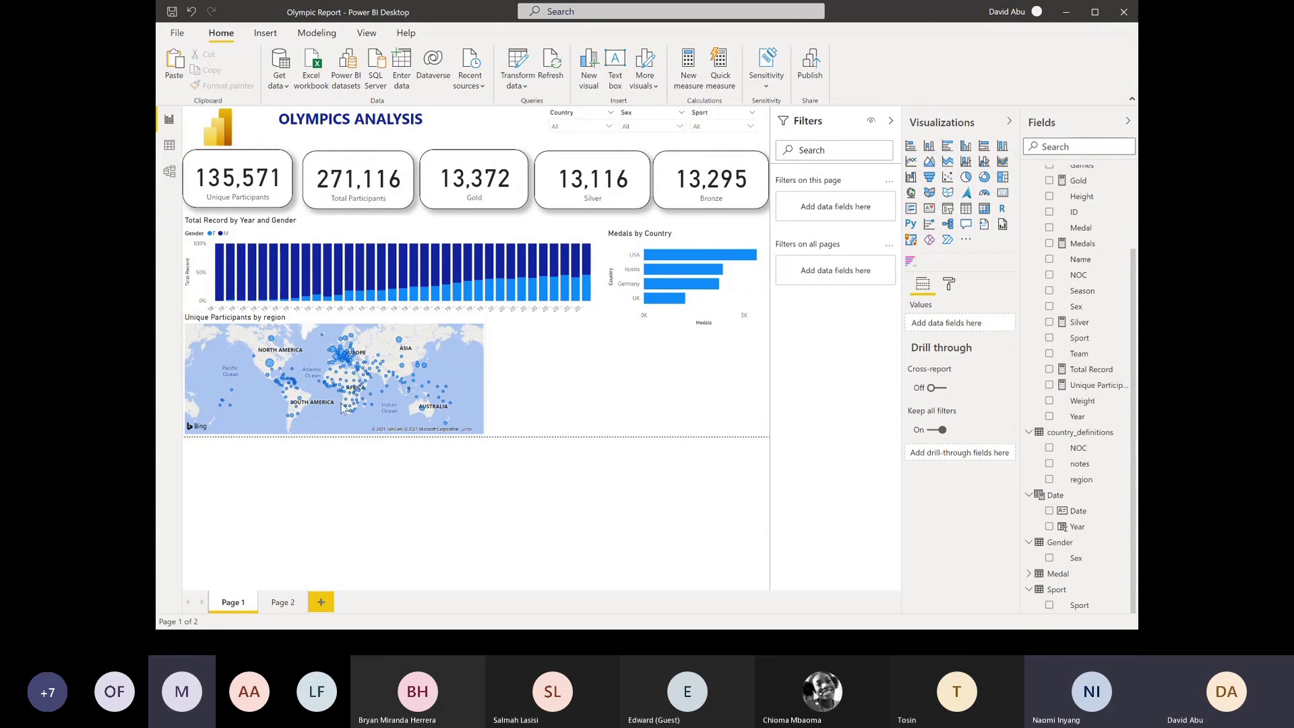
{"action": "mouse_move", "coordinate": [241, 194]}
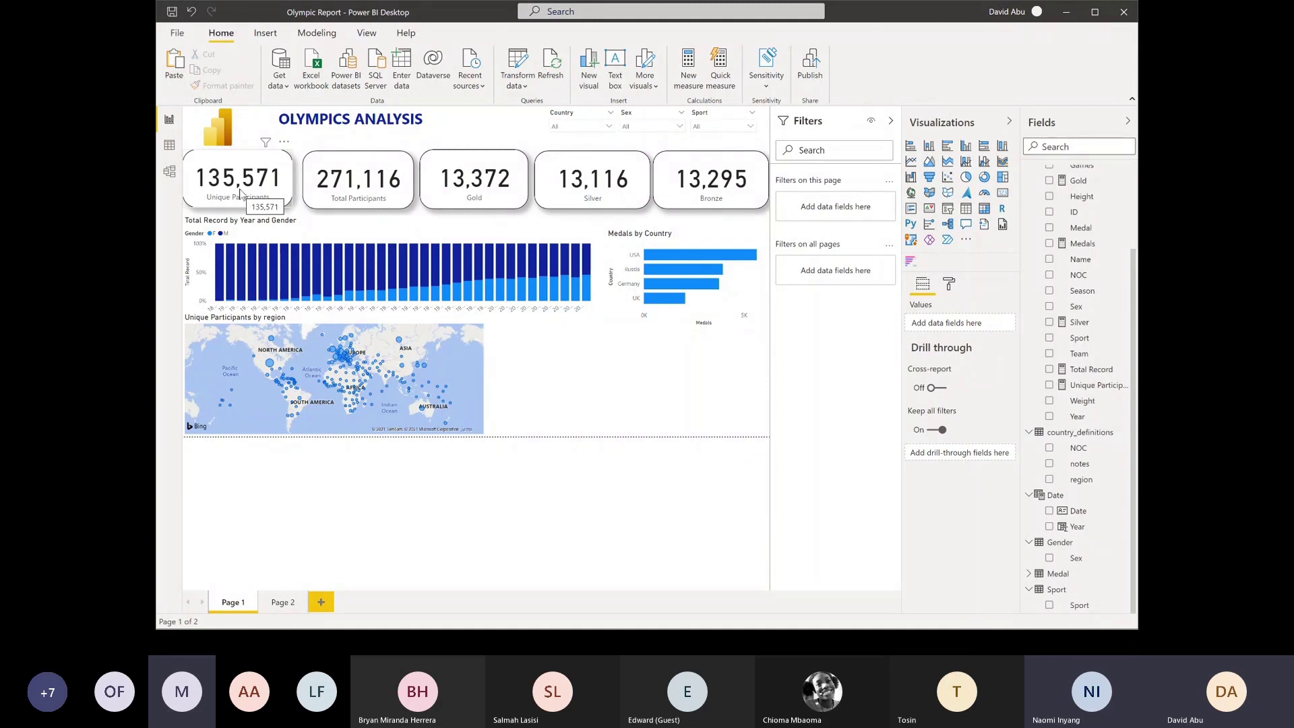
Deselect the medals bar chart and collapse the Filters and Visualizations panes to enlarge the report canvas
{"action": "left_click", "coordinate": [626, 239]}
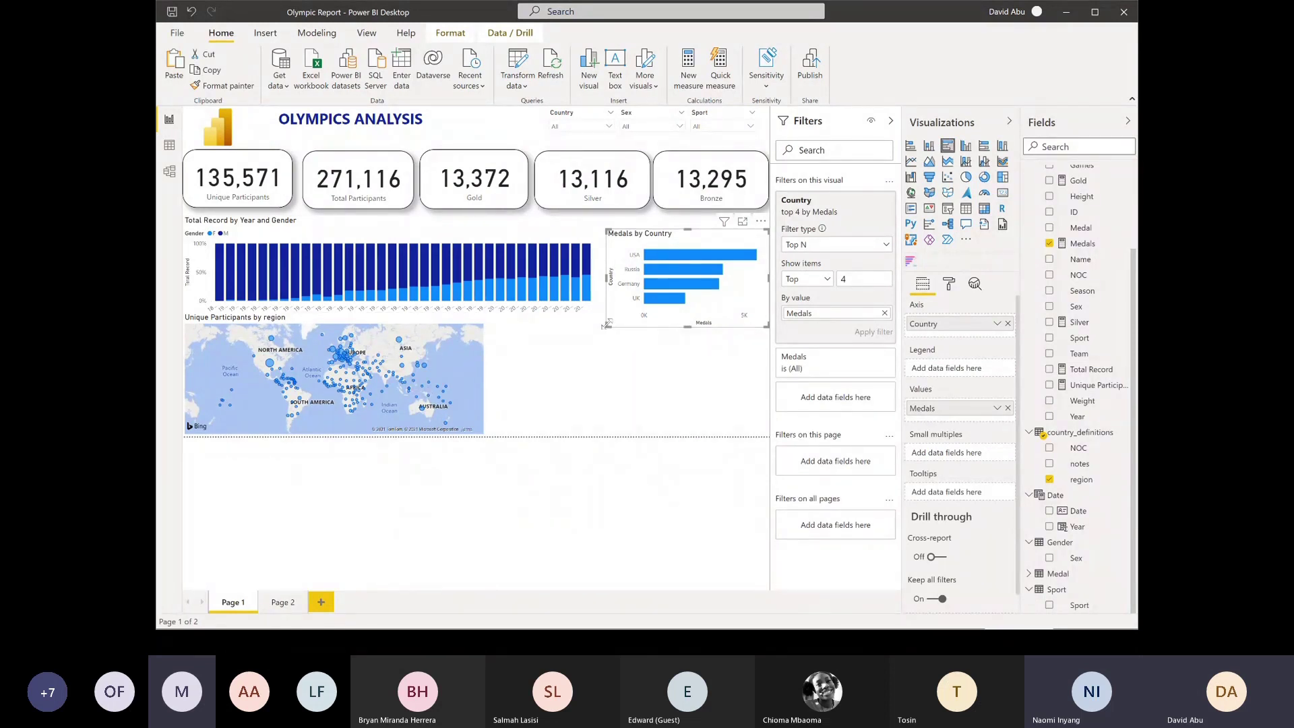
{"action": "left_click", "coordinate": [557, 365]}
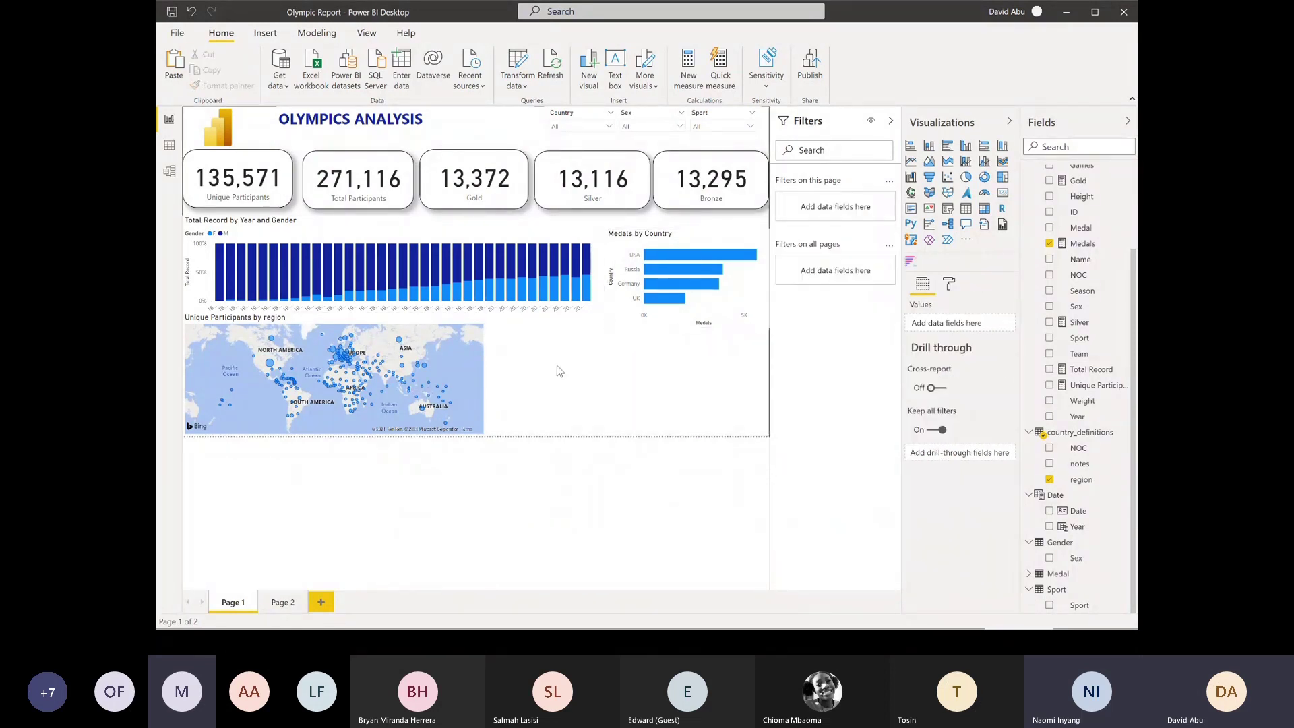
{"action": "left_click", "coordinate": [892, 123]}
{"action": "left_click", "coordinate": [1007, 124]}
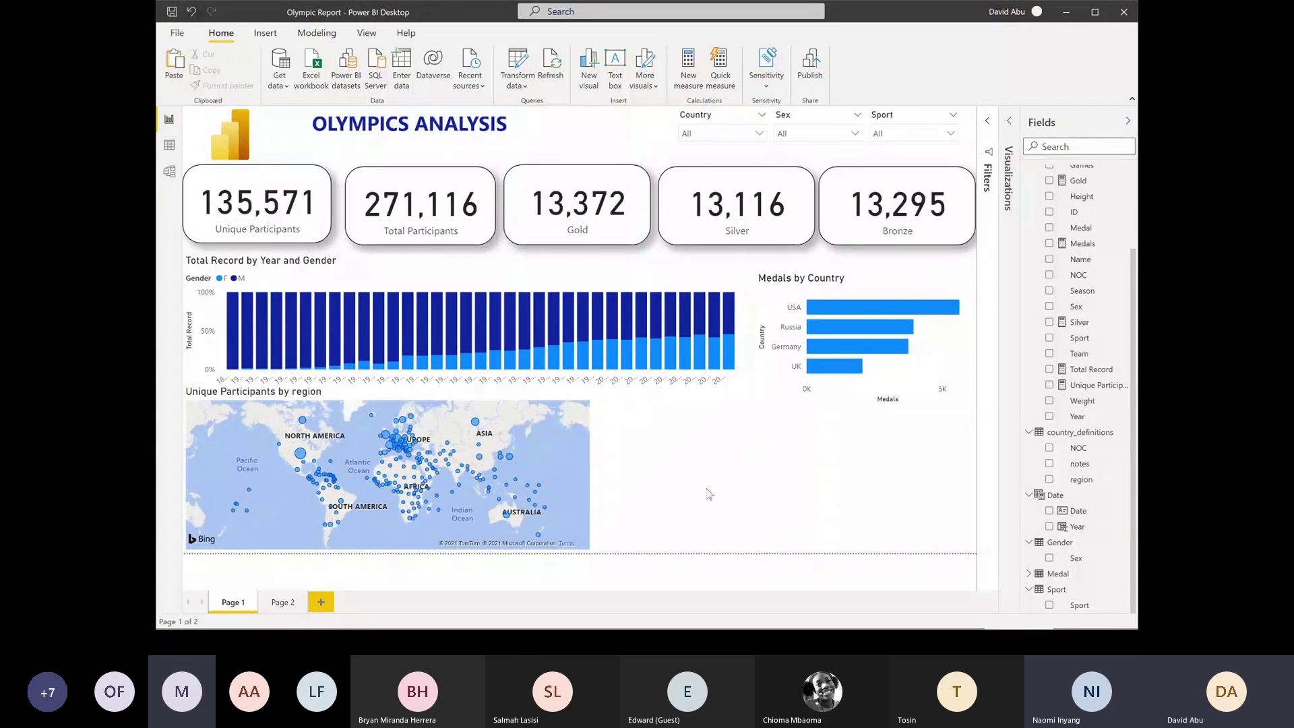
Create a table of Medals by Sport beside the map and sort it by Medals
{"action": "left_click", "coordinate": [1051, 606]}
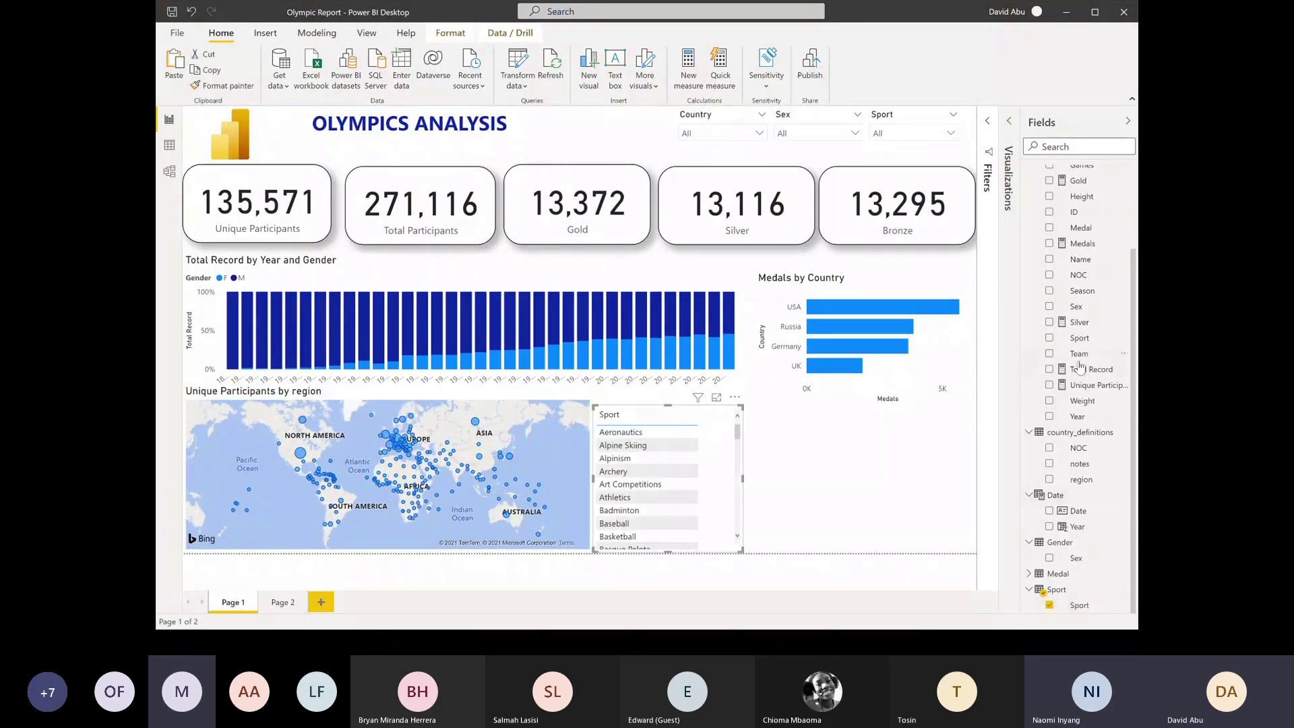
{"action": "left_click", "coordinate": [1049, 244]}
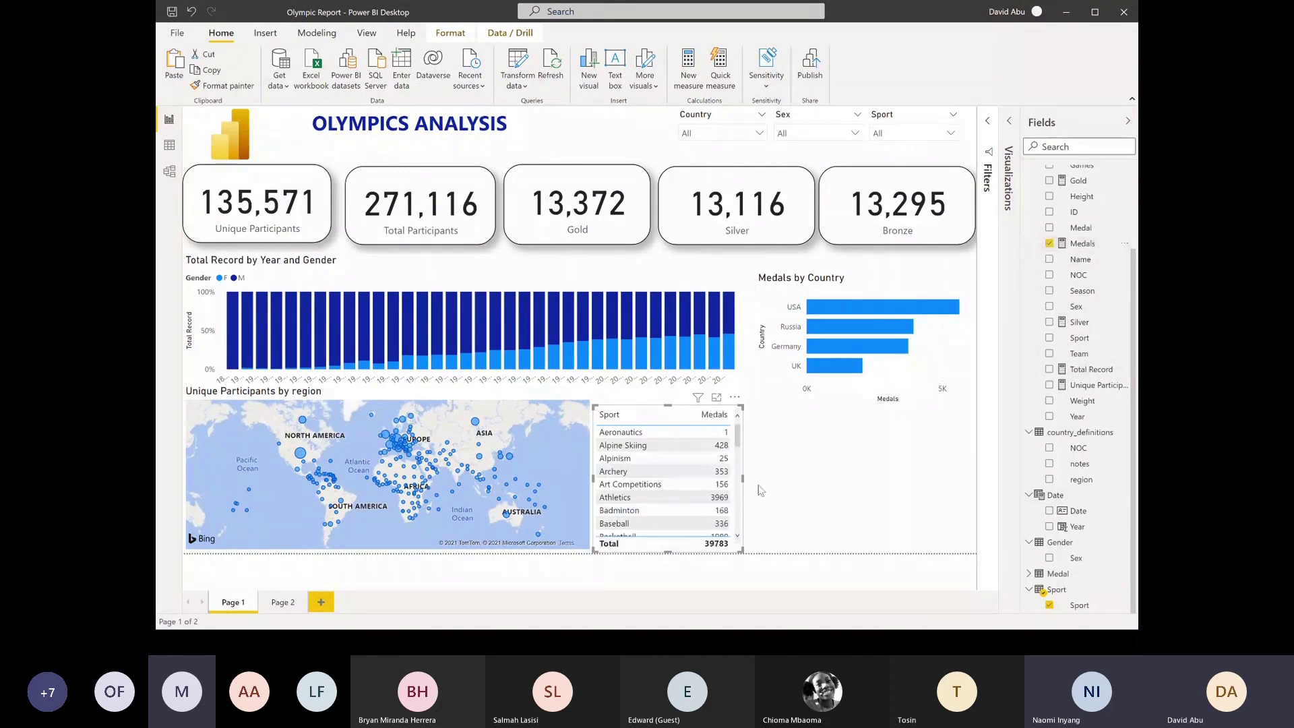
{"action": "left_click", "coordinate": [735, 398]}
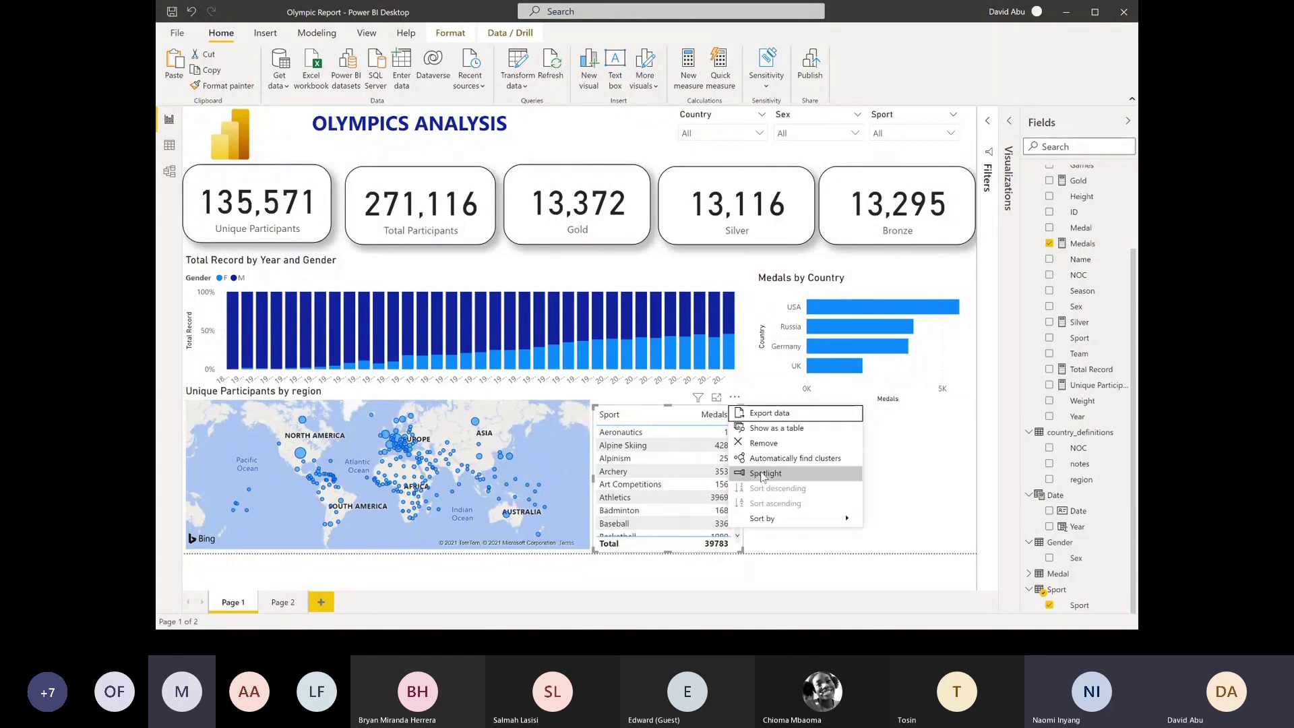
{"action": "mouse_move", "coordinate": [795, 518]}
{"action": "left_click", "coordinate": [903, 540]}
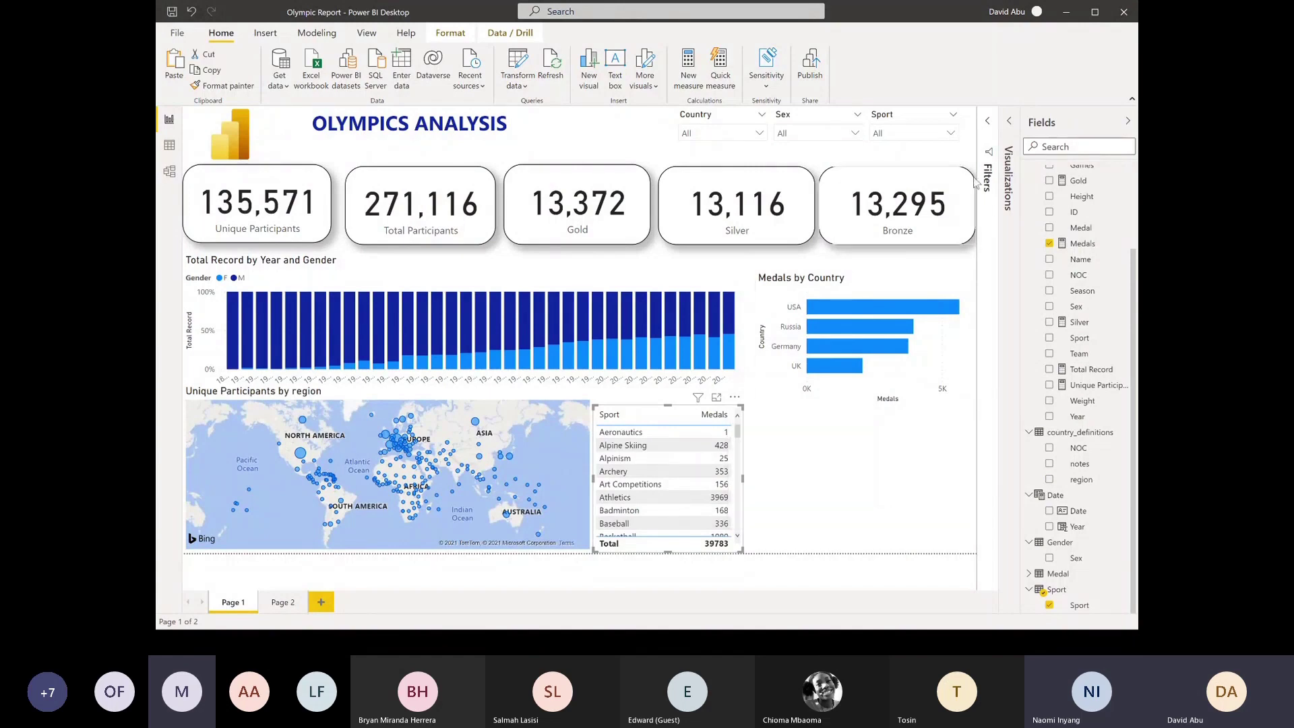
Convert the Sport and Medals table into a stacked bar chart and widen it to the page's right edge
{"action": "left_click", "coordinate": [1009, 136]}
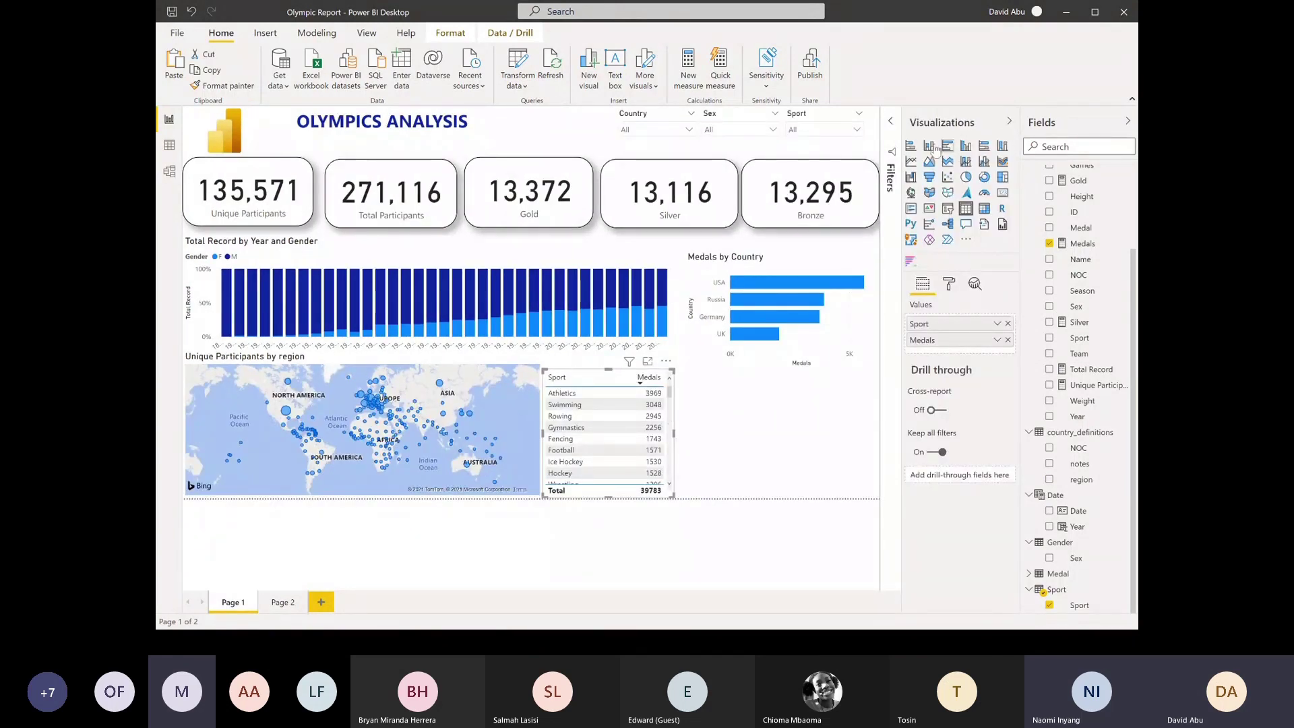
{"action": "left_click", "coordinate": [911, 146]}
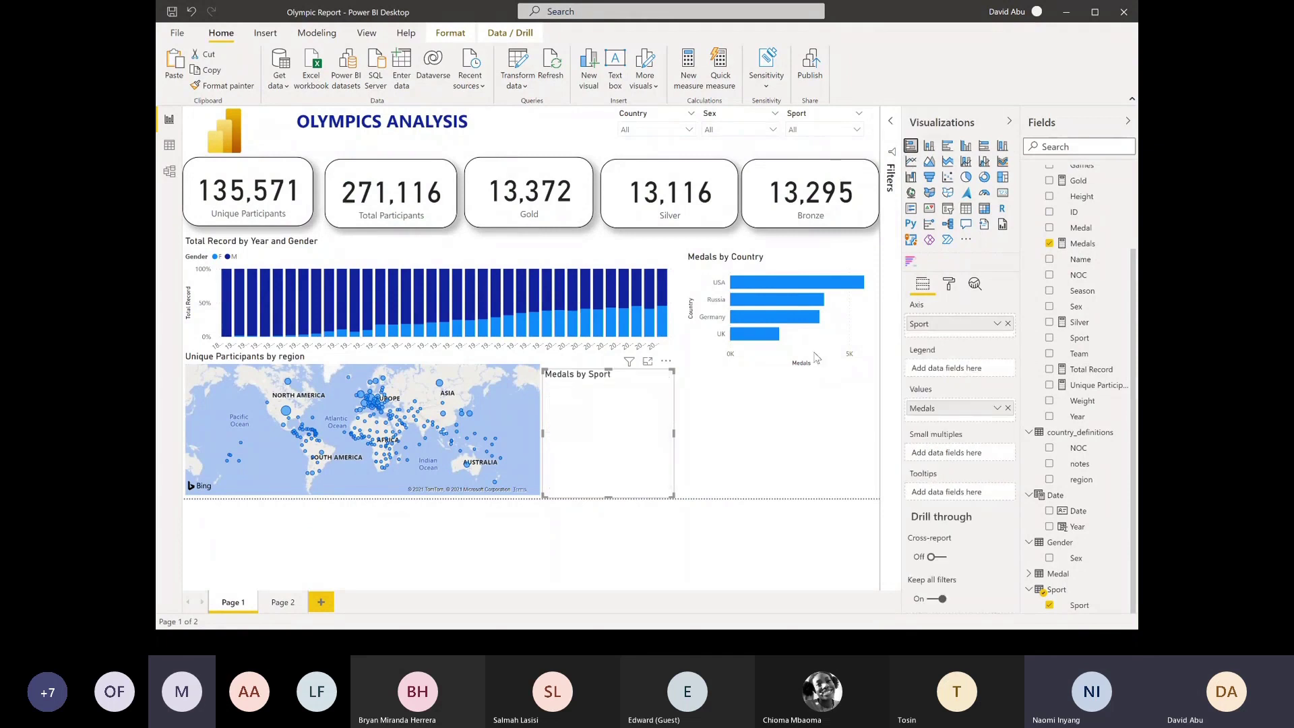
{"action": "left_click", "coordinate": [678, 379]}
{"action": "left_click", "coordinate": [671, 377]}
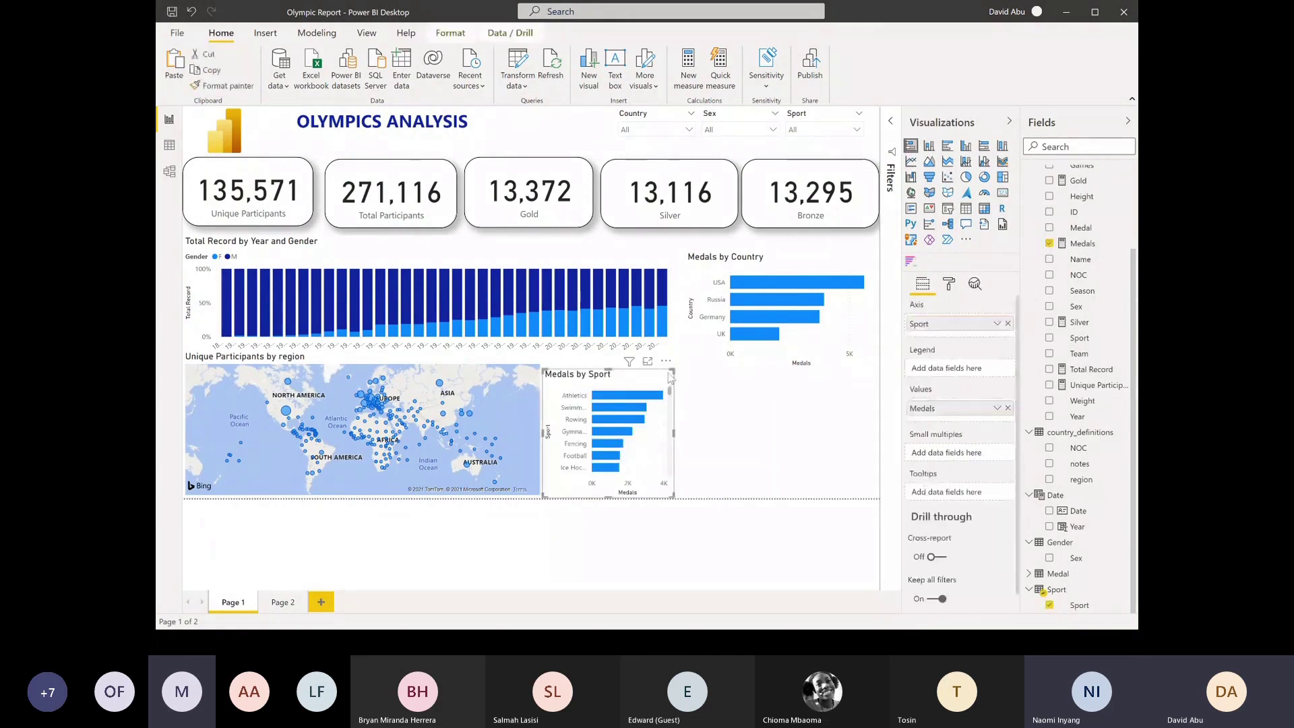
{"action": "left_click_drag", "start_coordinate": [671, 378], "coordinate": [880, 383]}
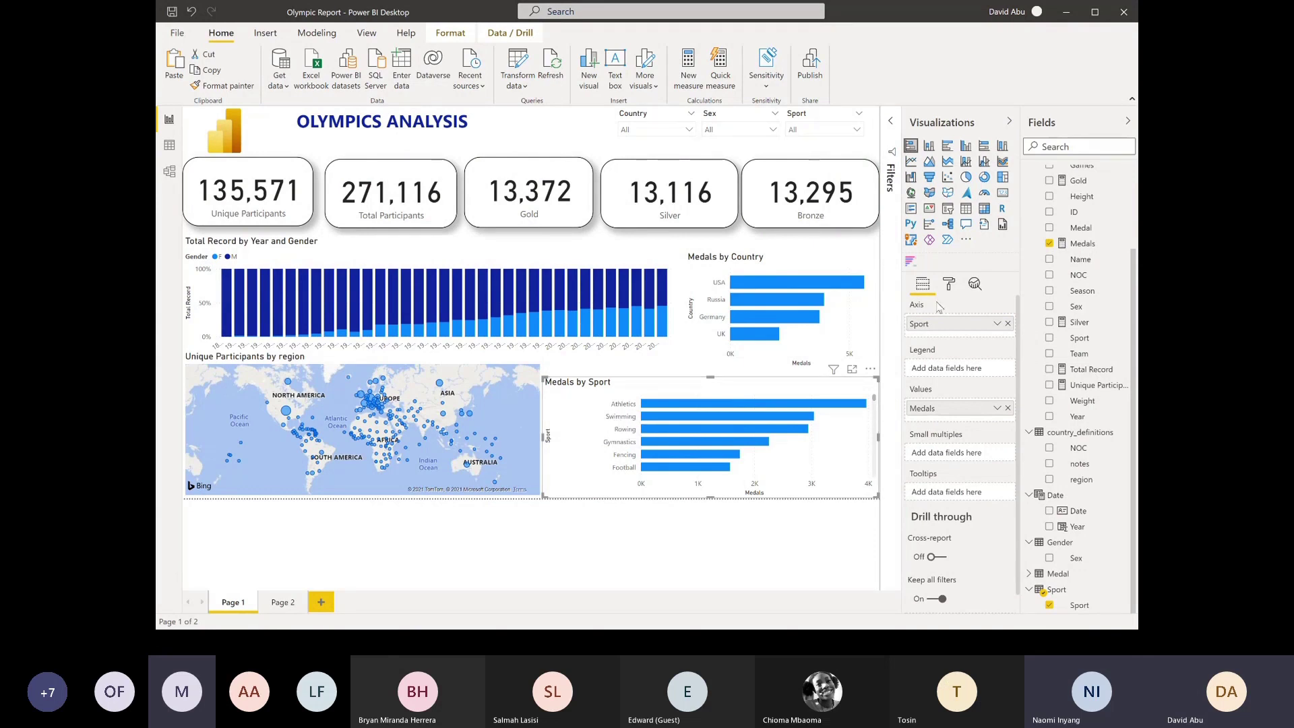
Turn on data labels for the Medals by Sport chart and extend its top edge up to the charts above
{"action": "left_click", "coordinate": [949, 284]}
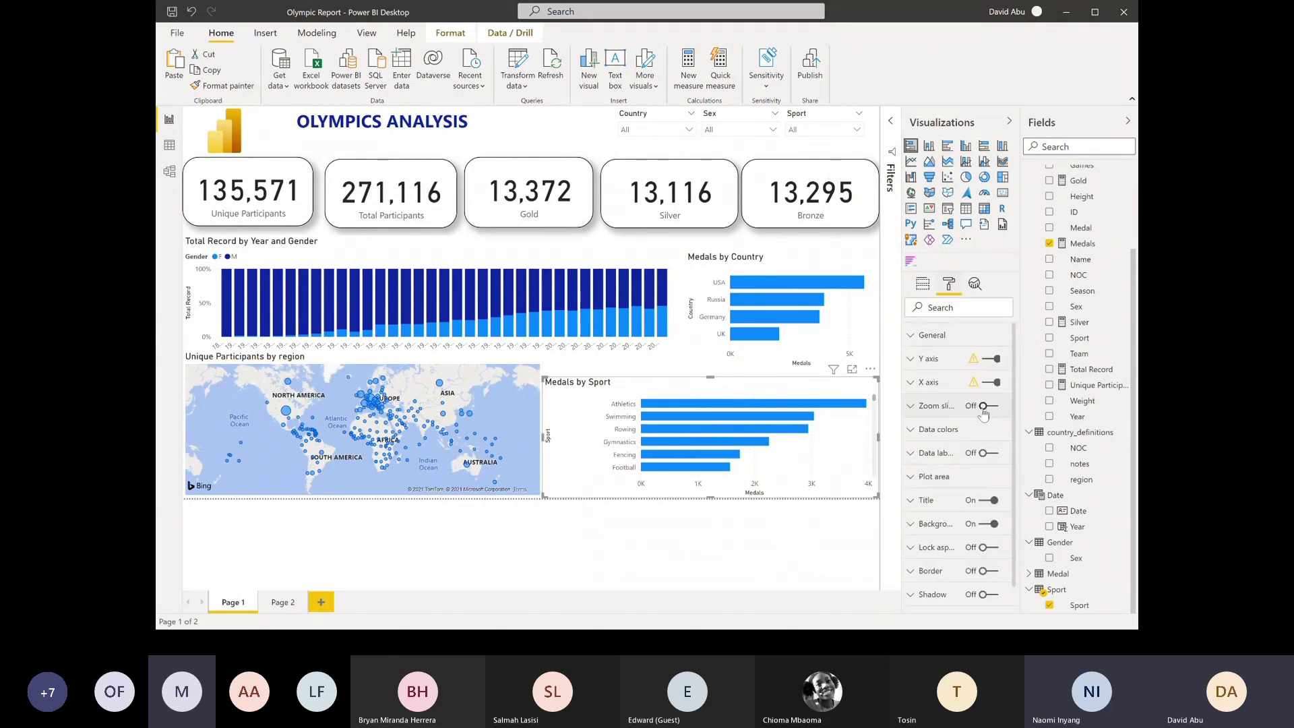
{"action": "left_click", "coordinate": [982, 455]}
{"action": "left_click_drag", "start_coordinate": [545, 379], "coordinate": [546, 361]}
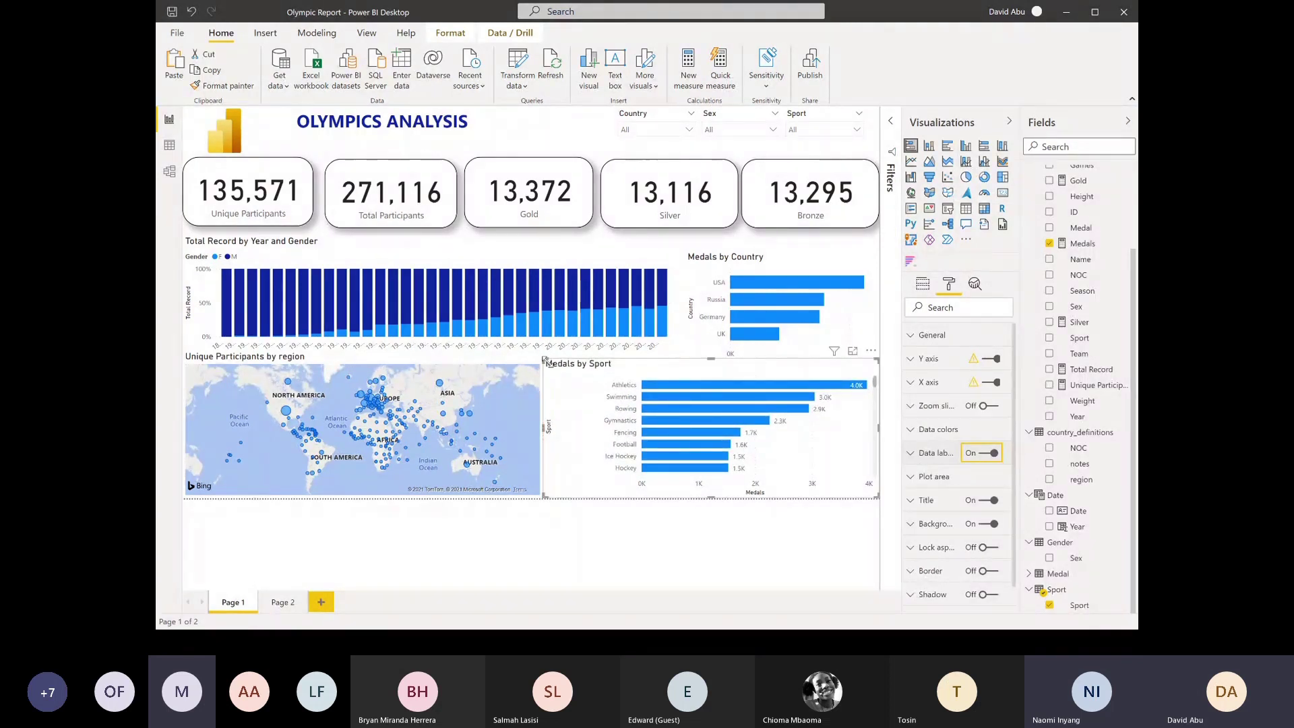
Collapse the Visualizations and Fields panes to review the whole report page, including the Medals by Sport chart
{"action": "left_click", "coordinate": [670, 362]}
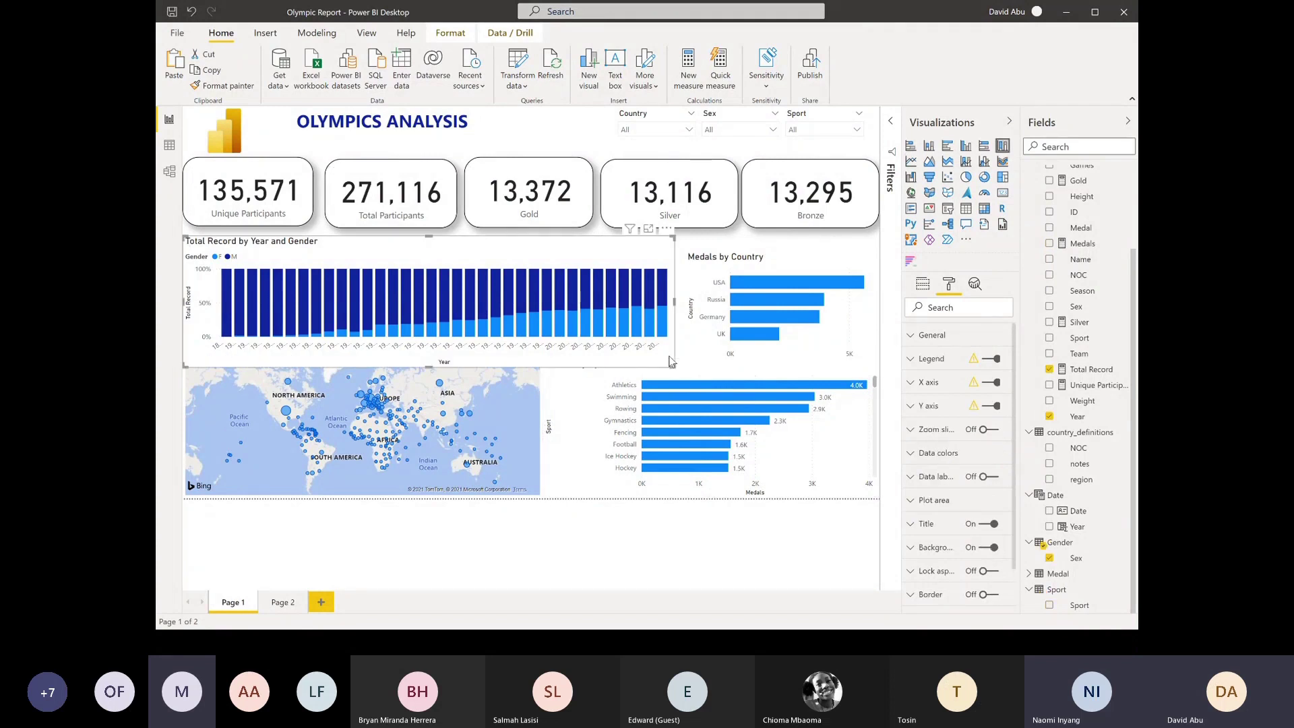
{"action": "left_click", "coordinate": [642, 525]}
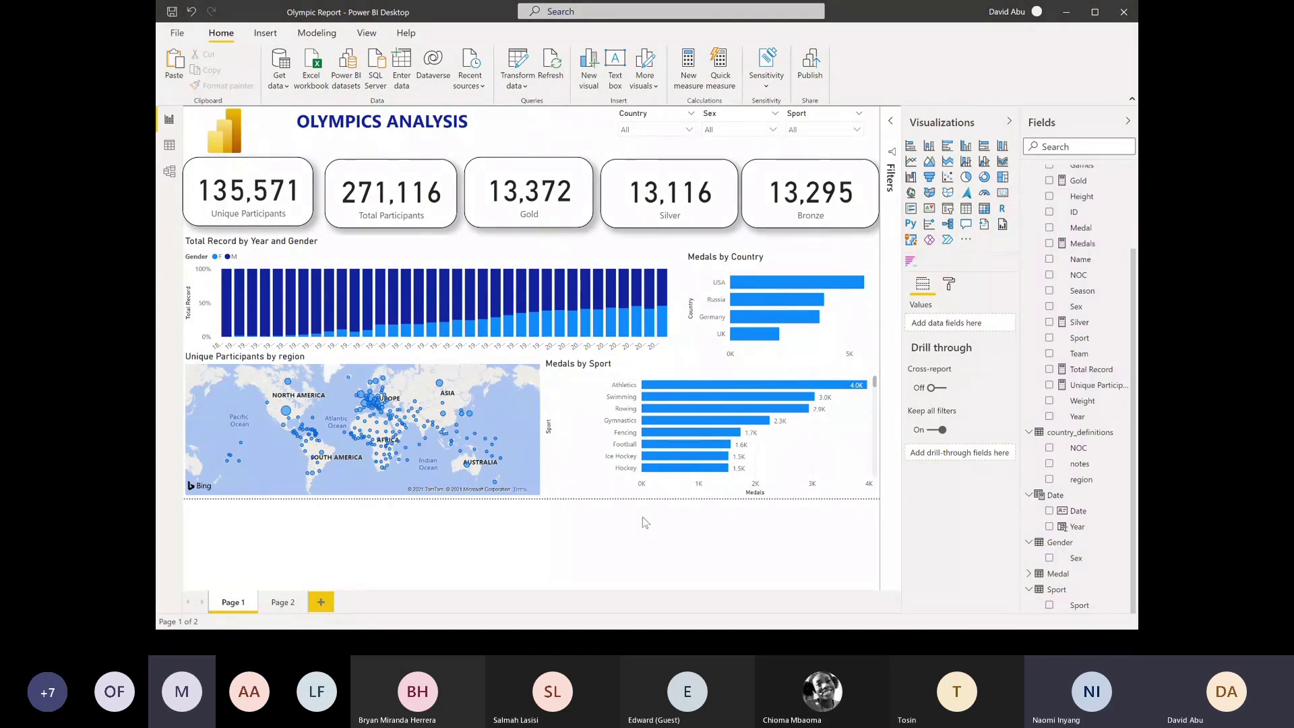
{"action": "left_click", "coordinate": [1011, 122]}
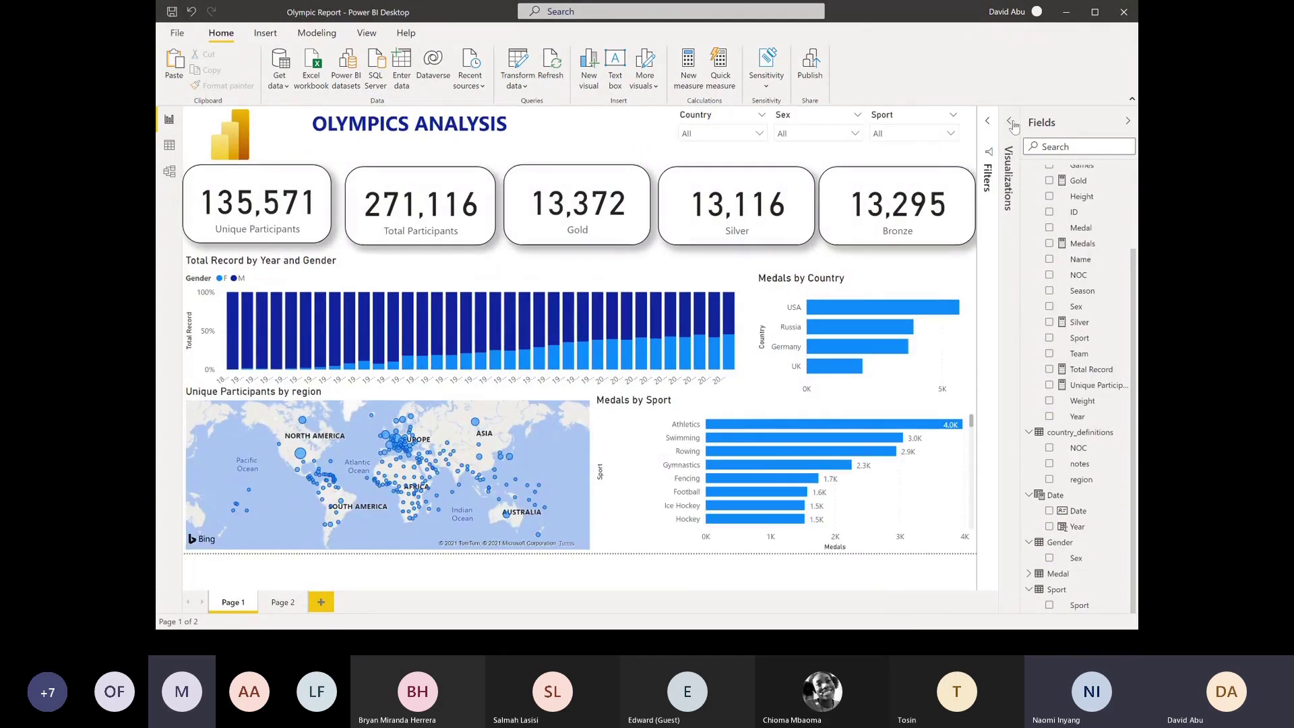
{"action": "left_click", "coordinate": [1125, 124]}
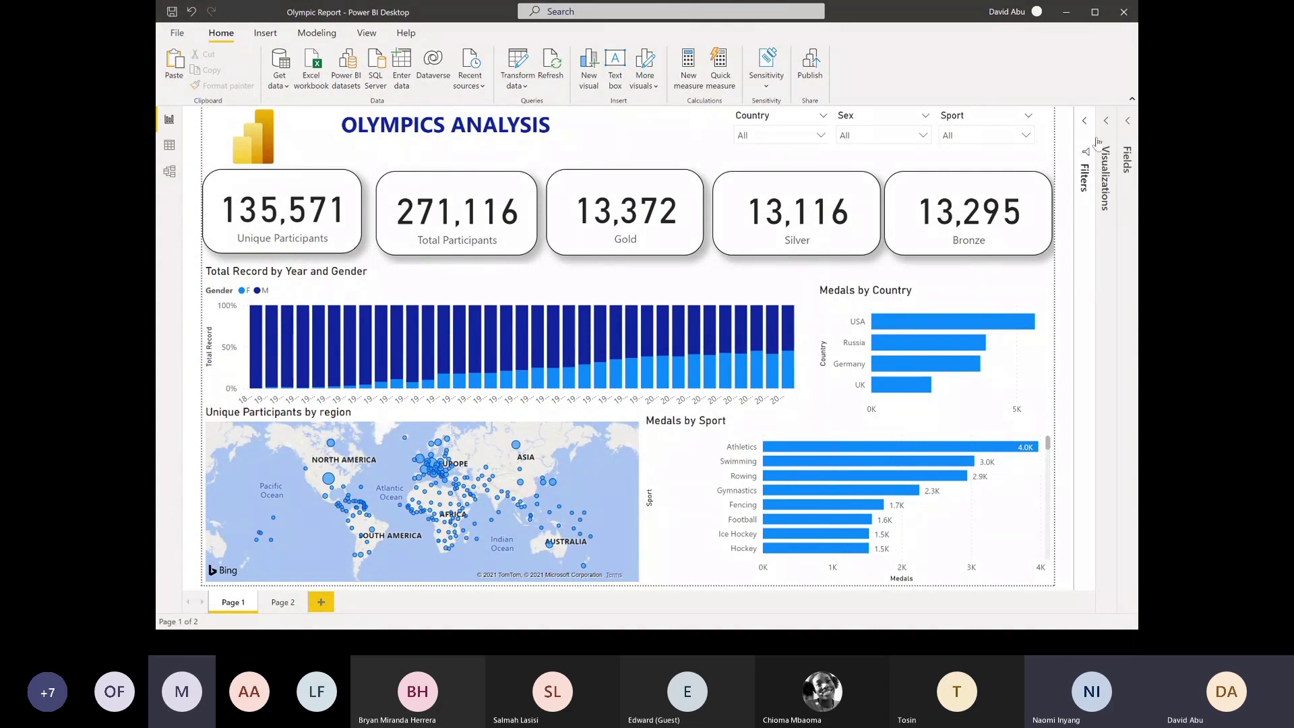
{"action": "left_click", "coordinate": [948, 438]}
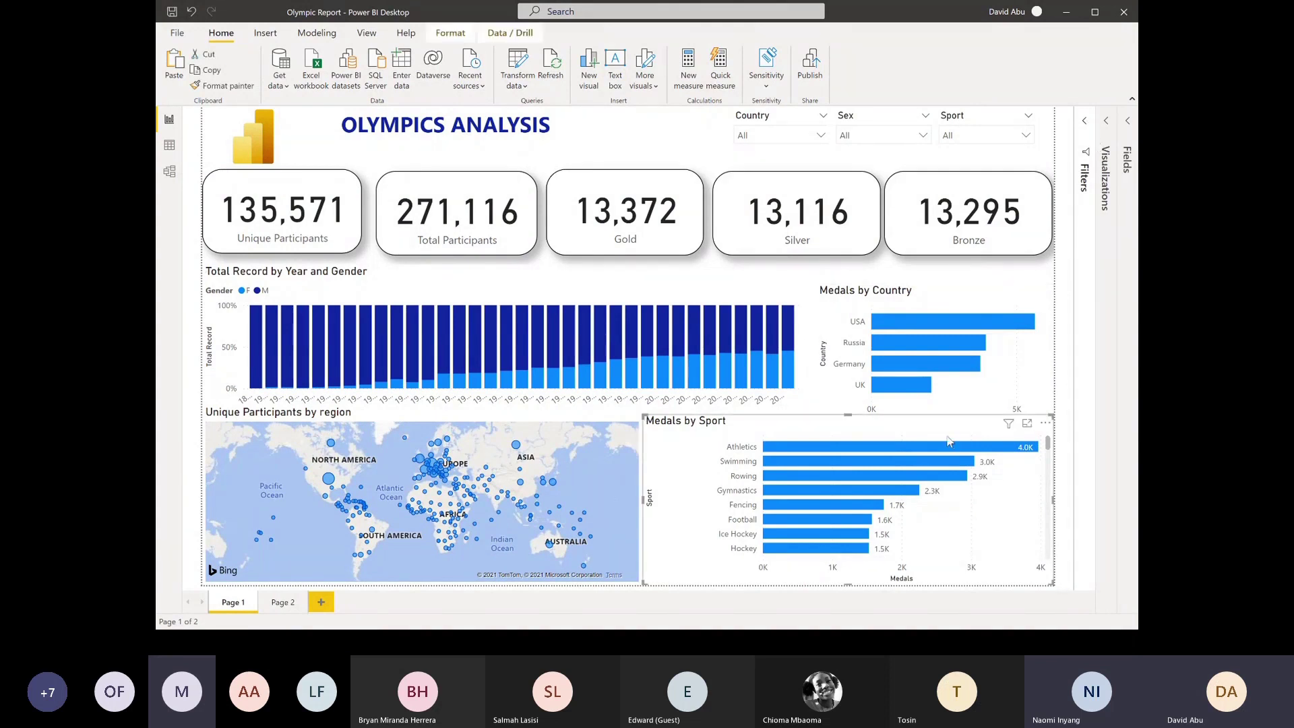
Reopen the side panes and add the Gold and Silver measures to the Medals by Sport chart's values
{"action": "left_click", "coordinate": [1085, 123]}
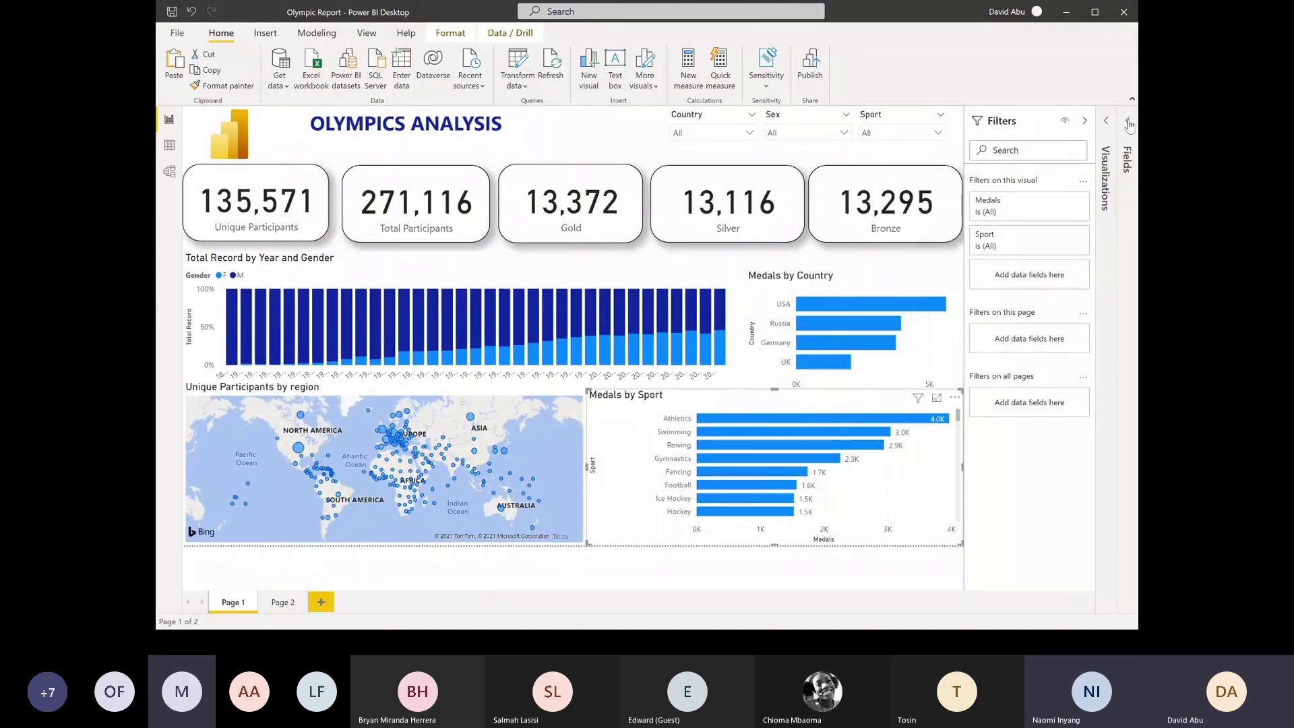
{"action": "left_click", "coordinate": [1129, 123]}
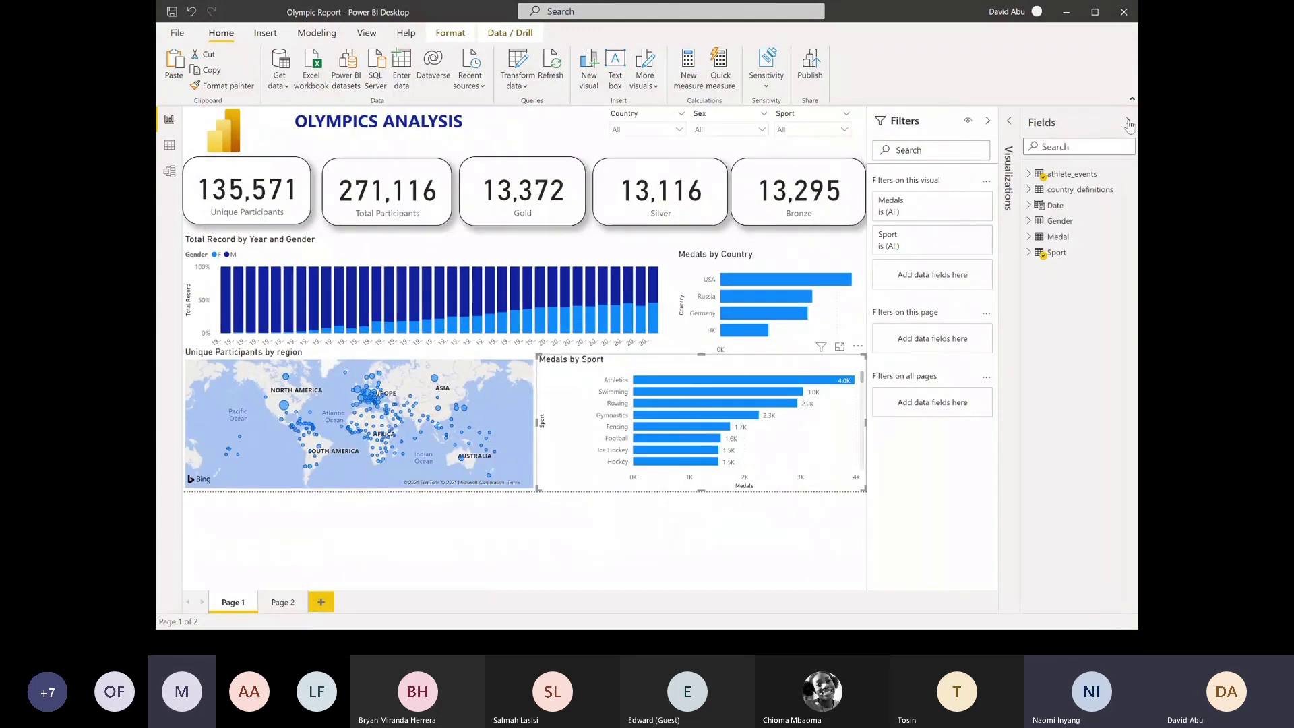
{"action": "left_click", "coordinate": [1029, 173]}
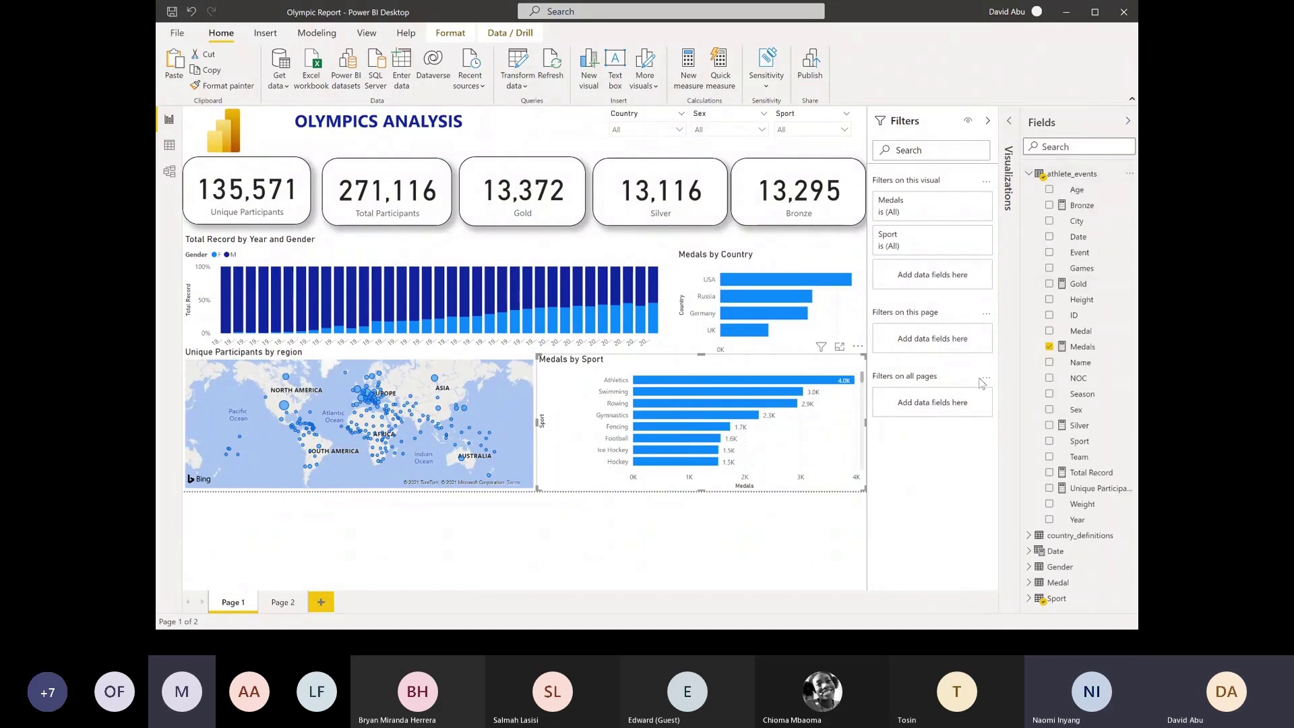
{"action": "left_click", "coordinate": [1010, 123]}
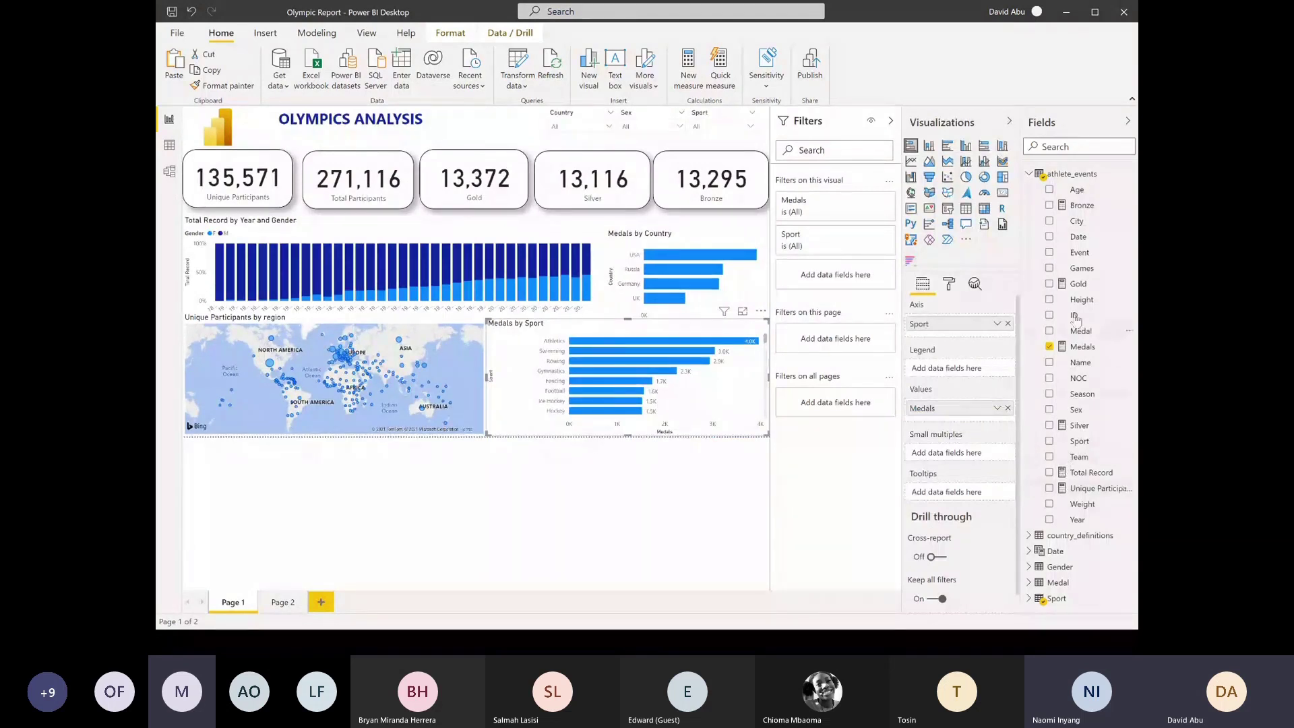
{"action": "left_click_drag", "start_coordinate": [1079, 284], "coordinate": [954, 421]}
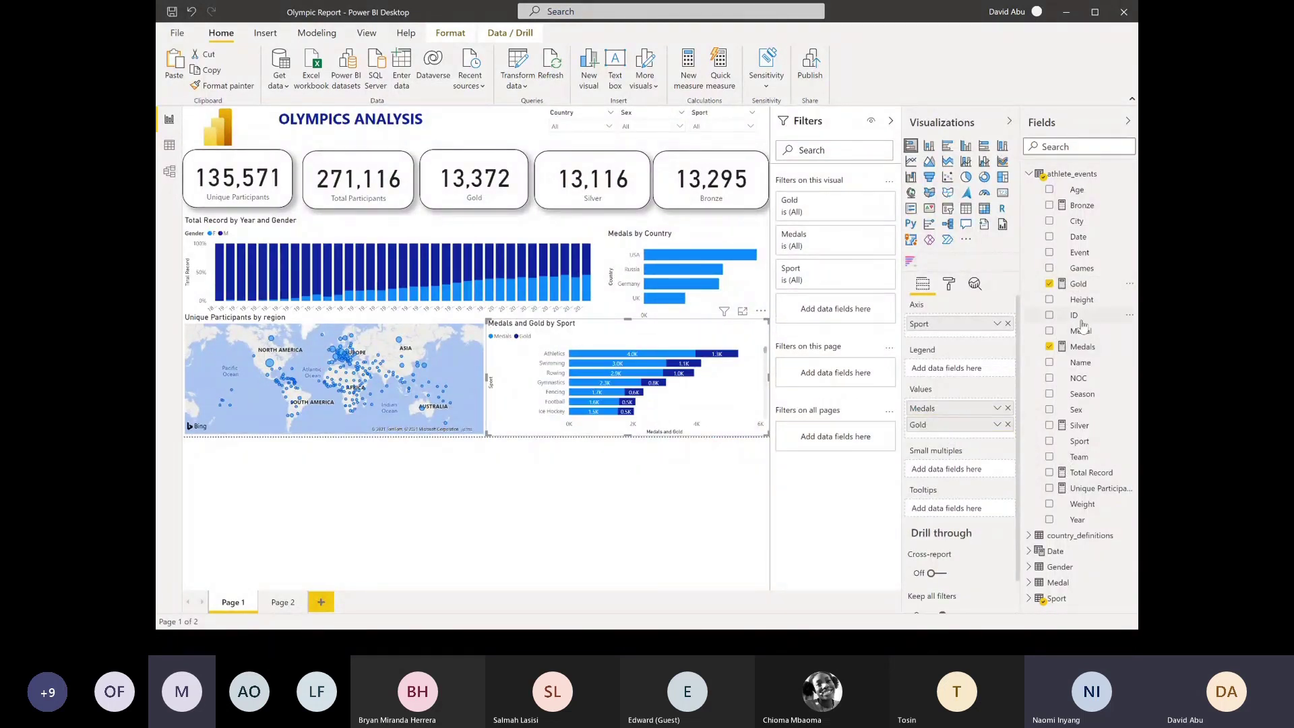
{"action": "left_click_drag", "start_coordinate": [1078, 425], "coordinate": [940, 434]}
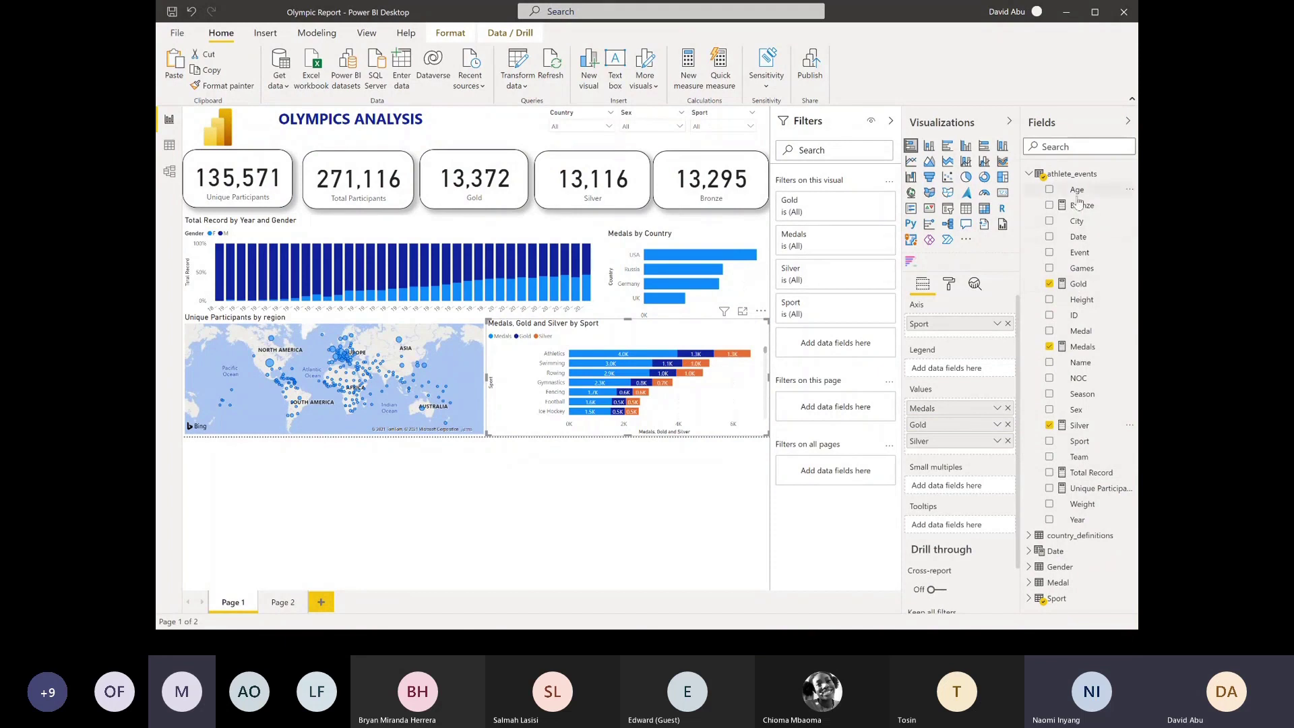
Replace Medals with Bronze in the sport chart's values, keeping Gold and Silver, and turn off its data labels
{"action": "left_click_drag", "start_coordinate": [1078, 202], "coordinate": [925, 459]}
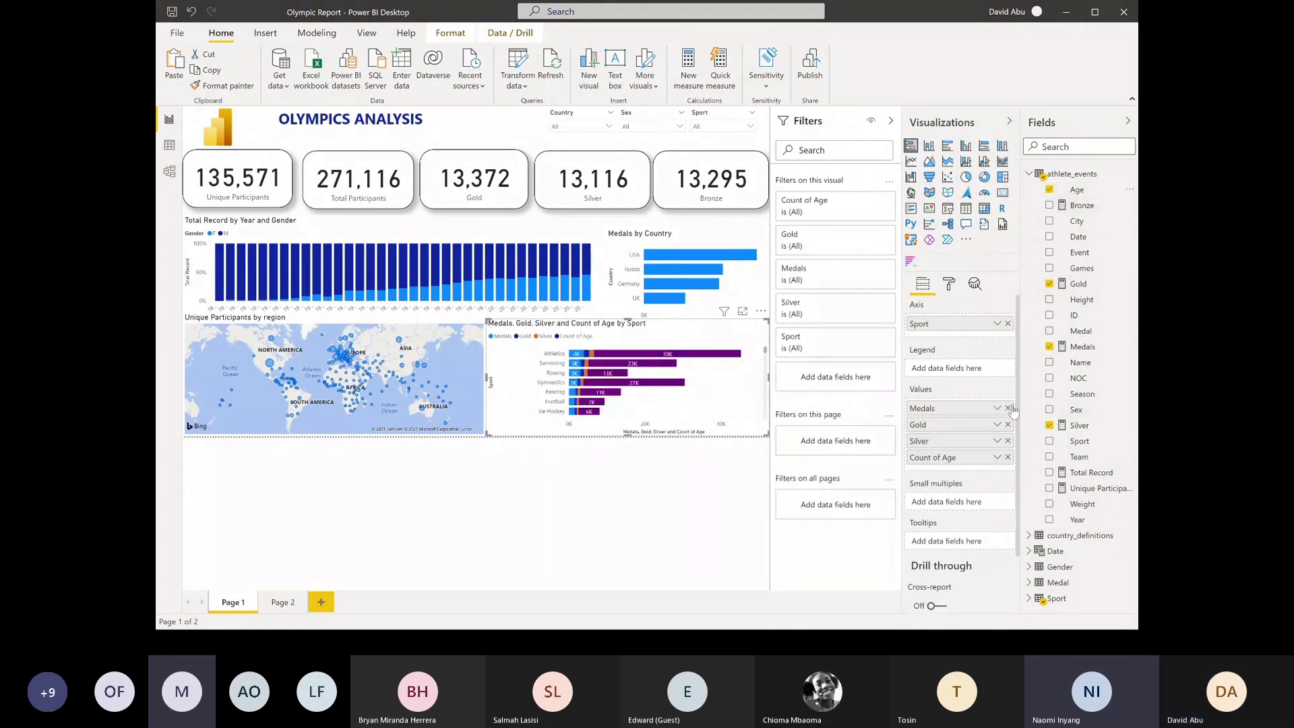
{"action": "left_click", "coordinate": [1009, 408]}
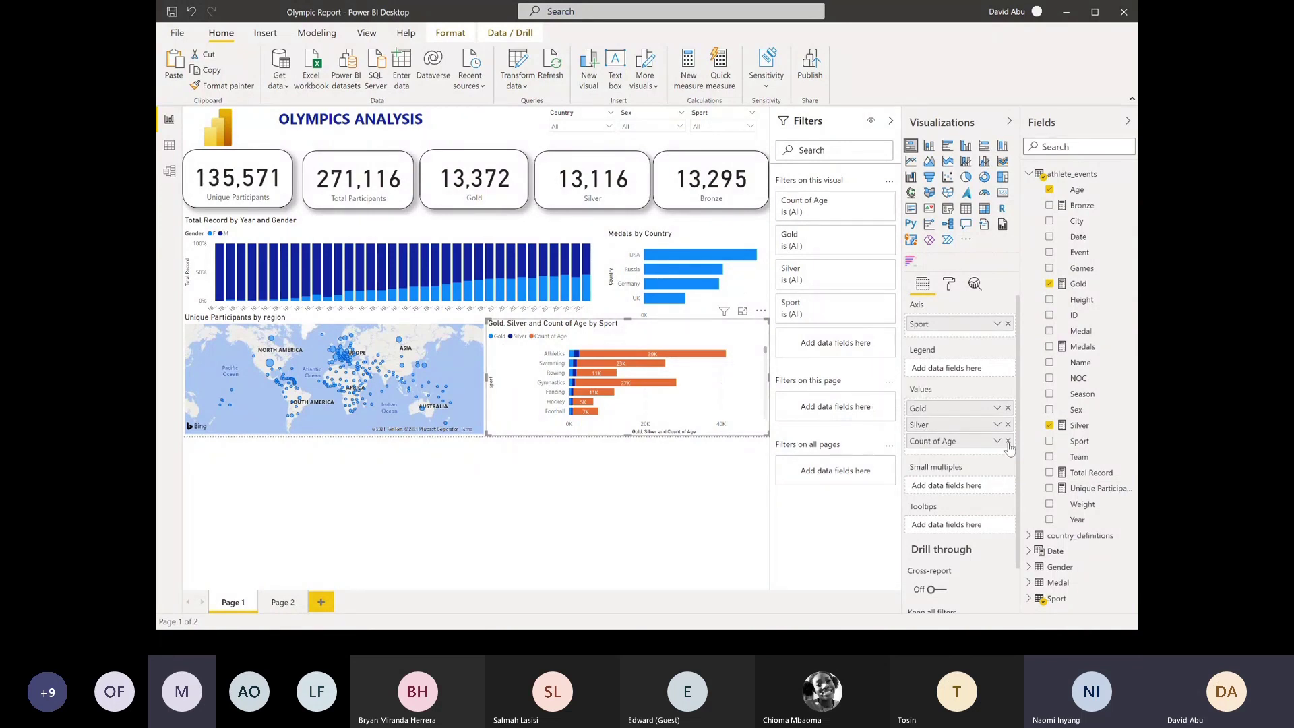
{"action": "left_click", "coordinate": [1009, 441]}
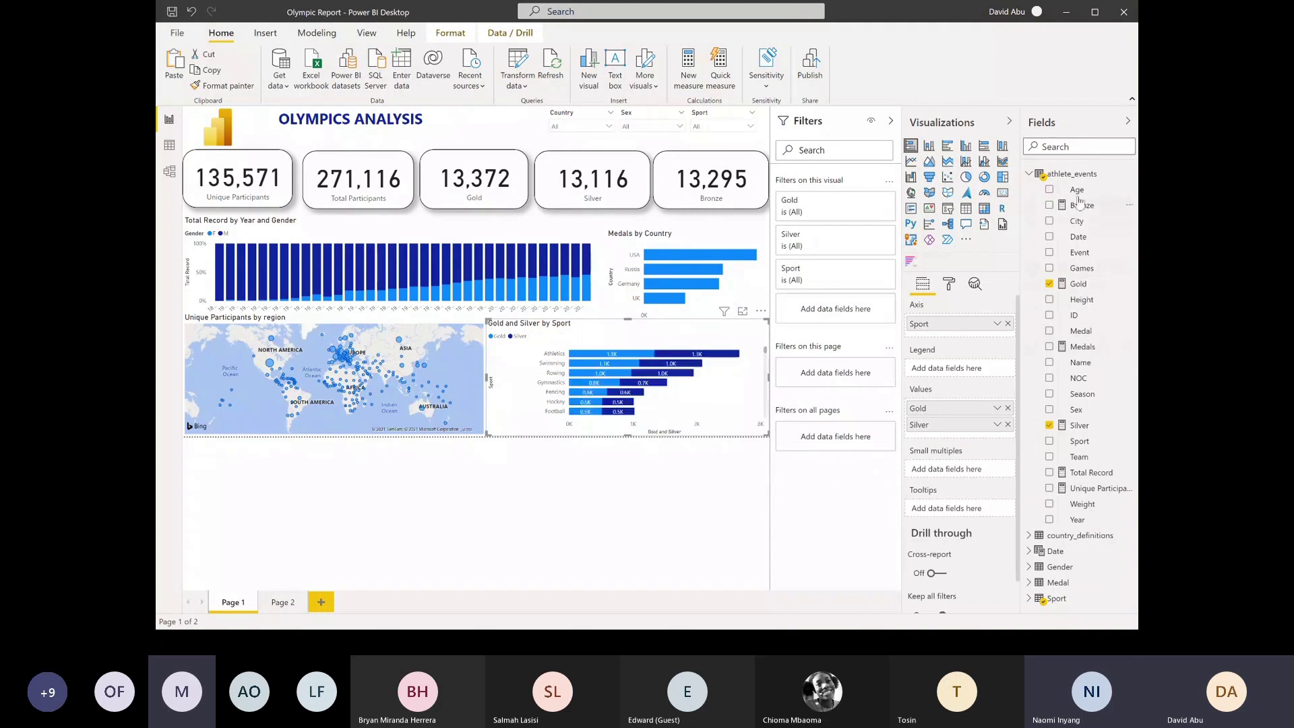
{"action": "left_click_drag", "start_coordinate": [1079, 202], "coordinate": [954, 436]}
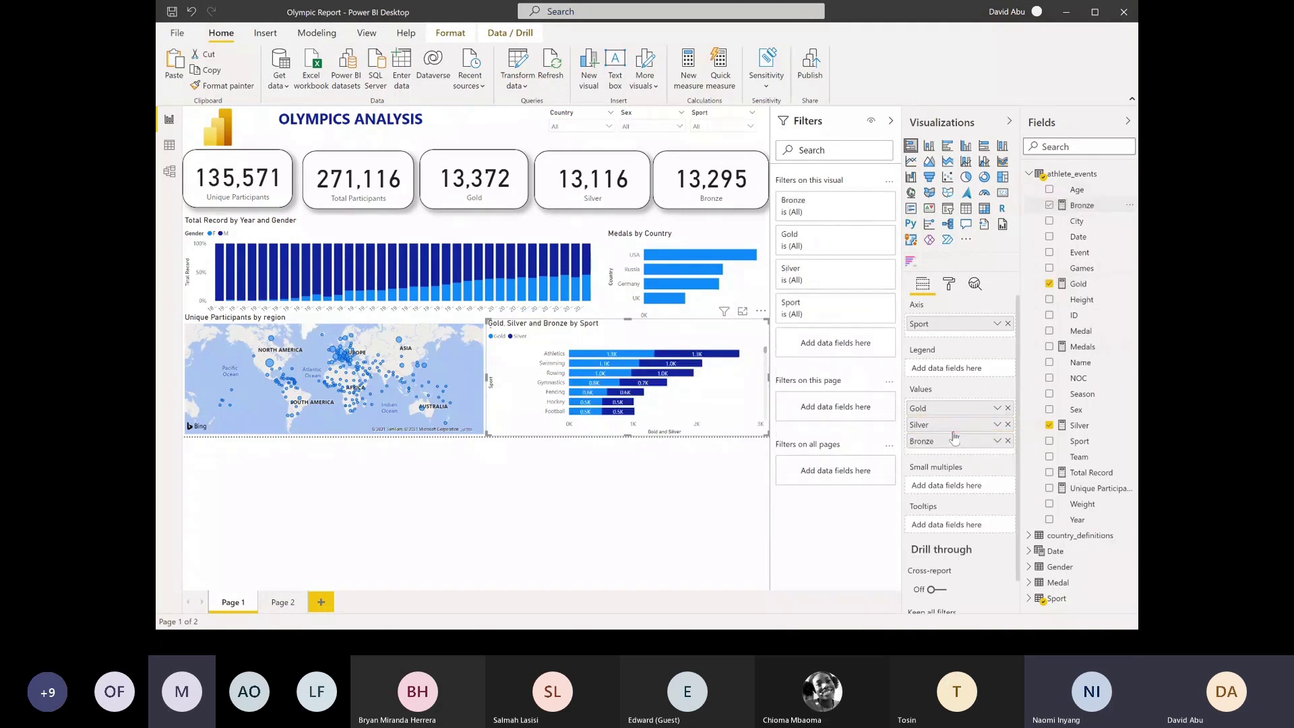
{"action": "left_click", "coordinate": [952, 286]}
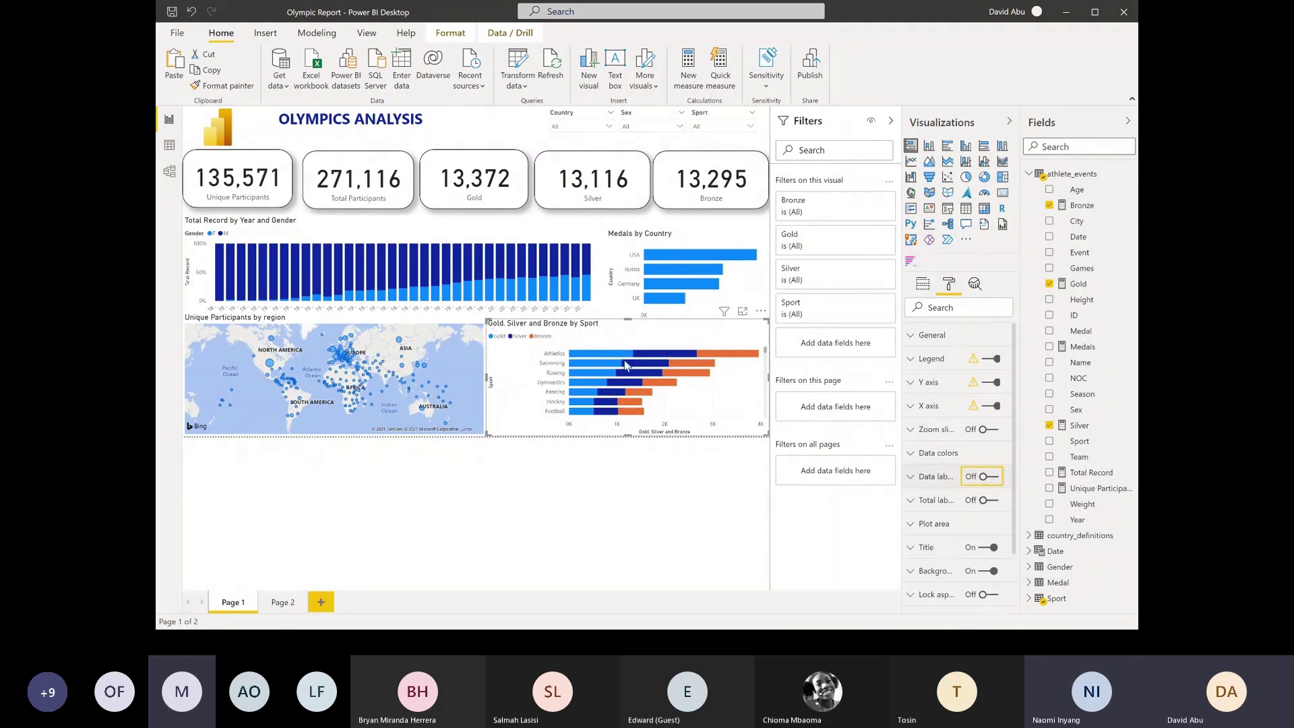
Apply a Top N filter on Sport to the sport chart, showing the top 5 by Medals
{"action": "mouse_move", "coordinate": [676, 384]}
{"action": "left_click", "coordinate": [870, 305]}
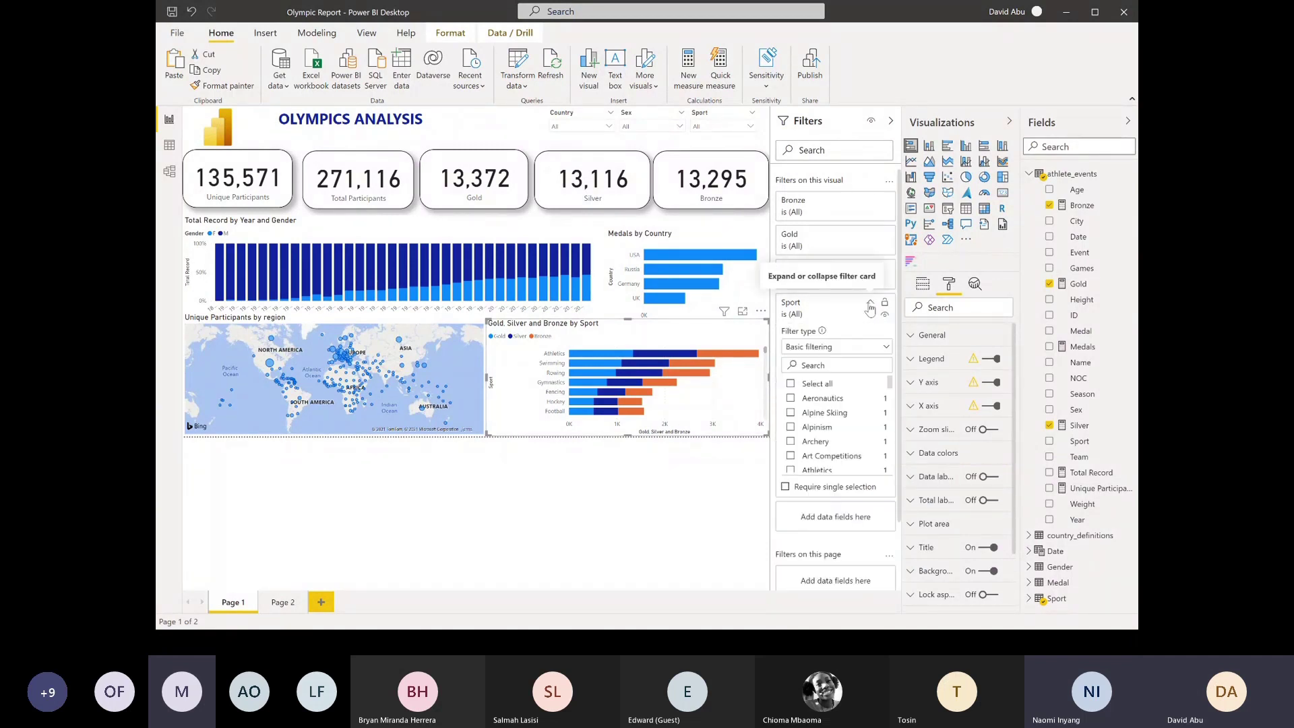
{"action": "left_click", "coordinate": [819, 348]}
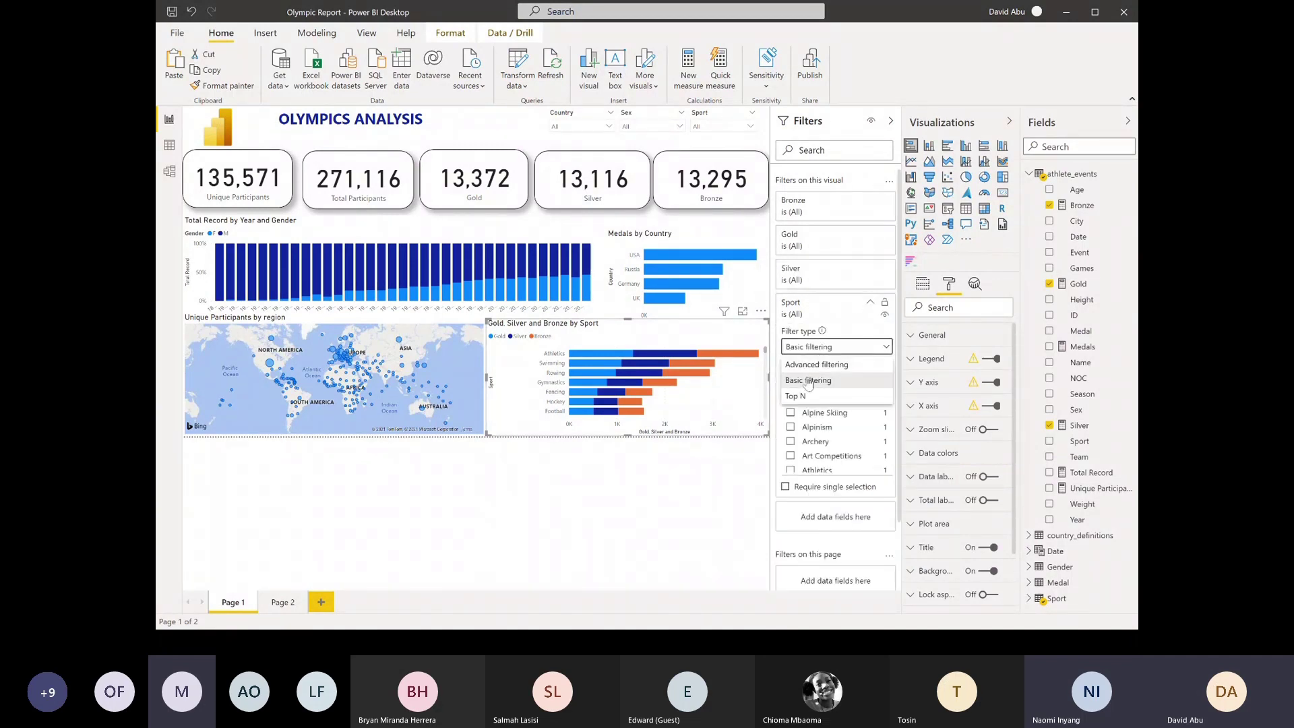
{"action": "left_click", "coordinate": [806, 396]}
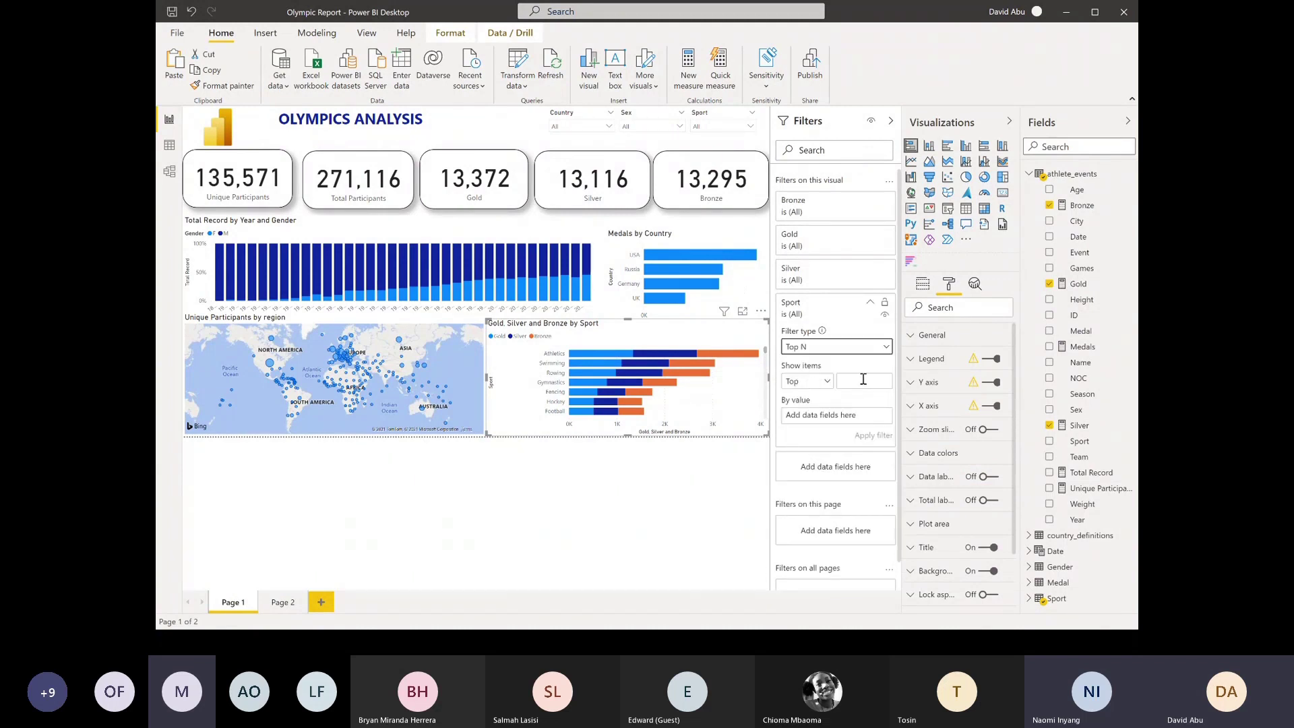
{"action": "left_click", "coordinate": [863, 380]}
{"action": "type", "text": "5"}
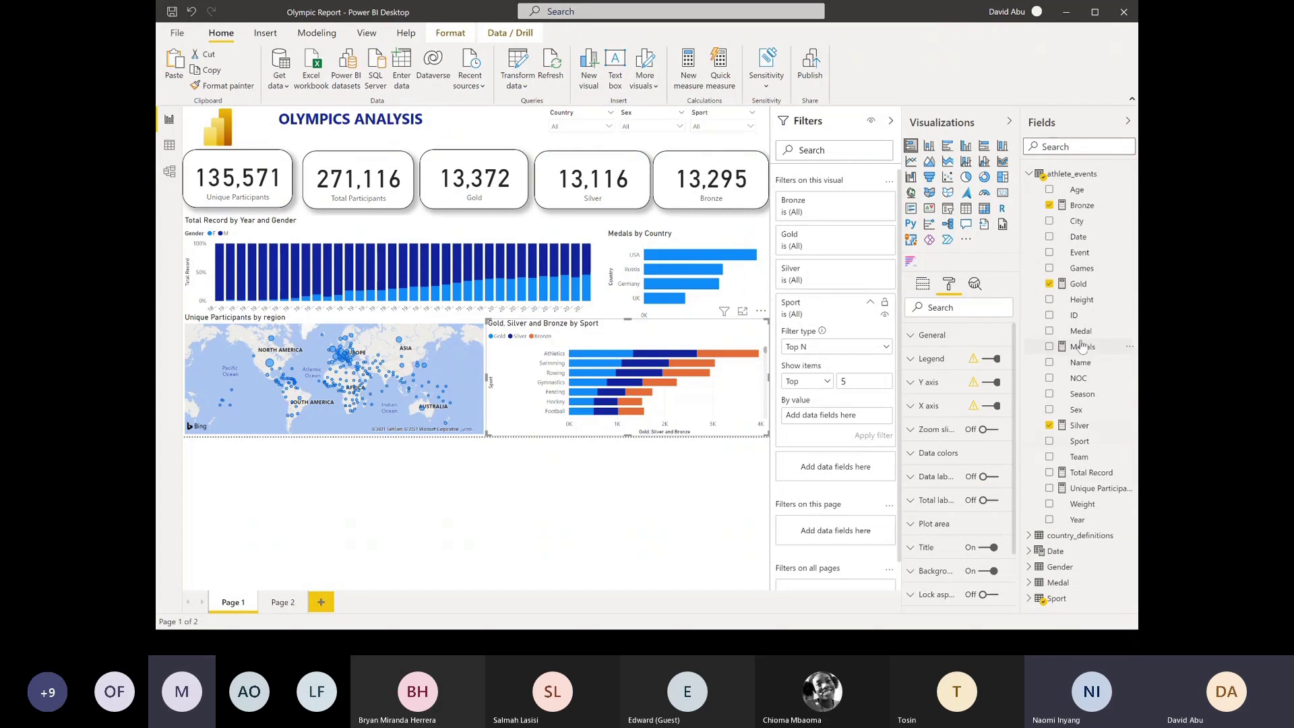
{"action": "left_click_drag", "start_coordinate": [1082, 346], "coordinate": [807, 415]}
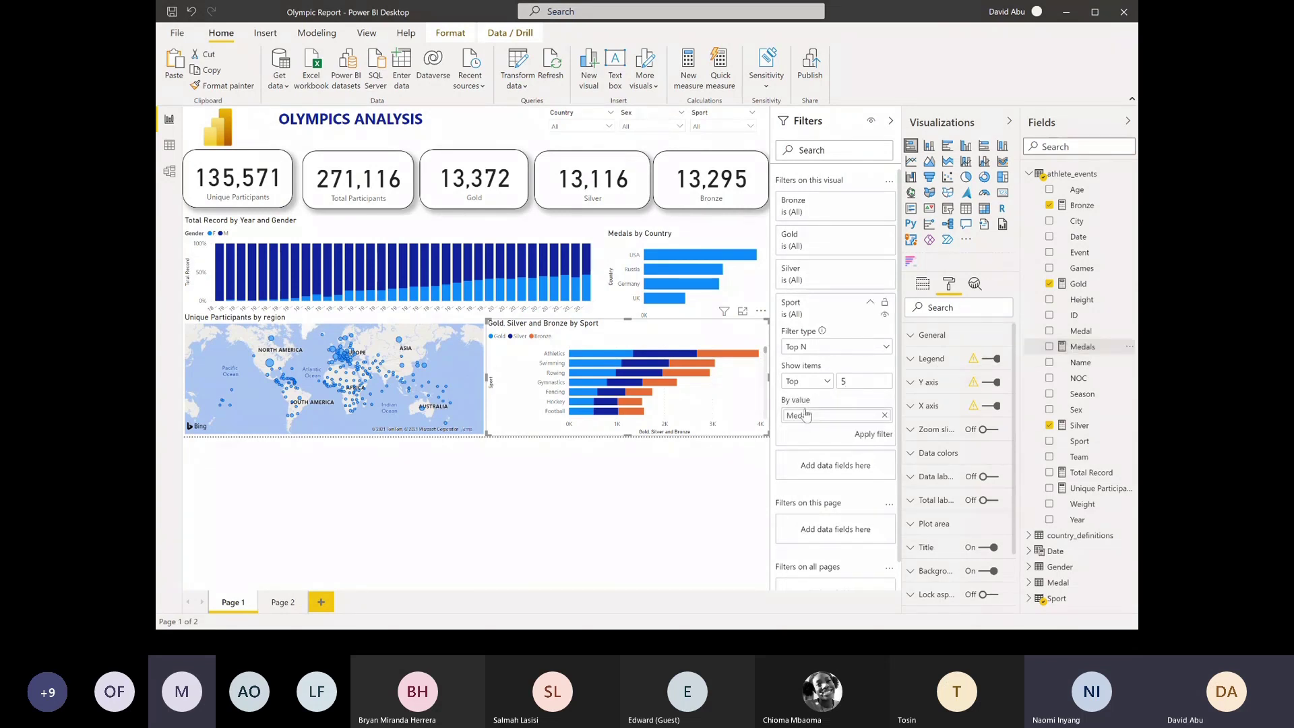
{"action": "left_click", "coordinate": [865, 435]}
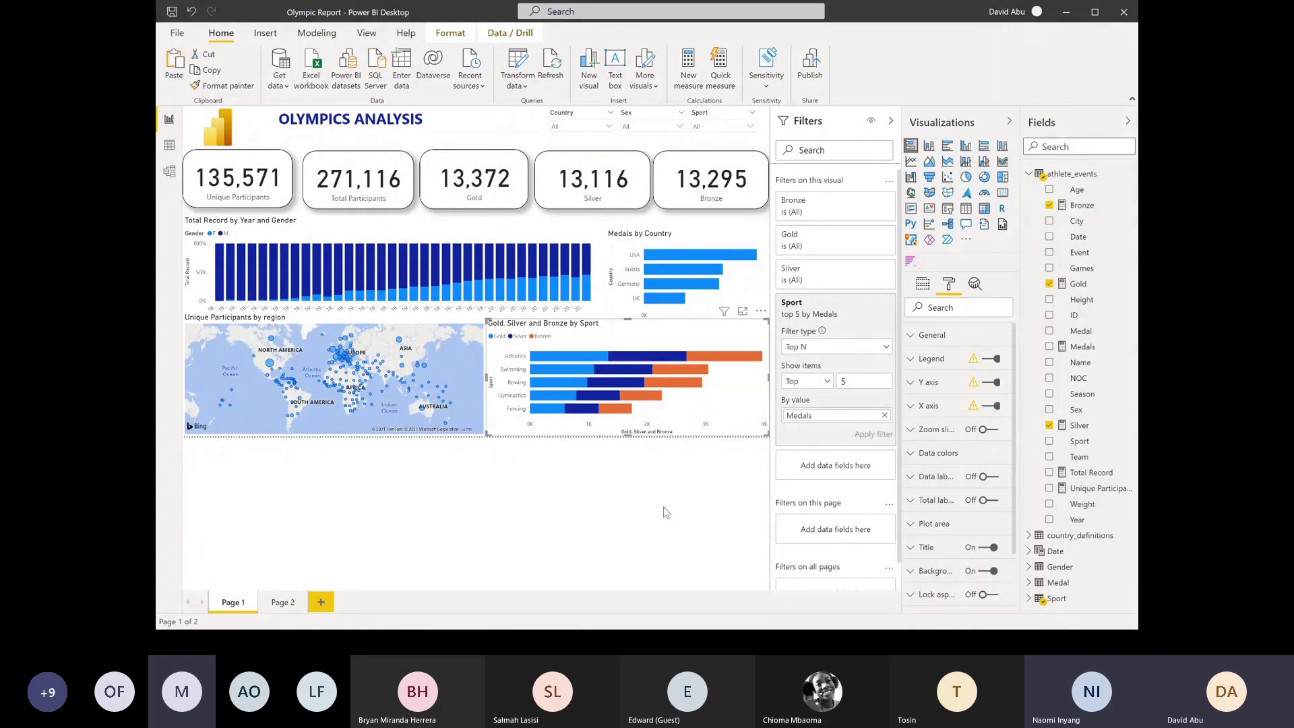
Change the sport chart's title text to Top 5 Medals by Sport
{"action": "left_click", "coordinate": [927, 288]}
{"action": "left_click", "coordinate": [949, 285]}
{"action": "left_click", "coordinate": [912, 548]}
{"action": "scroll", "coordinate": [978, 458], "scroll_direction": "down", "scroll_amount": 4}
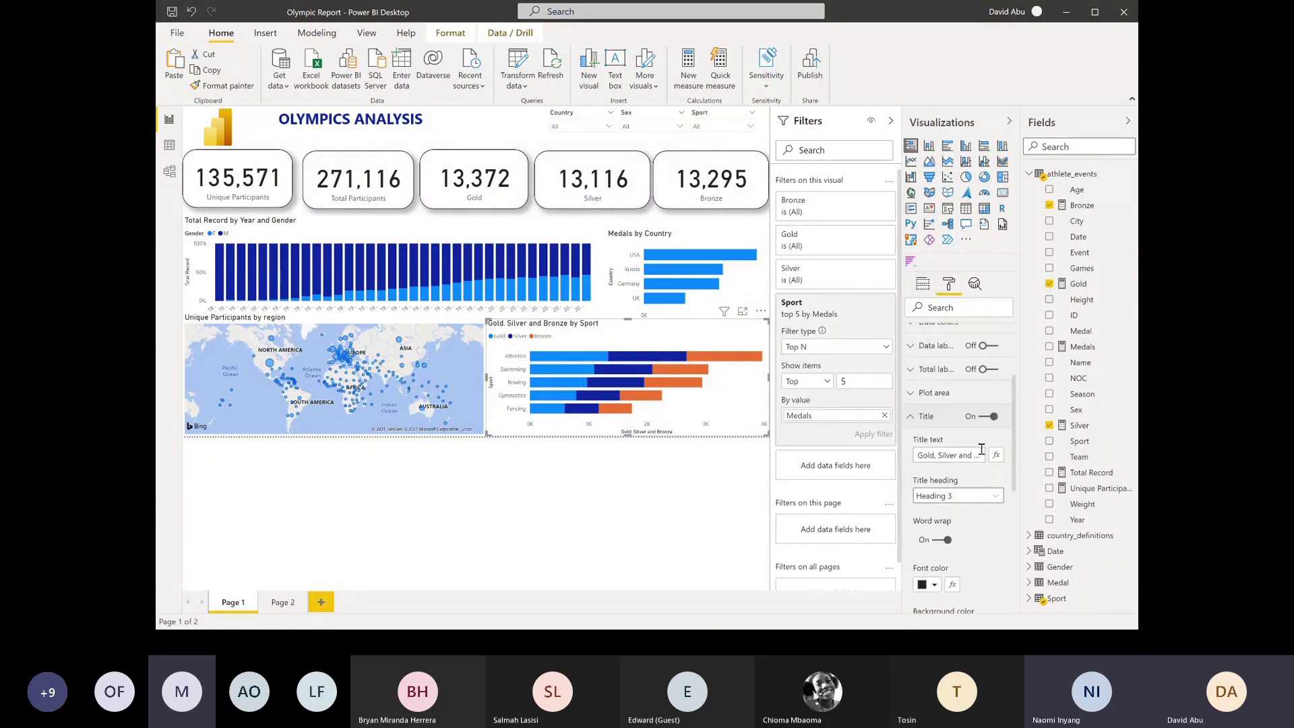
{"action": "left_click", "coordinate": [974, 456]}
{"action": "key", "text": "BackSpace"}
{"action": "key", "text": "BackSpace"}
{"action": "key", "text": "BackSpace"}
{"action": "key", "text": "BackSpace"}
{"action": "key", "text": "BackSpace"}
{"action": "key", "text": "BackSpace"}
{"action": "key", "text": "BackSpace"}
{"action": "key", "text": "BackSpace"}
{"action": "key", "text": "BackSpace"}
{"action": "key", "text": "BackSpace"}
{"action": "key", "text": "BackSpace"}
{"action": "key", "text": "BackSpace"}
{"action": "key", "text": "BackSpace"}
{"action": "key", "text": "BackSpace"}
{"action": "key", "text": "BackSpace"}
{"action": "key", "text": "BackSpace"}
{"action": "key", "text": "BackSpace"}
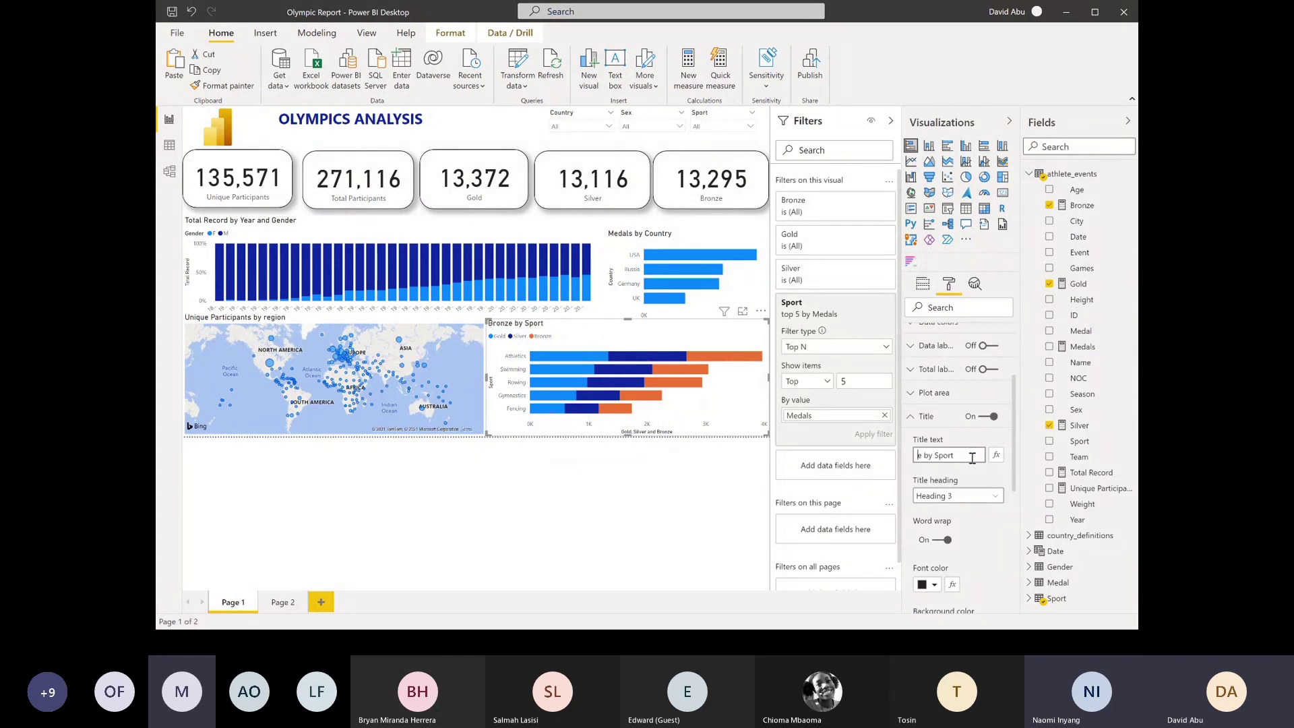
{"action": "key", "text": "BackSpace"}
{"action": "key", "text": "BackSpace"}
{"action": "key", "text": "BackSpace"}
{"action": "key", "text": "BackSpace"}
{"action": "key", "text": "BackSpace"}
{"action": "key", "text": "BackSpace"}
{"action": "key", "text": "BackSpace"}
{"action": "type", "text": "Medales"}
{"action": "key", "text": "BackSpace"}
{"action": "key", "text": "BackSpace"}
{"action": "key", "text": "BackSpace"}
{"action": "key", "text": "BackSpace"}
{"action": "key", "text": "BackSpace"}
{"action": "key", "text": "BackSpace"}
{"action": "key", "text": "BackSpace"}
{"action": "type", "text": "Top 5 Medals"}
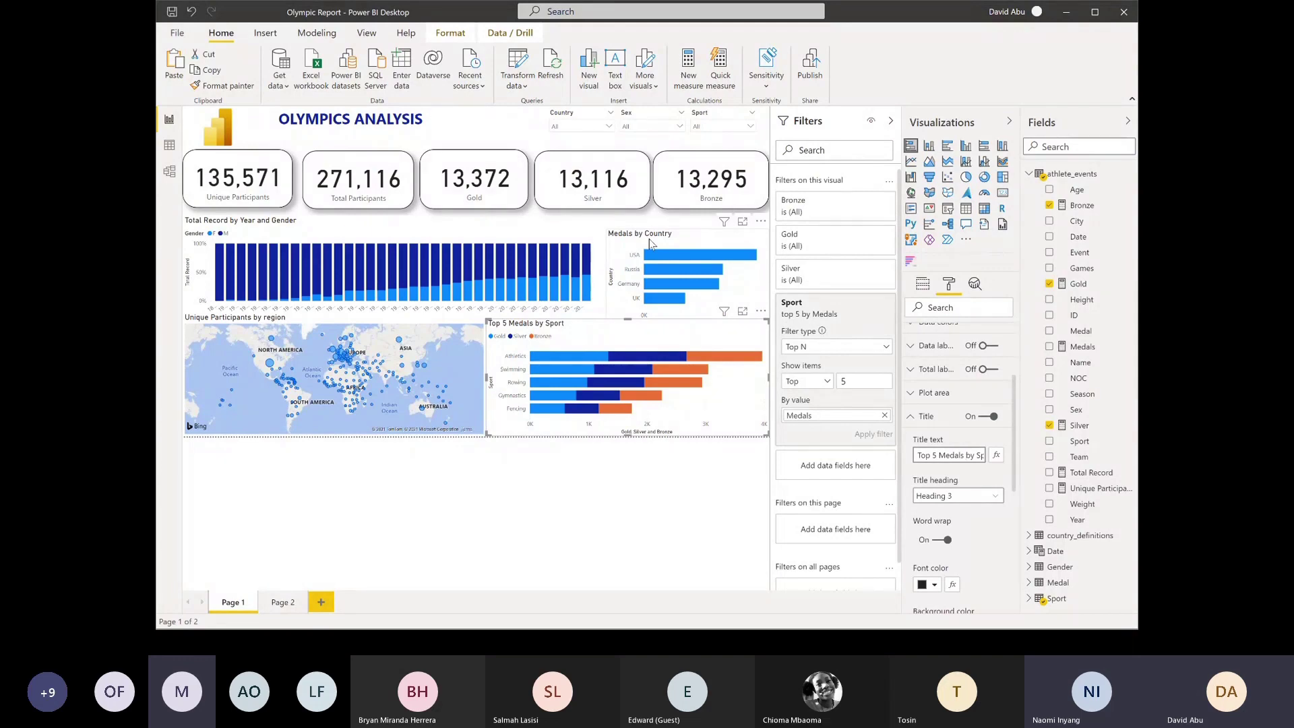
Collapse the Filters, Visualizations and Fields panes to enlarge the report canvas
{"action": "left_click", "coordinate": [890, 122]}
{"action": "left_click", "coordinate": [1010, 122]}
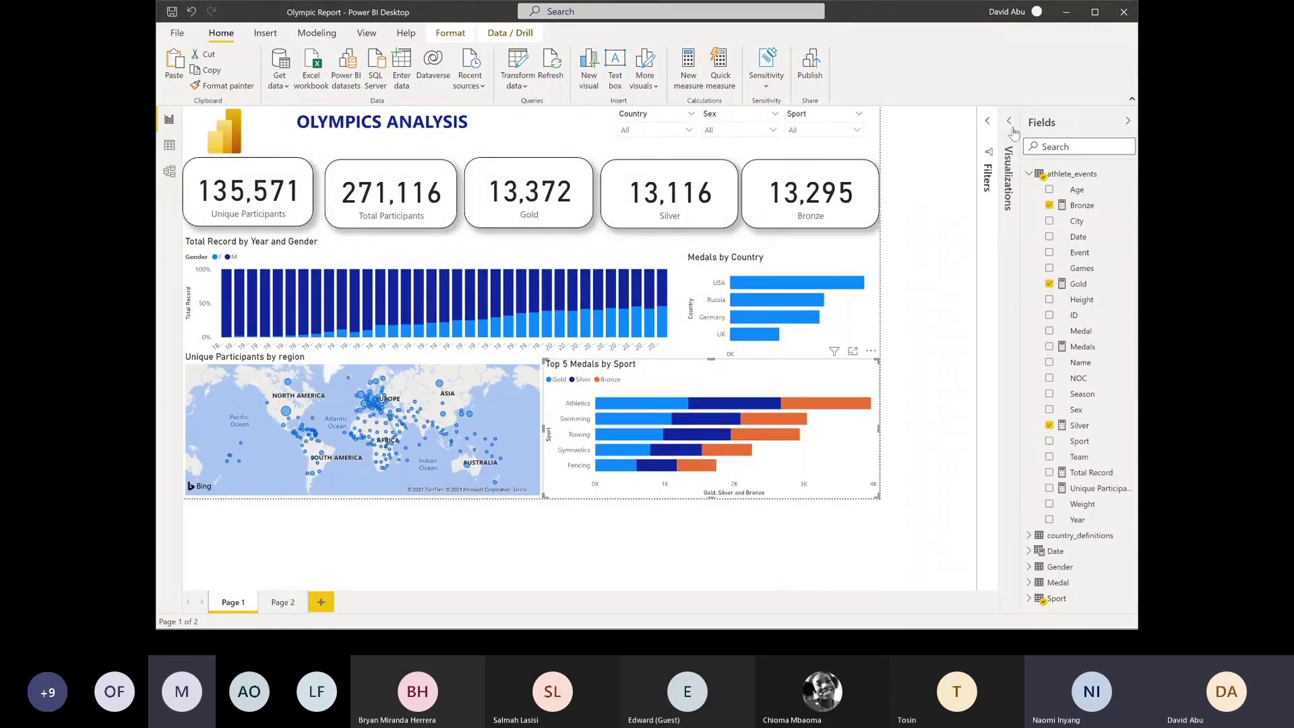
{"action": "left_click", "coordinate": [1127, 122]}
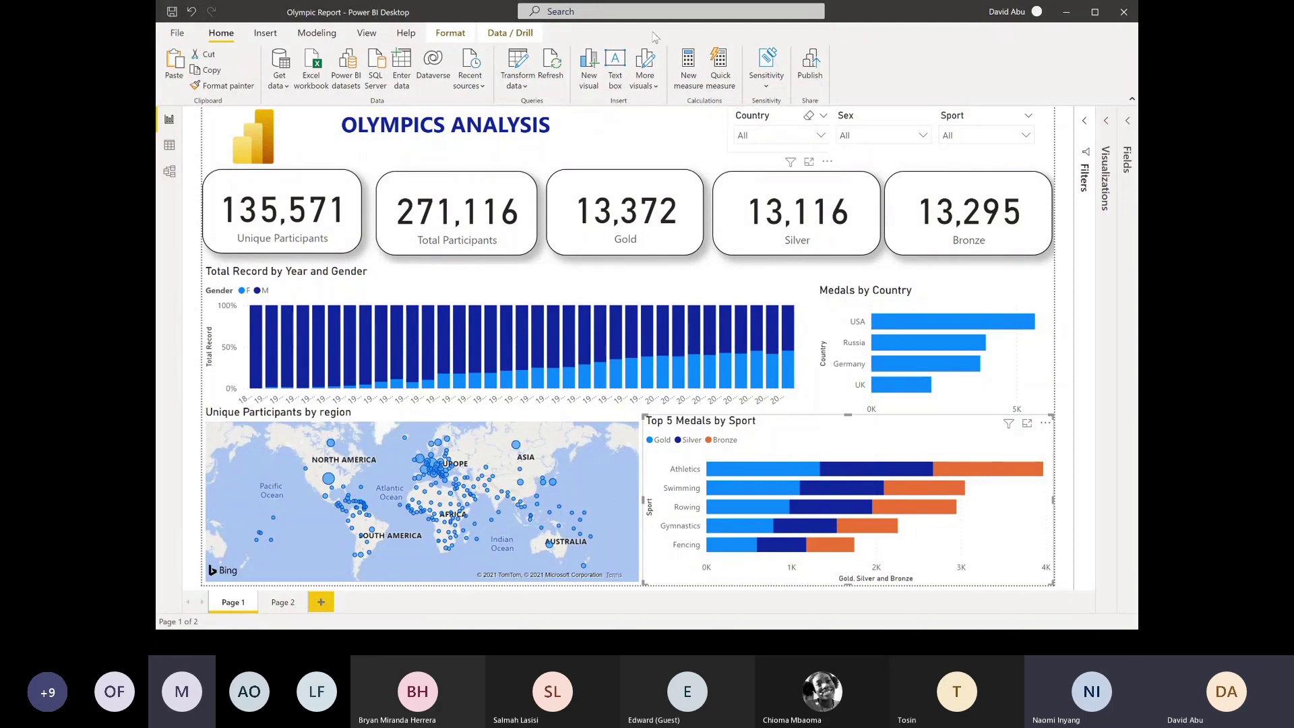
Test the Sex slicer by filtering the report to F and to M, and clear the selection
{"action": "left_click", "coordinate": [779, 140]}
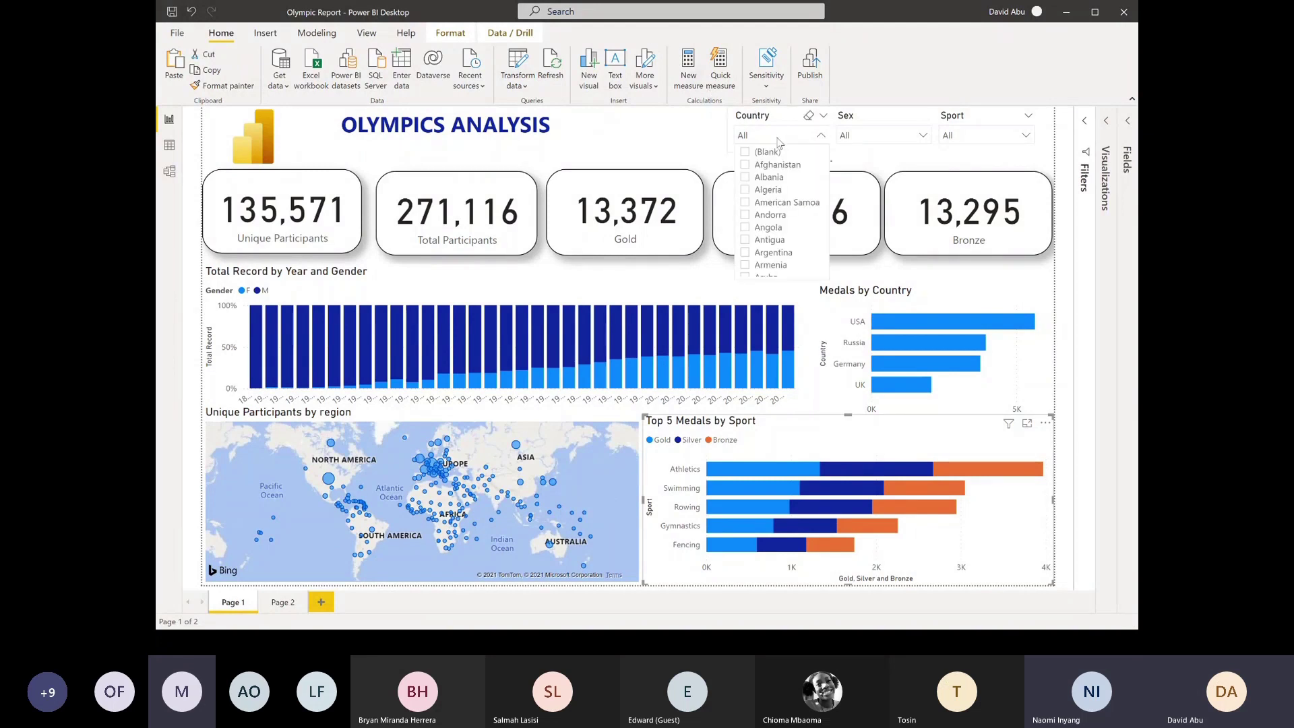
{"action": "left_click", "coordinate": [866, 136]}
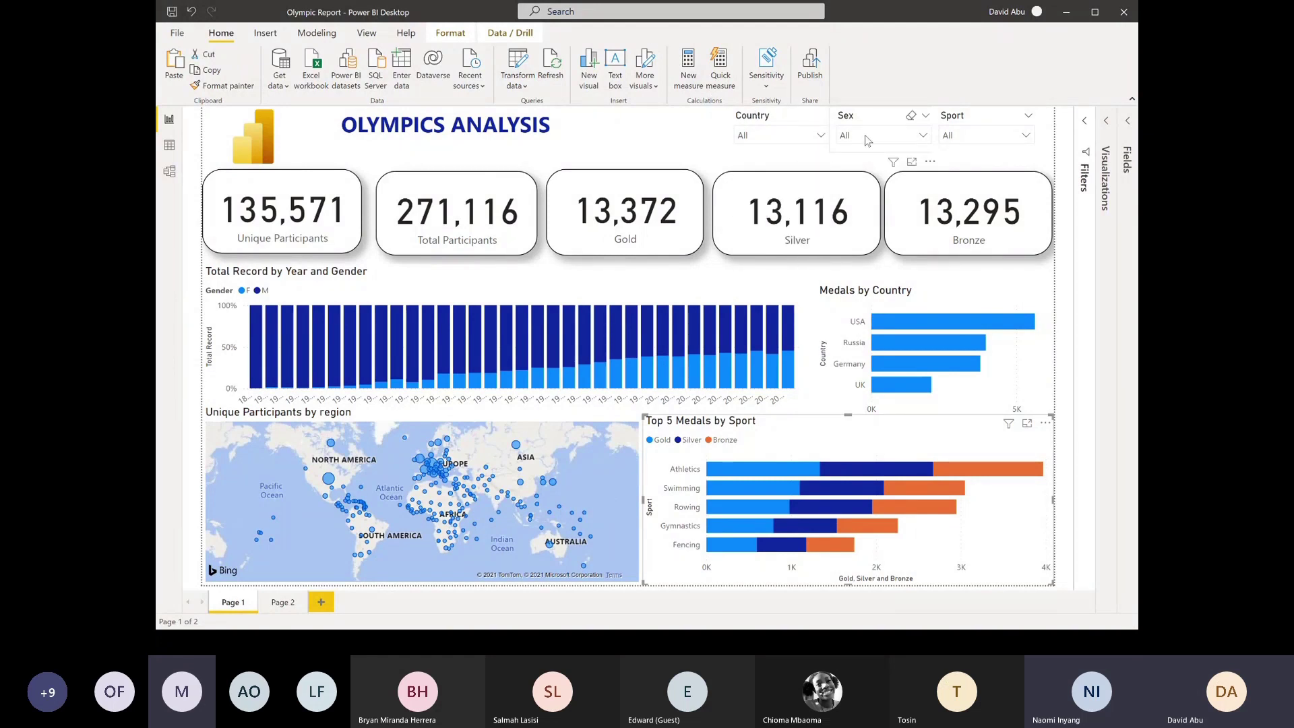
{"action": "left_click", "coordinate": [864, 136]}
{"action": "left_click", "coordinate": [910, 142]}
{"action": "left_click", "coordinate": [910, 142]}
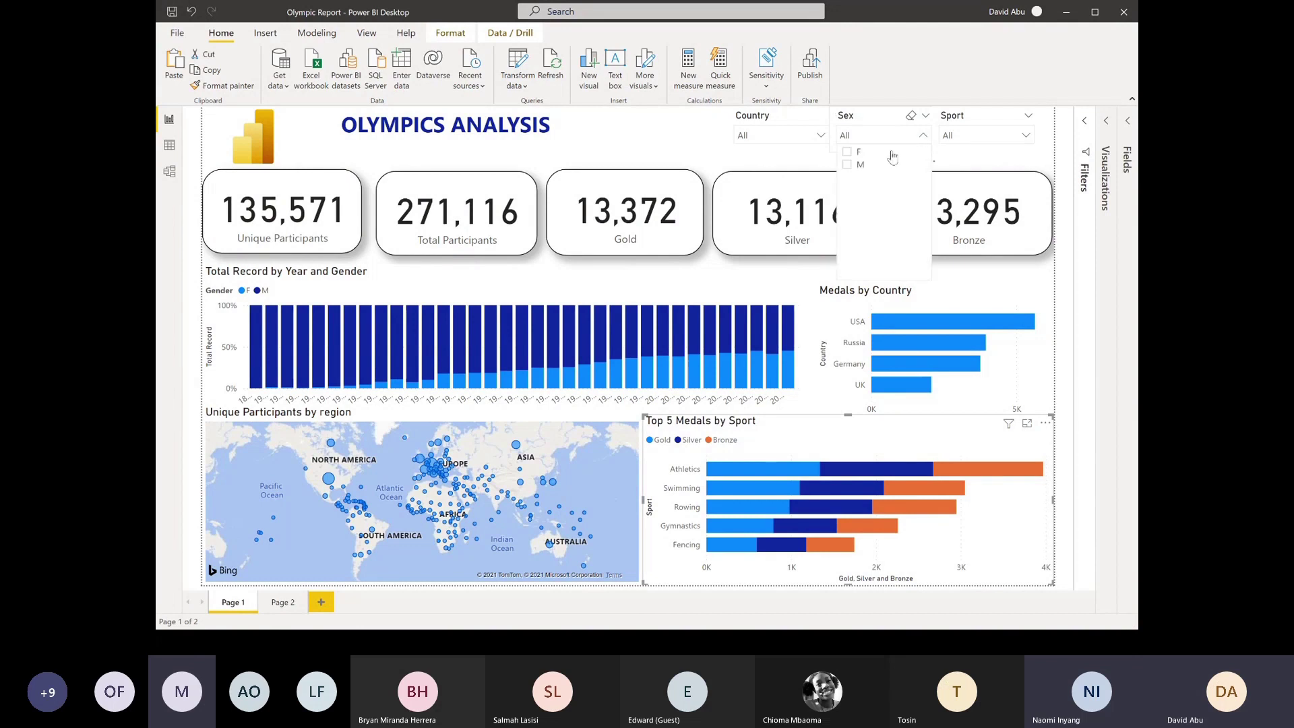
{"action": "left_click", "coordinate": [848, 154]}
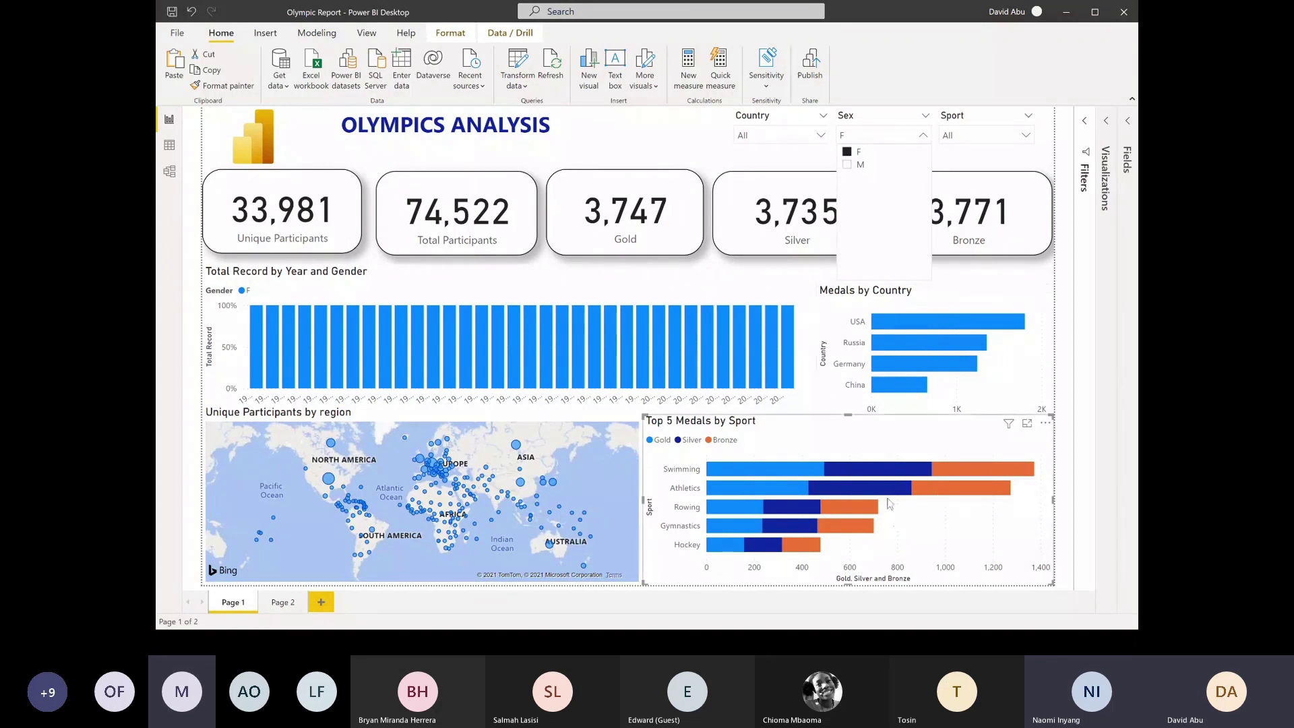
{"action": "left_click", "coordinate": [847, 165]}
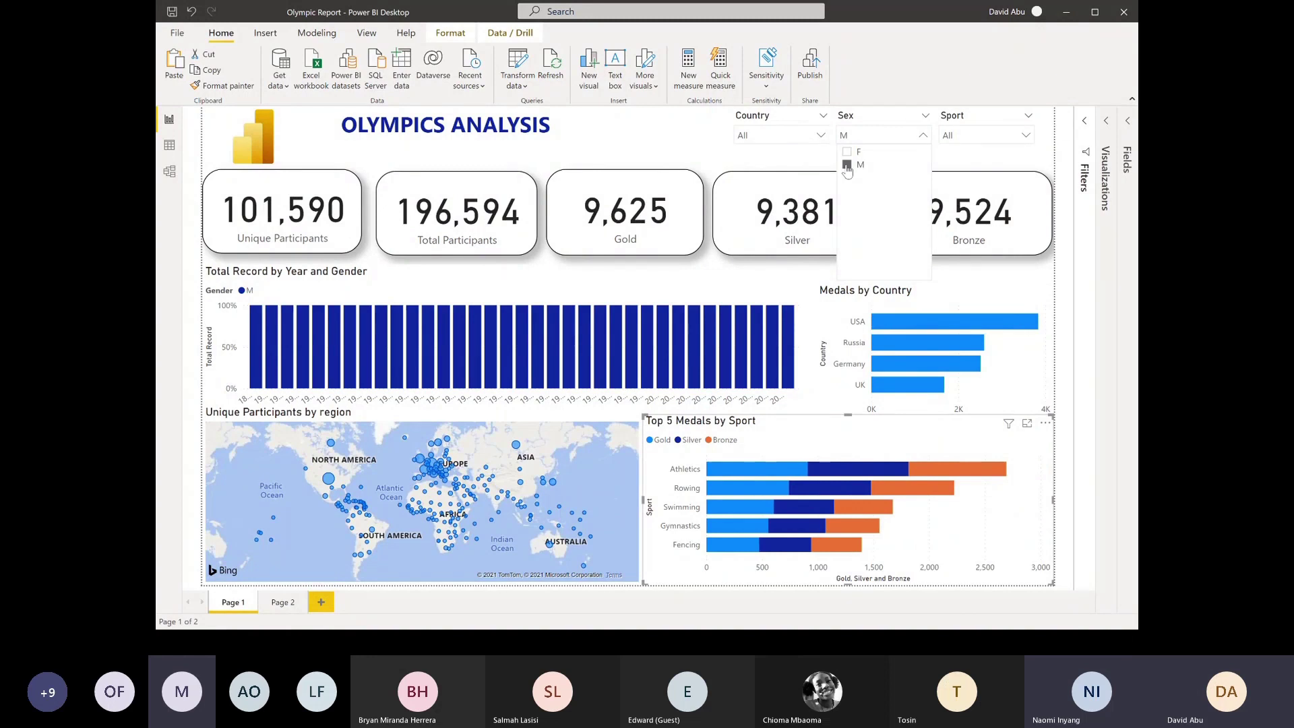
{"action": "left_click", "coordinate": [847, 166]}
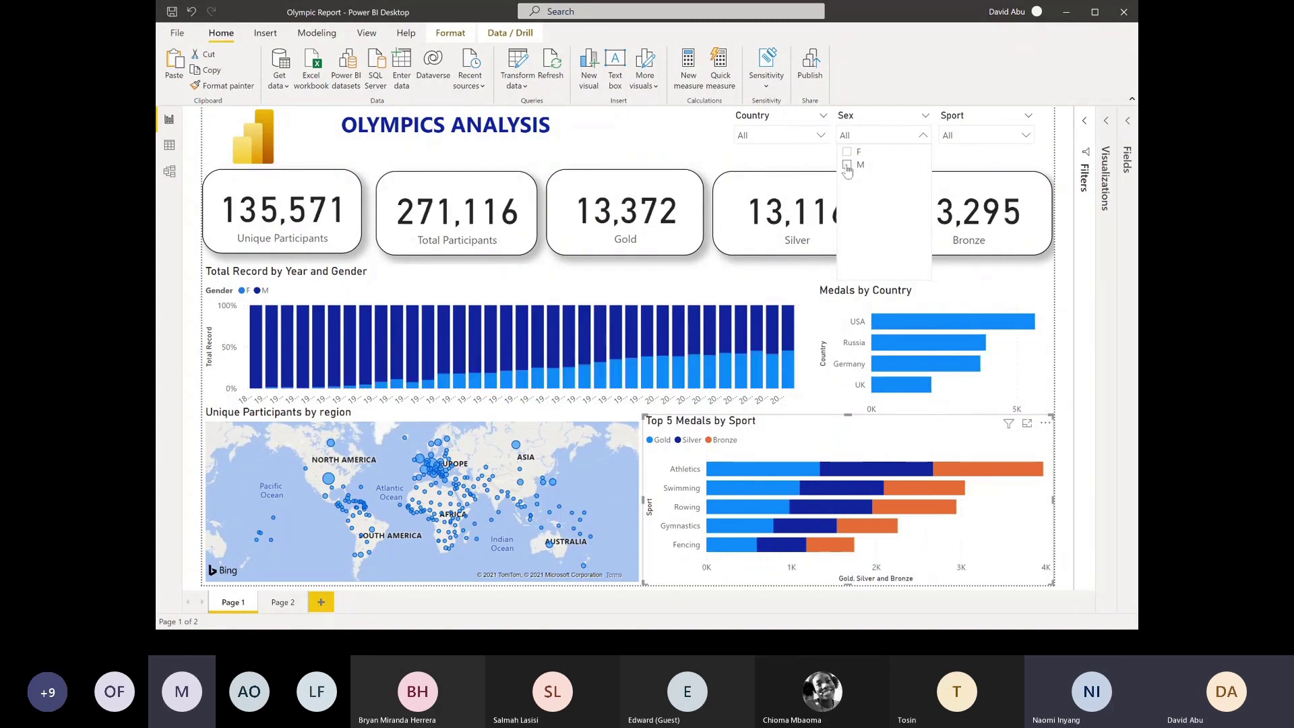
{"action": "left_click", "coordinate": [951, 101]}
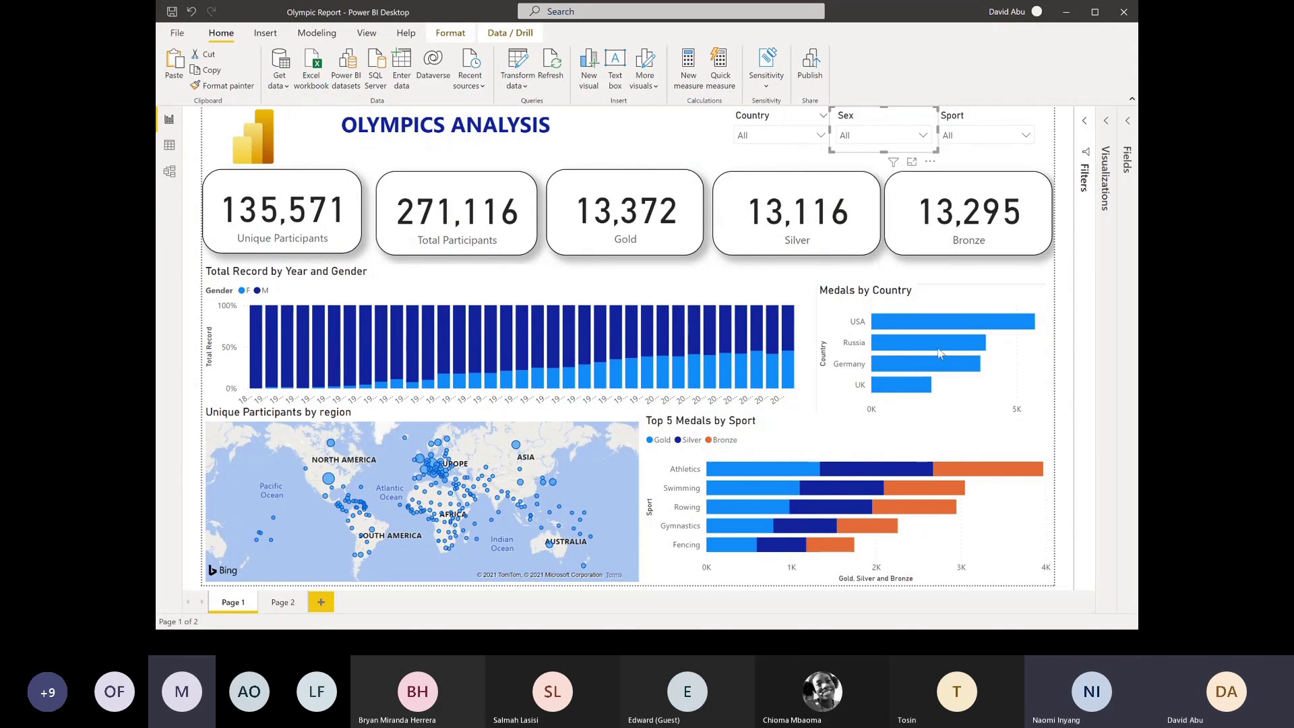
Turn on data labels for the Medals by Country chart with display units set to None
{"action": "left_click", "coordinate": [952, 298]}
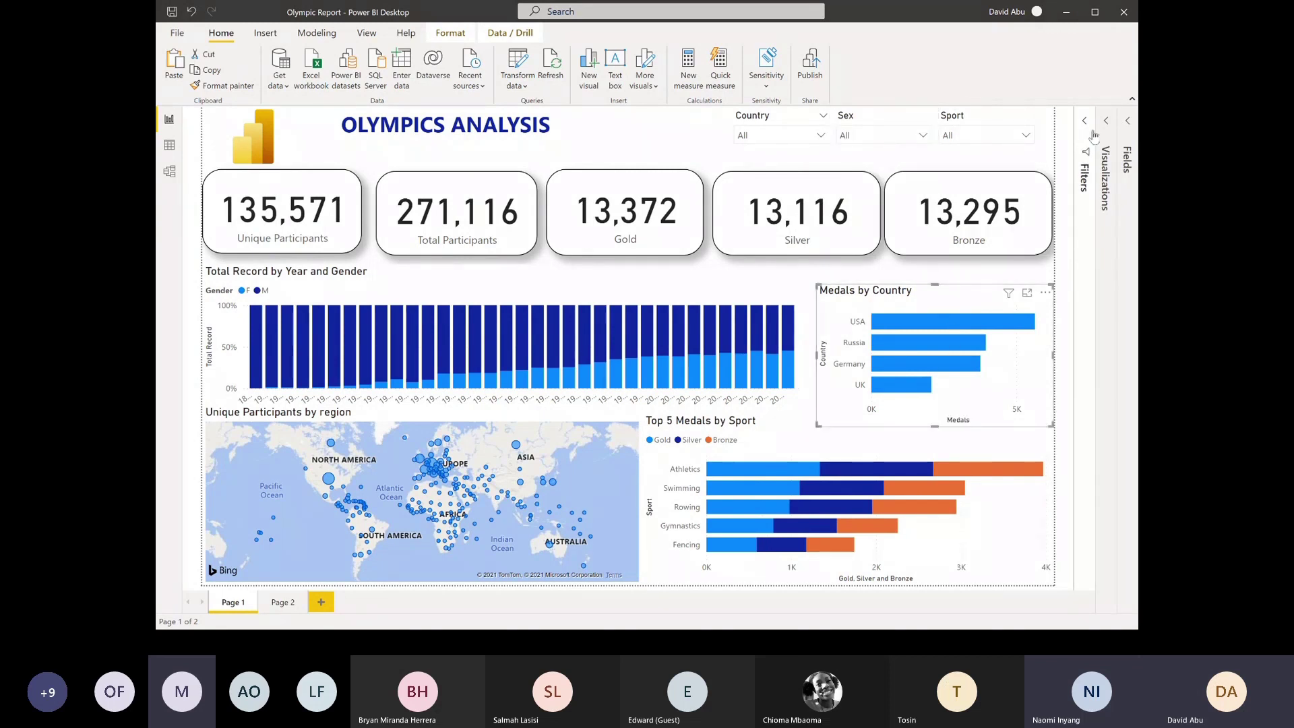
{"action": "left_click", "coordinate": [1094, 135]}
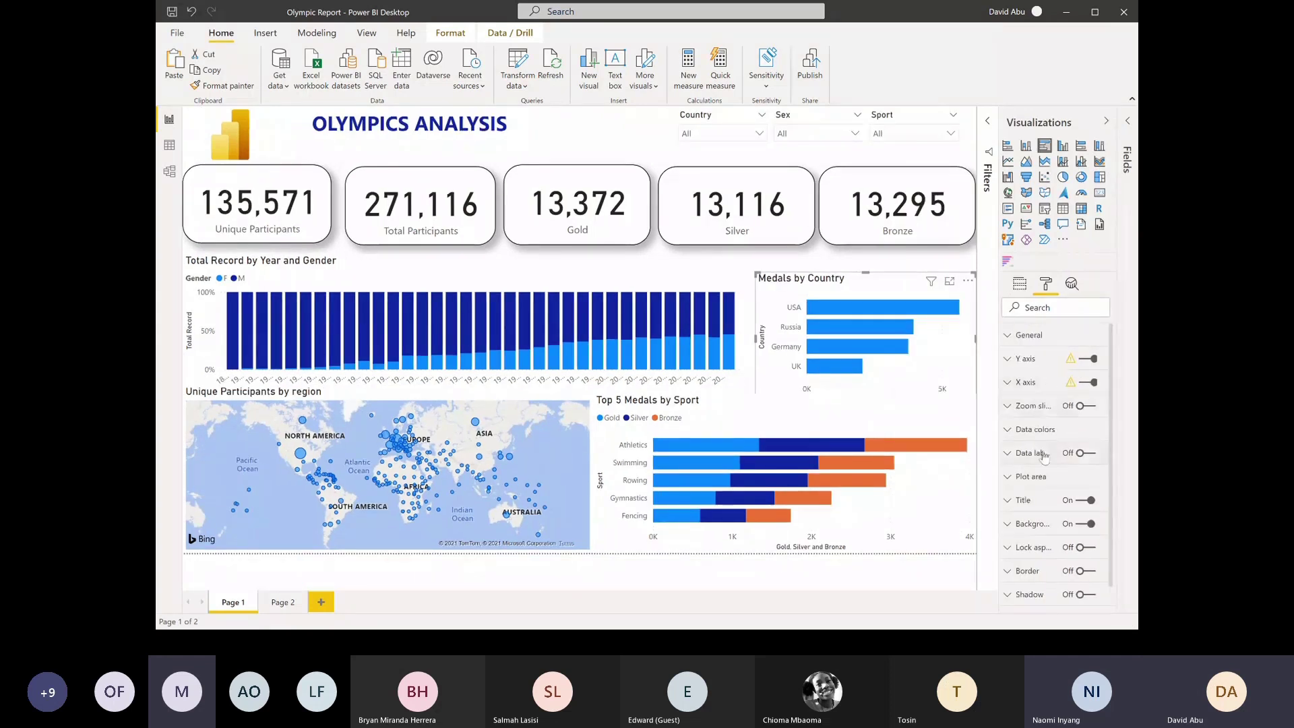
{"action": "left_click", "coordinate": [1080, 453]}
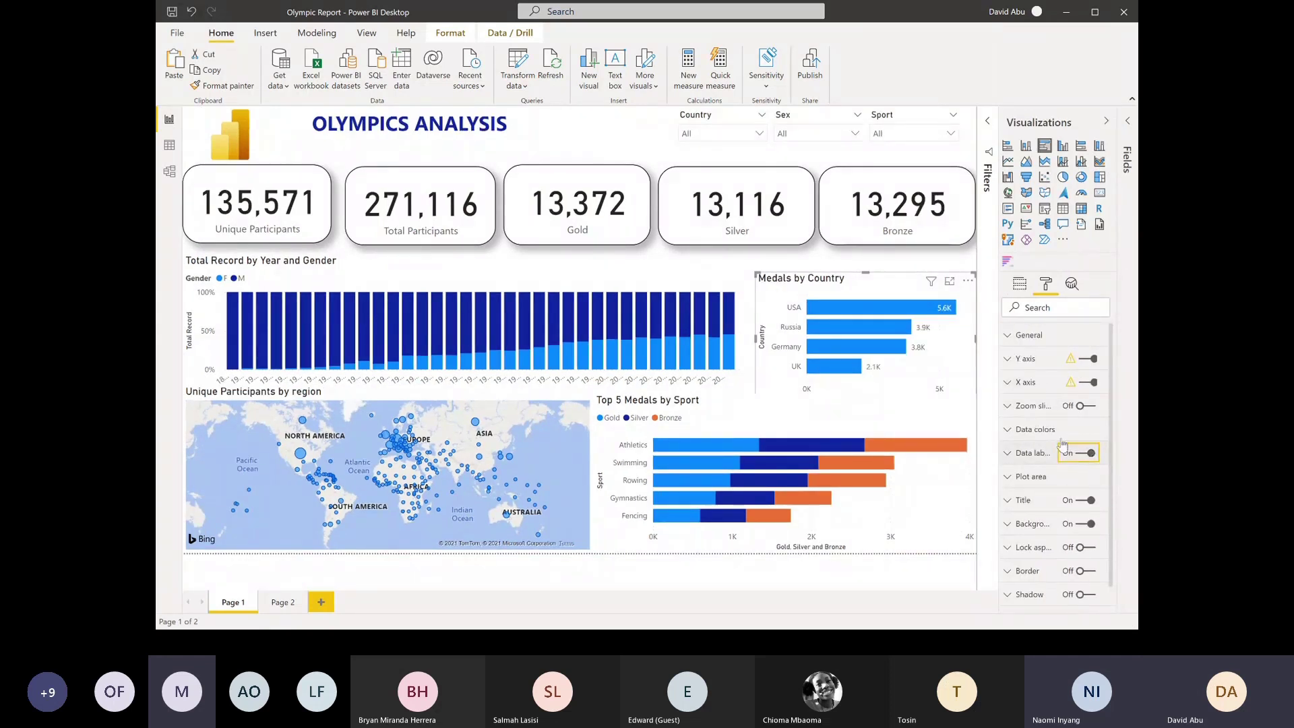
{"action": "left_click", "coordinate": [1008, 453]}
{"action": "left_click", "coordinate": [1041, 535]}
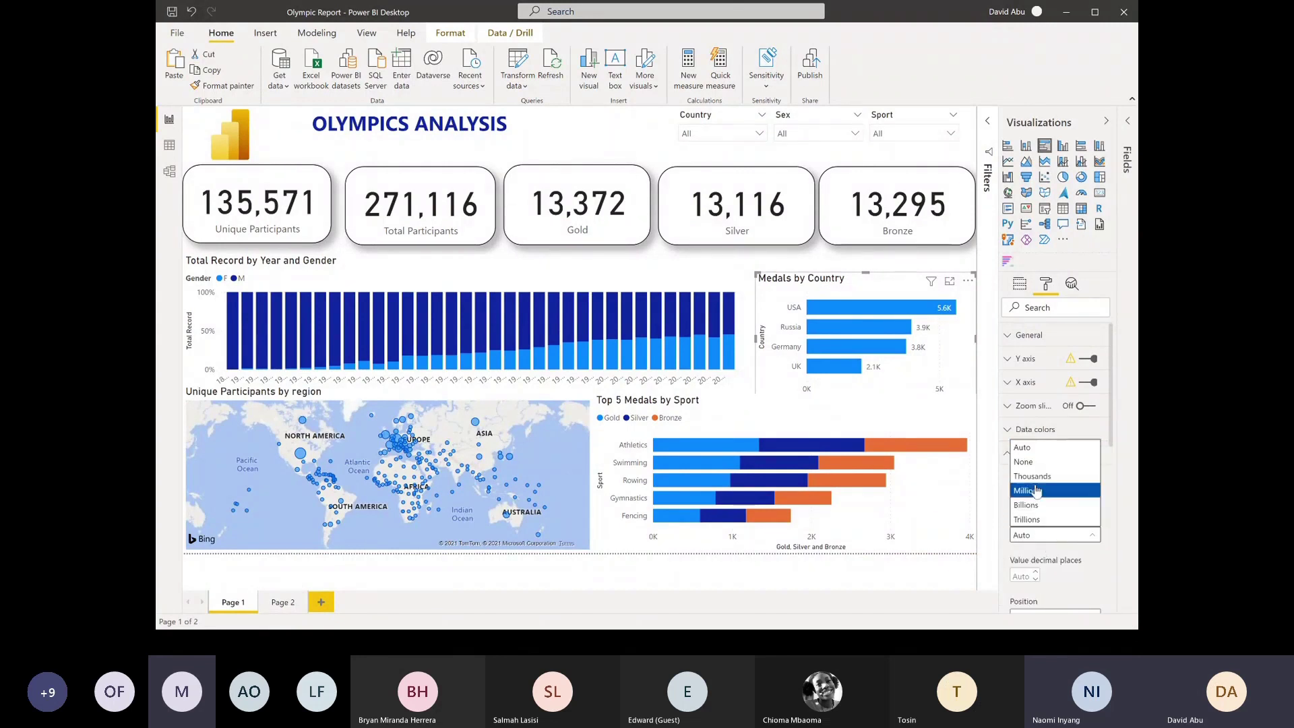
{"action": "left_click", "coordinate": [1037, 464]}
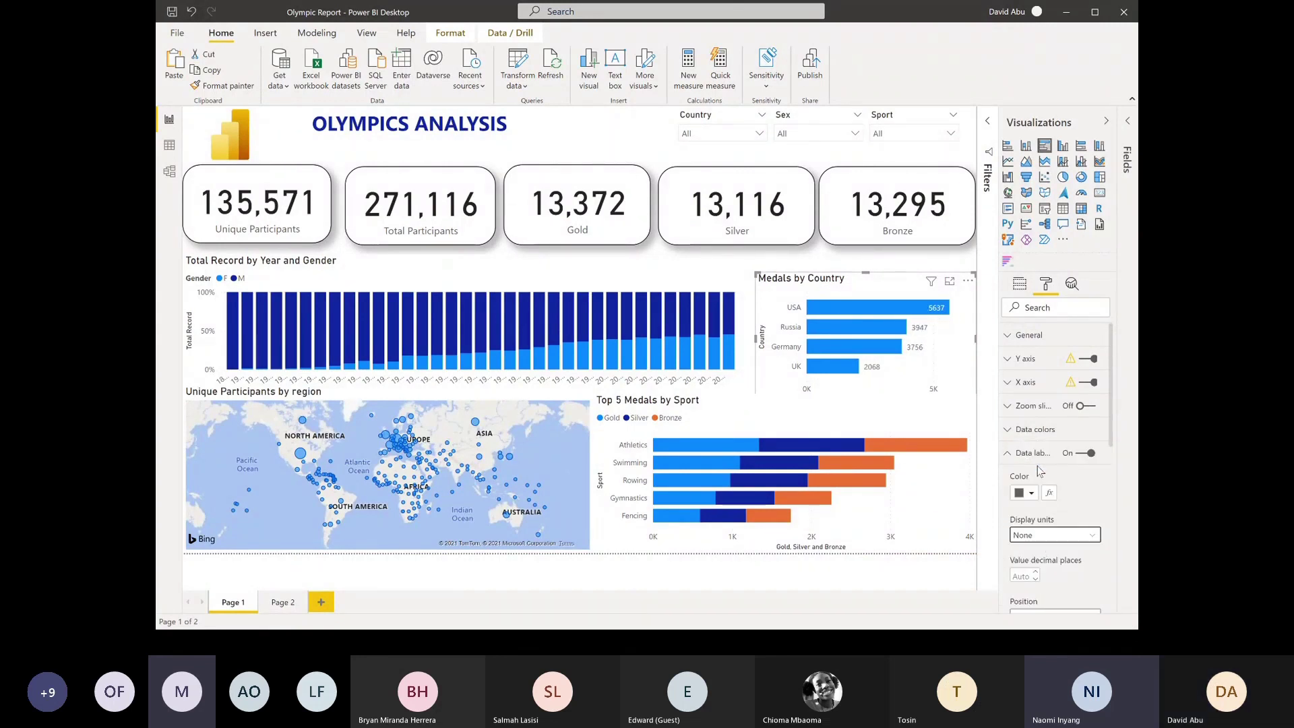
Turn on data labels for the Top 5 Medals by Sport chart with display units set to None
{"action": "left_click", "coordinate": [871, 435]}
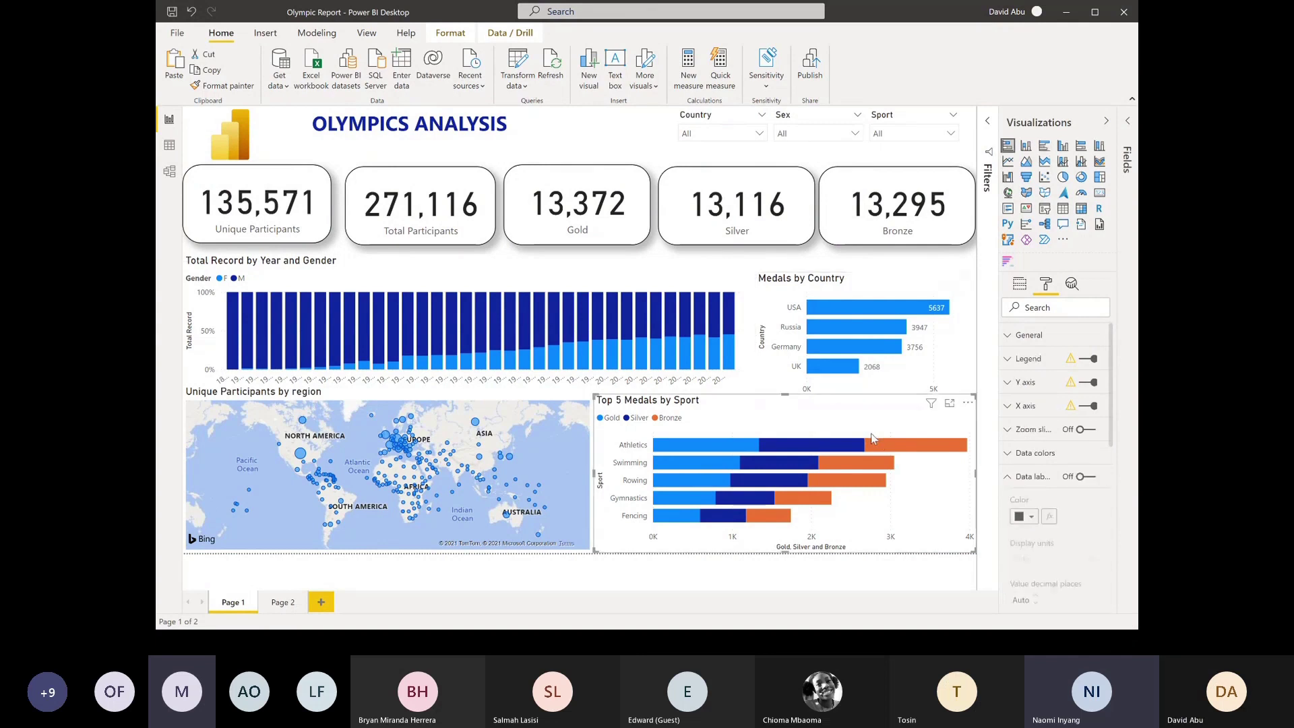
{"action": "left_click", "coordinate": [1083, 476]}
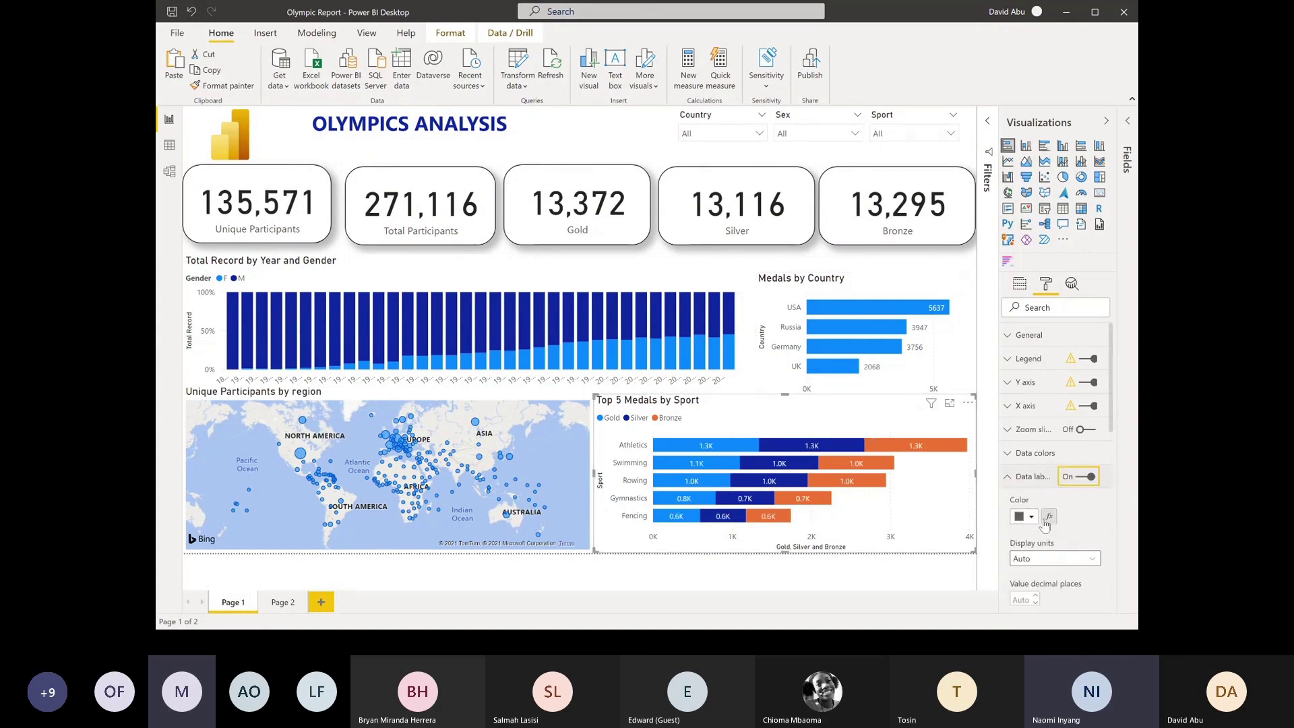
{"action": "left_click", "coordinate": [1040, 561]}
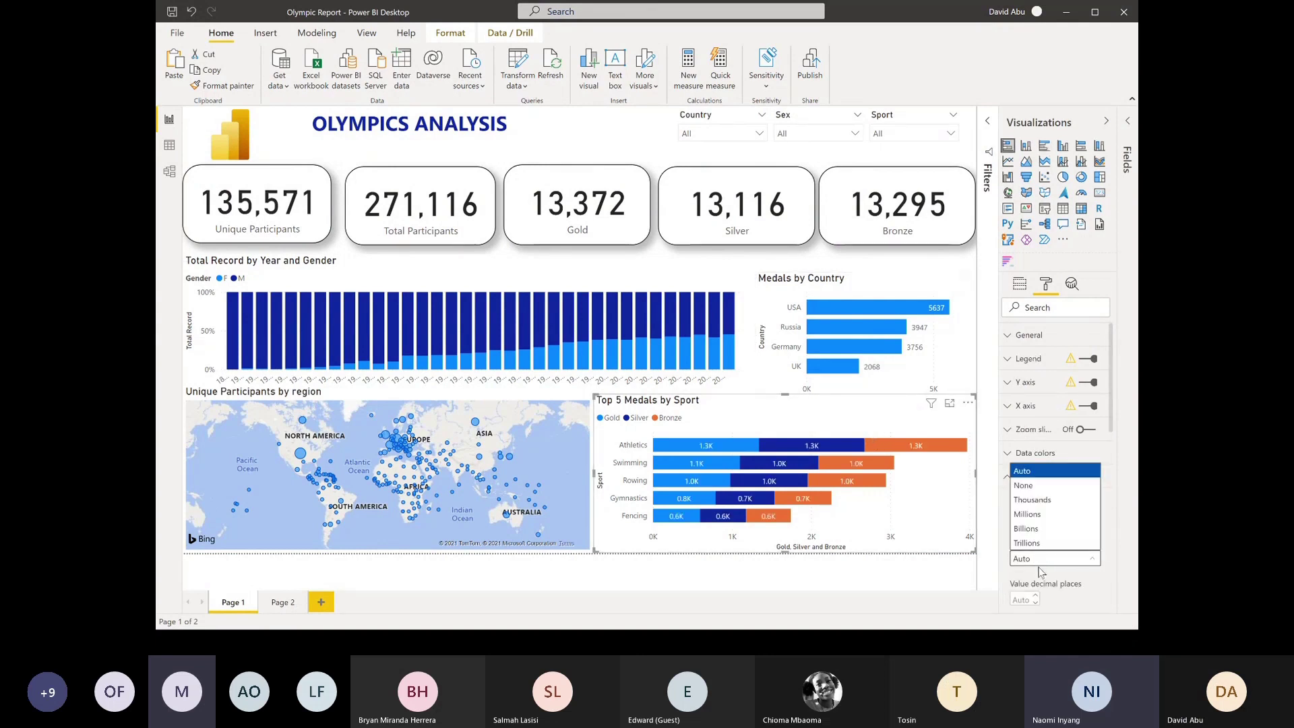
{"action": "left_click", "coordinate": [1032, 499]}
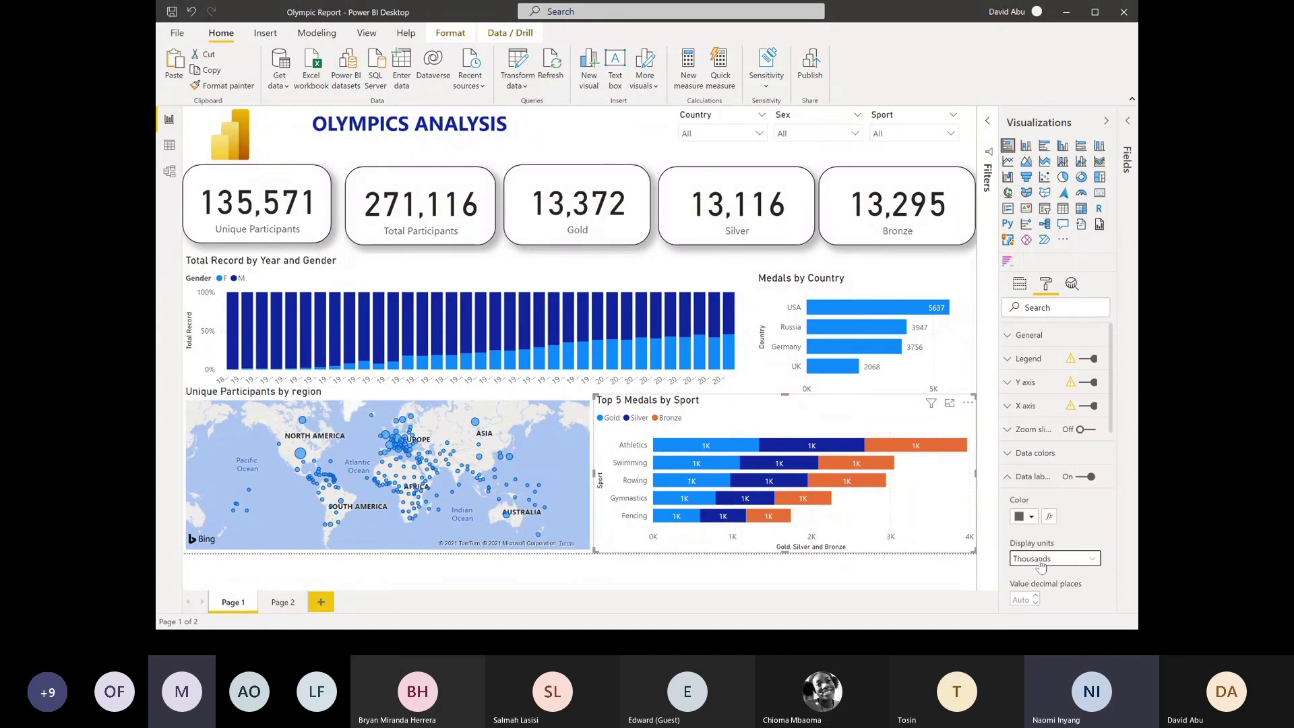
{"action": "left_click", "coordinate": [1041, 562]}
{"action": "left_click", "coordinate": [1040, 494]}
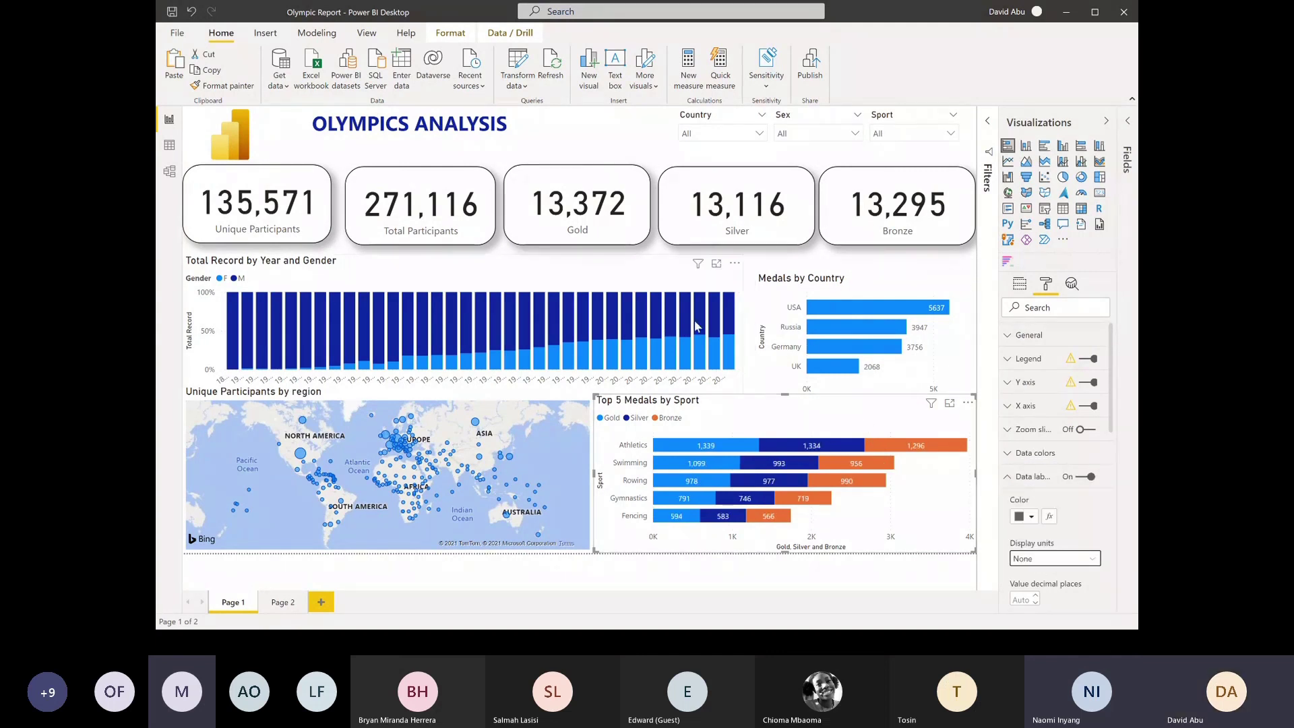
Shrink the Total Record by Year and Gender chart so it ends just above the map
{"action": "left_click", "coordinate": [563, 281]}
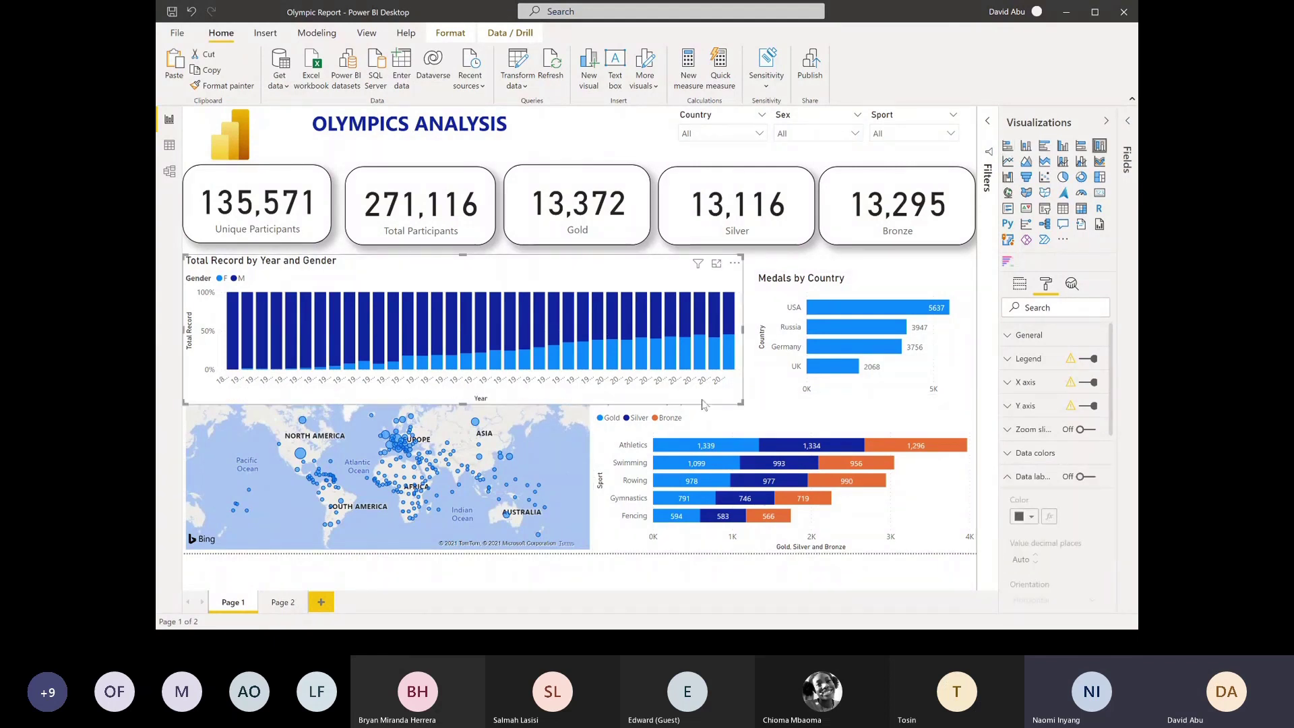
{"action": "left_click_drag", "start_coordinate": [741, 403], "coordinate": [738, 383]}
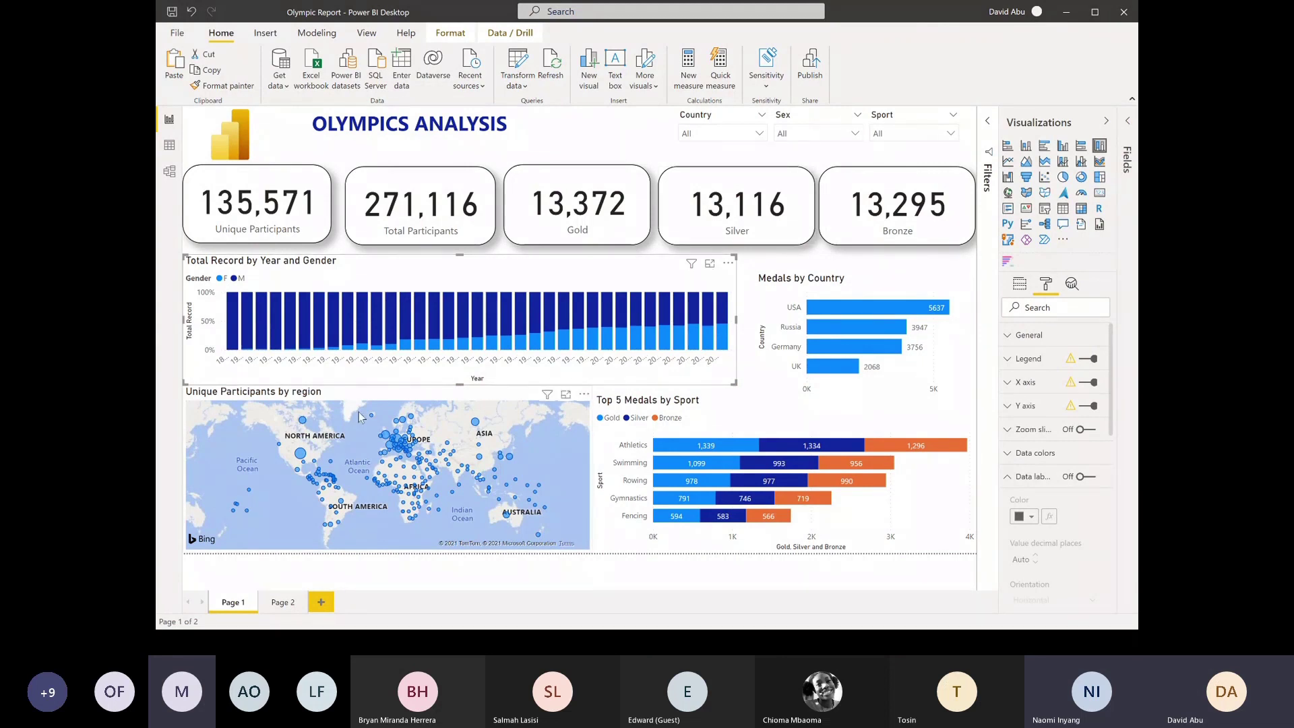
Try category labels on the Unique Participants by region map, and turn them off again
{"action": "left_click", "coordinate": [385, 401]}
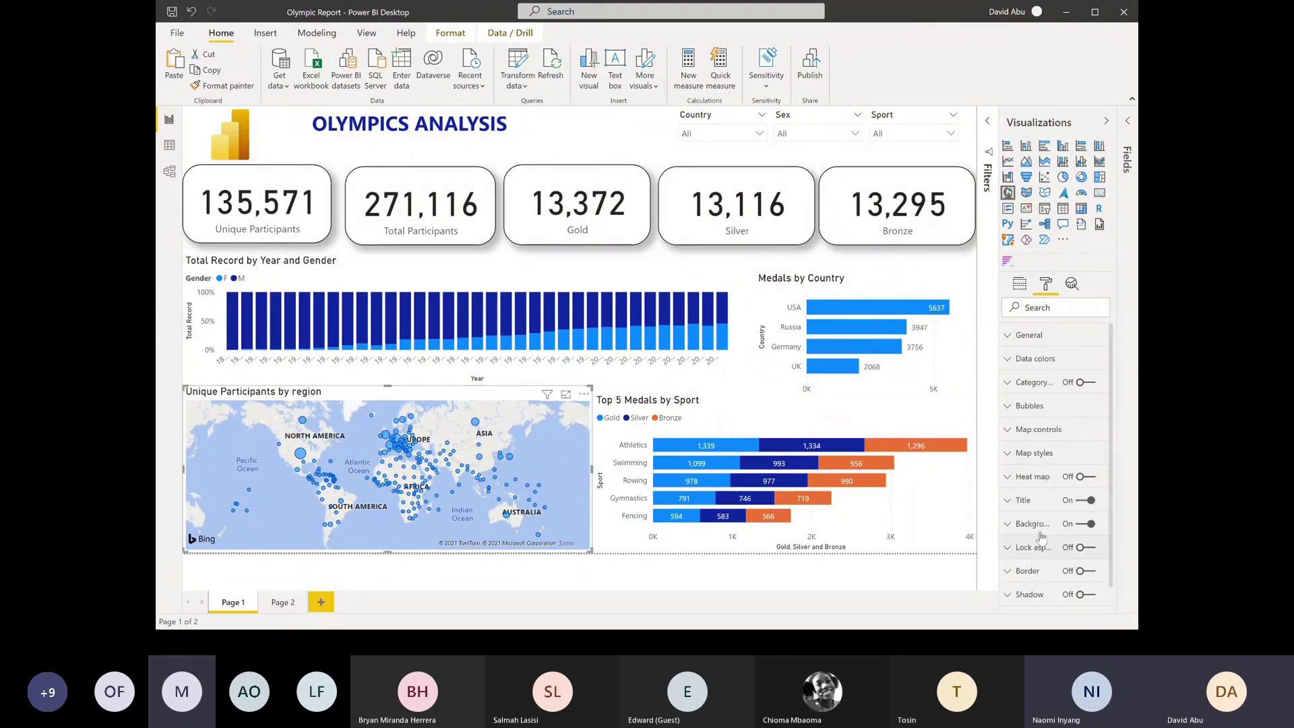
{"action": "left_click", "coordinate": [1077, 382]}
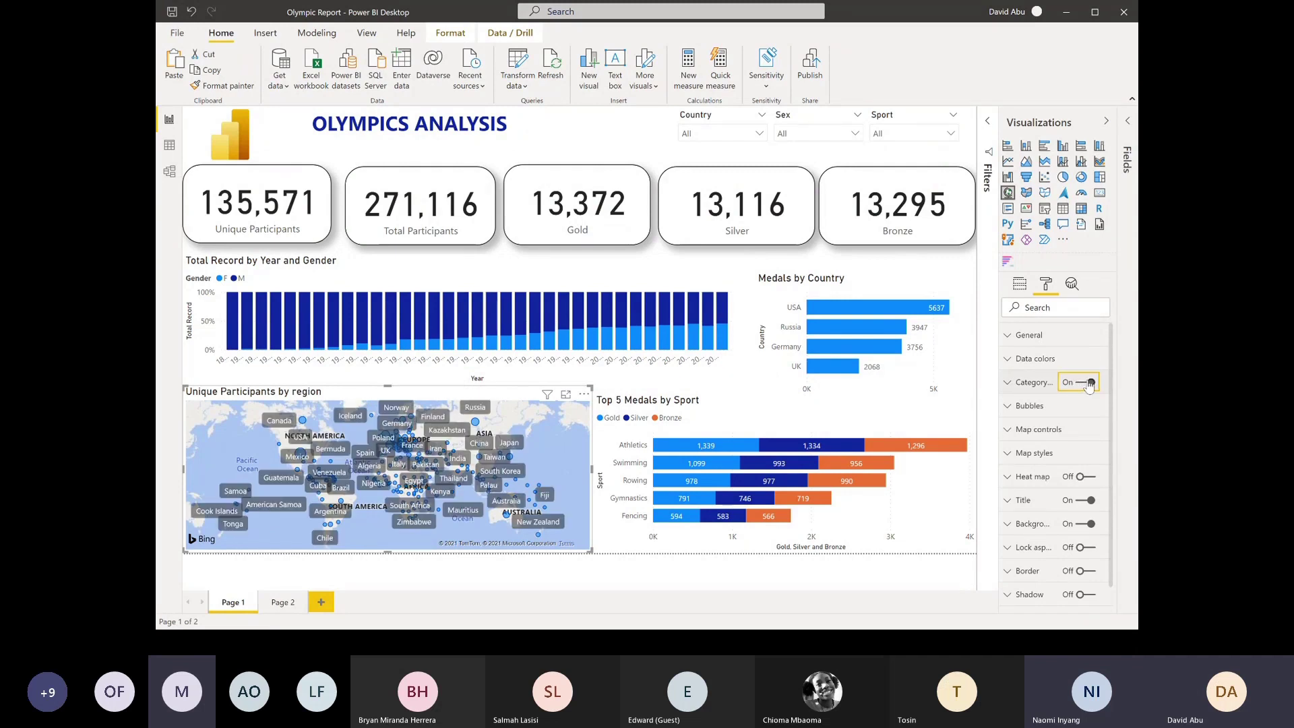
{"action": "left_click", "coordinate": [1079, 383]}
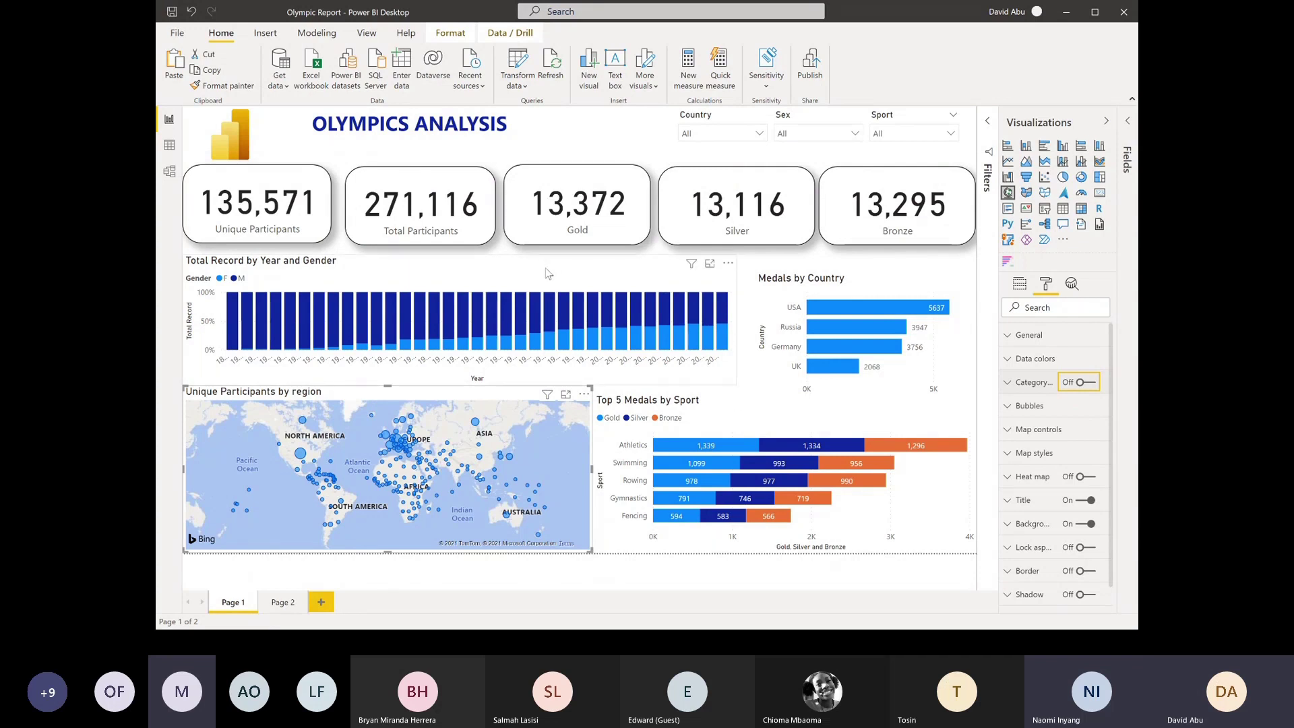
{"action": "left_click", "coordinate": [490, 400]}
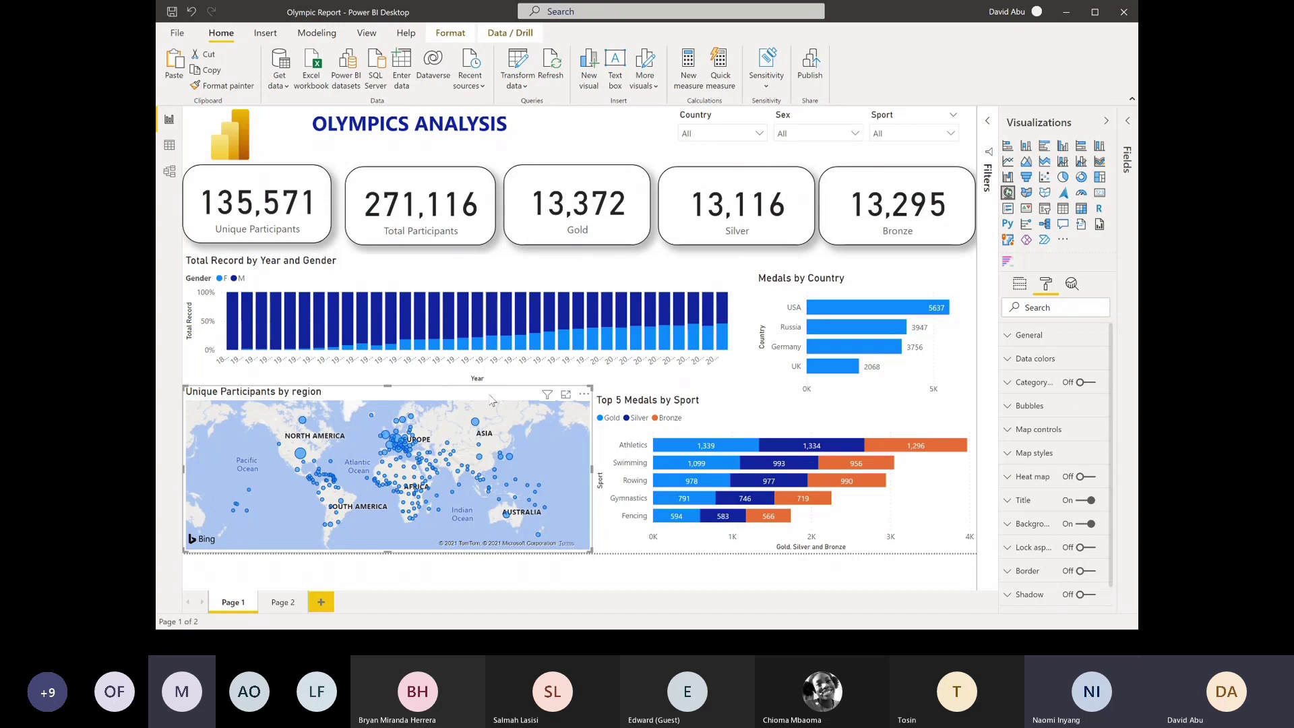
Reopen the Fields pane and move the Medals by Country chart level with the Total Record by Year and Gender chart
{"action": "left_click", "coordinate": [486, 279]}
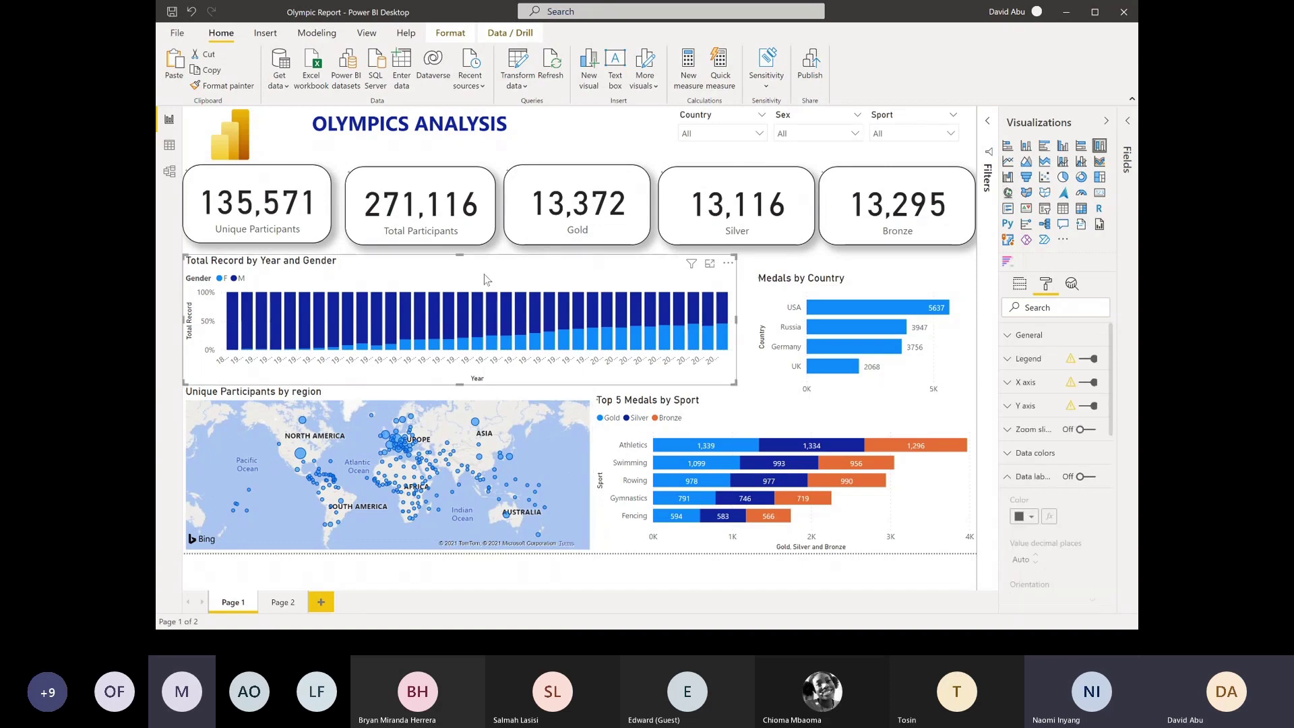
{"action": "left_click", "coordinate": [1129, 123]}
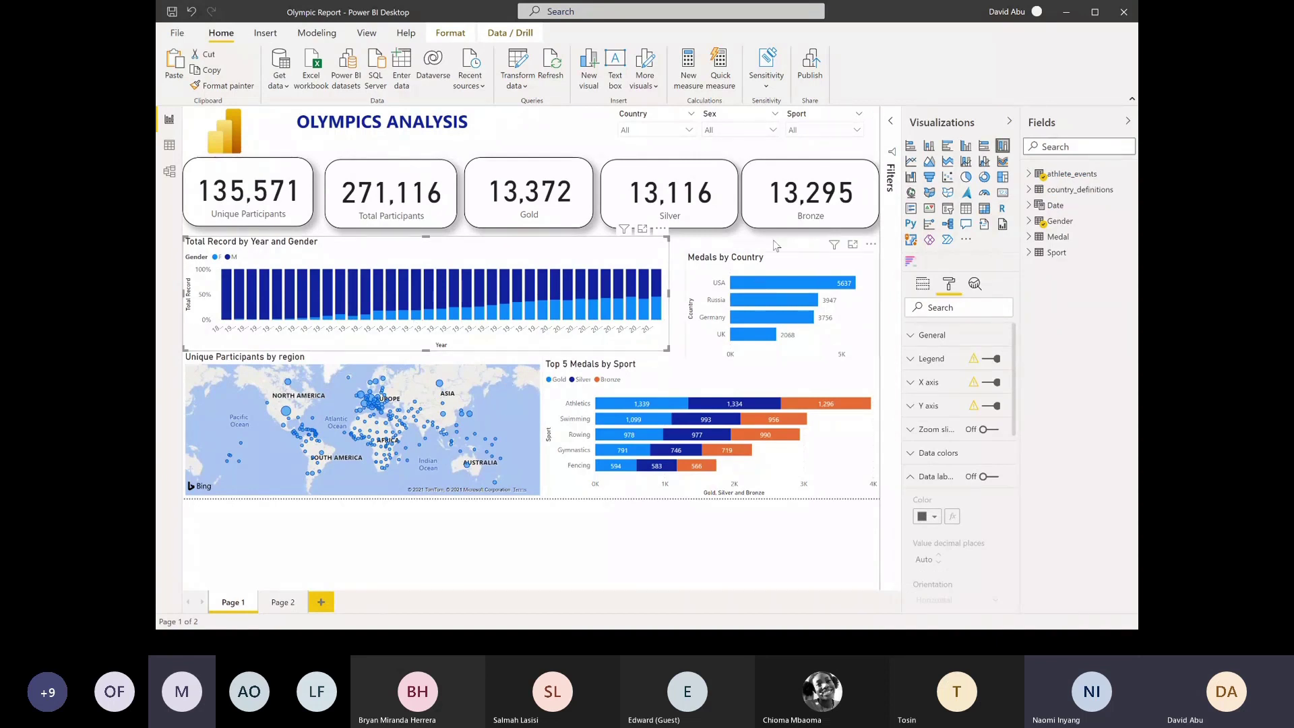
{"action": "left_click_drag", "start_coordinate": [743, 260], "coordinate": [734, 243]}
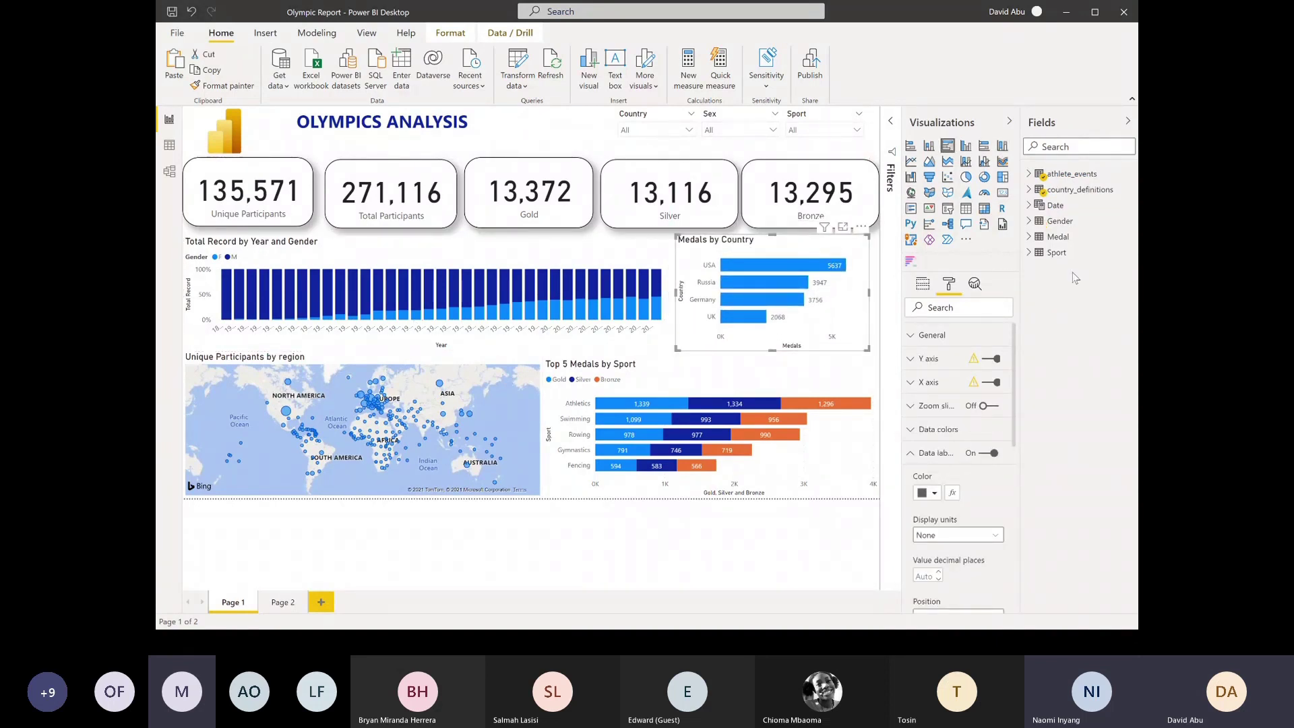
Try Sex from the Gender table as the Medals by Country chart's legend, and remove it again
{"action": "left_click", "coordinate": [1030, 222]}
{"action": "left_click", "coordinate": [923, 284]}
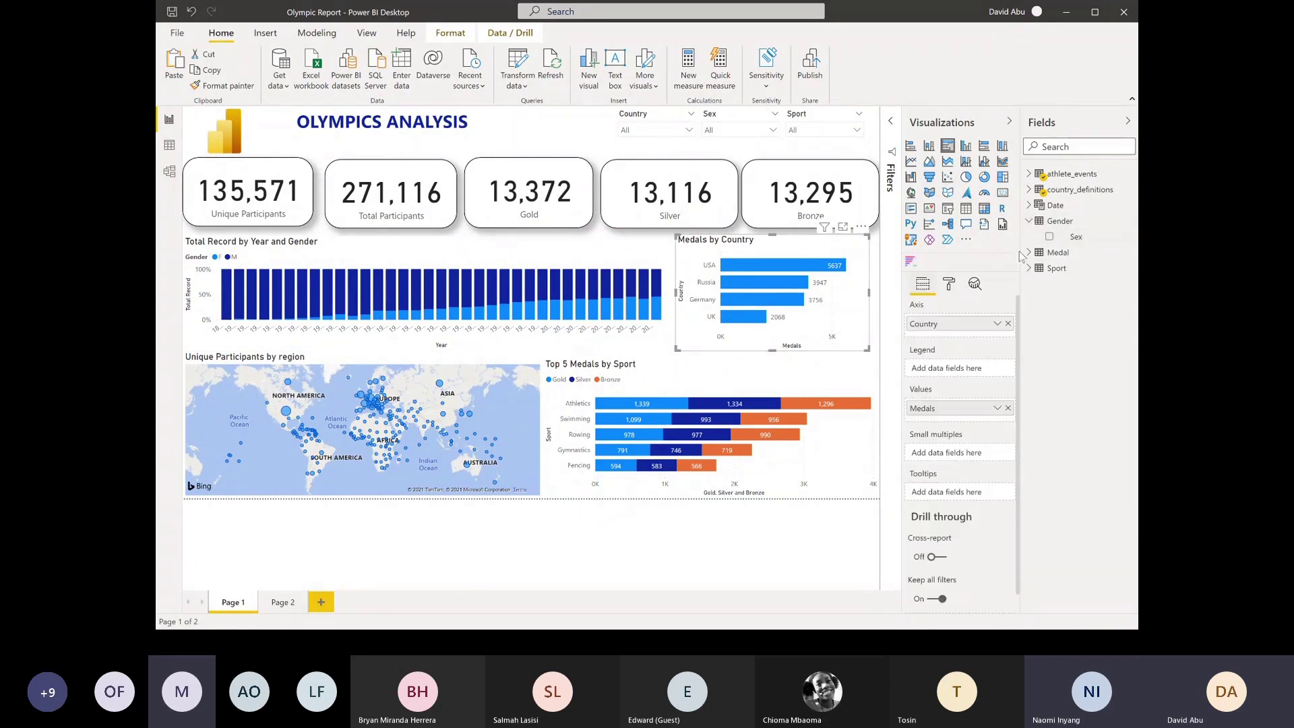
{"action": "left_click", "coordinate": [1049, 237]}
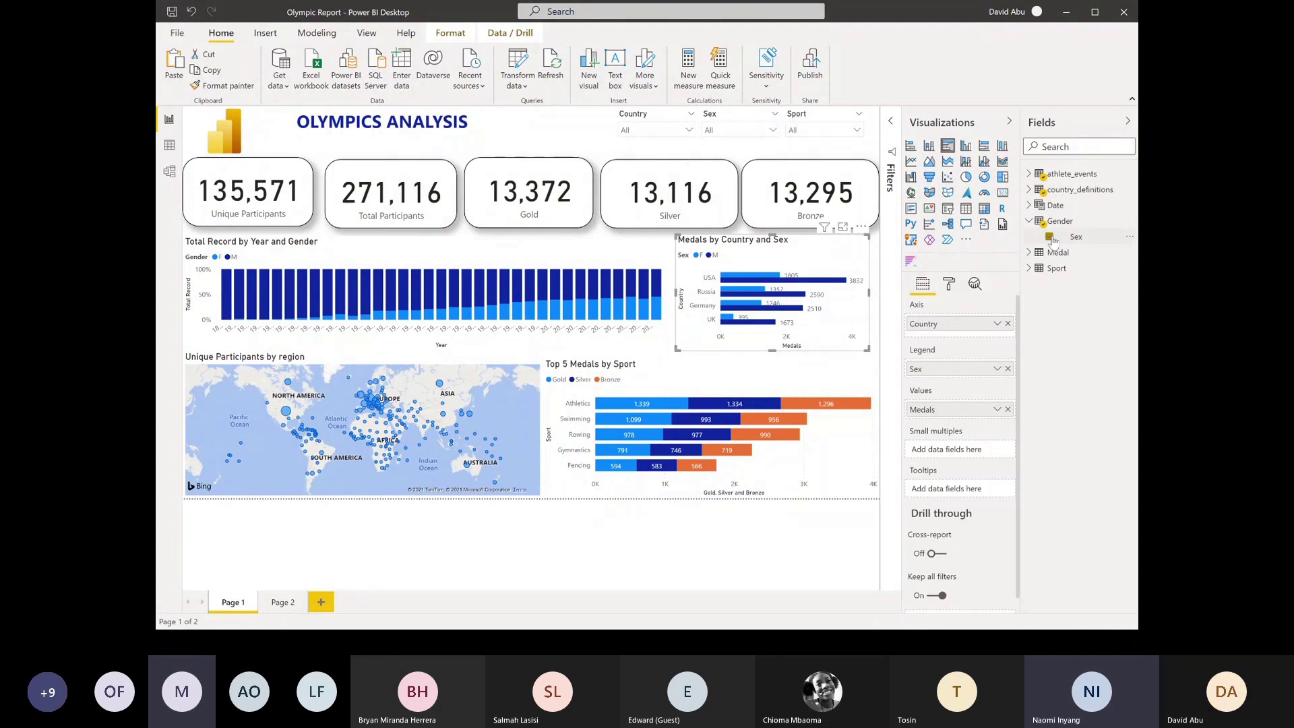
{"action": "left_click", "coordinate": [1049, 236]}
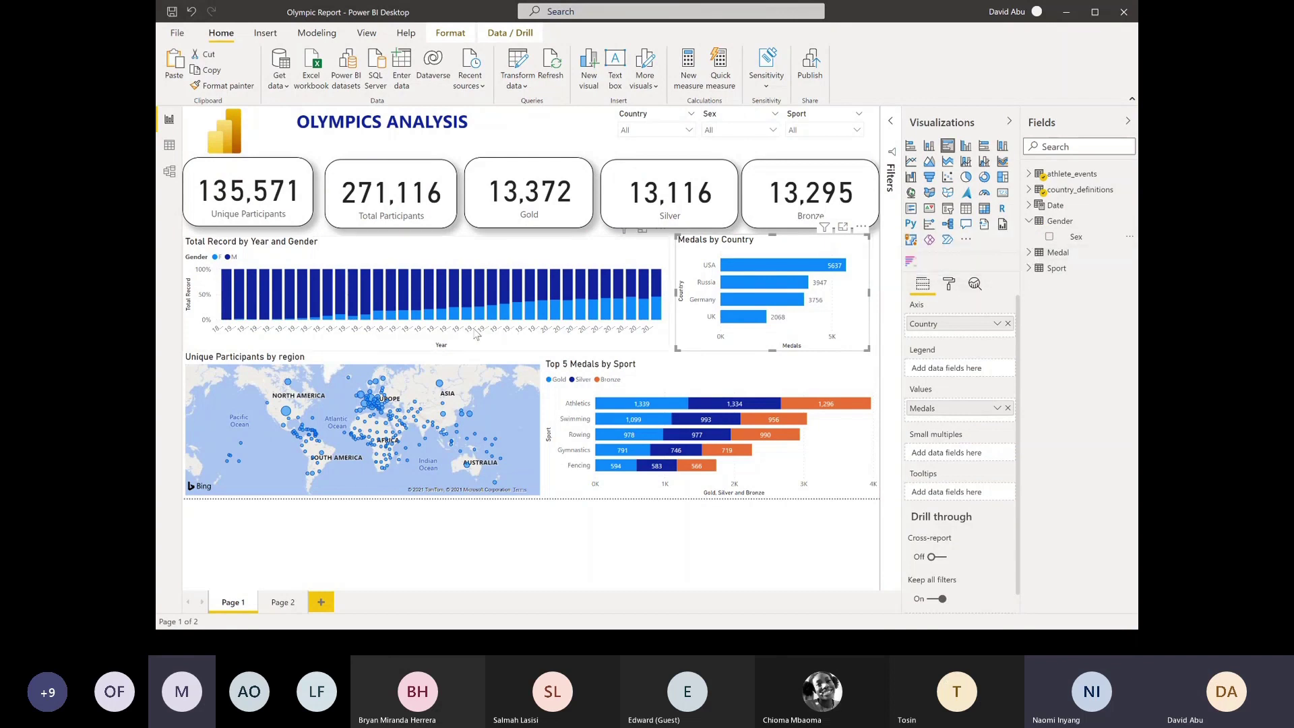
{"action": "left_click", "coordinate": [588, 257]}
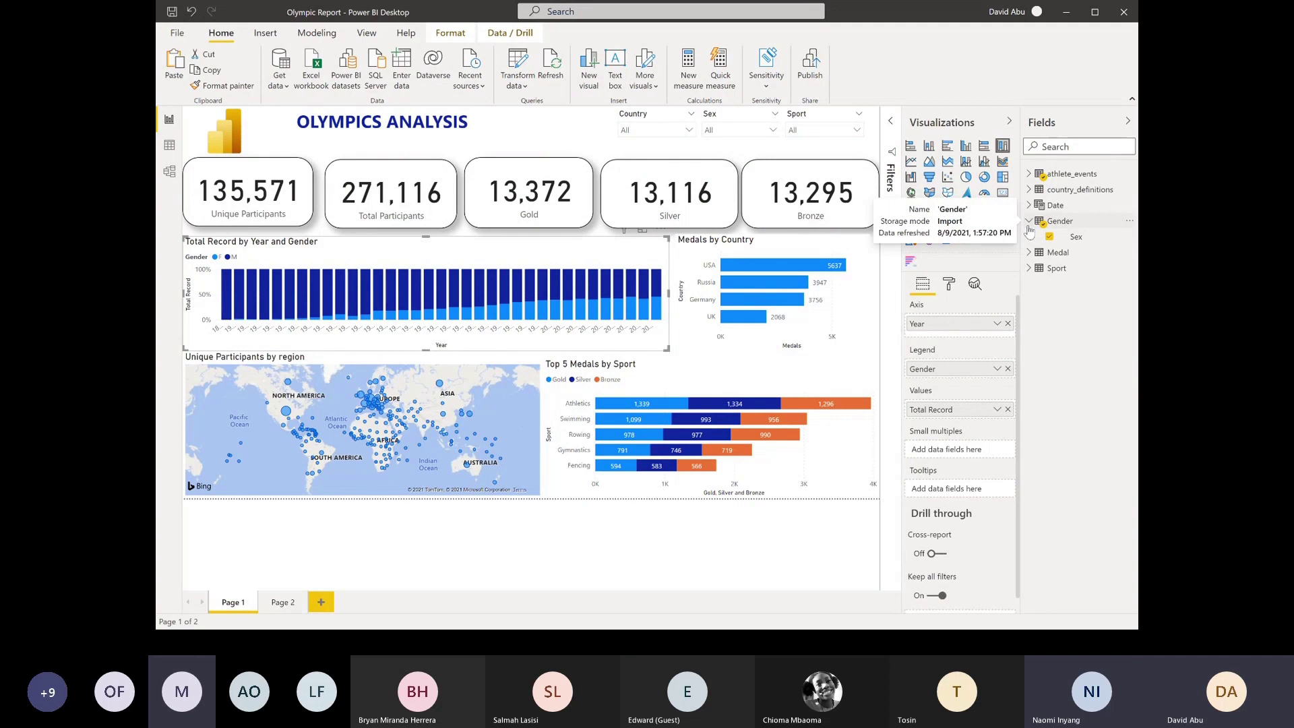
{"action": "left_click", "coordinate": [1029, 224]}
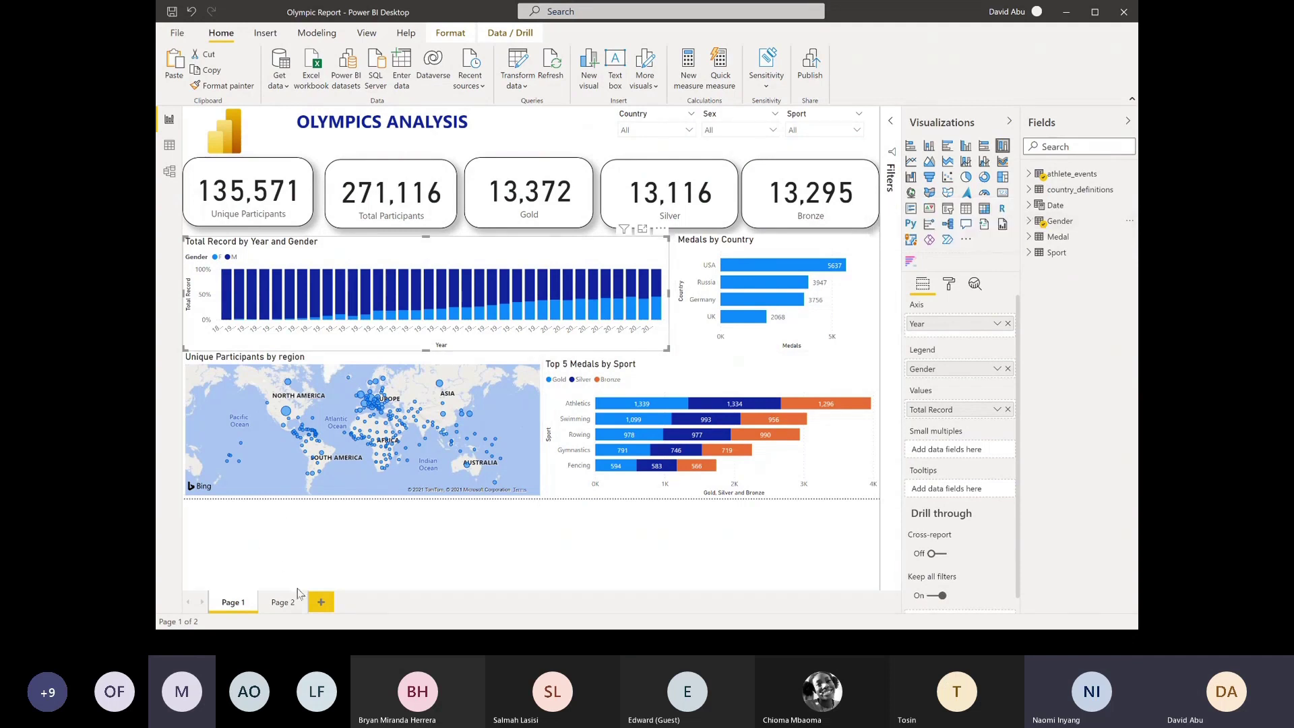
Add a new report page with a line chart enlarged to fill most of the page's width and its full height
{"action": "left_click", "coordinate": [321, 603]}
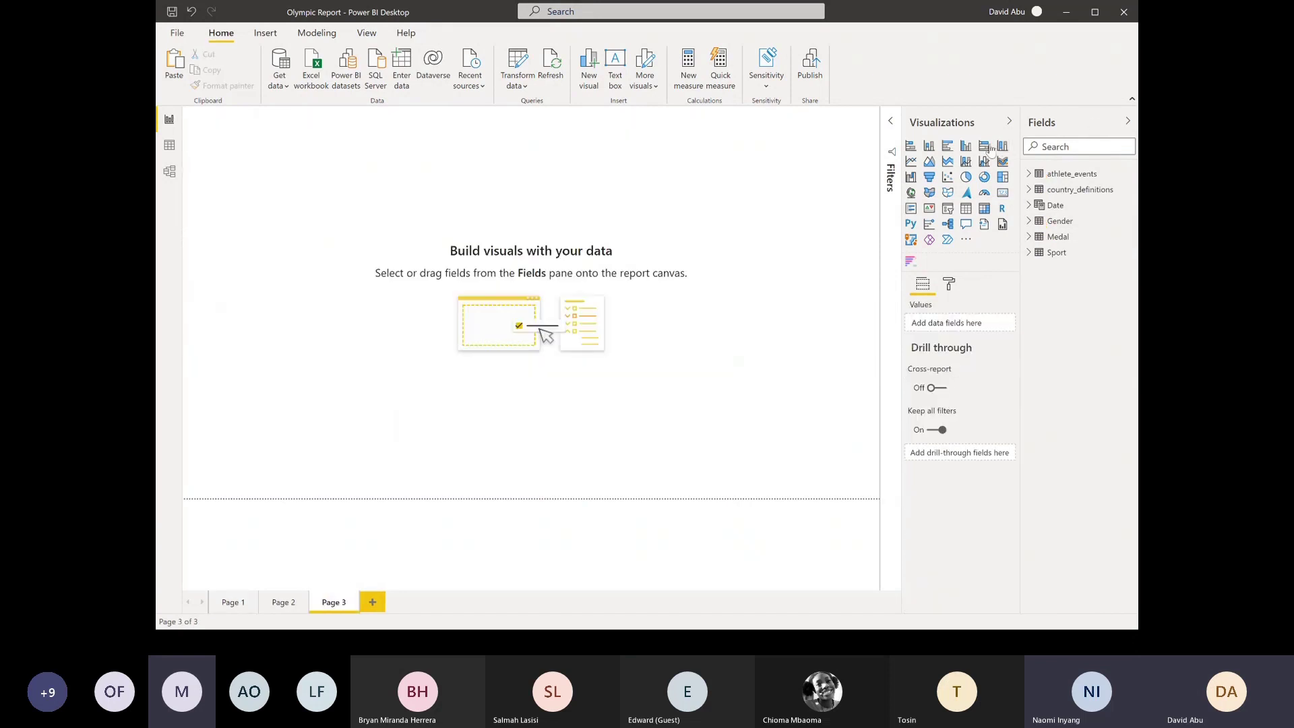
{"action": "left_click", "coordinate": [911, 162]}
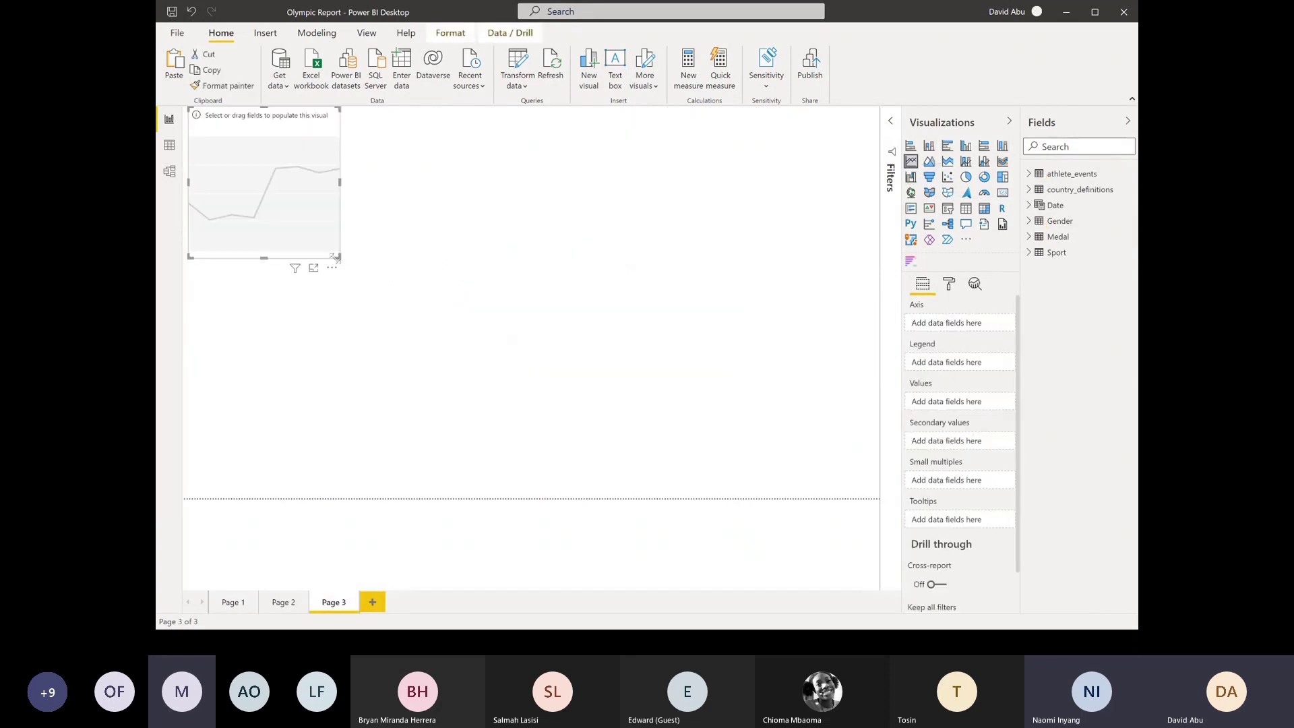
{"action": "left_click_drag", "start_coordinate": [339, 256], "coordinate": [733, 521]}
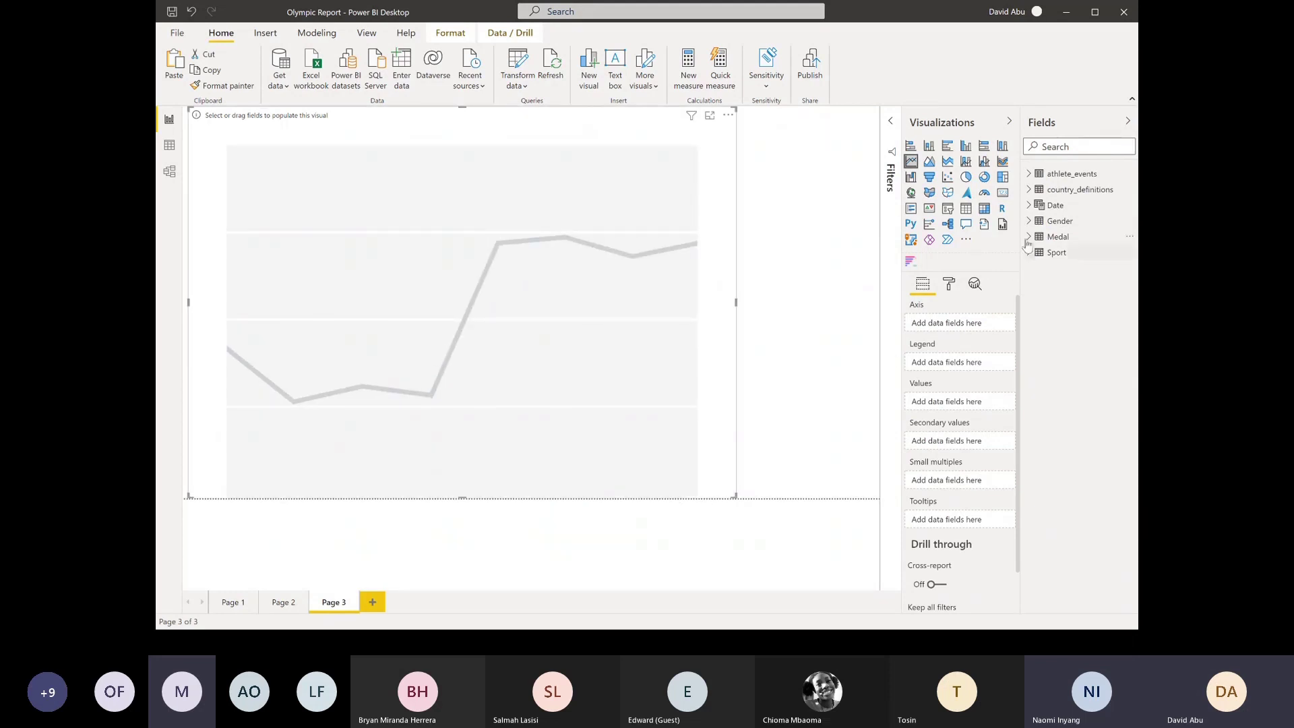
Plot Total Record by Year in the line chart, using the fields from the athlete_events table
{"action": "left_click", "coordinate": [1034, 175]}
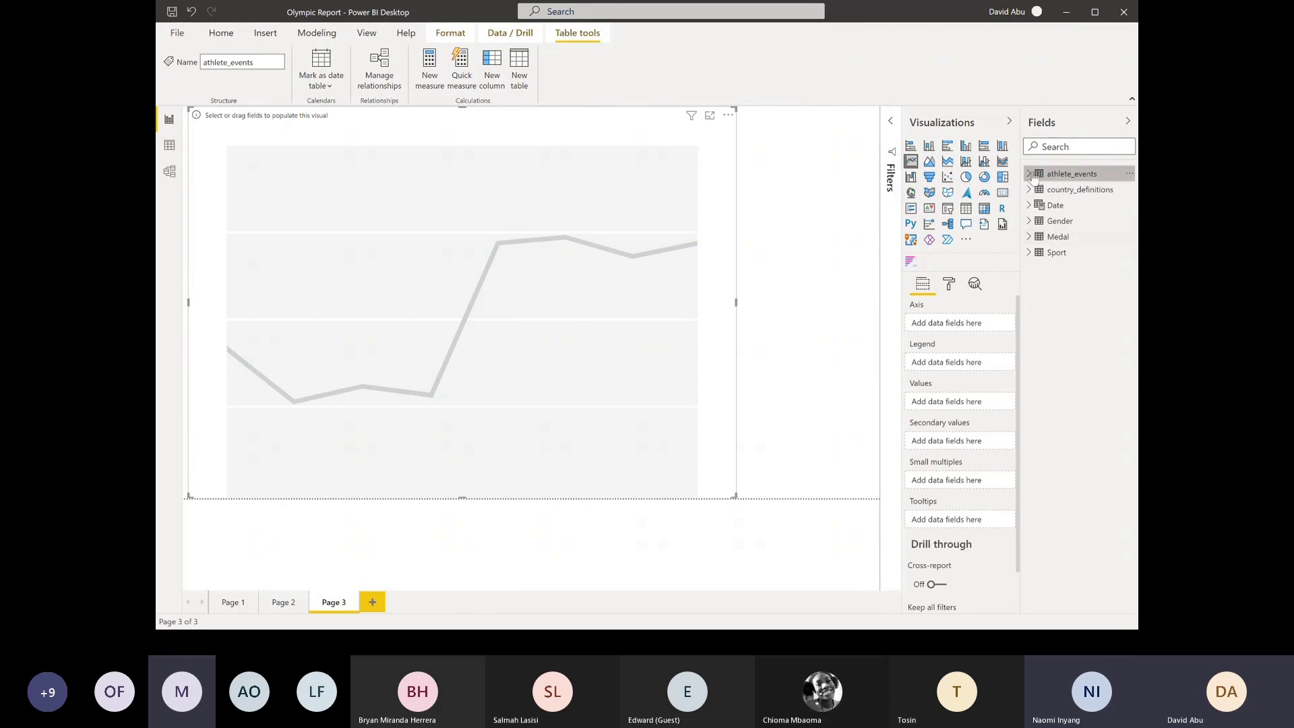
{"action": "left_click", "coordinate": [1032, 173]}
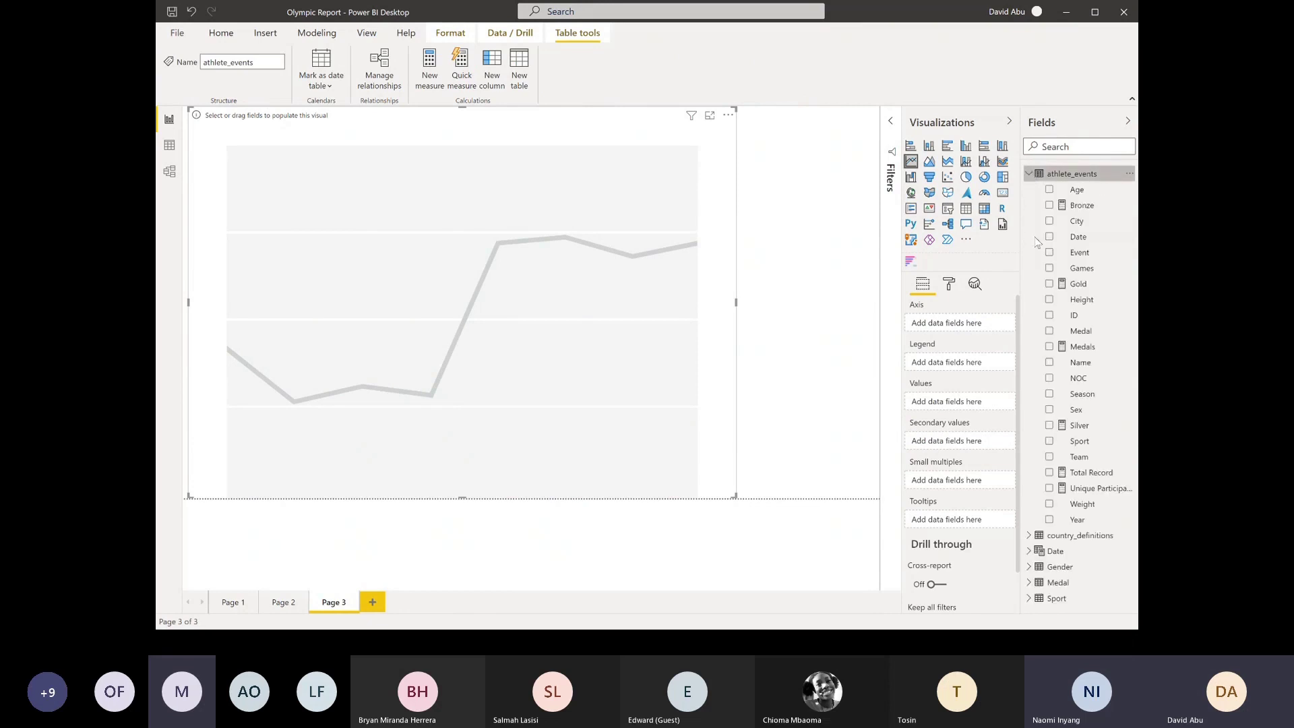
{"action": "left_click", "coordinate": [1050, 520]}
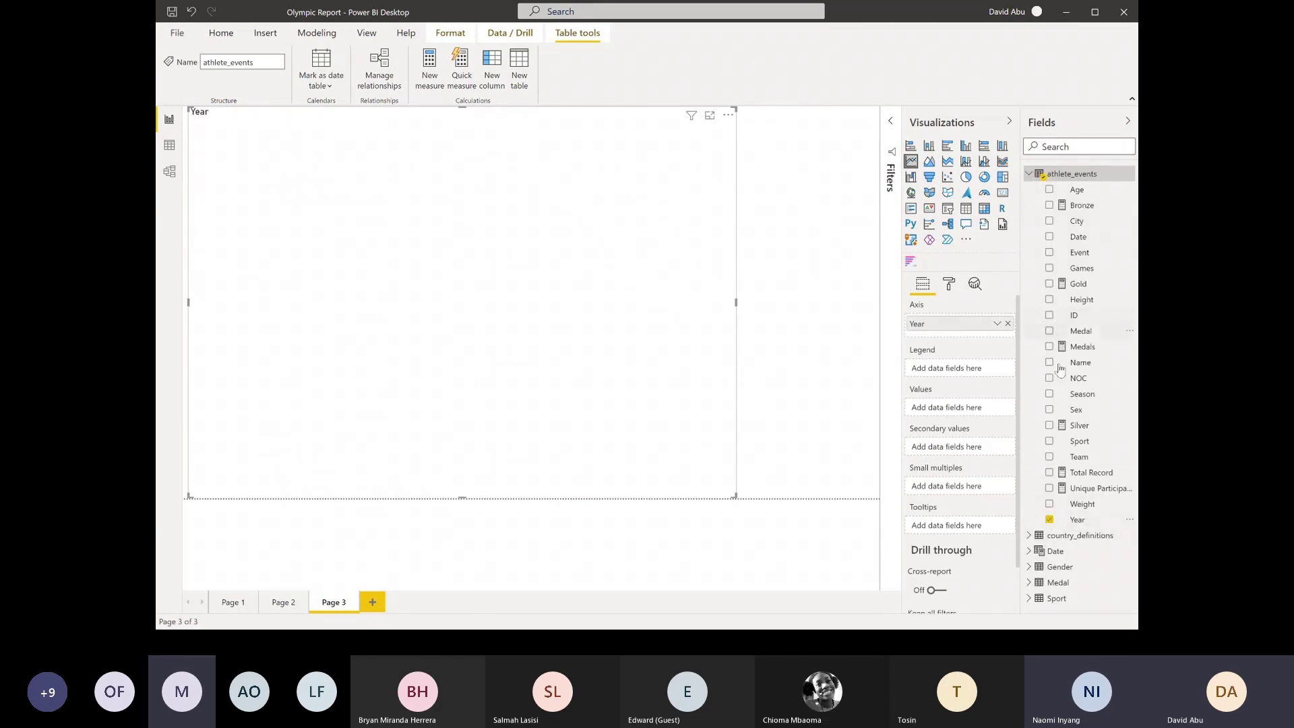
{"action": "left_click", "coordinate": [1049, 474]}
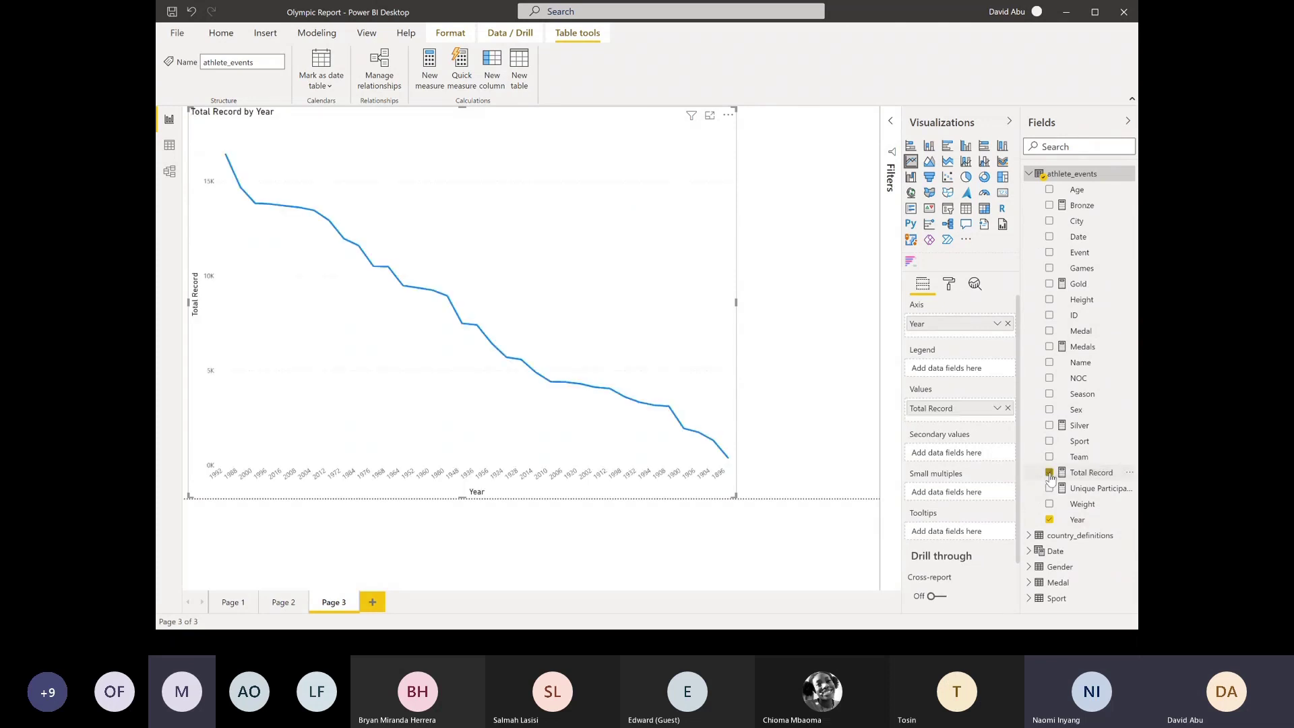
Sort the line chart by Year in ascending order
{"action": "left_click", "coordinate": [729, 115]}
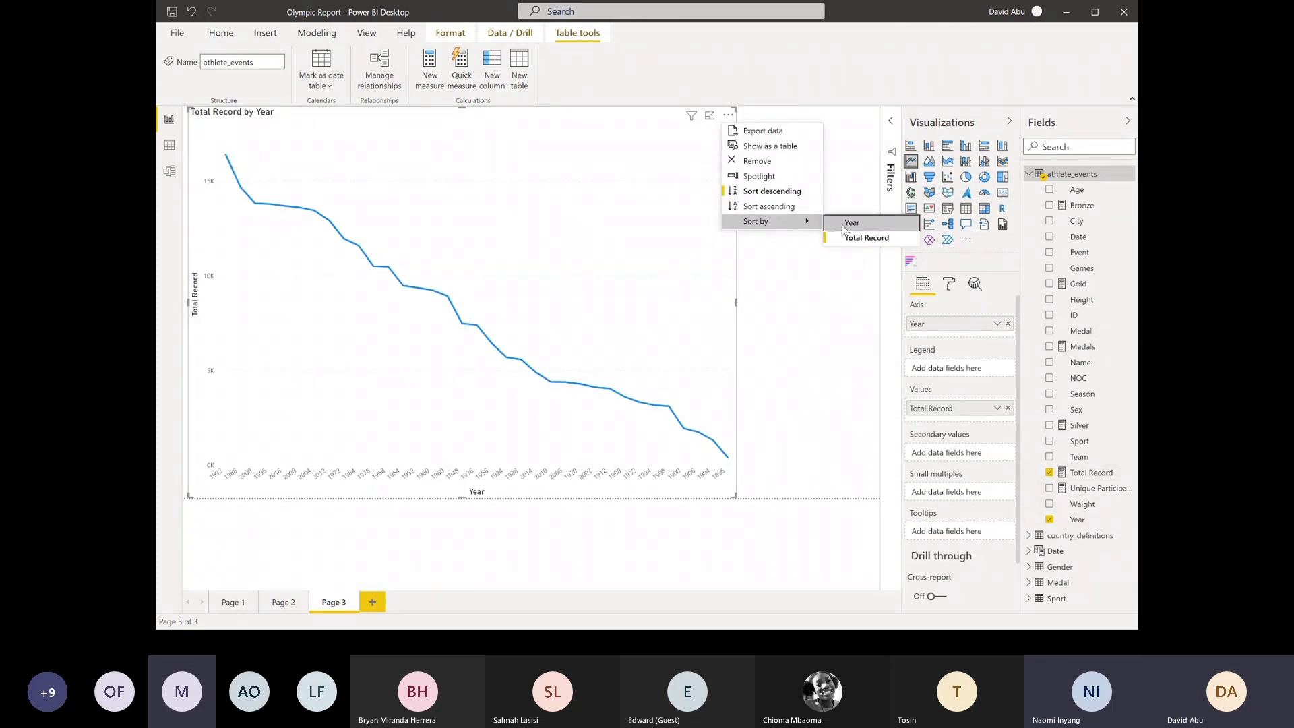
{"action": "left_click", "coordinate": [843, 231]}
{"action": "left_click", "coordinate": [729, 115]}
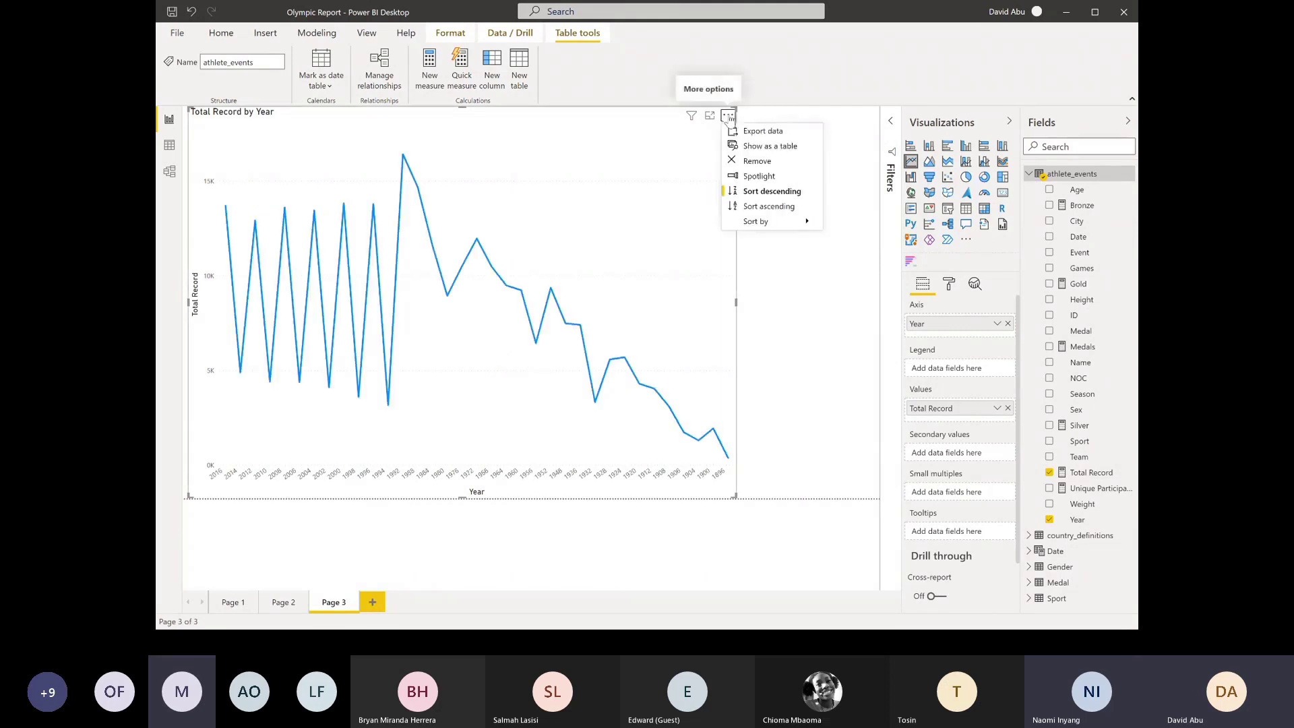
{"action": "left_click", "coordinate": [801, 206]}
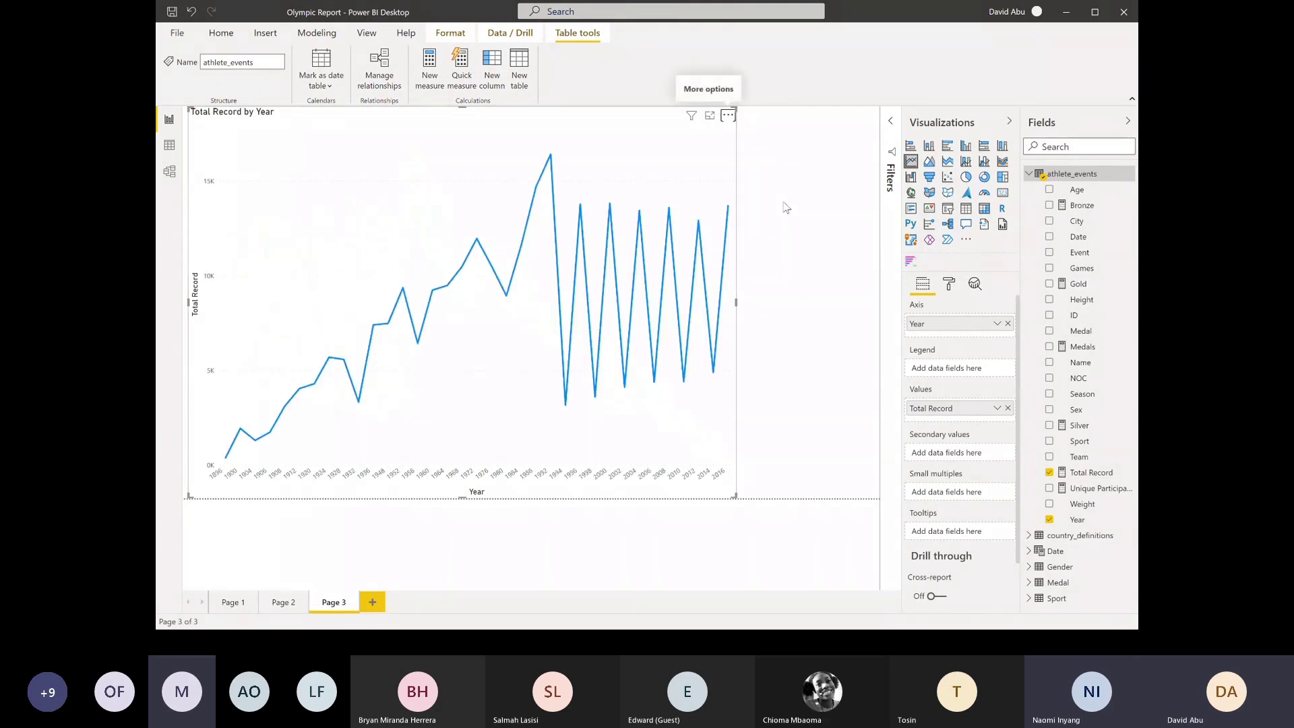
Try region from the country_definitions table as the line chart's legend, and remove it again
{"action": "left_click", "coordinate": [1030, 173]}
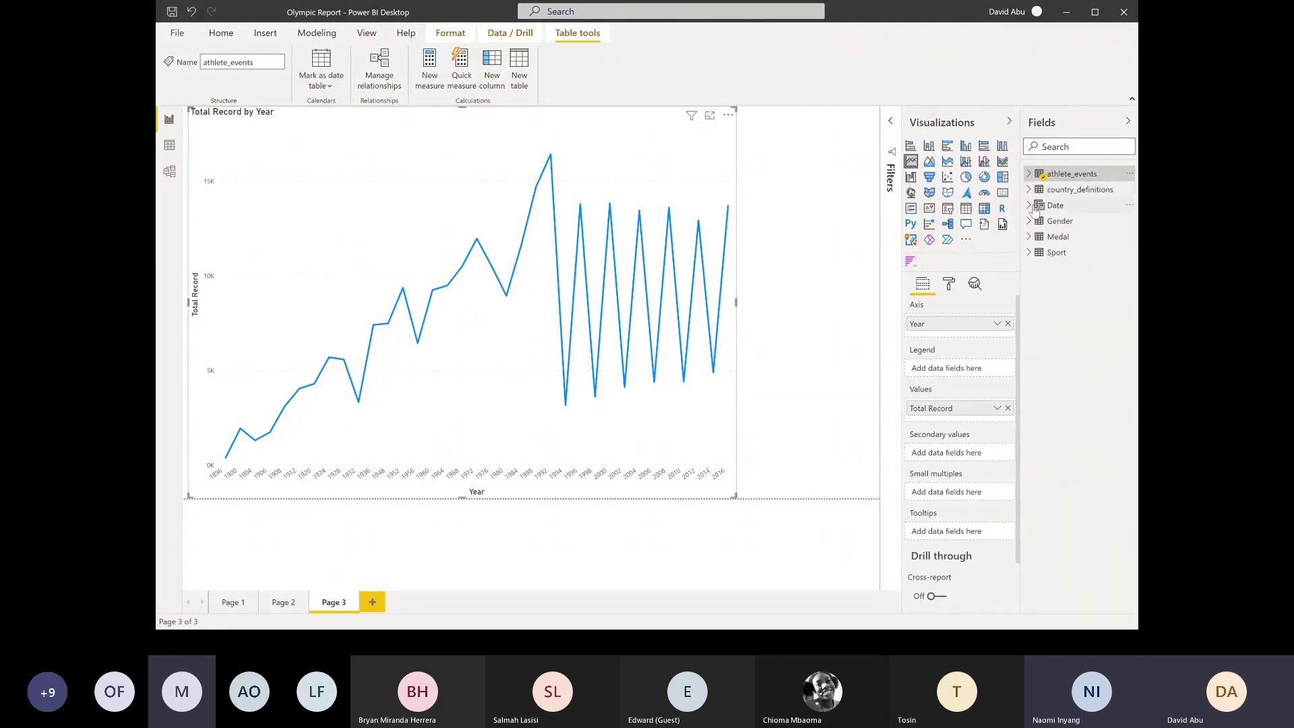
{"action": "left_click", "coordinate": [1030, 190]}
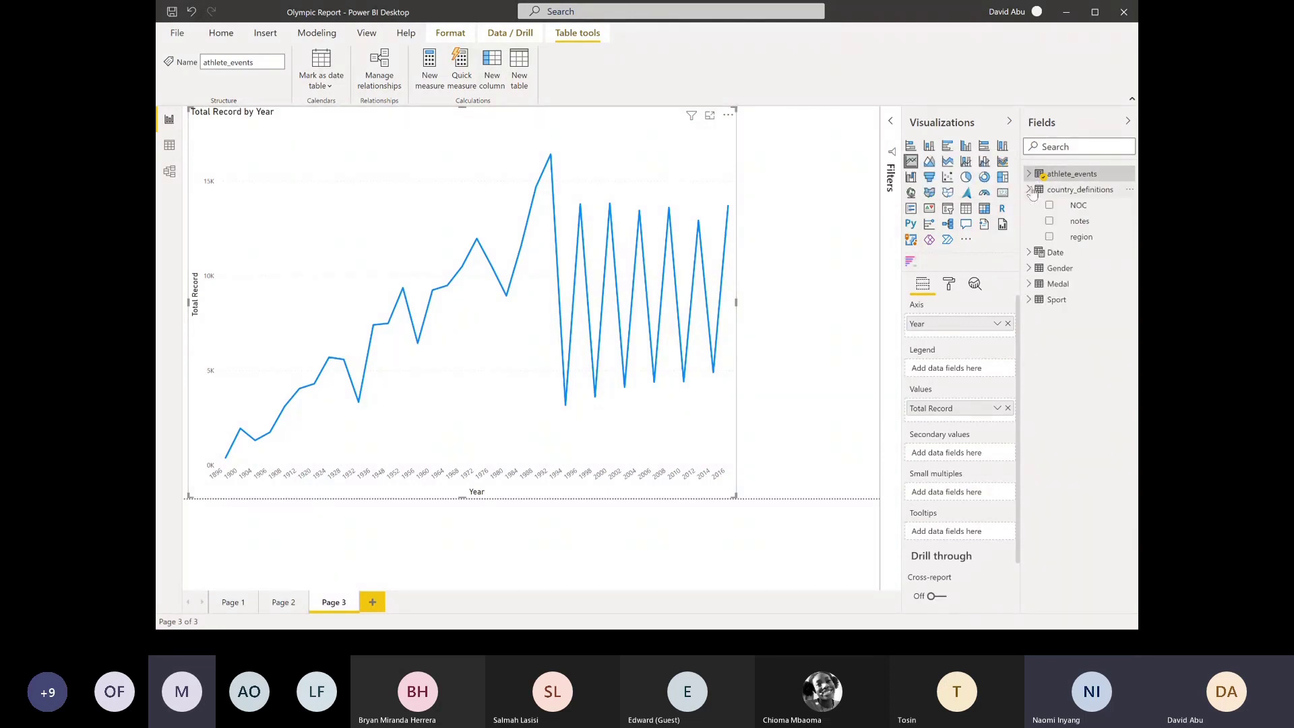
{"action": "left_click", "coordinate": [1050, 236]}
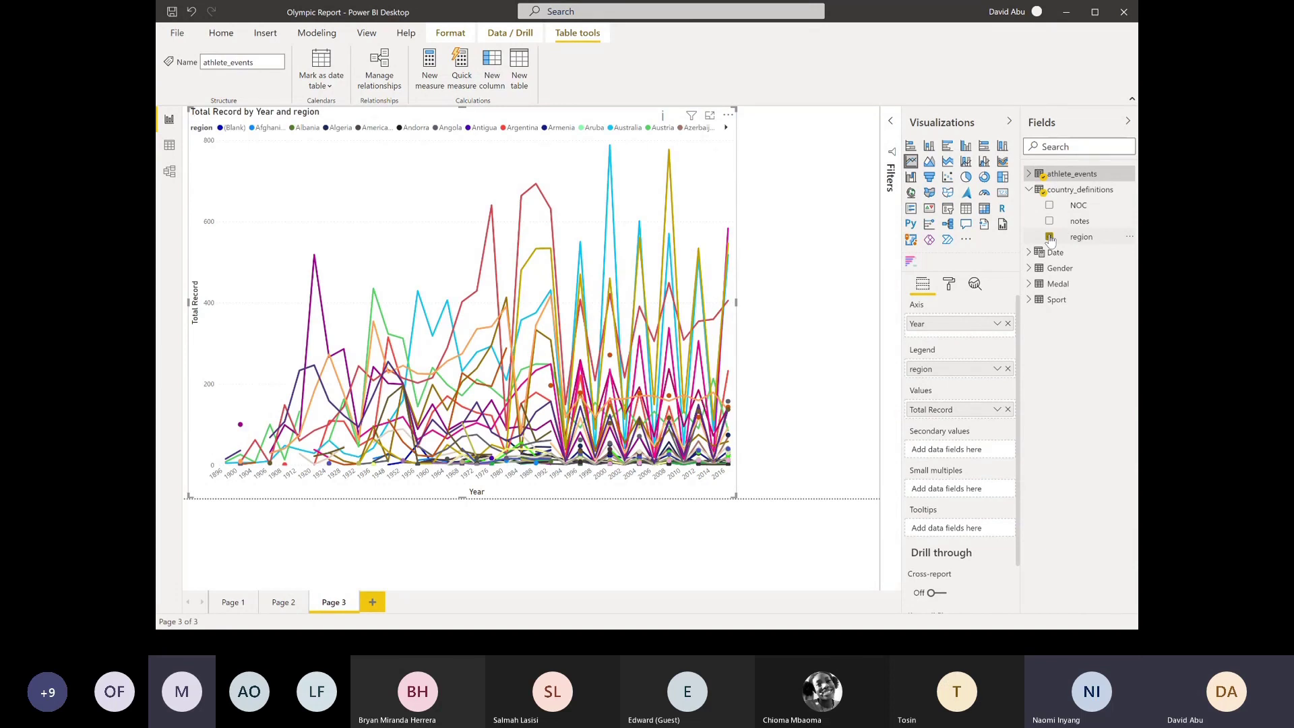
{"action": "left_click", "coordinate": [1049, 237]}
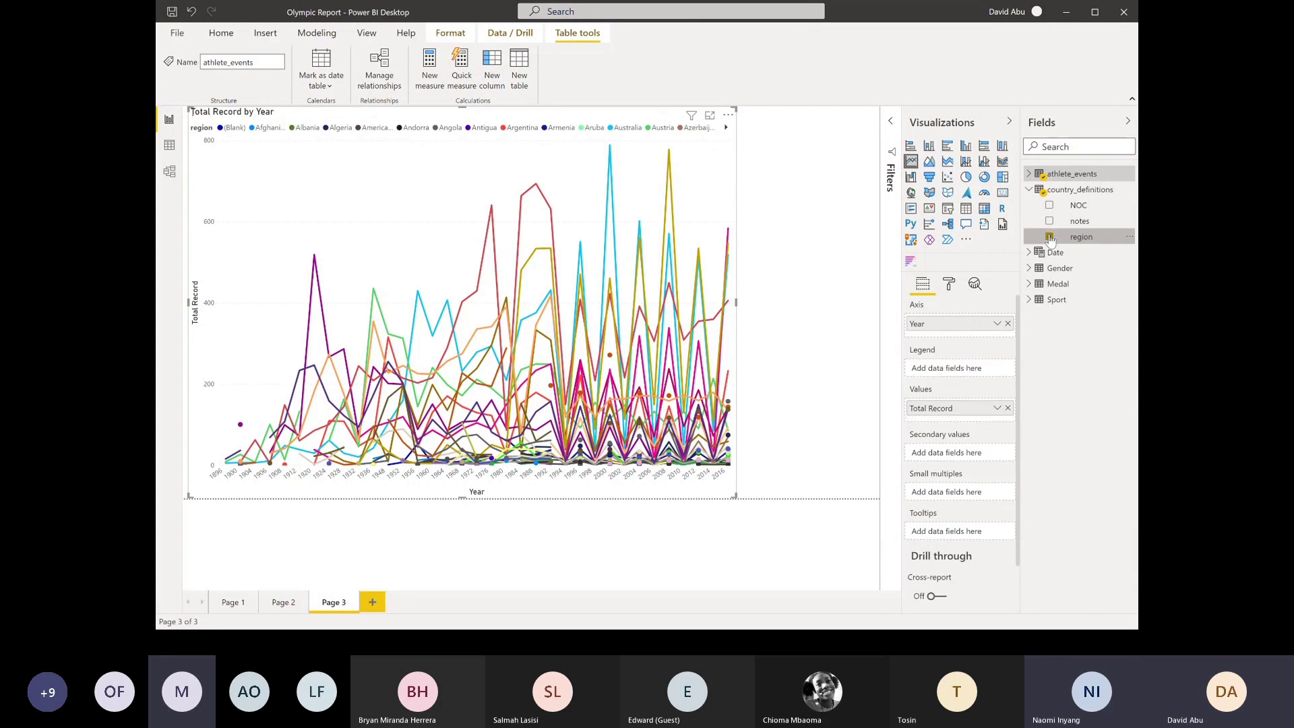
Try Sex from the Gender table as the line chart's small multiples, remove it again, and collapse the expanded tables
{"action": "left_click", "coordinate": [1030, 268]}
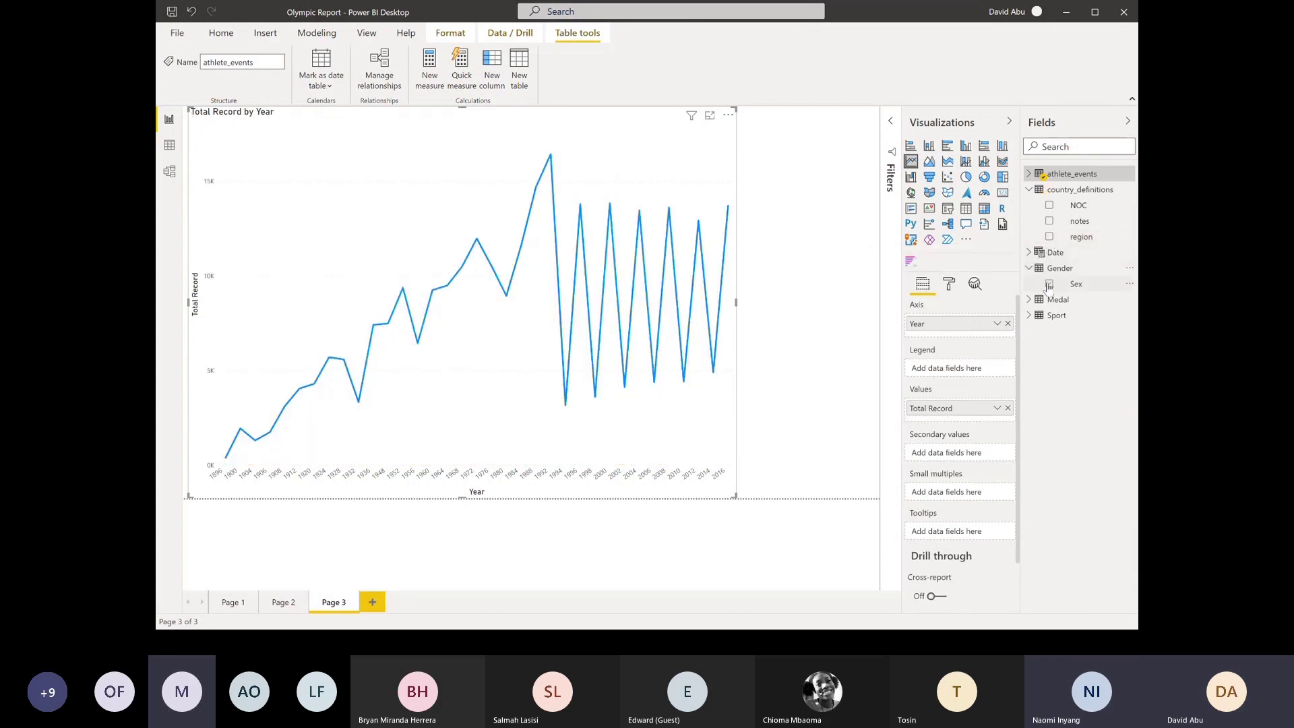
{"action": "left_click", "coordinate": [1049, 284]}
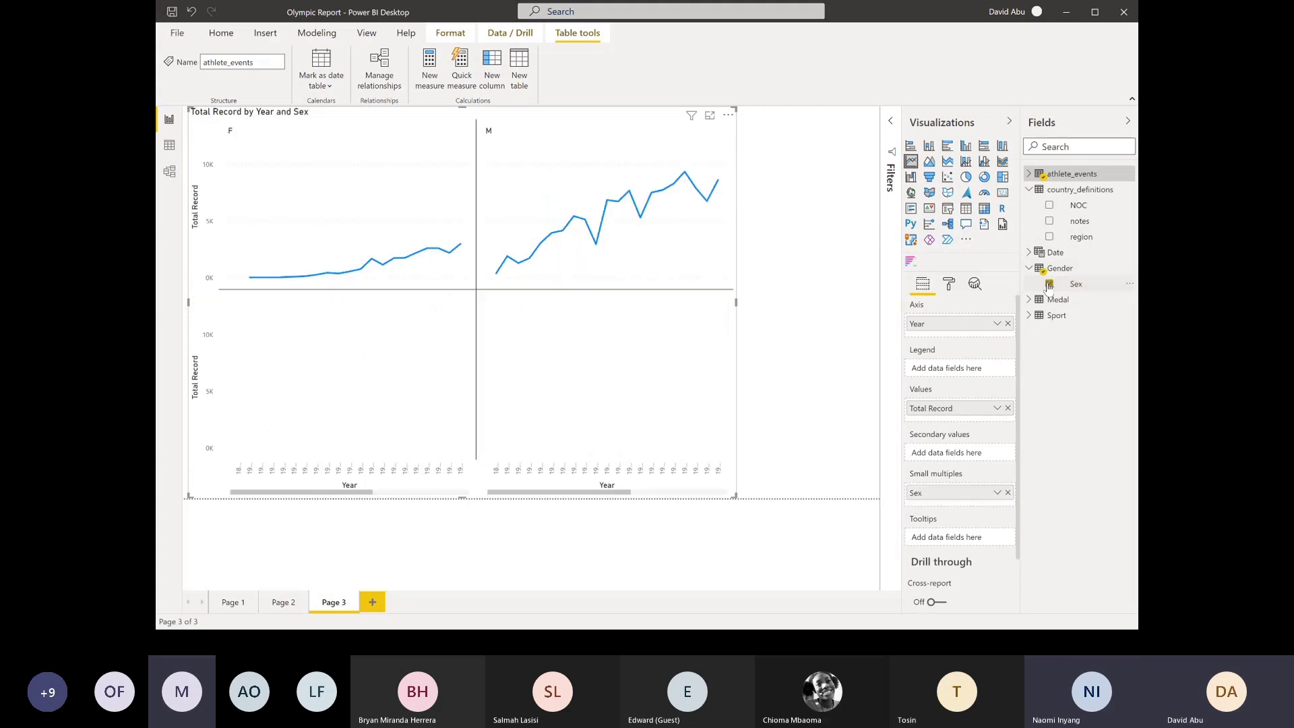
{"action": "left_click", "coordinate": [1050, 284]}
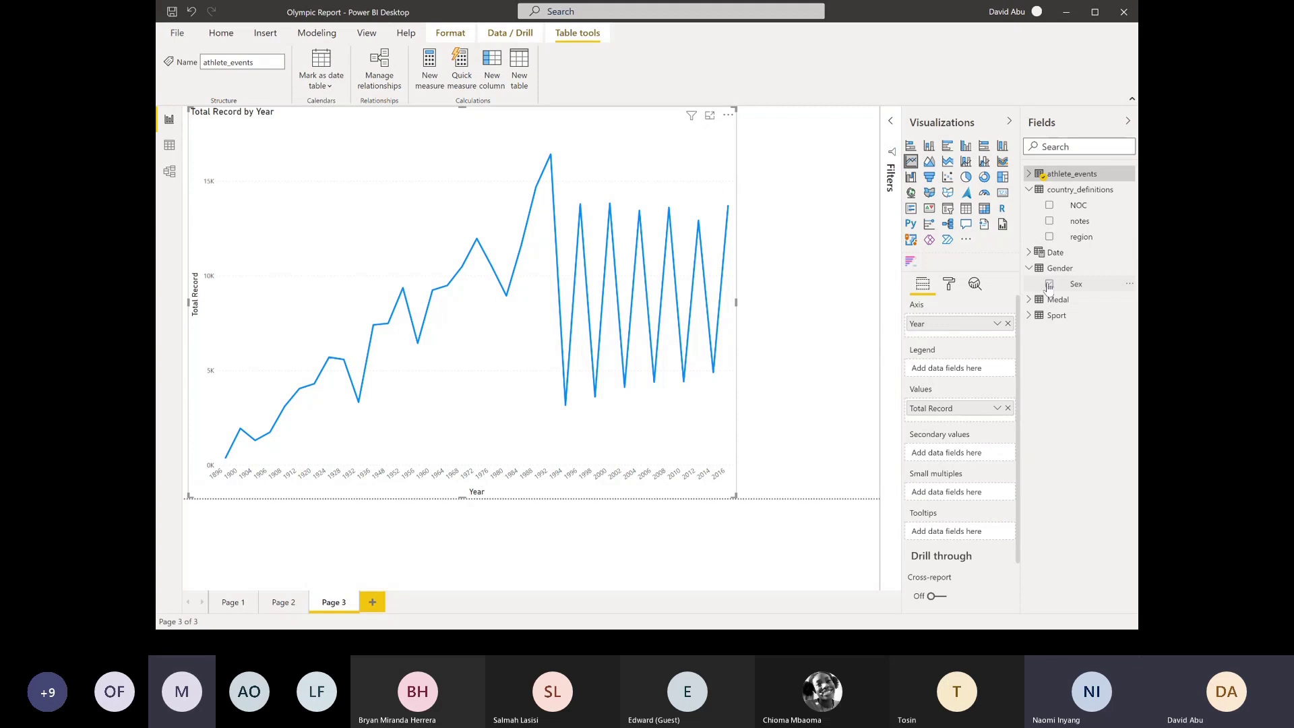
{"action": "left_click", "coordinate": [1030, 317]}
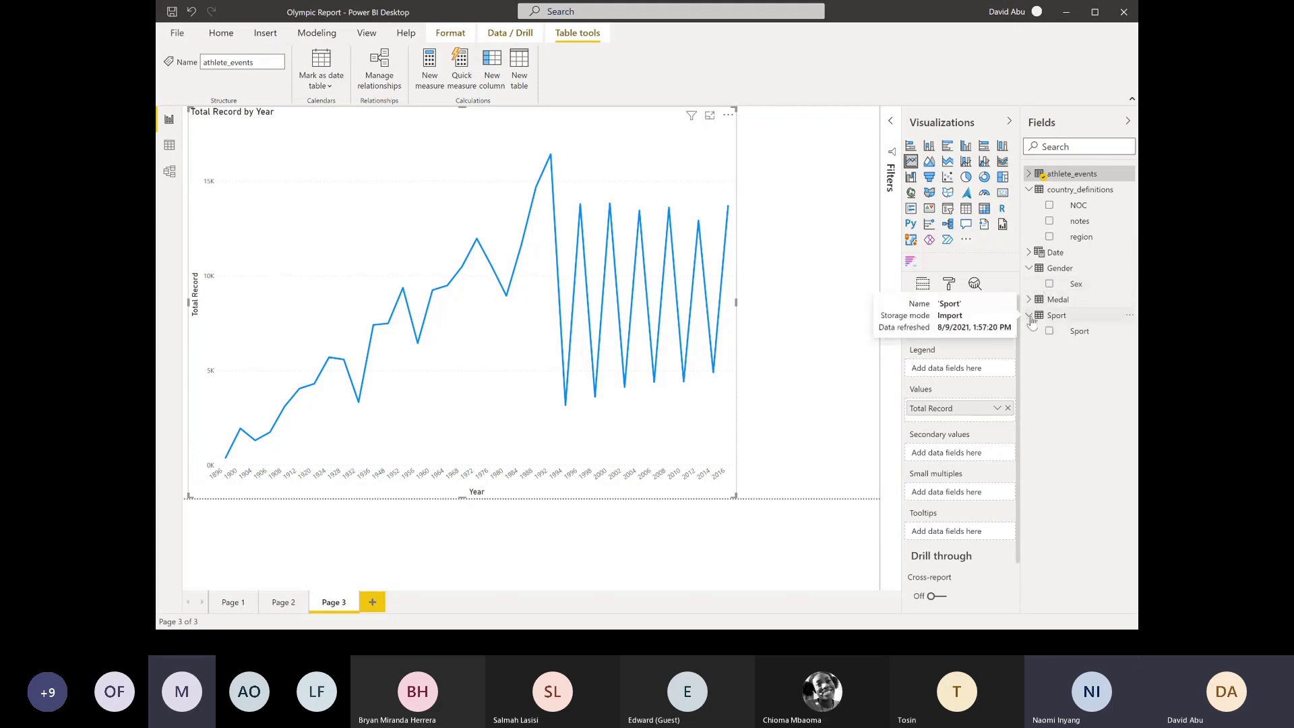
{"action": "left_click", "coordinate": [1030, 316]}
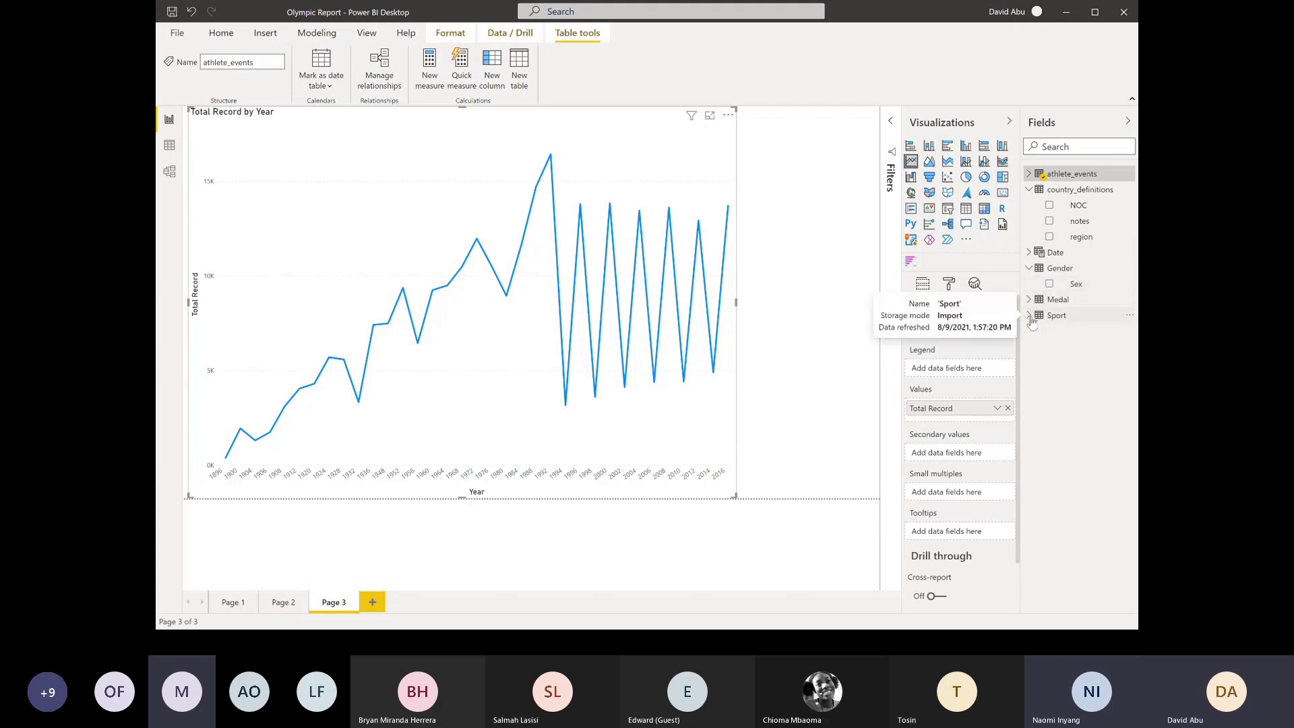
{"action": "left_click", "coordinate": [1031, 269]}
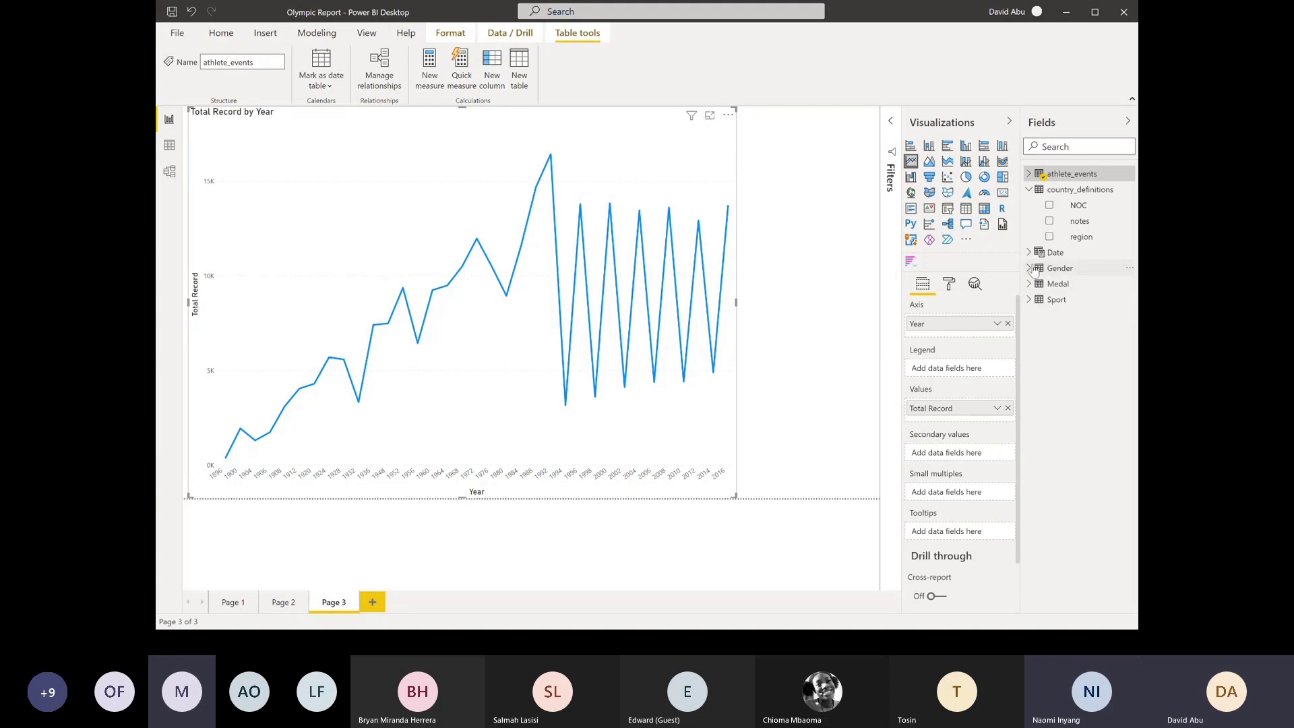
{"action": "left_click", "coordinate": [1030, 189]}
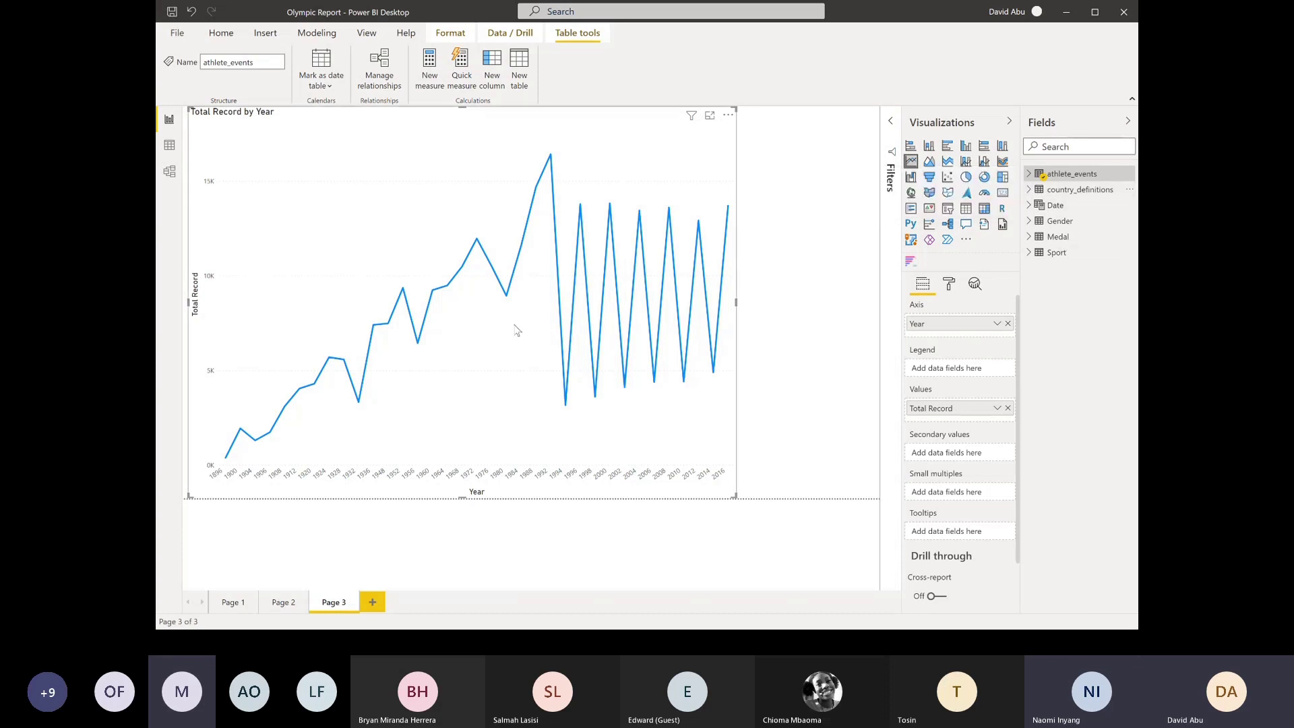
{"action": "mouse_move", "coordinate": [512, 328]}
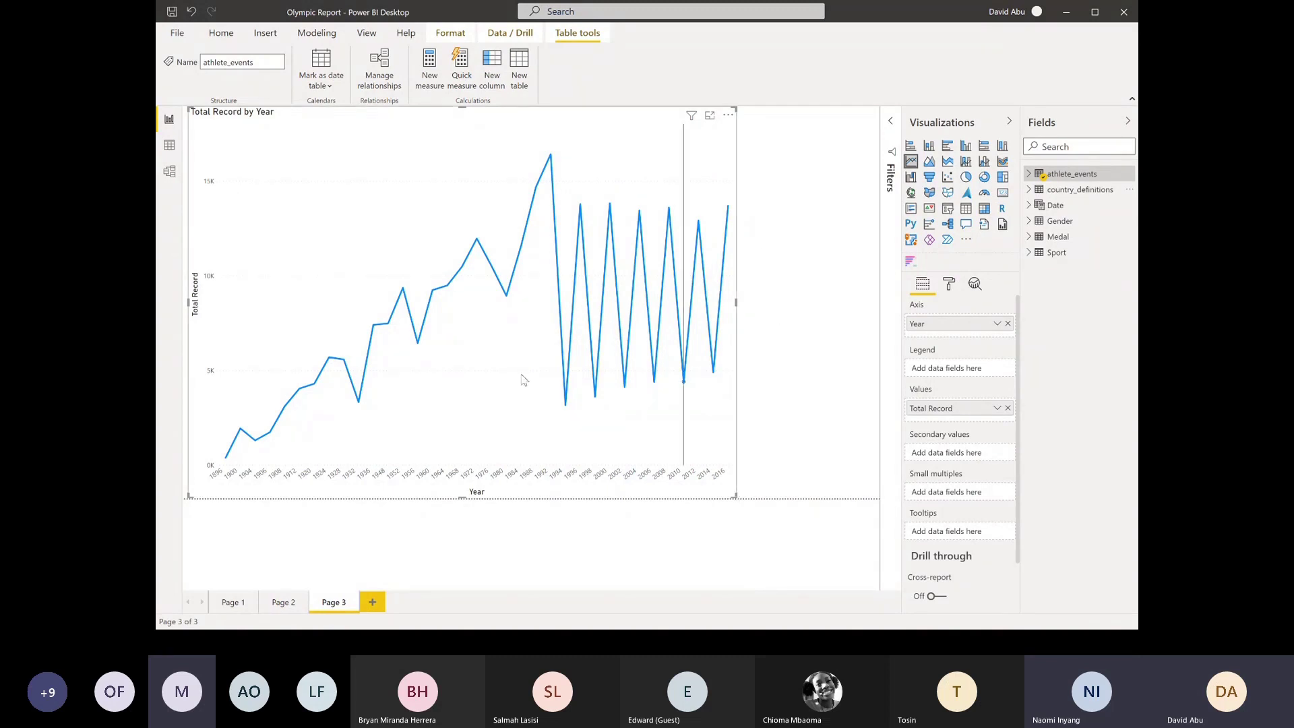
Go back to Page 1 by way of Page 2, search the fields for "gold" and view the Gold measure's formula
{"action": "left_click", "coordinate": [281, 604]}
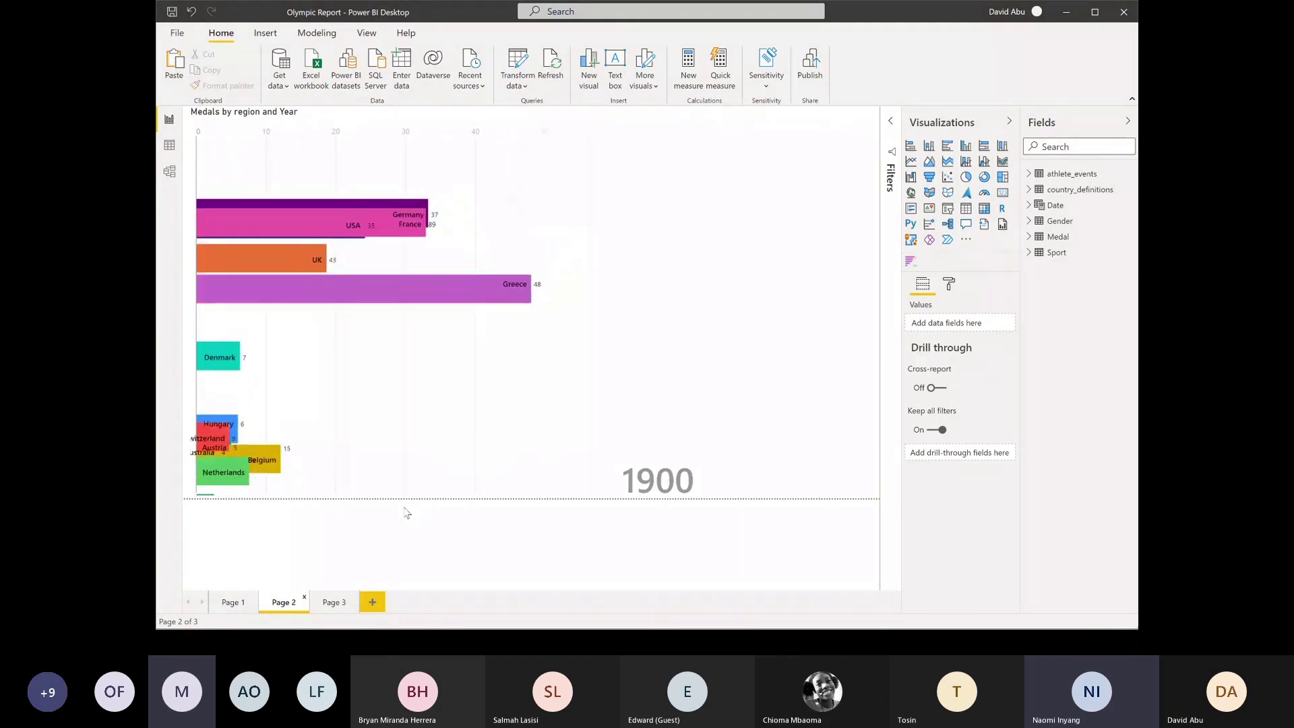
{"action": "left_click", "coordinate": [235, 606]}
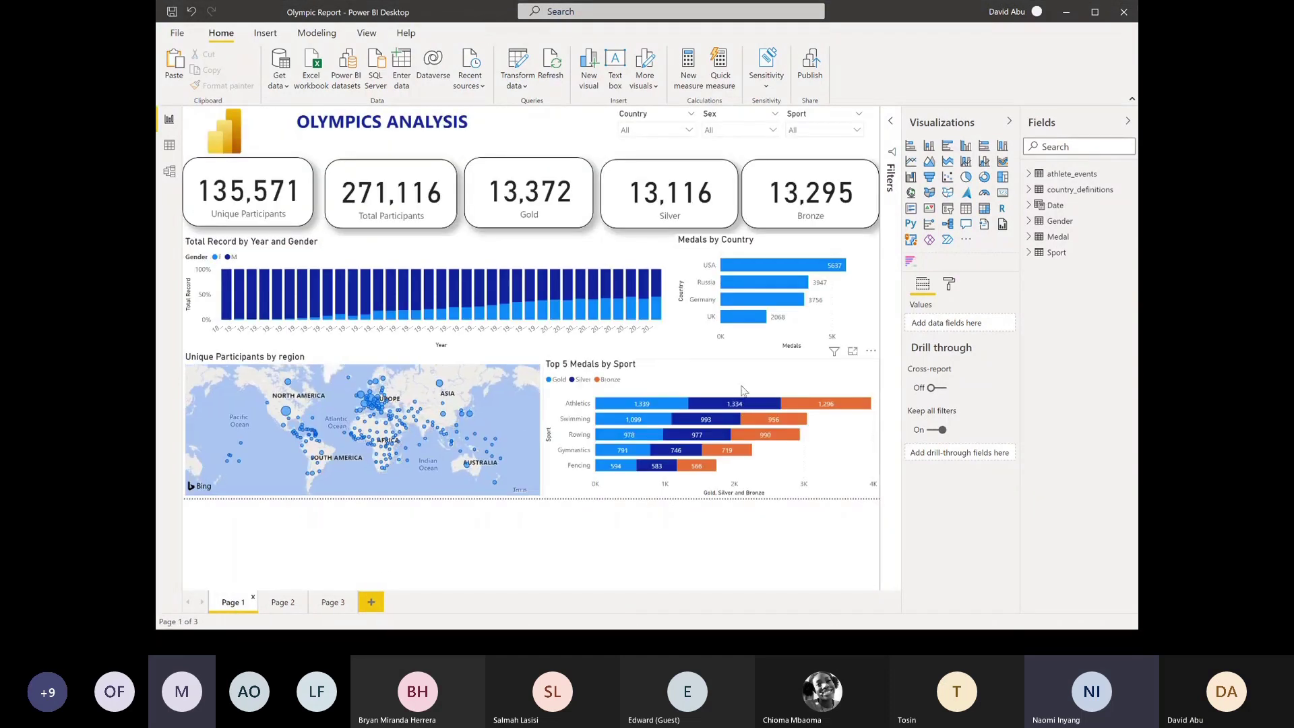
{"action": "left_click", "coordinate": [744, 378]}
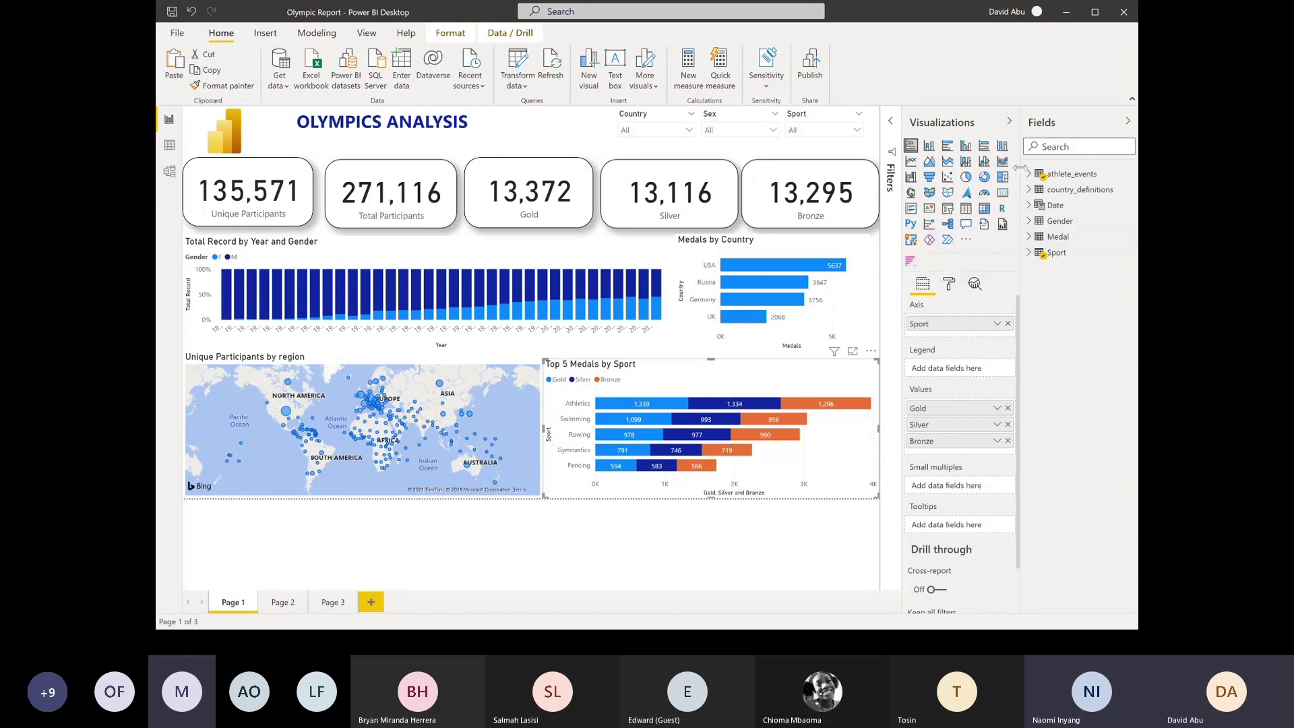
{"action": "left_click", "coordinate": [1050, 146]}
{"action": "type", "text": "gold"}
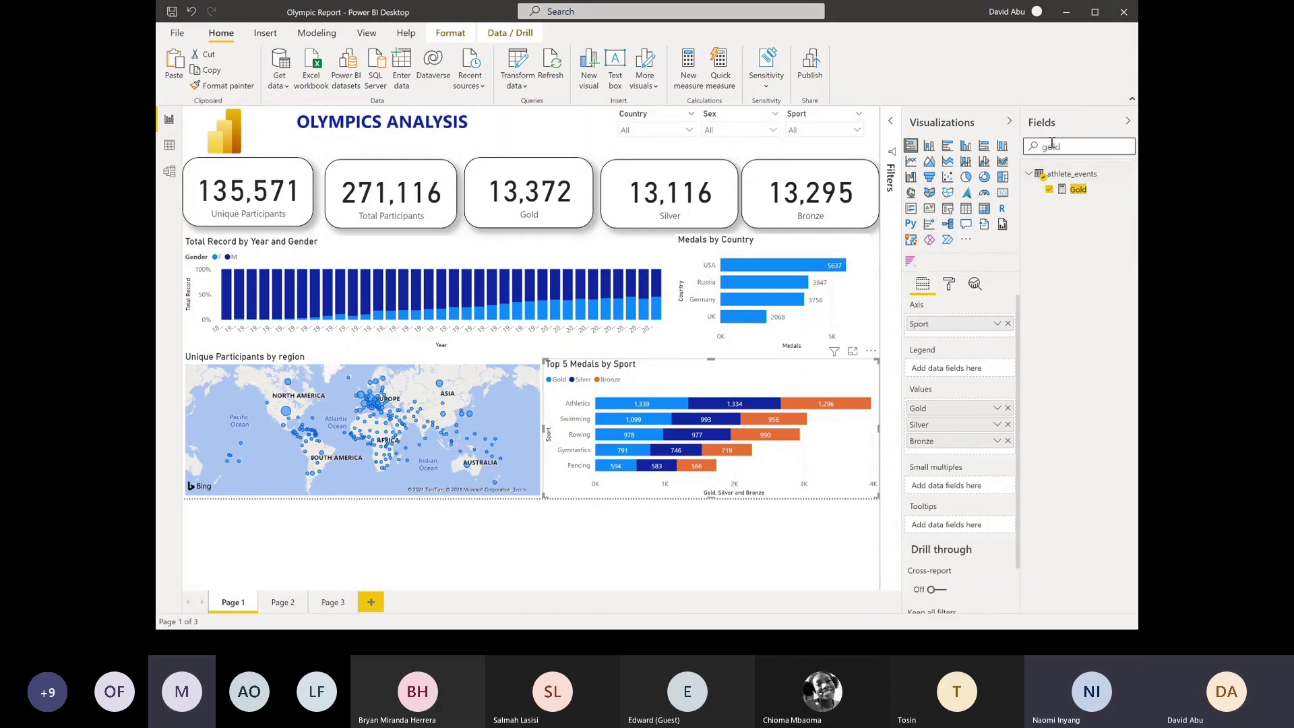
{"action": "left_click", "coordinate": [1078, 189]}
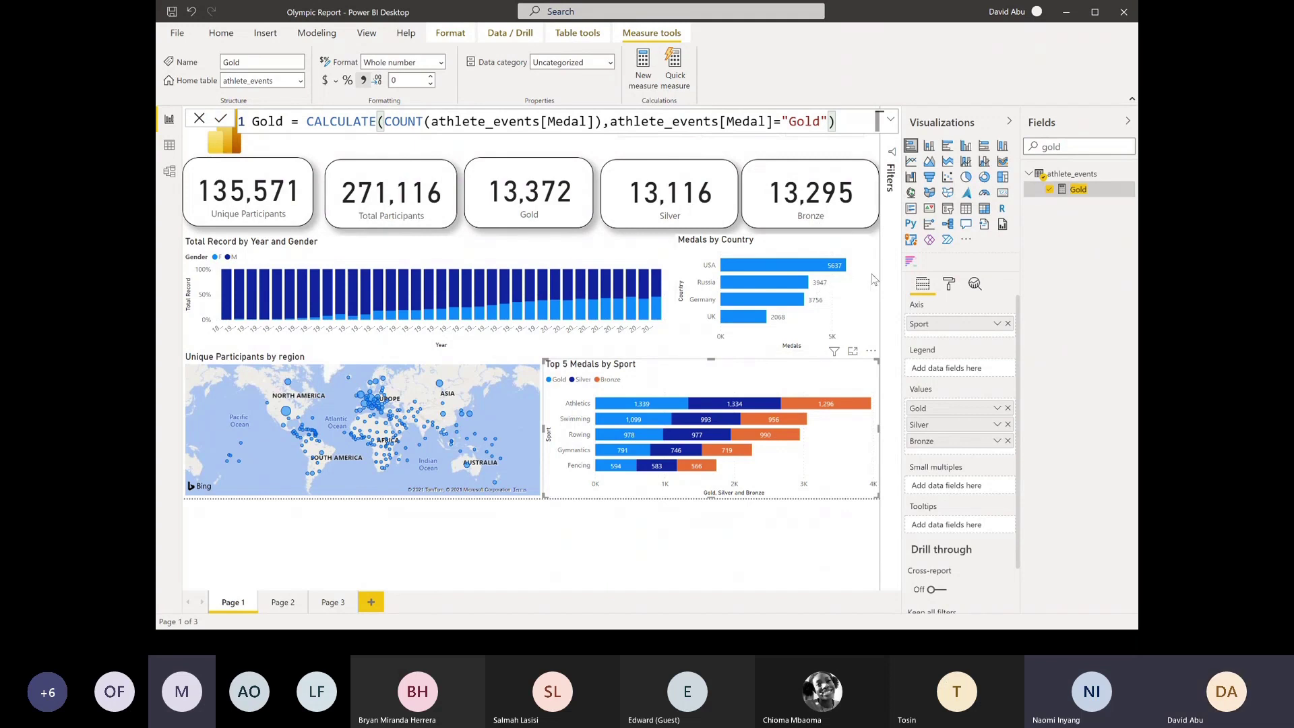
{"action": "left_click", "coordinate": [873, 279]}
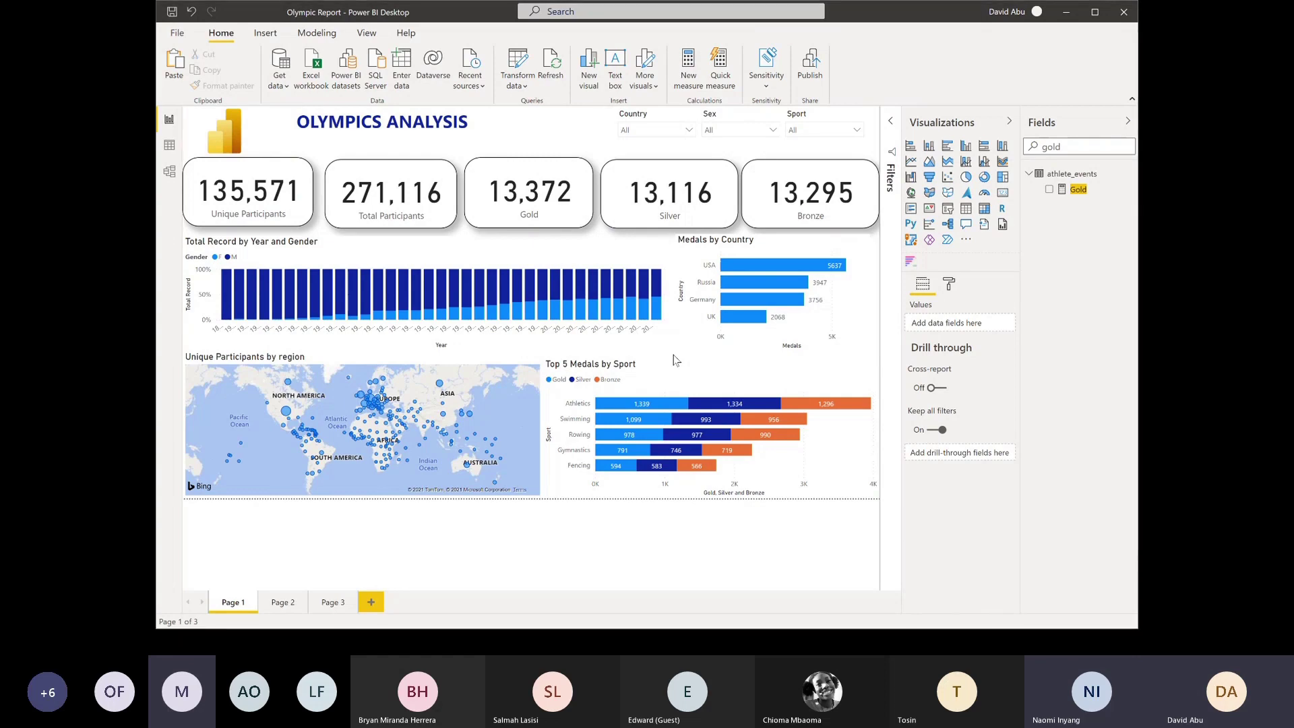
{"action": "key", "text": "alt+Tab"}
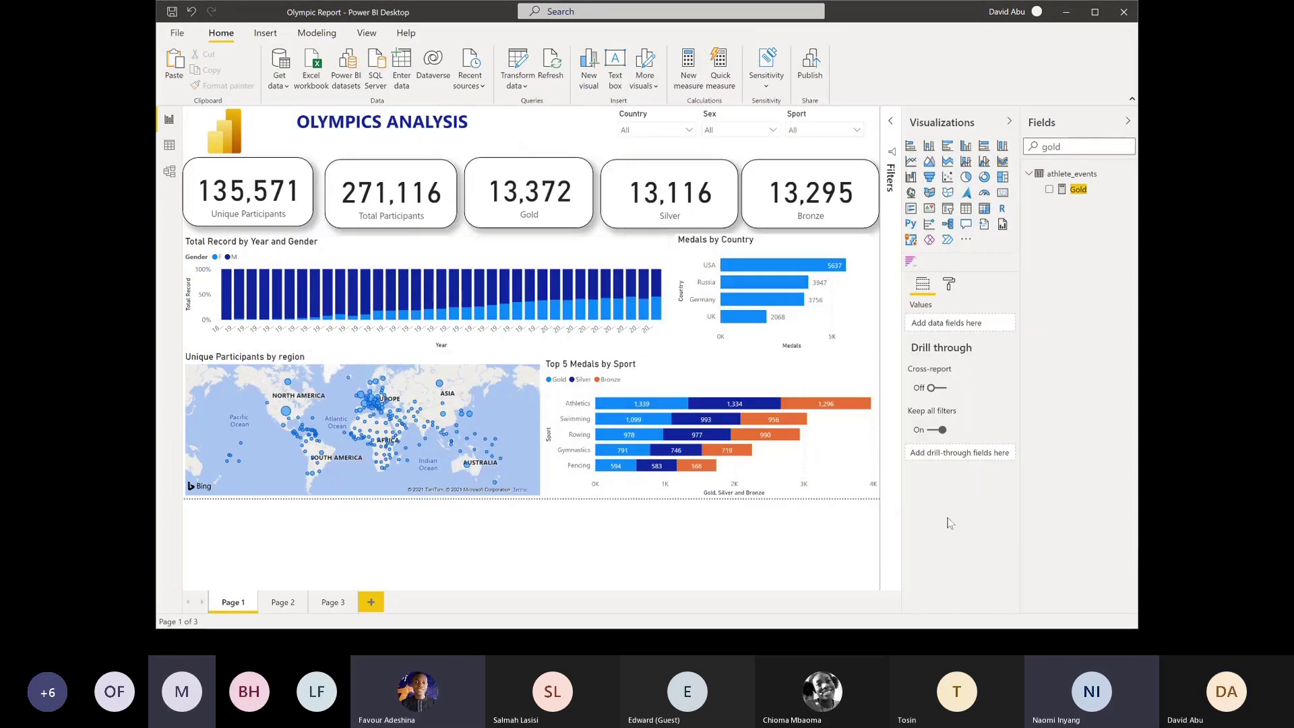